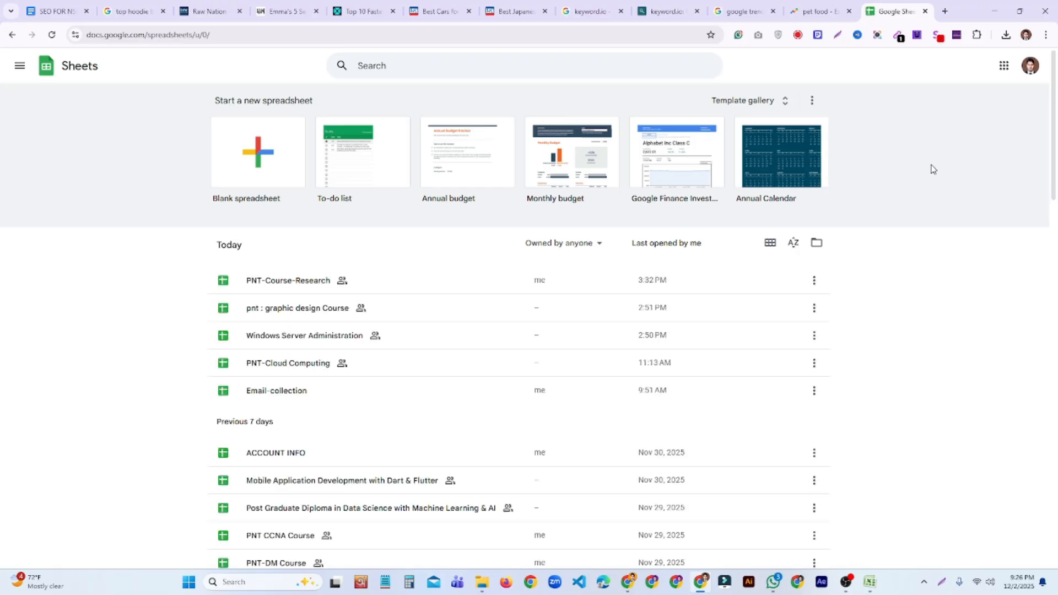
Step: Create a new blank spreadsheet and dismiss the pre-built tables suggestions
scroll(343, 439, down, 3)
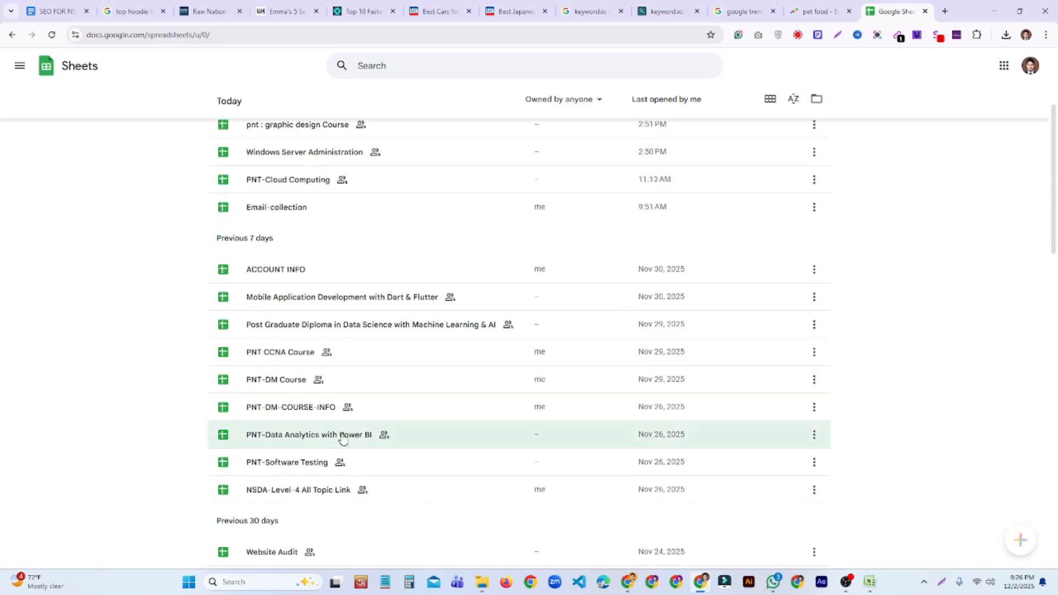
scroll(343, 436, up, 3)
scroll(363, 408, down, 16)
scroll(374, 405, down, 5)
scroll(374, 404, up, 20)
scroll(375, 404, up, 3)
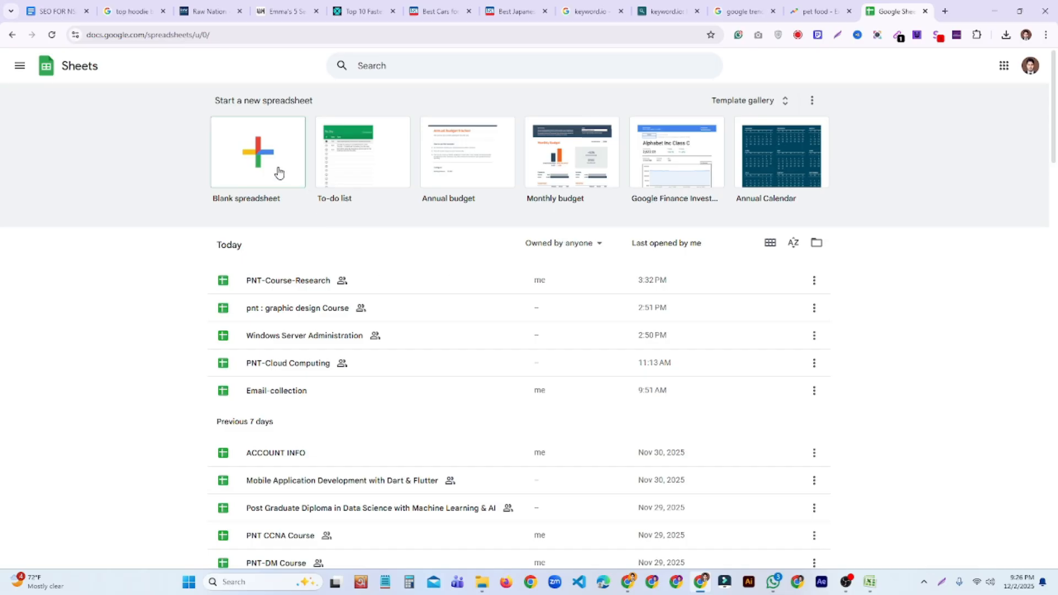
scroll(397, 298, down, 13)
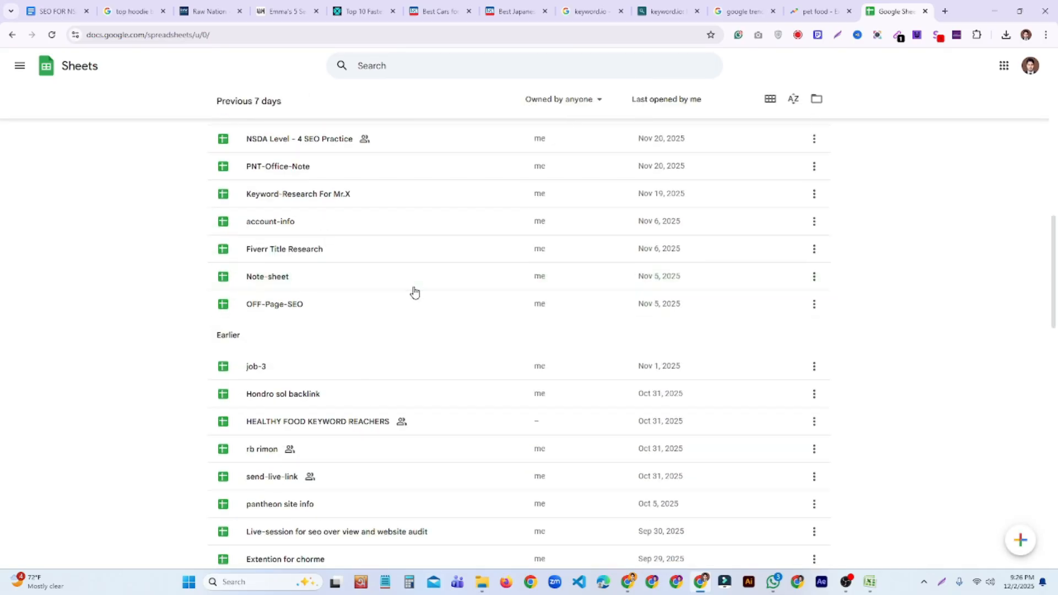
scroll(415, 292, up, 15)
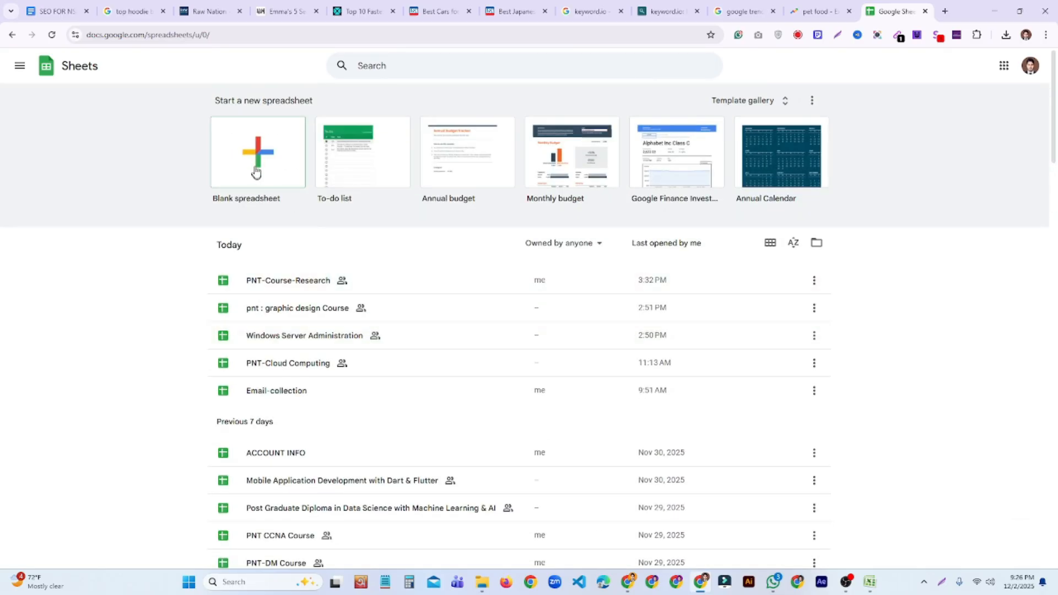
click(256, 161)
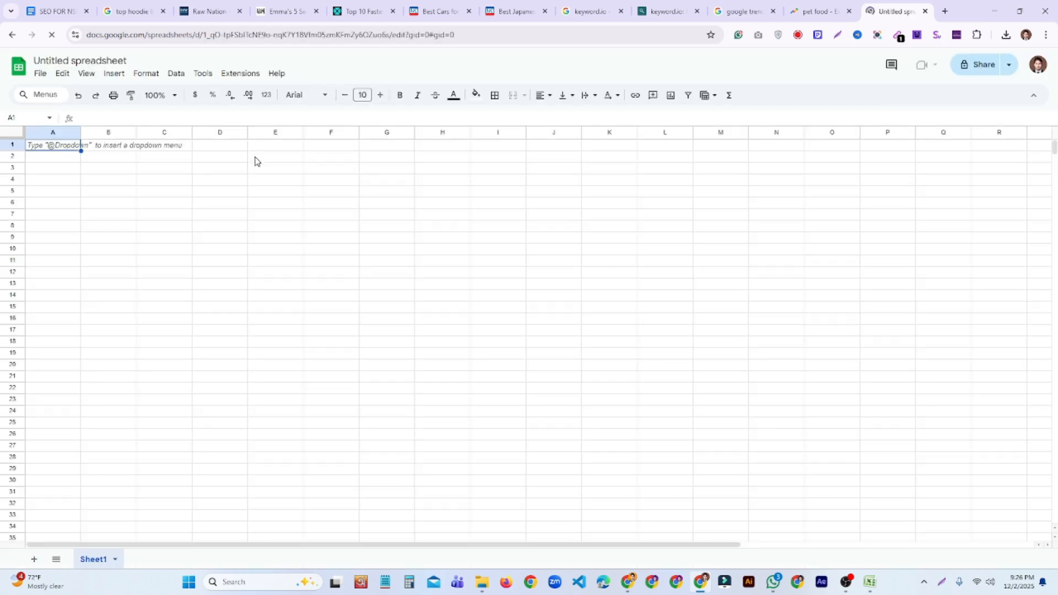
click(197, 254)
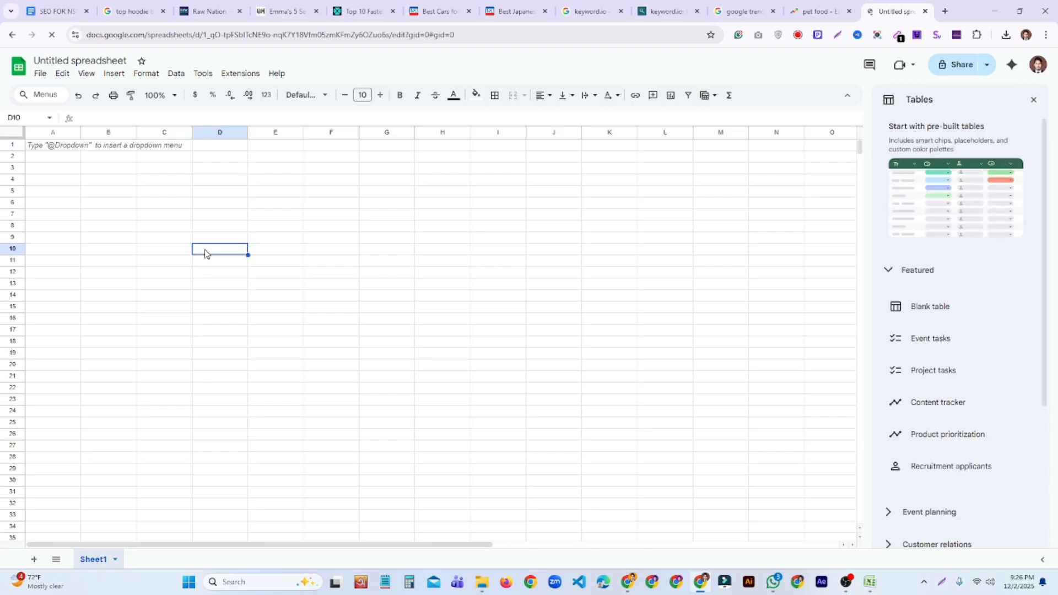
click(1034, 100)
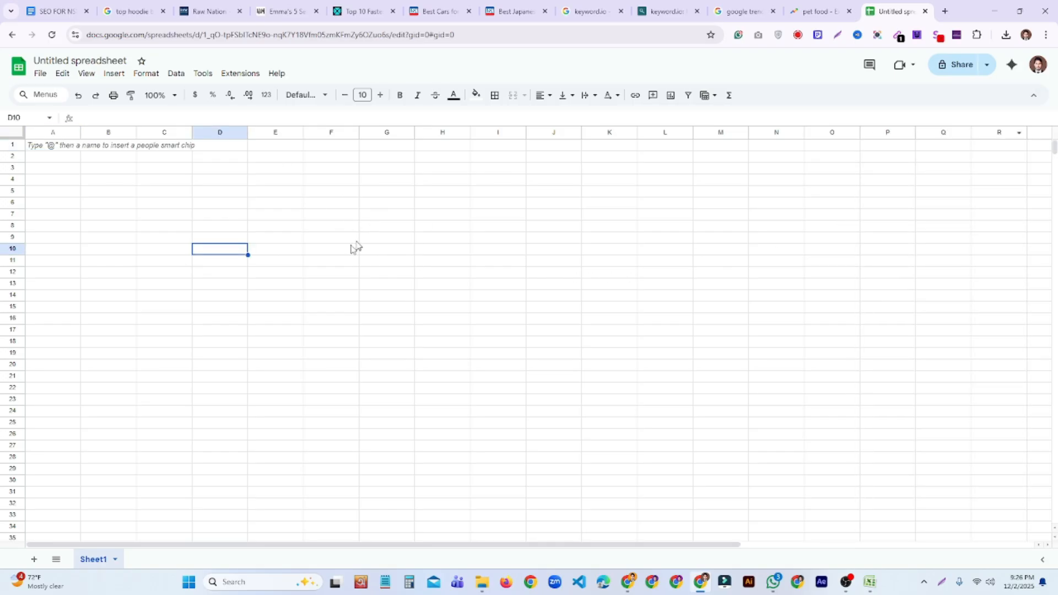
Step: Widen column A to a little less than twice its default width
click(199, 207)
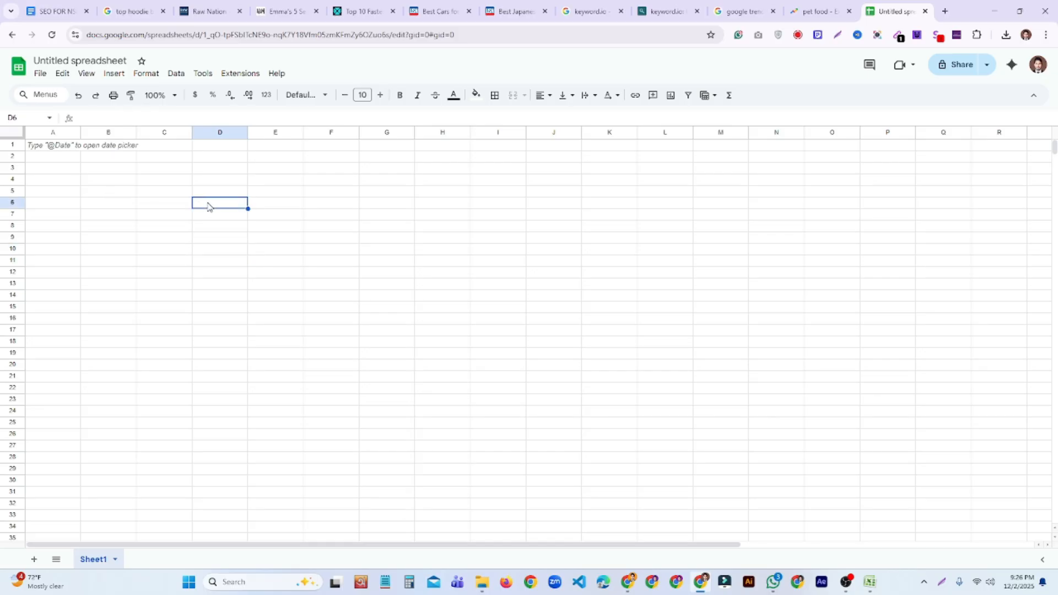
click(261, 265)
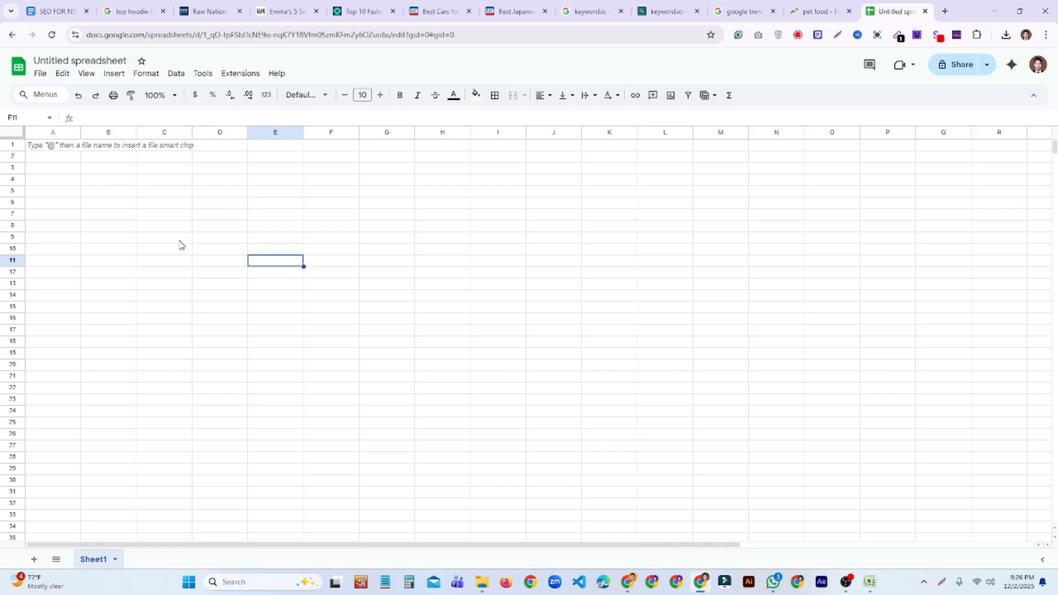
drag(80, 132, 123, 132)
key(Left)
key(Up)
key(Up)
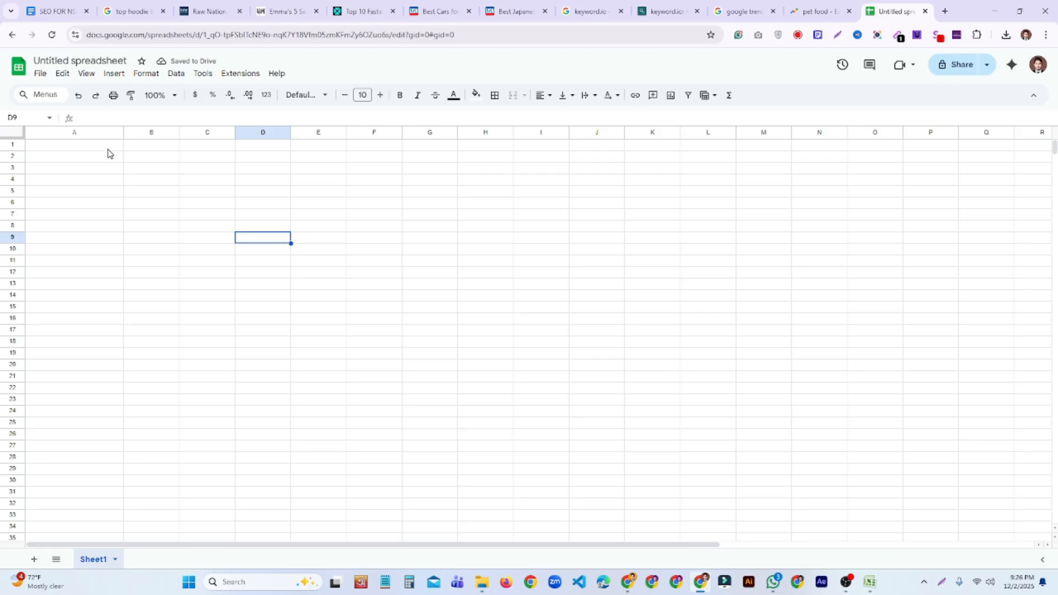
click(107, 148)
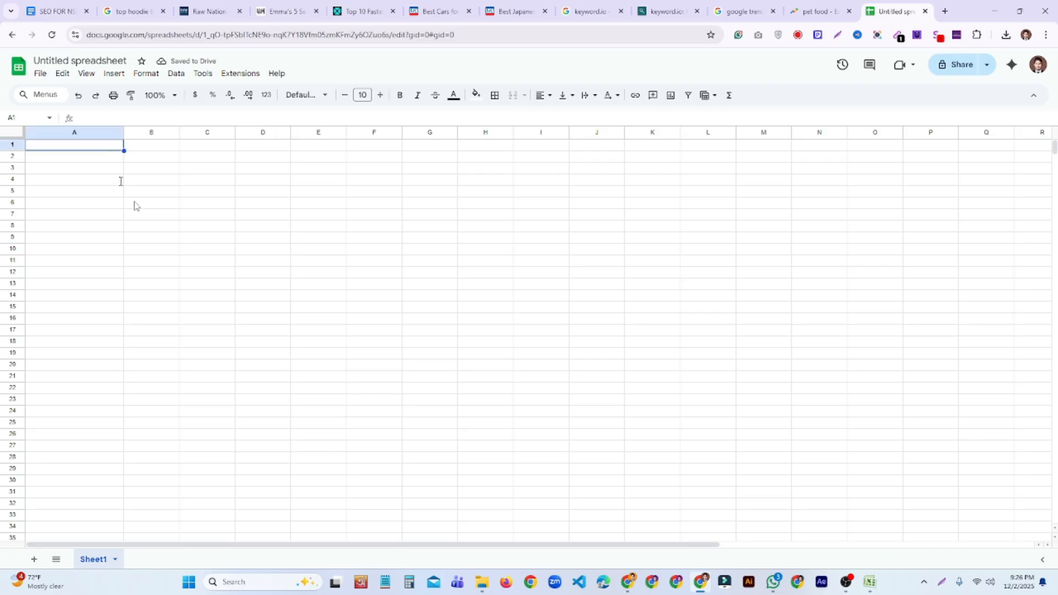
click(163, 223)
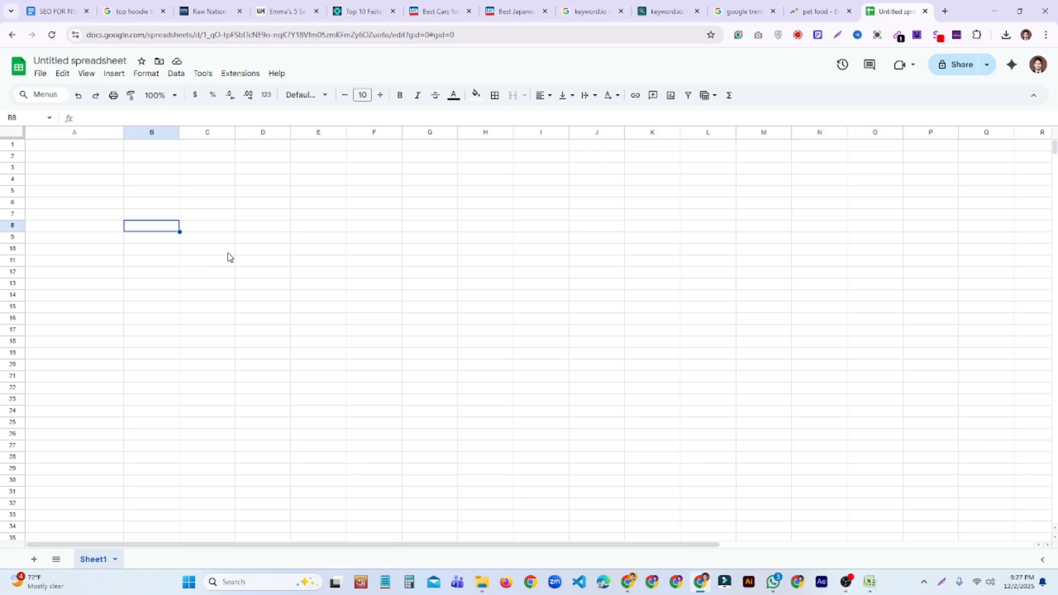
Step: Format all cells of the sheet with font size 16 and the Times New Roman font
key(ctrl+a)
click(380, 95)
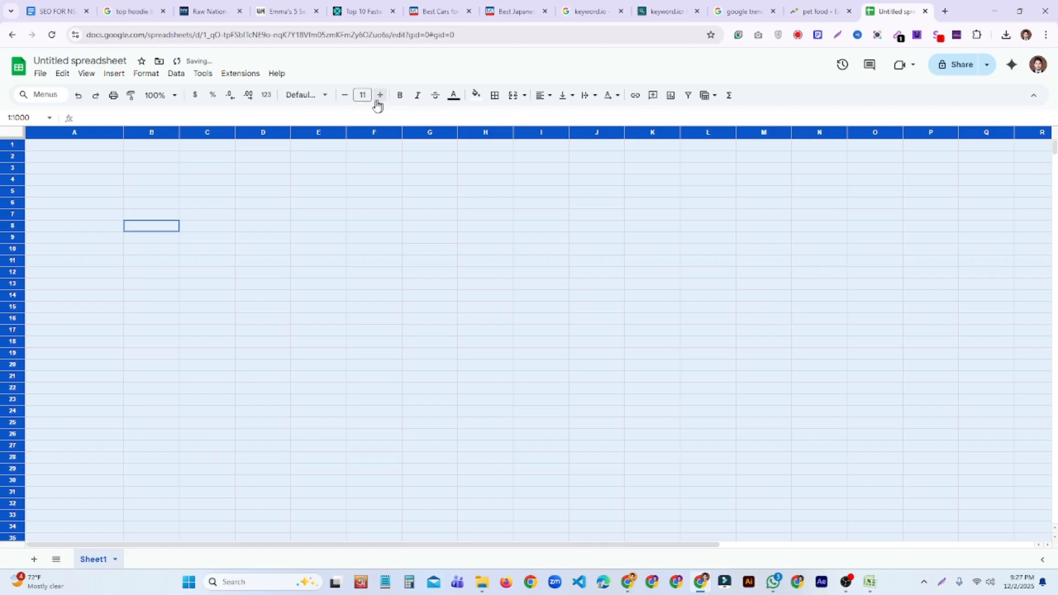
click(363, 95)
text(1)
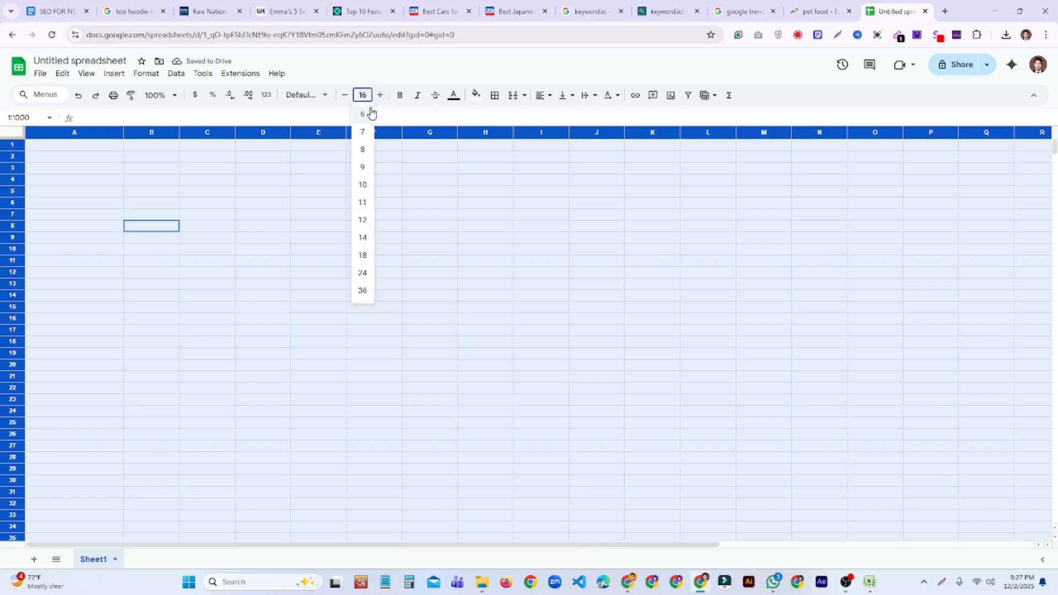
key(Return)
click(329, 98)
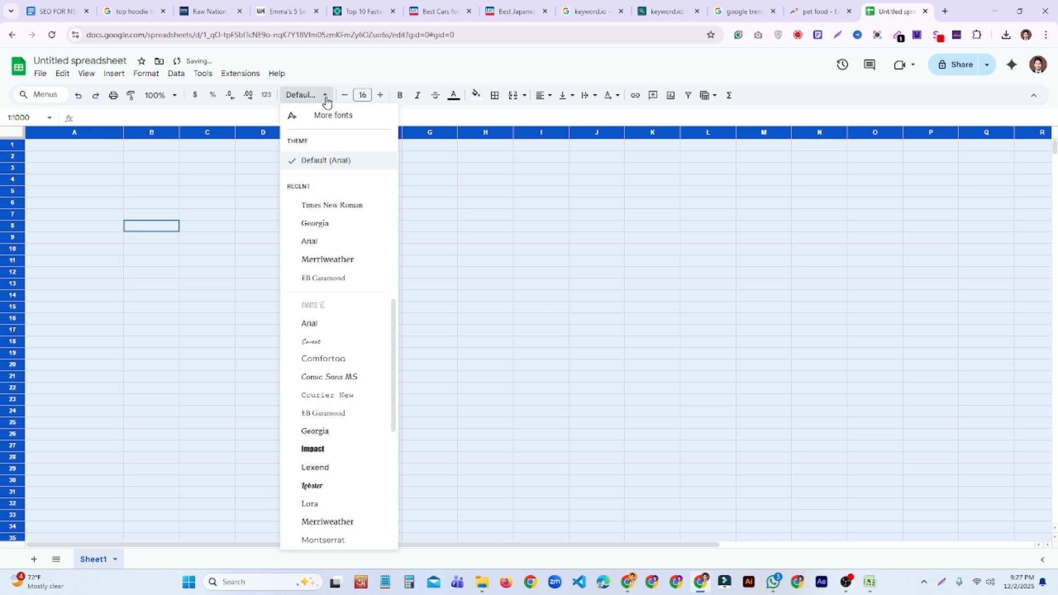
click(347, 205)
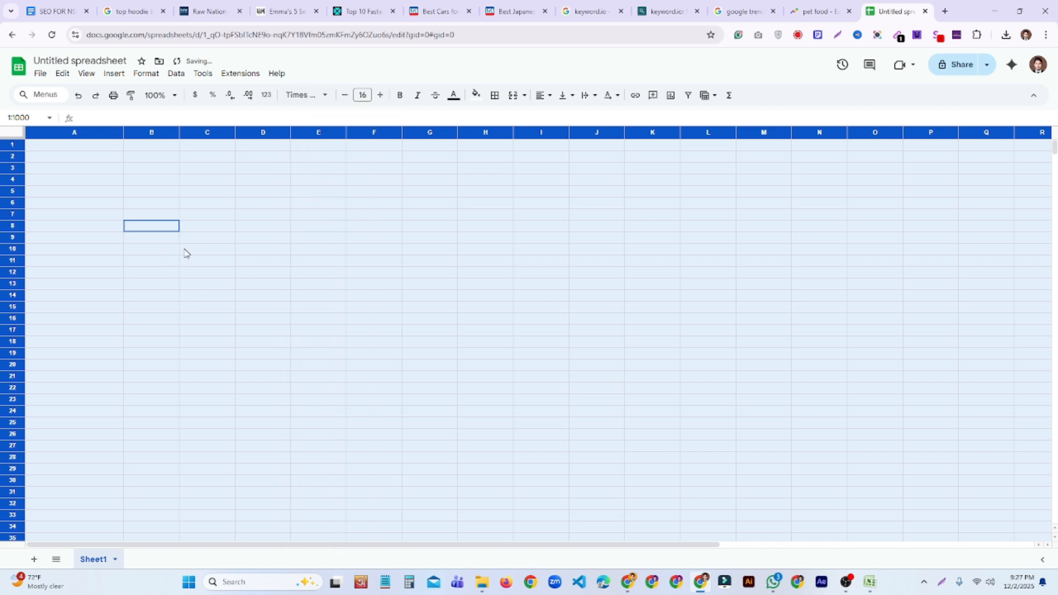
click(231, 241)
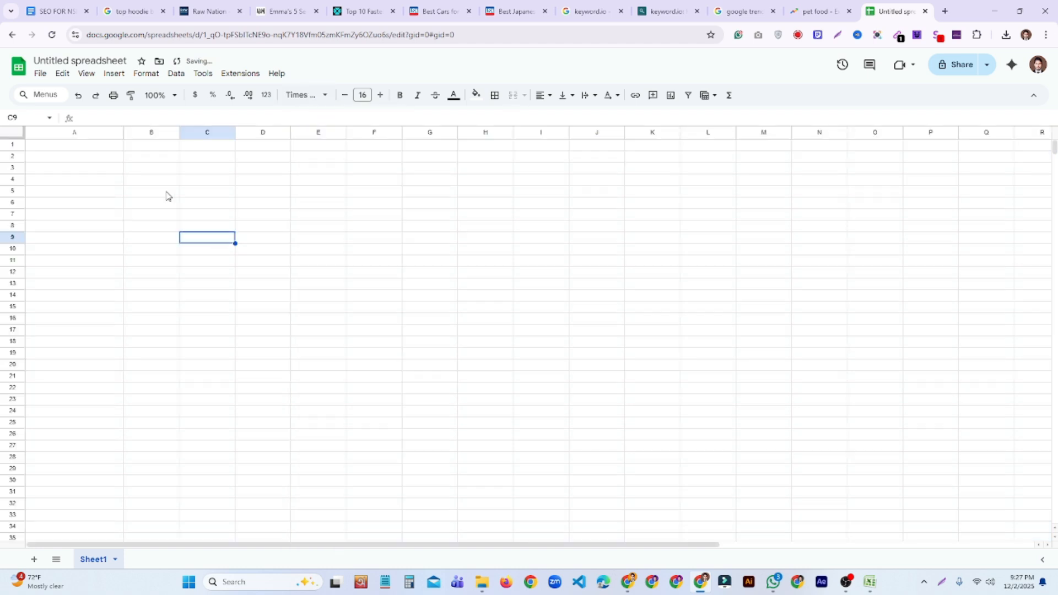
click(117, 147)
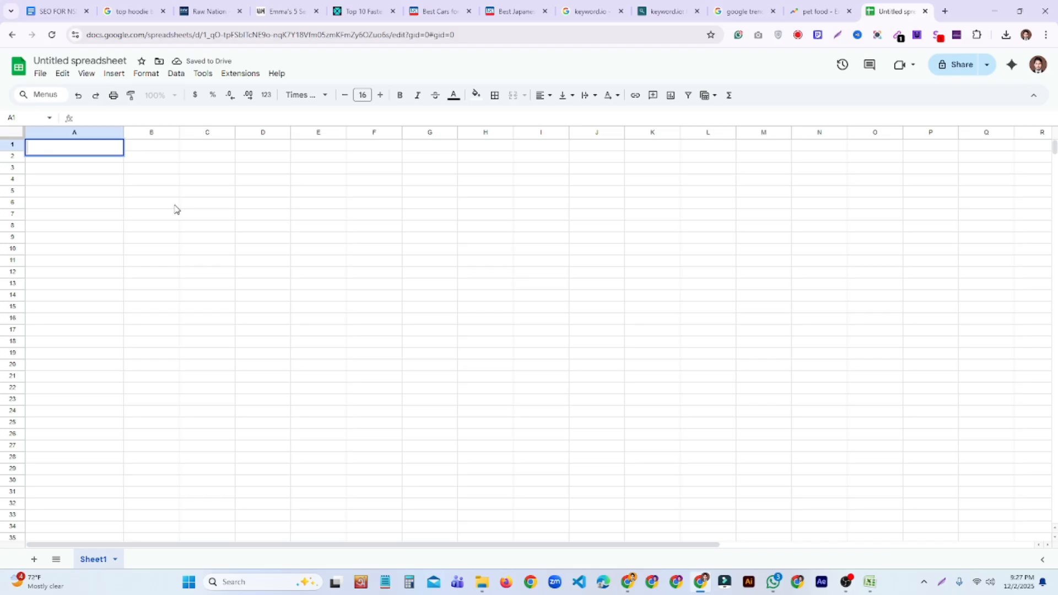
click(198, 215)
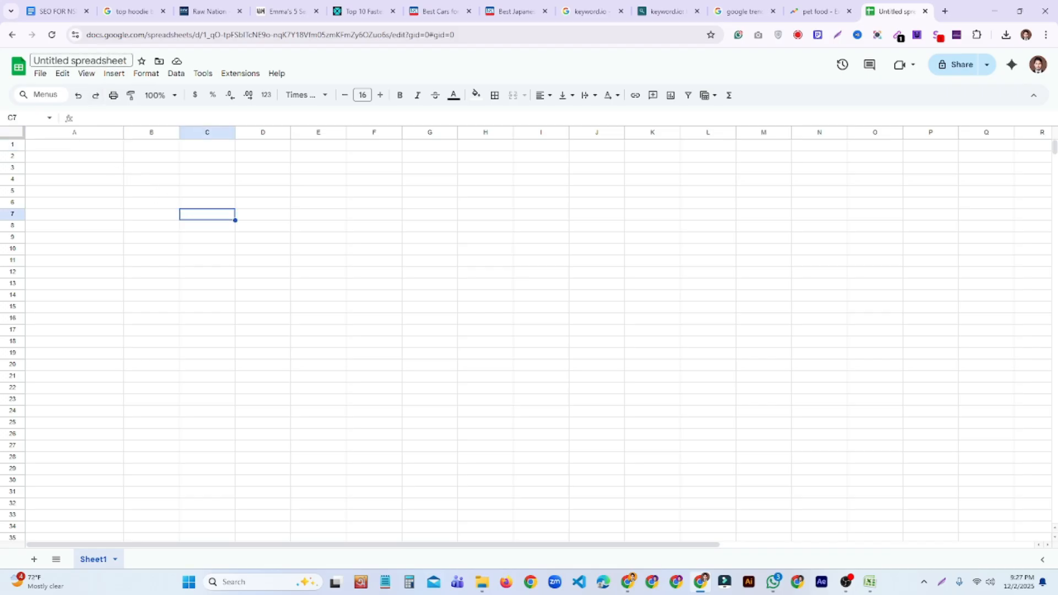
Step: Rename the spreadsheet as "Keyword Research For pet Food"
double_click(101, 62)
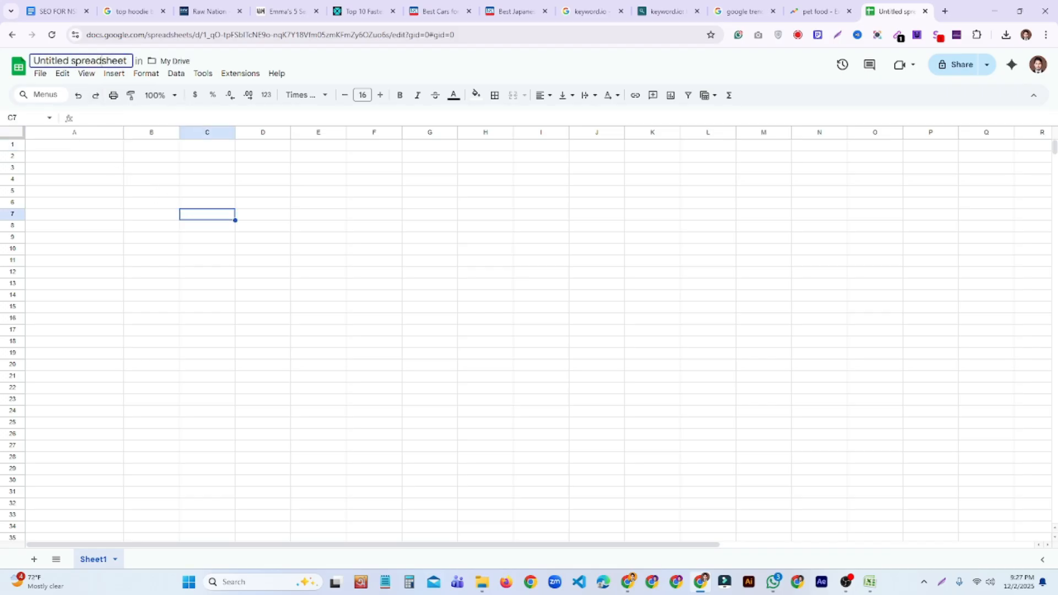
triple_click(101, 61)
key(BackSpace)
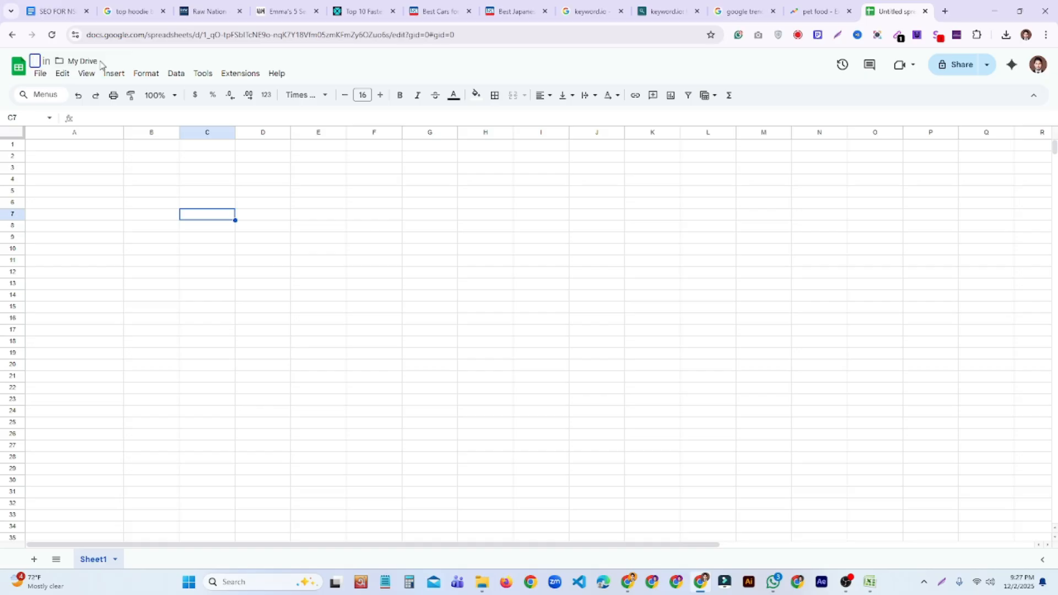
text(Keywor)
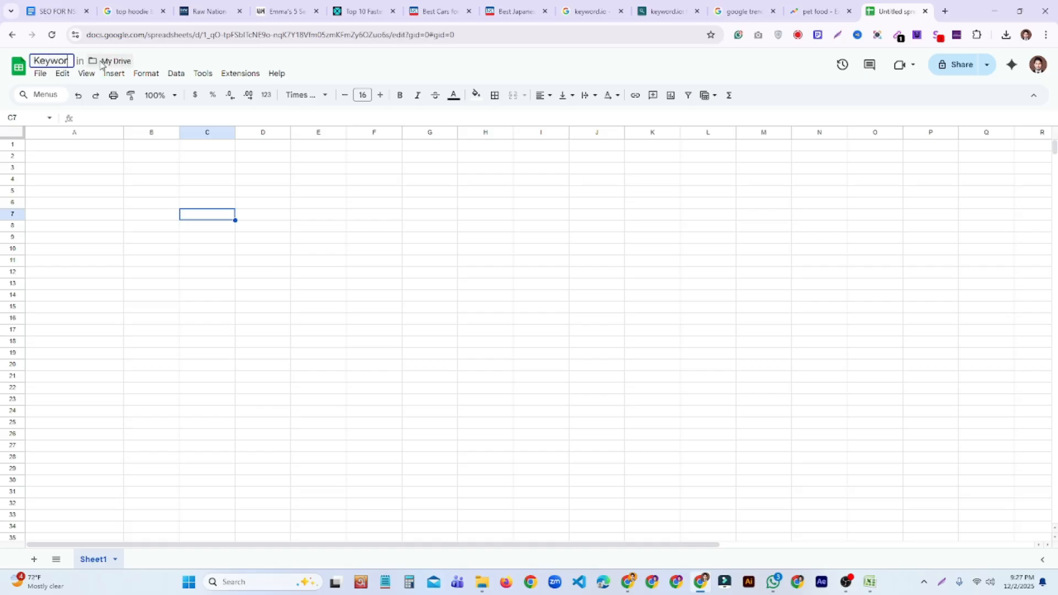
text(d Res)
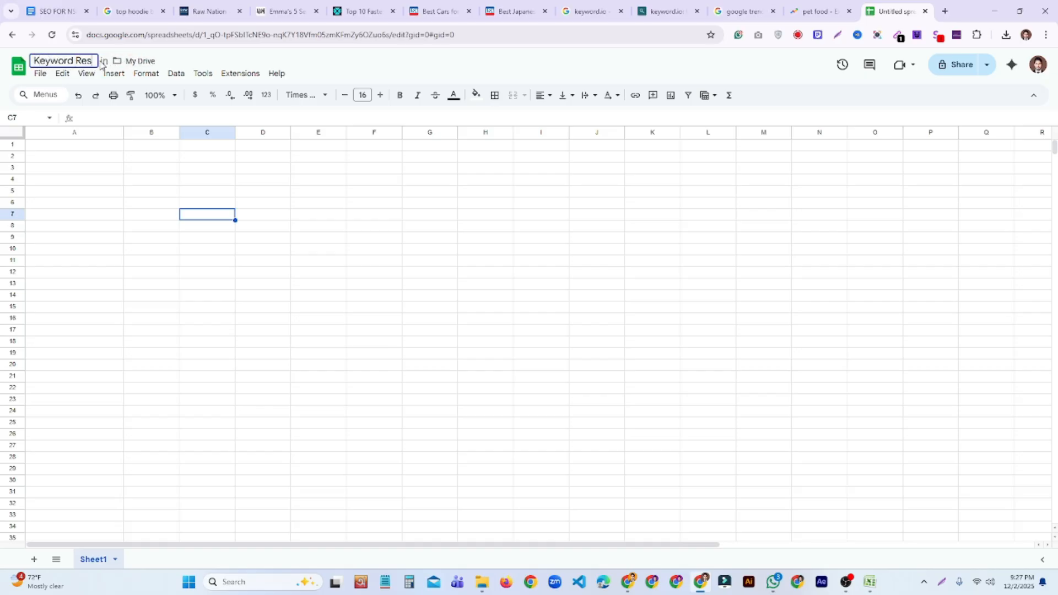
text(earc)
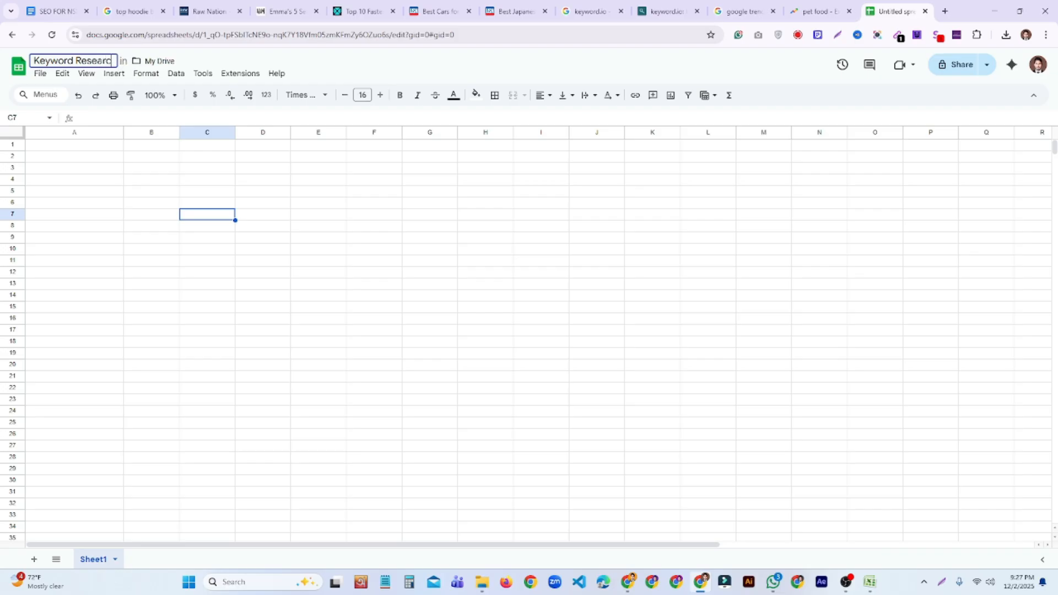
text(h For)
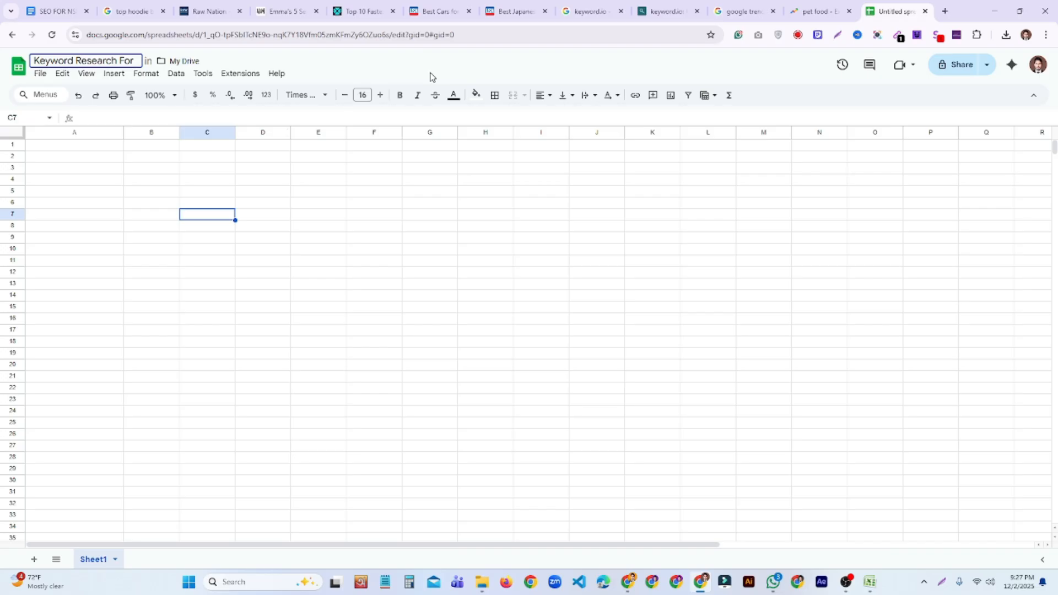
text(pet Food)
key(Return)
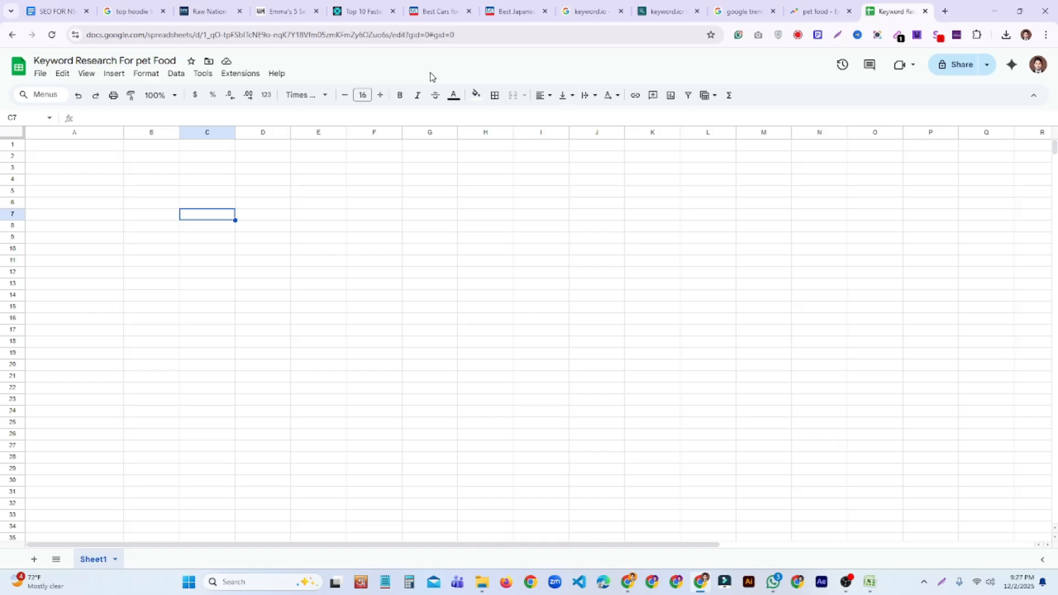
click(362, 298)
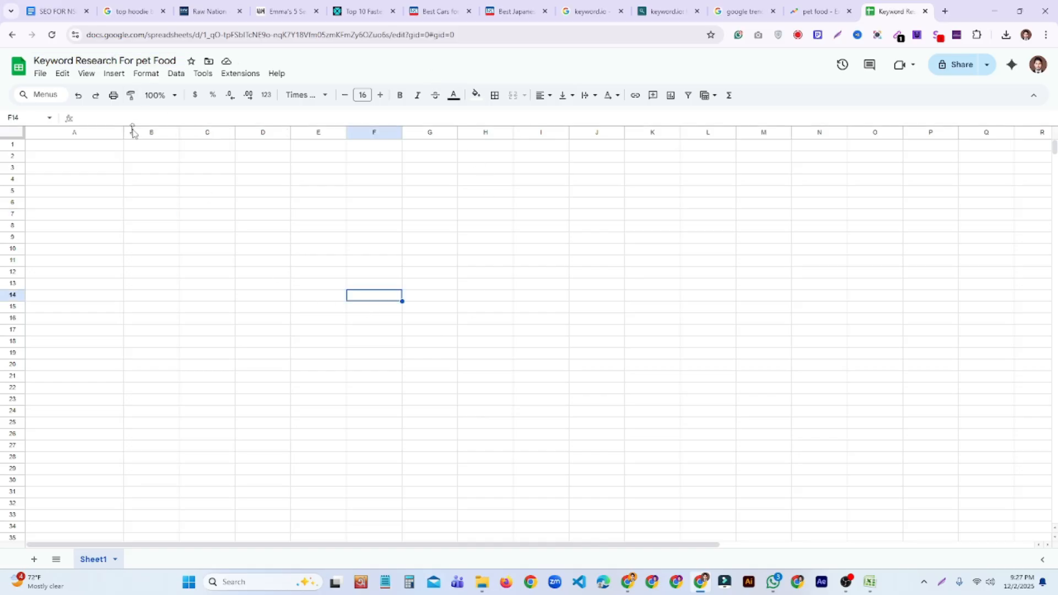
Step: Enter the label "URL" in cell A1
click(100, 148)
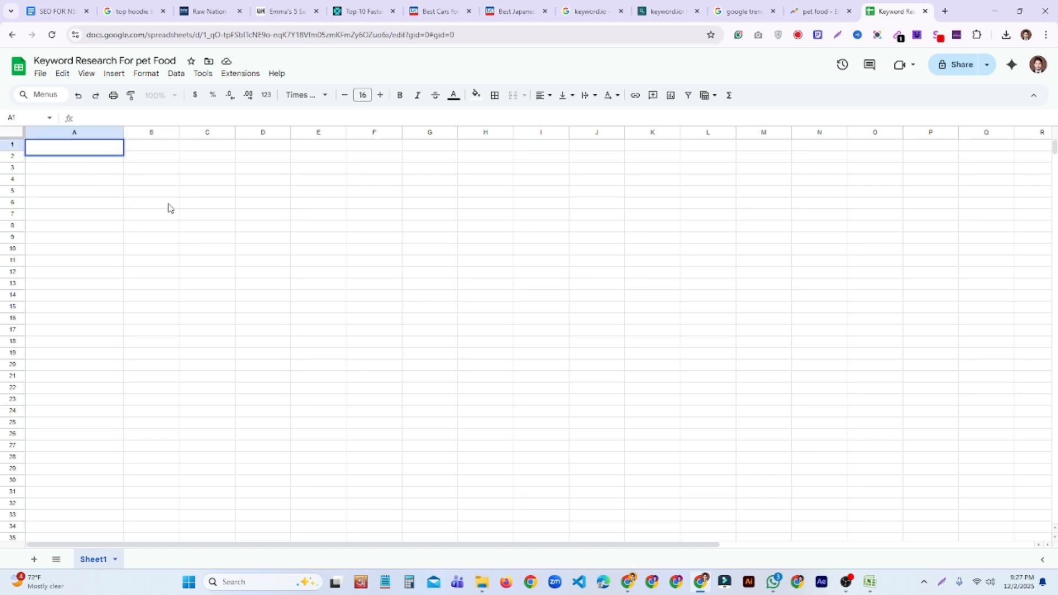
text(URL)
key(Return)
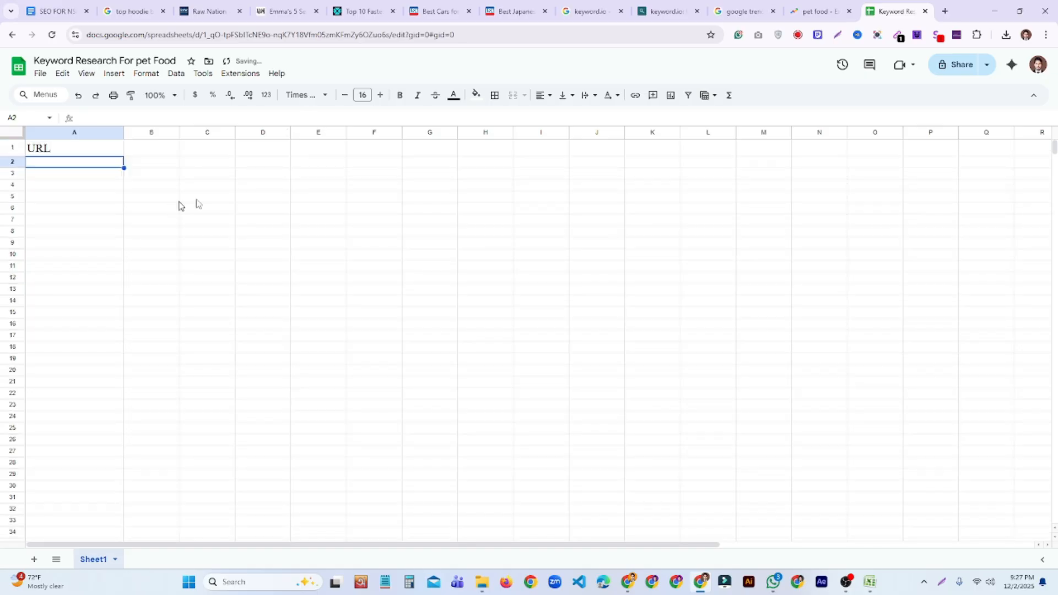
Step: Widen column B by about a third of its default width
click(225, 200)
drag(180, 132, 200, 147)
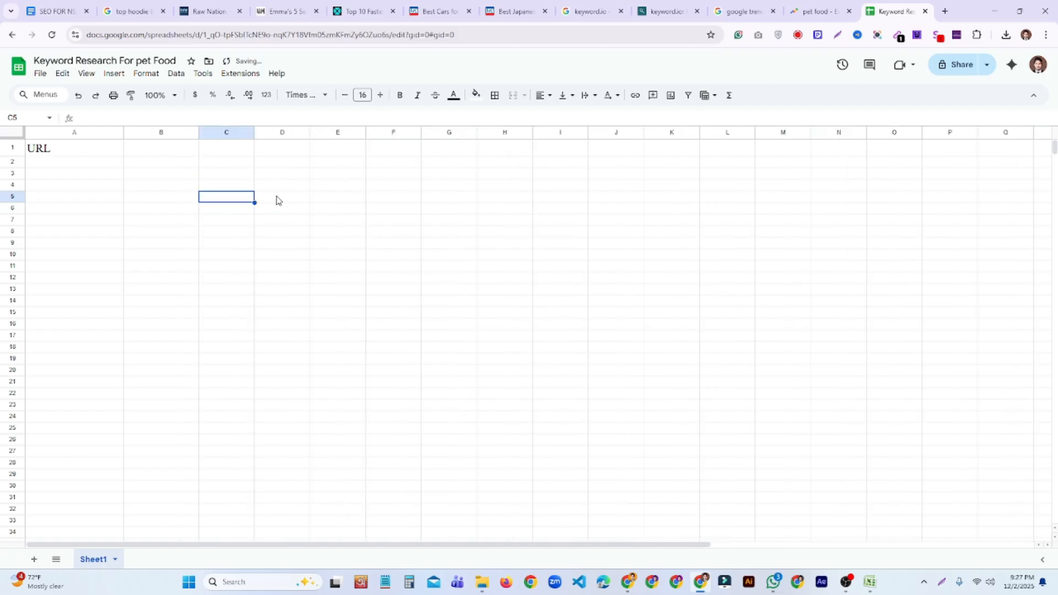
click(281, 202)
click(182, 155)
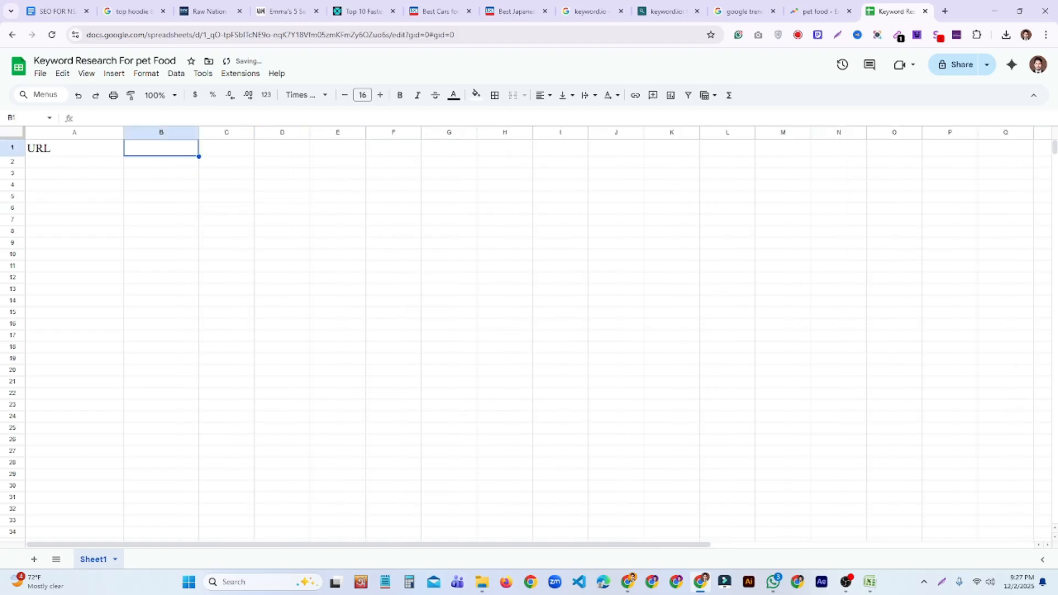
click(239, 245)
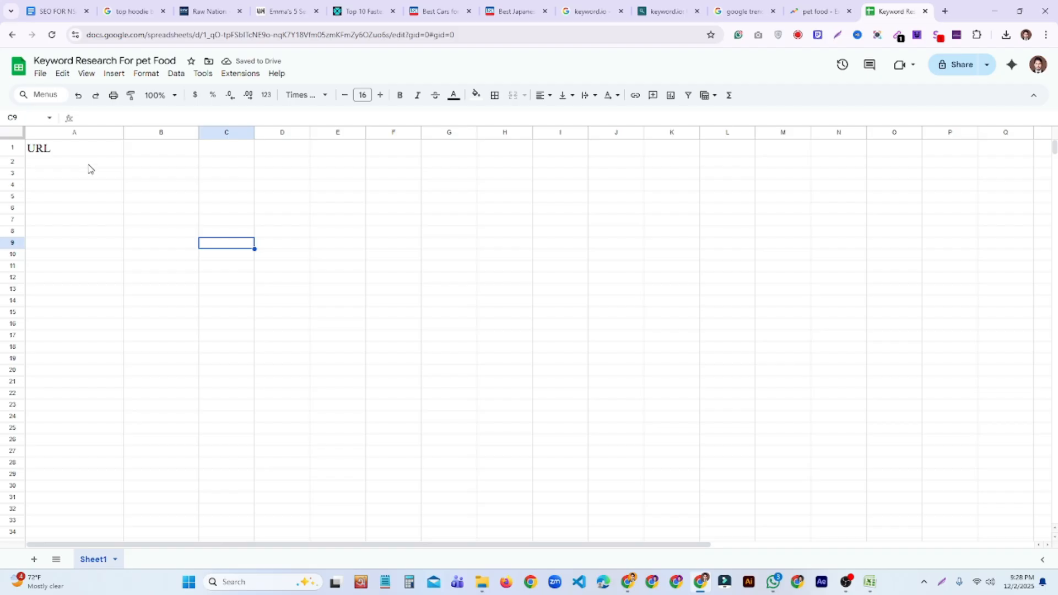
Step: Enter the label "Targeted Keyword" in cell A2 and start editing cell A3
click(88, 167)
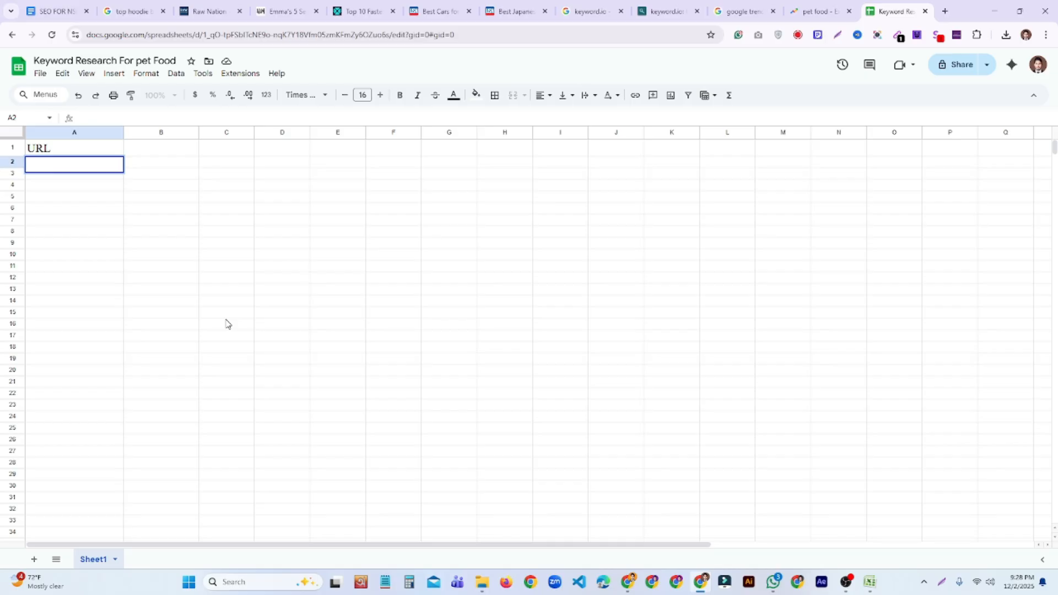
text(TArgeted Keyw)
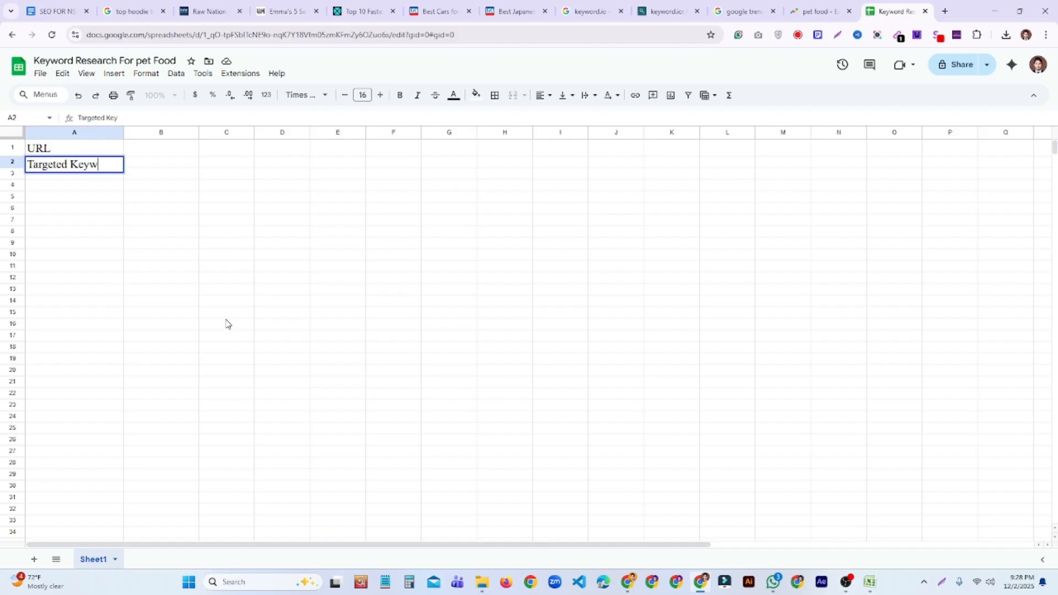
text(ord)
click(226, 324)
click(93, 183)
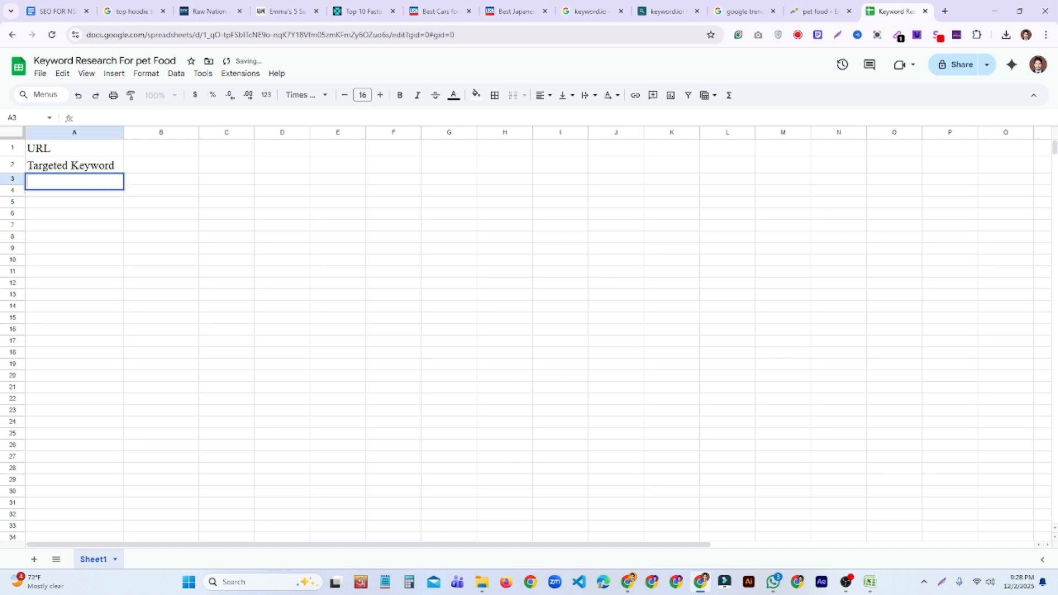
Step: Enter the label "Targeted Location" in cell A3
text(Tar)
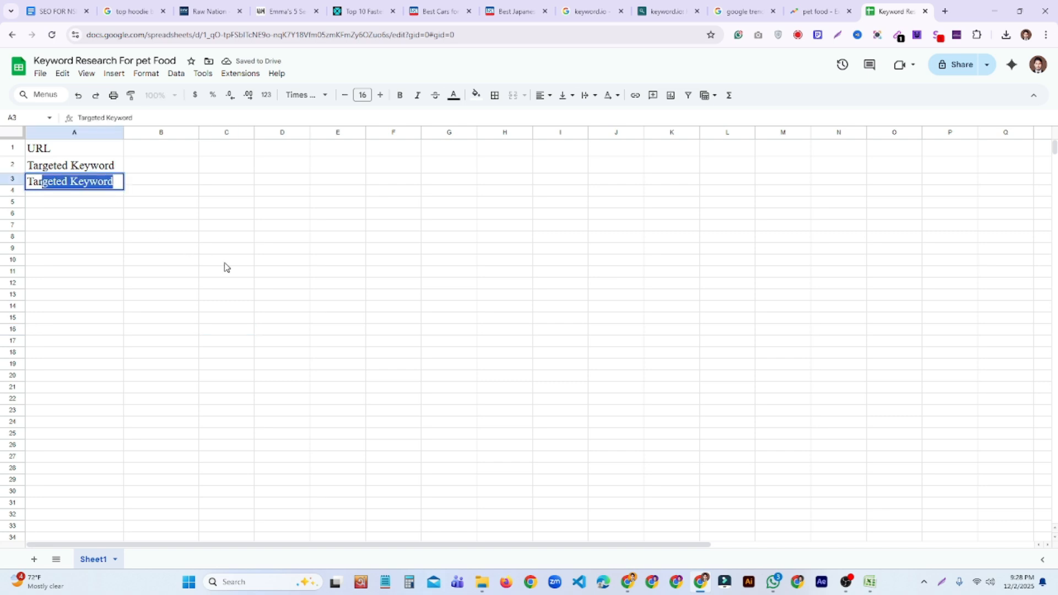
key(End)
key(BackSpace)
key(BackSpace)
key(BackSpace)
key(BackSpace)
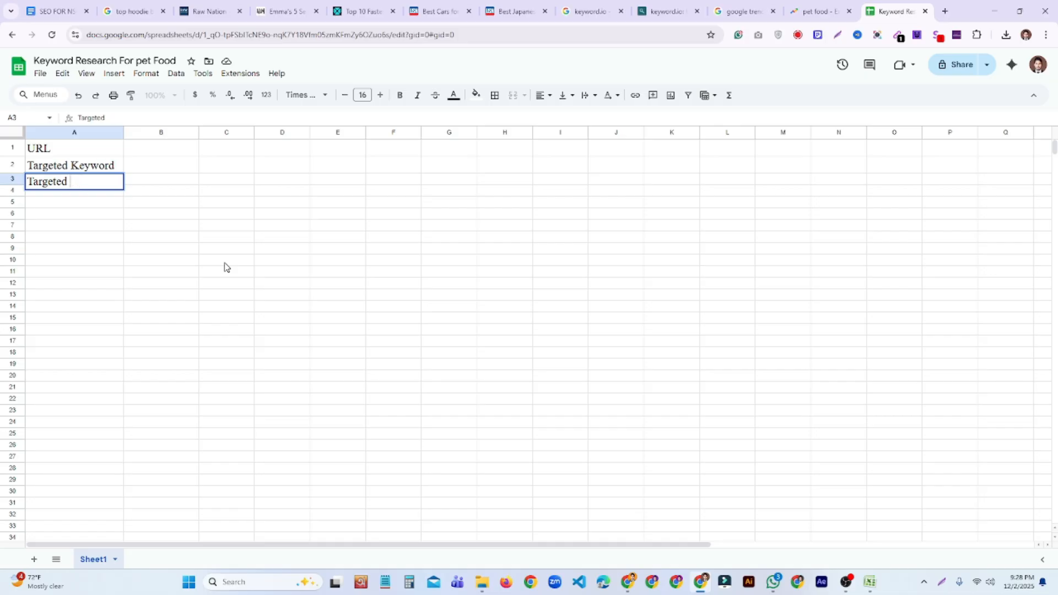
text(Location)
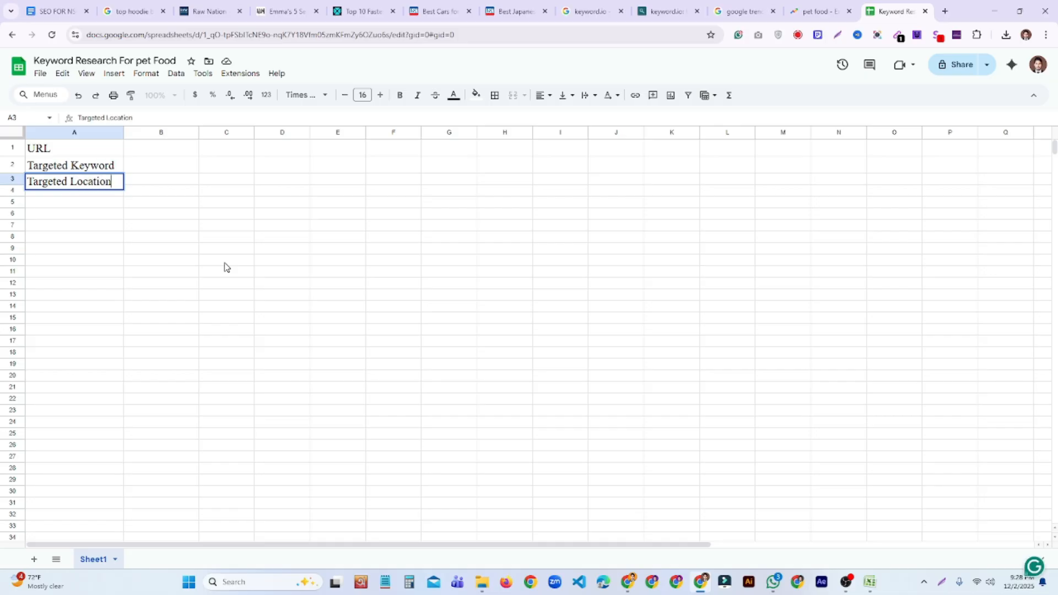
key(Return)
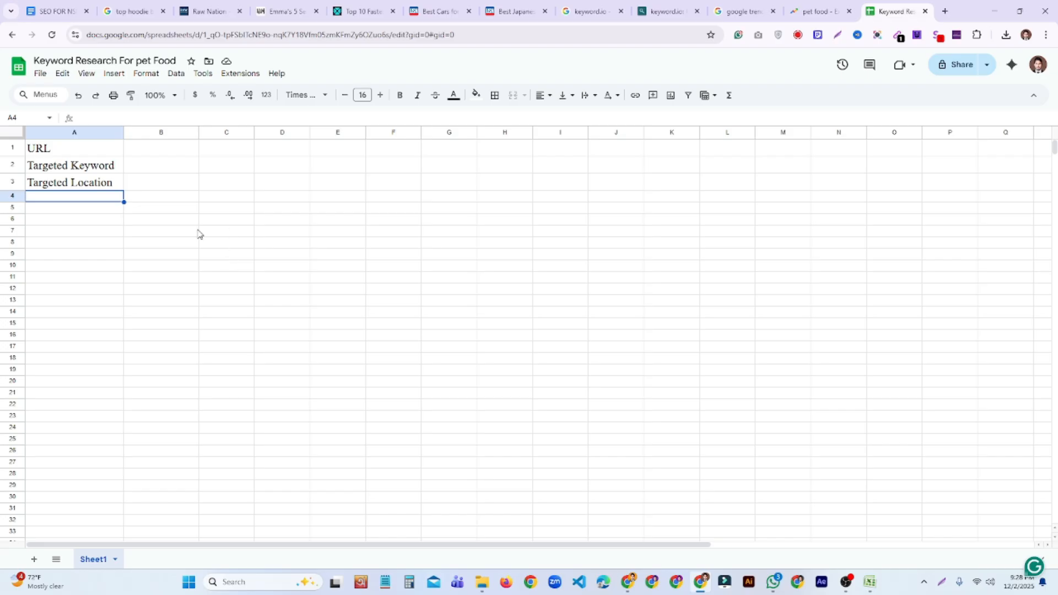
Step: Enter the label "Number Keyword Idea" in cell A4
double_click(102, 202)
text(Nu)
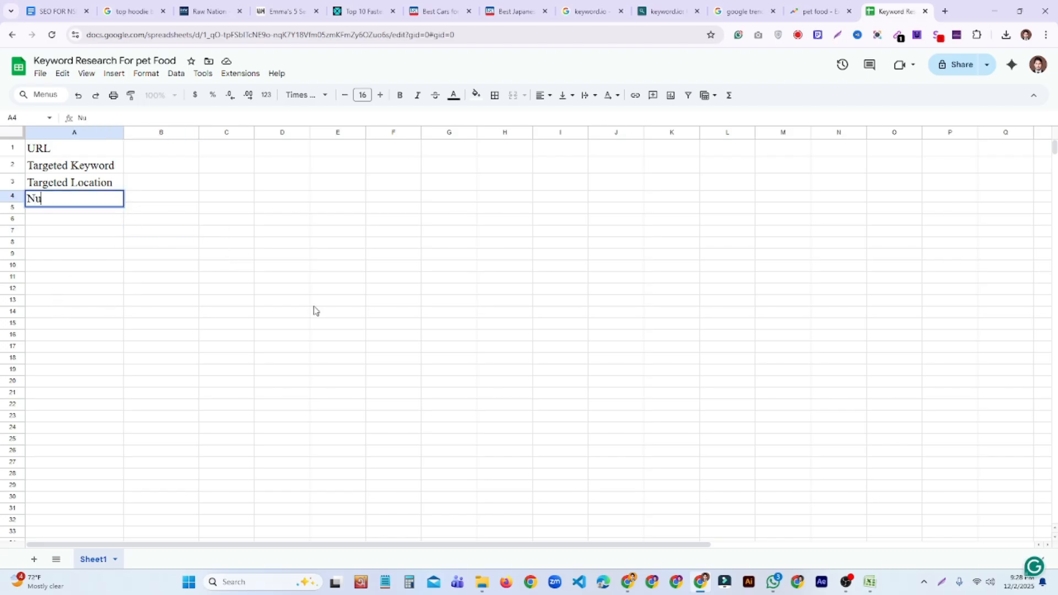
text(mber Keyword)
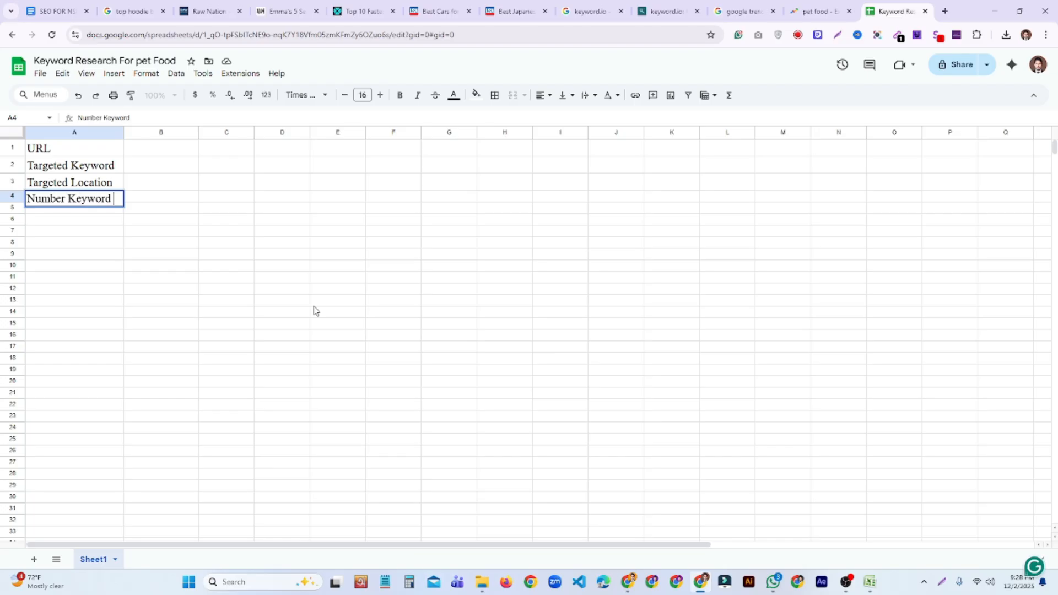
text( Idea)
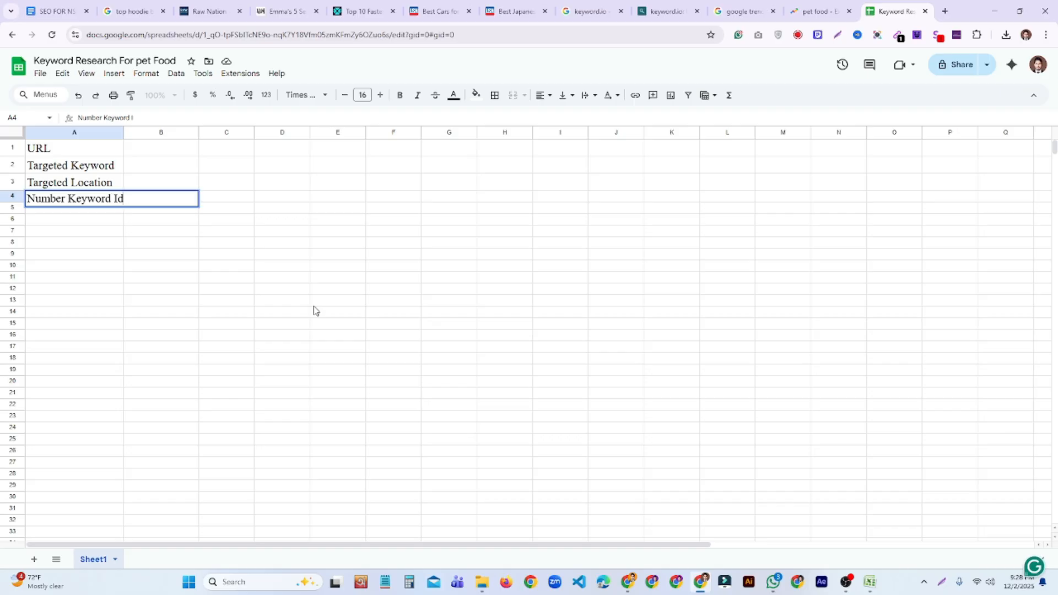
key(Return)
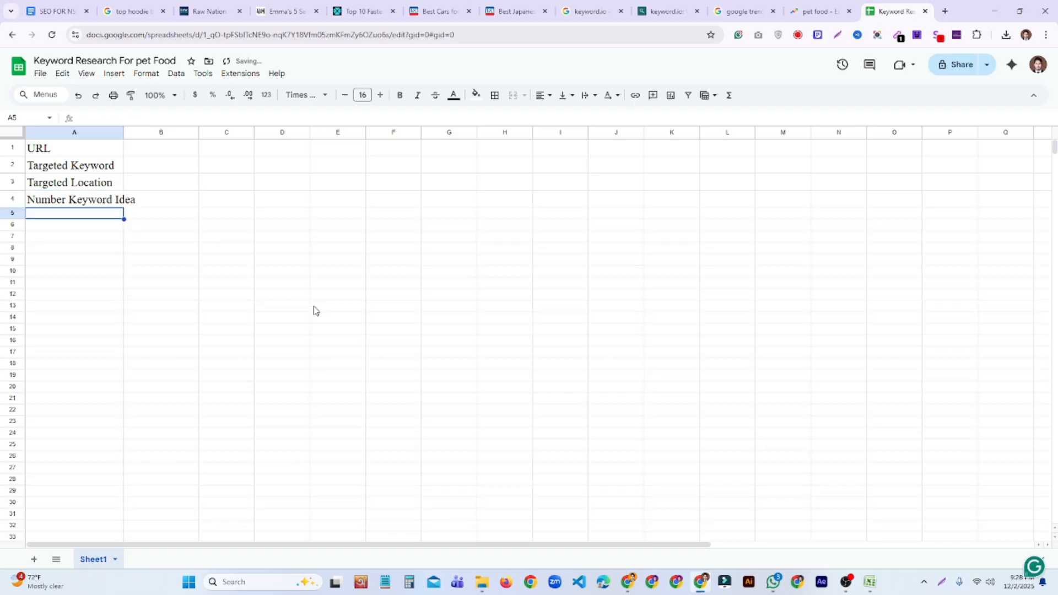
Step: Widen column A by about a quarter so the label in A4 fits inside it
click(314, 310)
drag(123, 132, 148, 132)
click(227, 304)
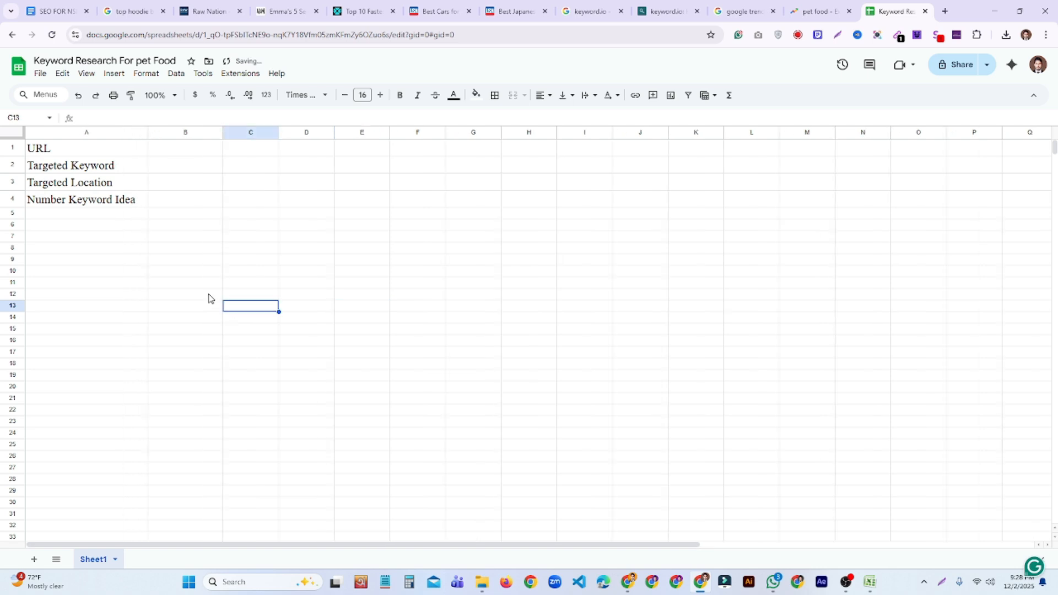
Step: Enter the label "Number Of Focused Keyword" in cell A5
click(104, 216)
click(156, 293)
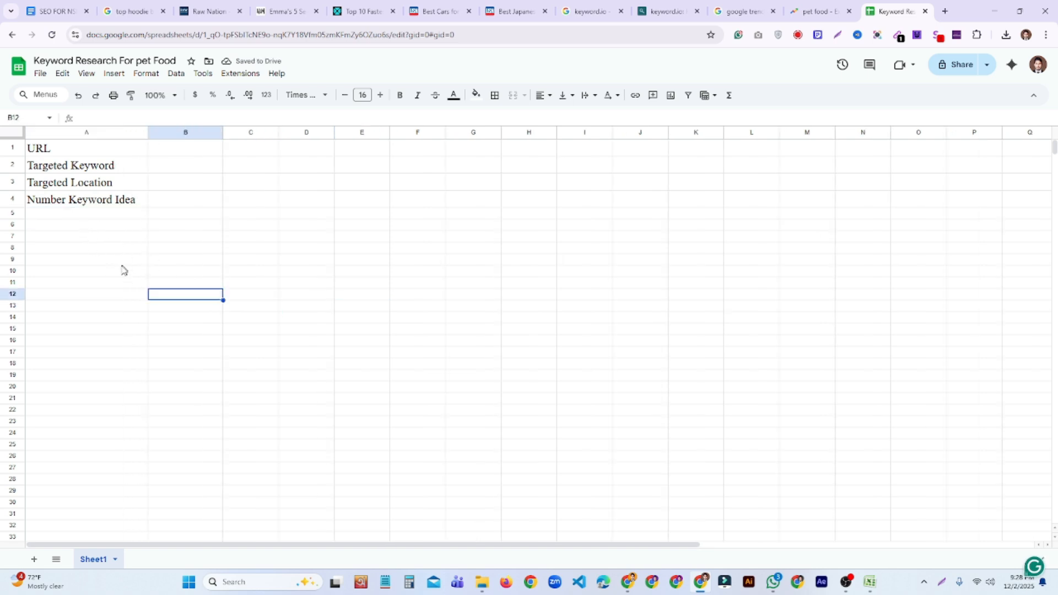
click(120, 260)
click(107, 217)
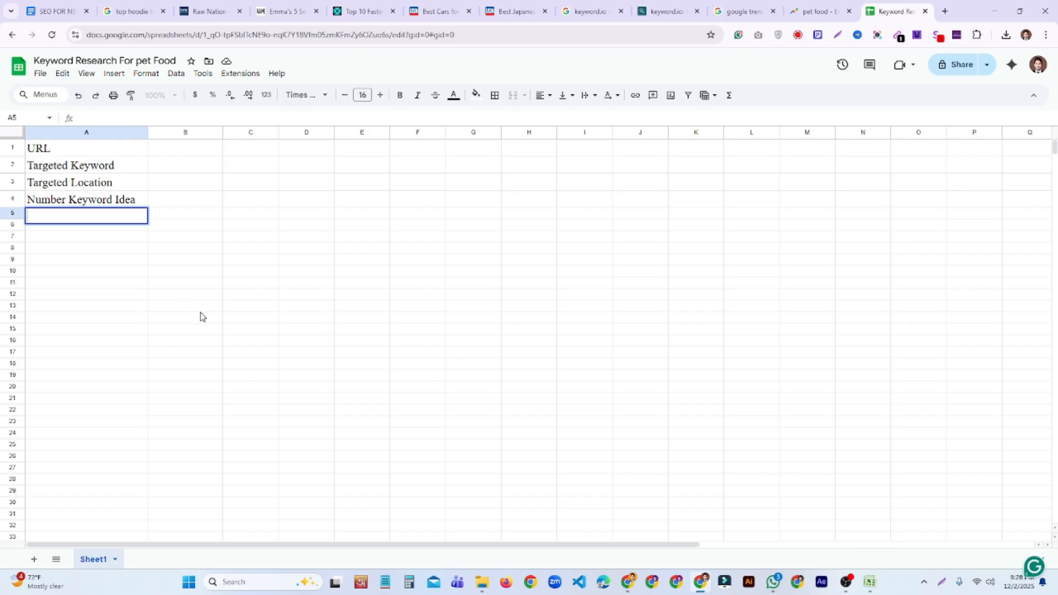
text(Number)
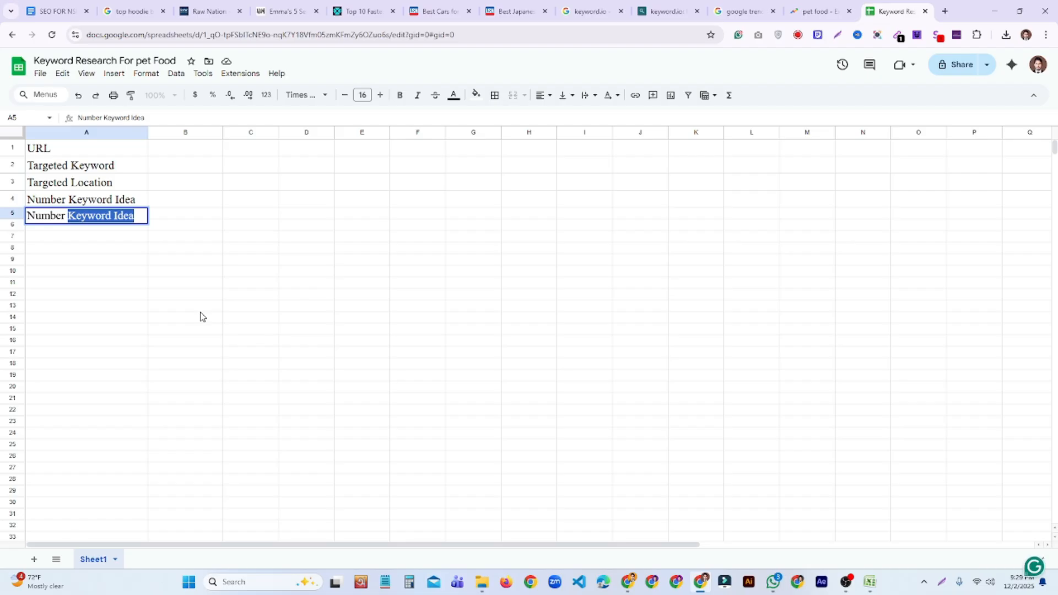
key(Right)
key(BackSpace)
key(BackSpace)
key(BackSpace)
key(BackSpace)
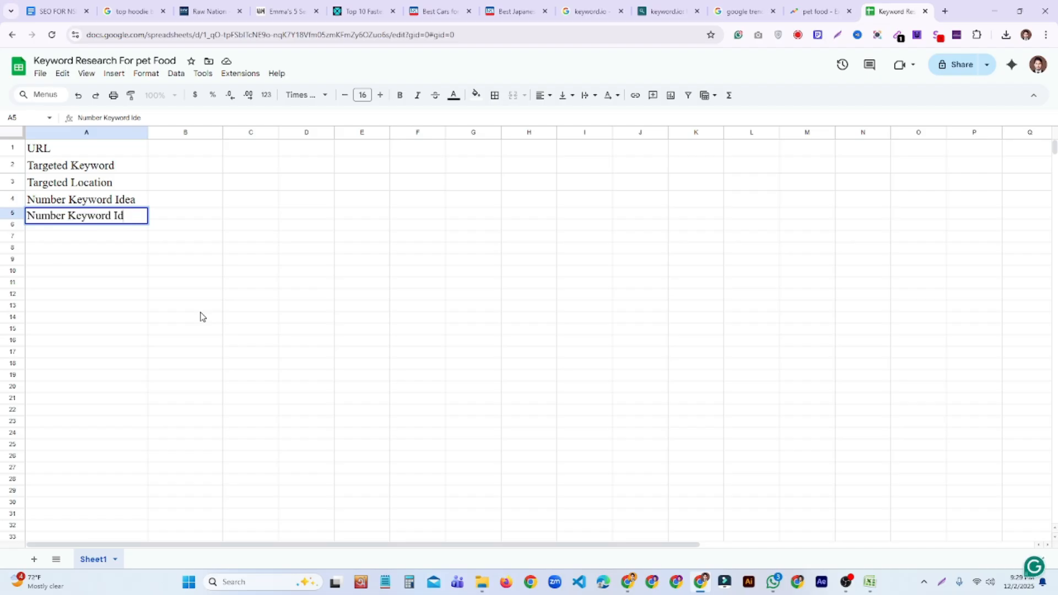
text(Res)
key(BackSpace)
key(BackSpace)
key(BackSpace)
text(Of)
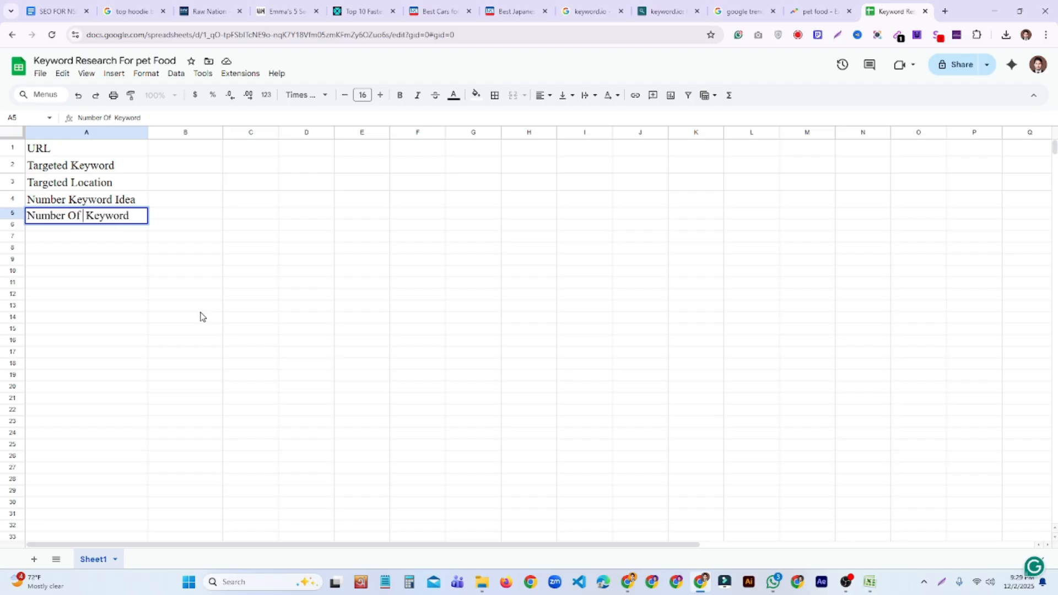
text( Focus )
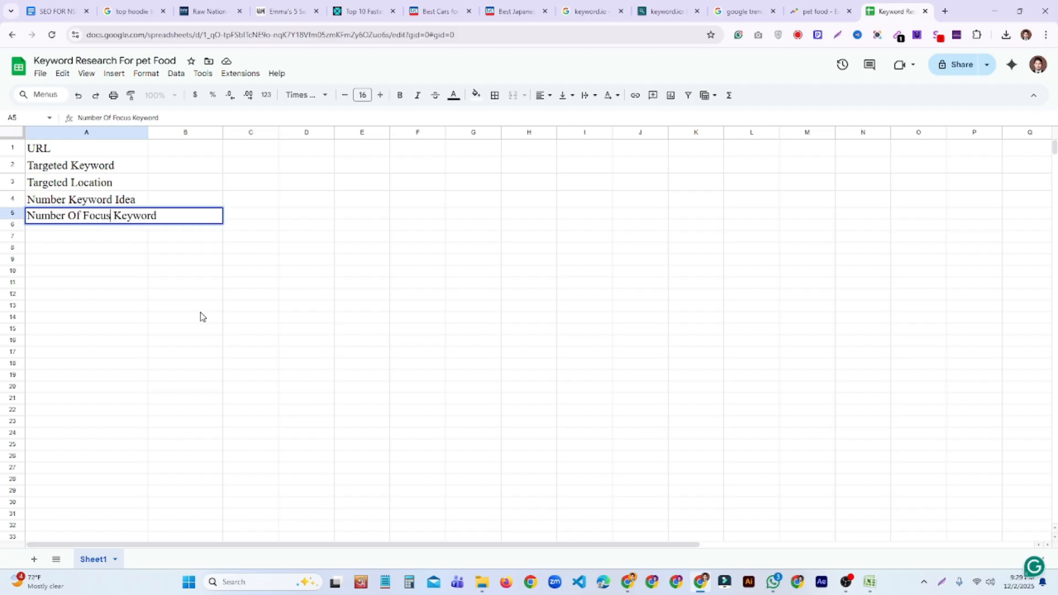
text(ed)
click(200, 311)
Step: Change the label in A4 to "Number OF Keyword Idea" and widen column A to fit the longest label
double_click(81, 205)
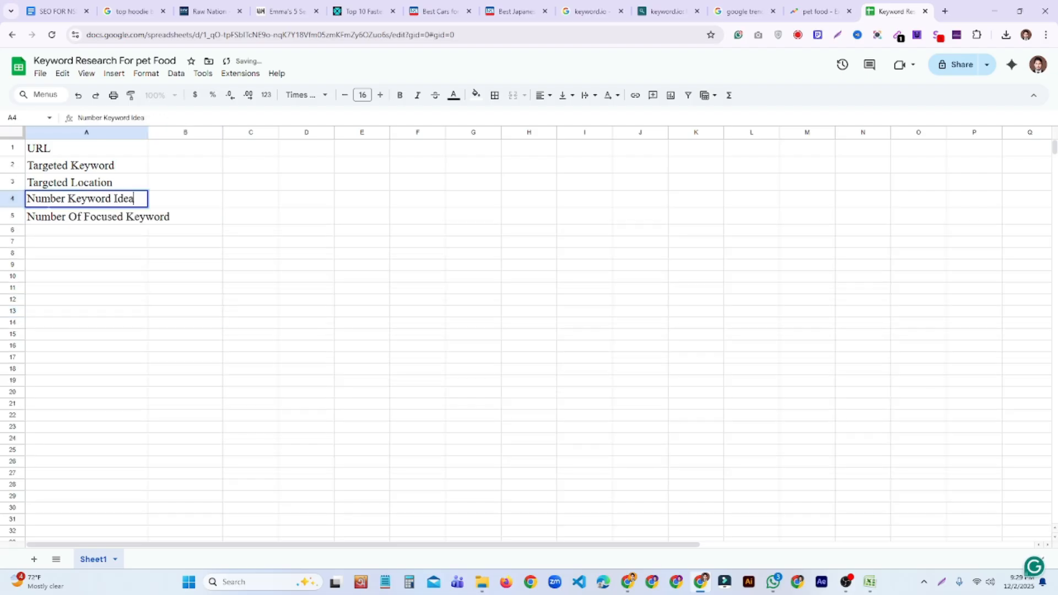
click(67, 199)
text(OF)
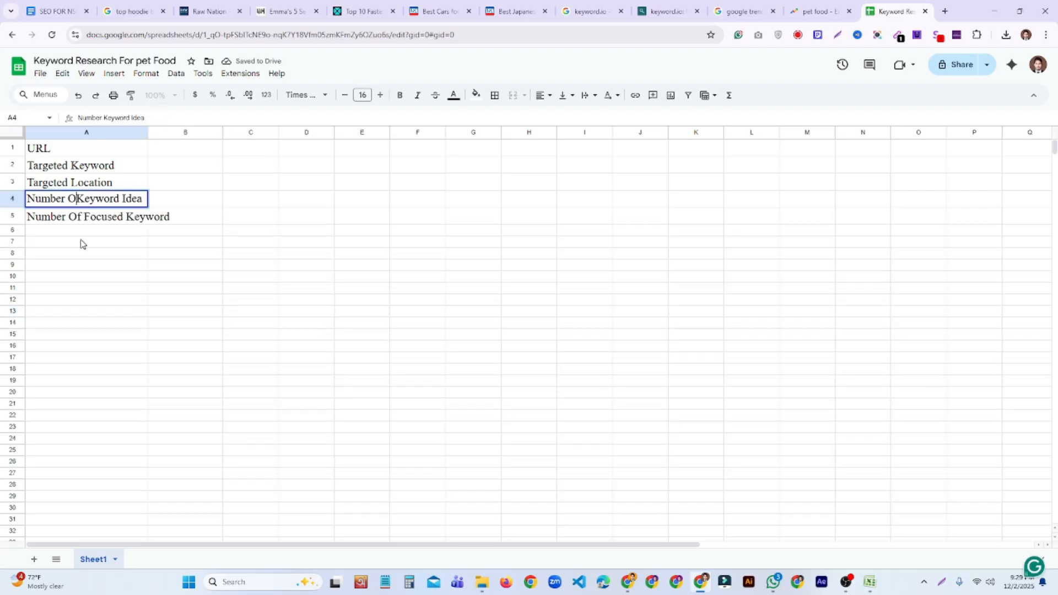
click(81, 244)
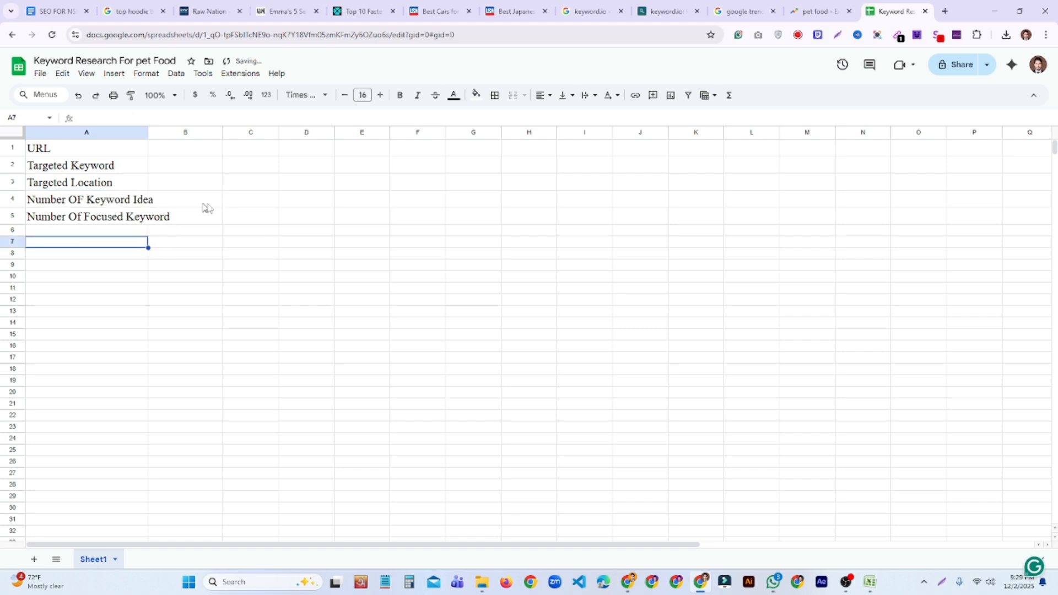
drag(190, 133, 191, 132)
click(205, 301)
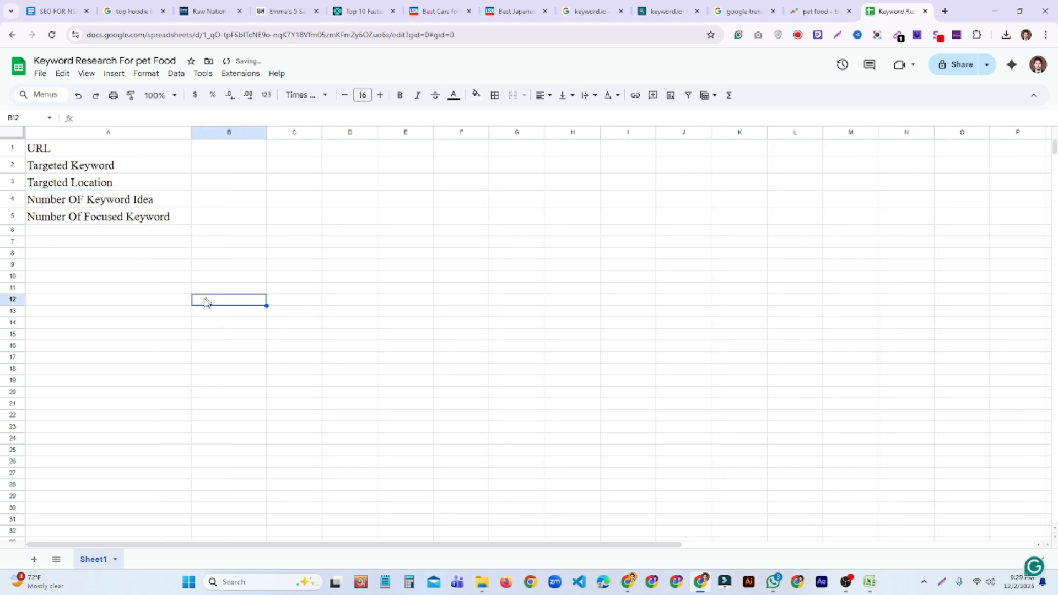
Step: Enter the label "Number KGR Keyword" in cell A6
click(142, 231)
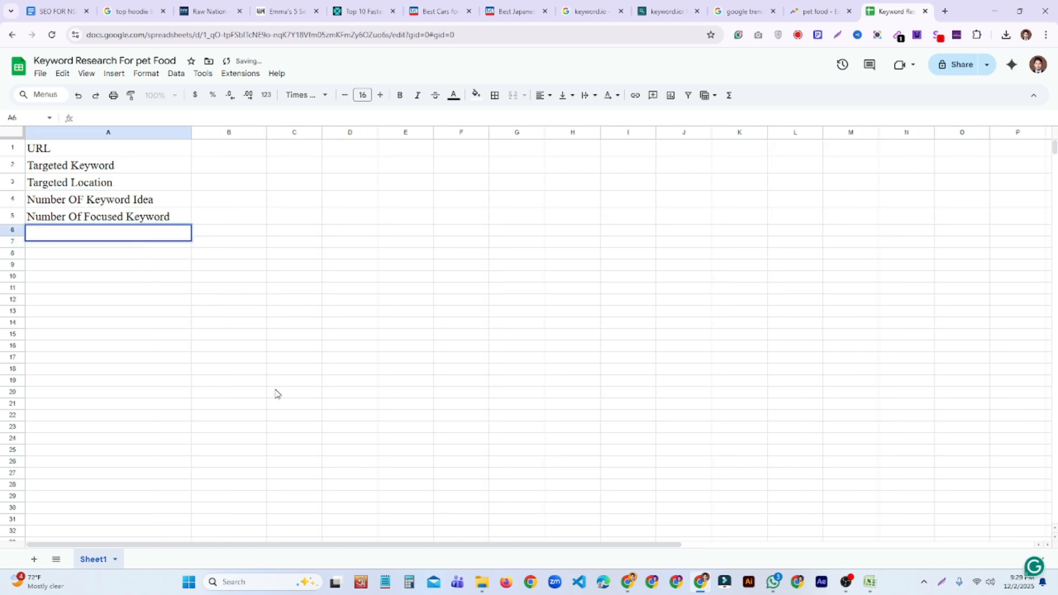
text(Number KGR)
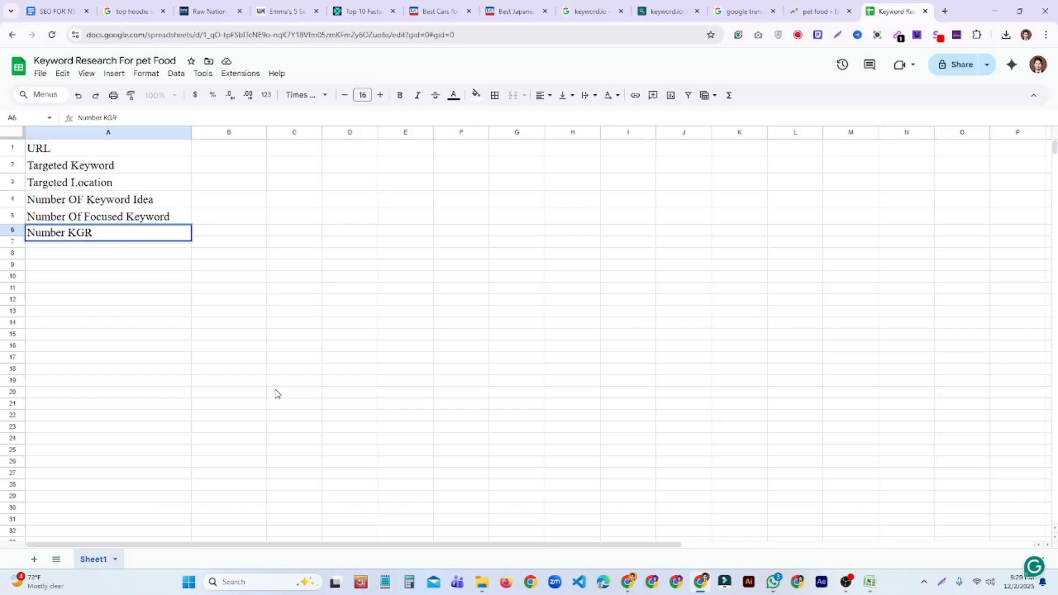
click(276, 393)
double_click(110, 237)
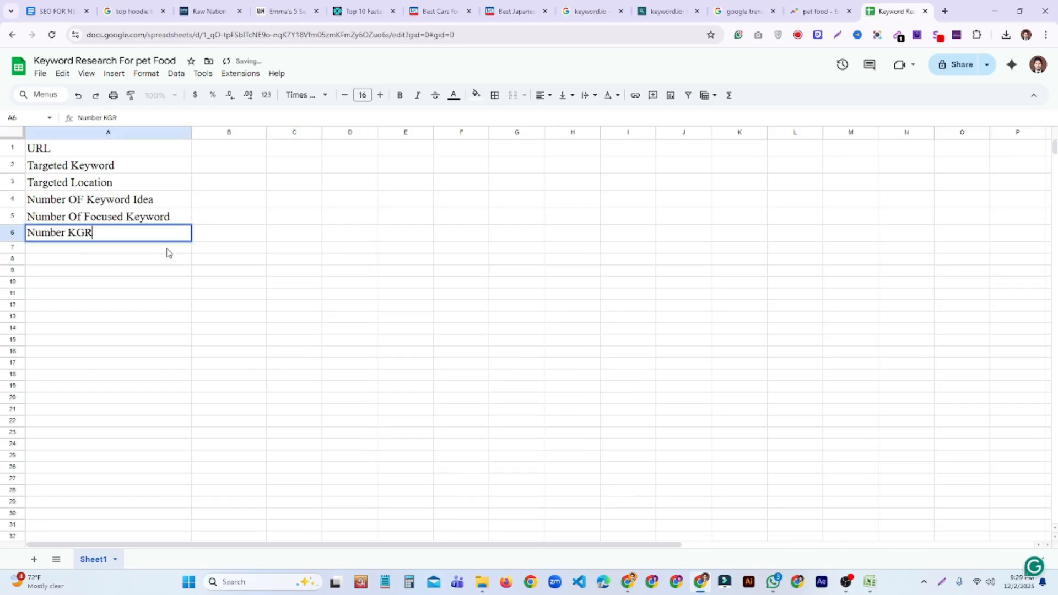
text(Keyword)
click(253, 319)
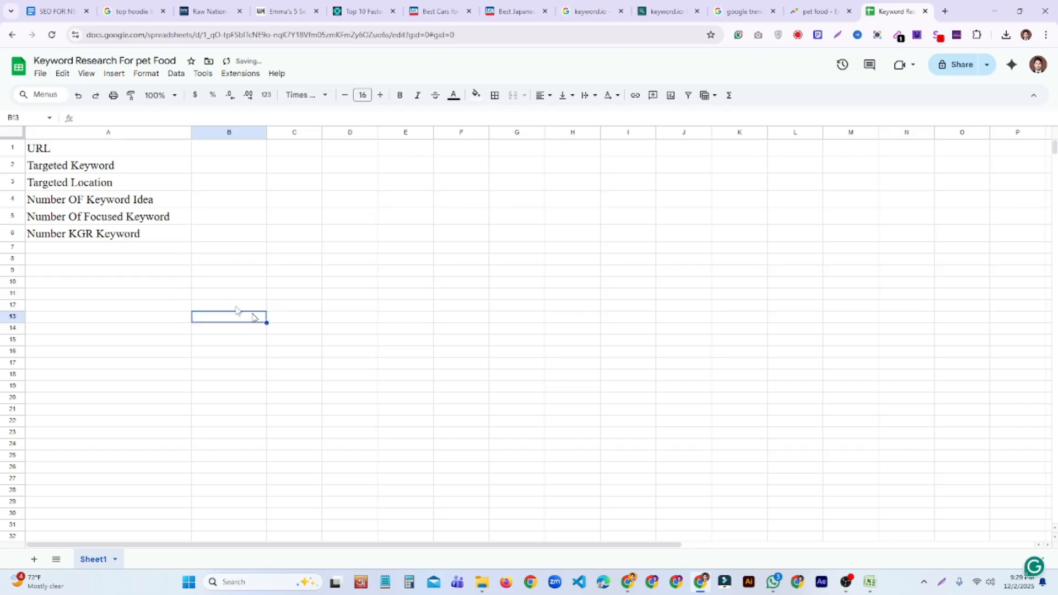
Step: Enter the label "Keyword Research Tools" in cell A7
click(152, 250)
text(Keyw)
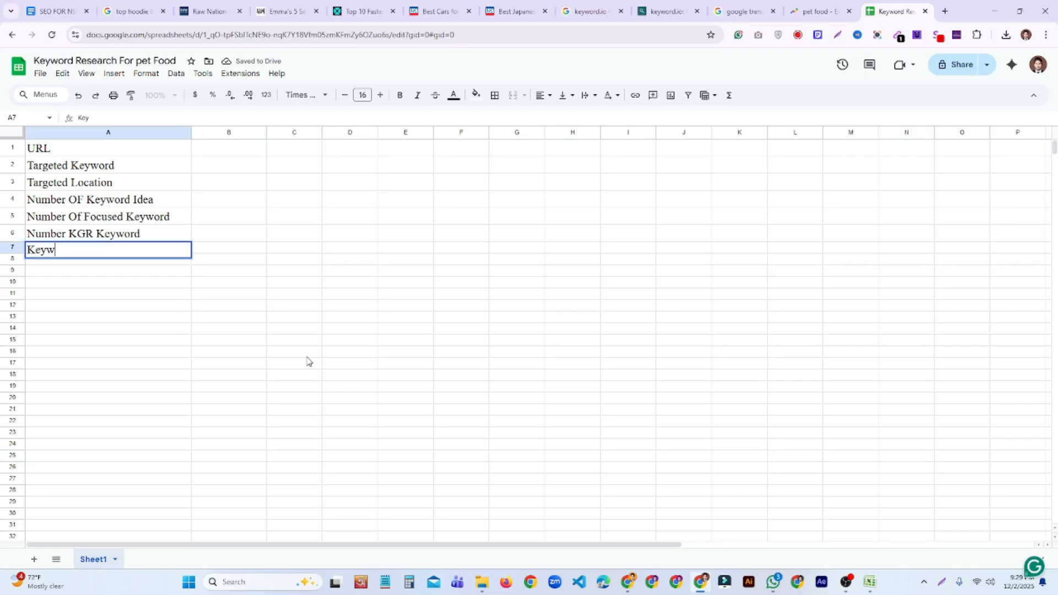
text(ord R)
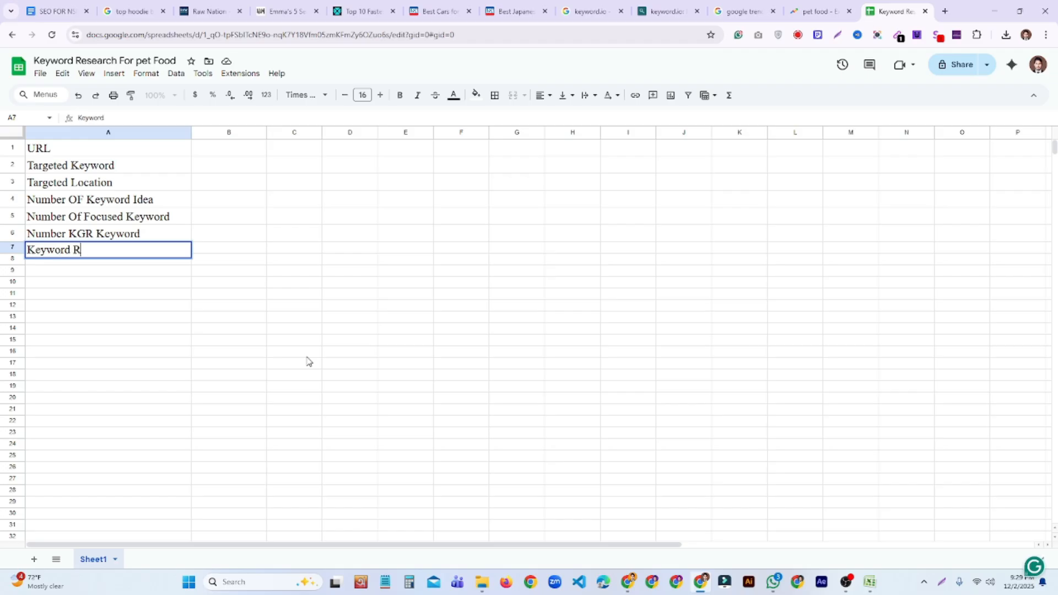
text(esearch Tool;s)
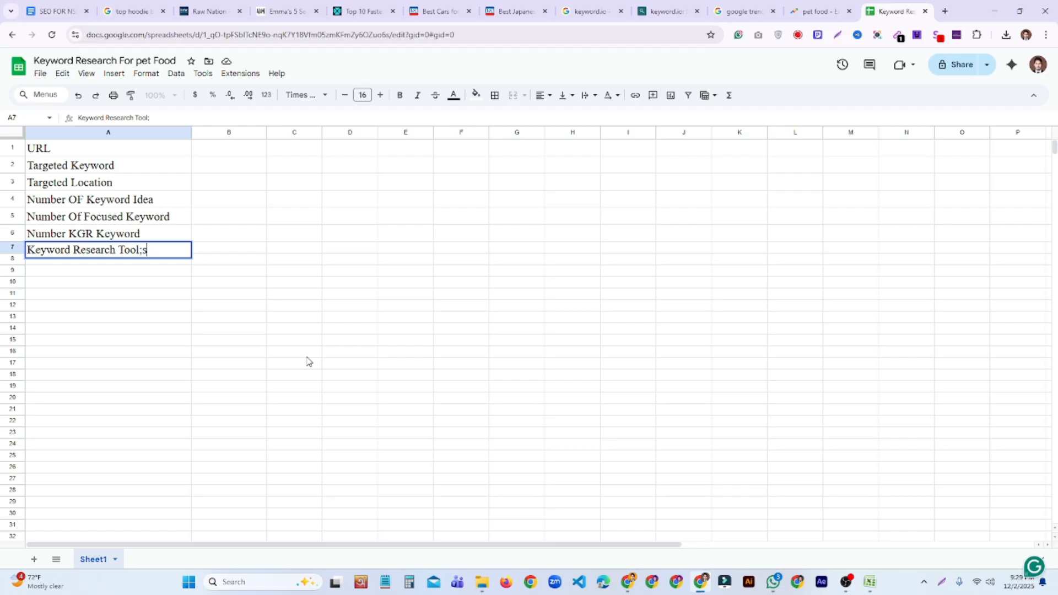
key(BackSpace)
key(BackSpace)
text(s)
click(308, 359)
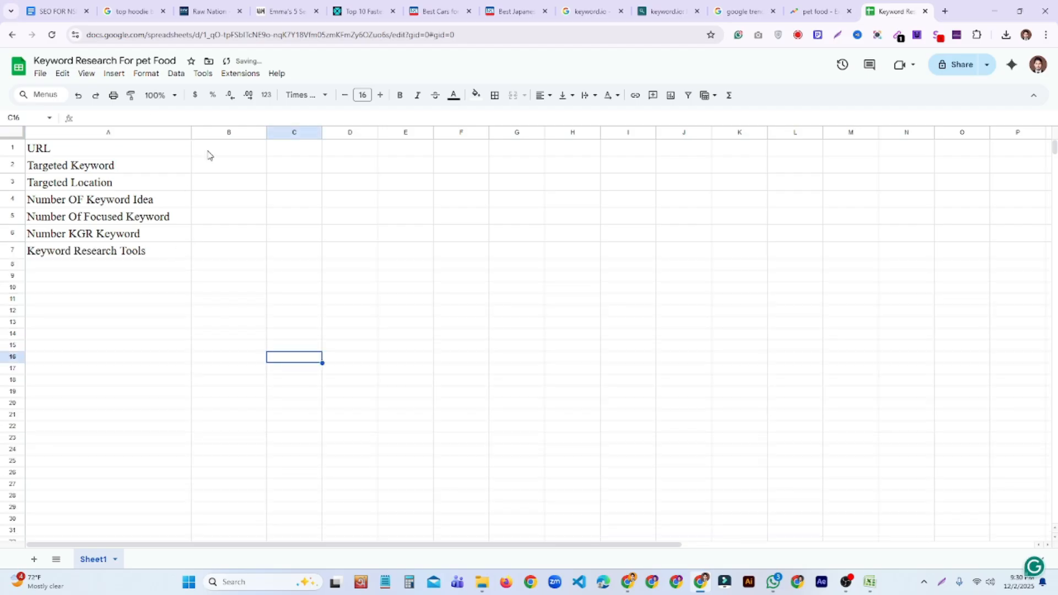
drag(158, 254, 106, 166)
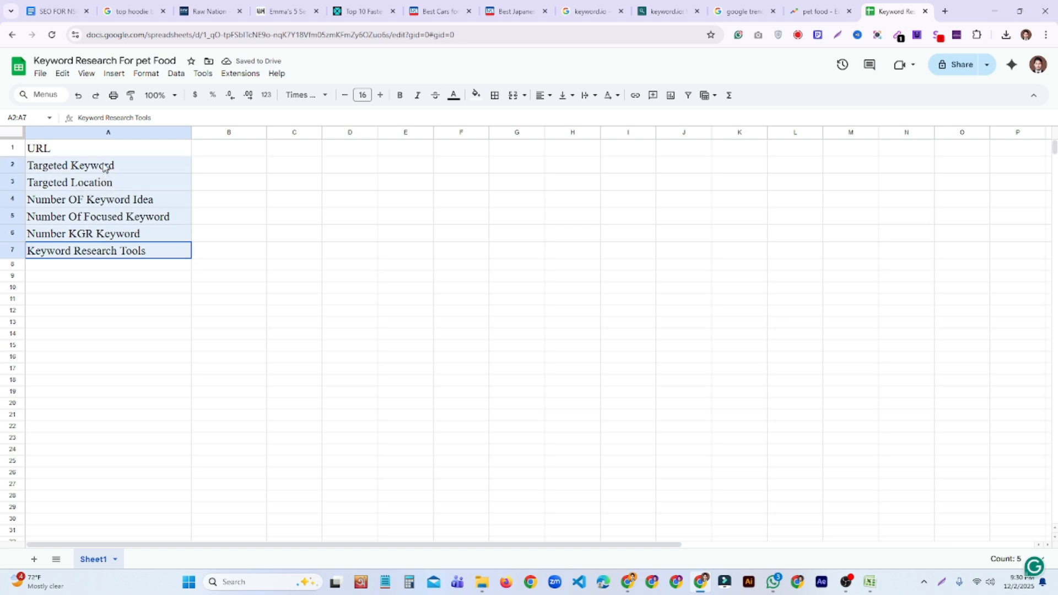
click(239, 288)
click(169, 267)
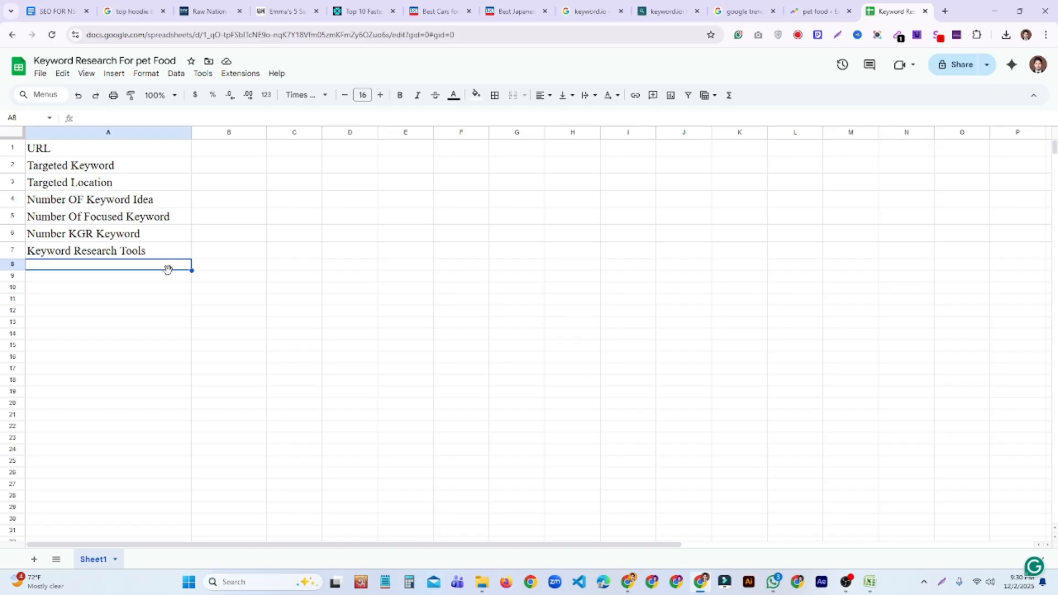
right_click(168, 278)
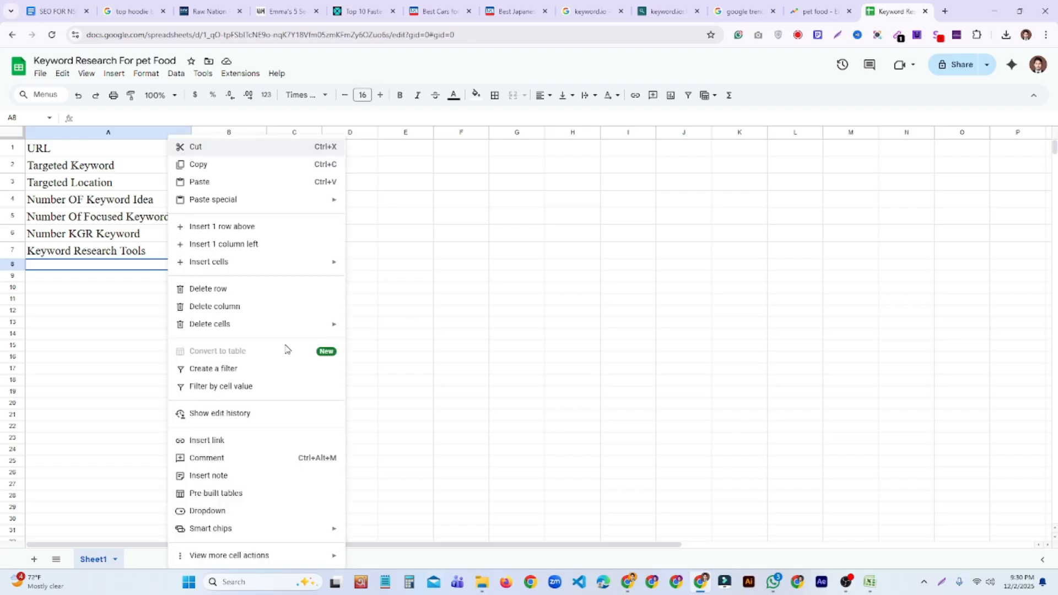
click(486, 338)
Step: Enter the label "Keyword Idea Tools" in cell A8
click(154, 267)
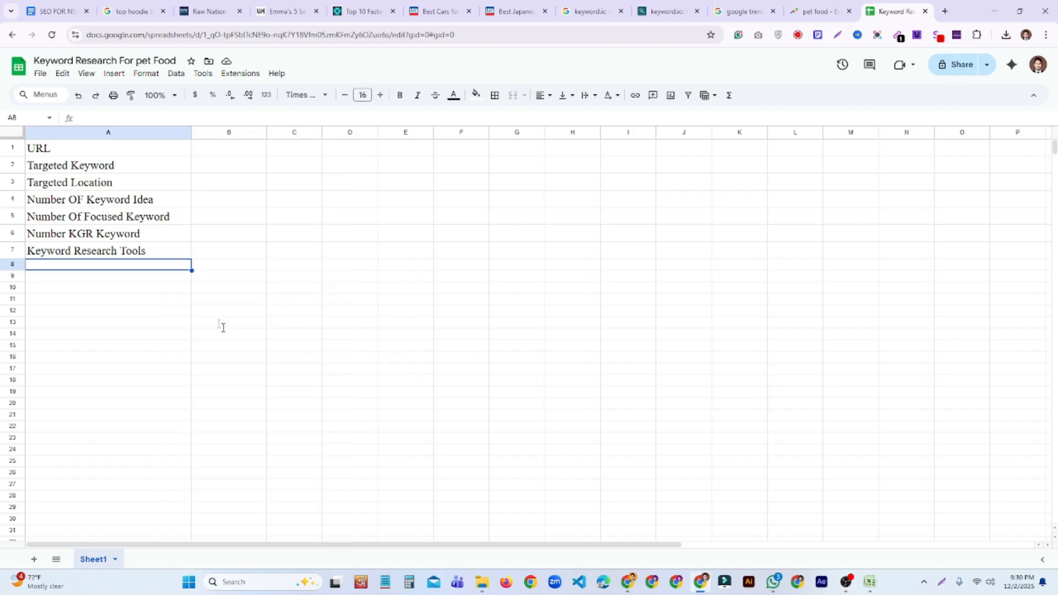
text(Key)
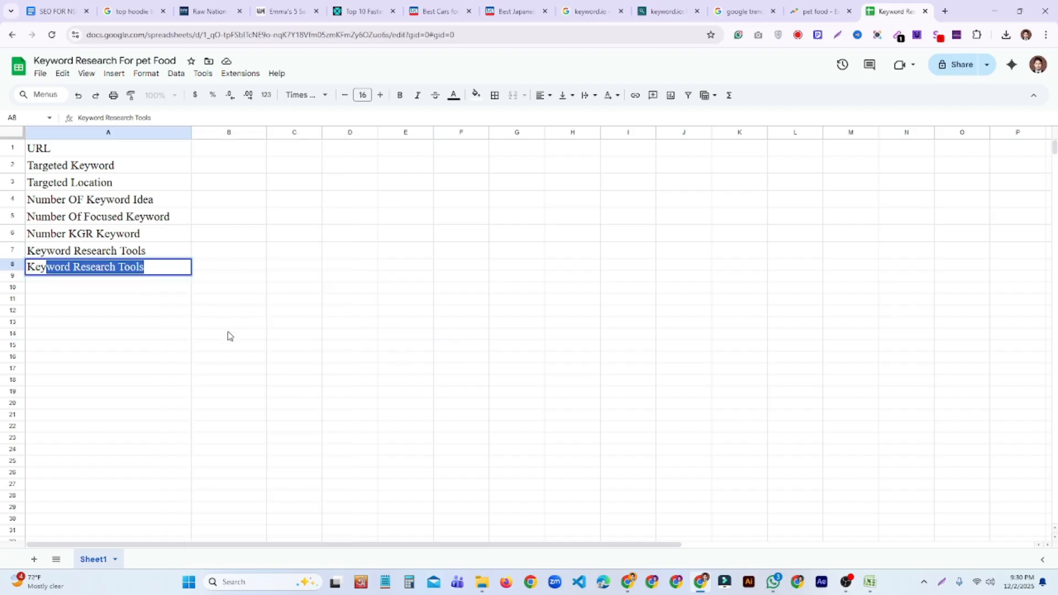
text(word Id)
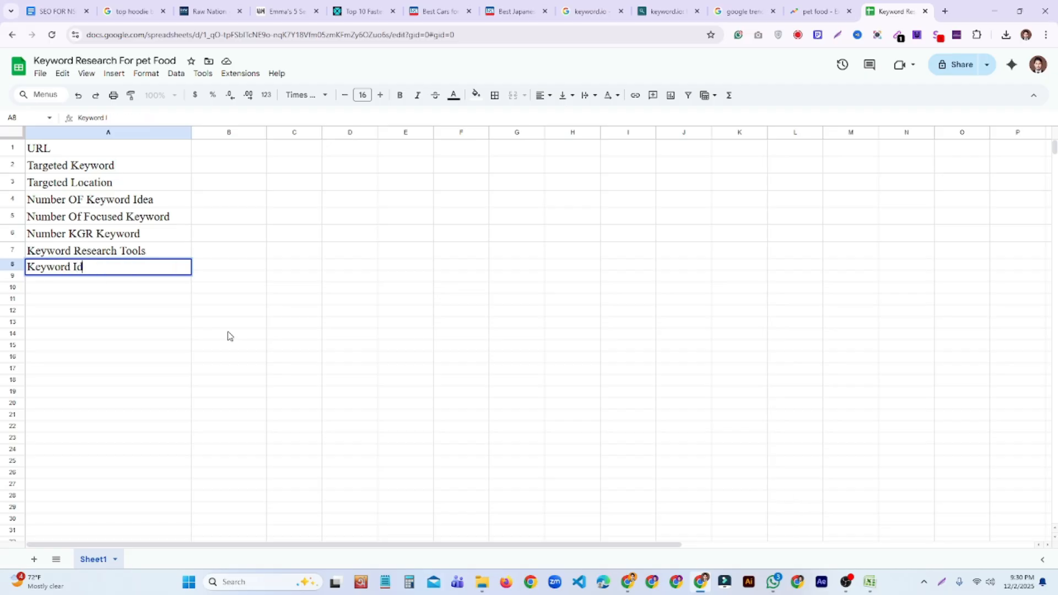
text(ea Tools)
click(229, 336)
click(144, 255)
click(161, 272)
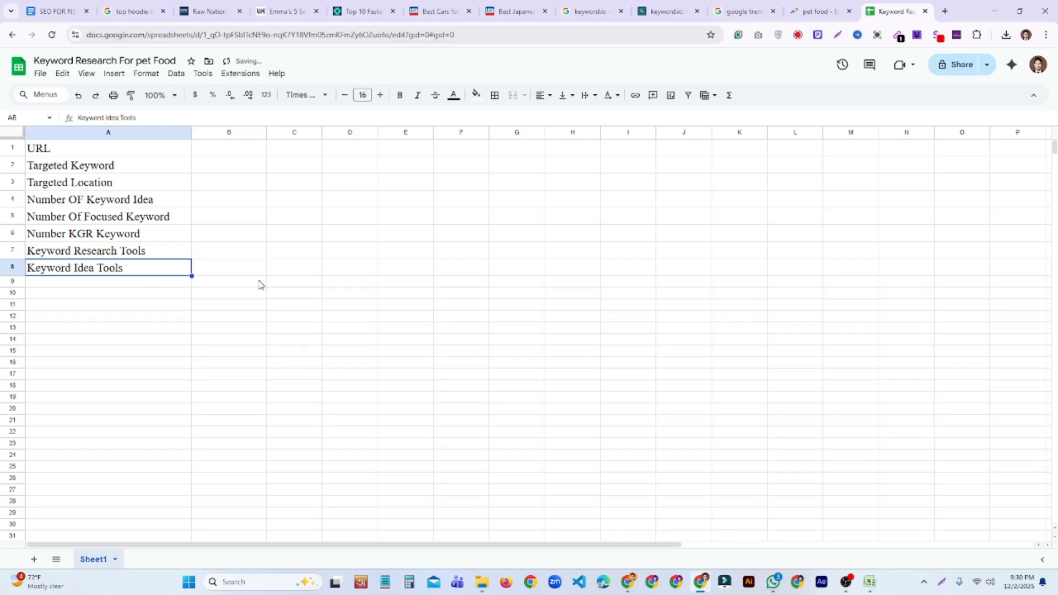
click(149, 253)
click(134, 272)
click(273, 307)
Step: Make the labels in A1:A8 bold, from URL through Keyword Idea Tools
drag(155, 149, 135, 267)
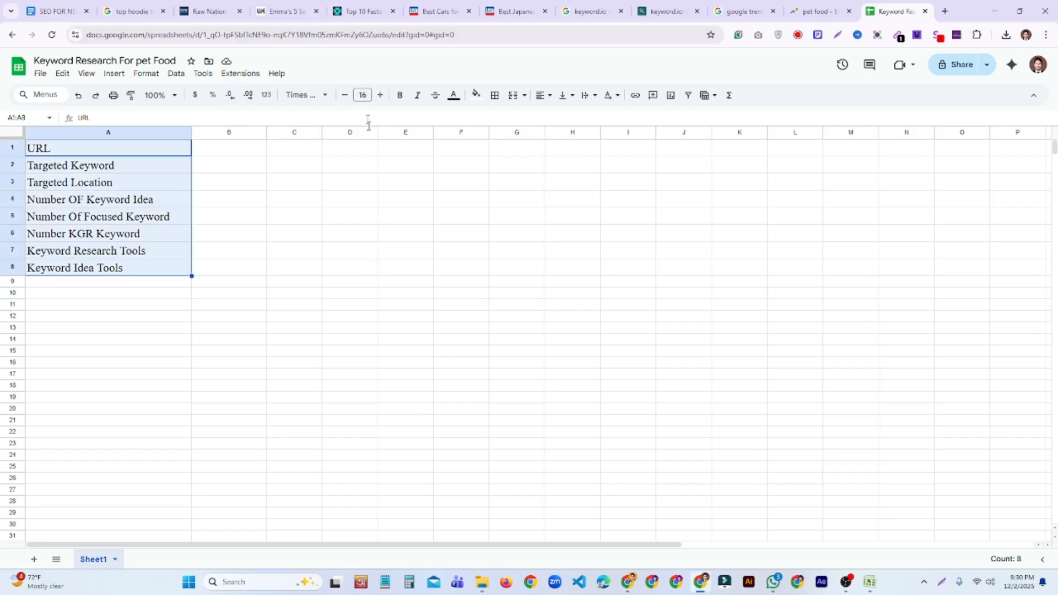
click(400, 95)
click(315, 270)
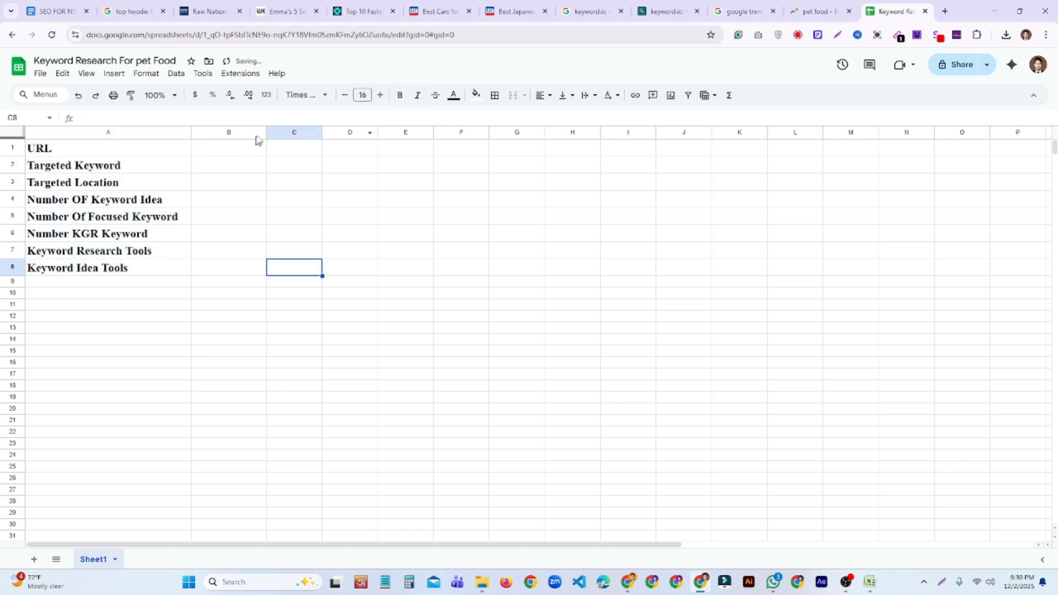
Step: Widen the empty column B slightly, beside the column of labels
drag(266, 132, 274, 132)
click(352, 216)
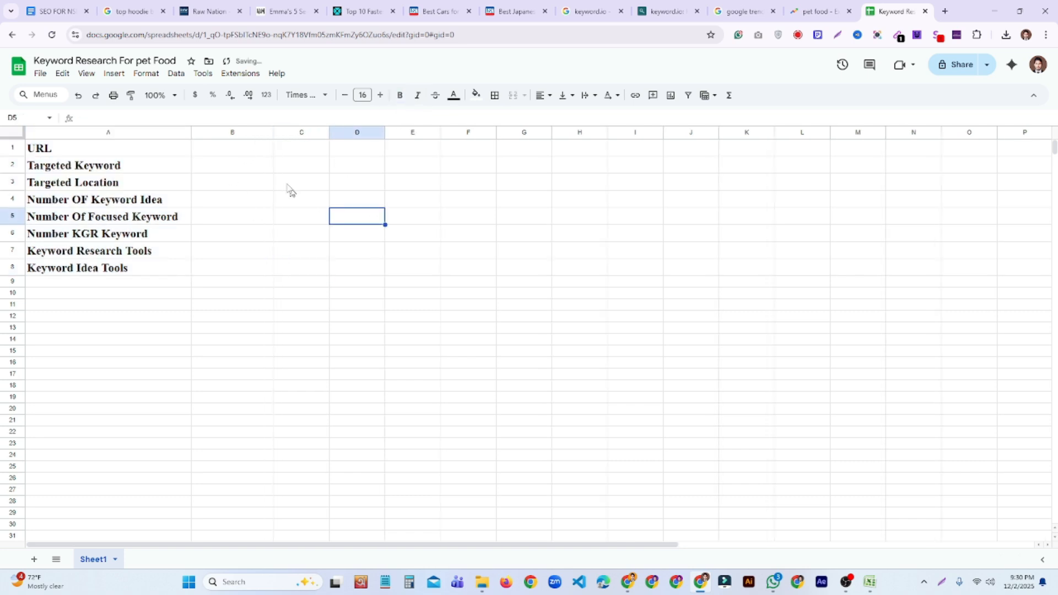
click(244, 155)
click(223, 236)
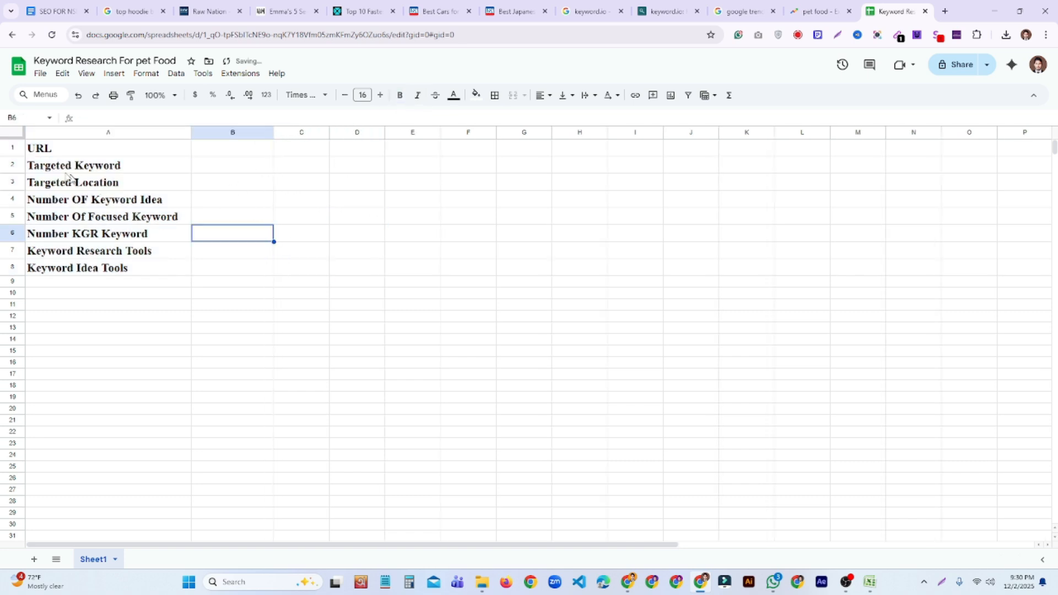
Step: Insert one row above the URL row and enter the heading "Basic Info" in cell A1
right_click(8, 150)
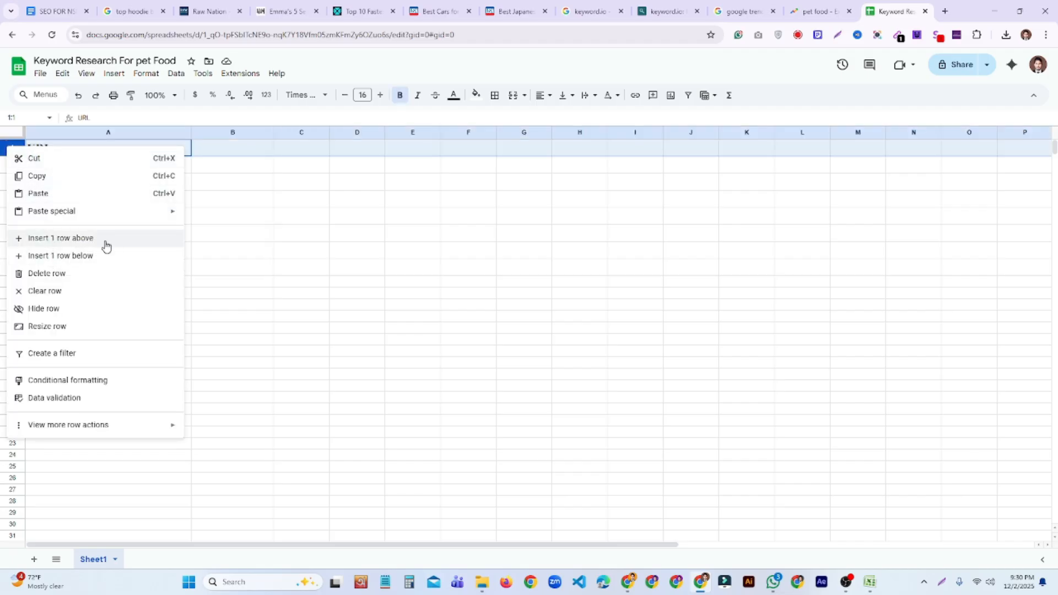
click(166, 241)
click(362, 265)
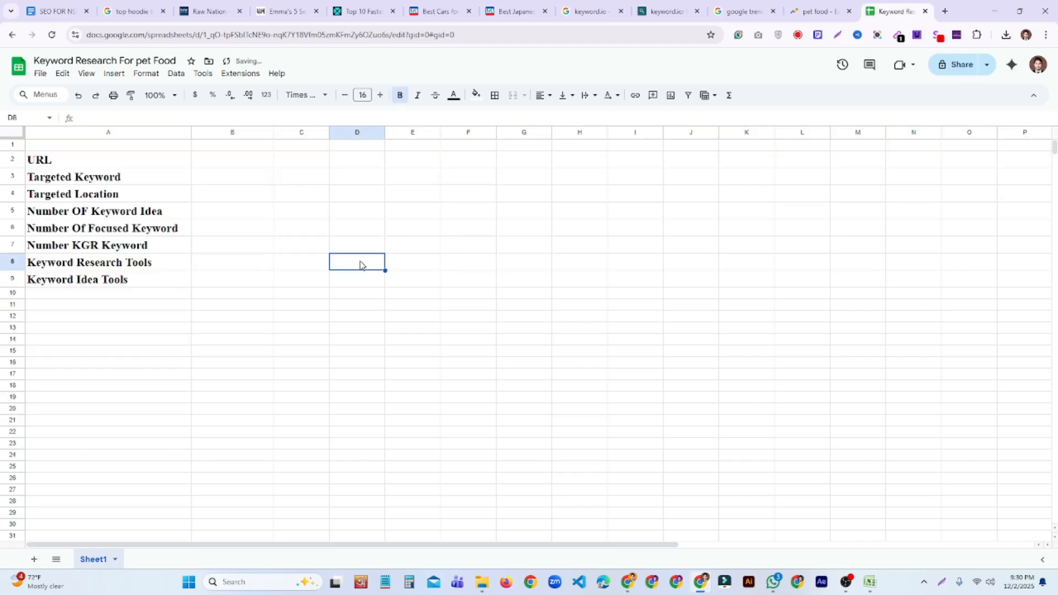
click(130, 146)
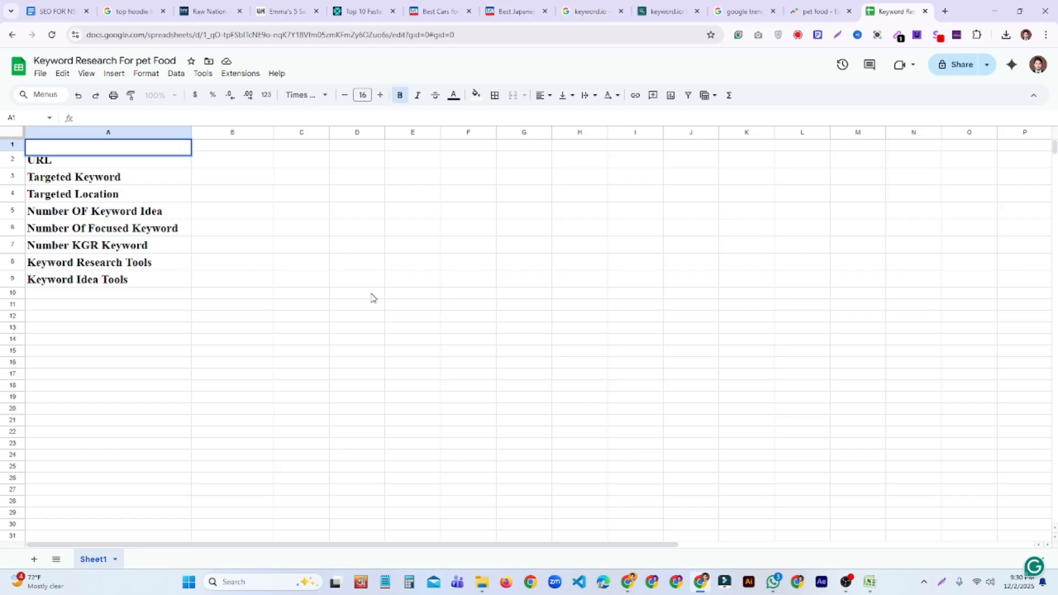
text(Basic Info)
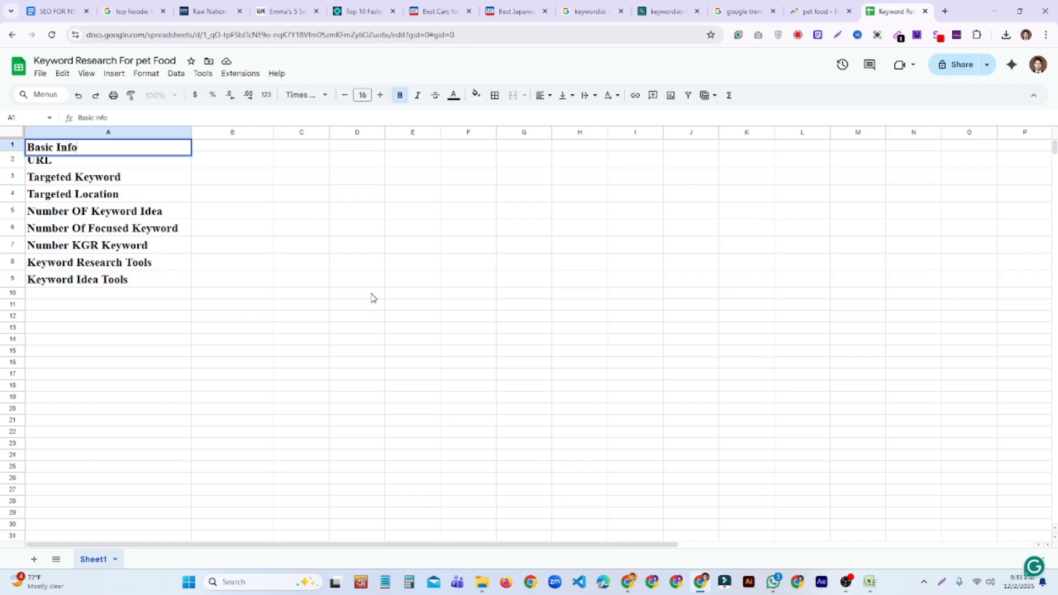
key(Return)
click(391, 292)
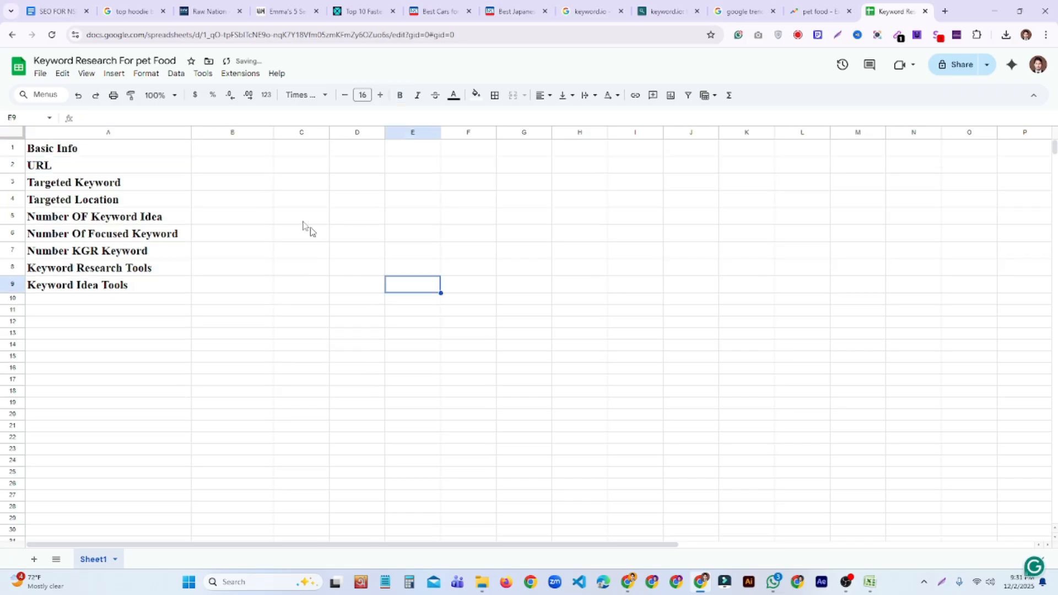
Step: Enter the heading "Basic Info Data" in cell B1 and make it bold
double_click(240, 151)
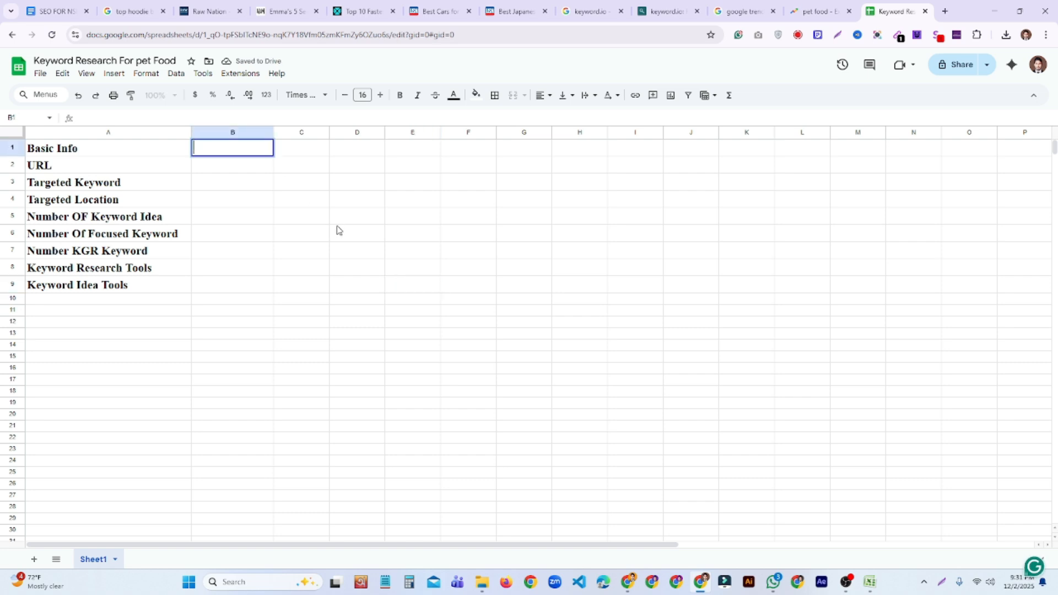
text(Basic Info Data)
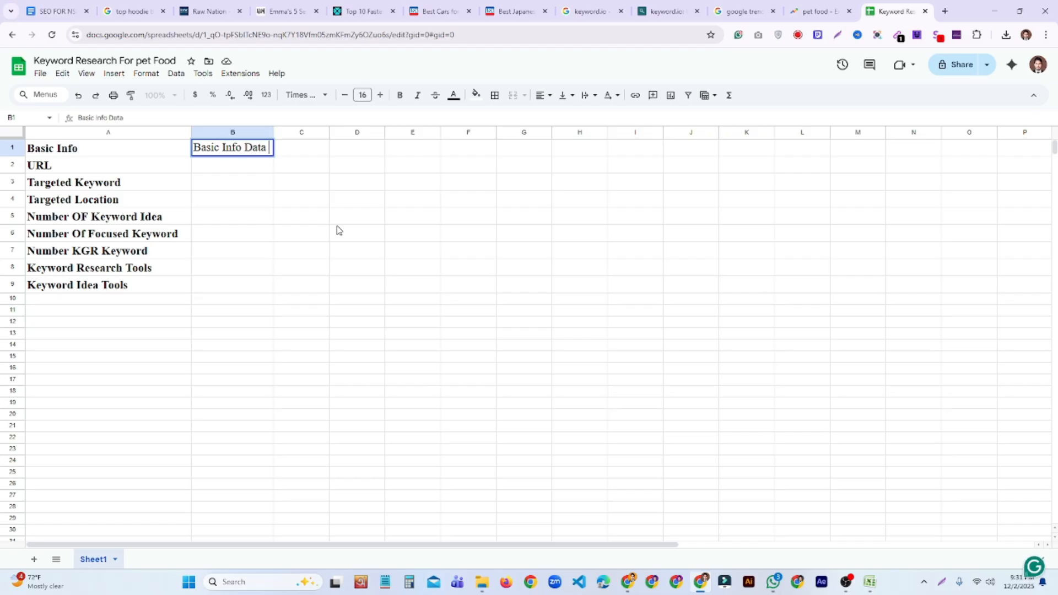
click(337, 231)
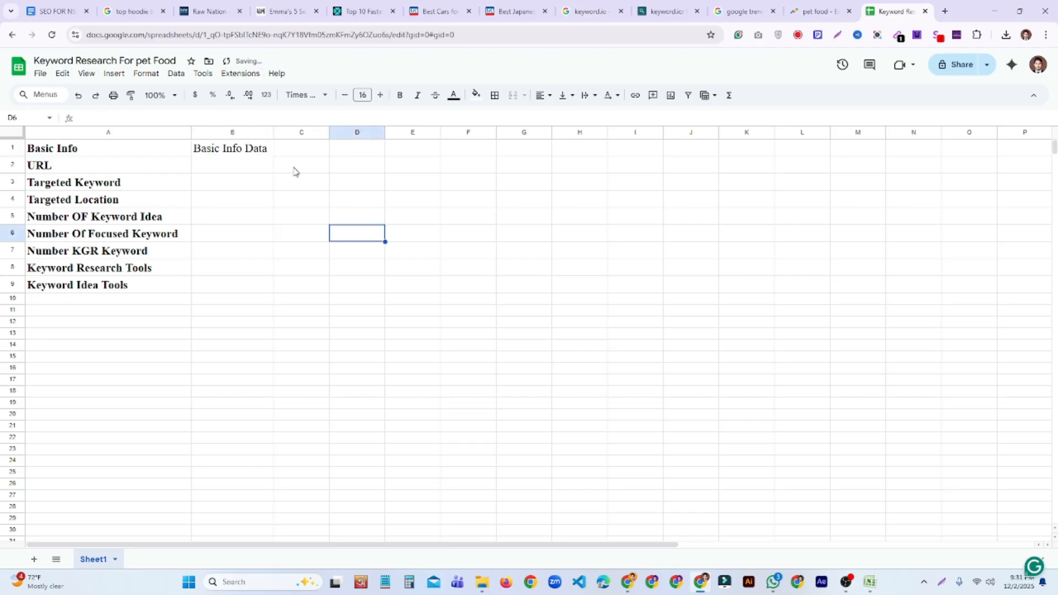
click(255, 157)
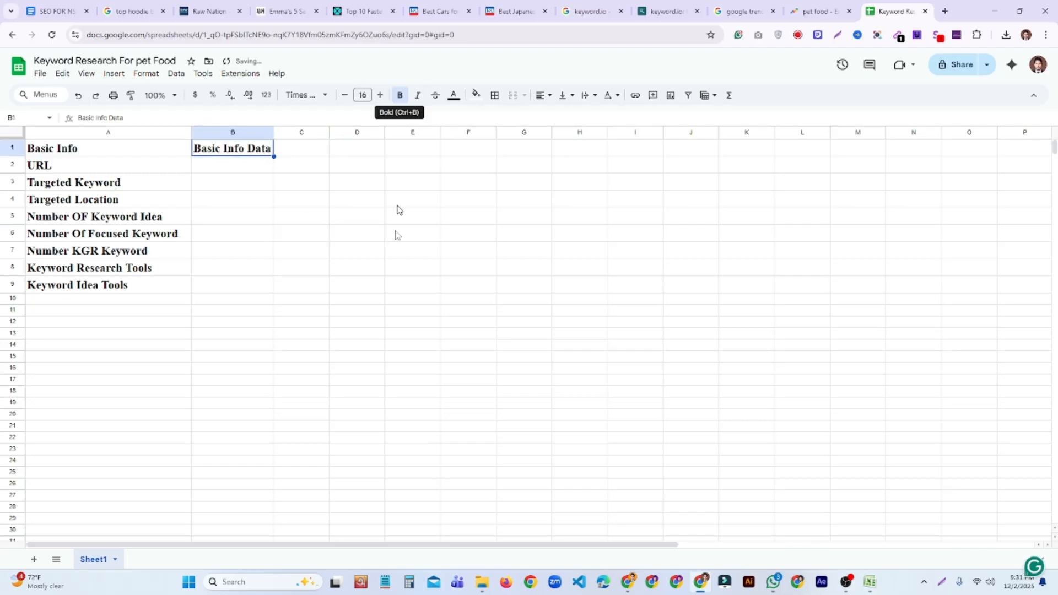
click(400, 95)
click(350, 269)
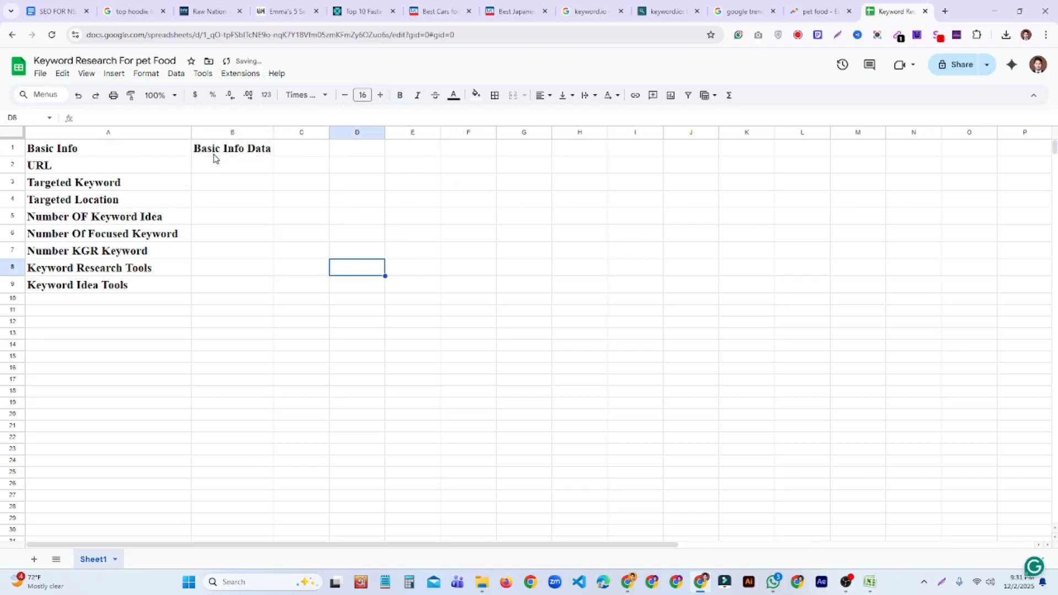
Step: Fill the header cells A1:B1 with a cyan background color
drag(64, 149, 231, 149)
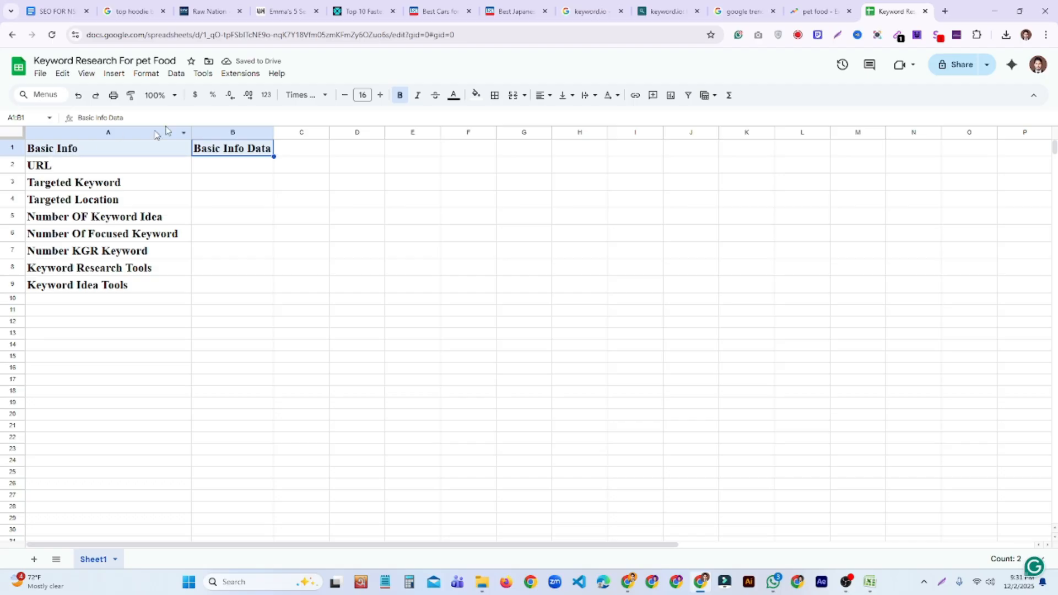
click(477, 96)
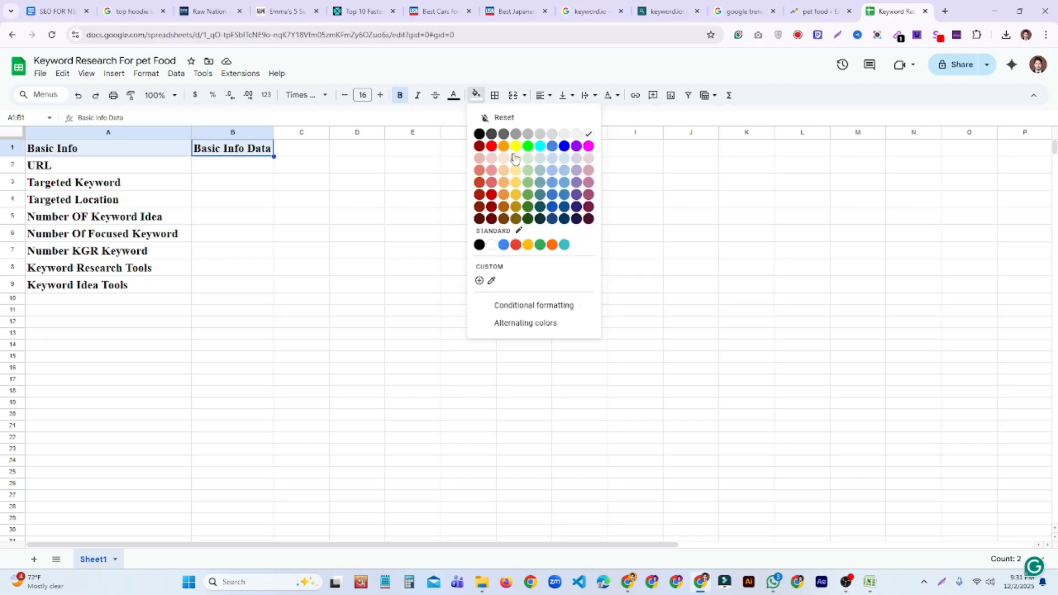
click(540, 146)
click(300, 215)
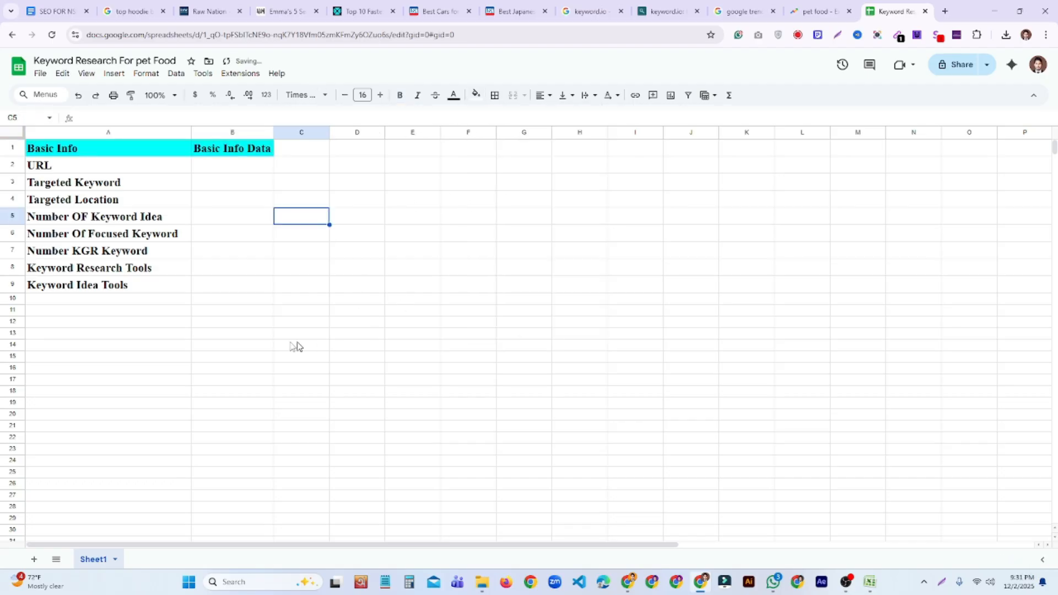
click(128, 166)
click(227, 168)
key(Return)
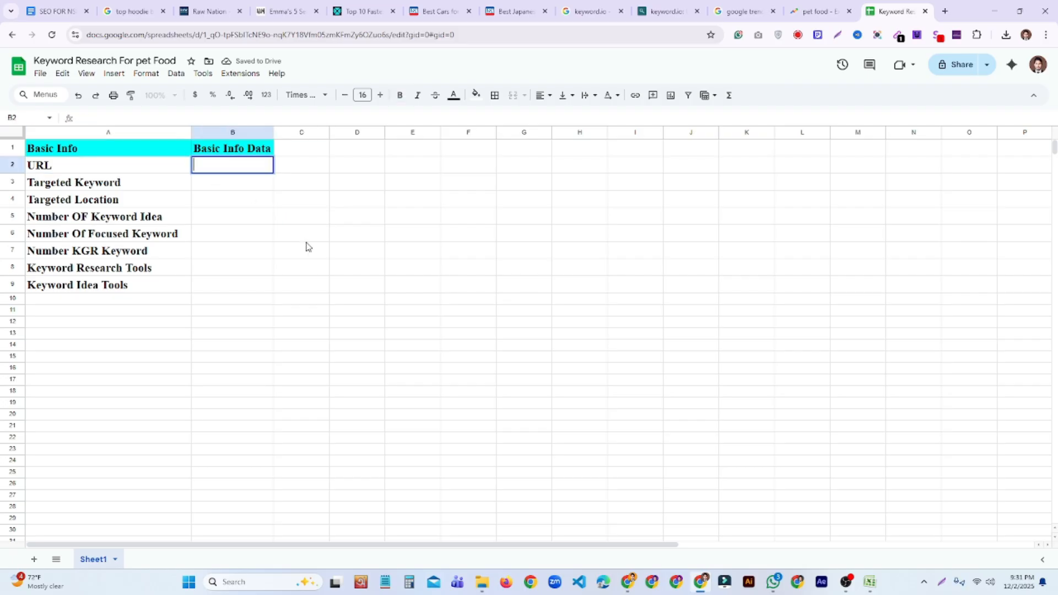
text(www.abc.com)
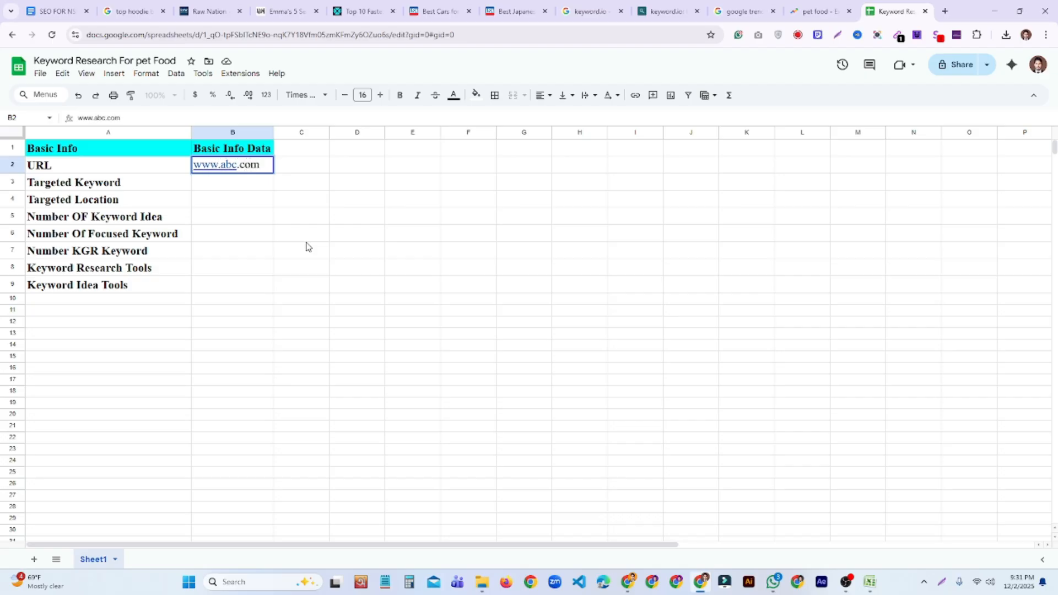
key(Return)
click(351, 238)
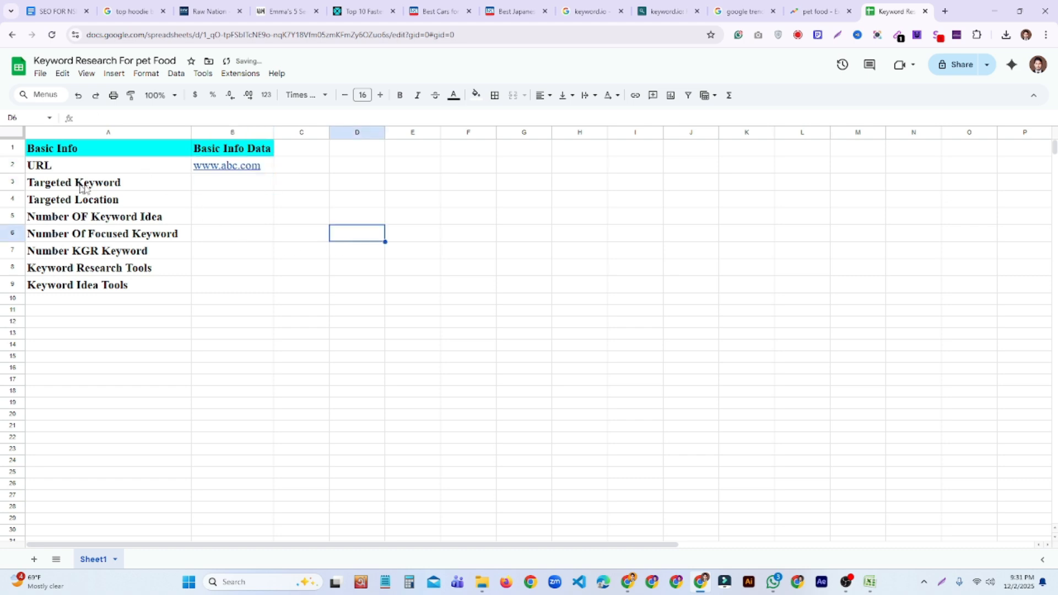
Step: Enter "Pet Food" as the targeted keyword in B3 and "USA" as the targeted location in B4
click(216, 183)
click(338, 268)
double_click(255, 187)
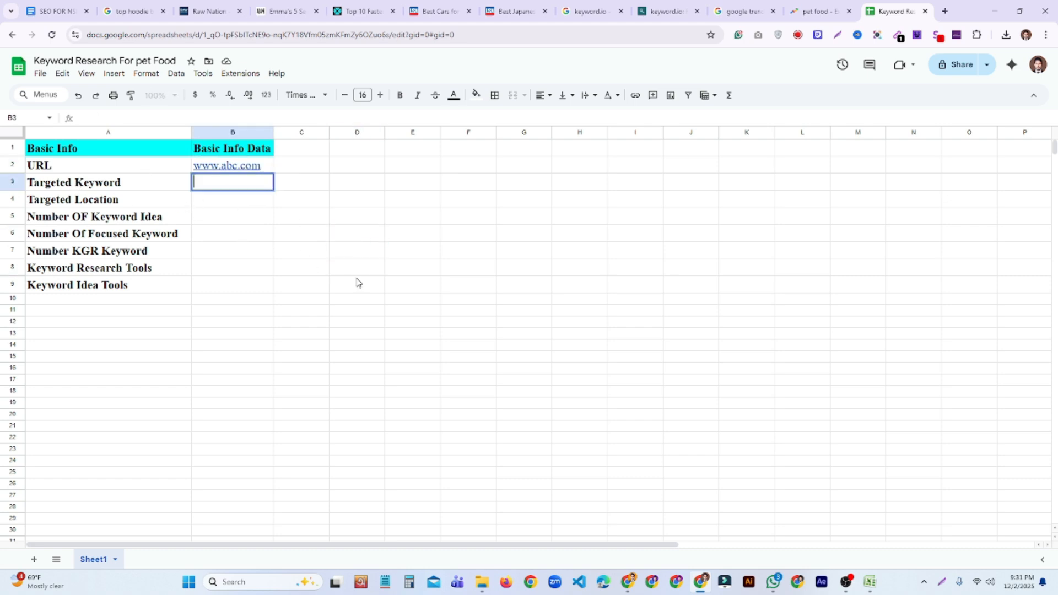
text(Pet Food)
click(358, 283)
double_click(234, 197)
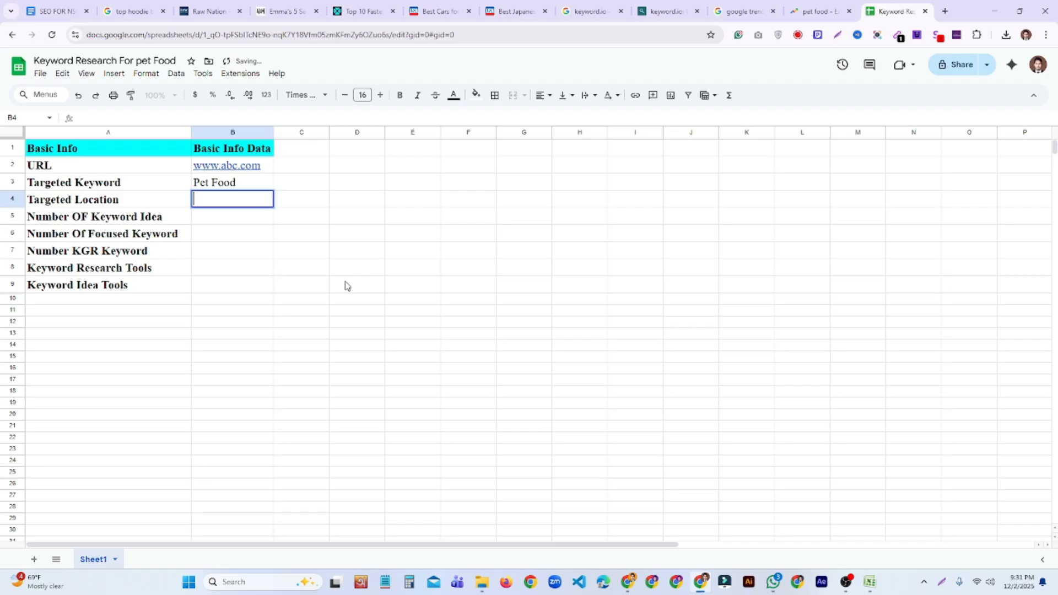
text(USA)
click(346, 286)
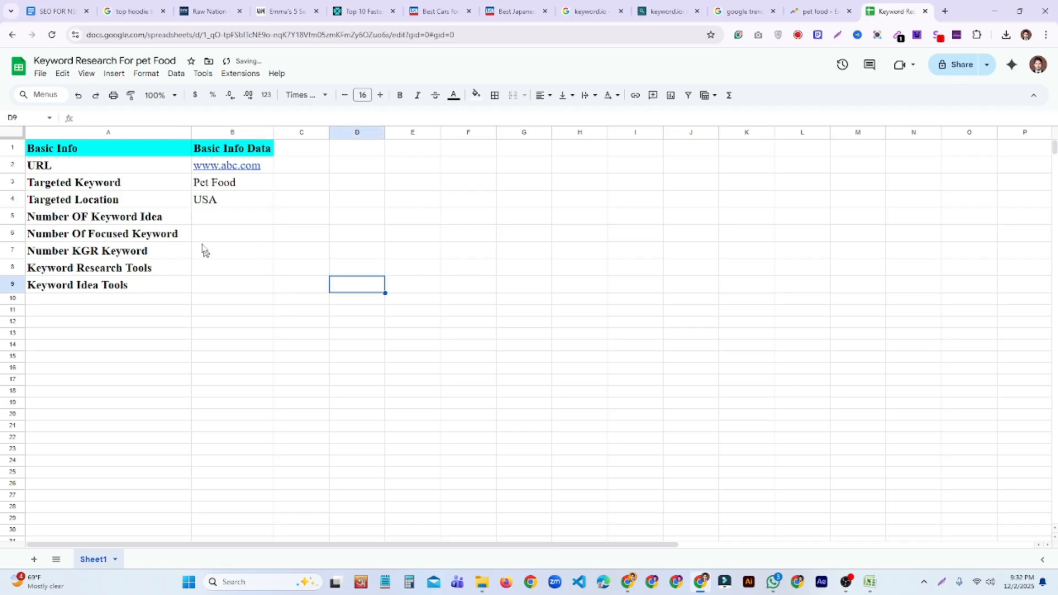
Step: Enter 300 in cell B5 as the number of keyword ideas
double_click(220, 219)
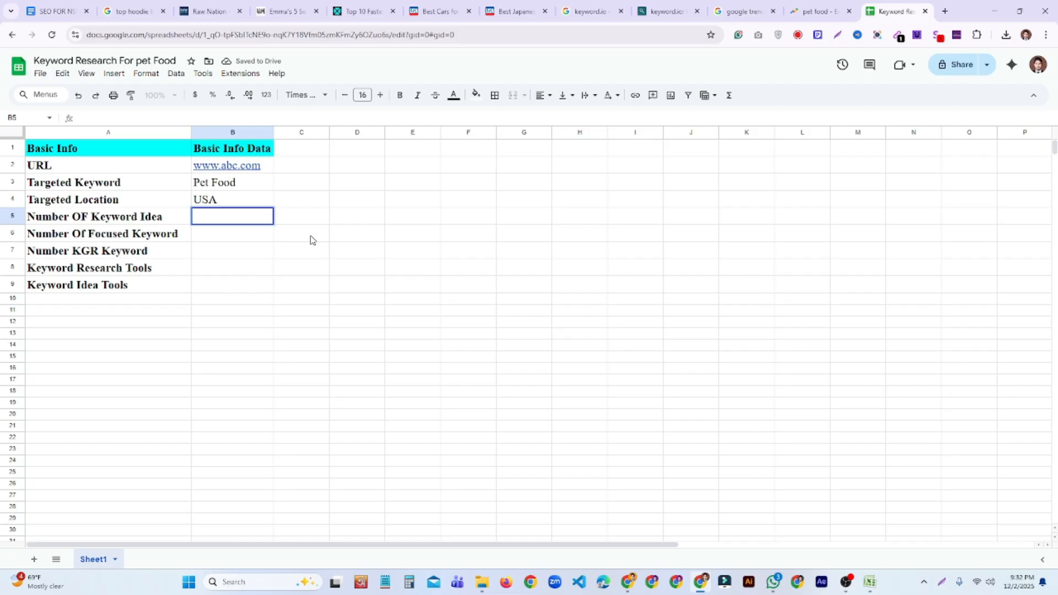
text(3000)
key(BackSpace)
click(311, 239)
key(shift+Right)
Step: Enter 20 in B6 as the number of focused keywords and 2 in B7 as the number of KGR keywords
click(243, 232)
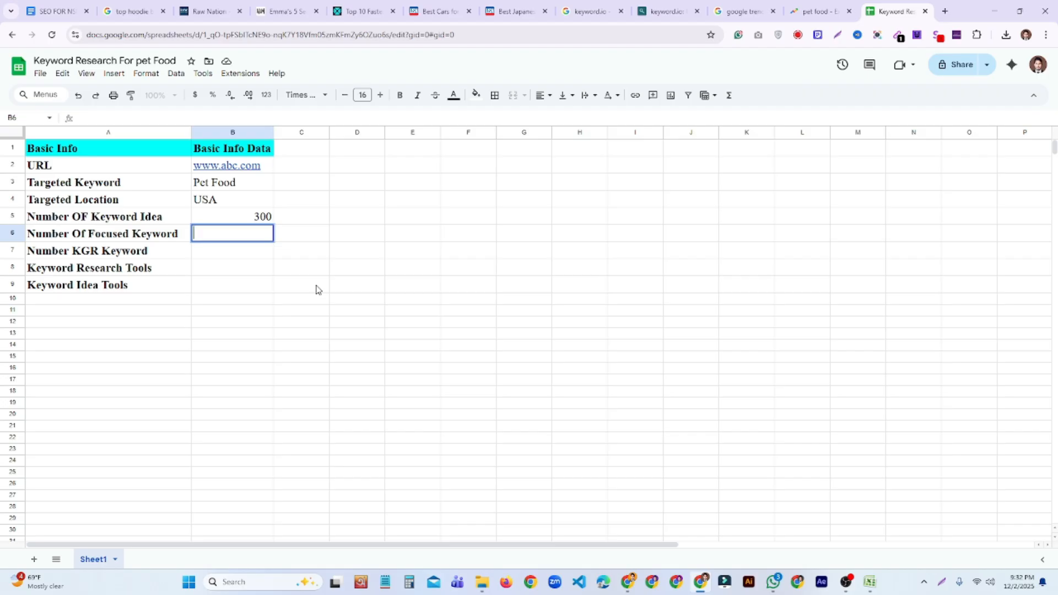
text(20)
click(315, 289)
click(264, 238)
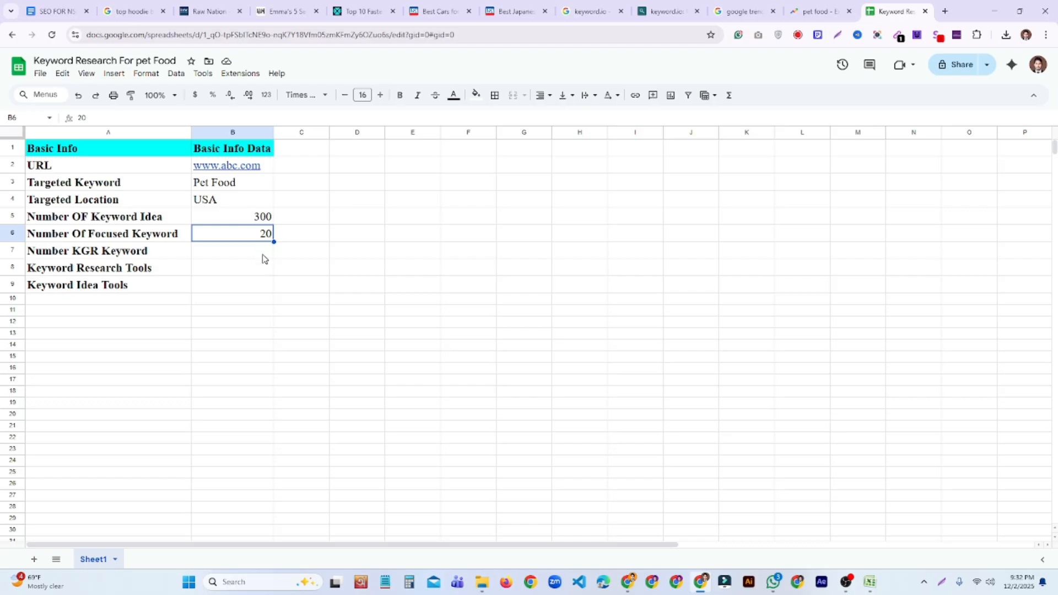
click(266, 254)
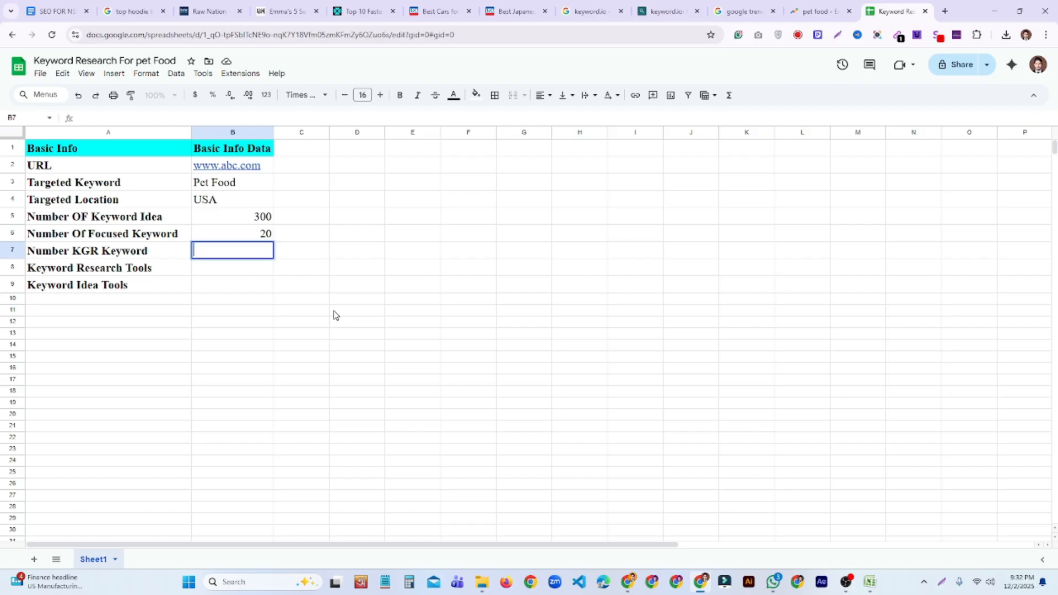
text(2)
click(377, 289)
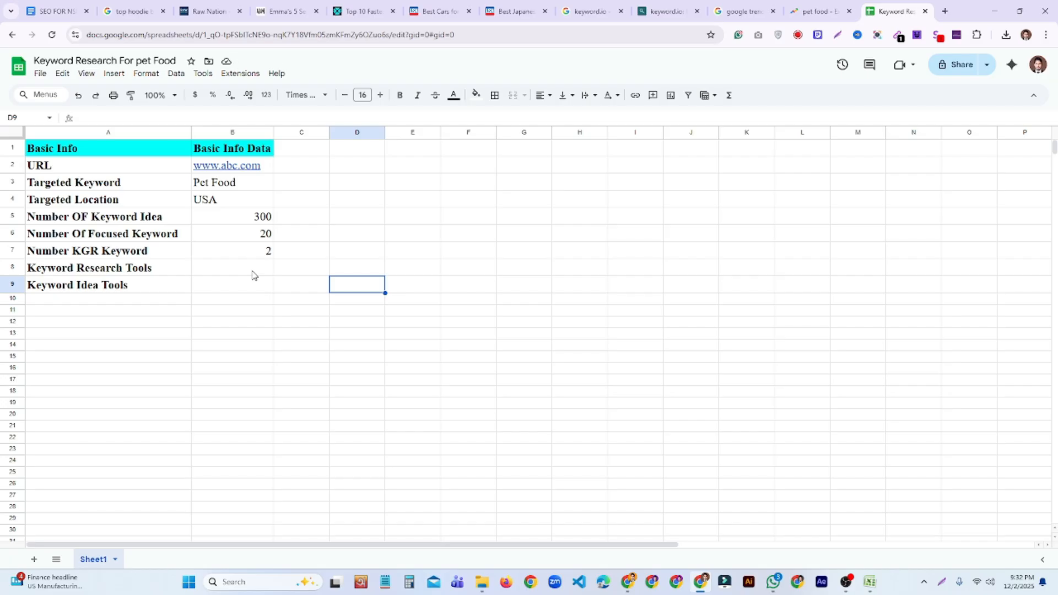
Step: Enter "Semrush" in B8 as the keyword research tool and "Keyword.io" in B9 as the keyword idea tool
click(253, 273)
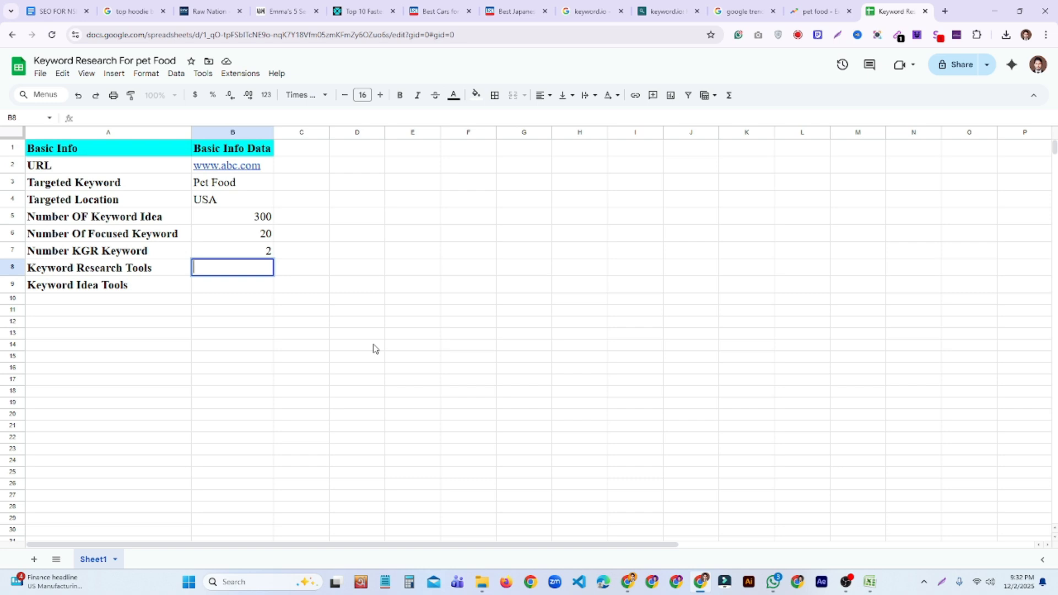
text(Semrush)
click(374, 349)
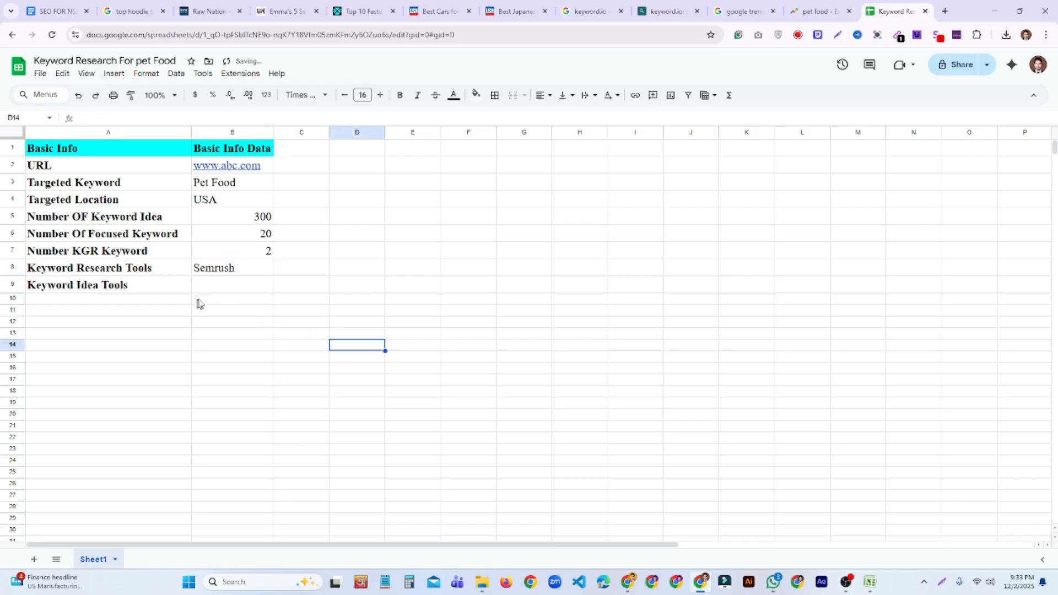
double_click(228, 285)
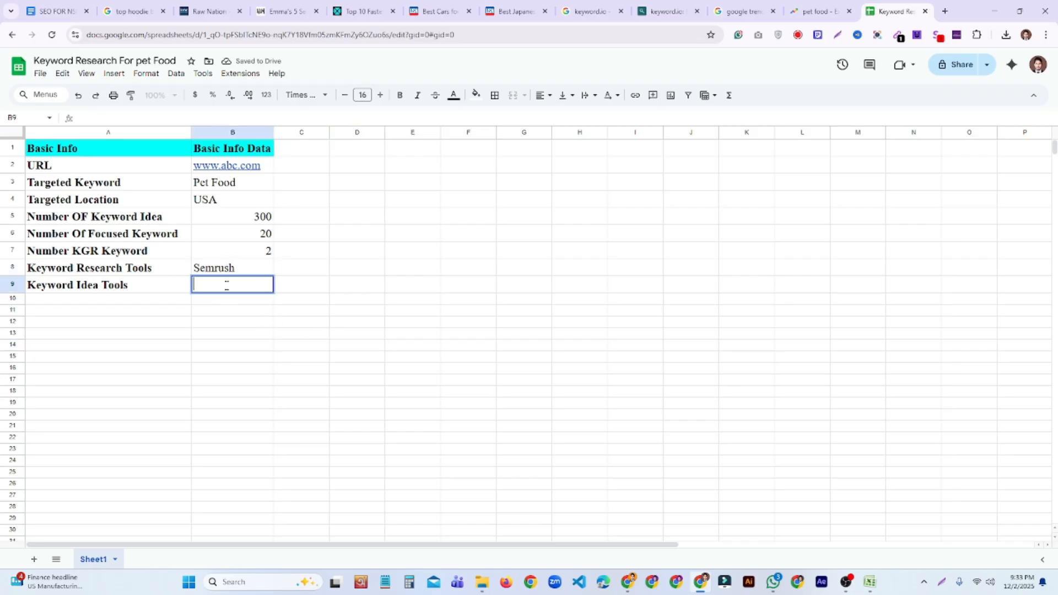
text(Keyword.io)
click(287, 326)
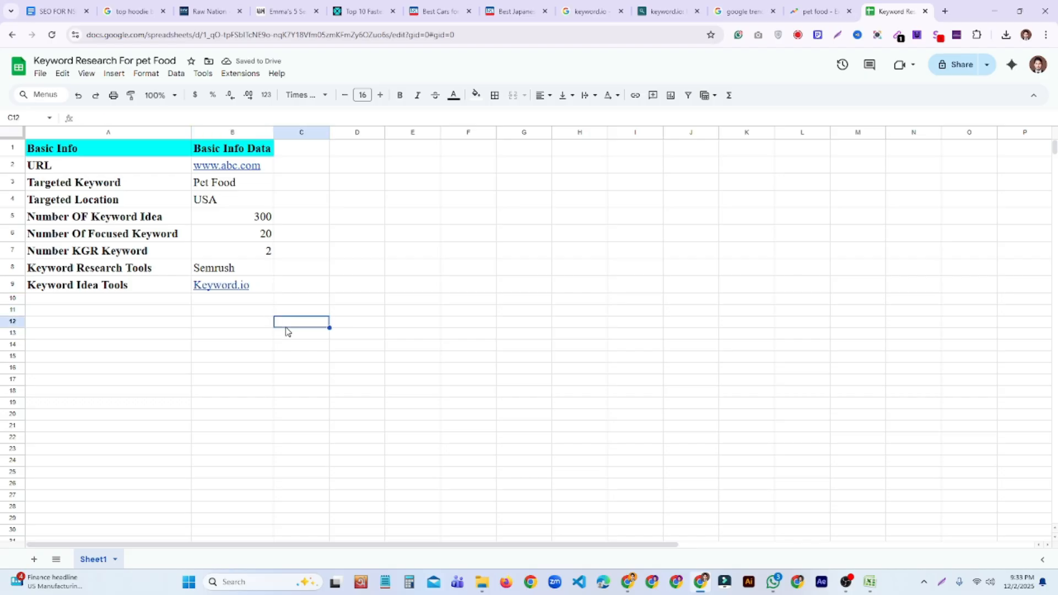
click(244, 272)
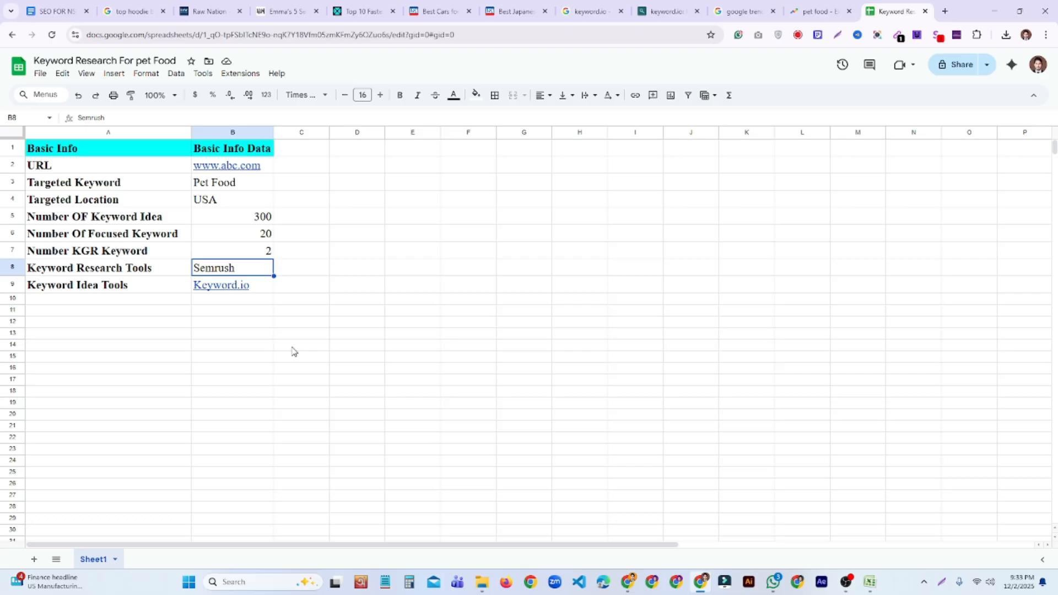
click(326, 336)
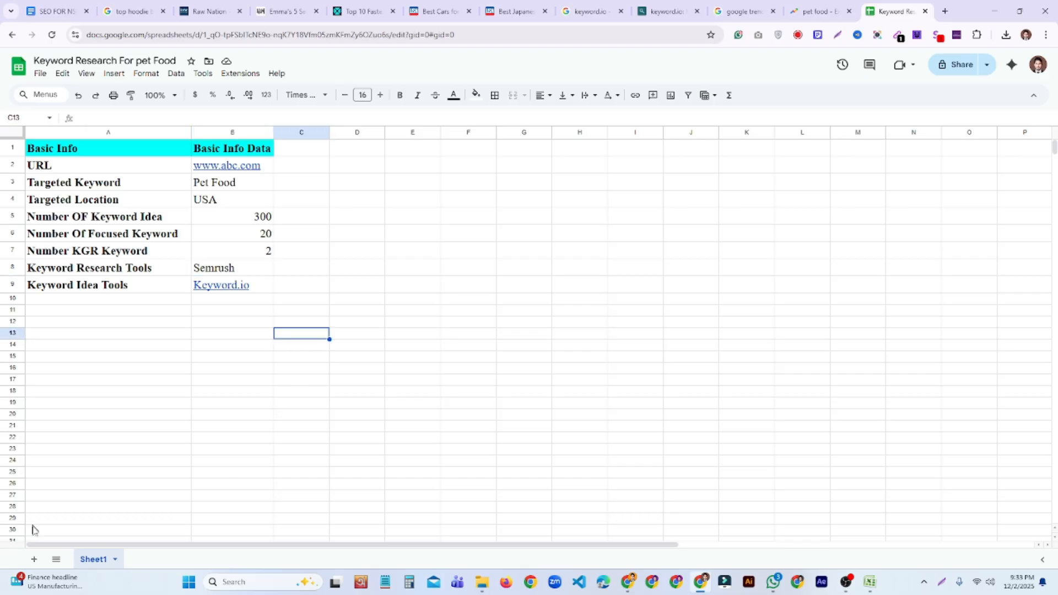
Step: Rename Sheet1 as "Basic Info For pet food"
click(115, 560)
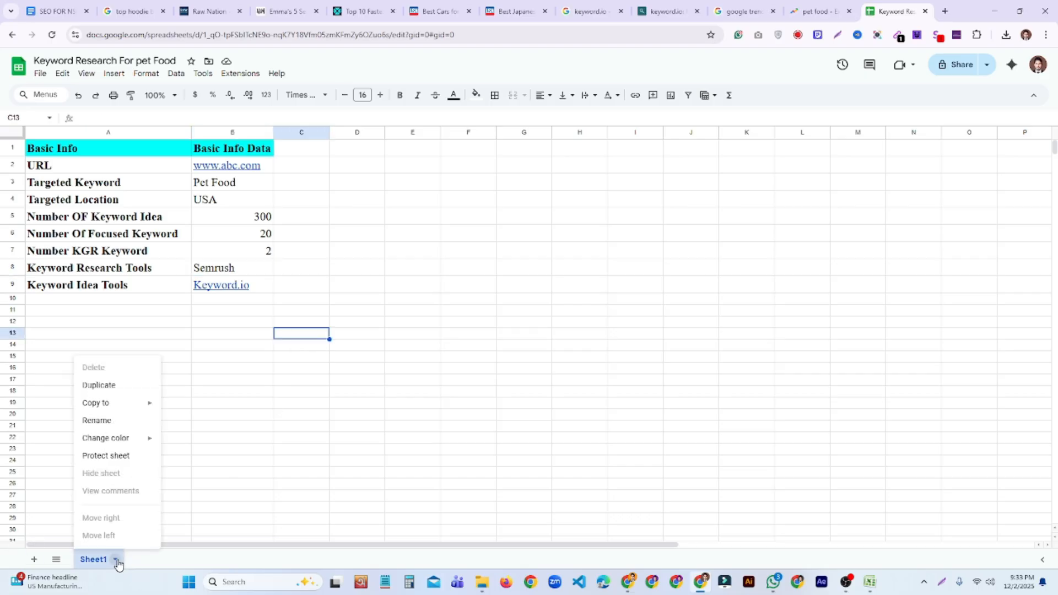
click(119, 428)
key(BackSpace)
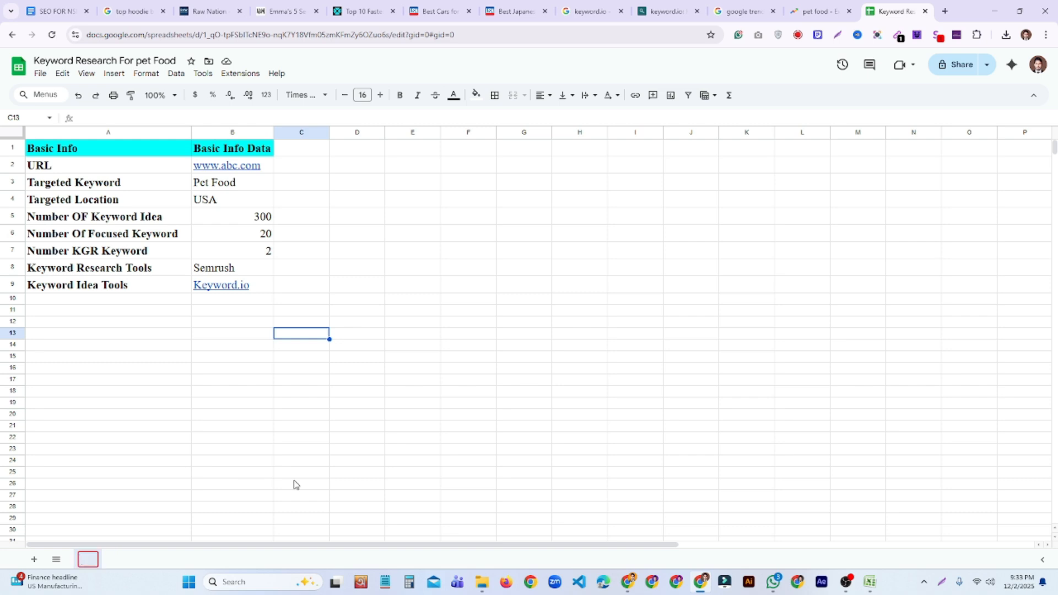
text(keyword)
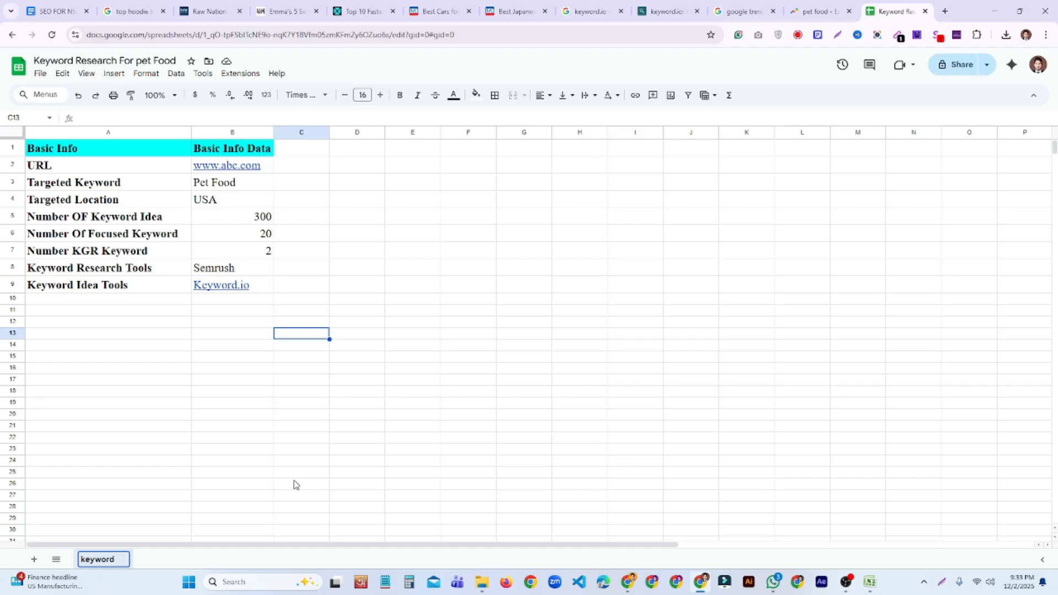
key(BackSpace)
key(BackSpace)
key(BackSpace)
key(BackSpace)
key(BackSpace)
key(BackSpace)
key(BackSpace)
key(BackSpace)
text(Basick)
key(BackSpace)
text(Info For pe)
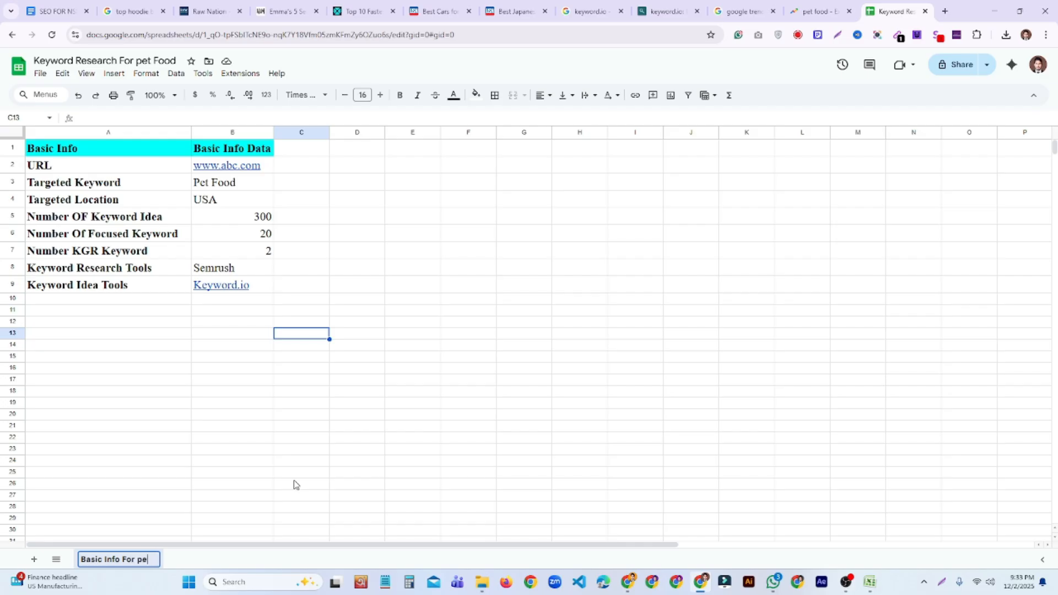
text(t food)
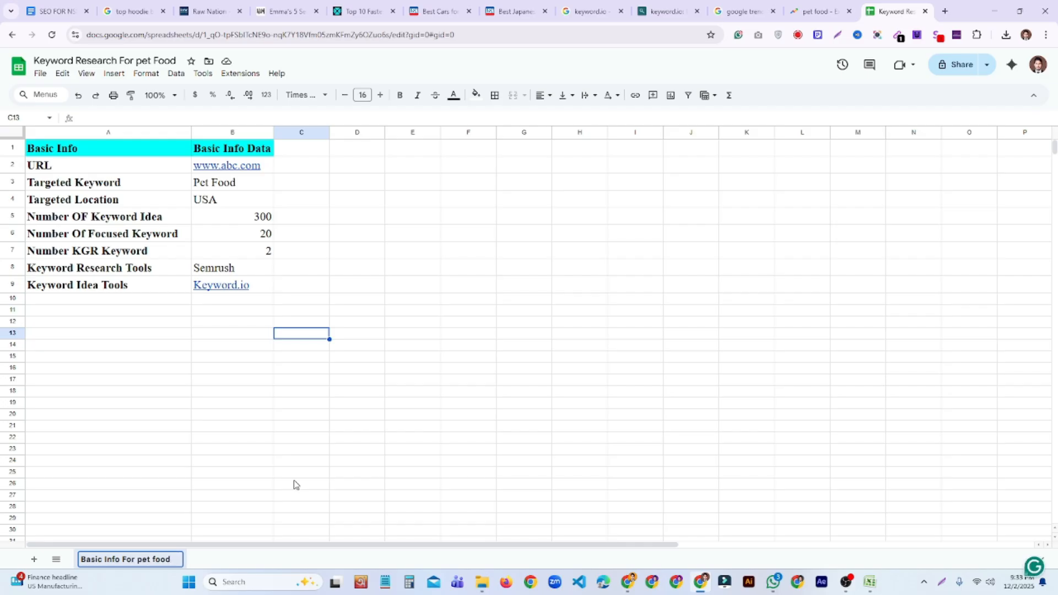
key(Return)
click(296, 484)
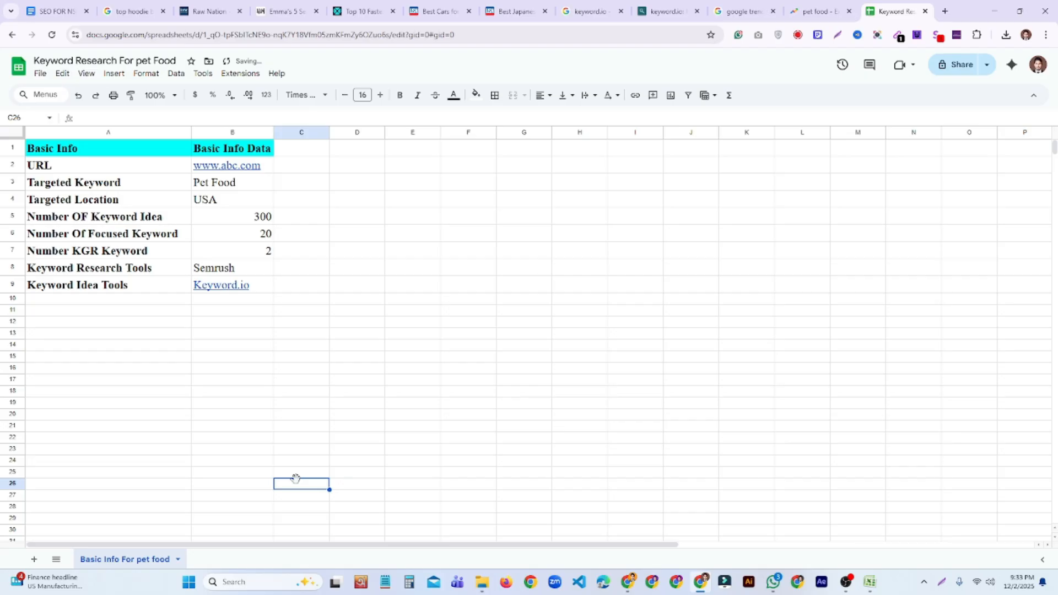
click(261, 286)
drag(262, 287, 61, 165)
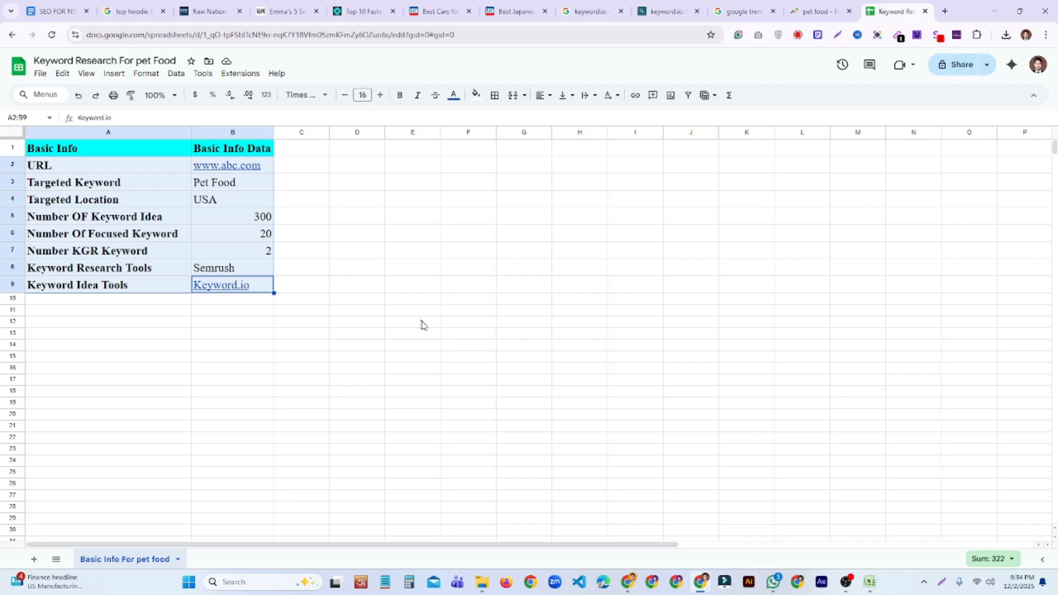
click(434, 325)
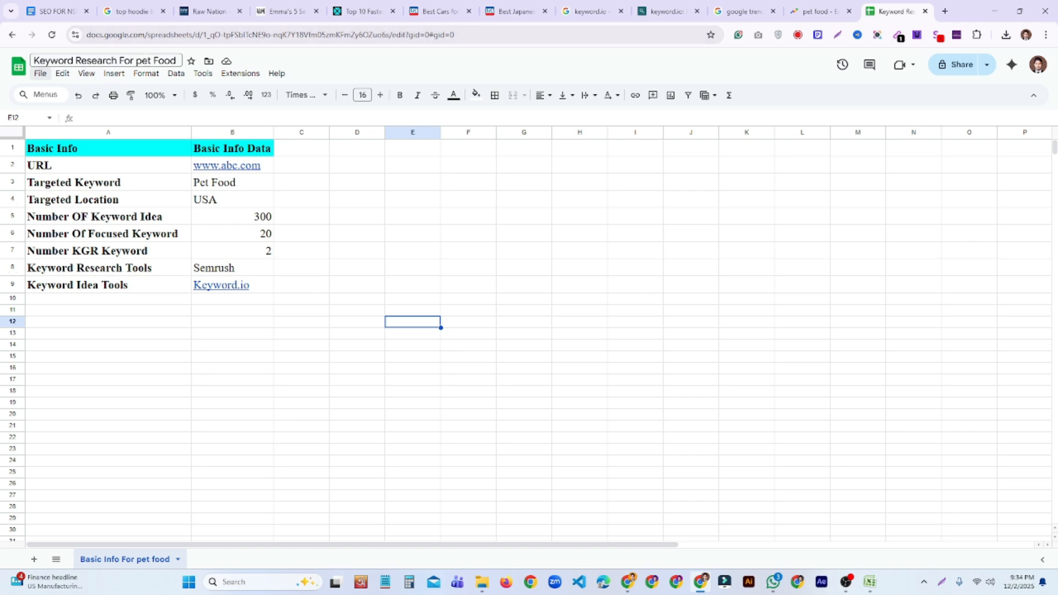
click(456, 382)
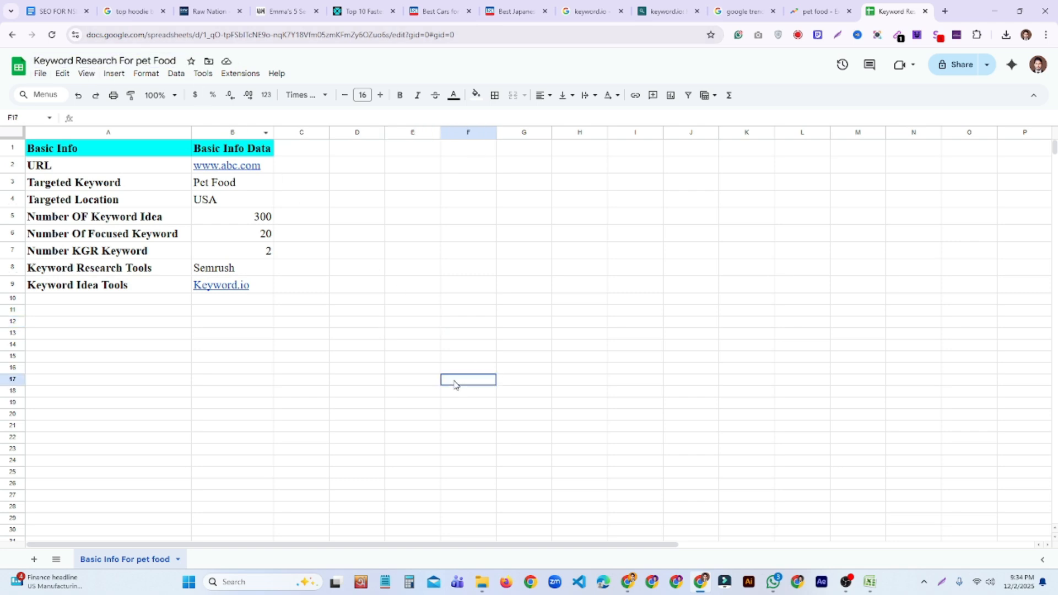
Step: Add a second sheet and name it "Keyword Idea for pet food"
click(33, 561)
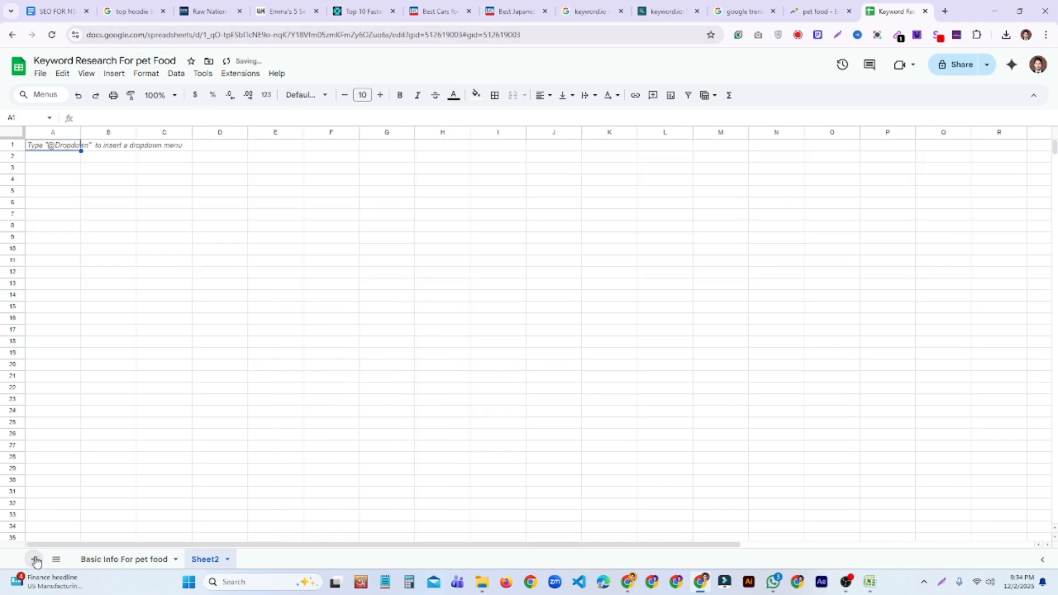
click(228, 560)
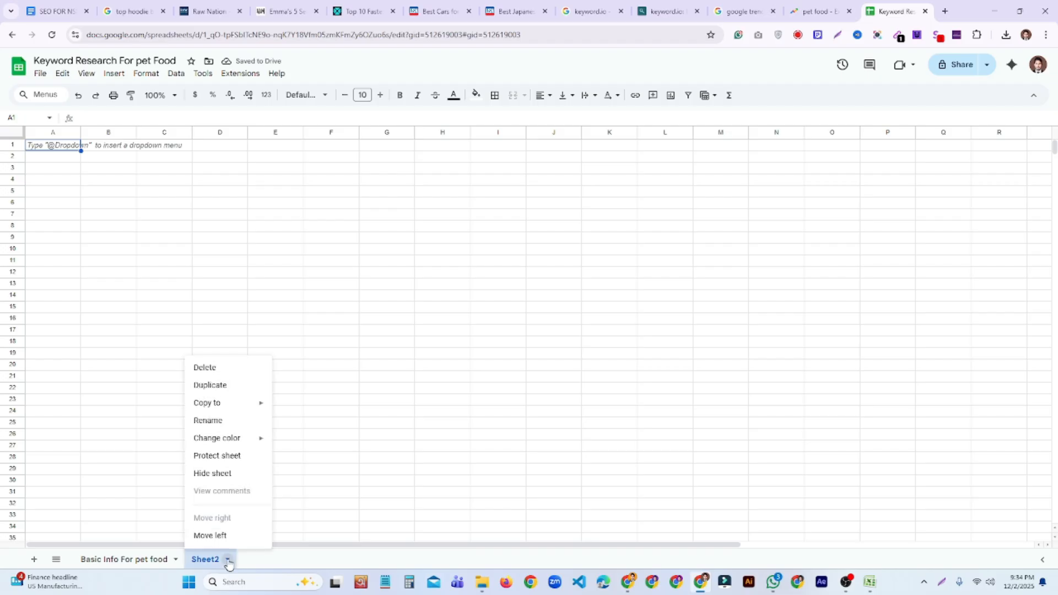
click(228, 421)
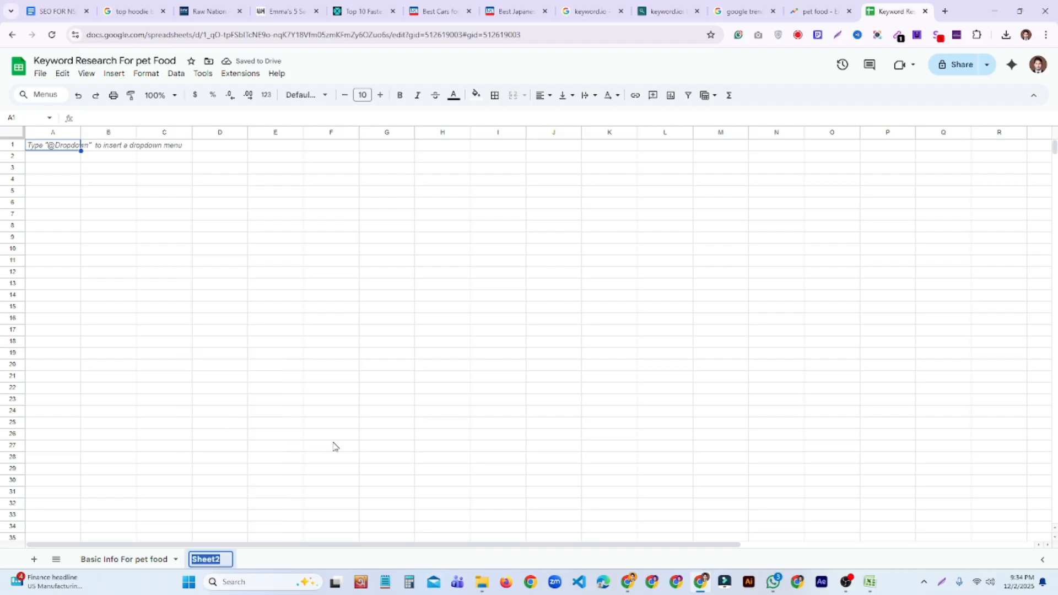
key(BackSpace)
text(Keyword)
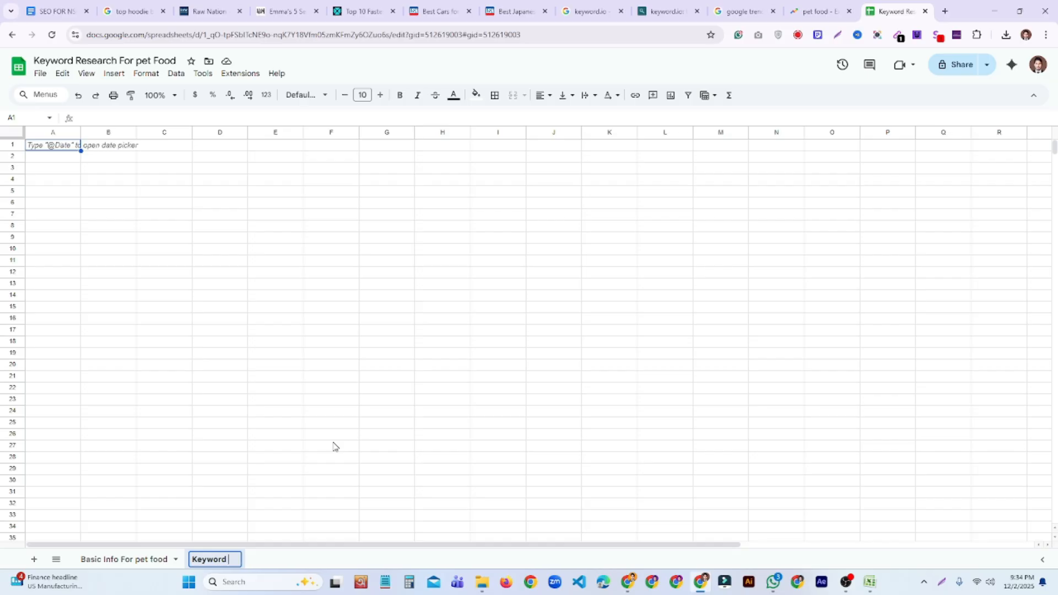
text( Idea for pe)
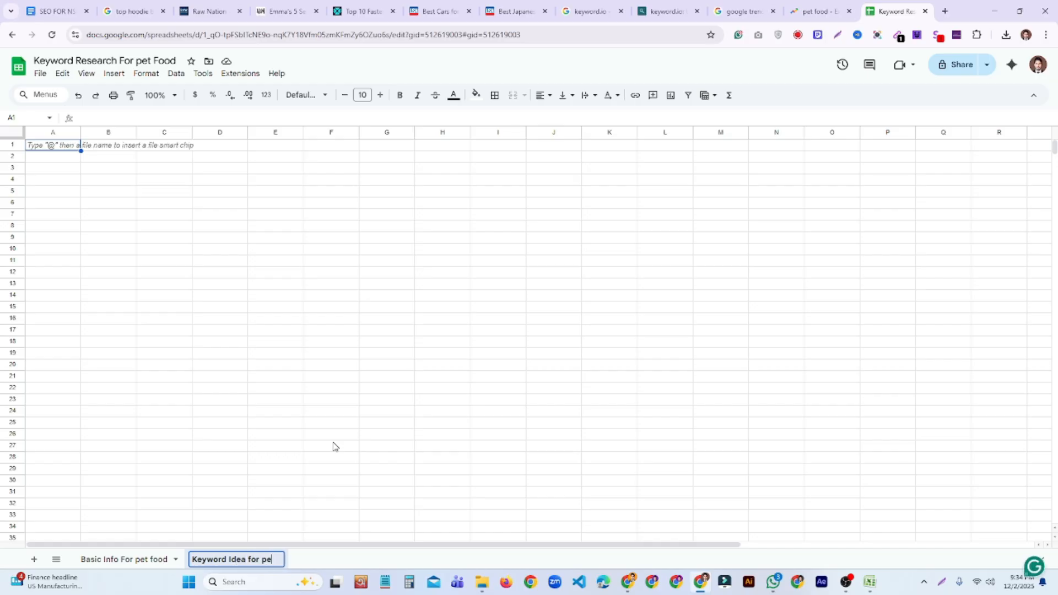
text(t food)
key(Return)
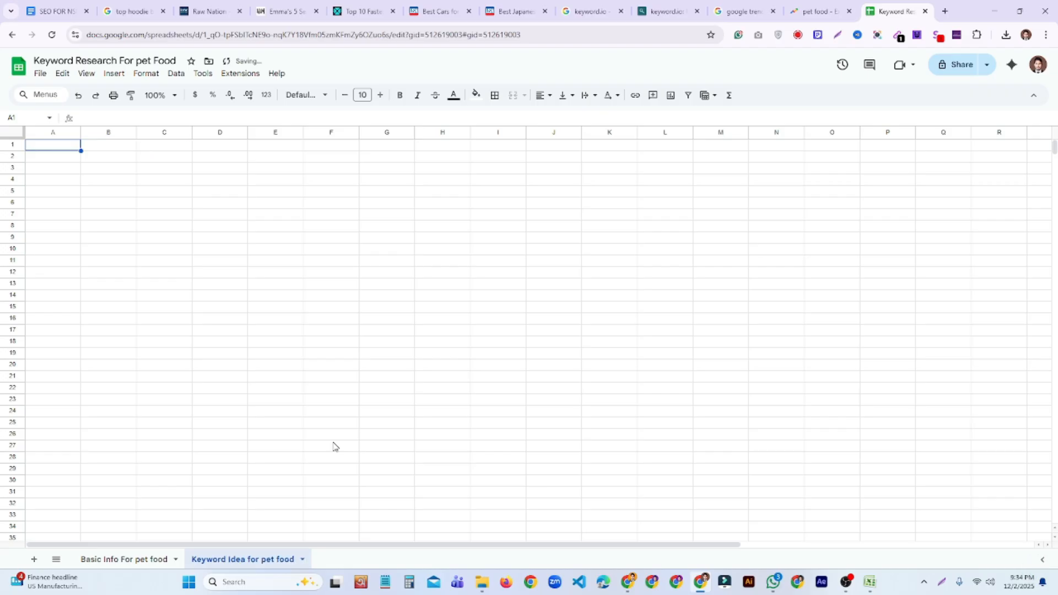
click(334, 446)
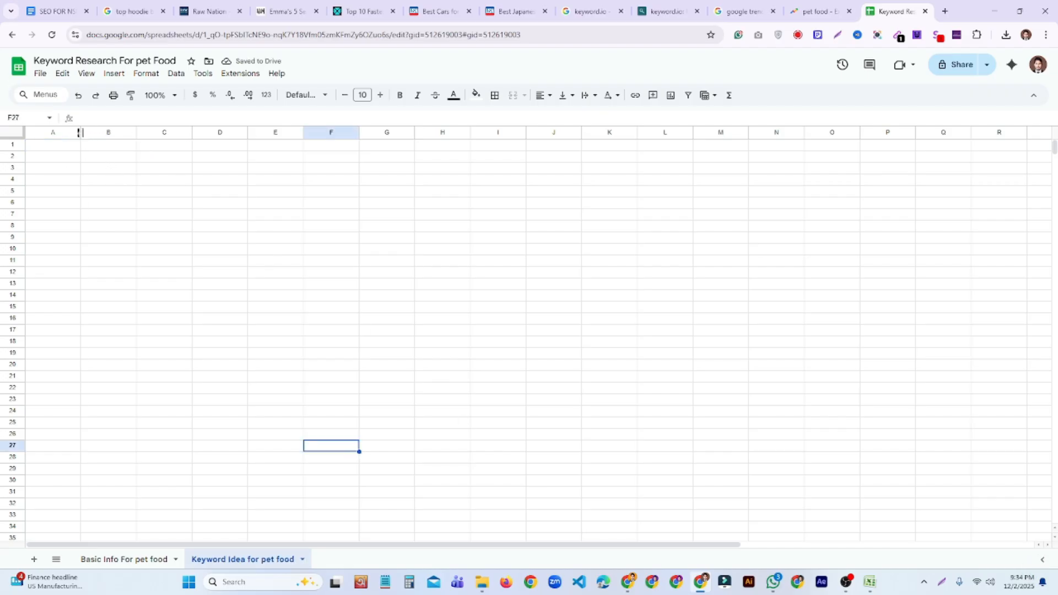
Step: Widen column A and enter the heading "300 Keyword Idea for Pet Food" in cell A1
drag(81, 133, 168, 132)
click(252, 217)
click(110, 148)
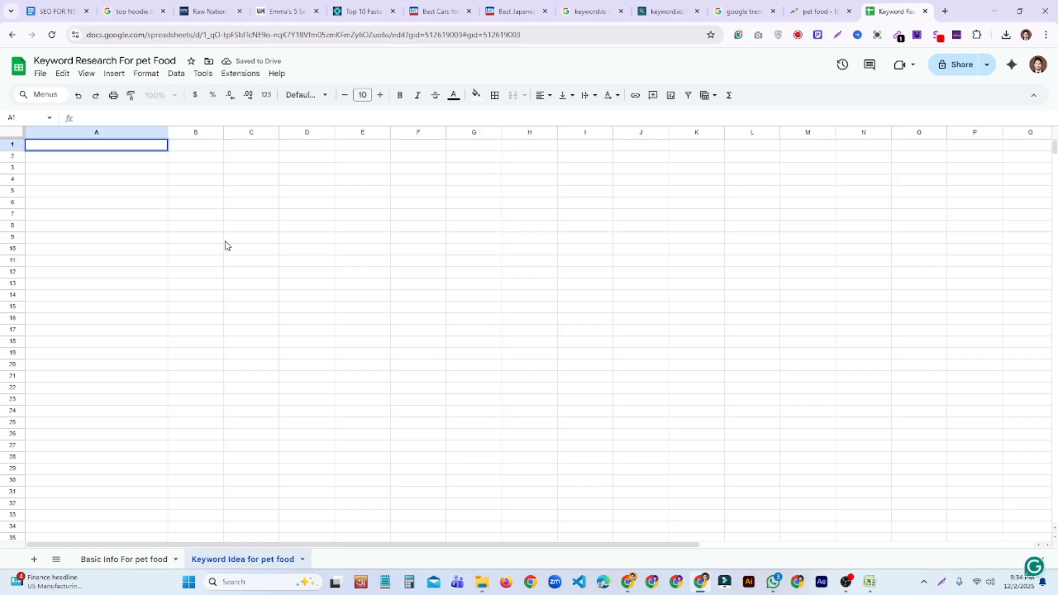
text(Keyword Idea for pet food)
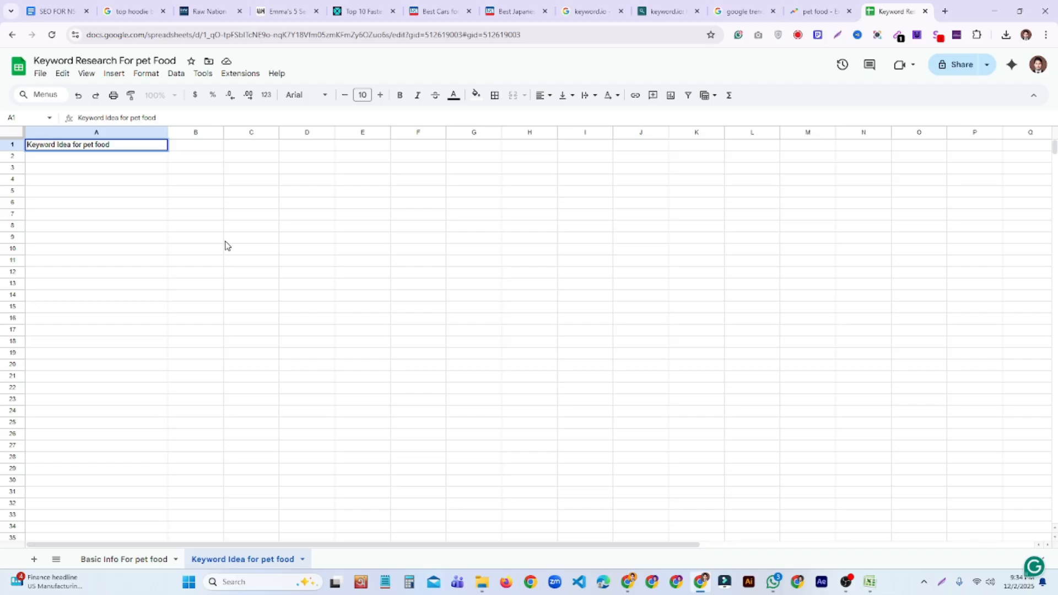
text(3000)
key(BackSpace)
mouse_move(112, 152)
click(120, 177)
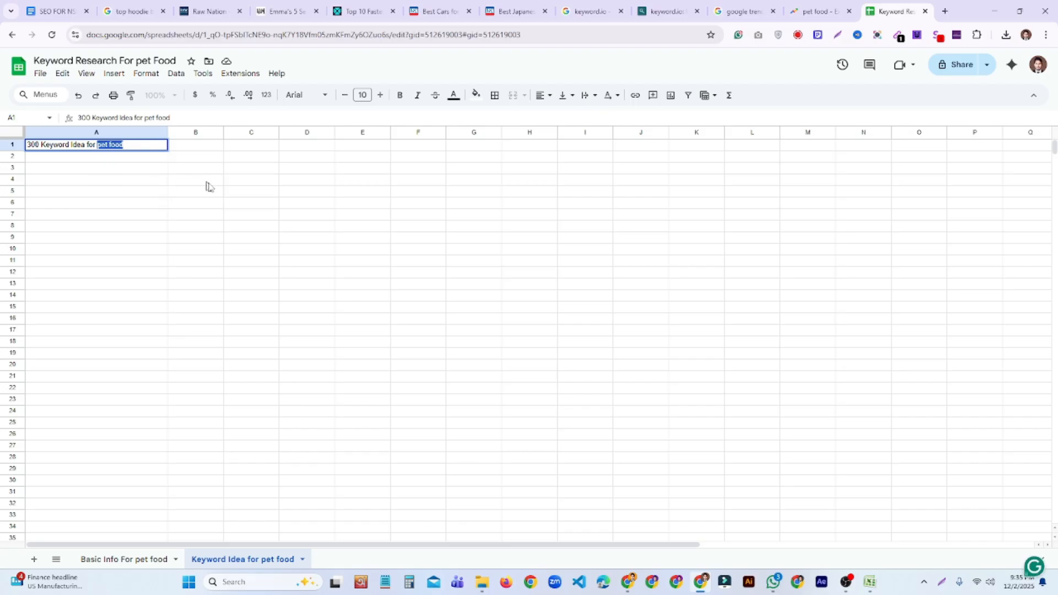
click(214, 298)
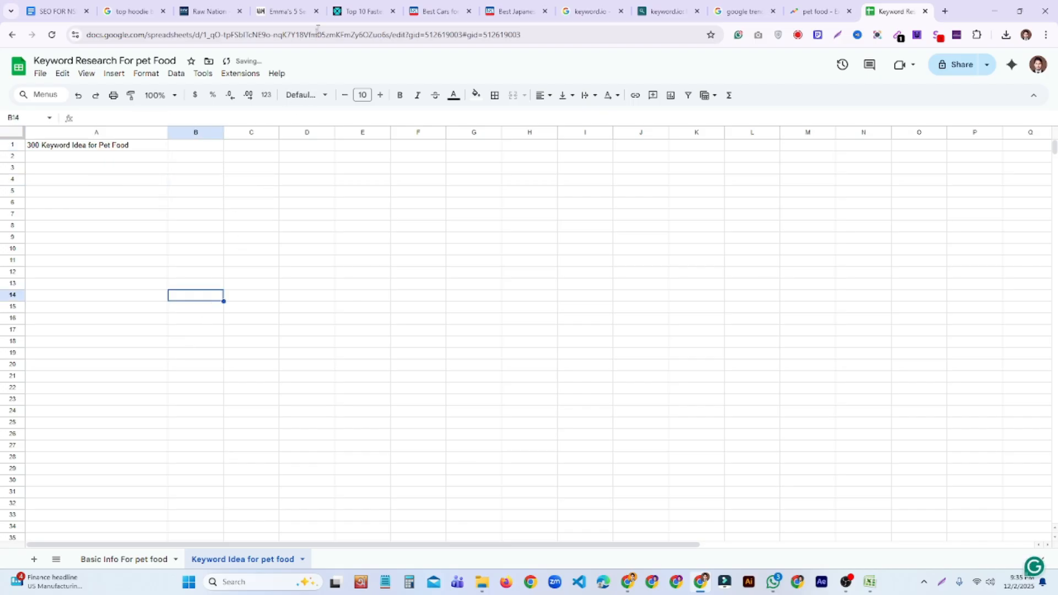
Step: Set the entire keyword idea sheet to Times New Roman at font size 16
key(ctrl+a)
click(372, 99)
text(16)
key(Return)
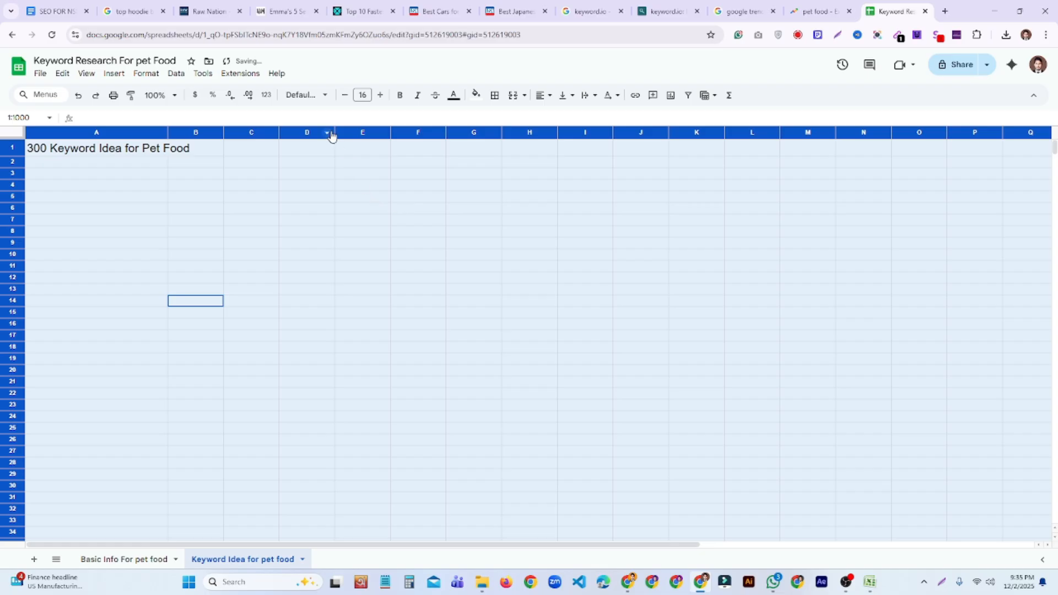
click(322, 103)
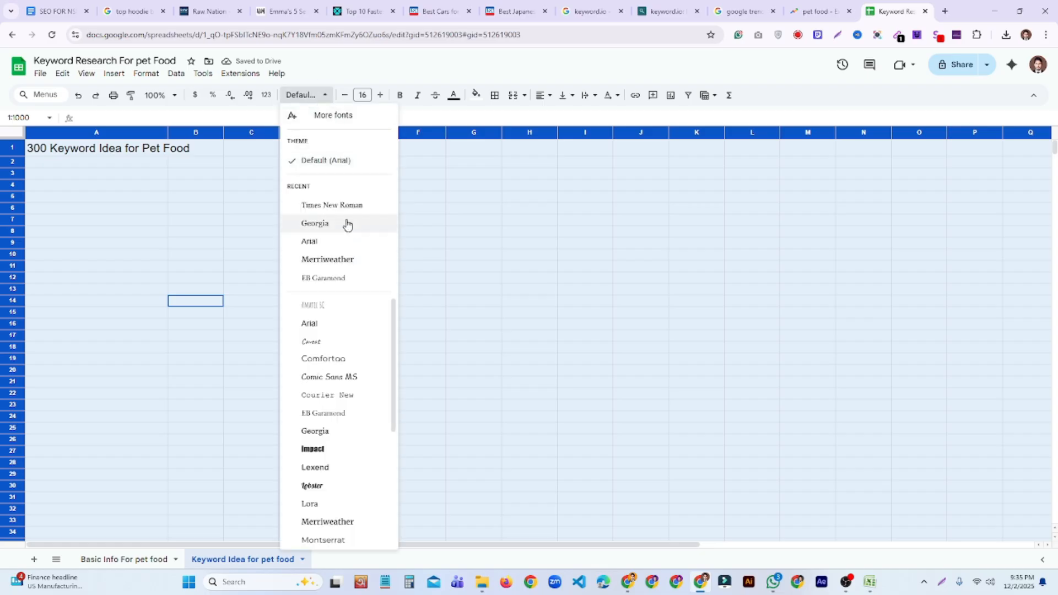
click(347, 205)
click(282, 271)
Step: Make the A1 heading bold at font size 18 and widen column A to fit it
drag(168, 132, 200, 133)
click(201, 160)
click(142, 150)
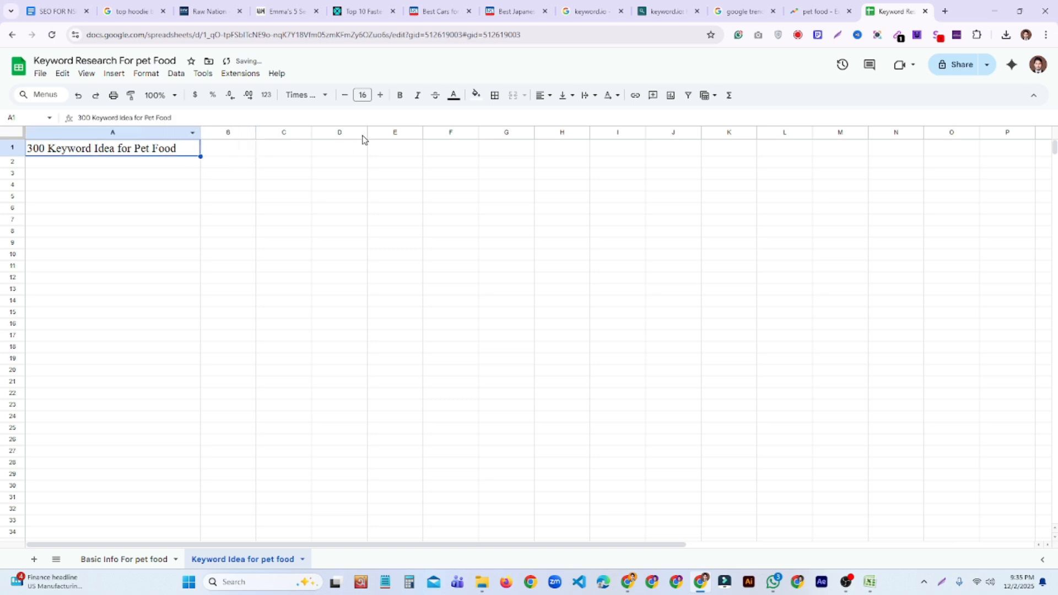
click(393, 101)
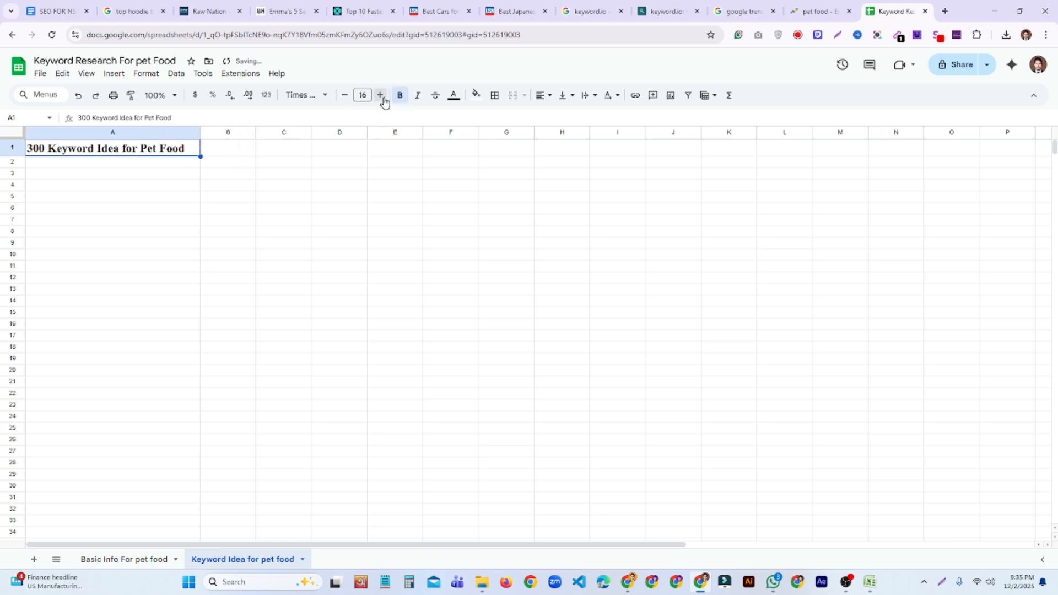
click(380, 95)
click(380, 95)
drag(200, 132, 212, 132)
click(220, 198)
Step: Fill the heading cell A1 with cyan
click(205, 150)
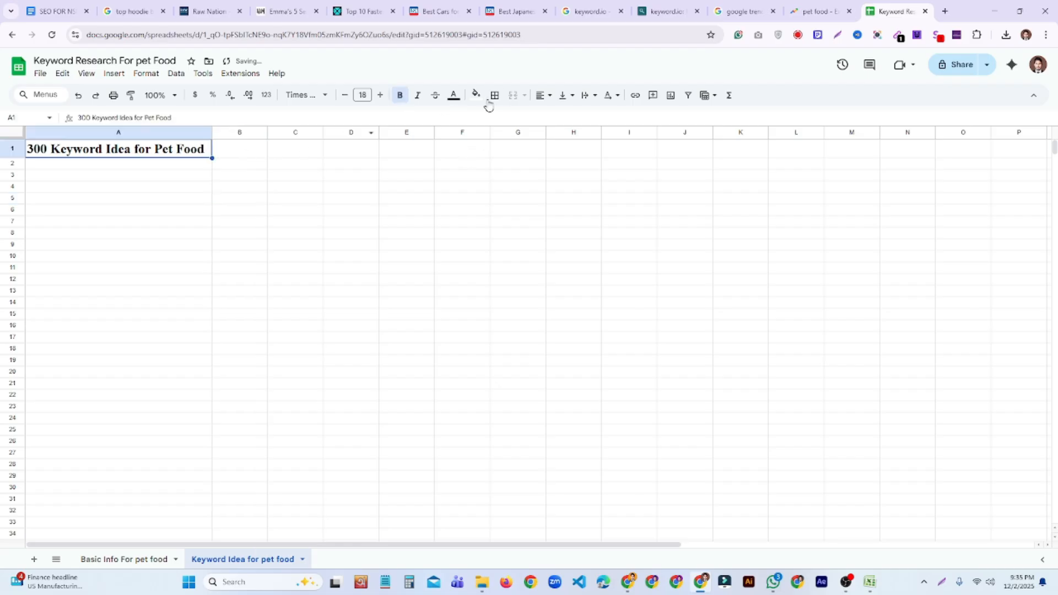
click(476, 95)
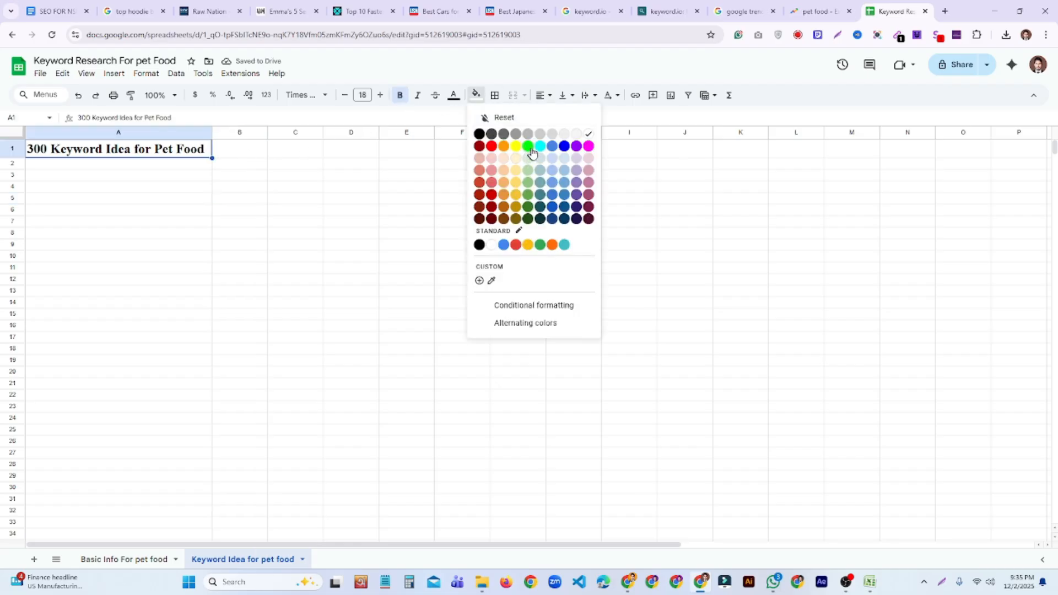
click(540, 146)
click(287, 257)
drag(181, 168, 165, 502)
click(510, 350)
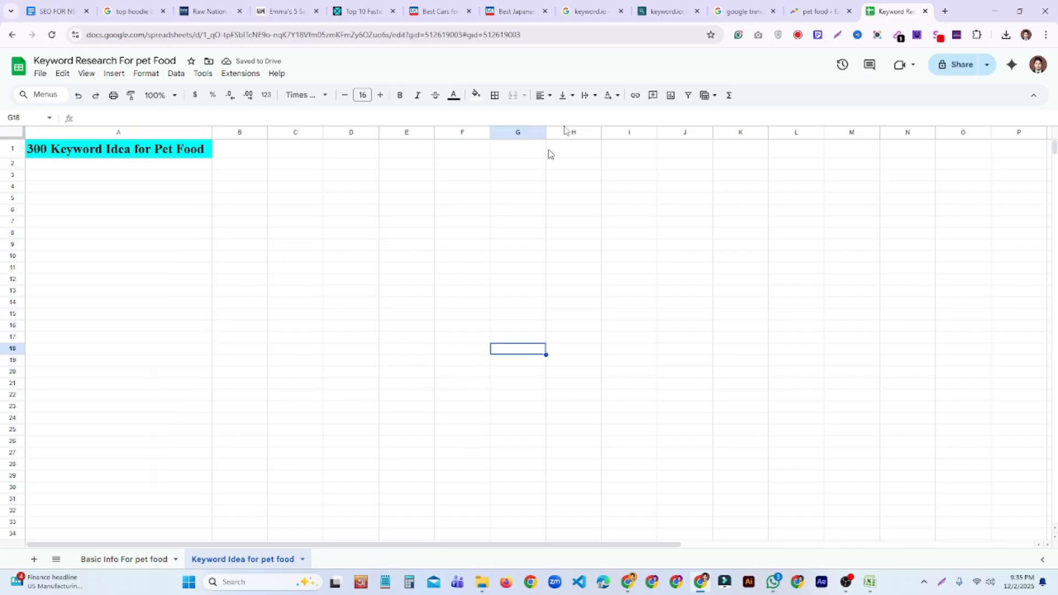
Step: Close the old keyword.io browser tab and open the keyword.io website in a new one
click(668, 11)
click(698, 11)
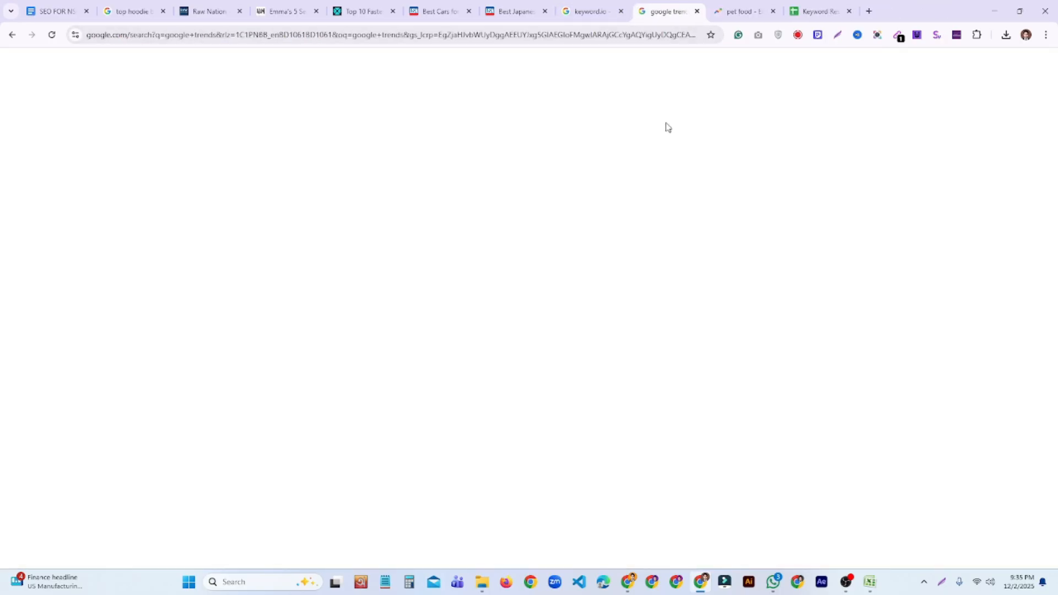
click(945, 11)
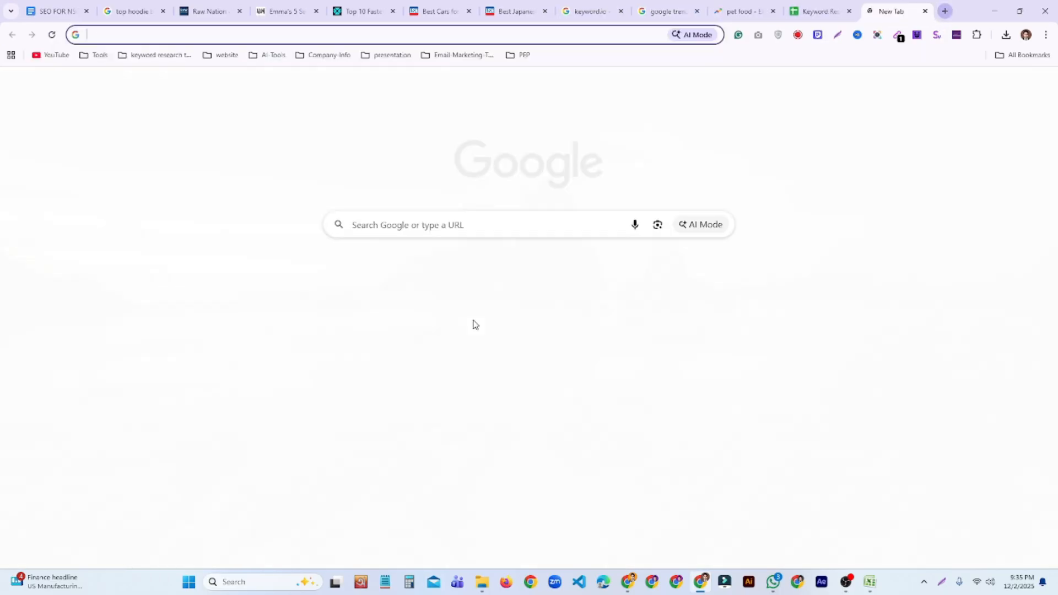
text(keyword.io)
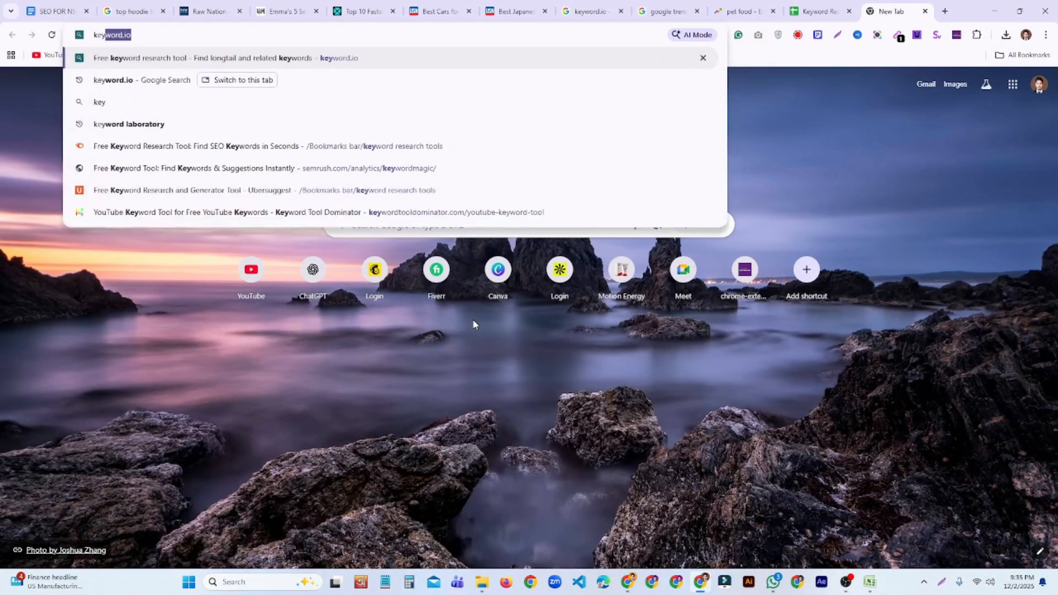
key(Right)
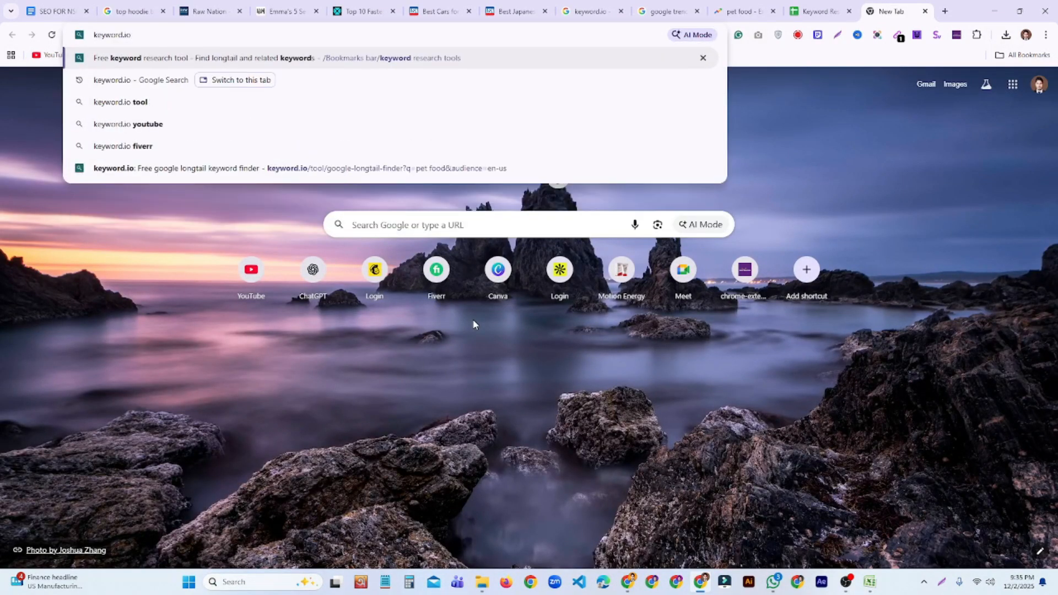
key(Return)
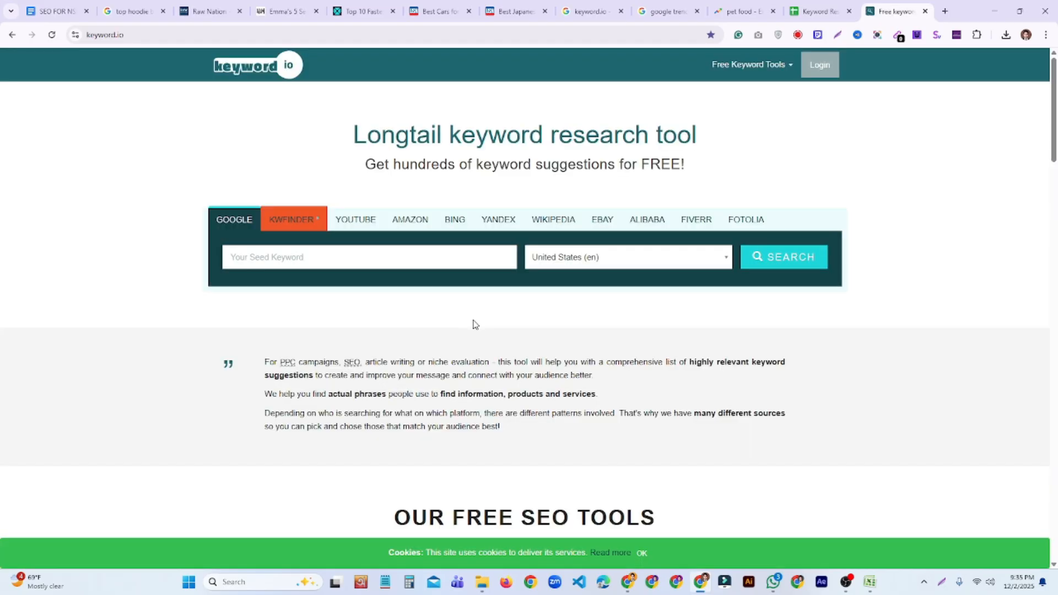
Step: Search Google for "keyword research tools" in a new browser tab
click(944, 6)
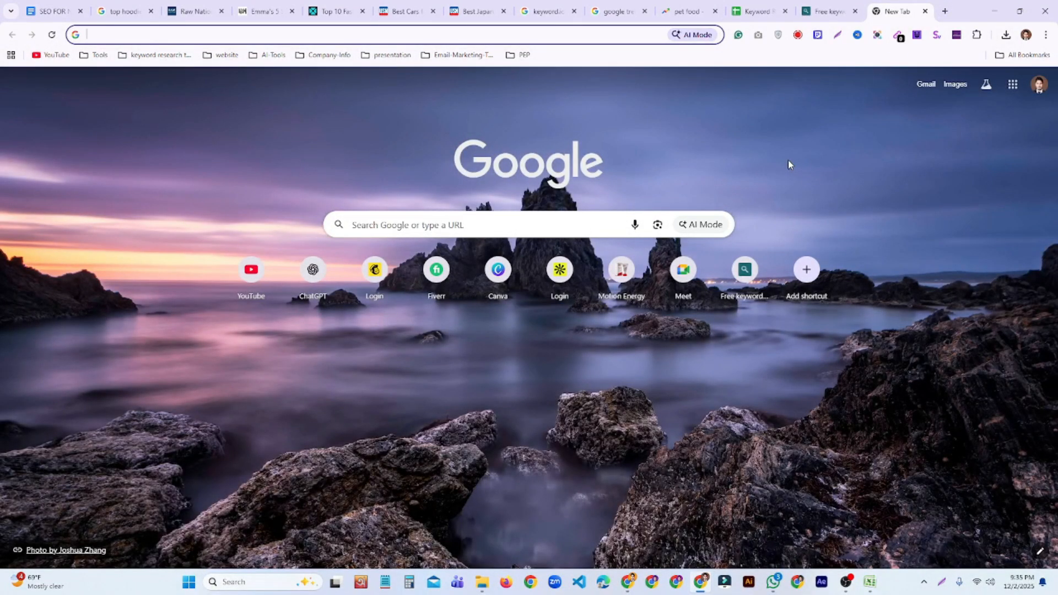
text(keywor)
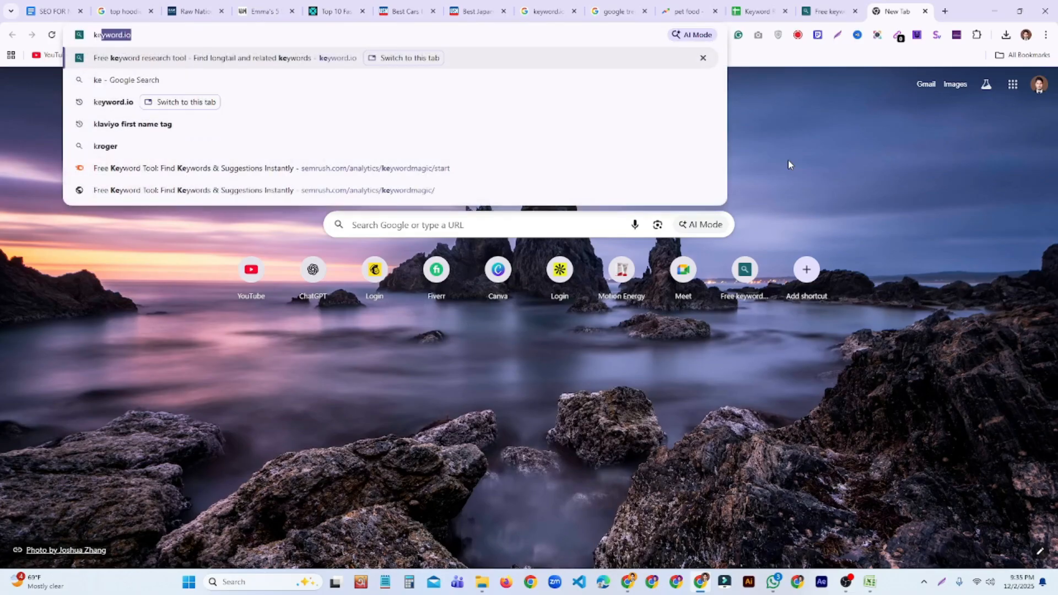
text(d )
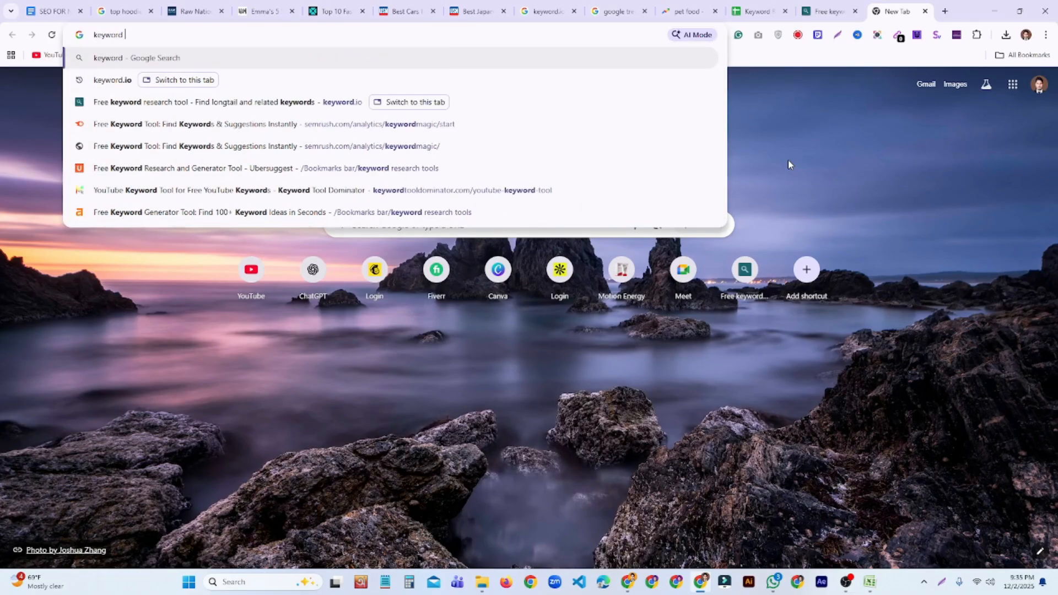
text(researc)
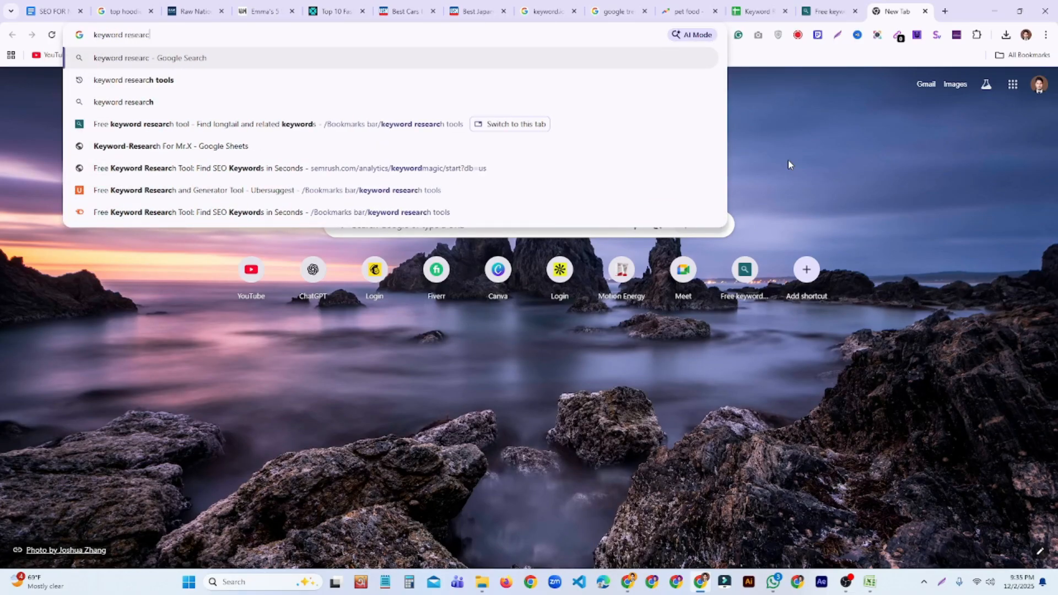
text(h tools)
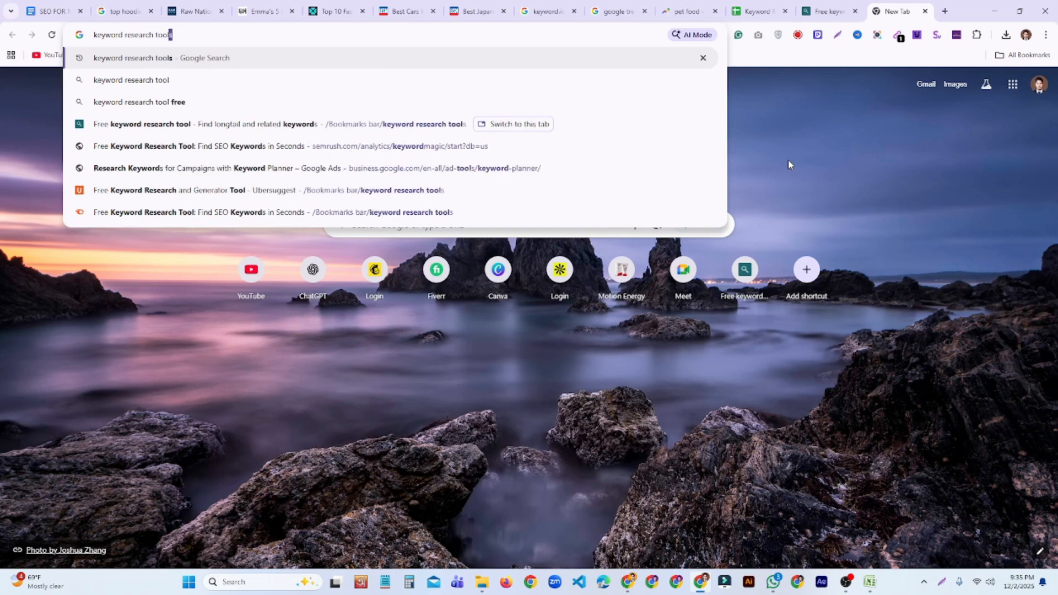
key(Return)
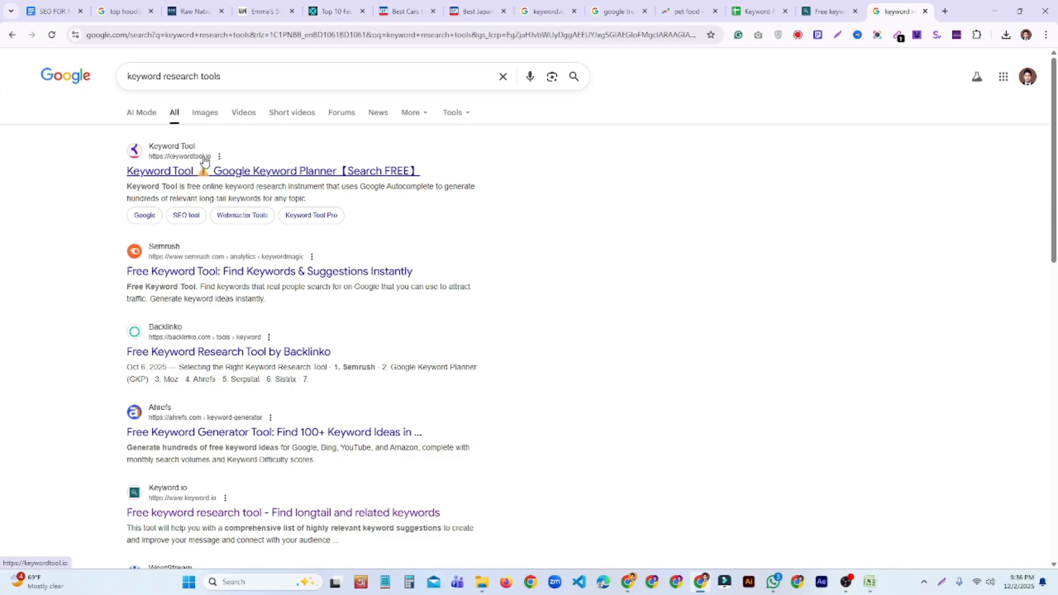
Step: Open the Keyword Tool and Moz results in separate new tabs and look over the Moz Keyword Explorer page
right_click(218, 177)
click(243, 184)
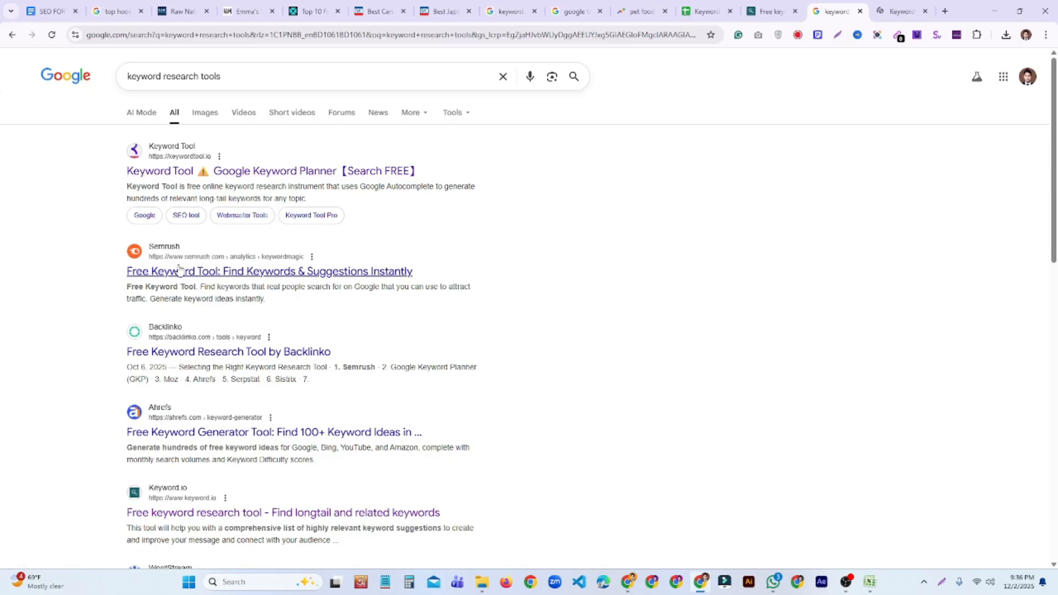
scroll(171, 270, down, 3)
scroll(223, 184, down, 2)
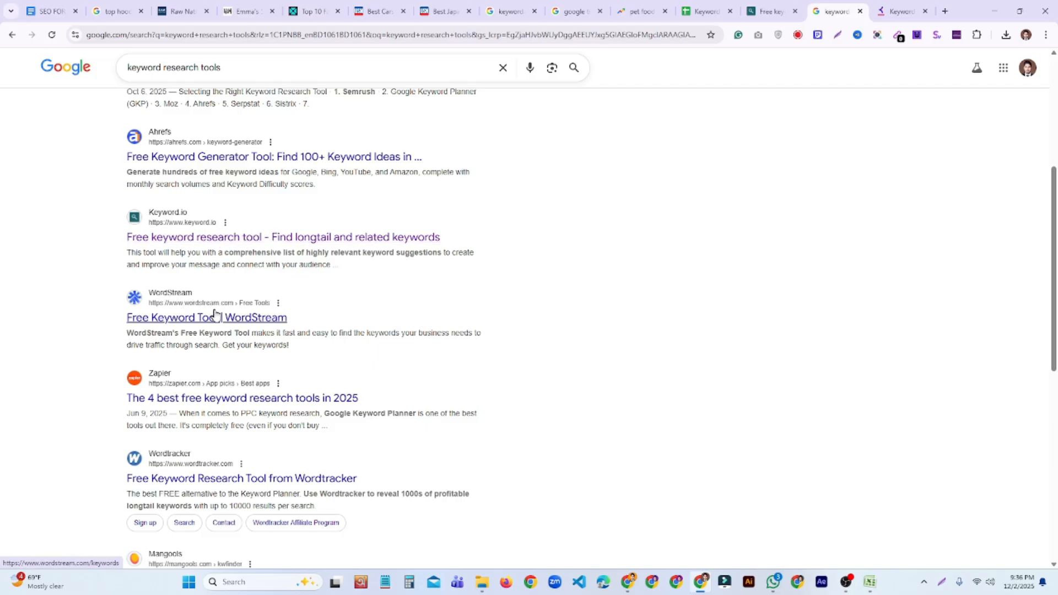
scroll(217, 326, down, 8)
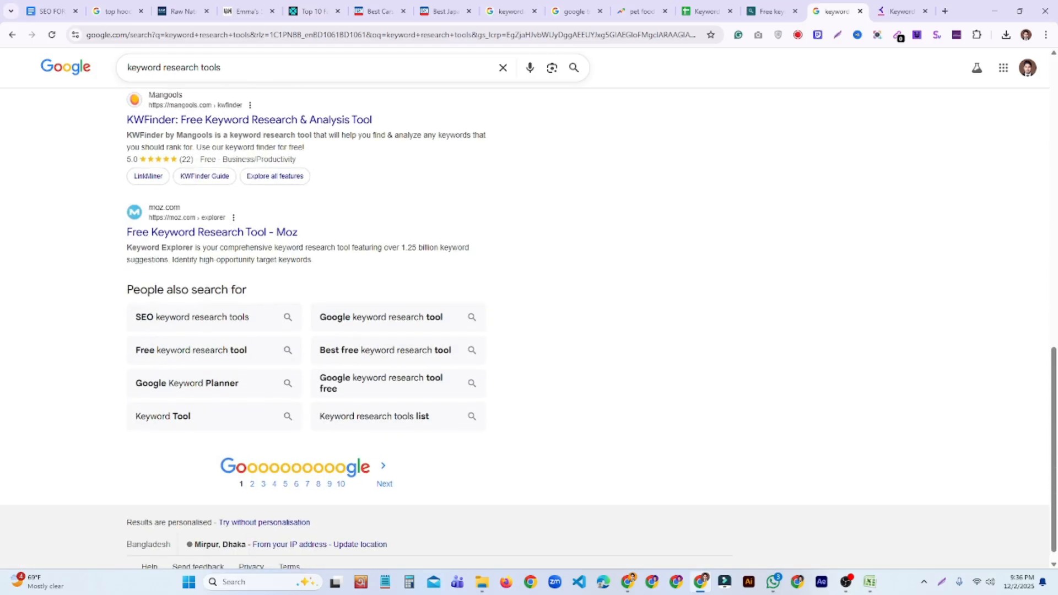
scroll(220, 326, up, 3)
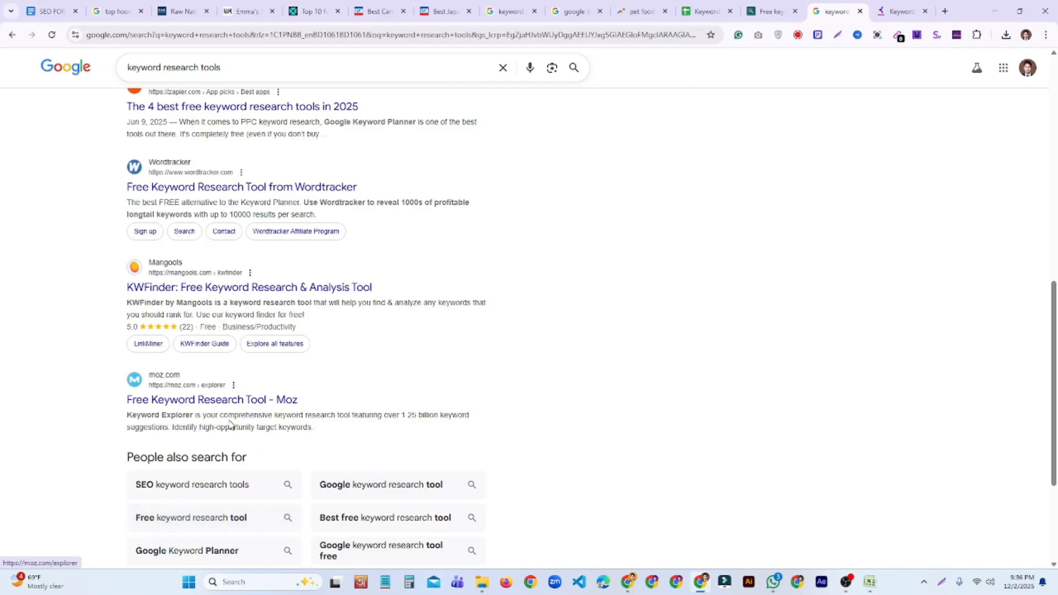
right_click(214, 404)
click(282, 418)
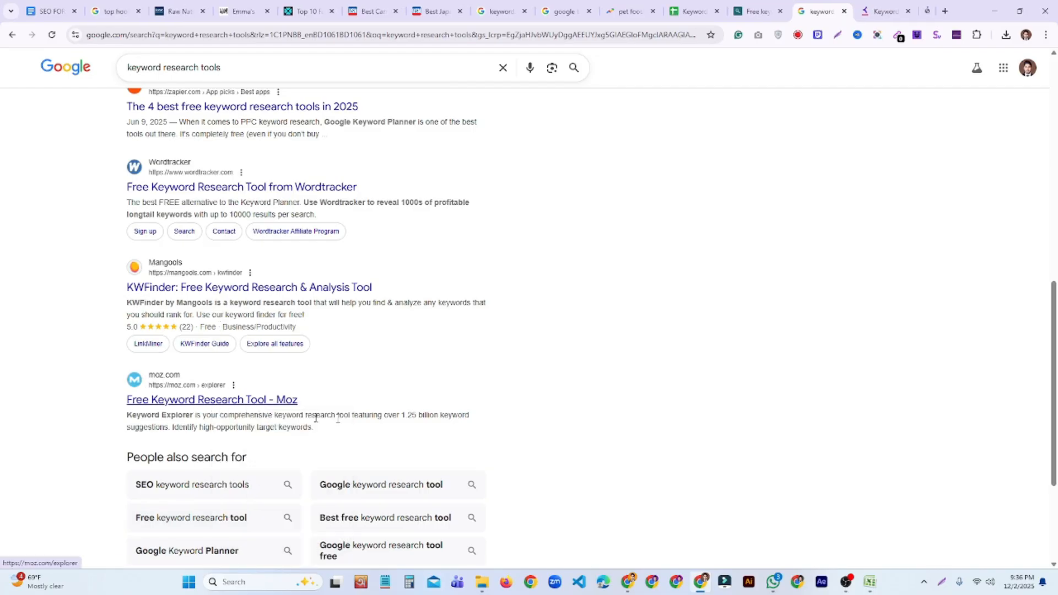
click(894, 13)
scroll(704, 299, down, 5)
scroll(704, 299, up, 5)
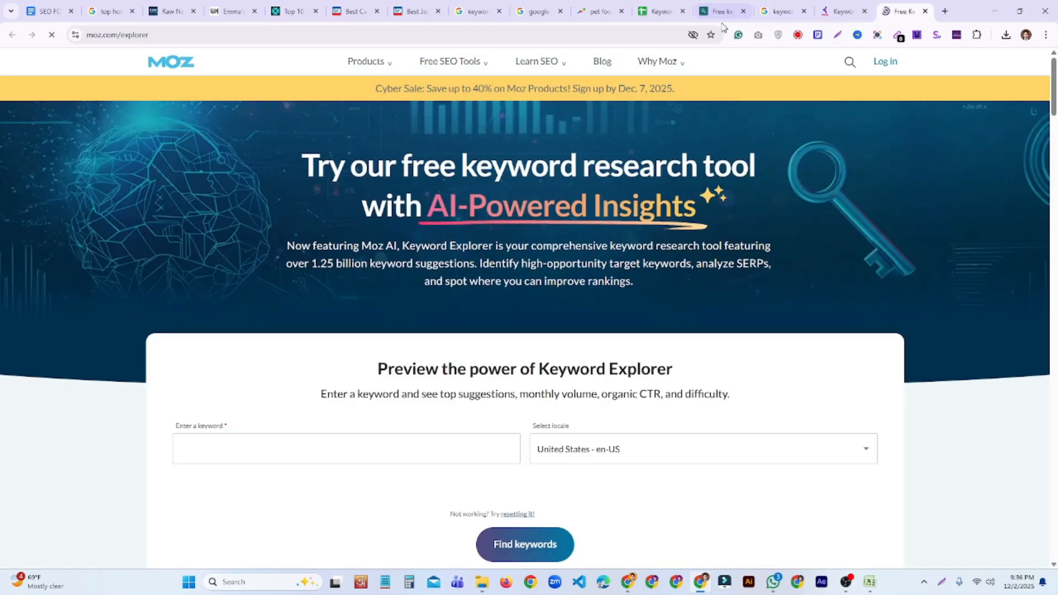
Step: Return to the keyword.io page and enter "pet food" as the seed keyword
click(721, 11)
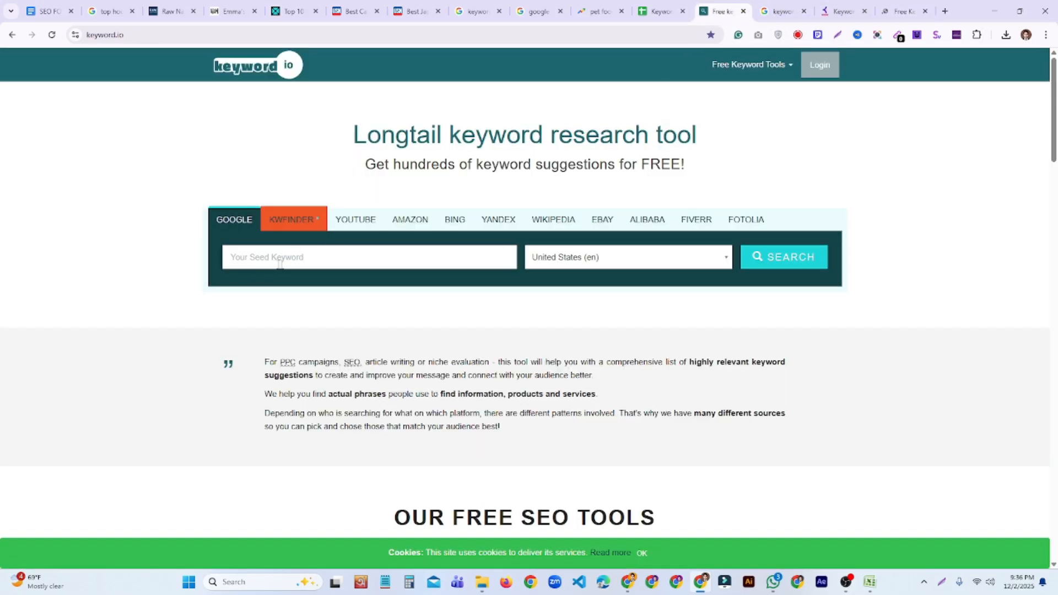
text(pet food)
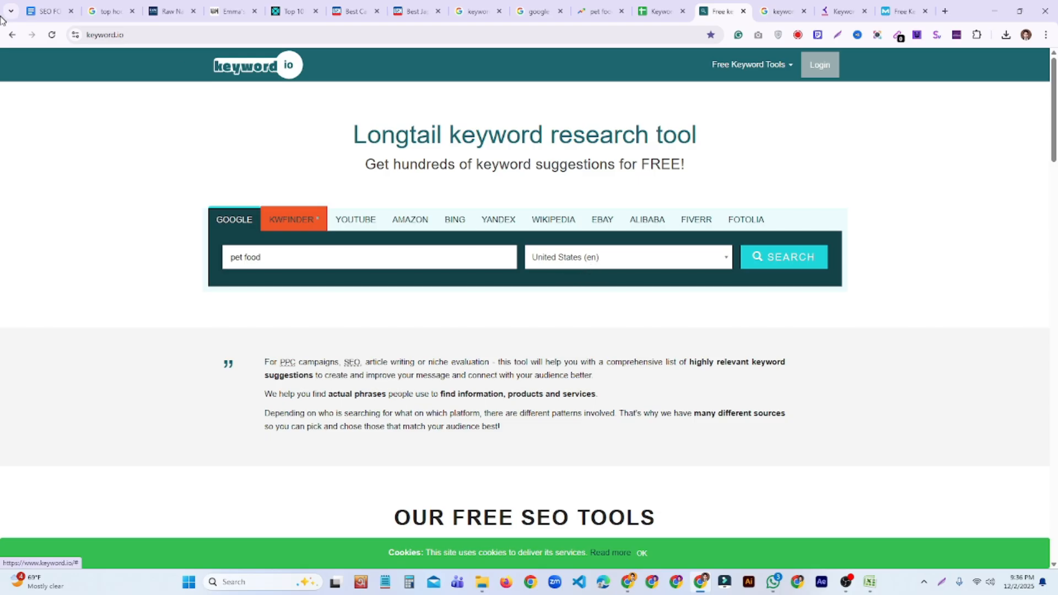
Step: Highlight the targeted keyword cell B3 on the Basic Info sheet in green, and check the targeted location and keyword idea count
click(655, 13)
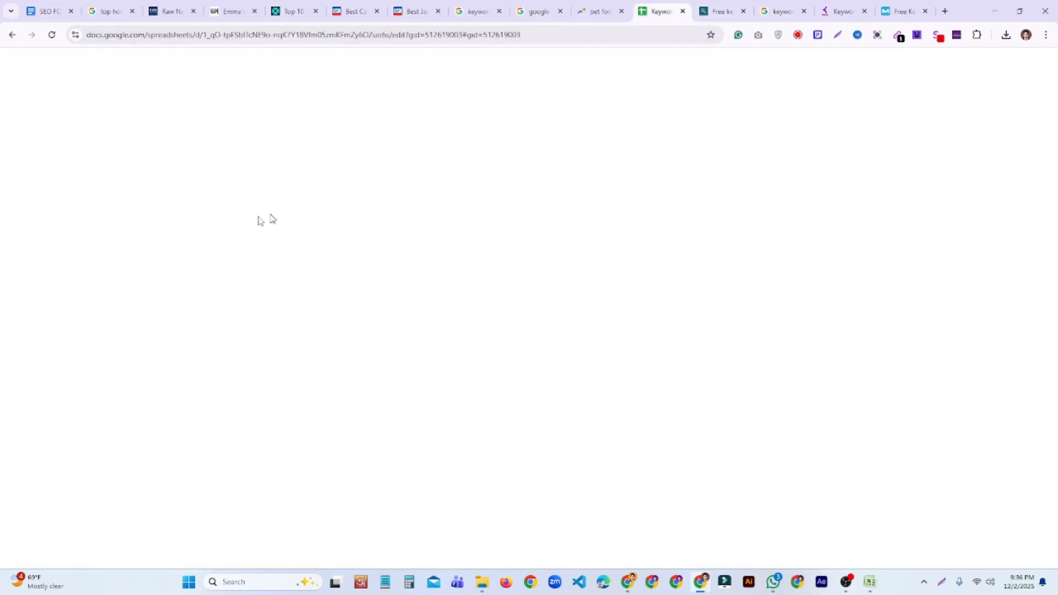
click(112, 560)
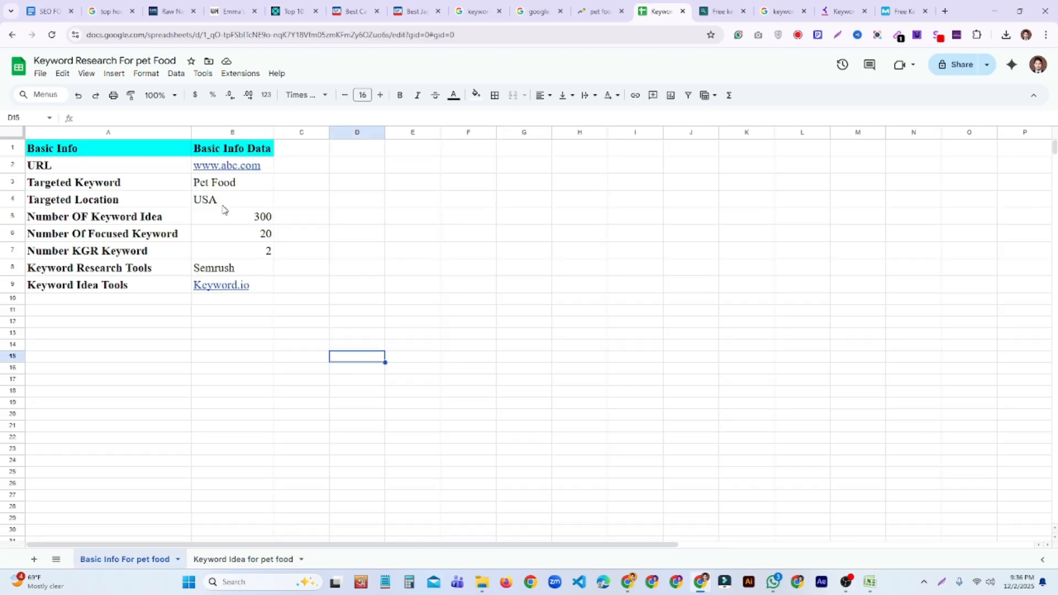
click(242, 191)
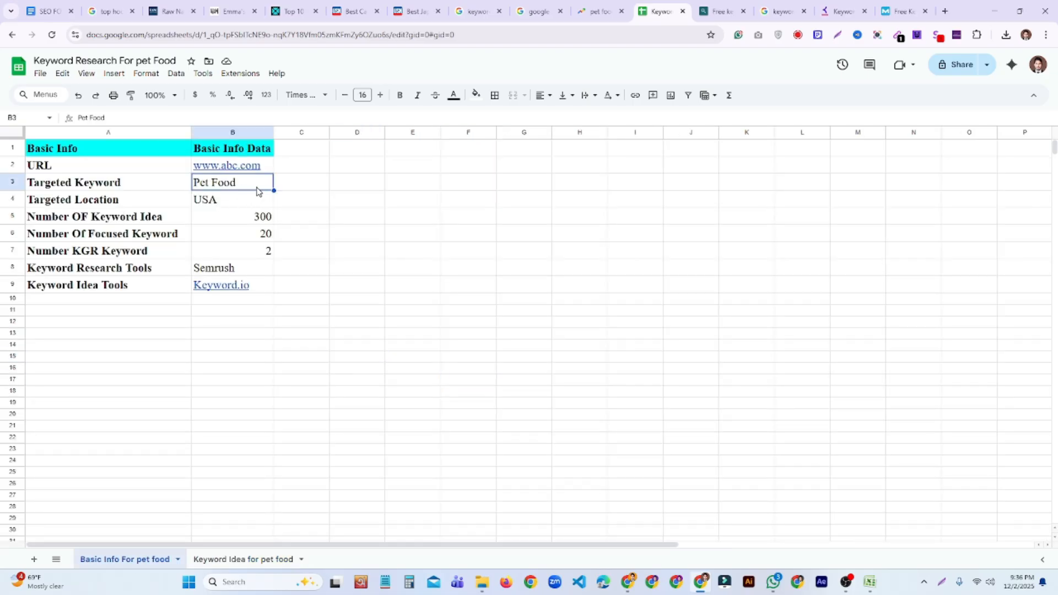
click(476, 96)
click(551, 148)
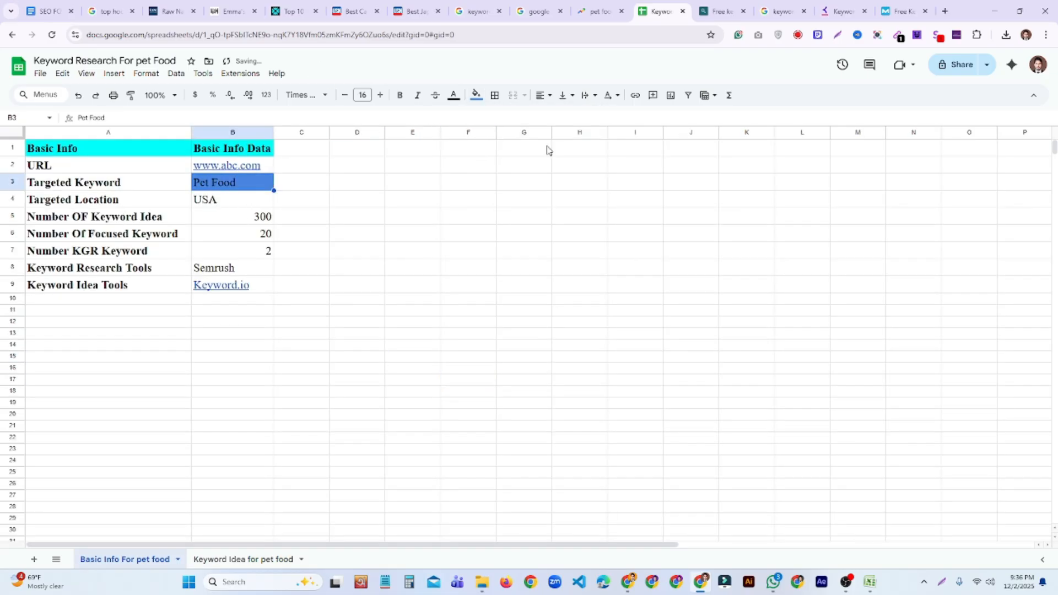
click(477, 96)
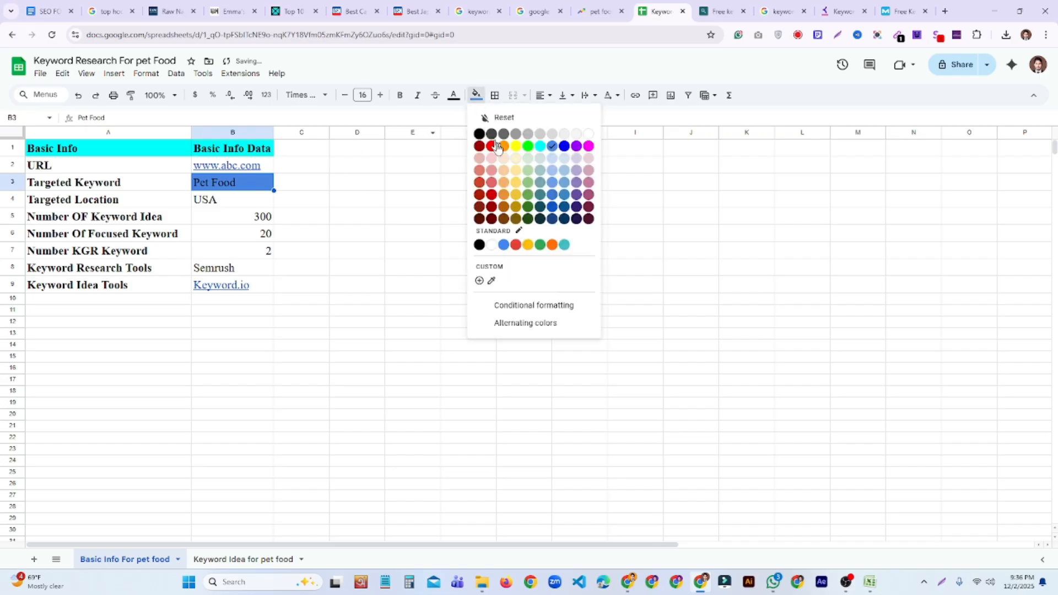
click(531, 147)
click(359, 276)
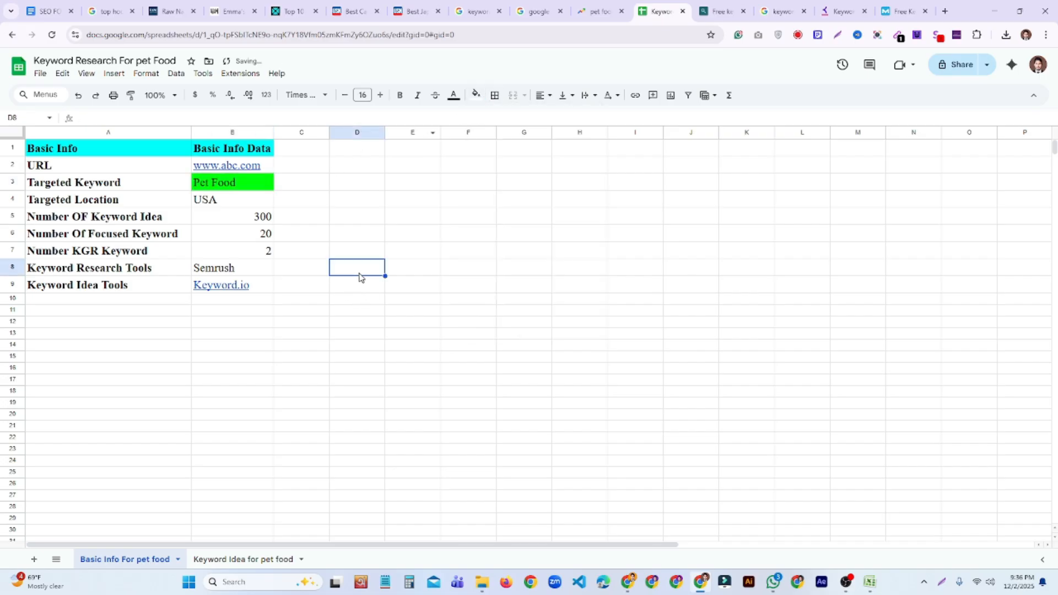
click(225, 203)
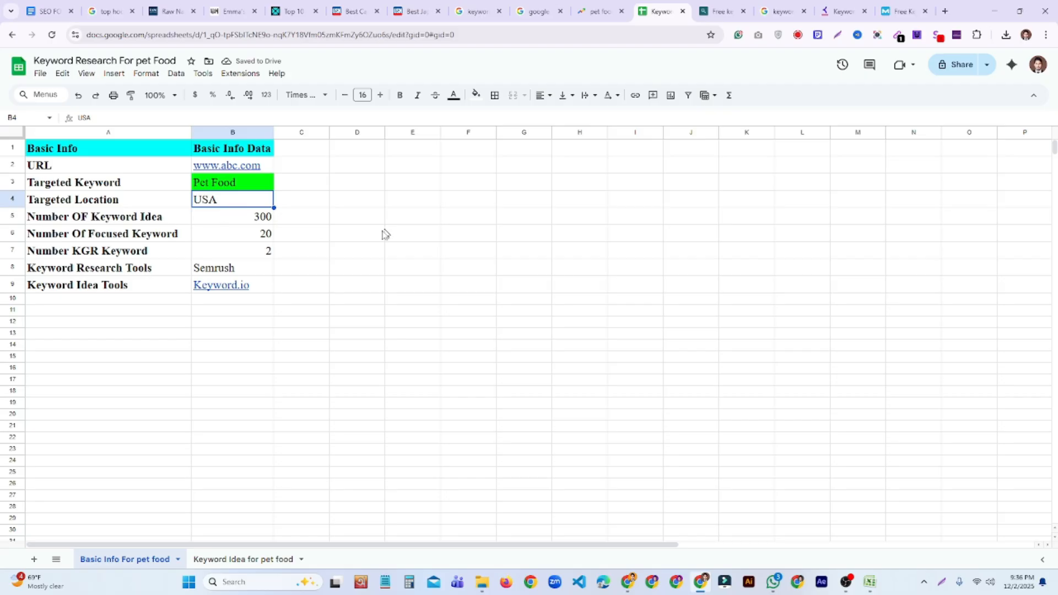
click(241, 217)
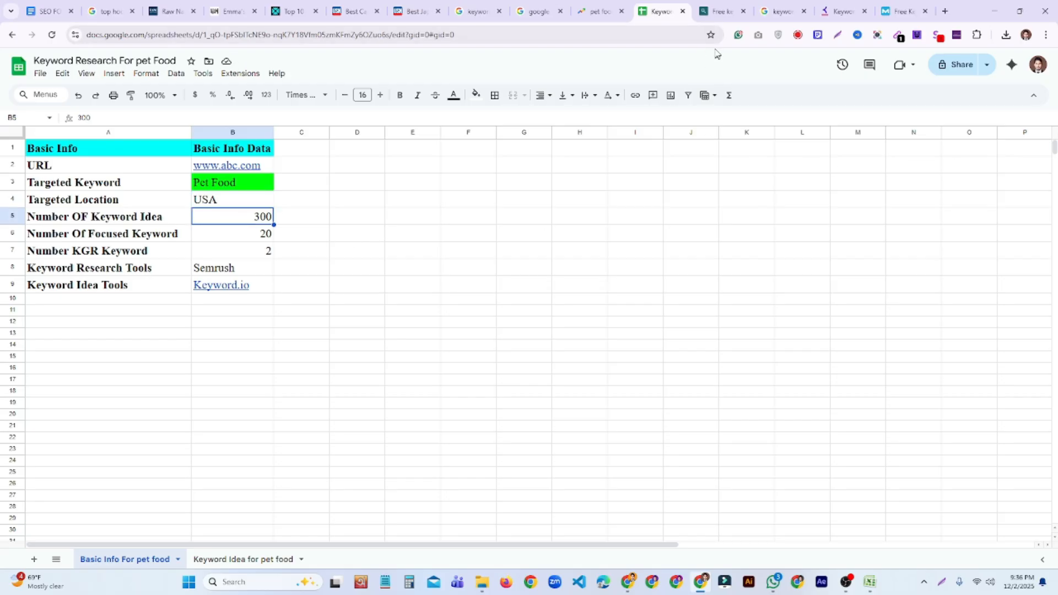
Step: Run the keyword.io Google search for "pet food" with United States (en) as the audience
click(718, 13)
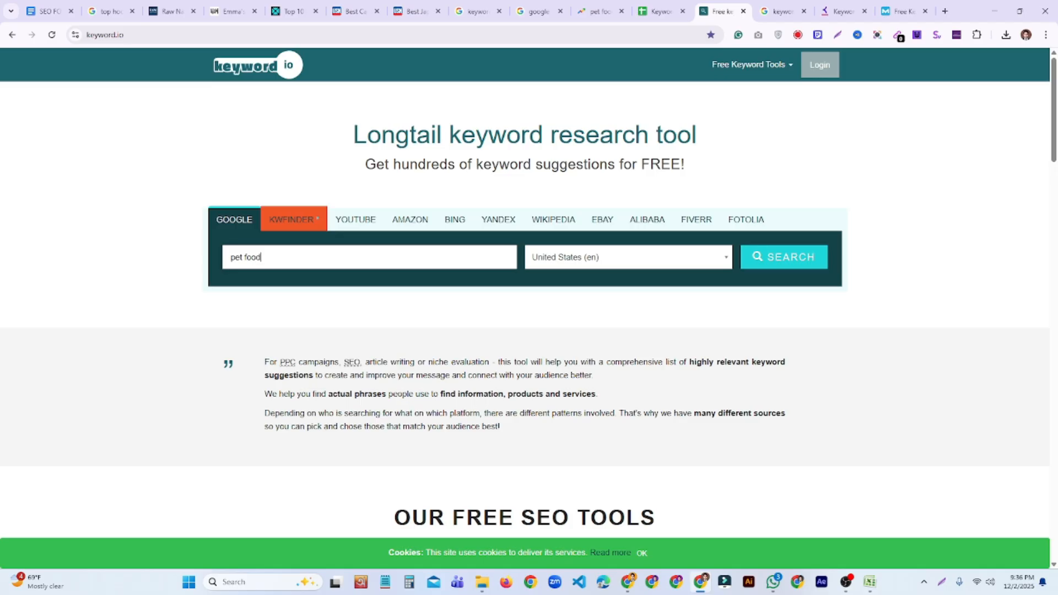
click(227, 40)
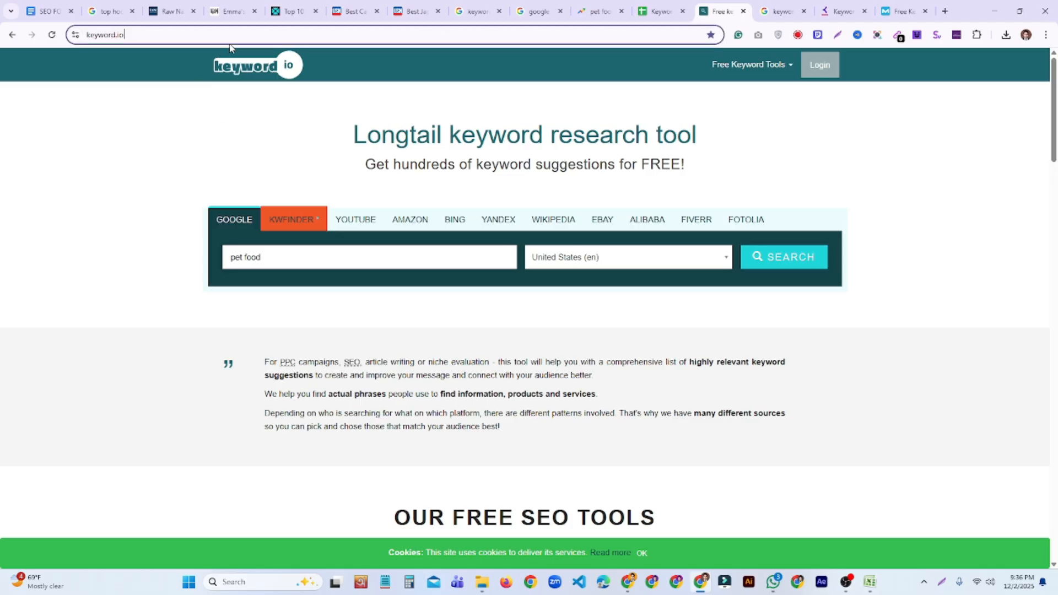
drag(106, 120, 71, 152)
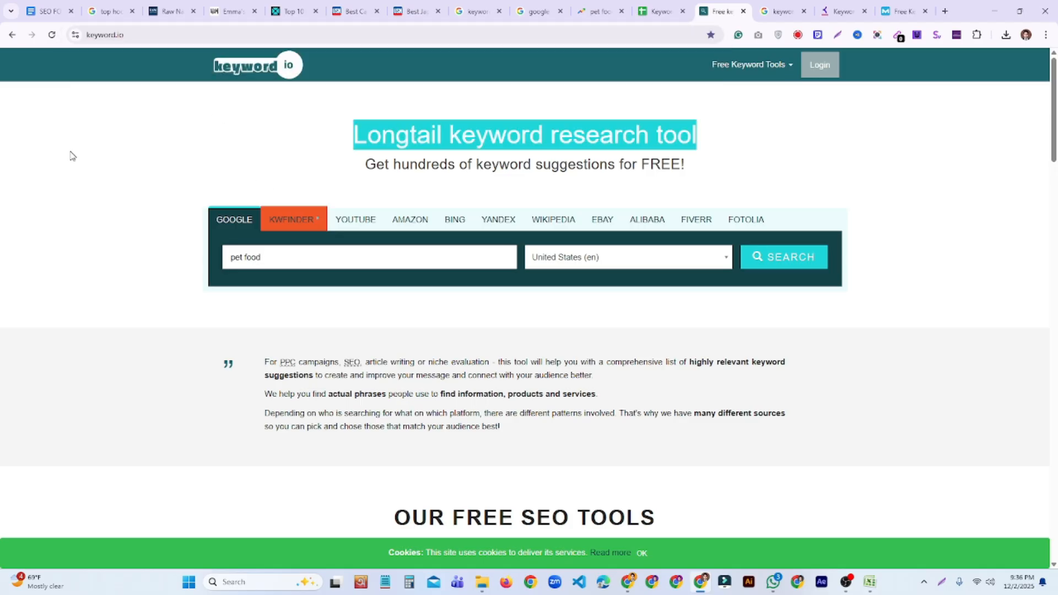
click(649, 270)
scroll(631, 319, down, 15)
scroll(628, 325, down, 5)
click(441, 322)
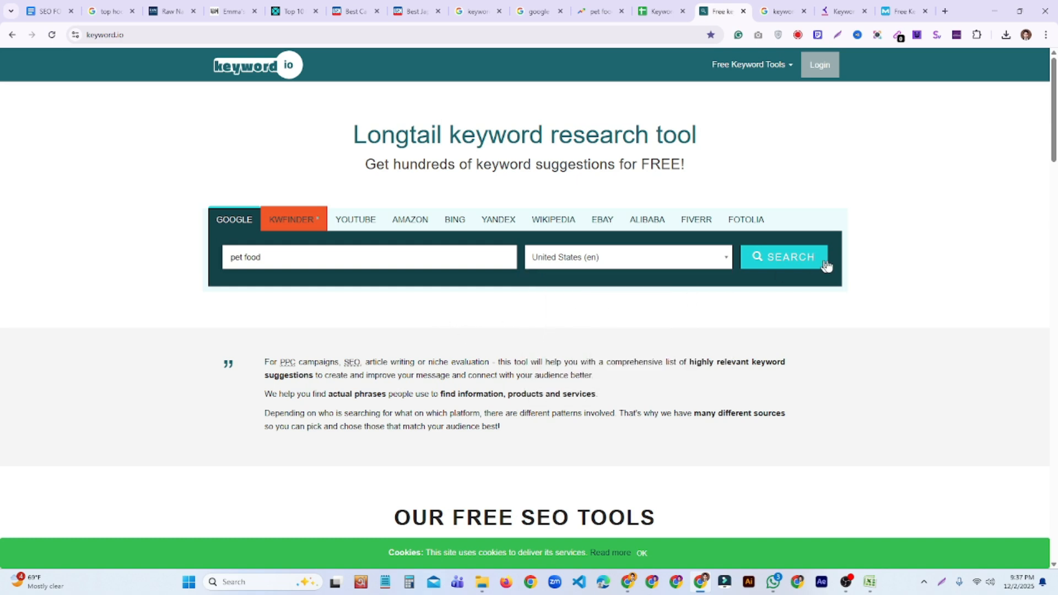
click(792, 267)
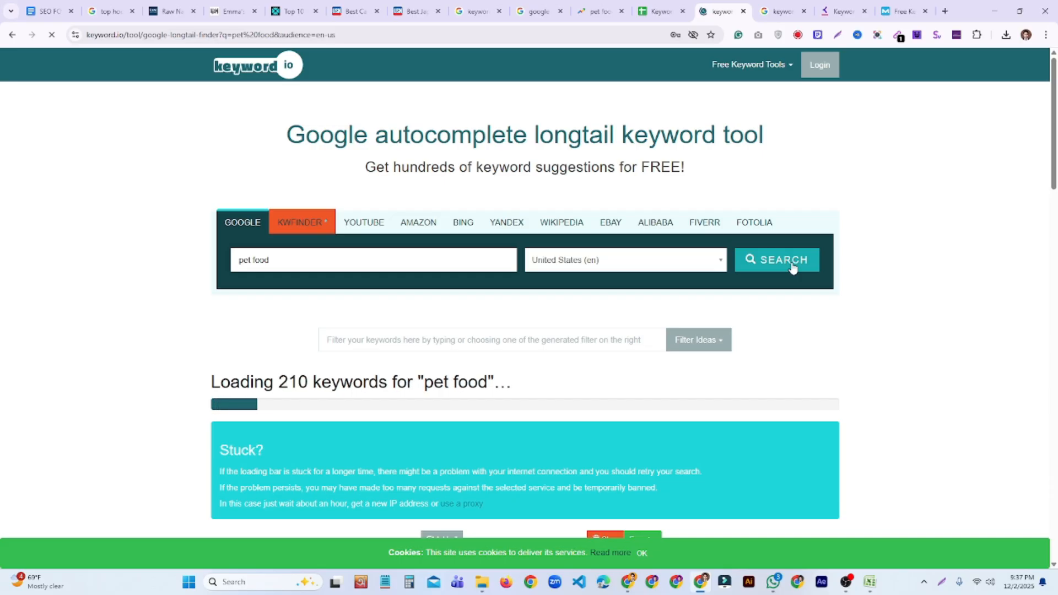
Step: Check the keyword.io results, and enter "pet food" as the keyword on the Keyword Tool site
click(778, 10)
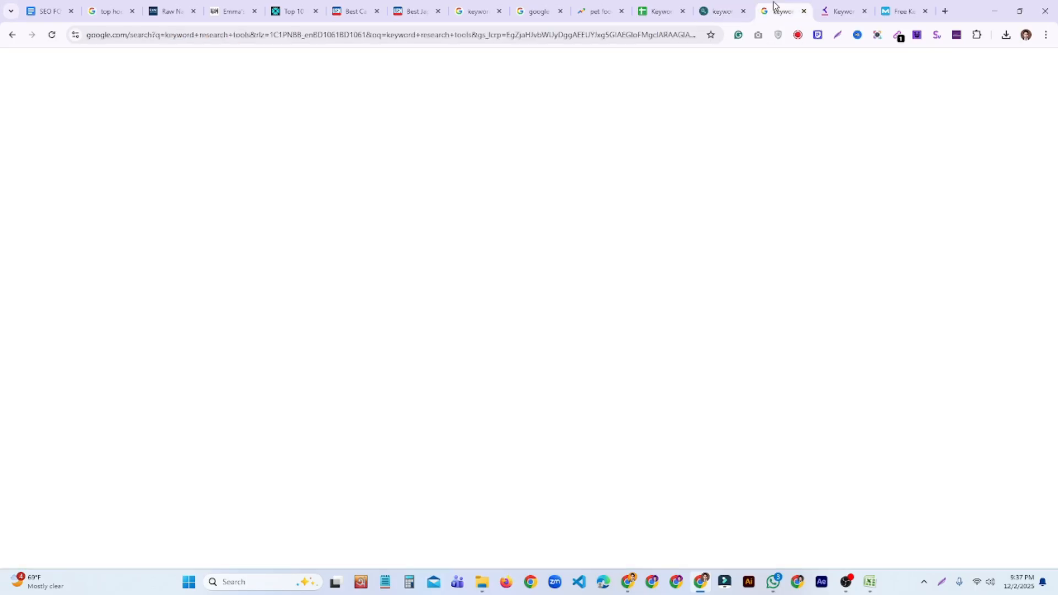
click(825, 16)
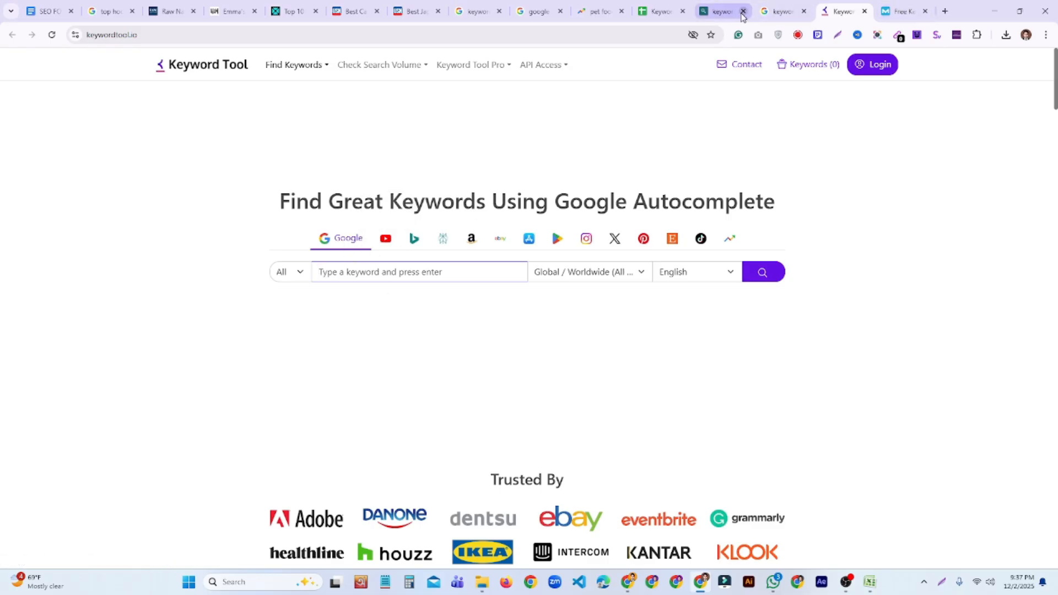
click(723, 11)
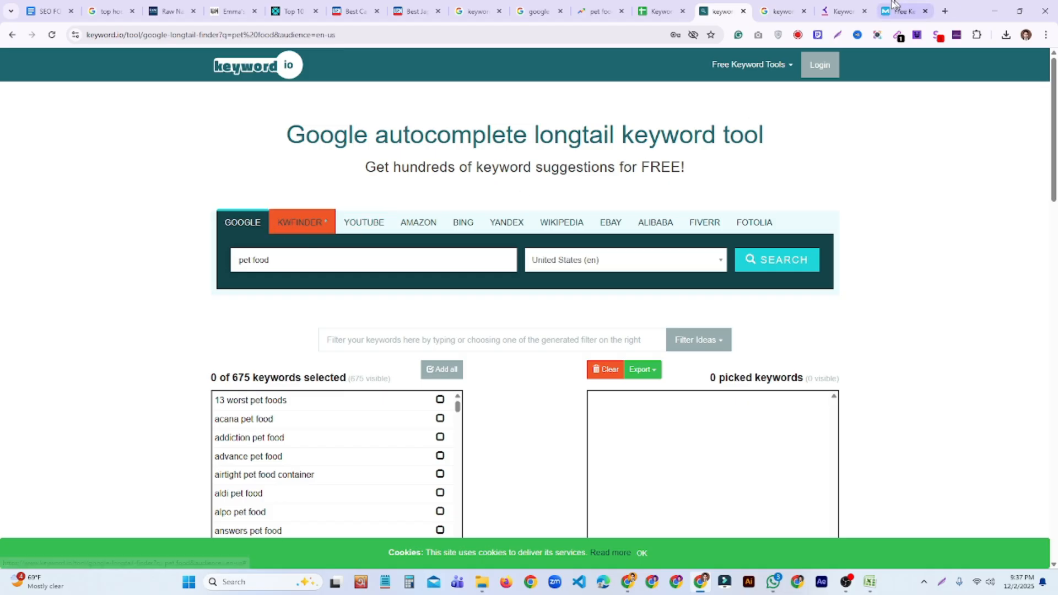
click(844, 11)
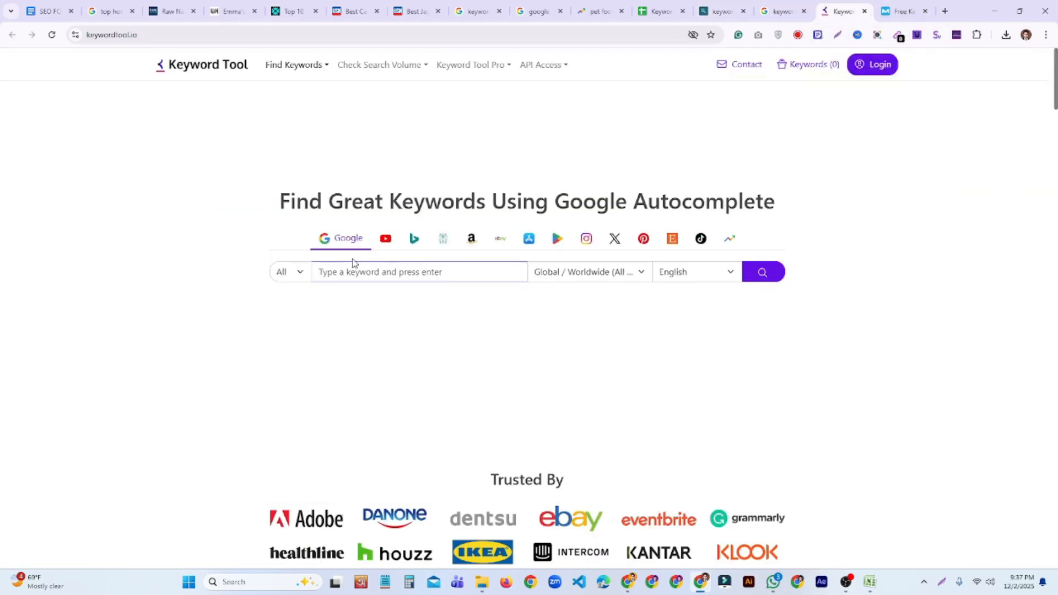
text(pet food)
Step: Set the Keyword Tool search location to United States (Country)
click(633, 278)
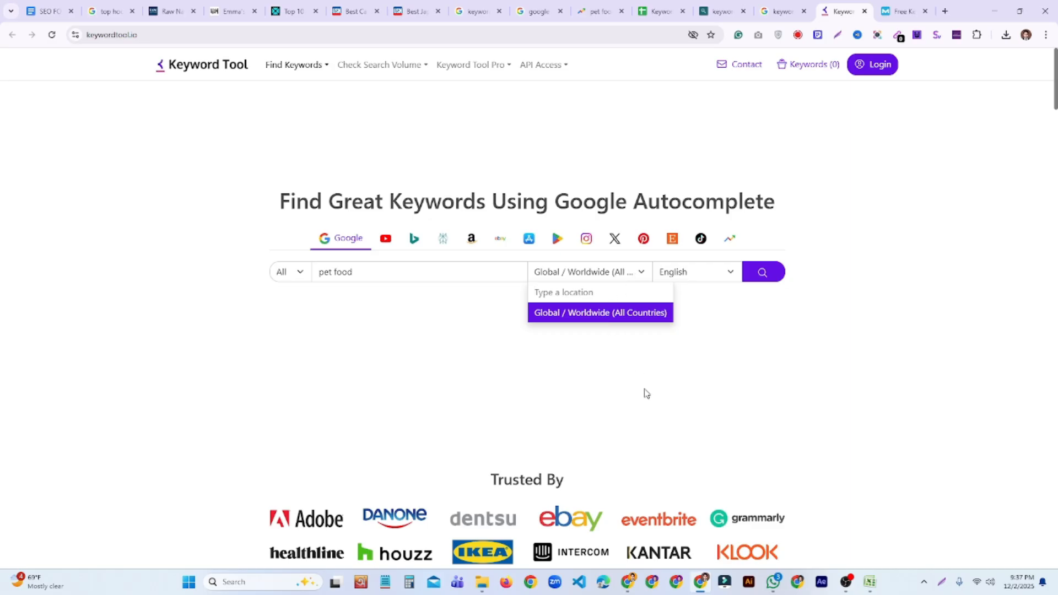
text(united)
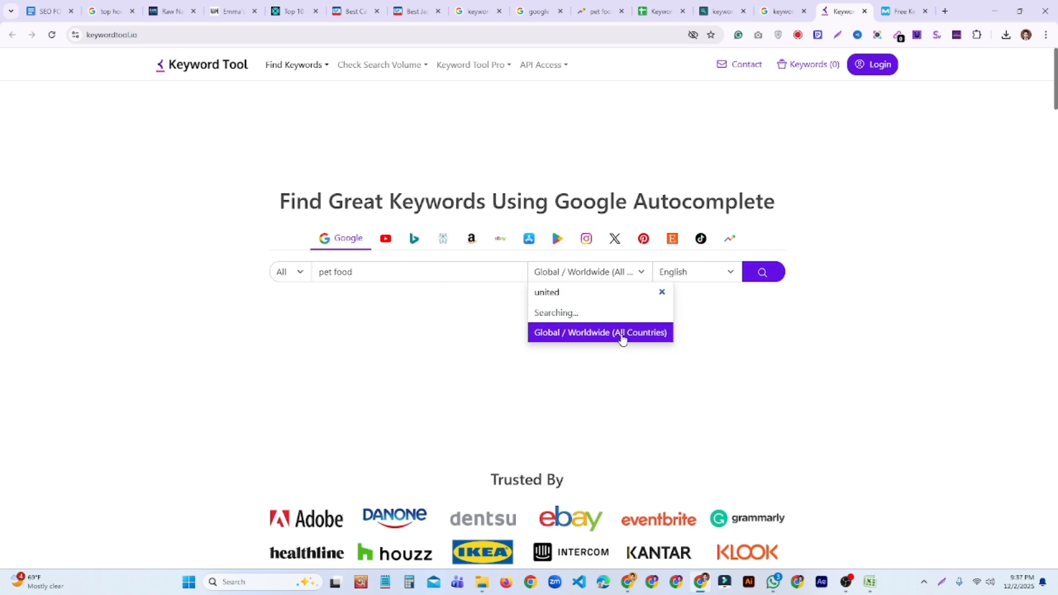
text(a)
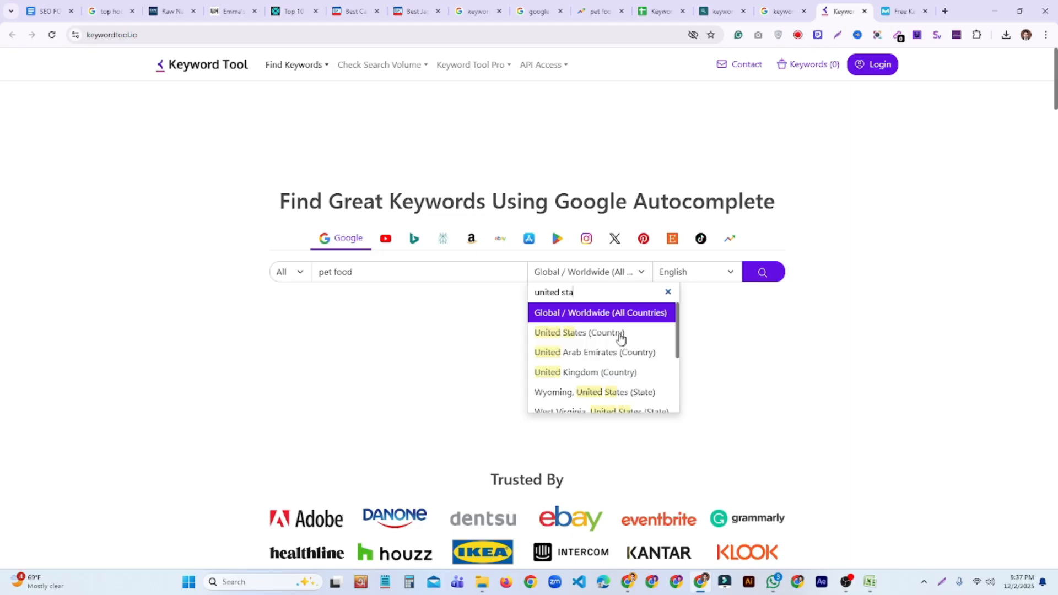
click(604, 334)
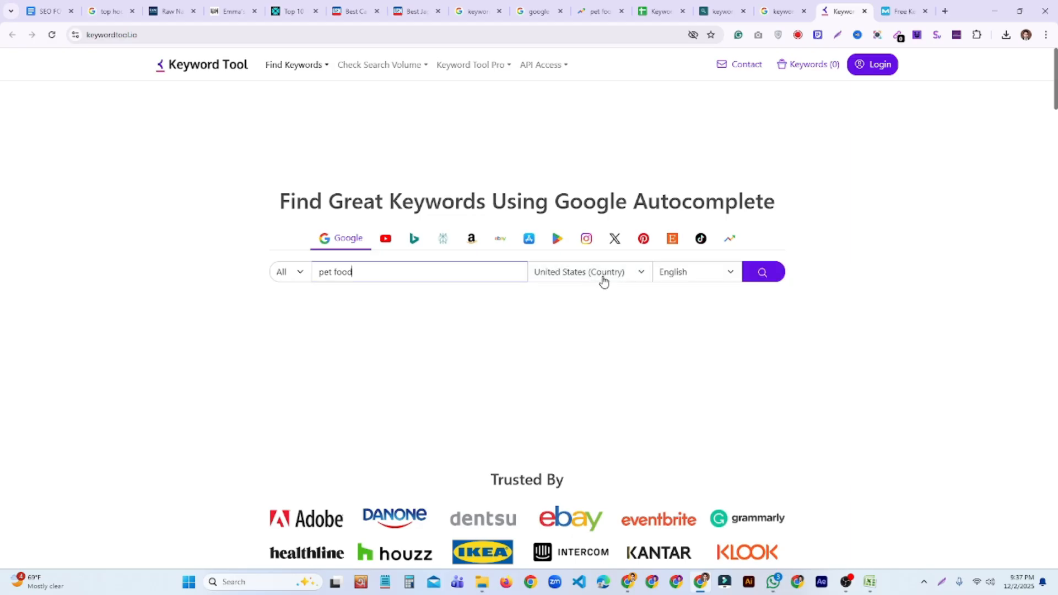
Step: Run the Keyword Tool search for "pet food" and review the keyword suggestions and the summary figures
click(765, 277)
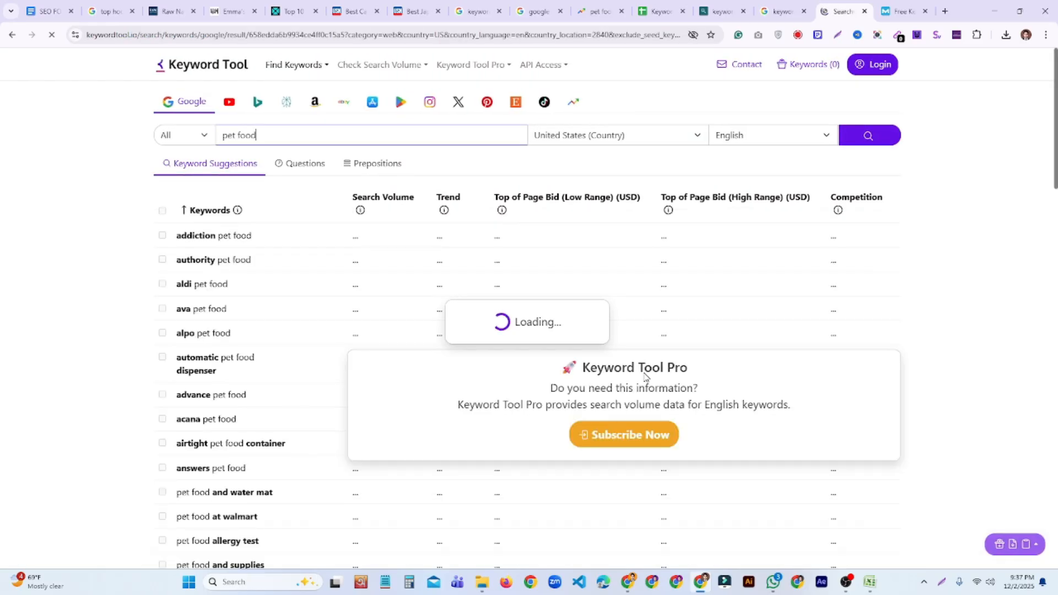
scroll(201, 289, down, 10)
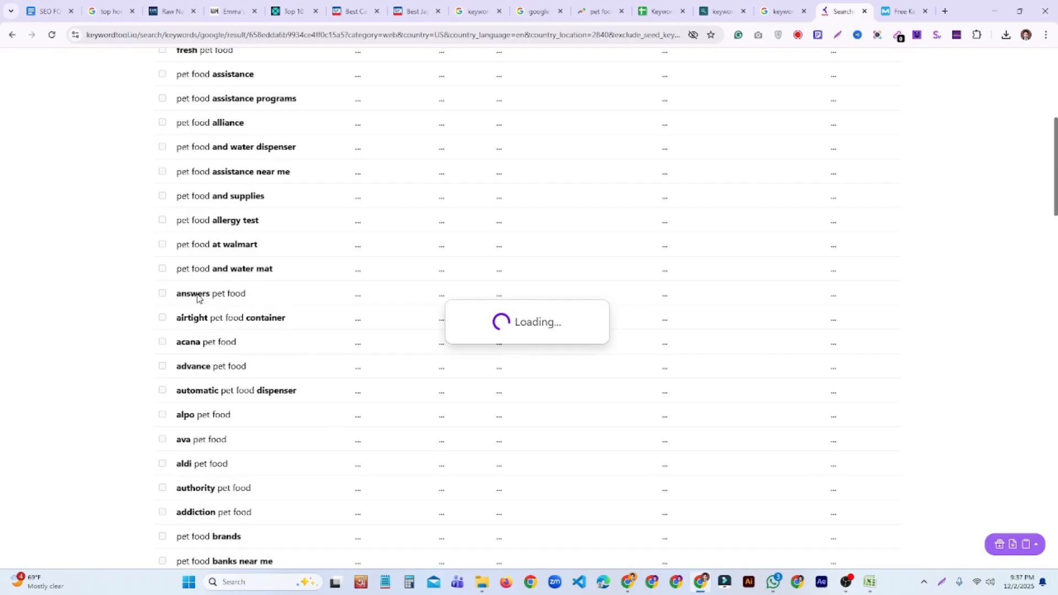
scroll(204, 297, down, 15)
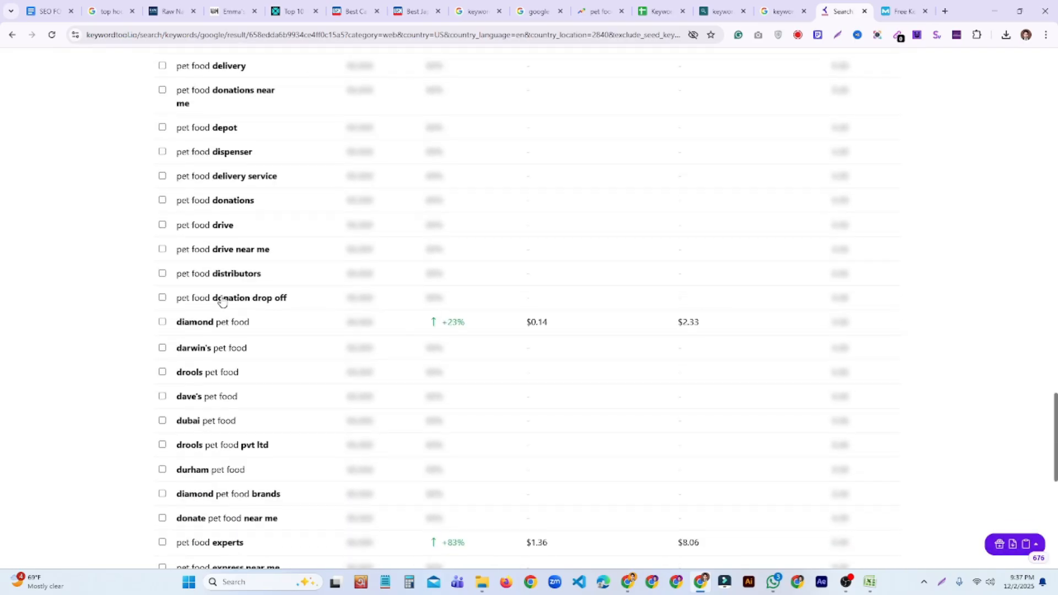
scroll(222, 302, up, 15)
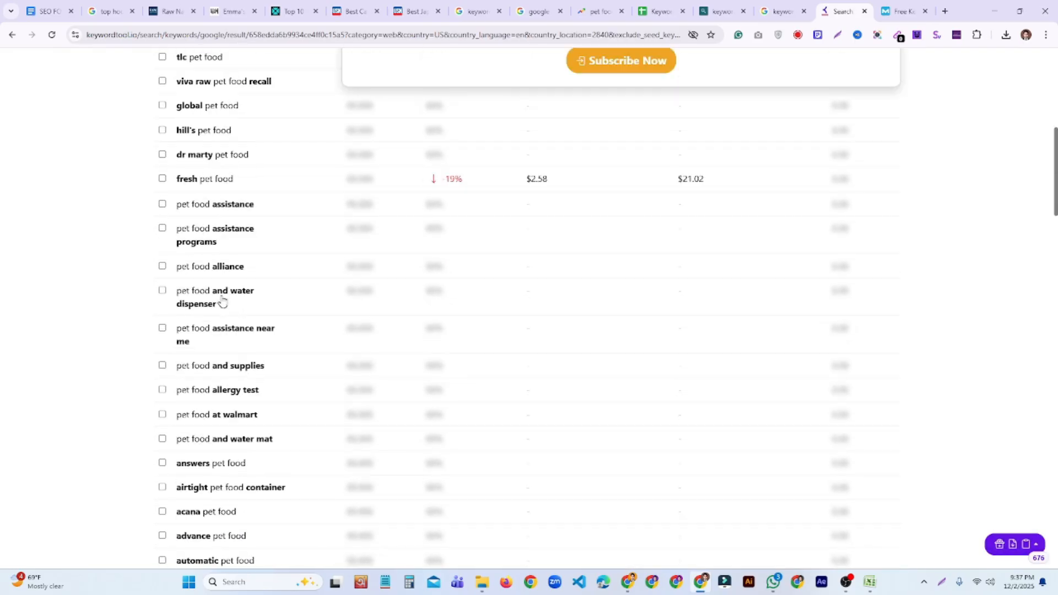
scroll(223, 302, up, 5)
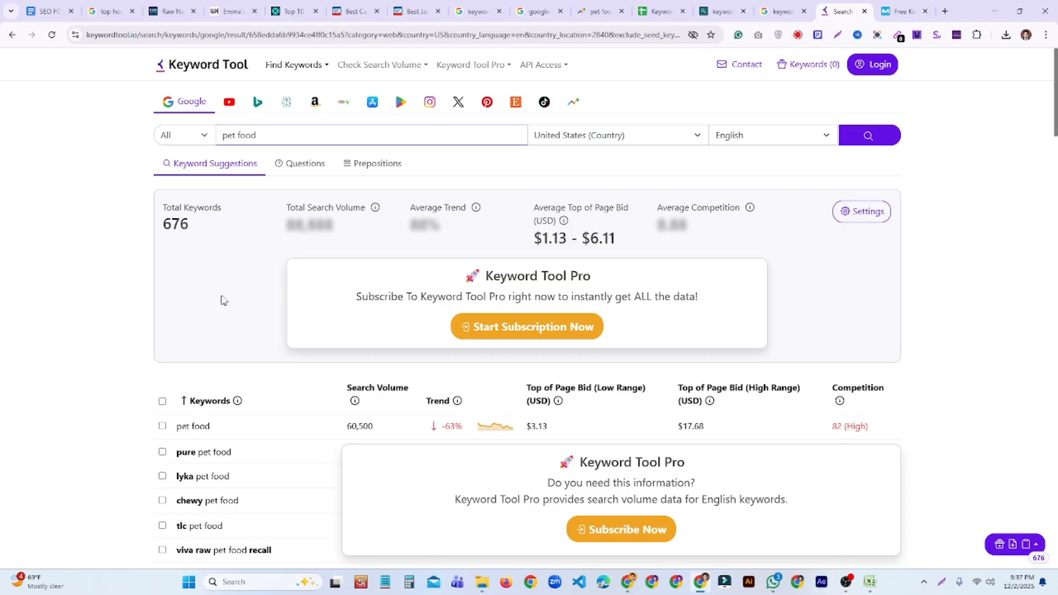
scroll(255, 346, down, 2)
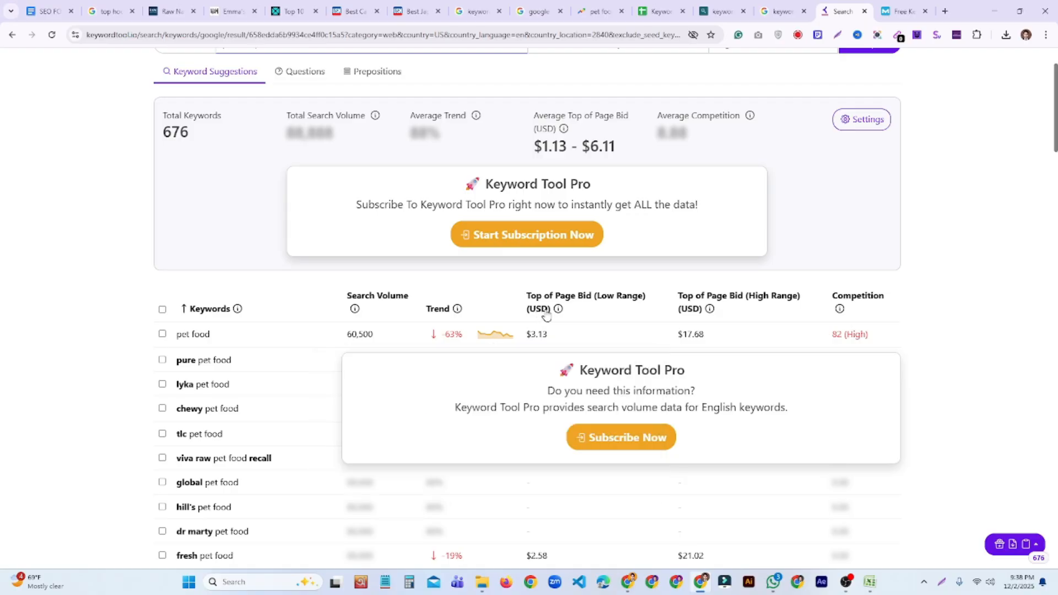
scroll(577, 312, down, 5)
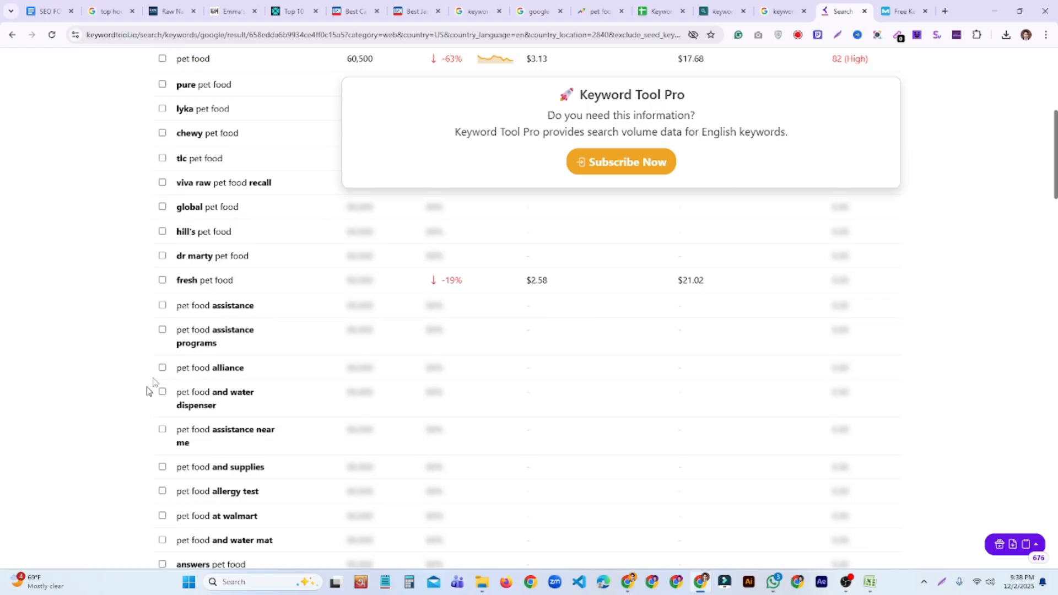
scroll(243, 362, down, 7)
scroll(243, 362, down, 20)
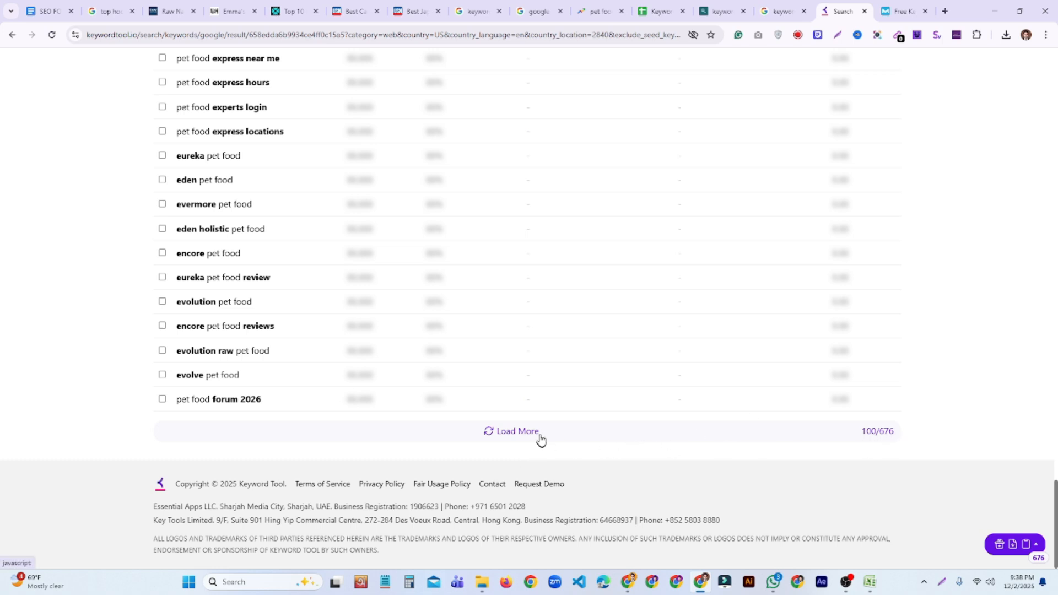
scroll(190, 292, up, 8)
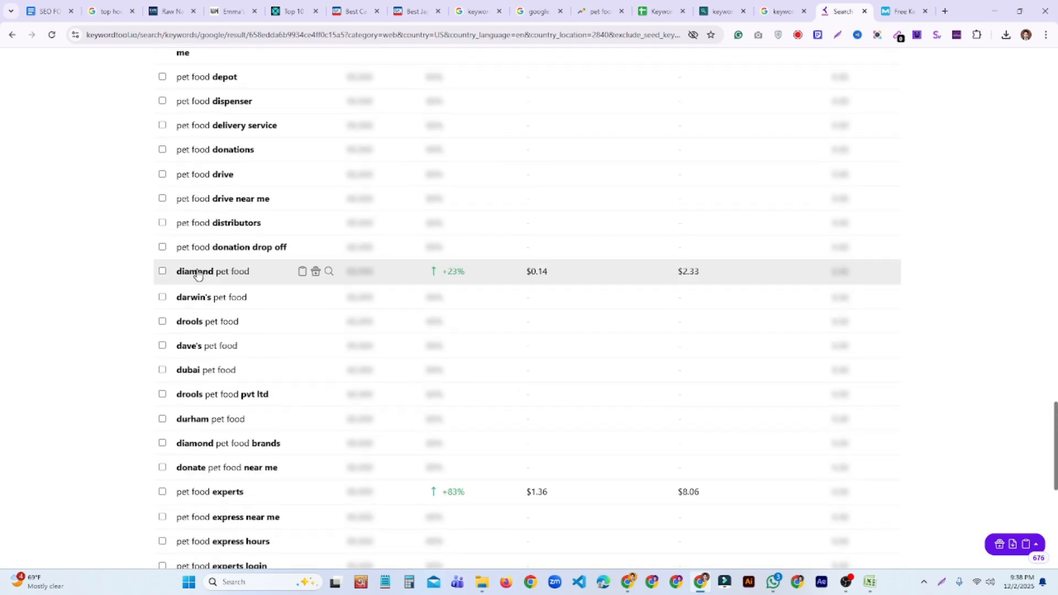
scroll(248, 319, down, 8)
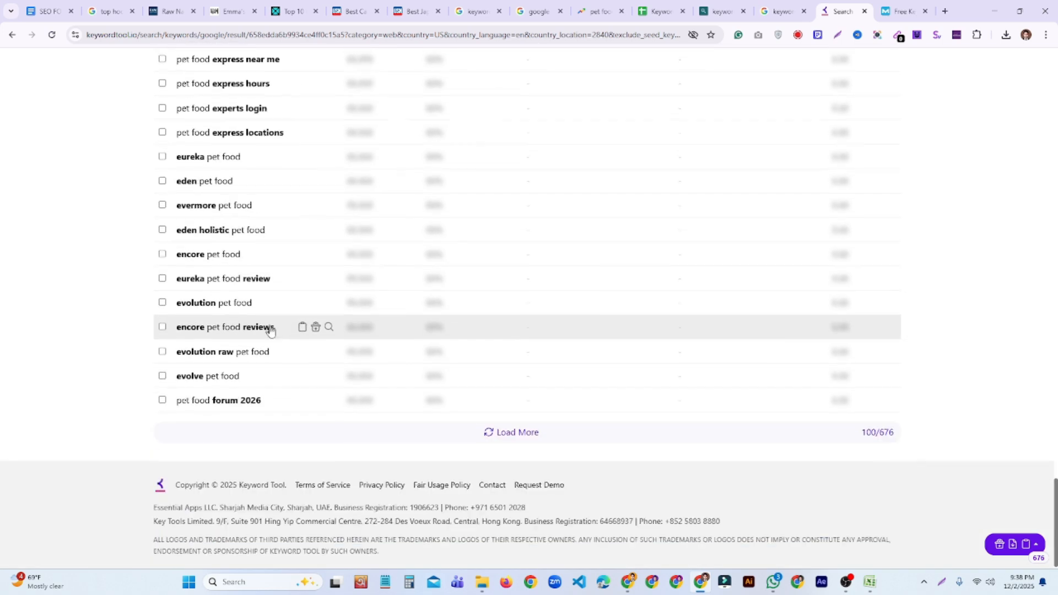
Step: Load three more batches of keyword suggestions in the results list and skim through them
click(497, 436)
scroll(491, 318, down, 20)
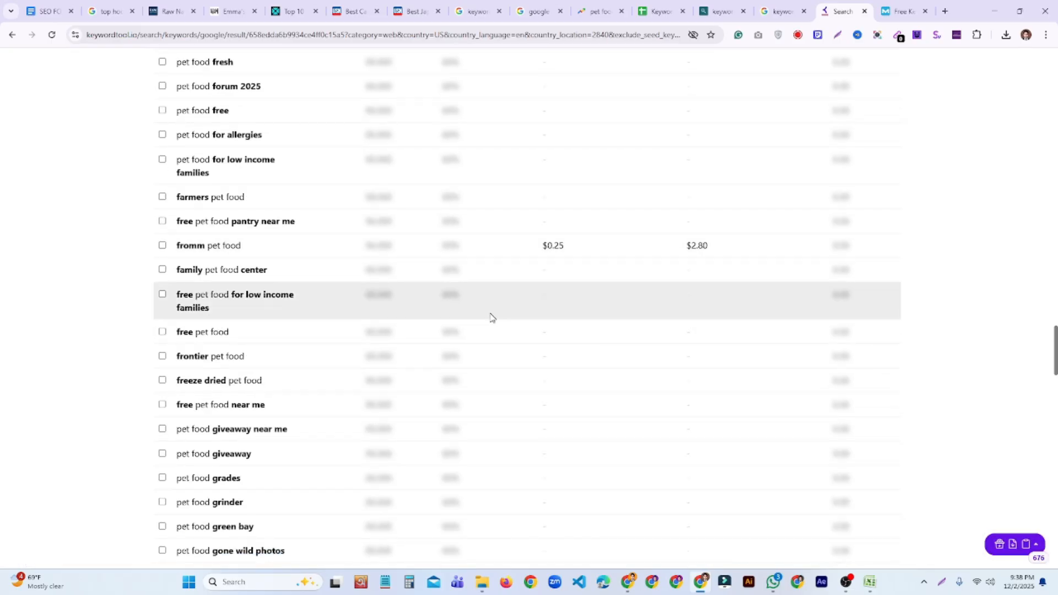
scroll(467, 318, down, 15)
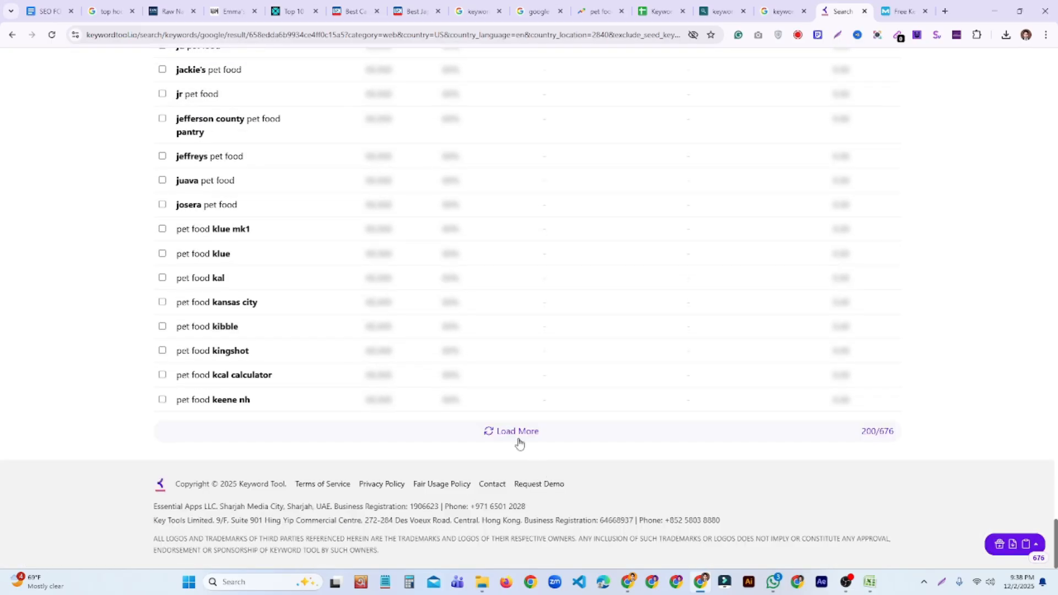
click(506, 434)
scroll(502, 359, down, 20)
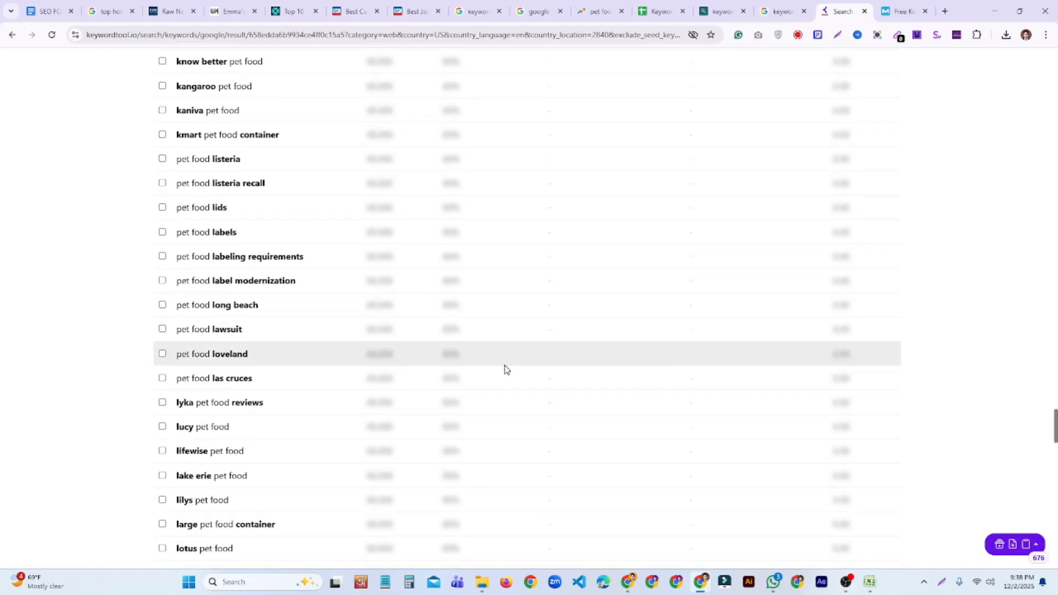
scroll(523, 386, down, 20)
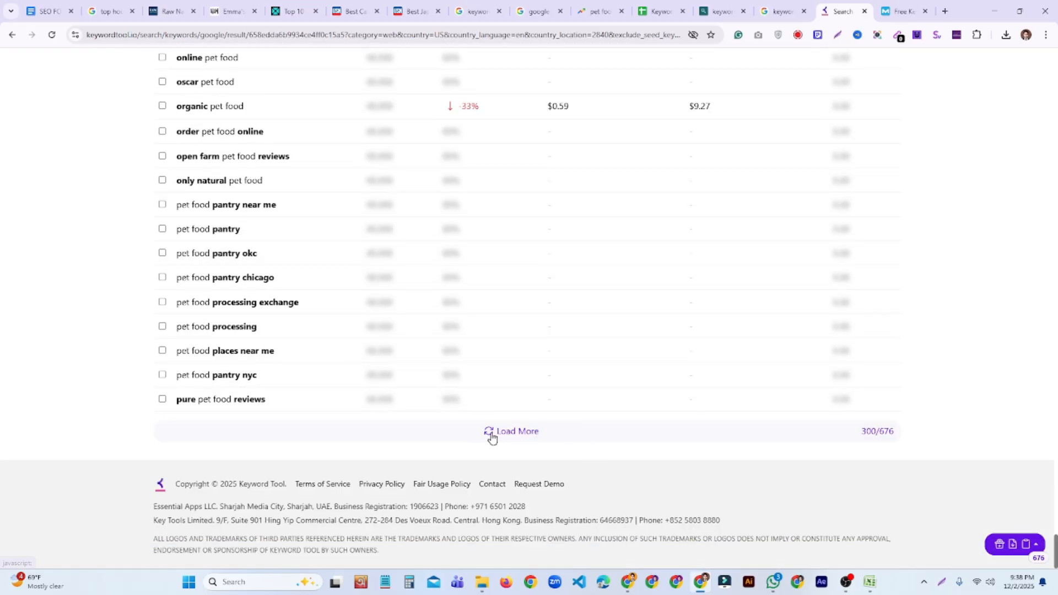
click(493, 436)
scroll(501, 399, down, 15)
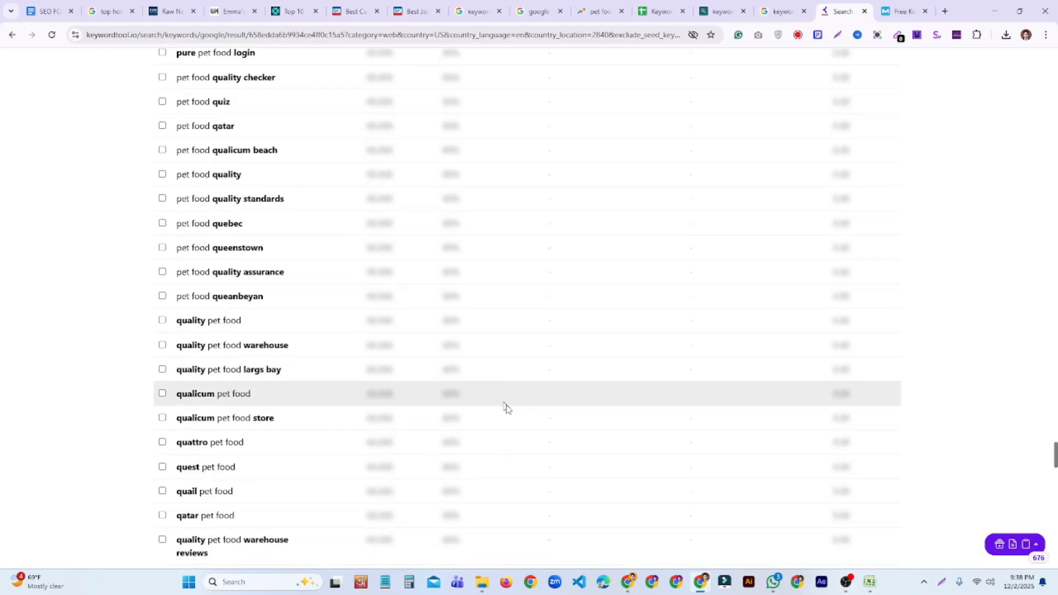
scroll(623, 492, down, 16)
Step: Select all the keyword suggestions in the results table
scroll(430, 408, up, 16)
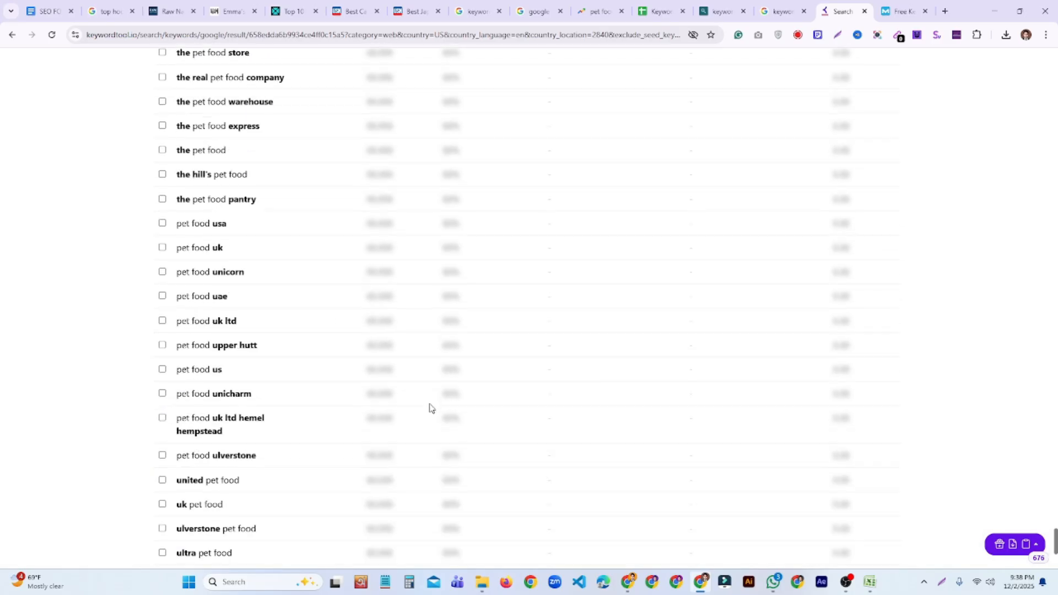
scroll(426, 406, up, 20)
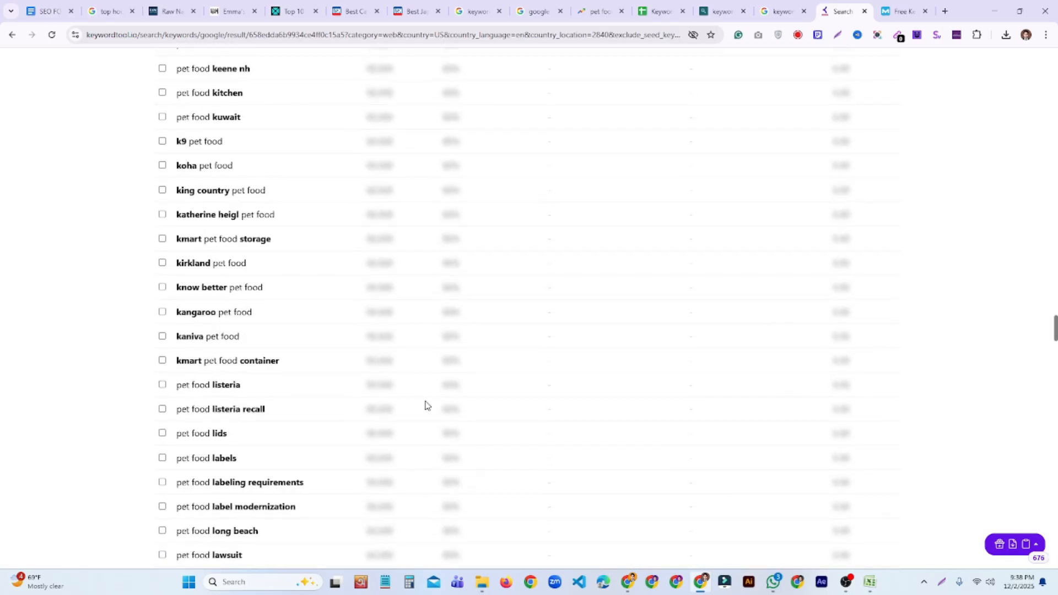
scroll(426, 406, up, 20)
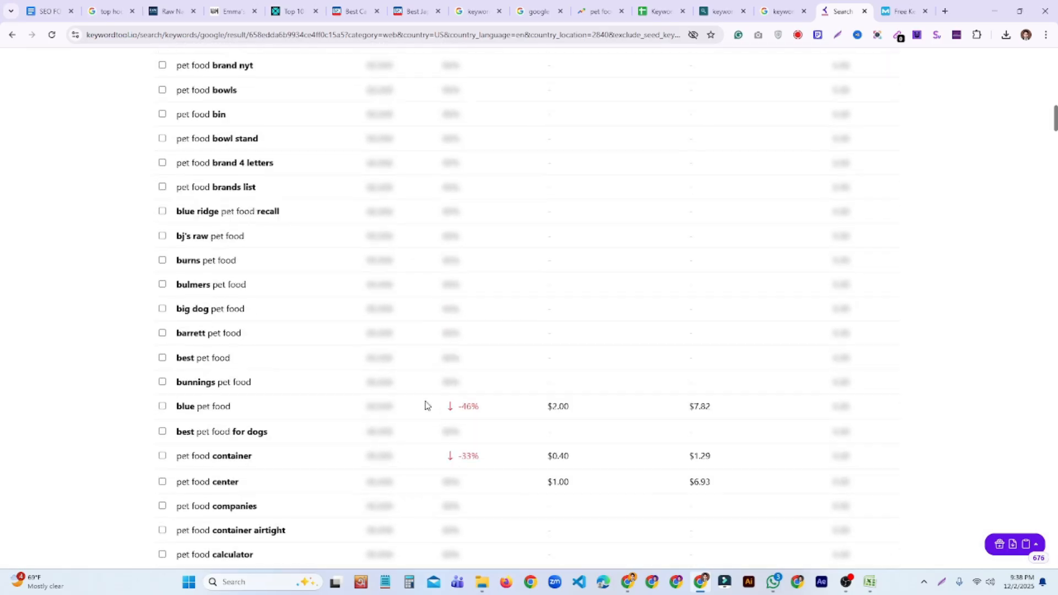
scroll(425, 406, up, 4)
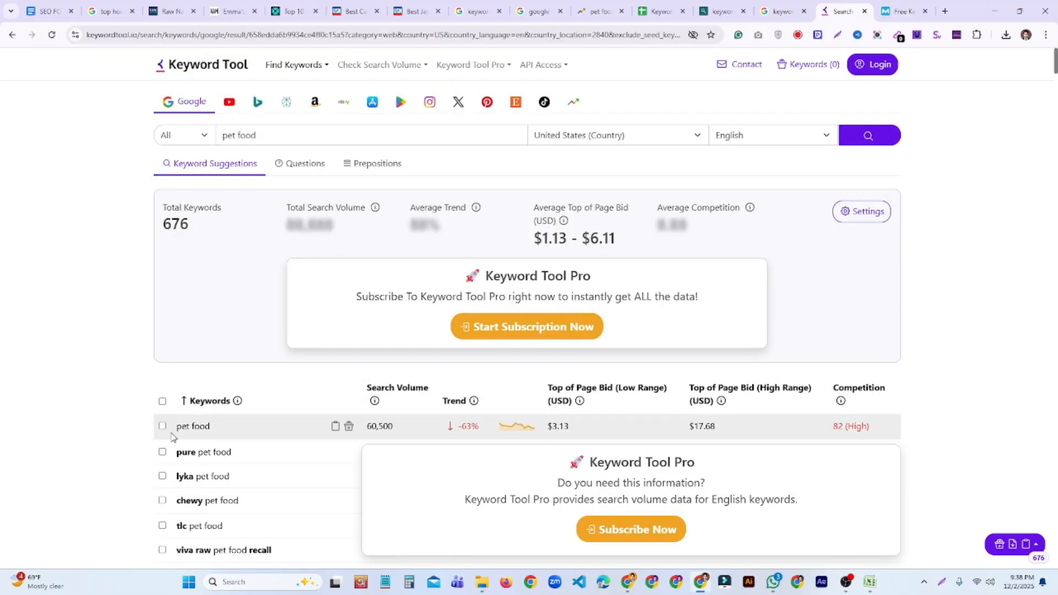
click(163, 403)
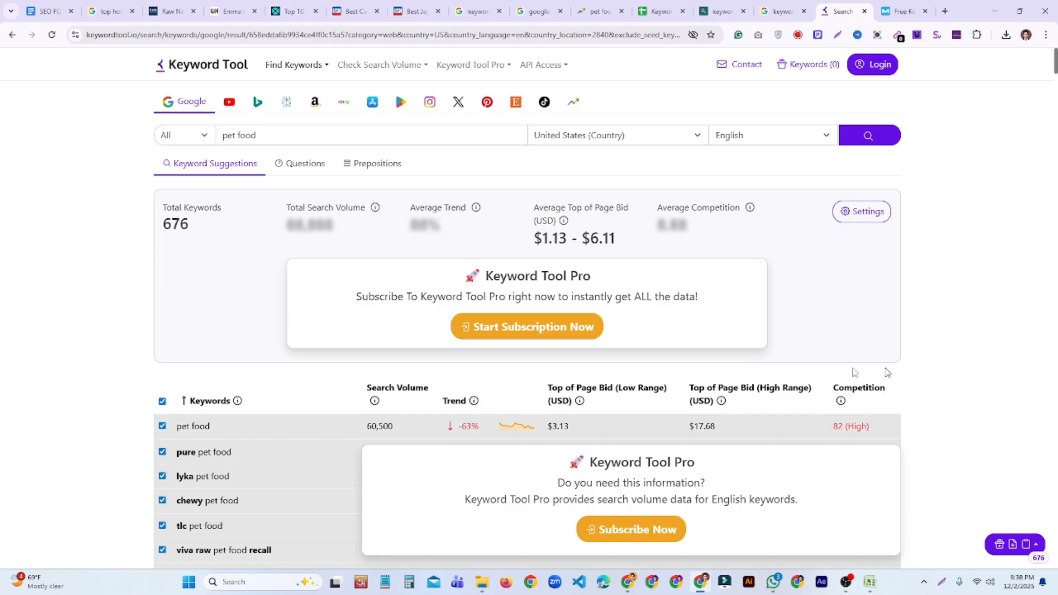
Step: Export the selected keyword suggestions to Excel
scroll(937, 443, down, 3)
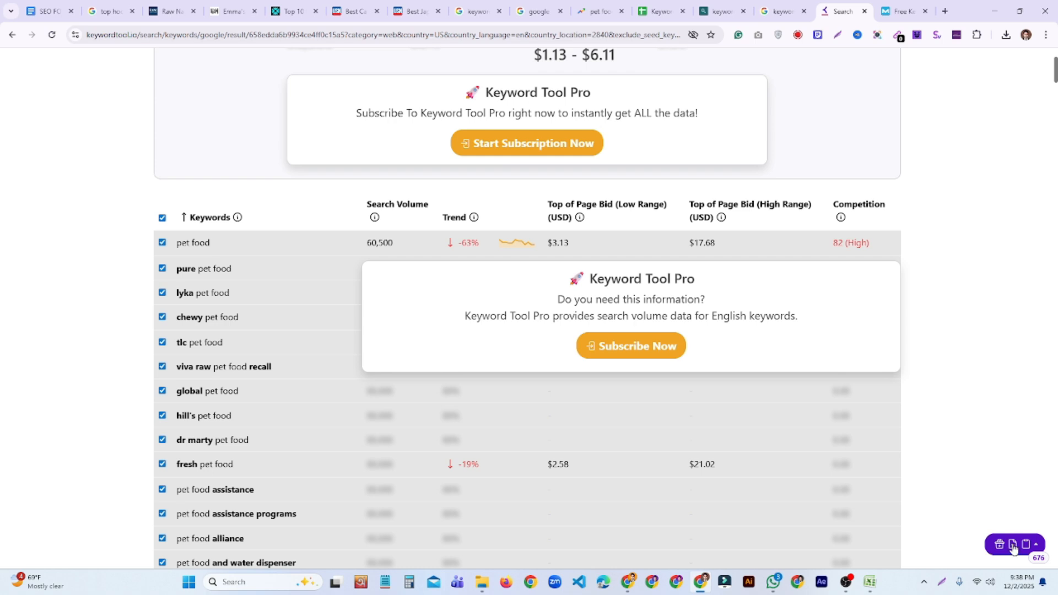
scroll(343, 364, up, 3)
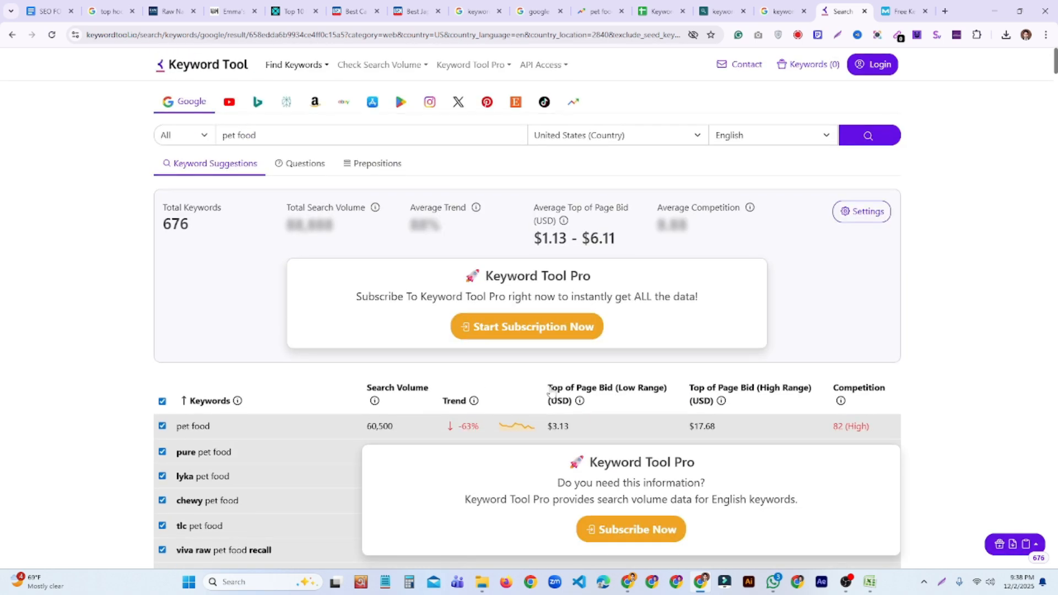
scroll(548, 393, down, 6)
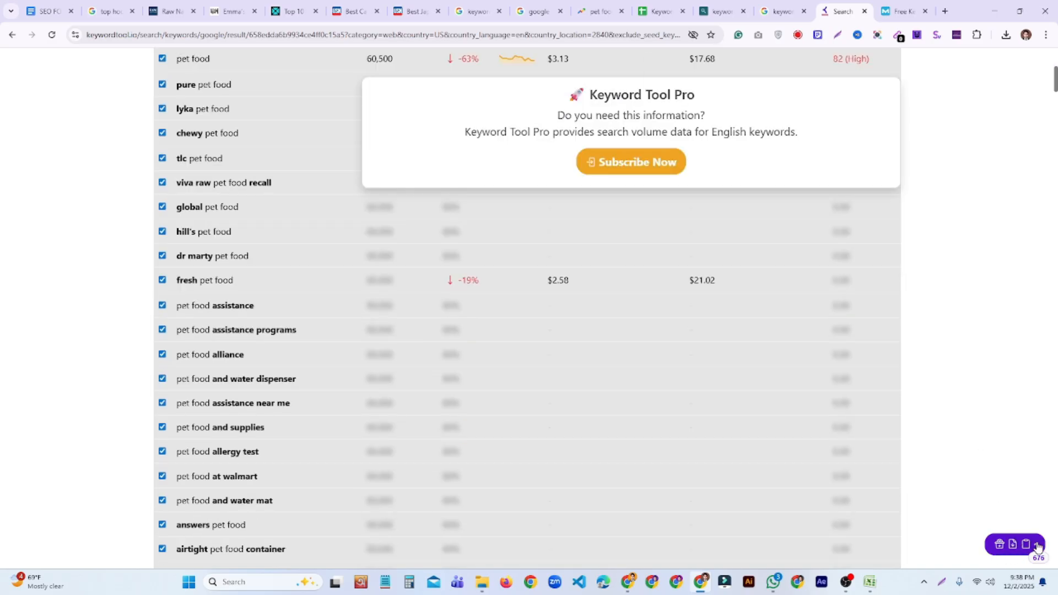
click(1038, 547)
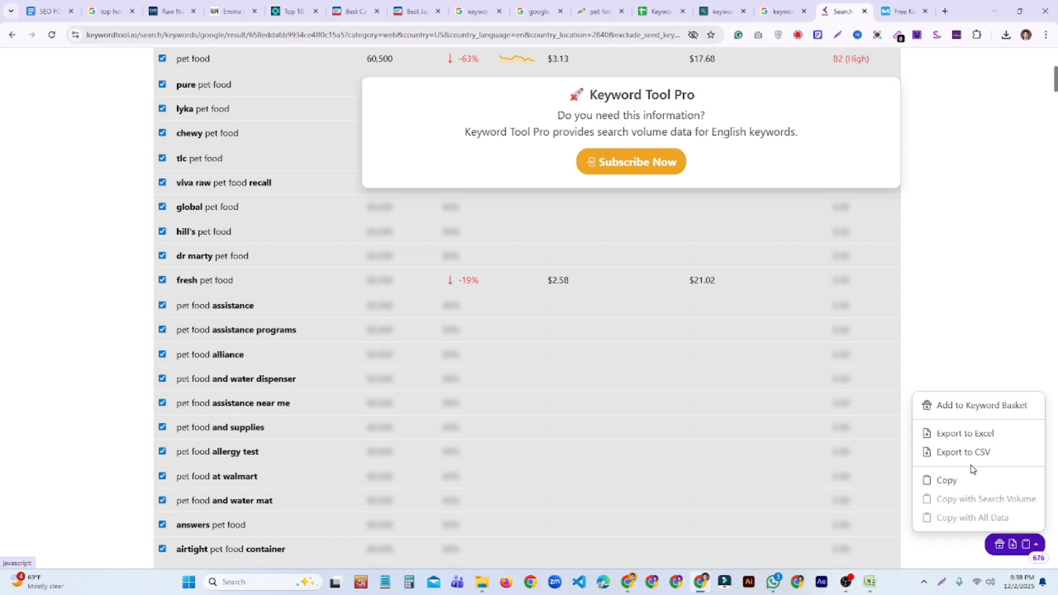
click(1000, 439)
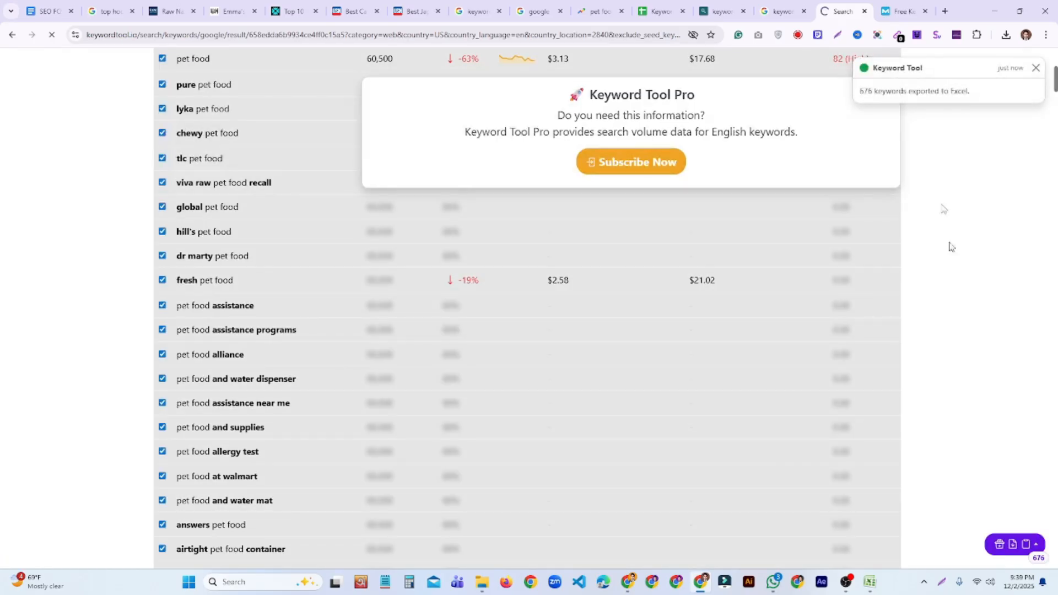
Step: Open the downloaded Keyword Tool export in Excel and widen columns A, B and C
click(1007, 35)
click(999, 62)
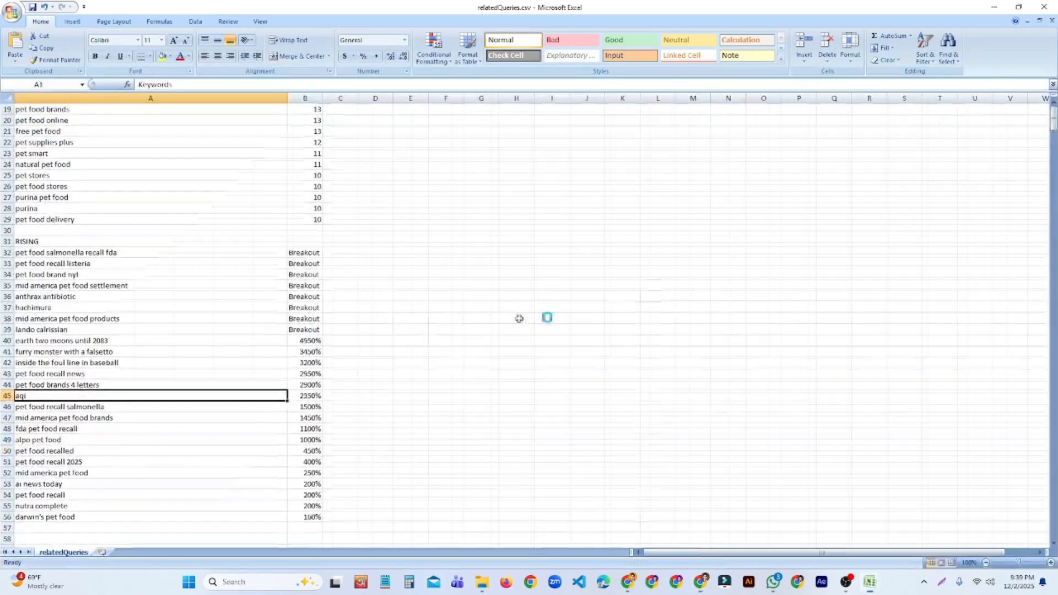
drag(53, 96, 272, 96)
click(476, 274)
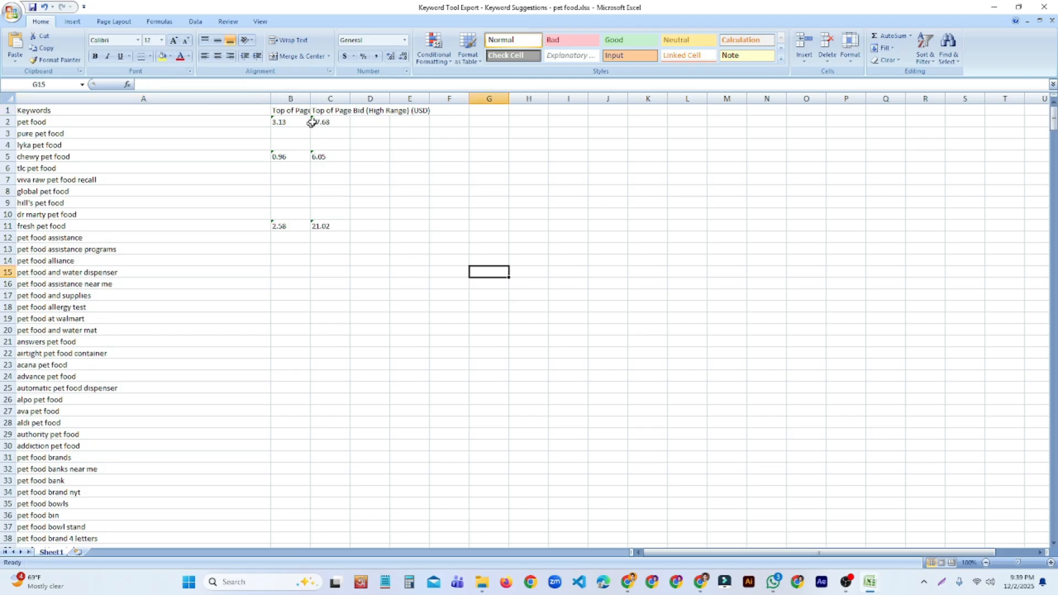
drag(309, 104, 457, 137)
click(292, 279)
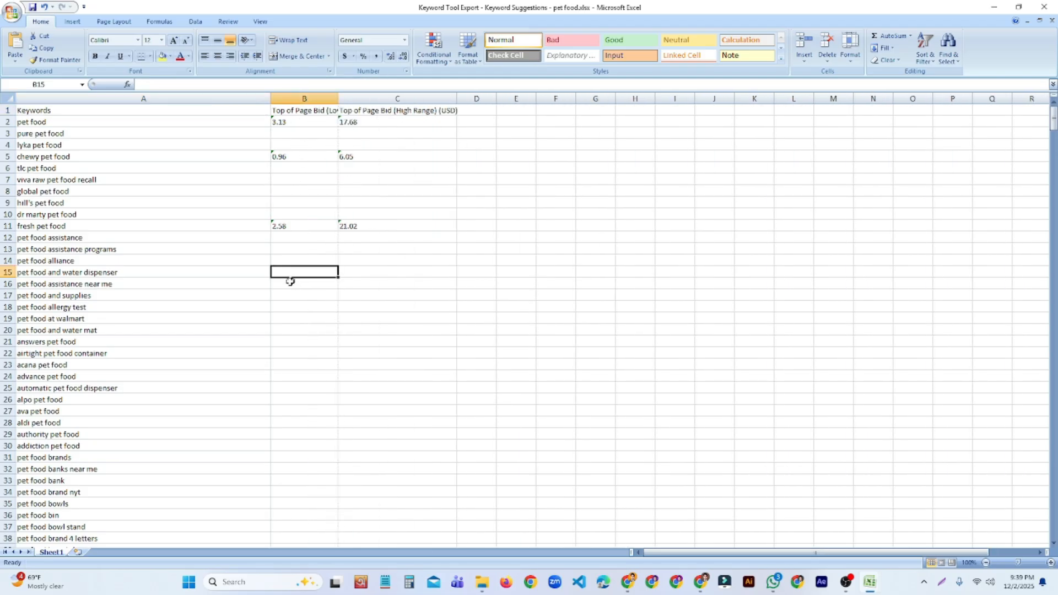
Step: Set the font size of all the exported keyword data to 20
click(211, 335)
click(240, 221)
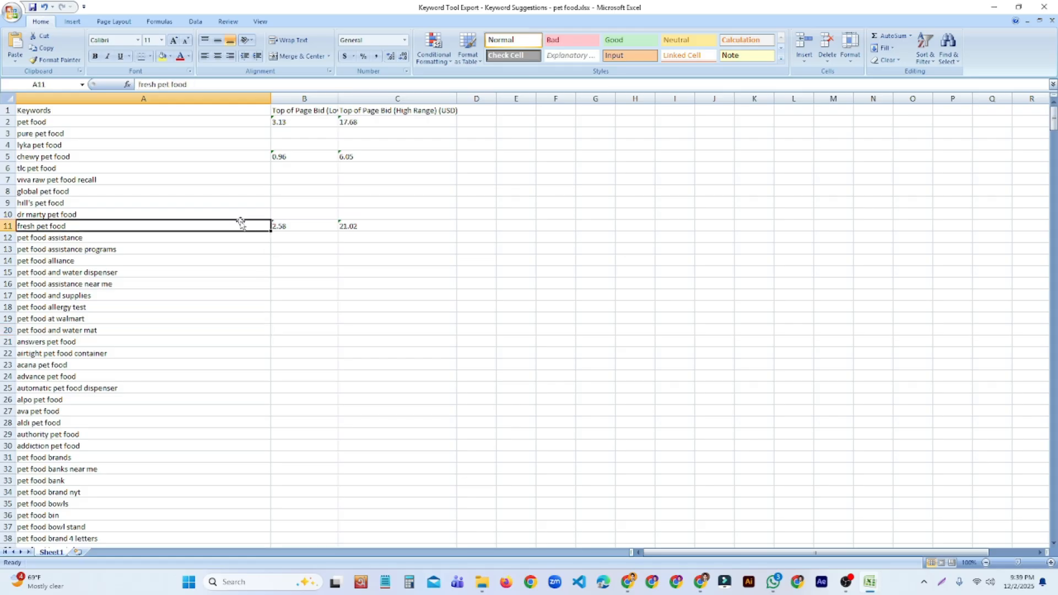
key(ctrl+a)
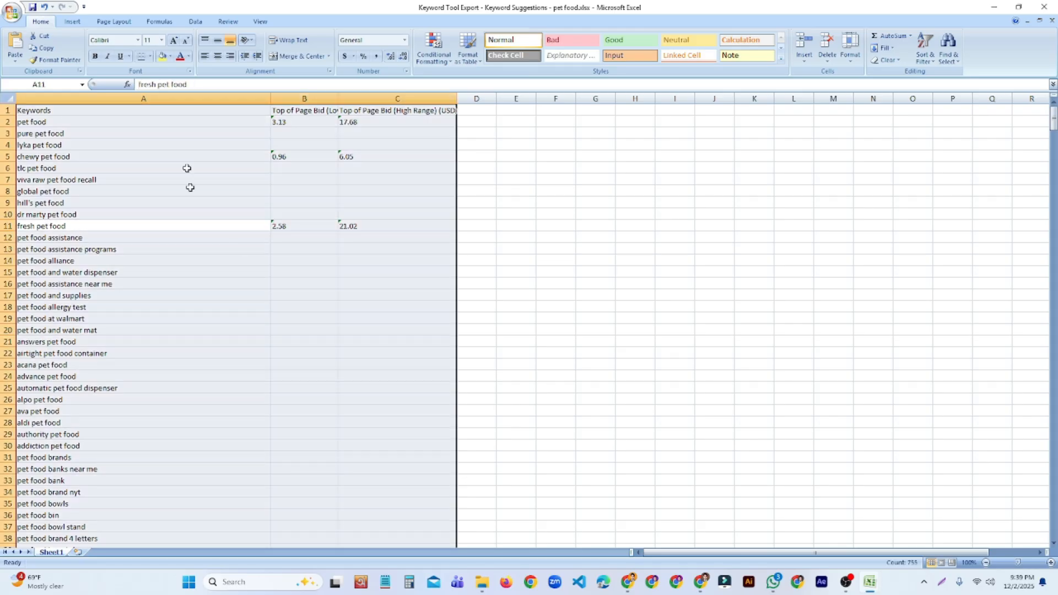
click(162, 40)
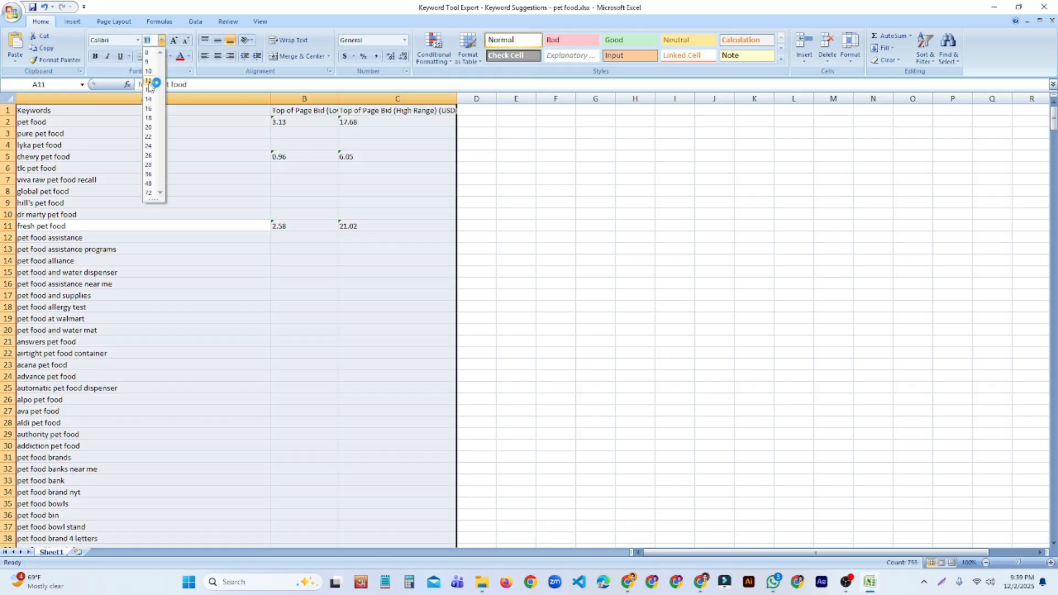
click(151, 128)
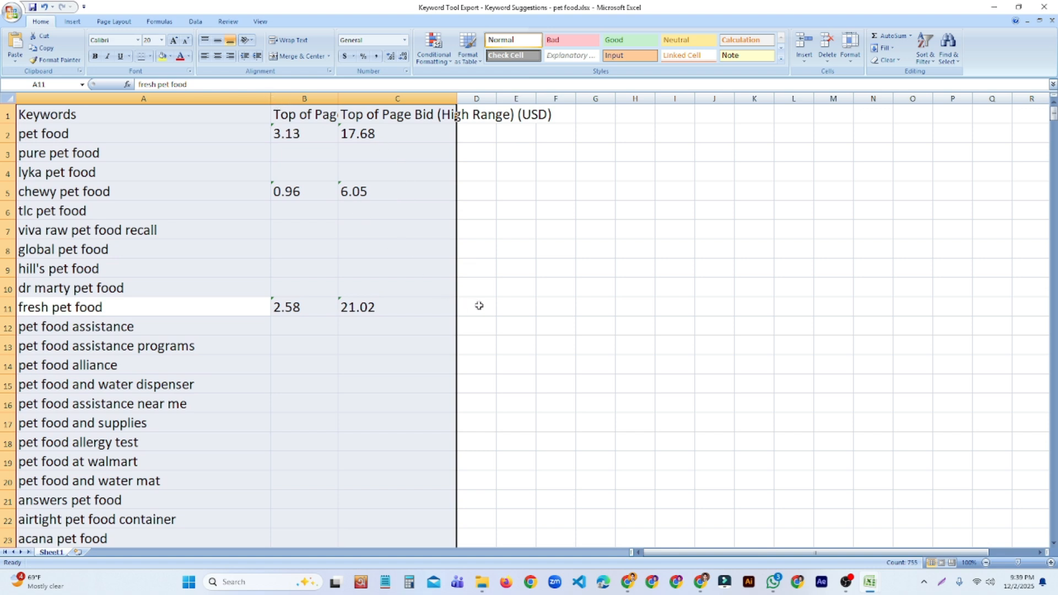
click(543, 205)
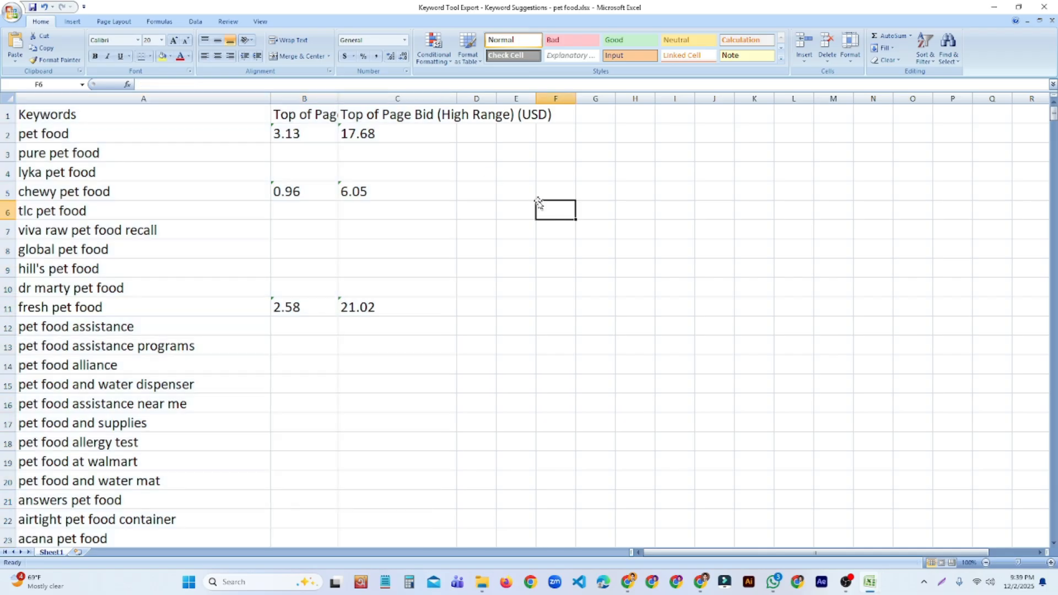
Step: Widen the Top of Page Bid (Low Range) column further and look over the first keywords in column A
drag(335, 100, 422, 124)
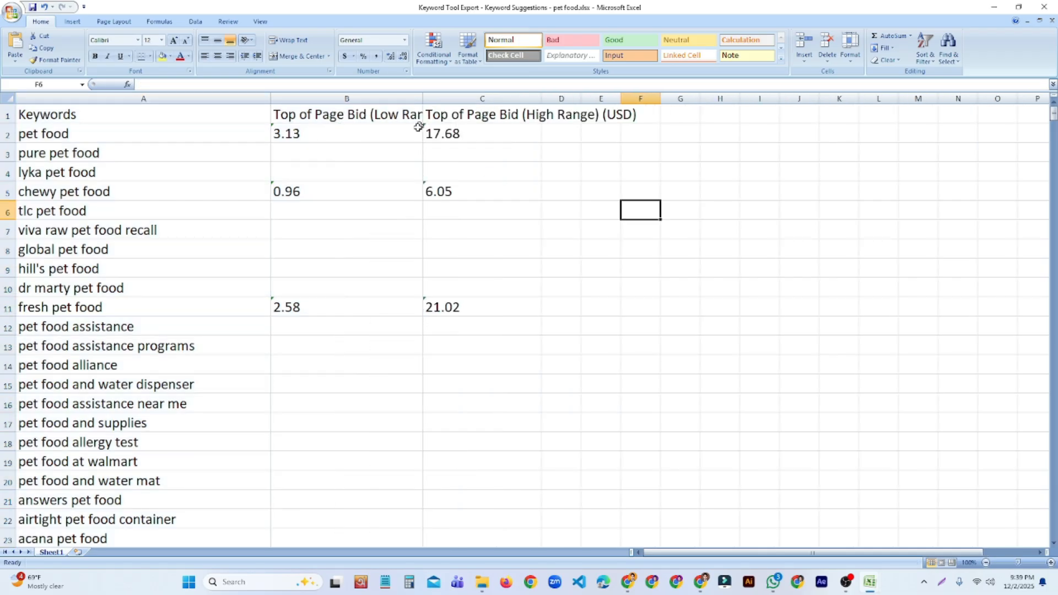
click(113, 148)
click(102, 131)
click(92, 168)
click(94, 155)
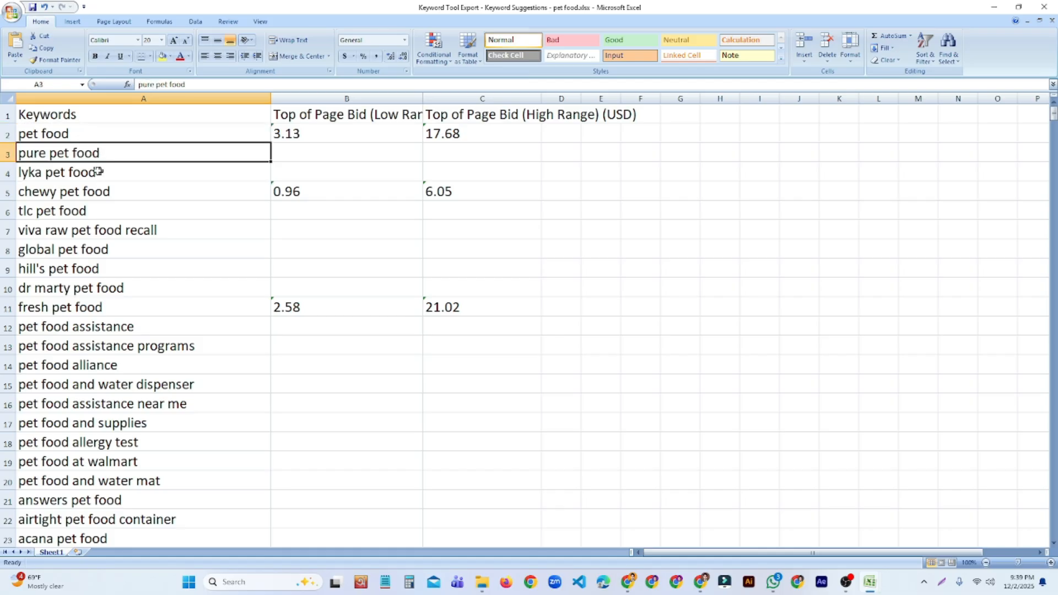
Step: Clear the keywords "lyka pet food" and "chewy pet food" from cells A4 and A5
click(89, 173)
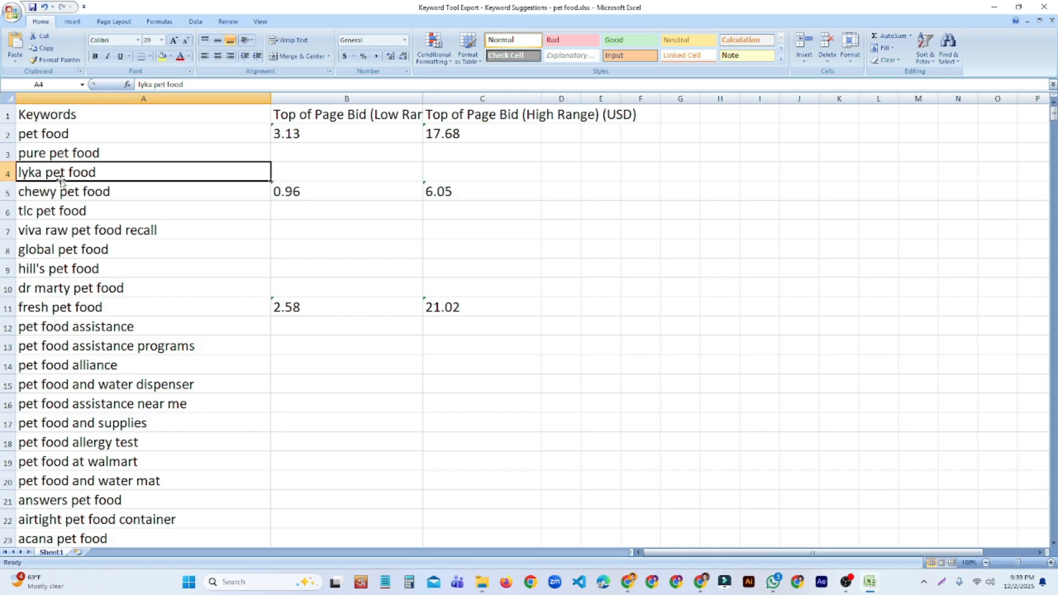
click(91, 205)
click(93, 174)
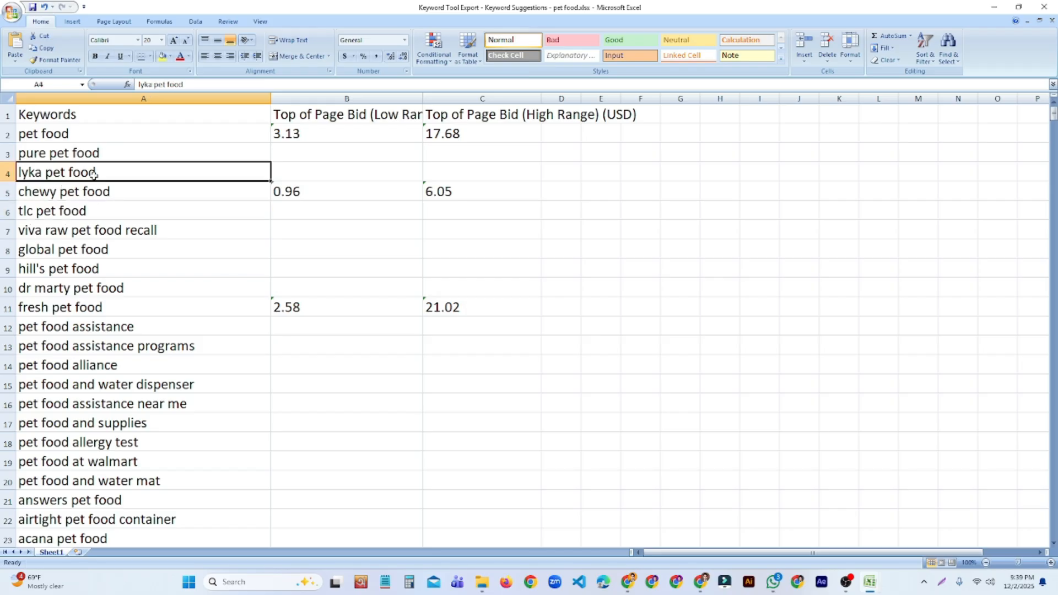
key(BackSpace)
click(118, 192)
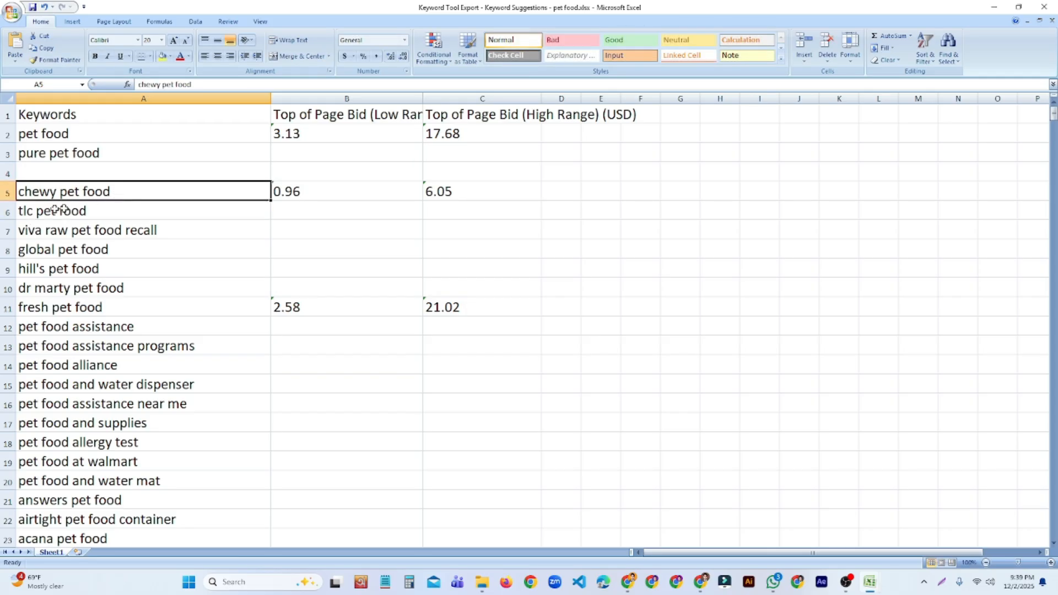
key(BackSpace)
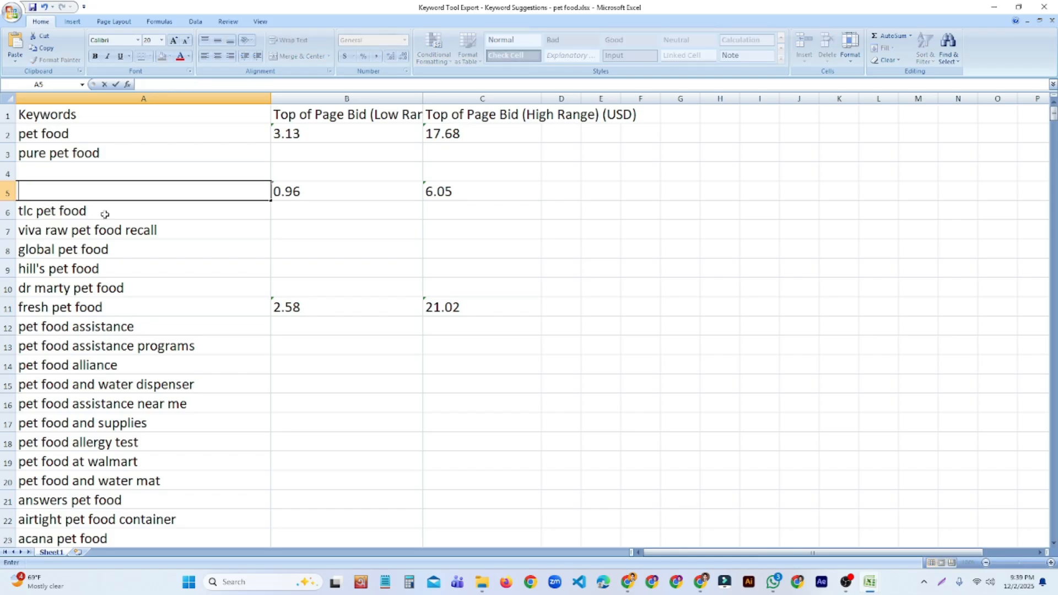
Step: Clear the keywords "tlc pet food" and "viva raw pet food recall" from cells A6 and A7
click(87, 208)
key(BackSpace)
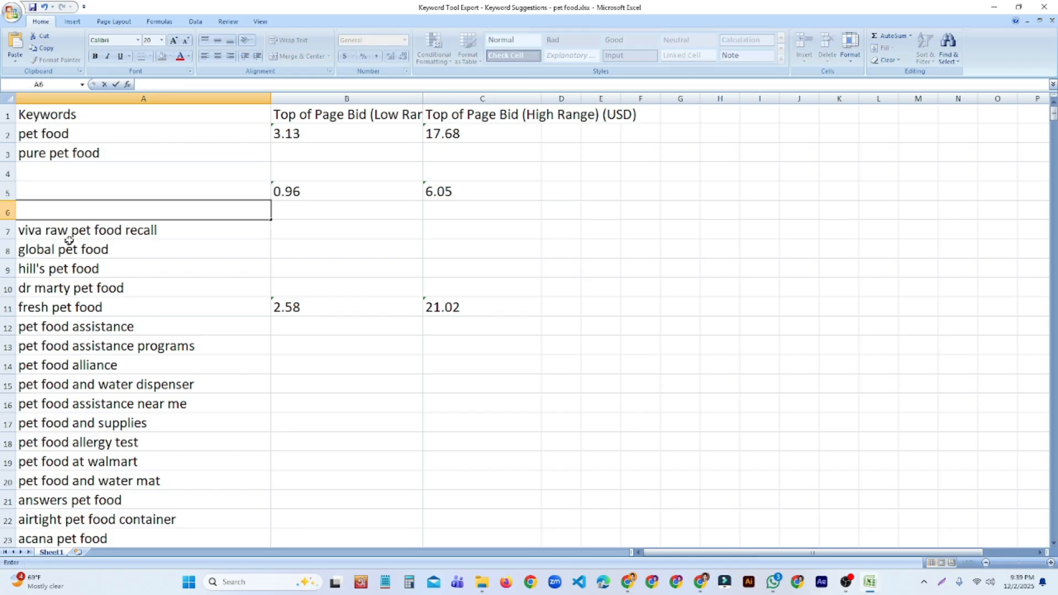
click(117, 234)
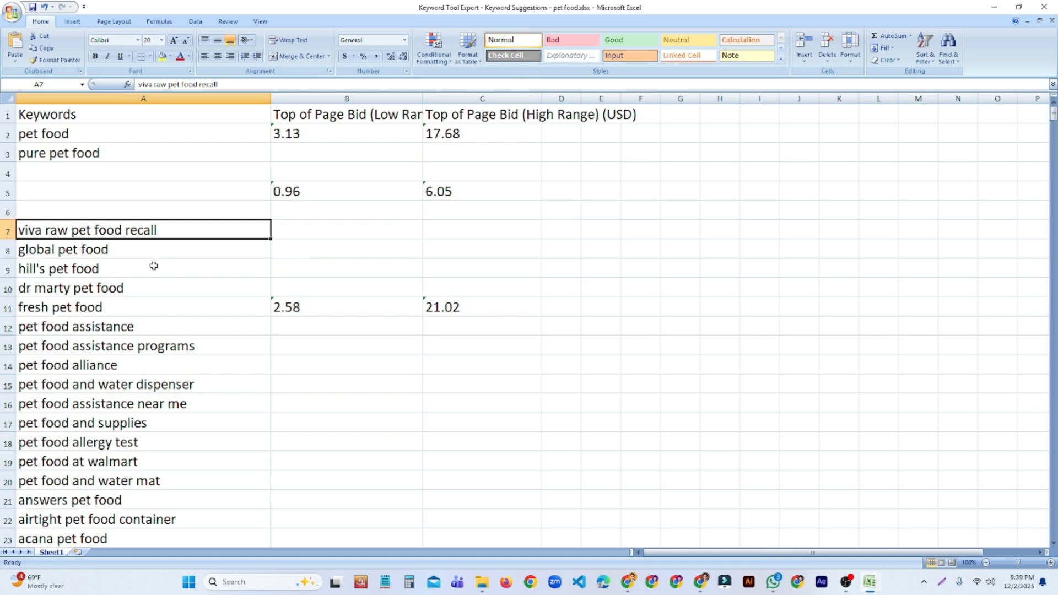
click(148, 249)
click(157, 234)
key(Delete)
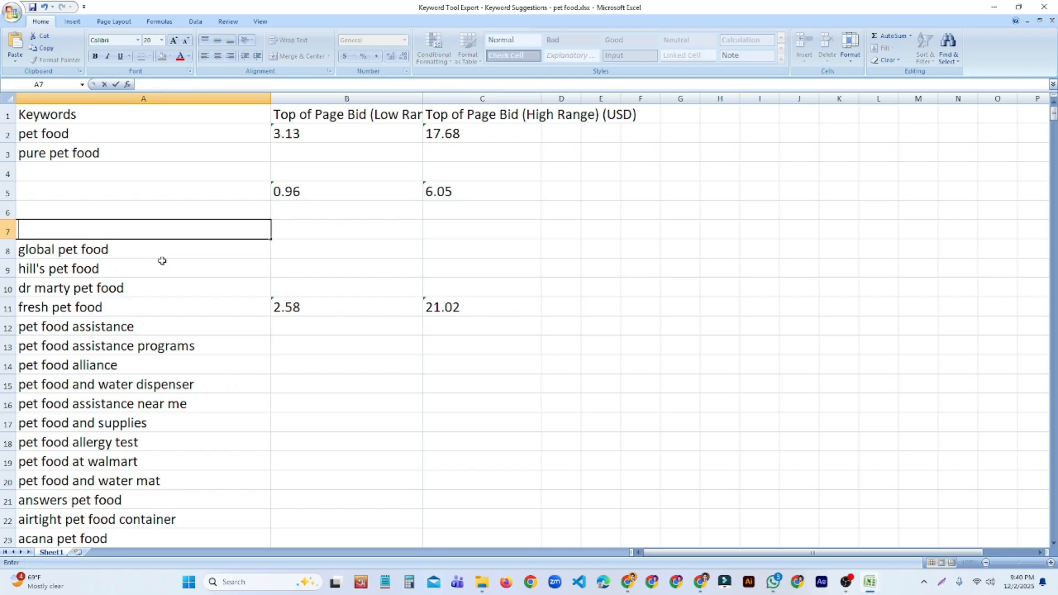
Step: Clear the brand keywords "hill's pet food" and "dr marty pet food" from cells A9 and A10, keeping "global pet food"
click(113, 251)
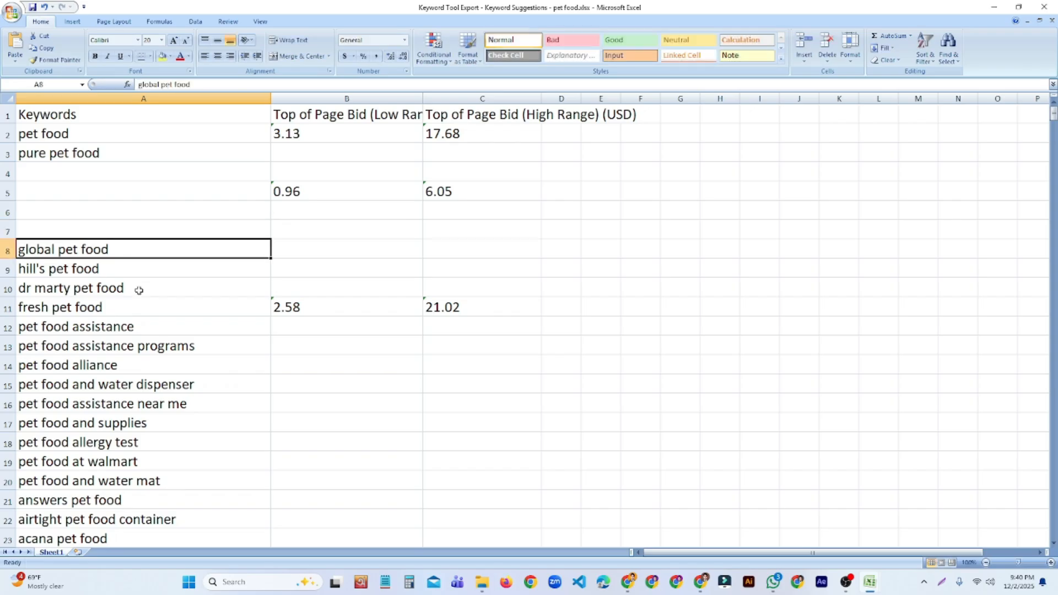
click(83, 265)
click(113, 248)
click(112, 266)
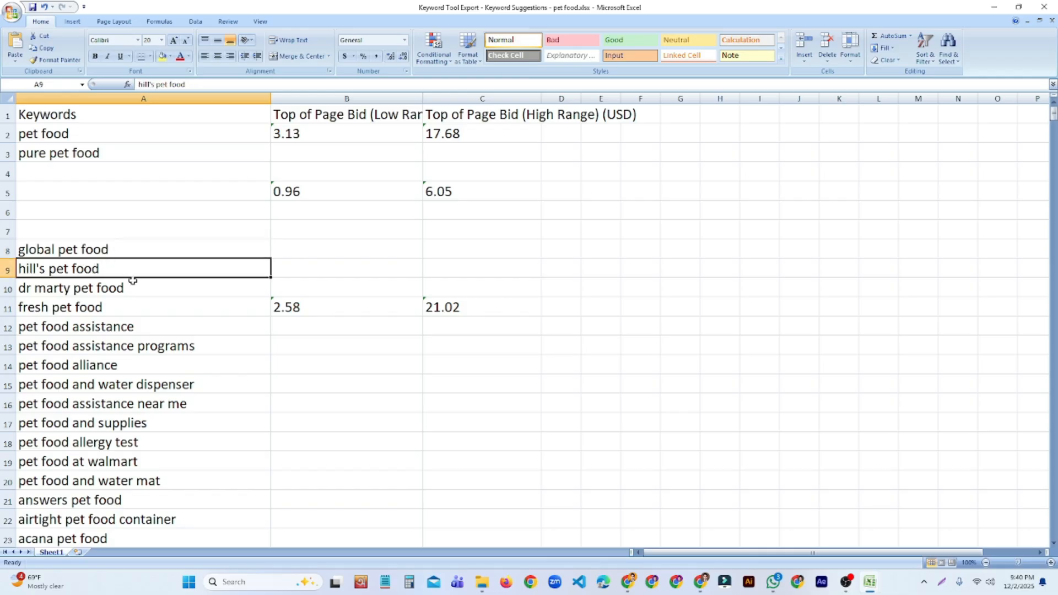
key(Delete)
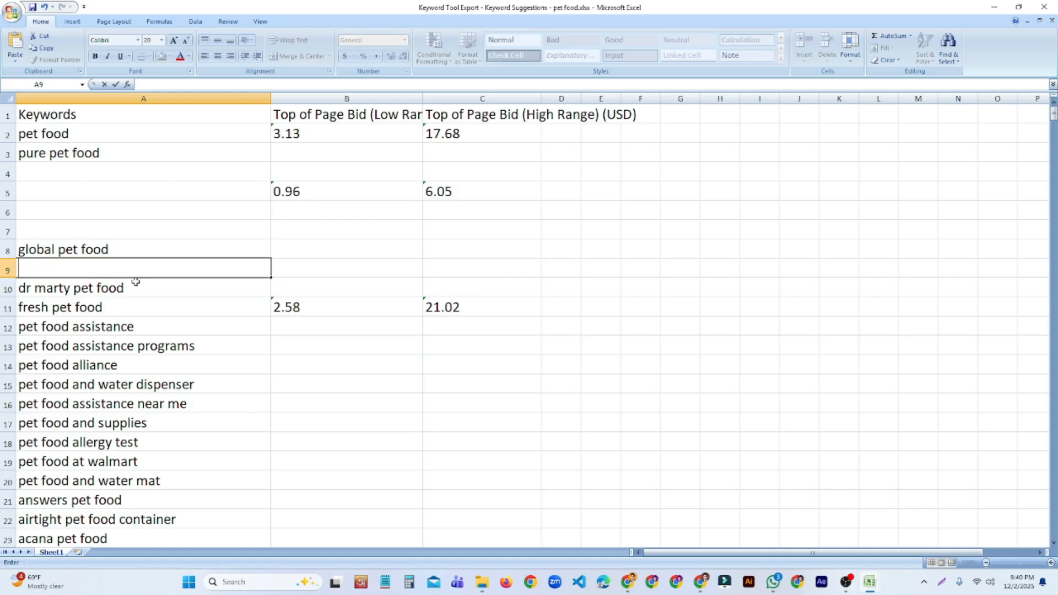
click(104, 291)
key(Delete)
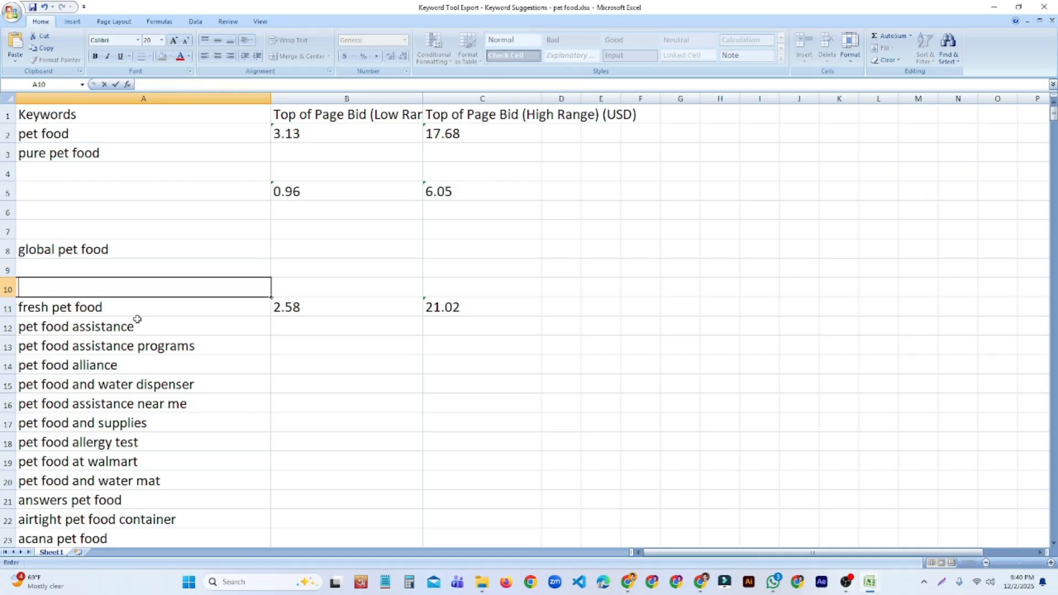
Step: Clear the keywords "pet food assistance programs" and "pet food alliance" from cells A13 and A14
click(130, 310)
click(116, 331)
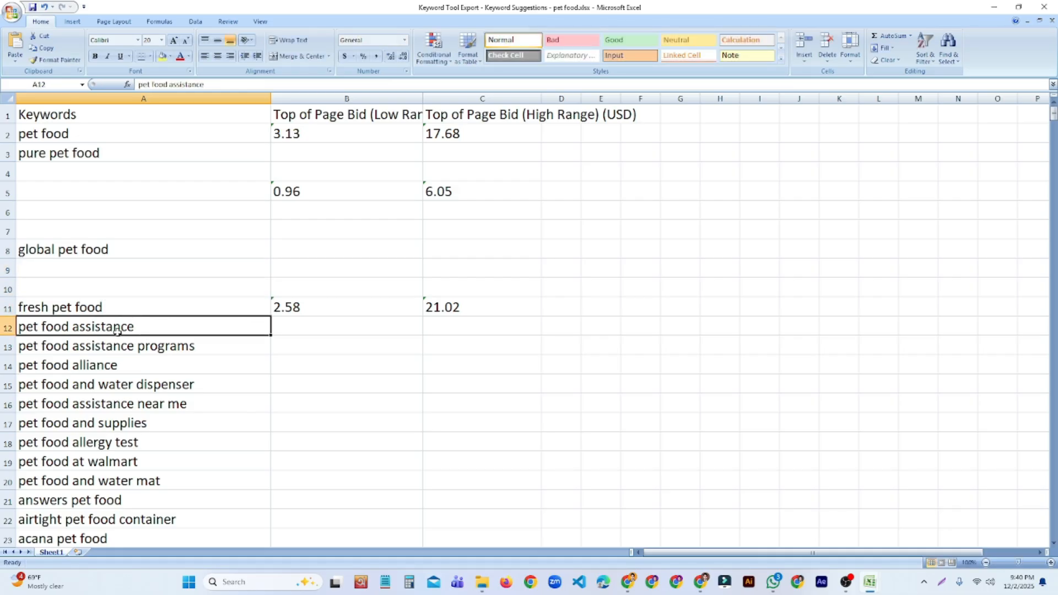
click(163, 346)
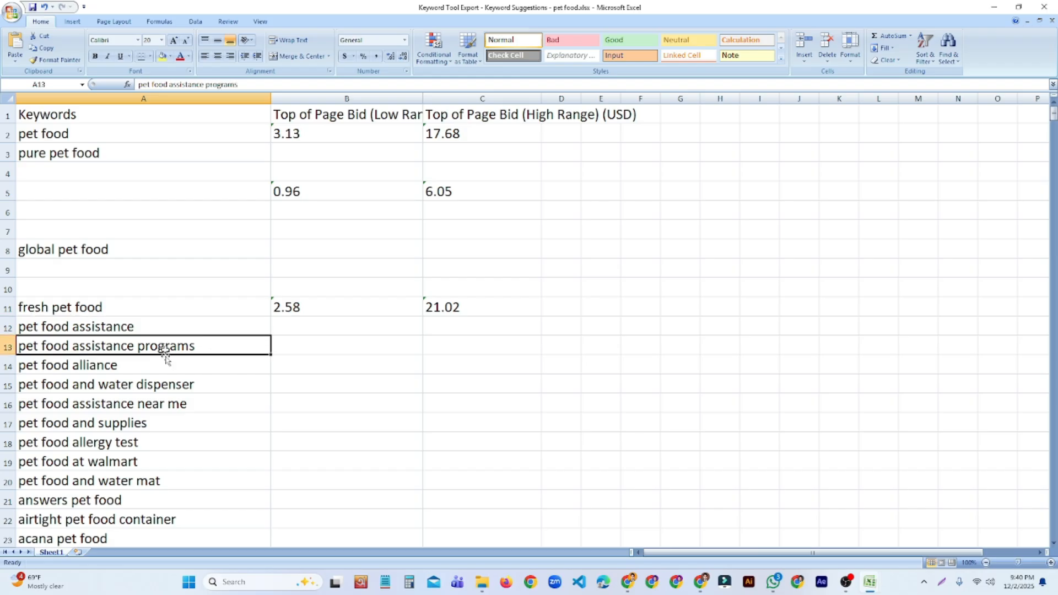
key(BackSpace)
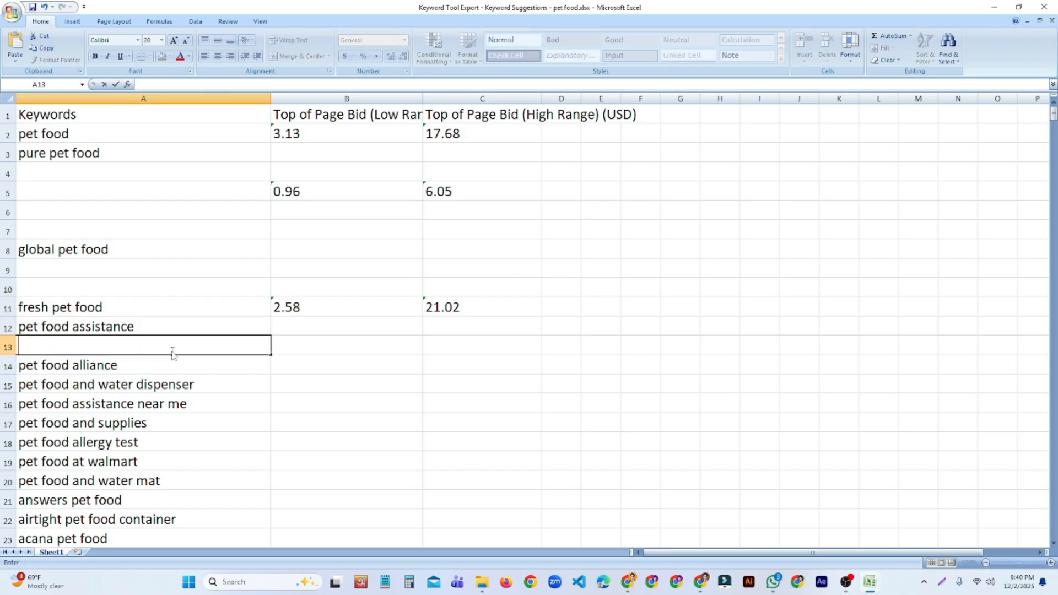
click(110, 368)
key(BackSpace)
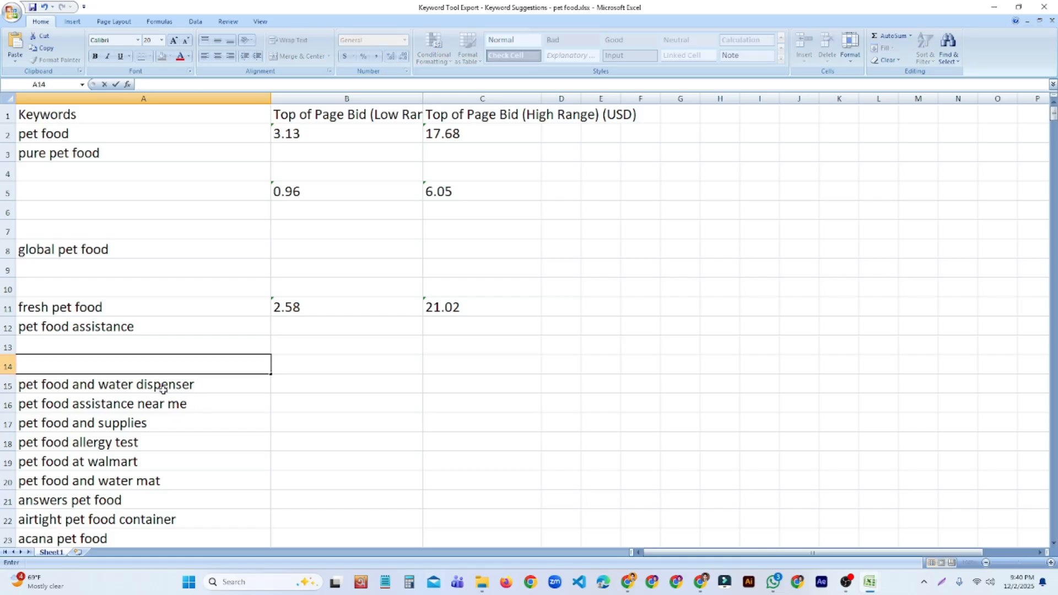
key(Return)
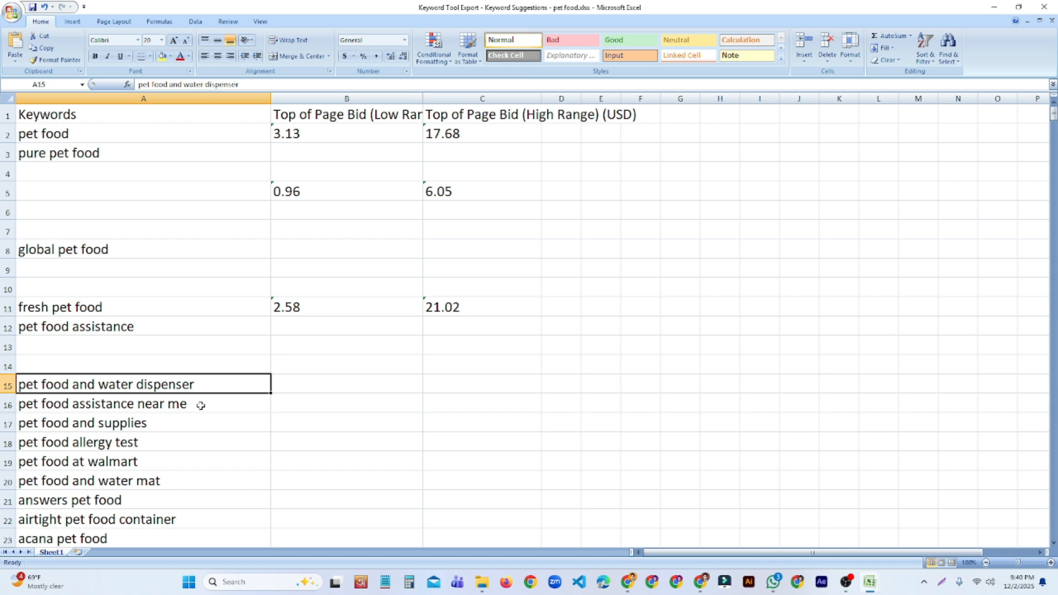
Step: Review the keywords in rows 15 to 18 and clear "pet food at walmart" from cell A19
click(201, 405)
click(203, 387)
click(203, 405)
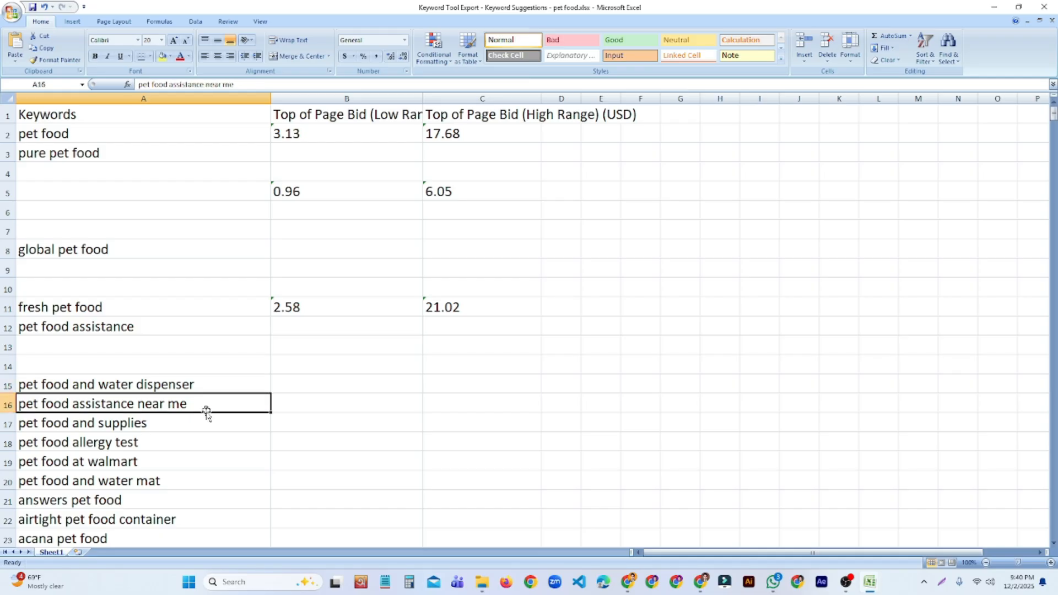
click(192, 425)
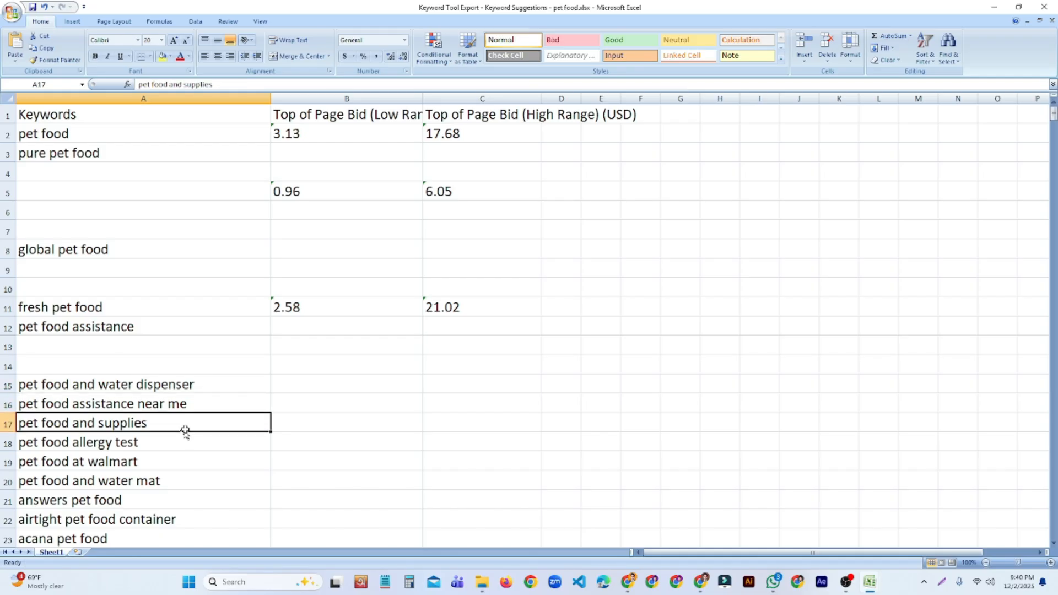
scroll(187, 427, down, 2)
scroll(155, 347, down, 3)
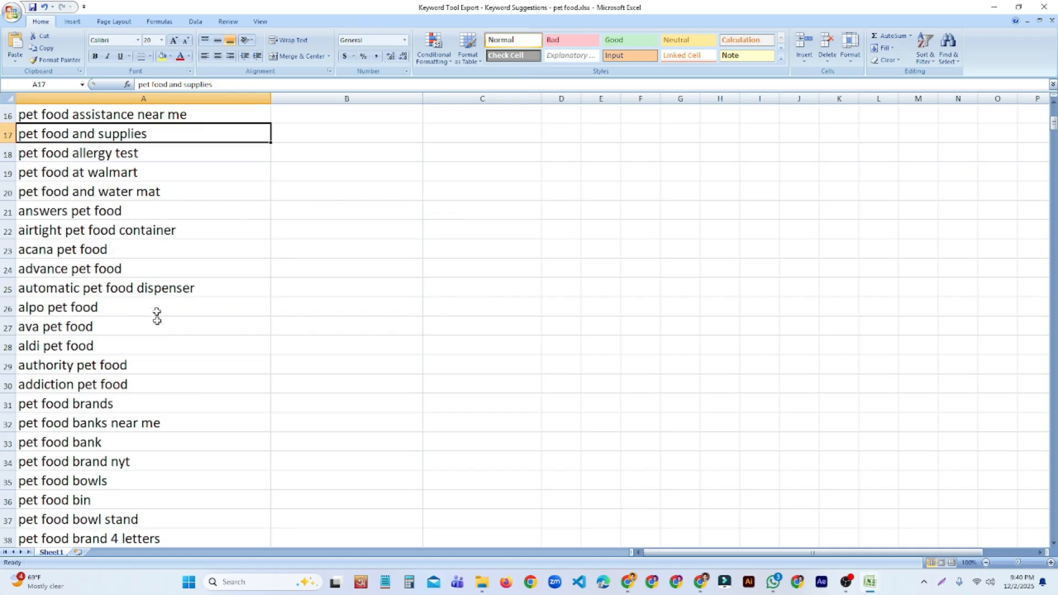
click(66, 159)
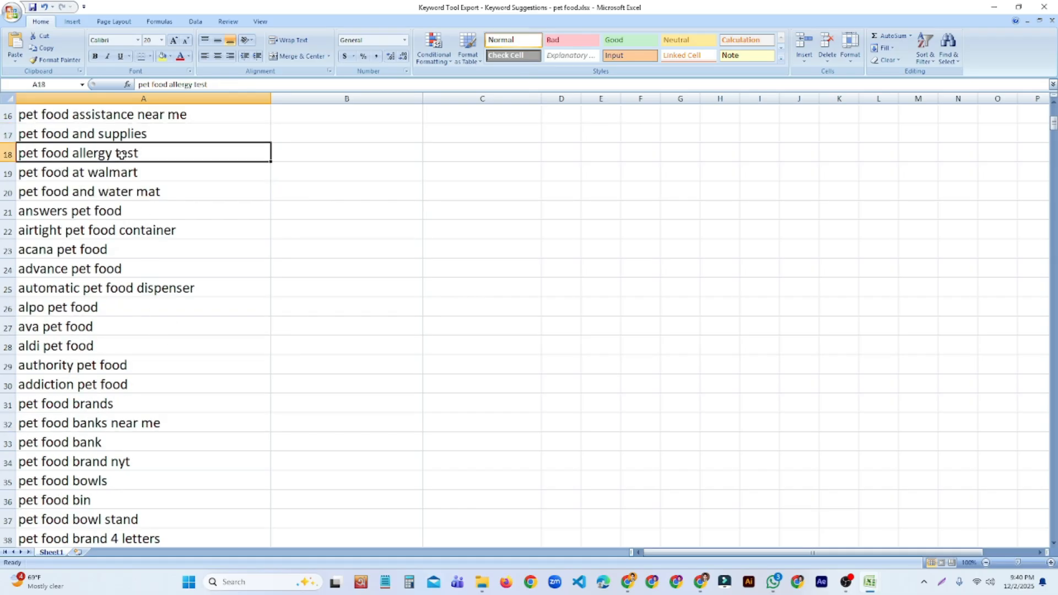
click(150, 173)
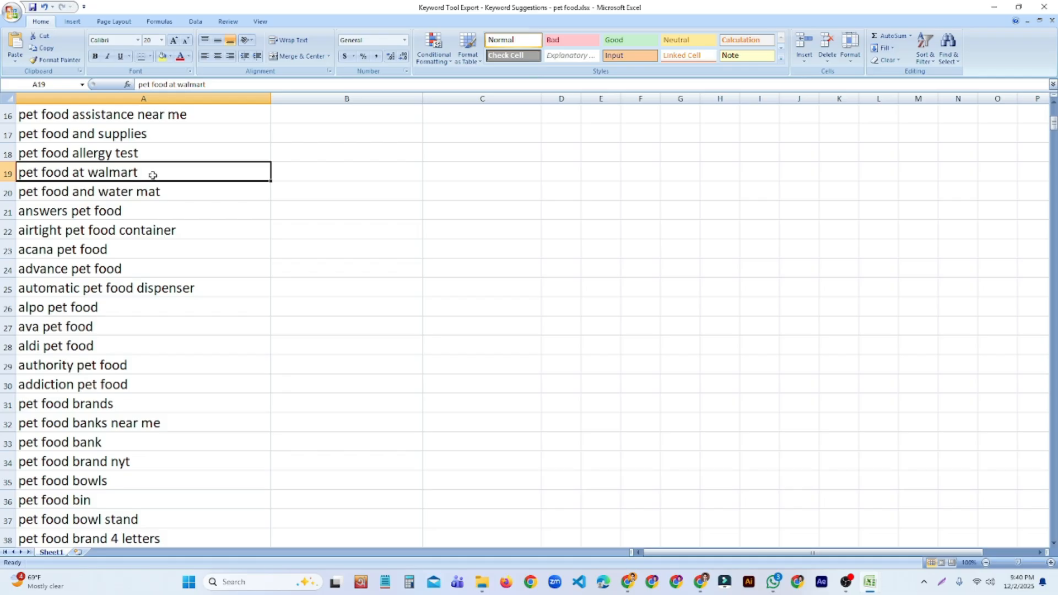
key(Delete)
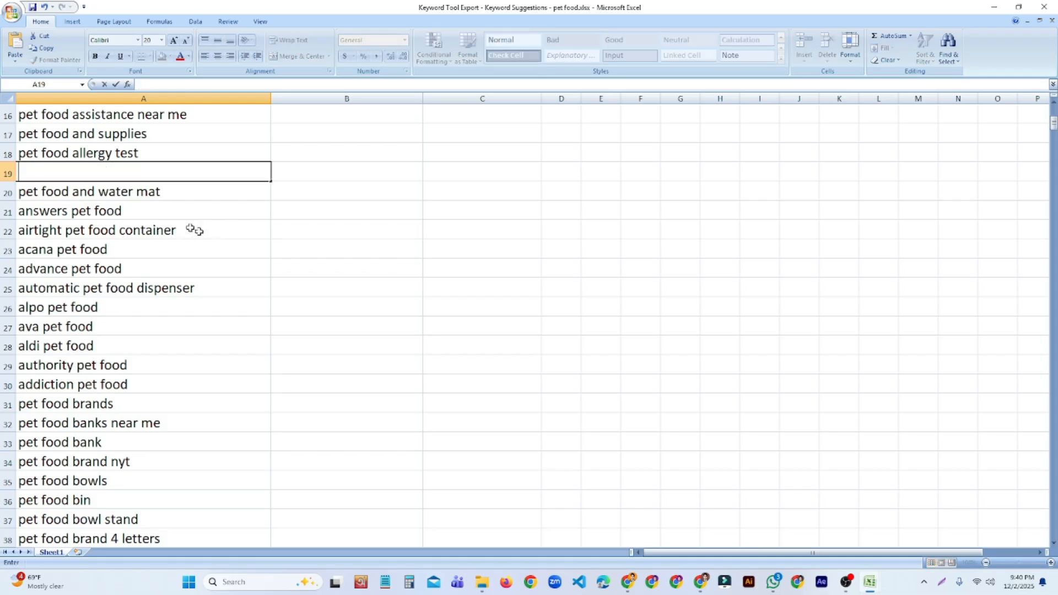
Step: Check the keywords in rows 20 to 22 and clear "acana pet food" from cell A23
click(179, 196)
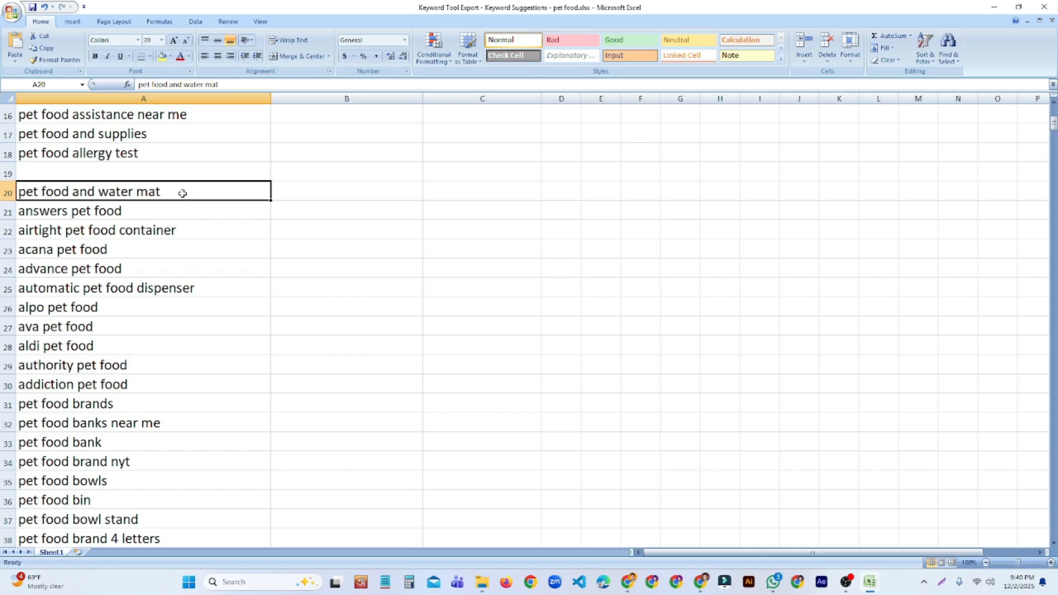
click(160, 210)
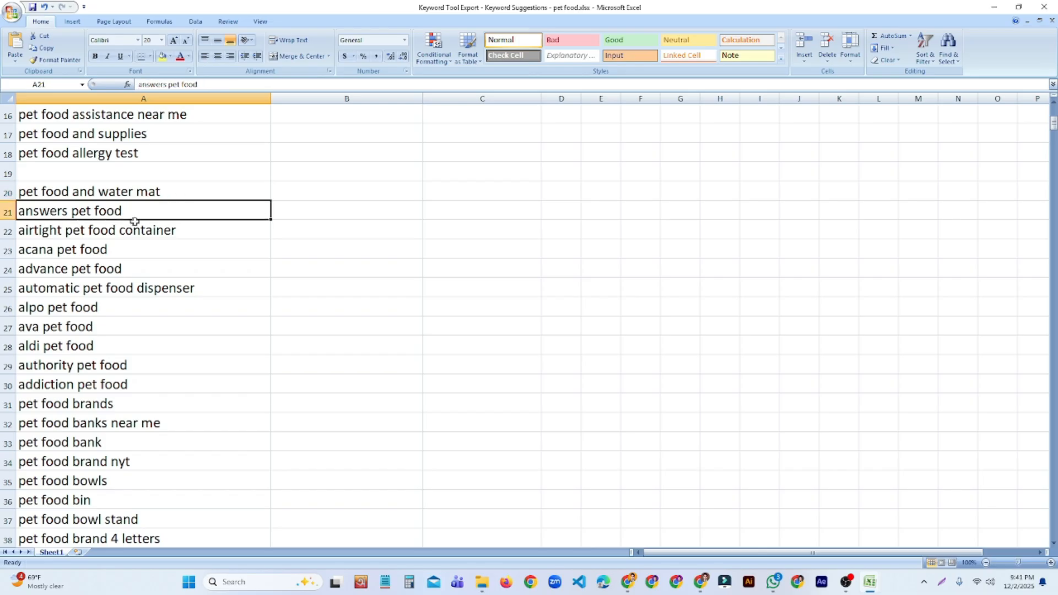
click(139, 230)
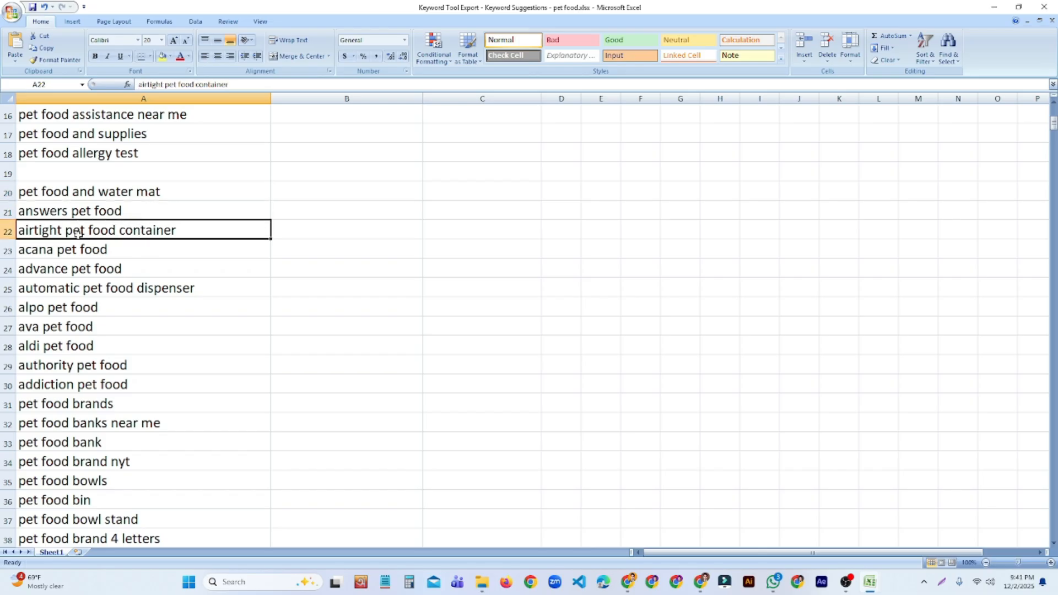
click(126, 249)
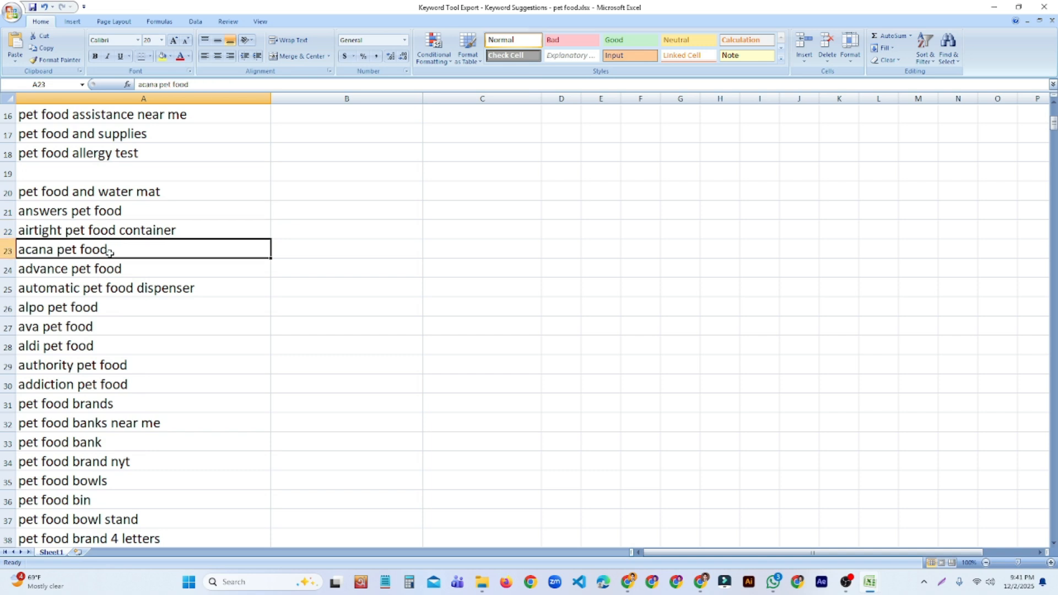
key(Delete)
Step: Clear the alpo, ava, aldi, authority and addiction pet food keywords from cells A26 to A30
click(132, 273)
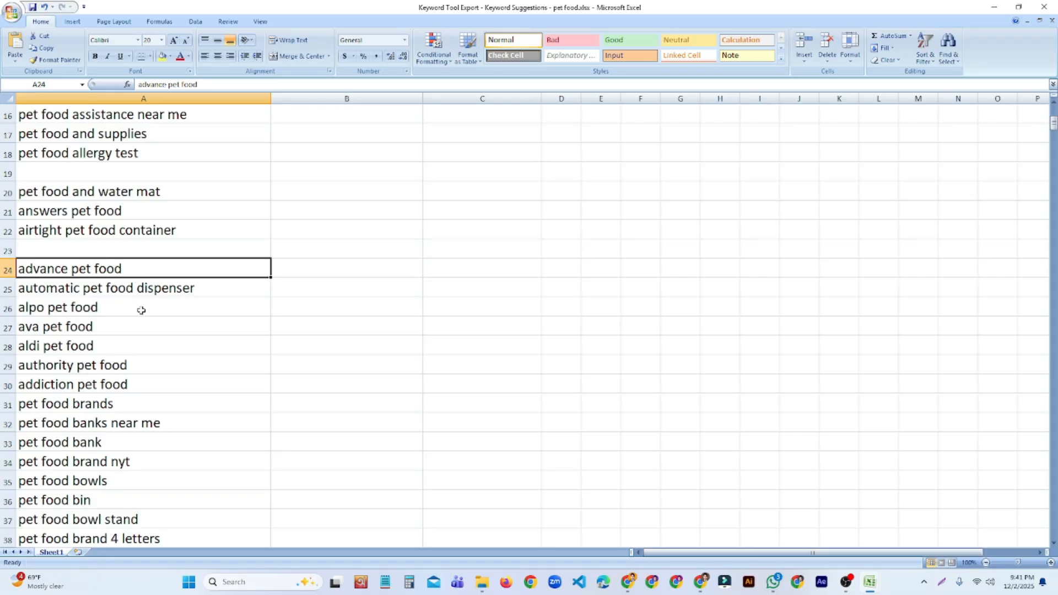
click(150, 292)
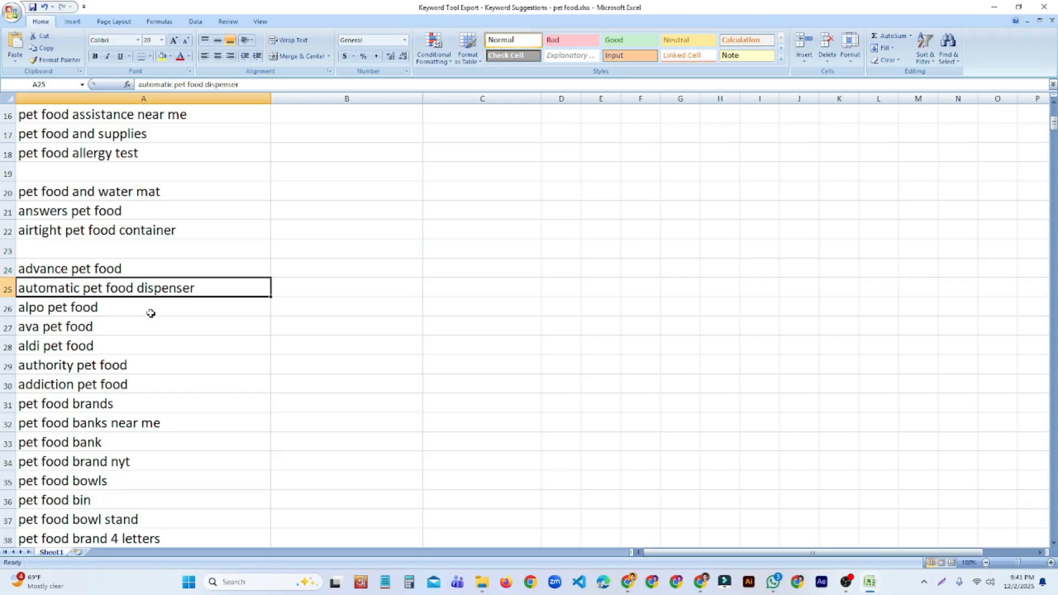
click(151, 314)
key(BackSpace)
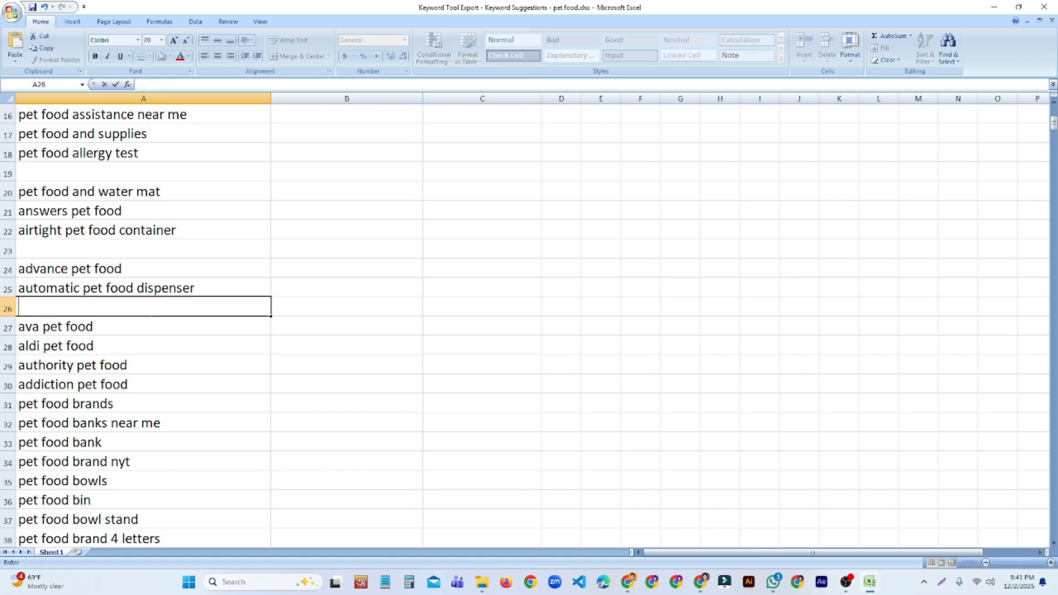
click(122, 329)
key(BackSpace)
click(124, 348)
key(BackSpace)
click(151, 369)
key(BackSpace)
click(140, 394)
key(BackSpace)
click(140, 408)
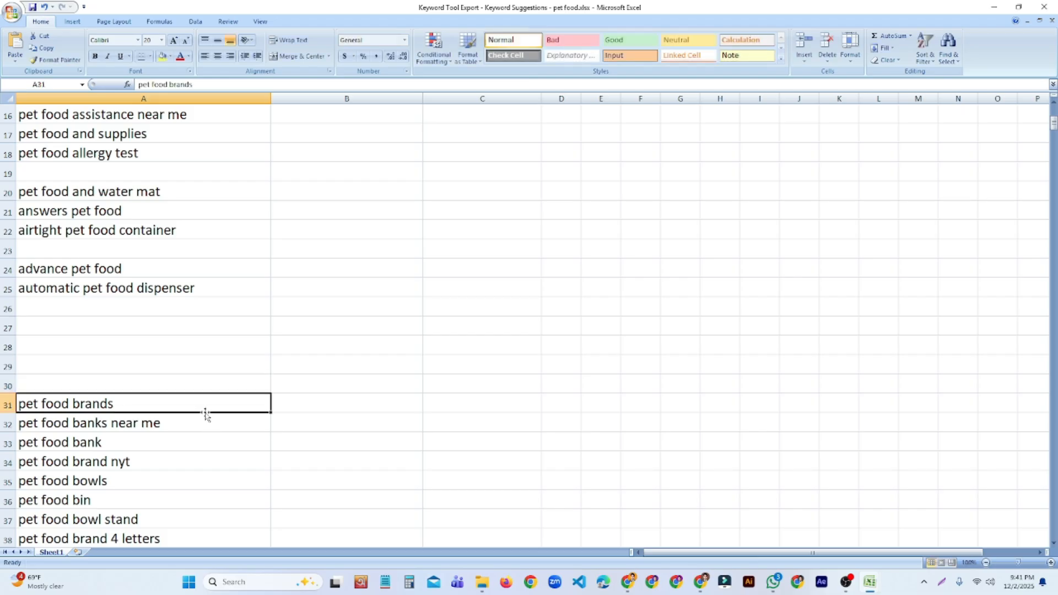
key(BackSpace)
scroll(218, 394, down, 3)
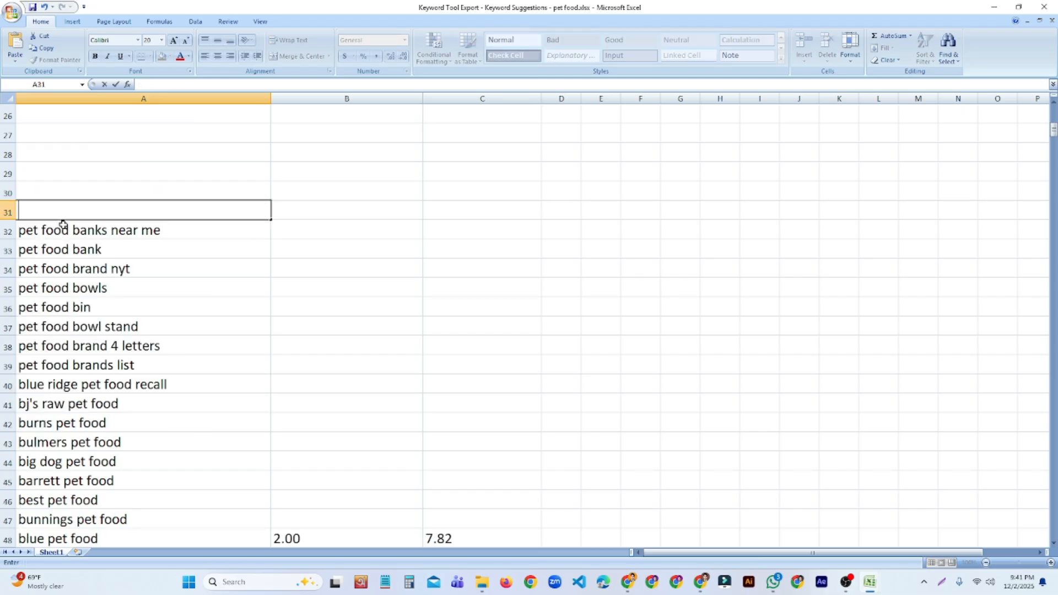
key(ctrl+z)
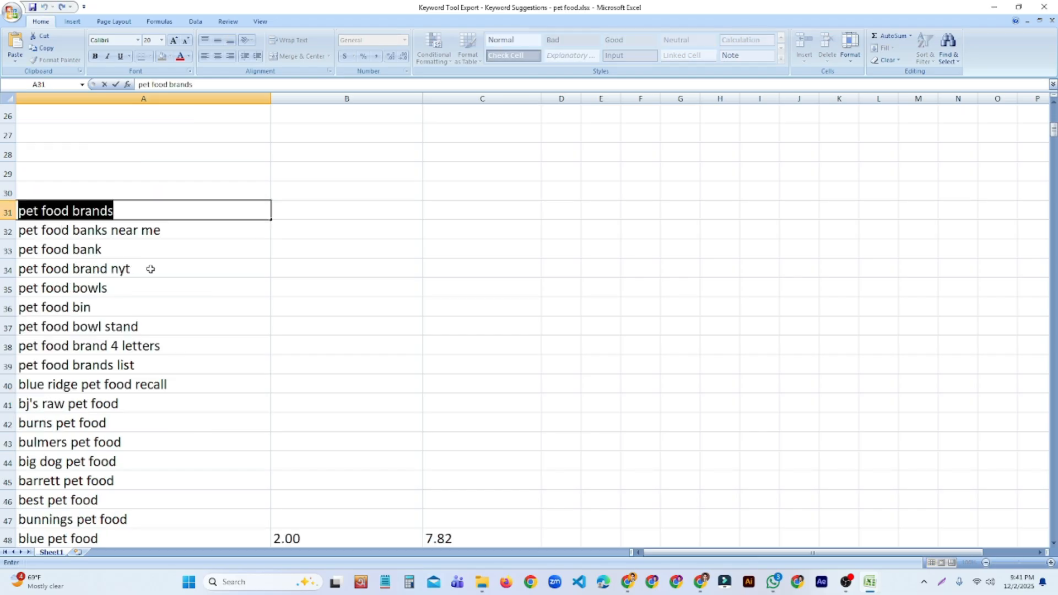
Step: Check the keywords in rows 32 to 34 and clear "pet food bank" and "pet food brand nyt" from cells A33 and A34
click(160, 266)
click(215, 244)
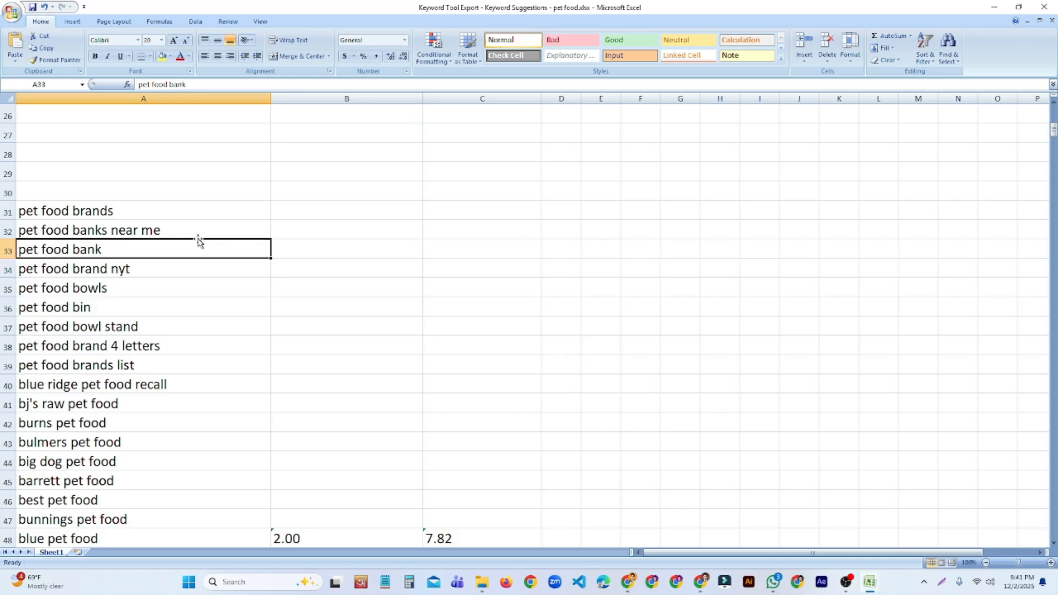
click(162, 232)
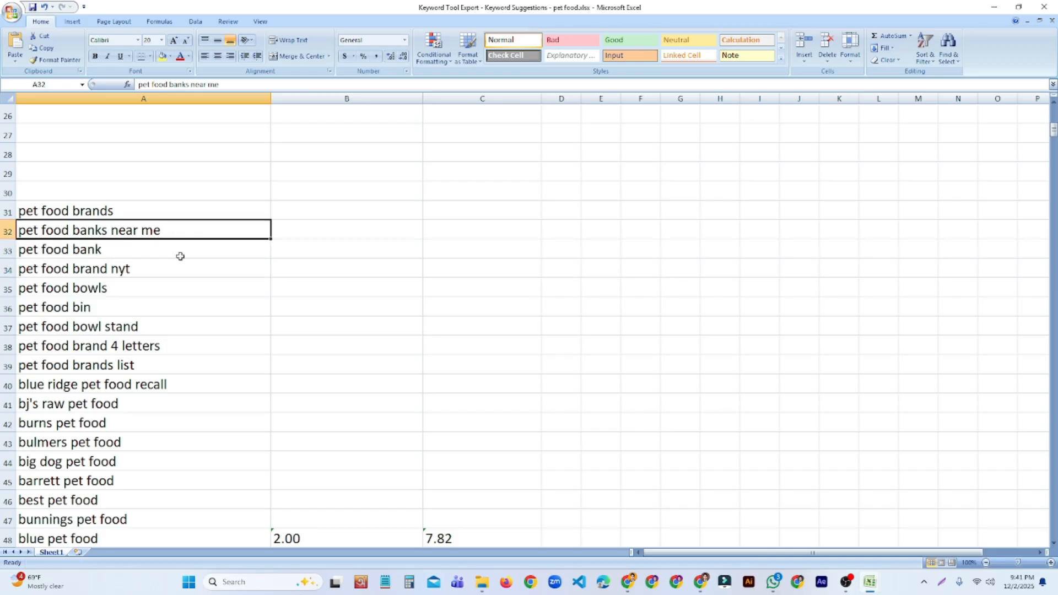
click(158, 255)
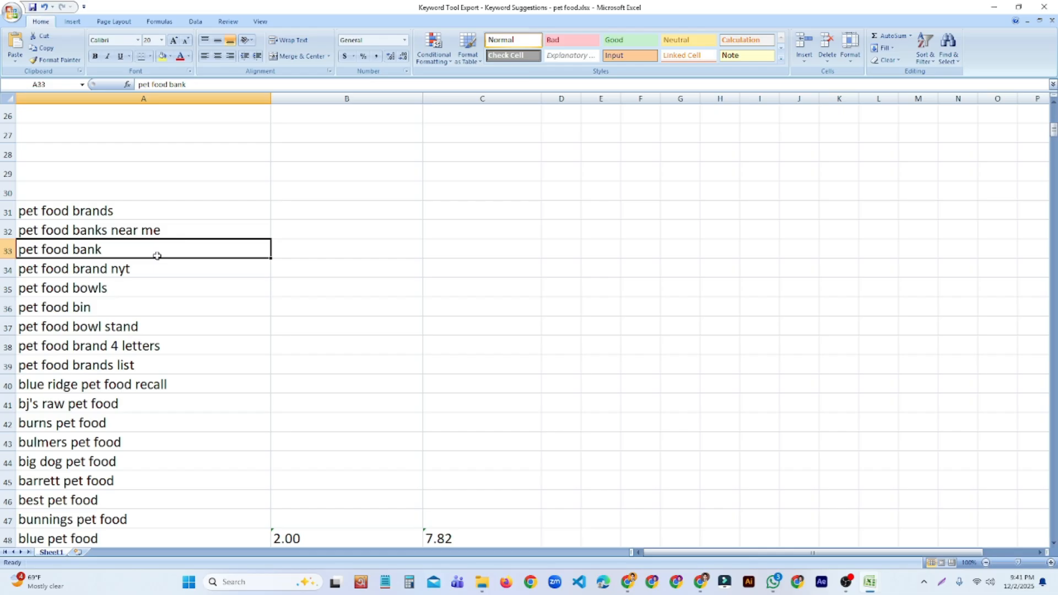
key(BackSpace)
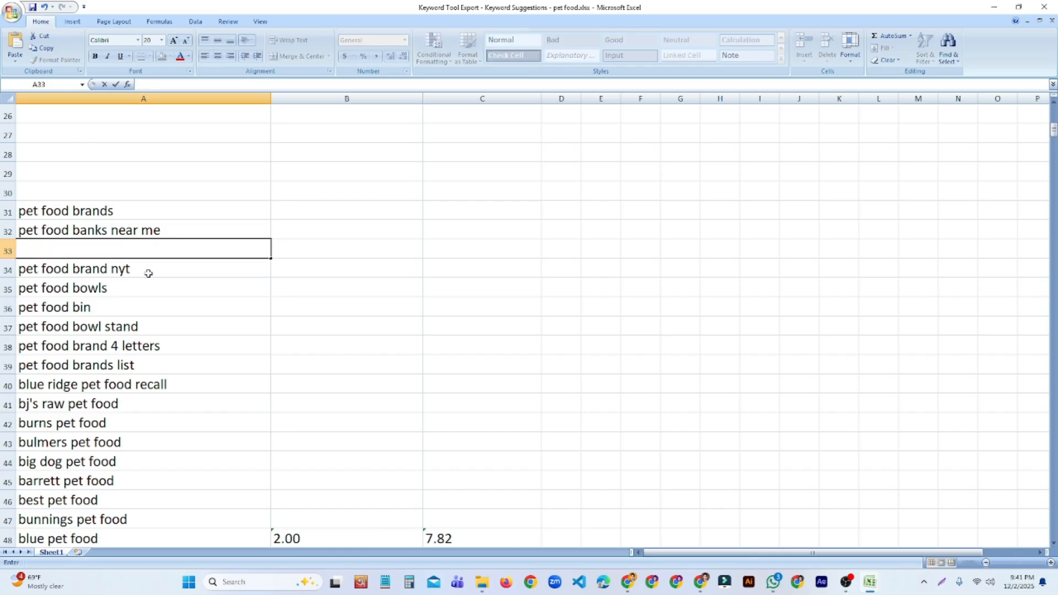
click(160, 273)
key(BackSpace)
Step: Clear the keywords "pet food bowls", "pet food bin" and "pet food bowl stand" from cells A35 to A37
click(138, 293)
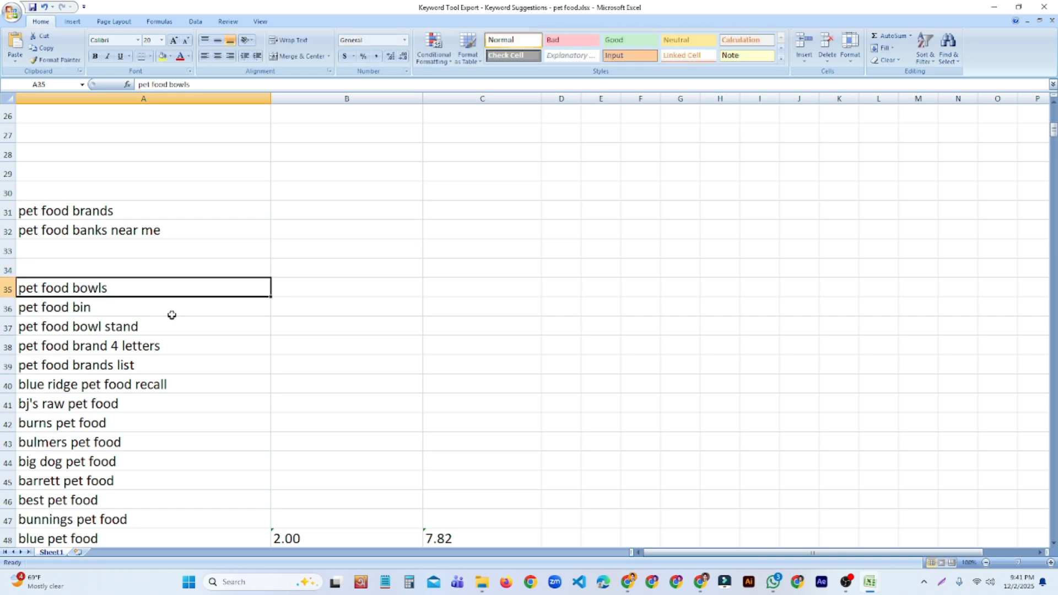
key(BackSpace)
click(133, 306)
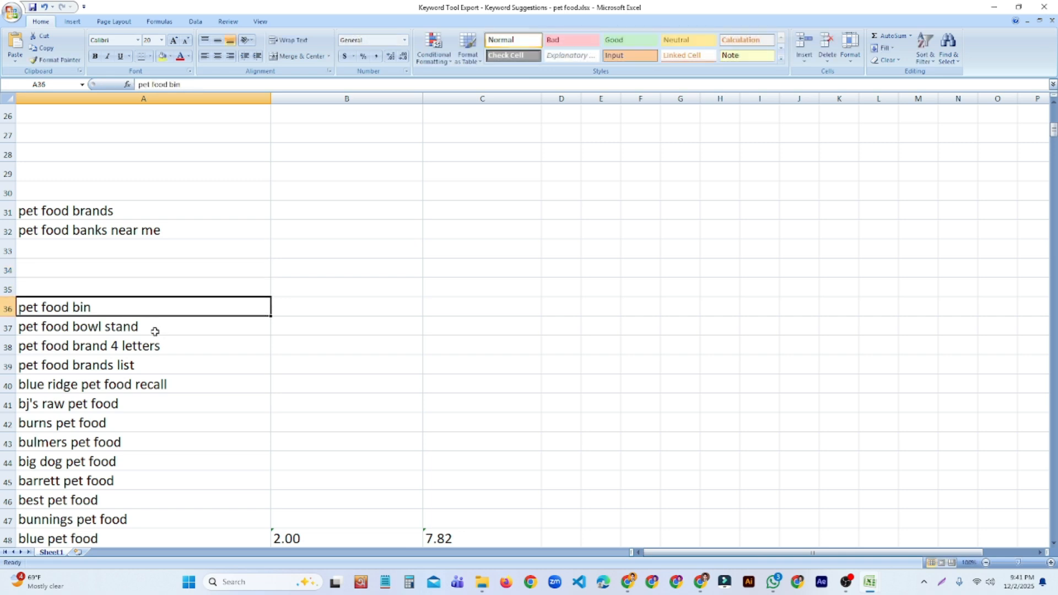
key(BackSpace)
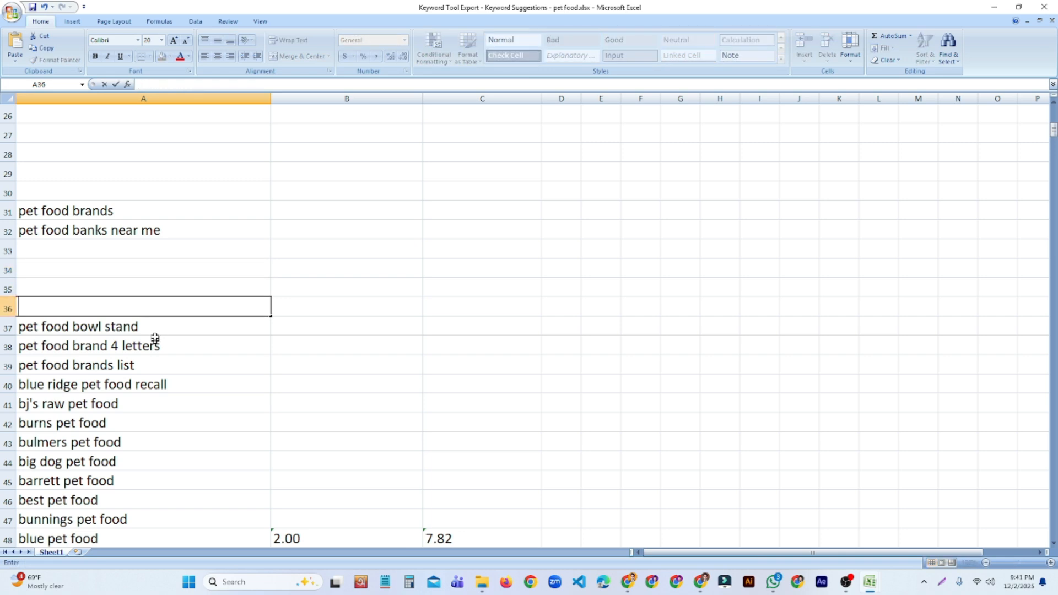
click(156, 326)
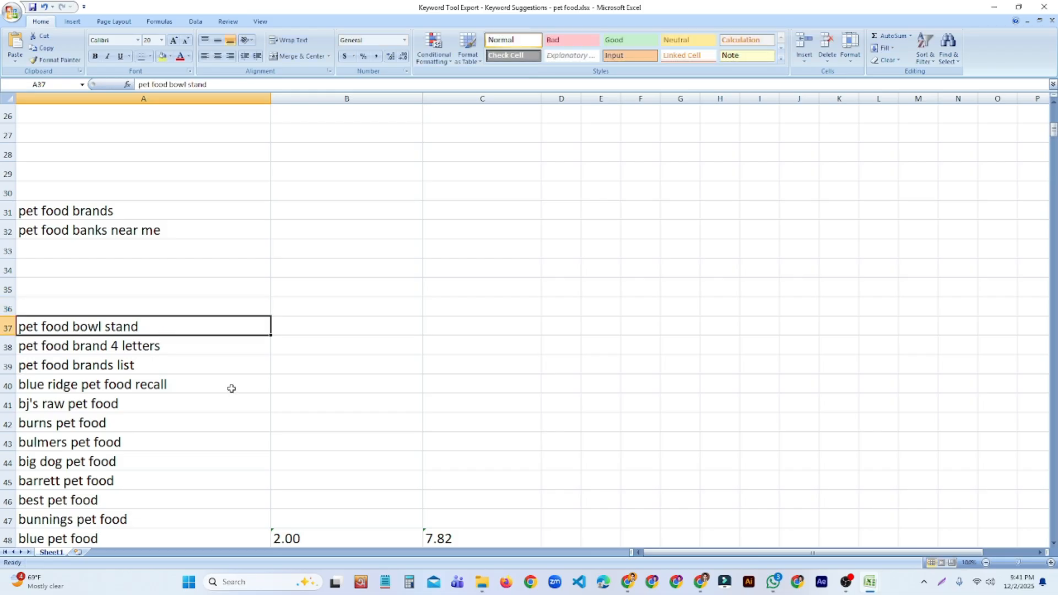
key(BackSpace)
Step: Clear "pet food brand 4 letters", "pet food brands list" and "blue ridge pet food recall" from cells A38 to A40
click(171, 345)
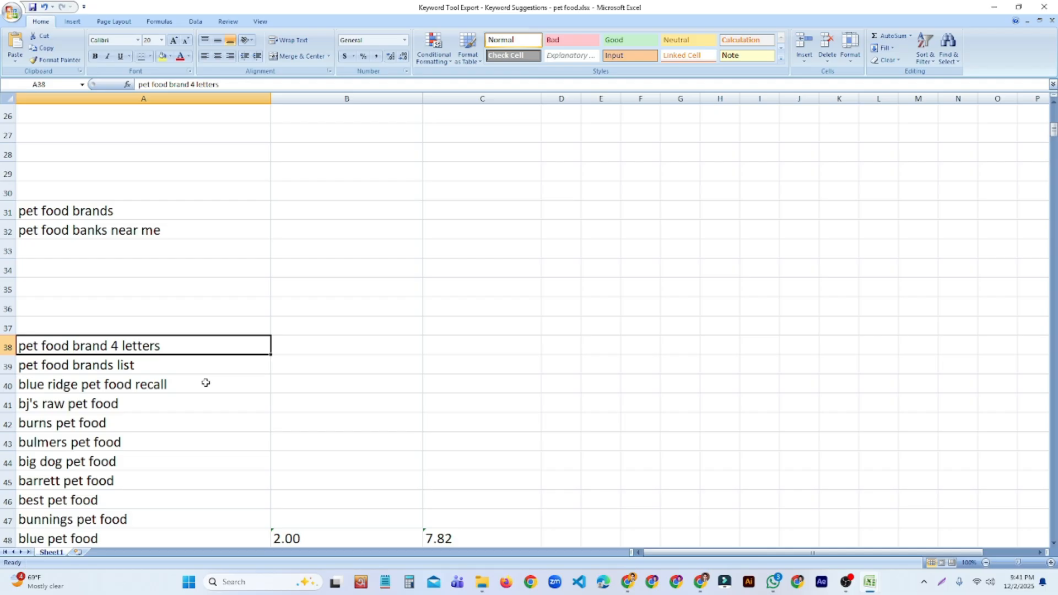
key(BackSpace)
click(158, 371)
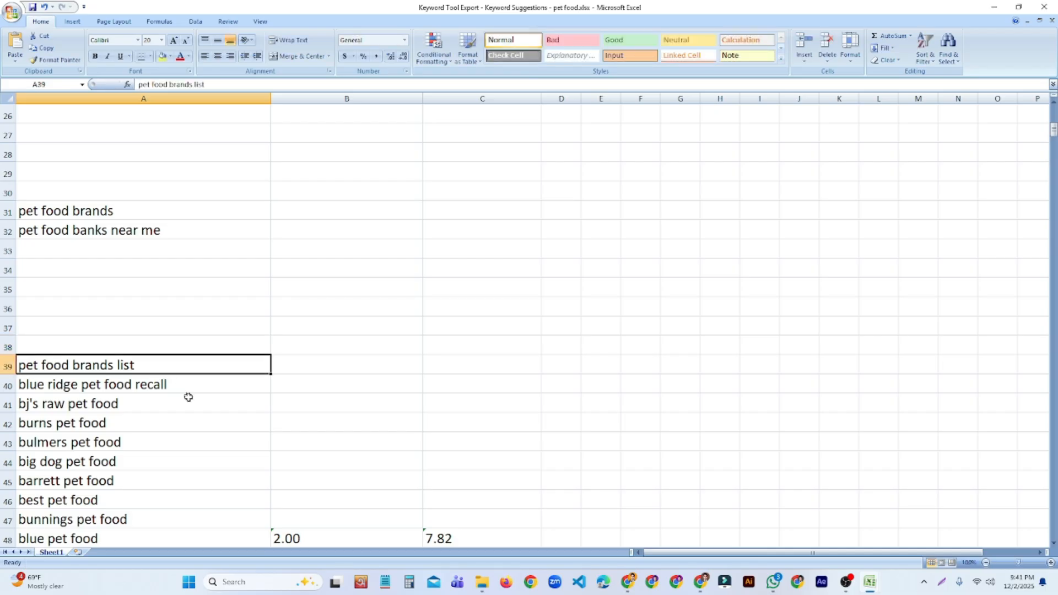
key(BackSpace)
click(182, 390)
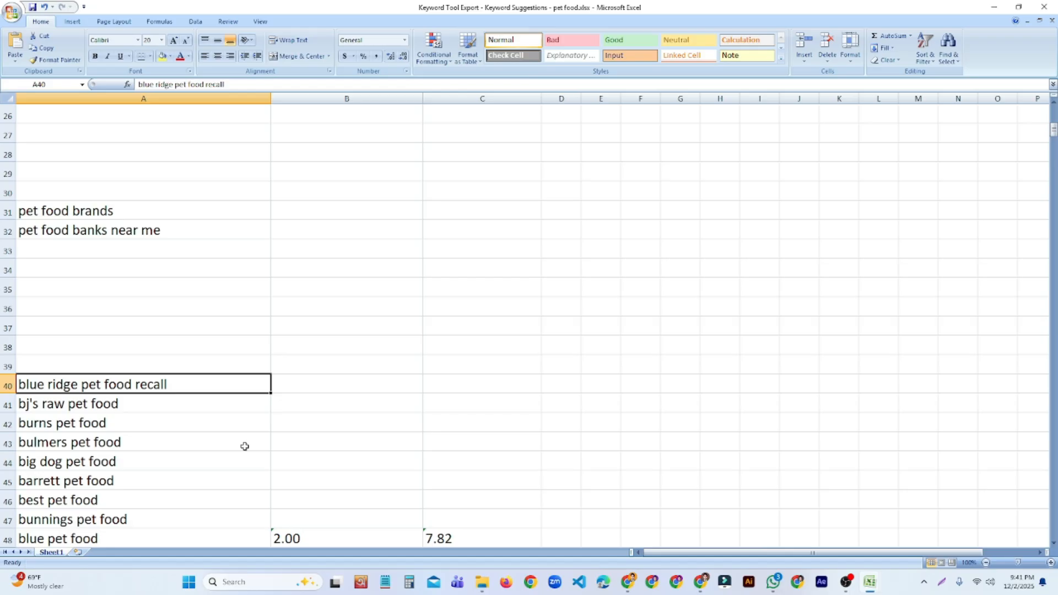
key(BackSpace)
Step: Clear the bj's raw, burns and bulmers pet food keywords from cells A41 to A43
scroll(232, 436, down, 2)
click(138, 316)
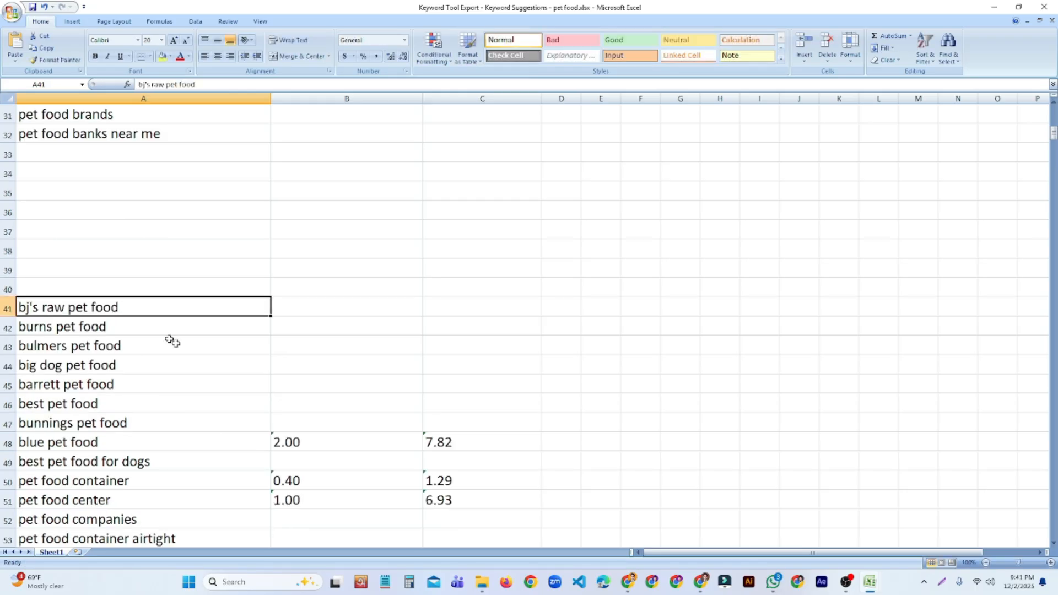
key(BackSpace)
click(129, 333)
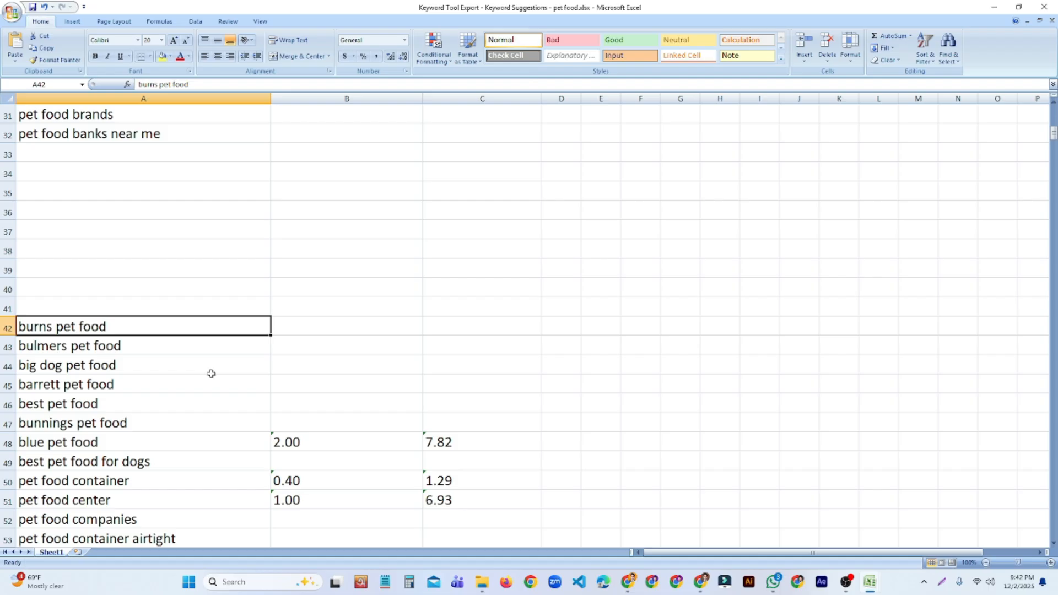
scroll(212, 374, down, 3)
scroll(212, 373, up, 2)
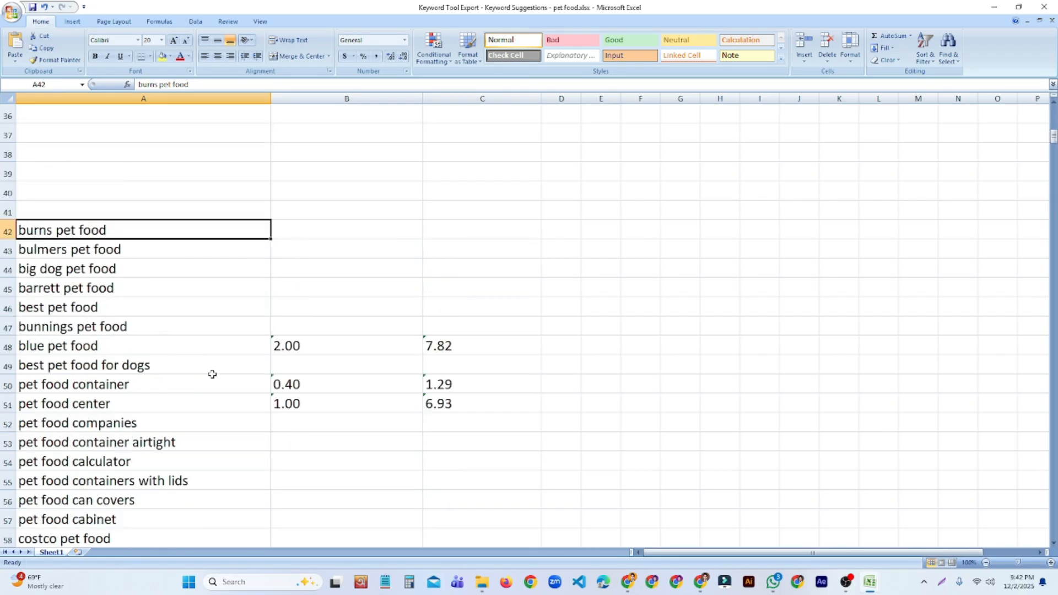
click(191, 318)
click(141, 230)
key(BackSpace)
key(Return)
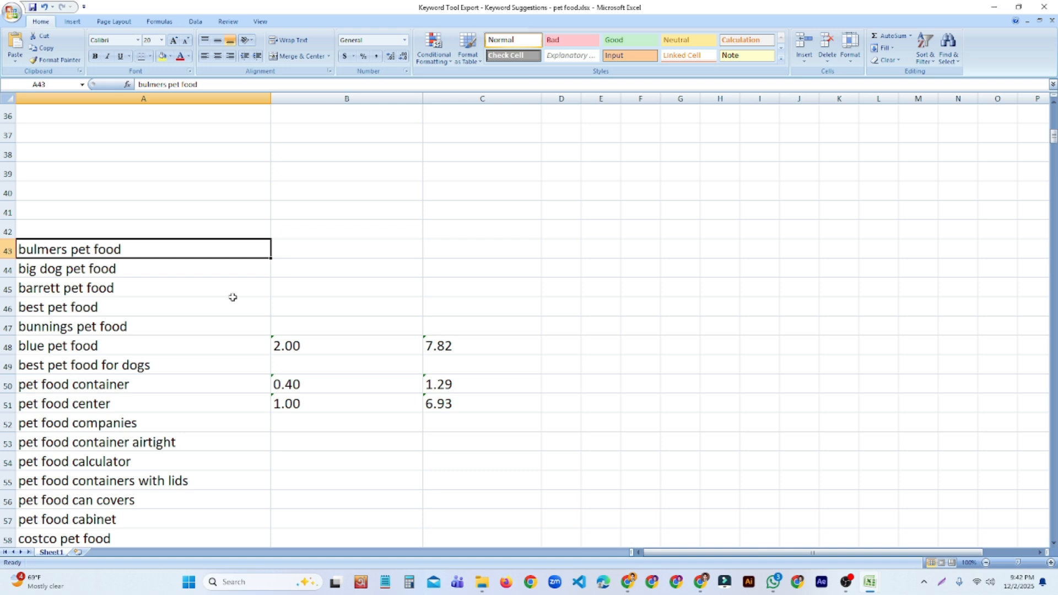
key(BackSpace)
key(Return)
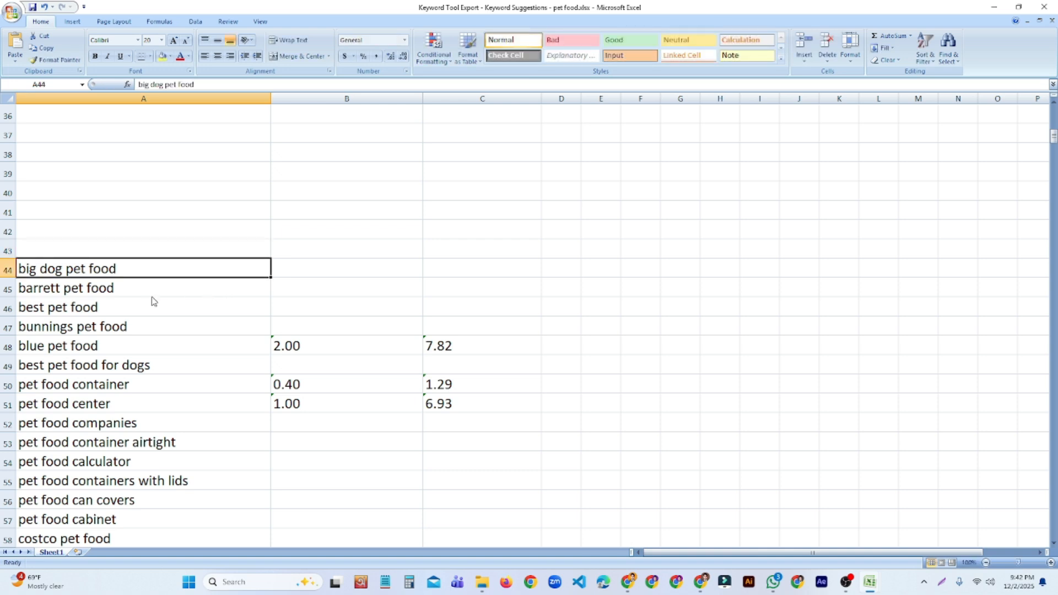
Step: Clear the brand keywords "barrett pet food" from cell A45 and "bunnings pet food" from cell A47, keeping "best pet food"
click(151, 295)
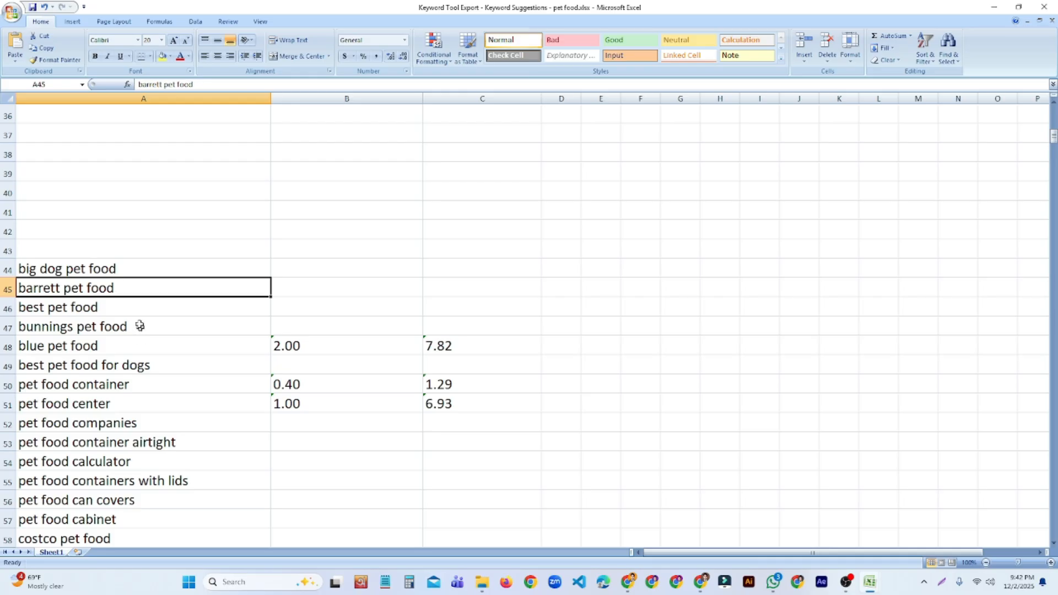
key(Delete)
click(133, 309)
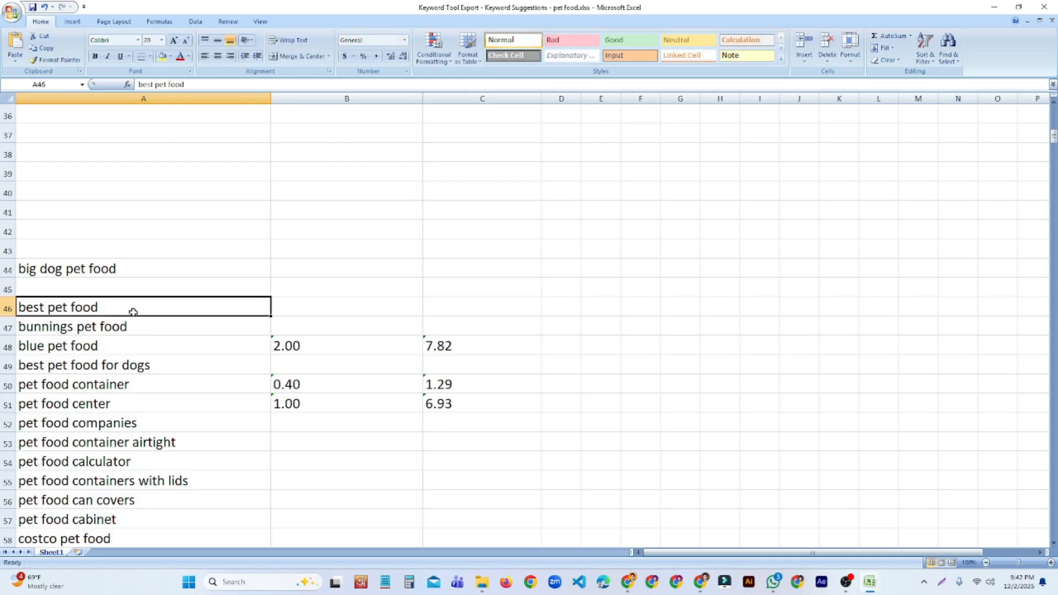
click(144, 331)
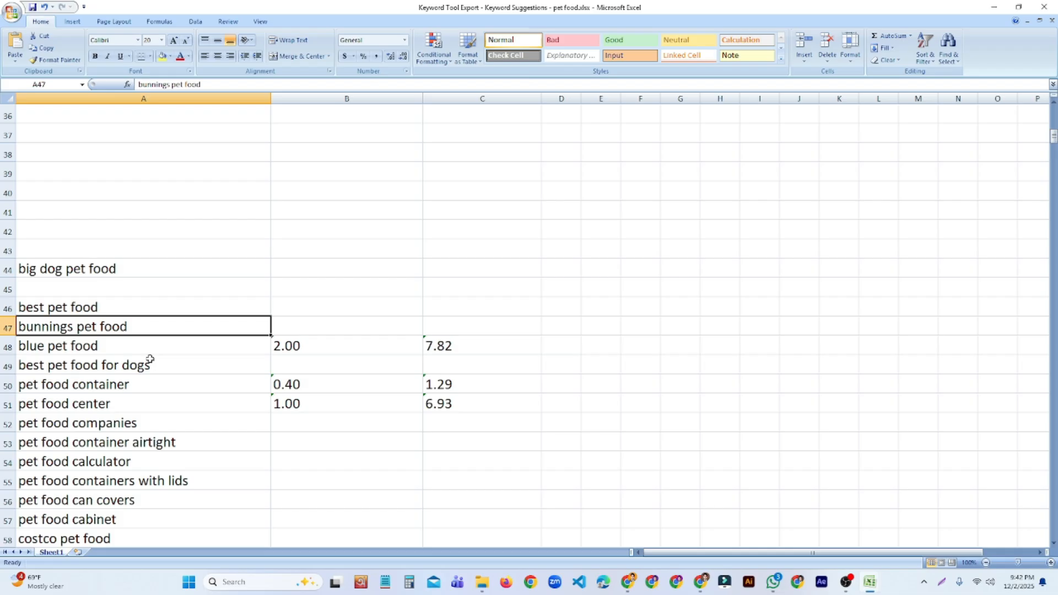
scroll(193, 351, down, 2)
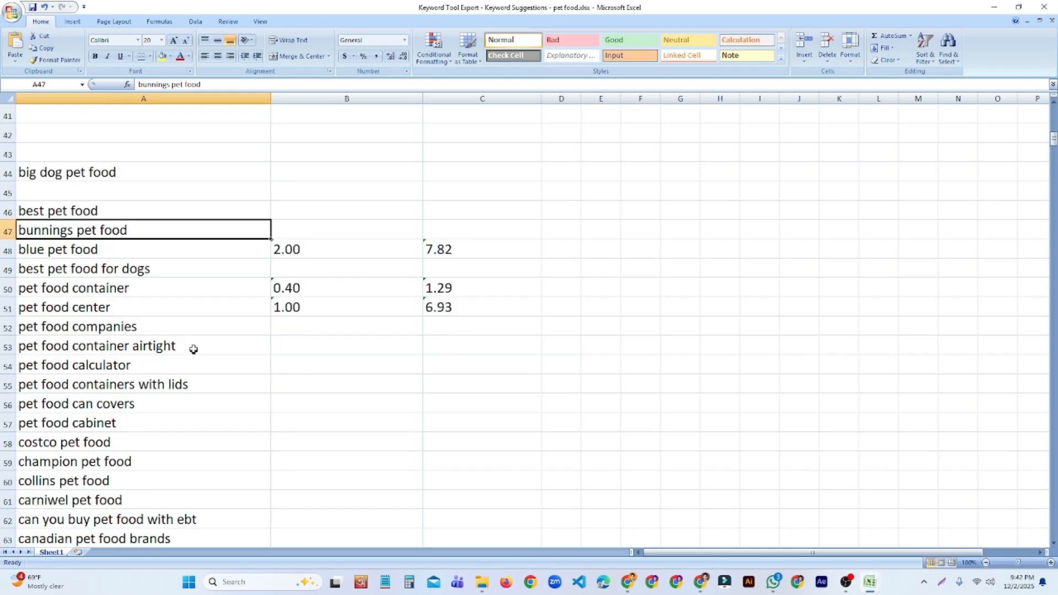
click(169, 249)
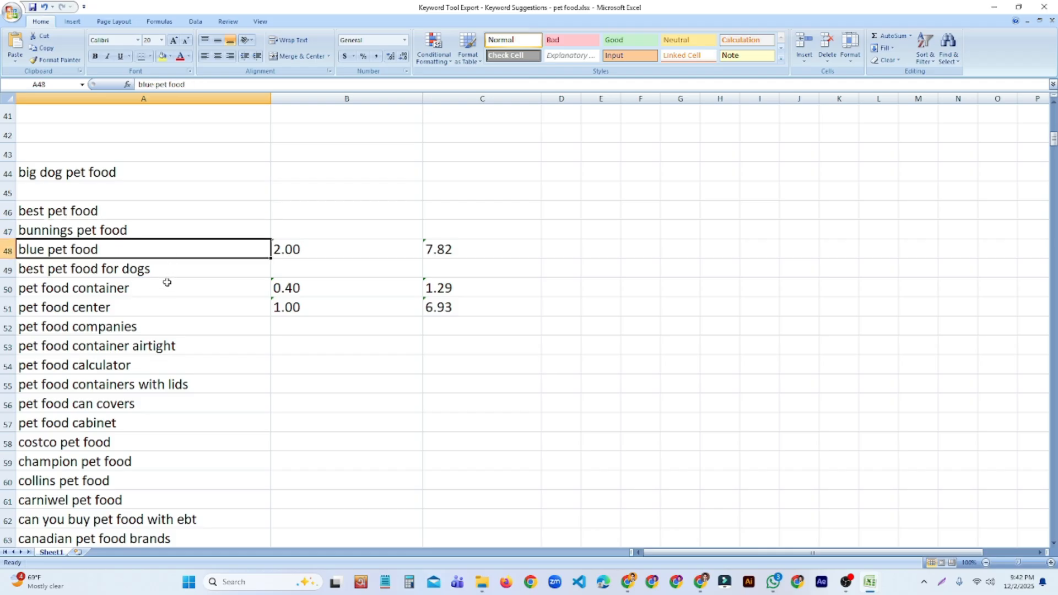
click(145, 281)
click(129, 255)
click(129, 232)
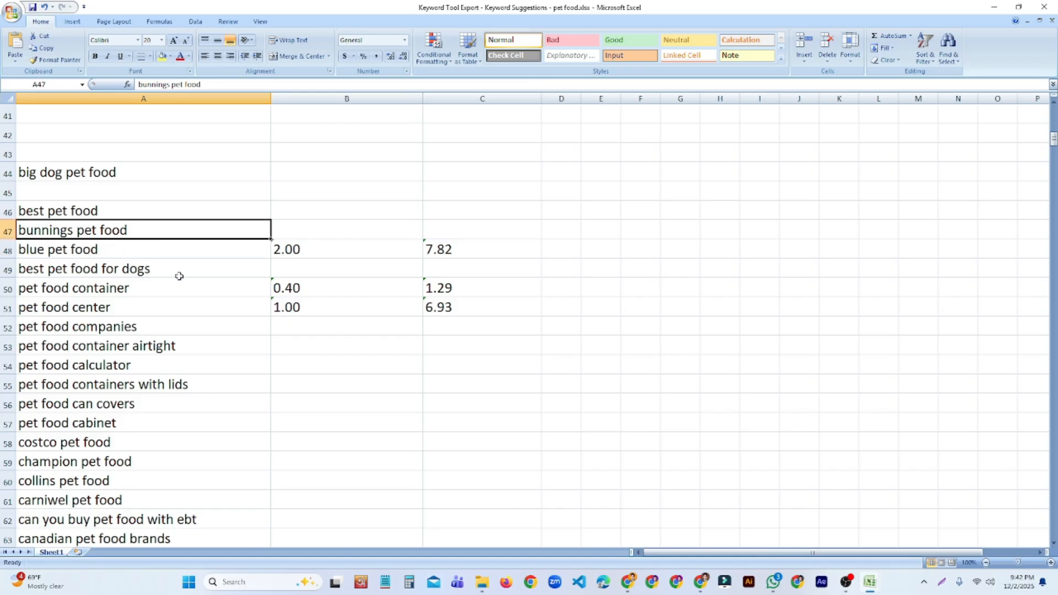
key(Delete)
Step: Review the keywords in rows 48 to 56 for relevance and skim the remaining keyword list down to about row 243
click(163, 262)
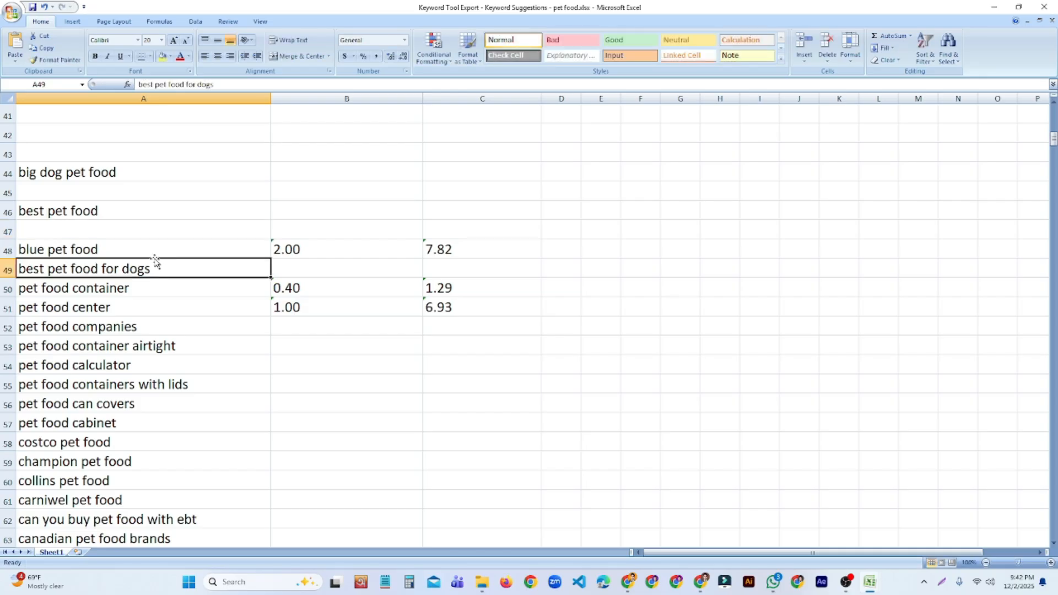
click(146, 253)
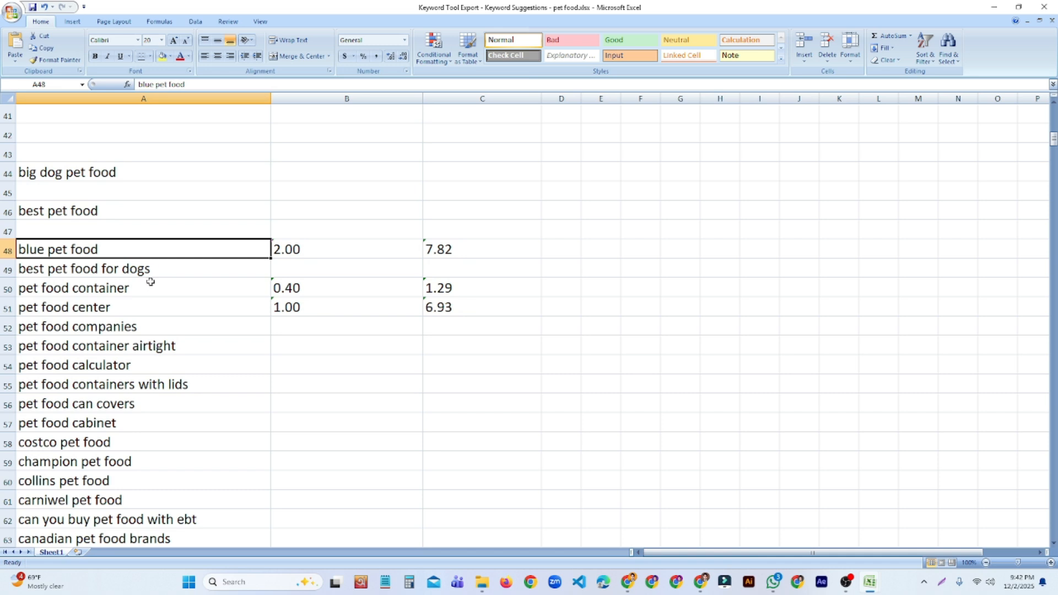
click(159, 274)
click(162, 248)
click(162, 273)
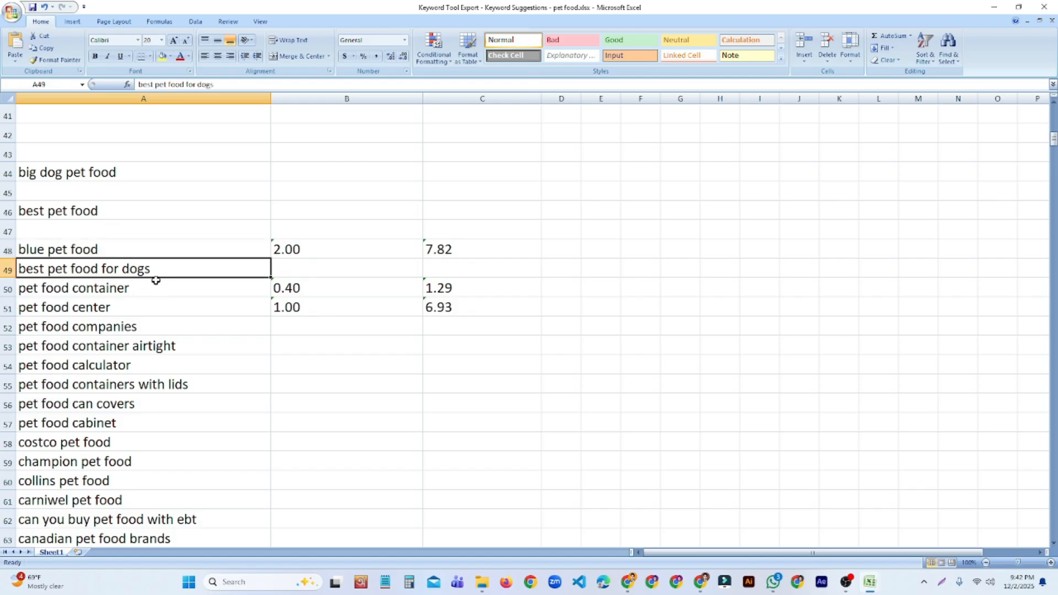
click(145, 291)
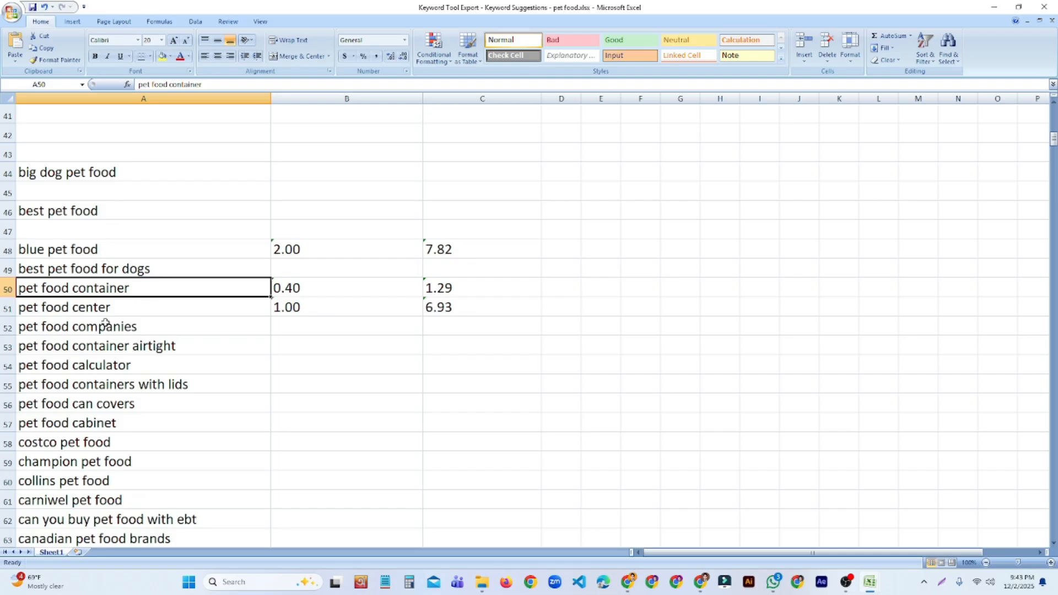
click(120, 313)
click(155, 339)
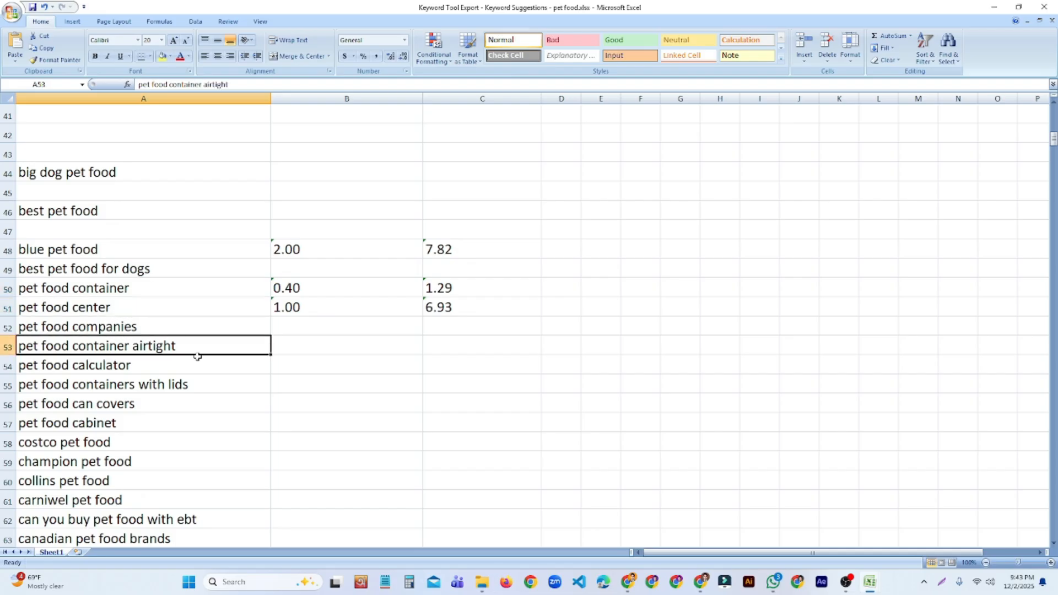
click(160, 329)
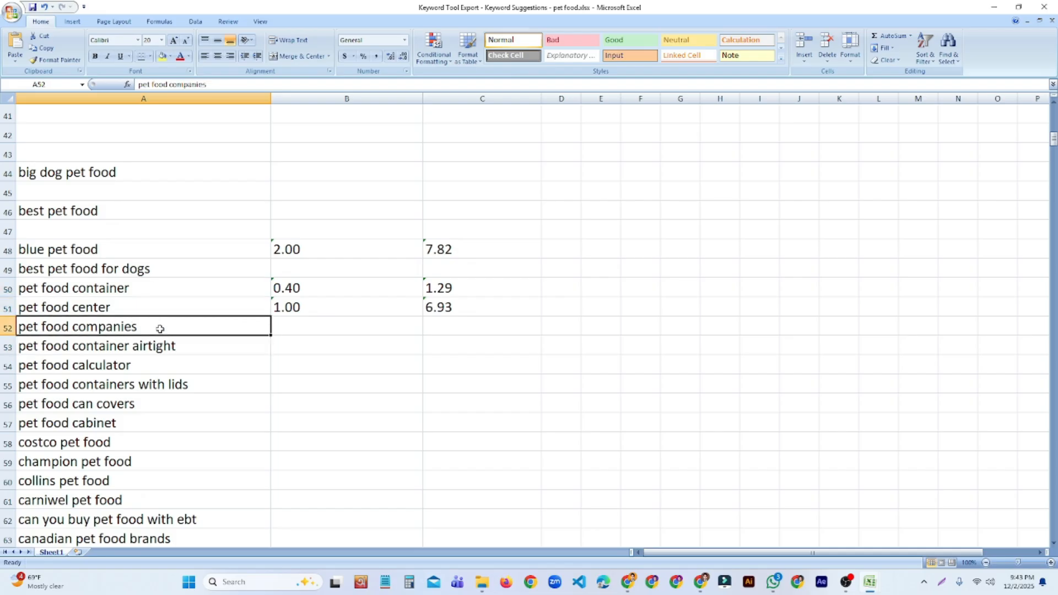
click(181, 352)
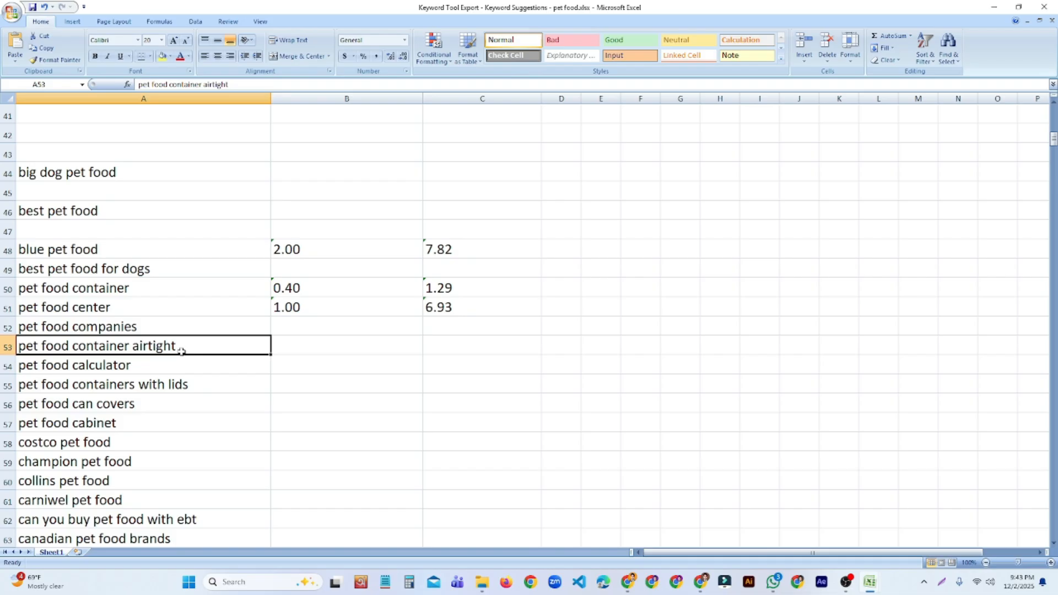
click(169, 366)
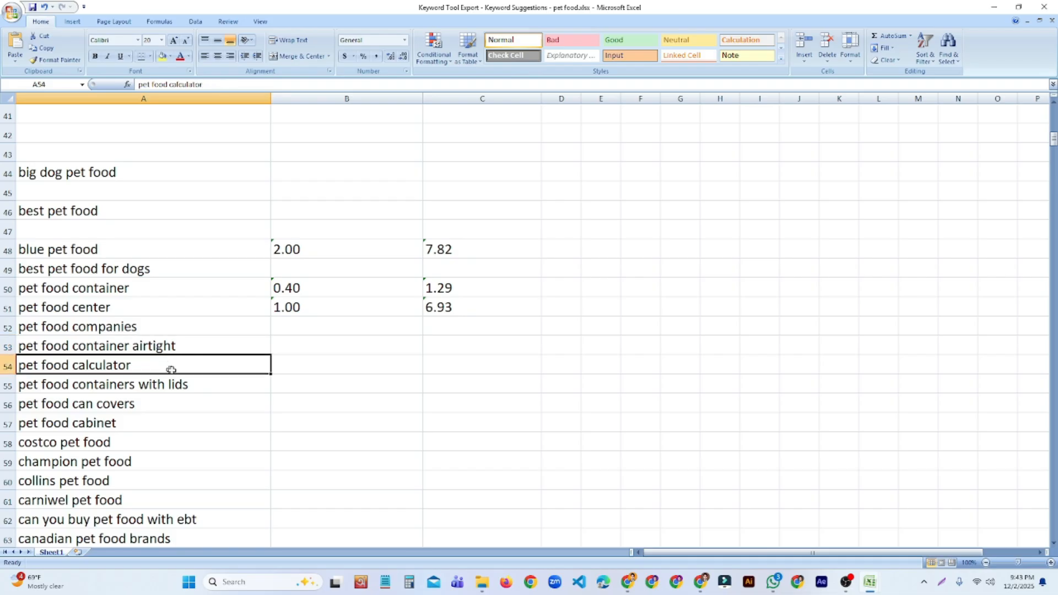
click(141, 410)
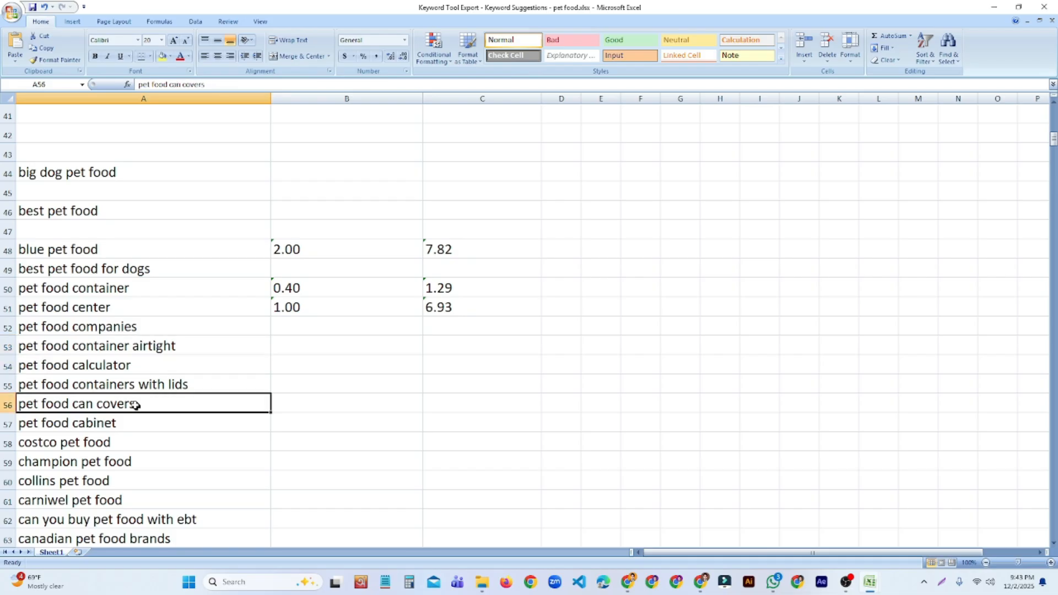
click(173, 389)
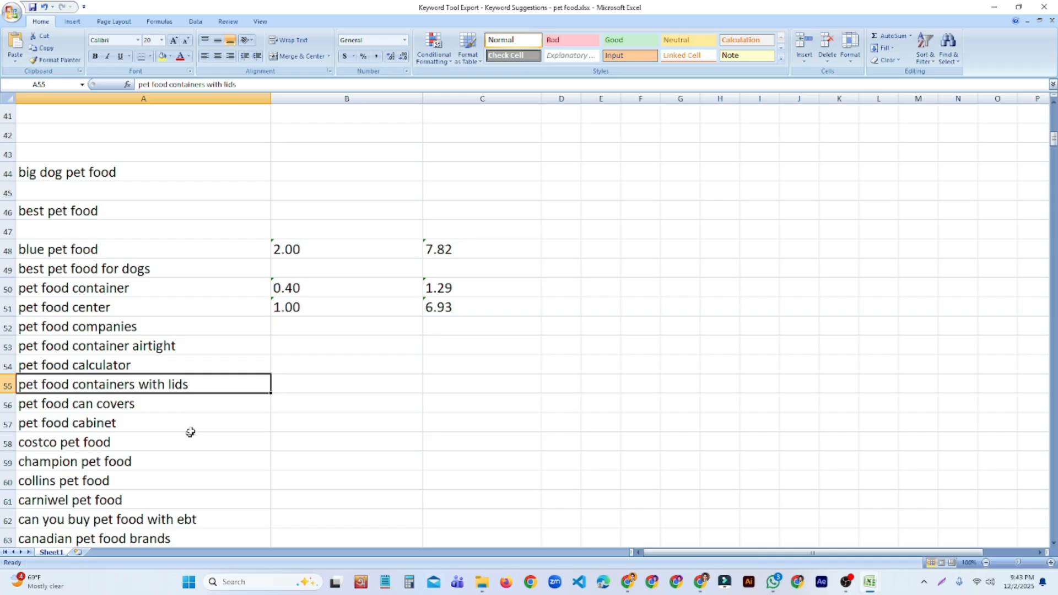
scroll(178, 410, down, 3)
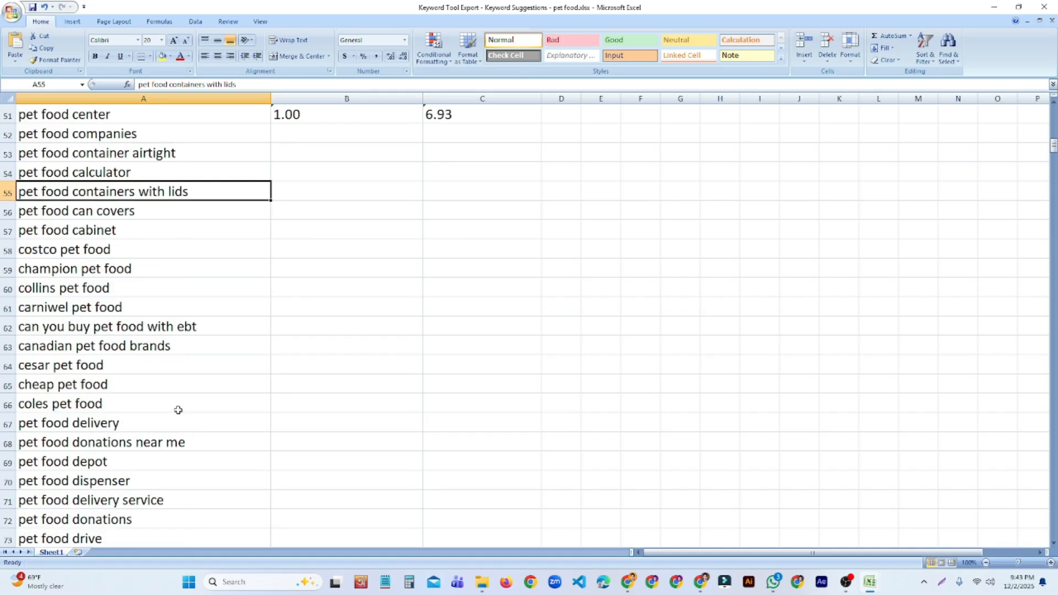
scroll(173, 399, down, 20)
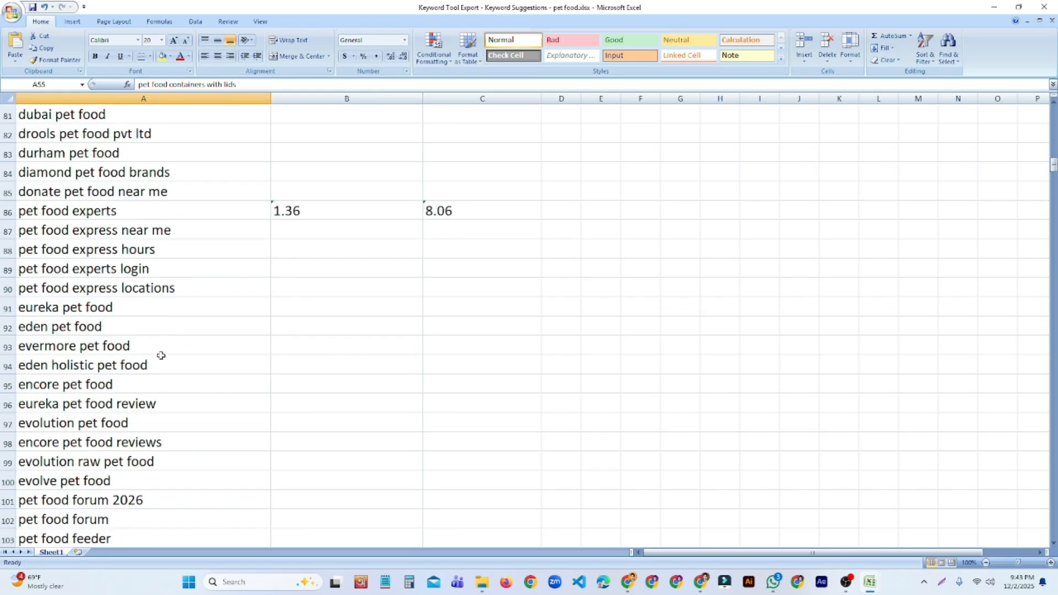
scroll(168, 389, down, 20)
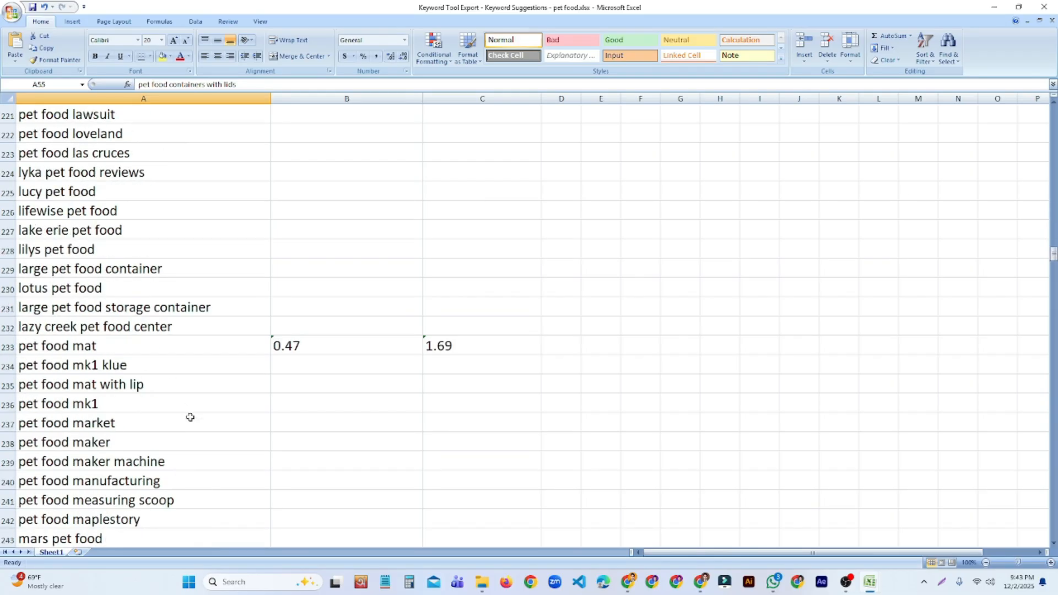
Step: Skim the remaining keyword list from about row 243 down to its end at row 677, checking for brand and location keywords
scroll(199, 428, down, 20)
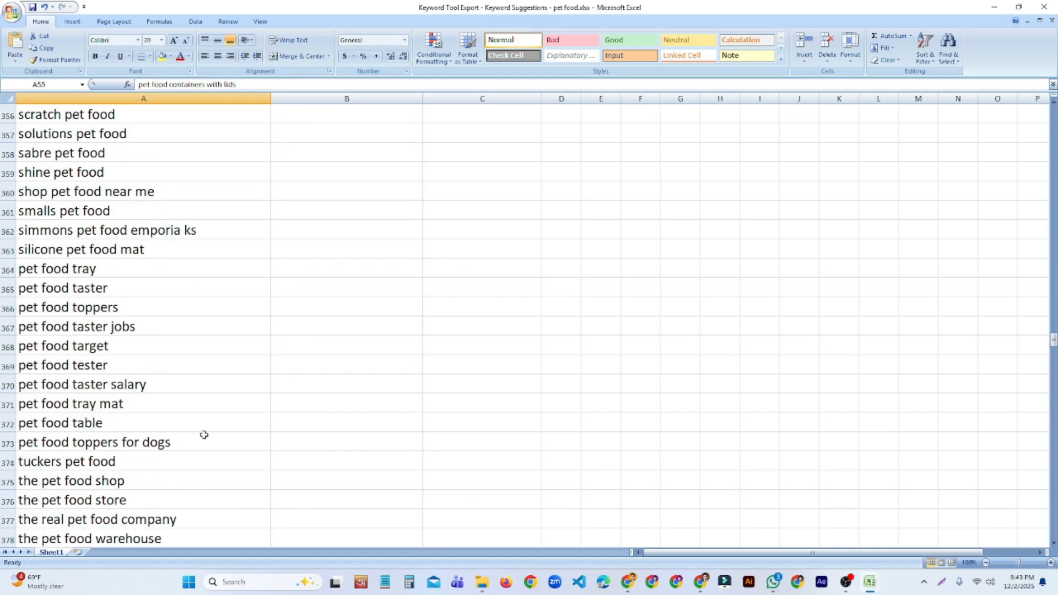
scroll(205, 441, down, 20)
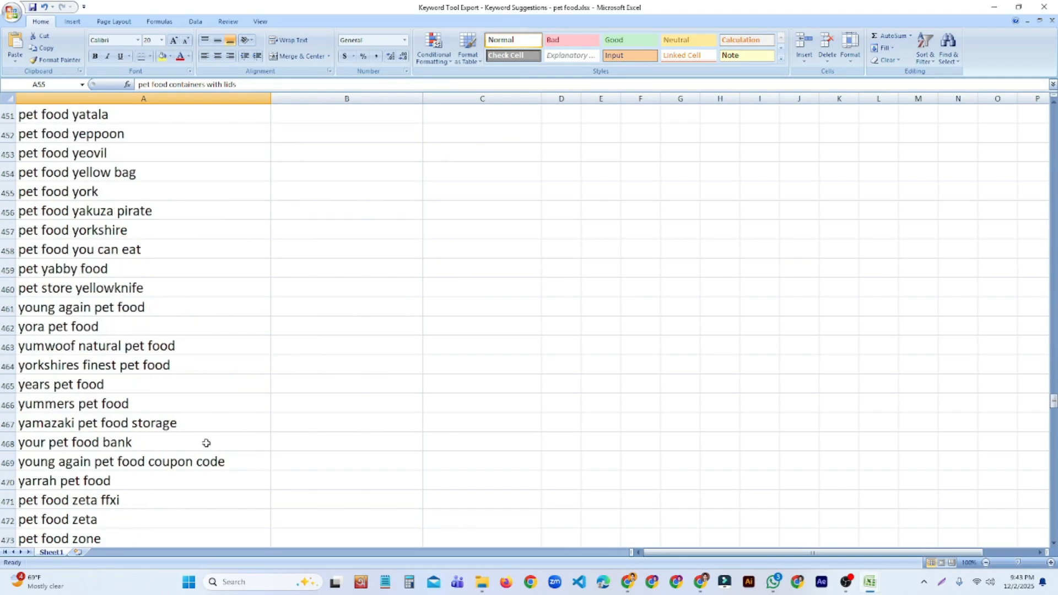
scroll(206, 443, down, 20)
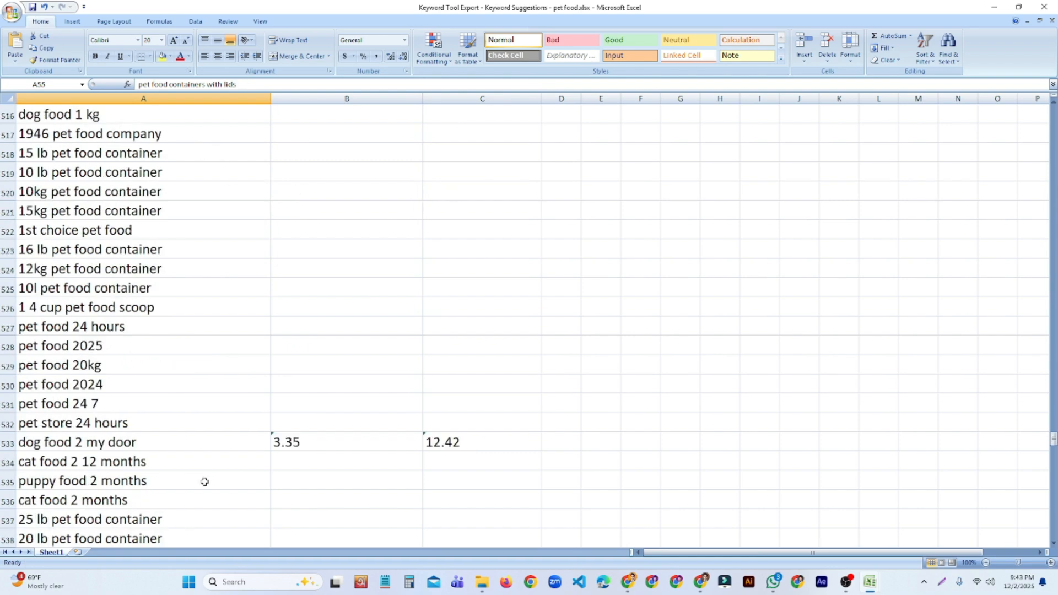
scroll(205, 483, down, 8)
scroll(205, 484, down, 5)
scroll(204, 484, up, 20)
scroll(202, 485, up, 15)
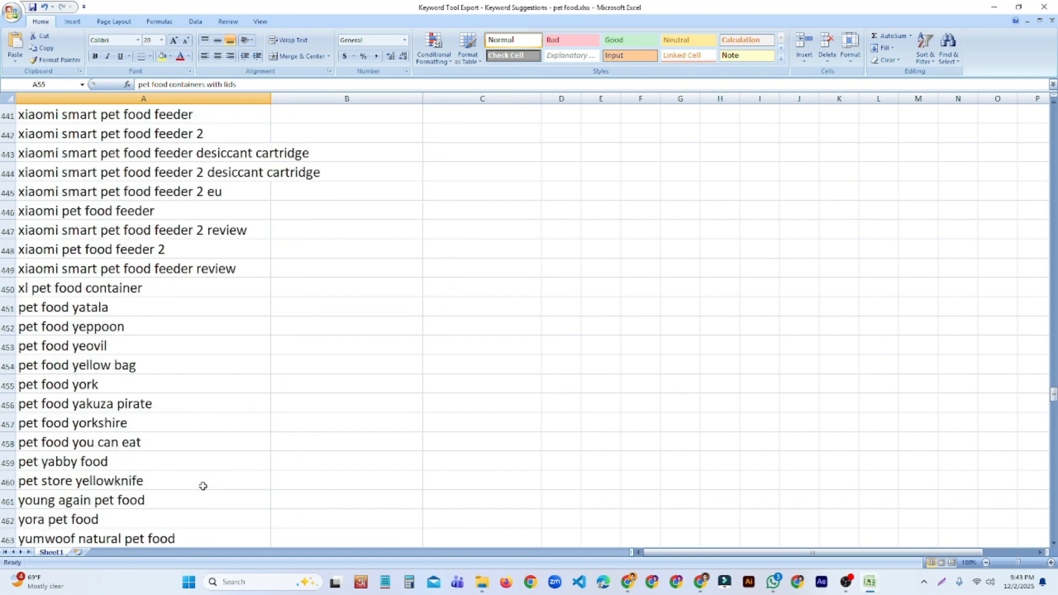
scroll(203, 485, up, 20)
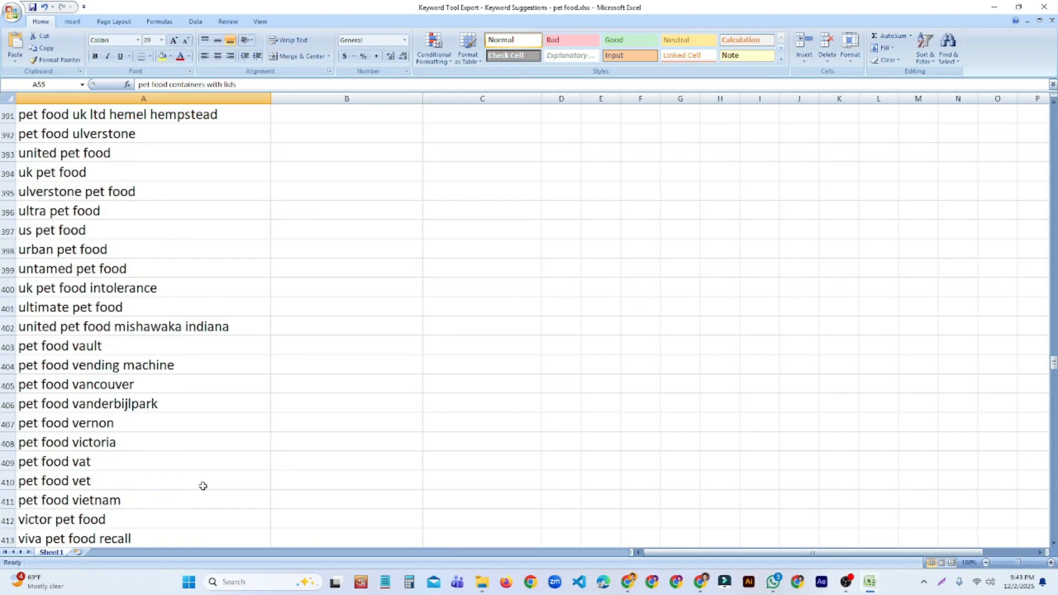
scroll(203, 486, up, 20)
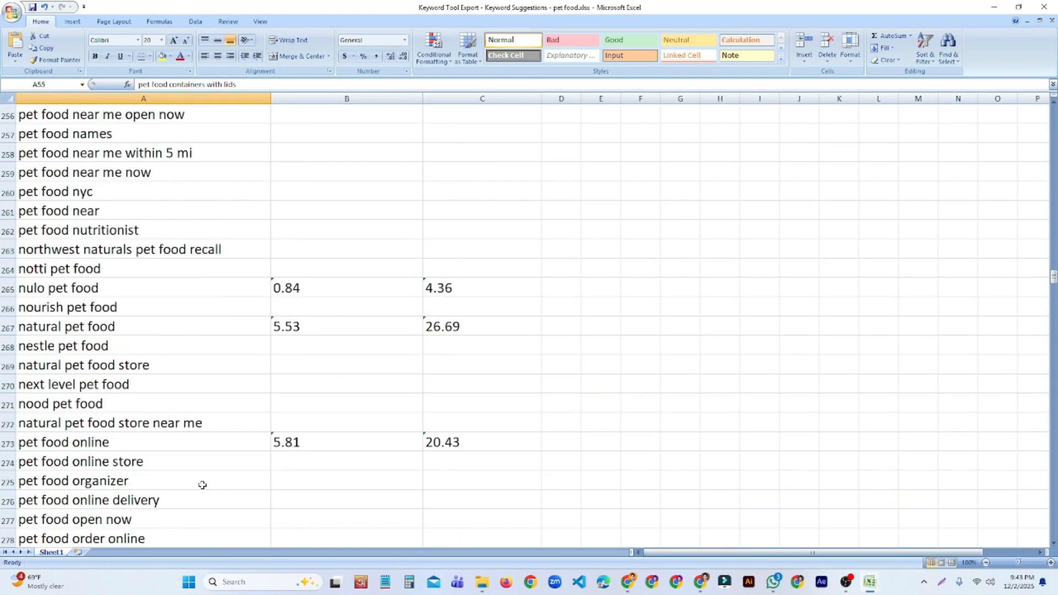
scroll(212, 469, down, 20)
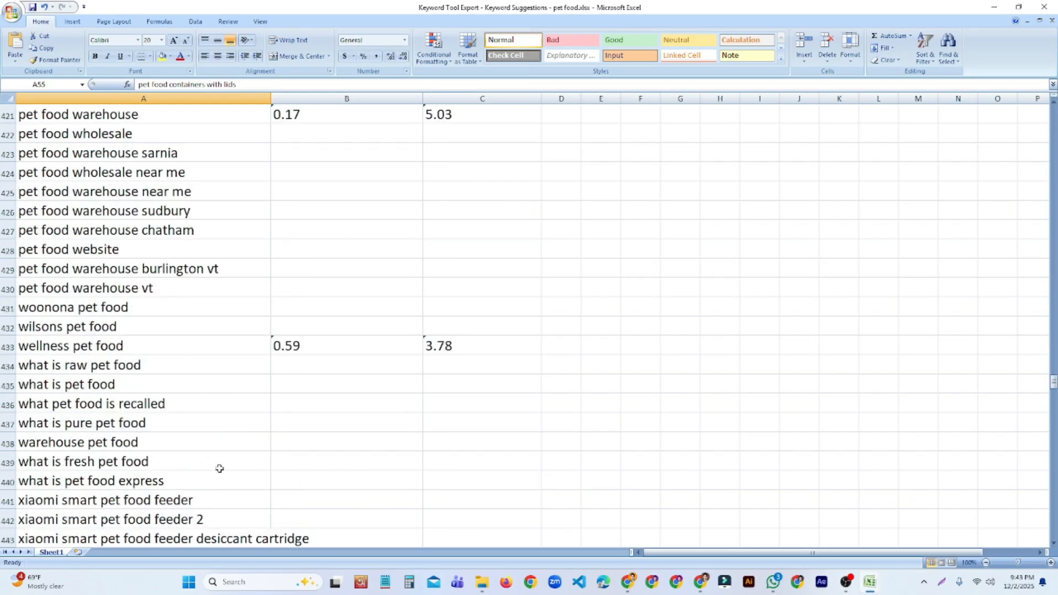
scroll(220, 473, down, 20)
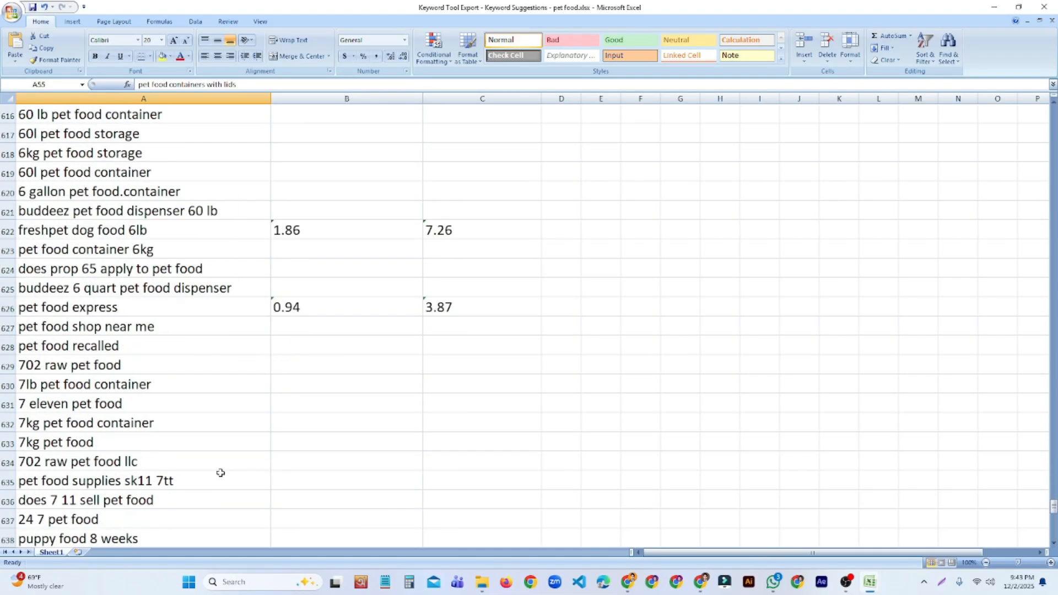
scroll(220, 474, down, 20)
scroll(192, 446, up, 15)
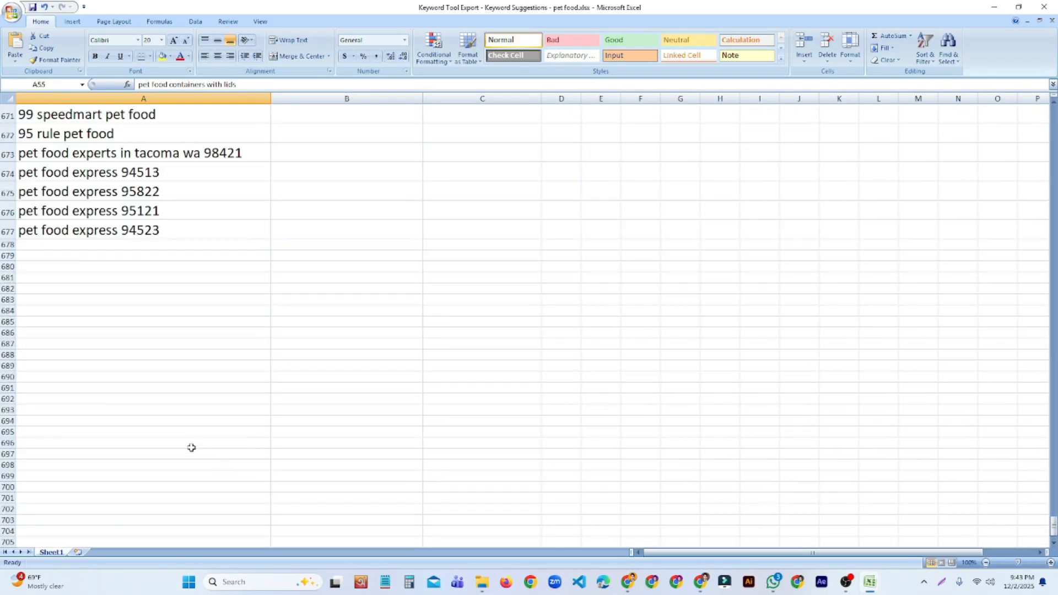
scroll(204, 443, down, 2)
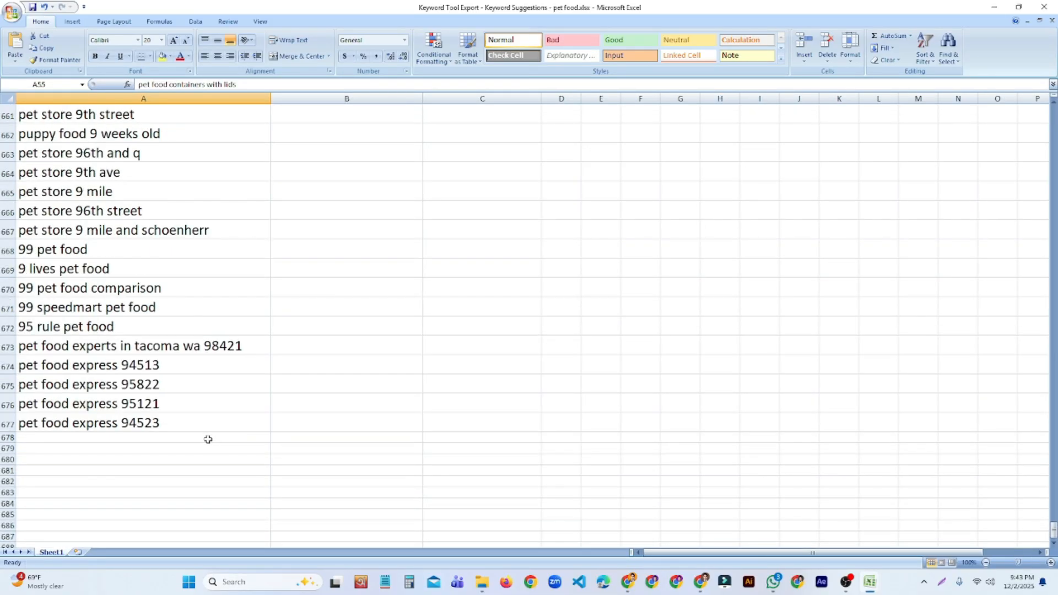
Step: Clear the location keywords "pet food express 94523" from cell A677 and "pet food express 95121" from cell A676
click(164, 419)
key(shift+Up)
key(shift+Up)
key(shift+Up)
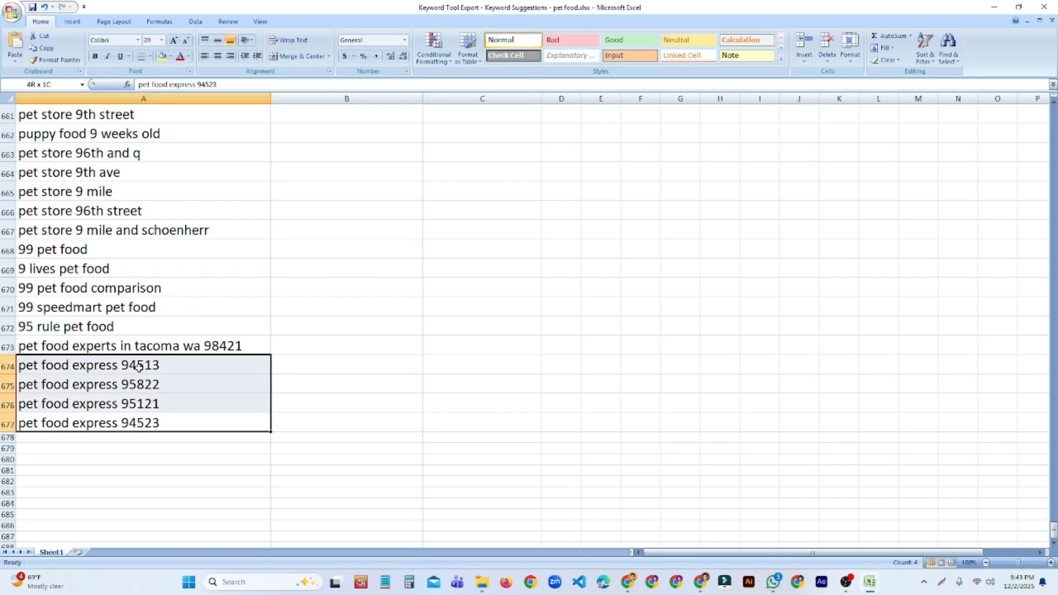
key(BackSpace)
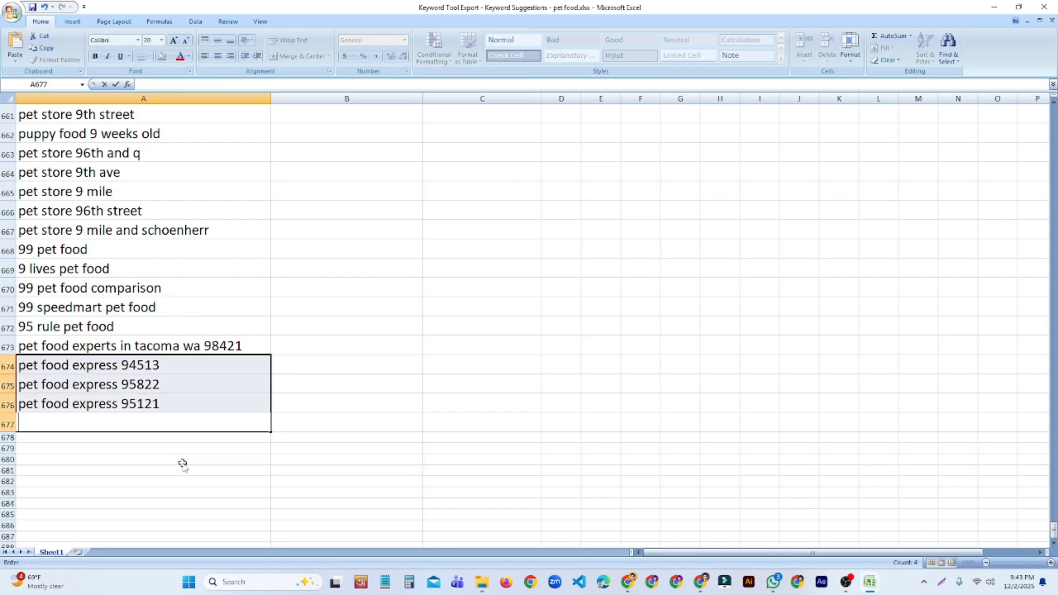
click(252, 429)
click(179, 407)
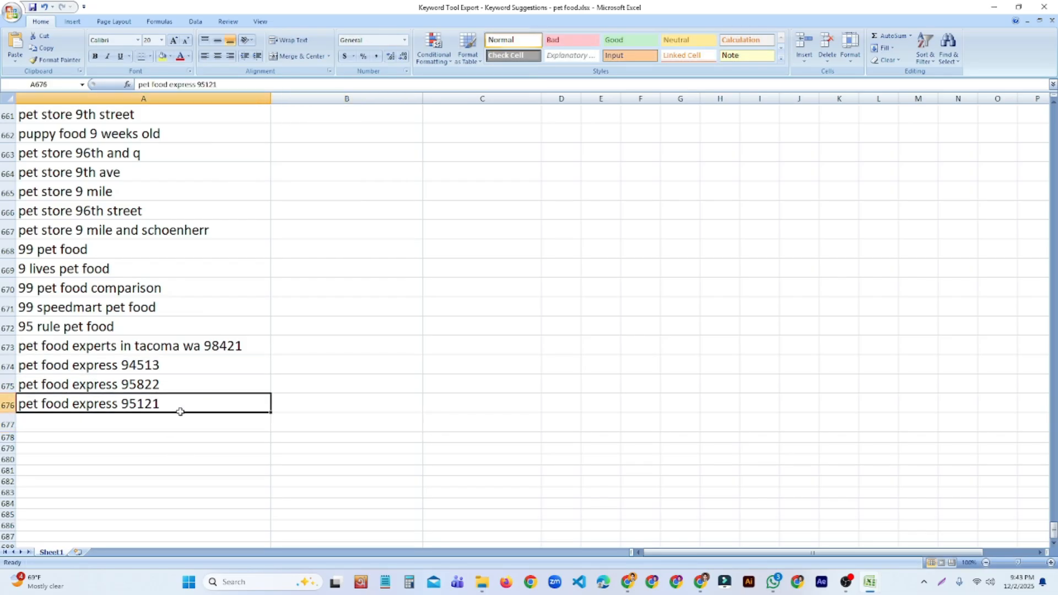
key(shift+Up)
key(shift+Up)
key(BackSpace)
Step: Clear "pet food express 95822", "pet food express 94513" and "pet food experts in tacoma wa 98421" from cells A675 to A673
click(183, 386)
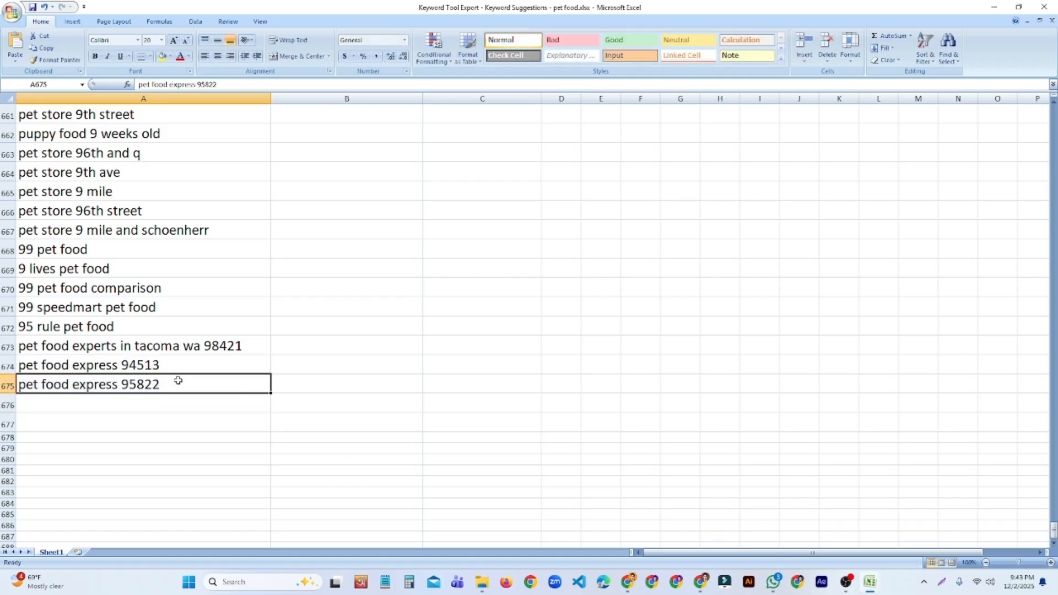
key(BackSpace)
click(182, 366)
key(BackSpace)
click(201, 348)
key(BackSpace)
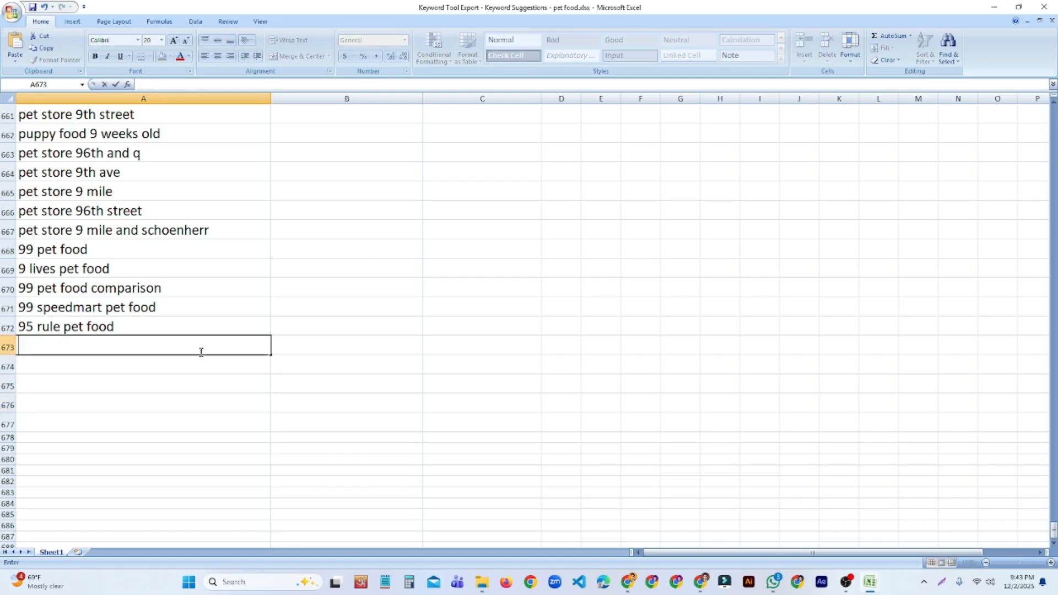
click(113, 325)
scroll(153, 345, up, 3)
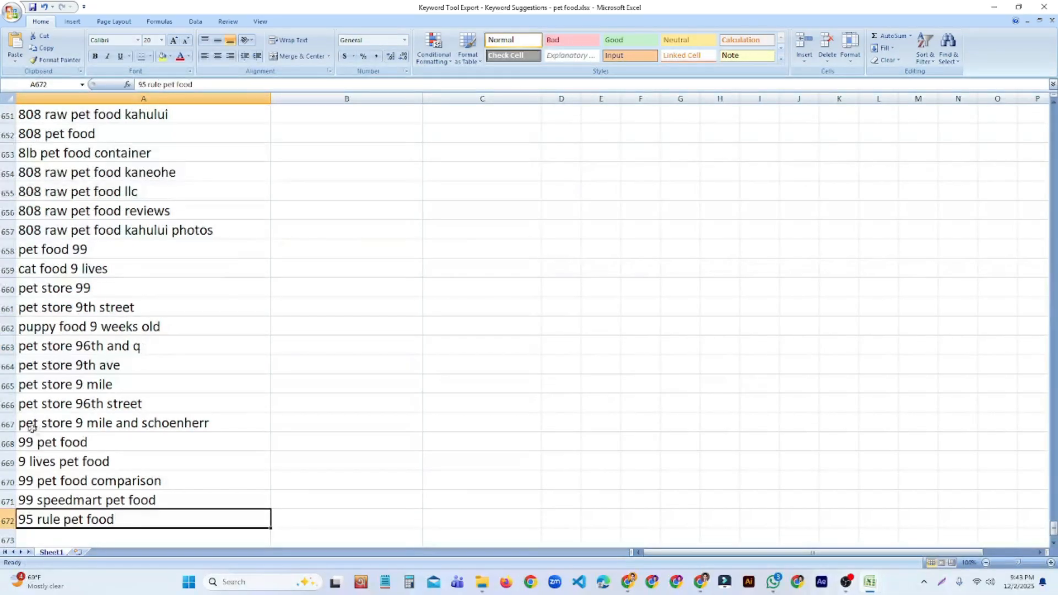
Step: Clear the last five keywords in column A, from "99 pet food" to "95 rule pet food" (A668:A672)
scroll(56, 440, down, 3)
drag(72, 249, 77, 328)
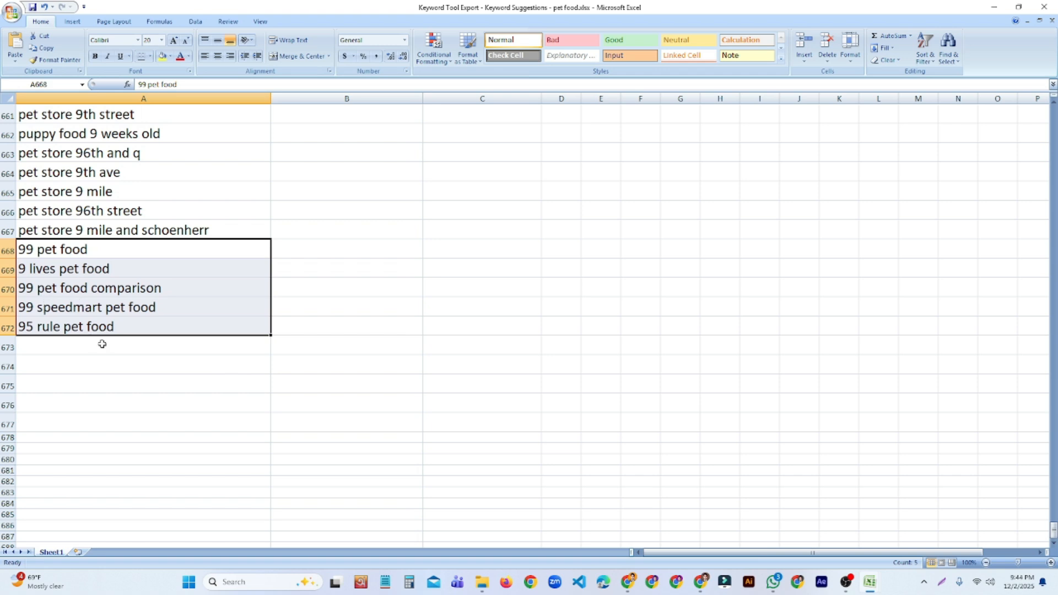
key(BackSpace)
click(139, 318)
click(110, 269)
key(BackSpace)
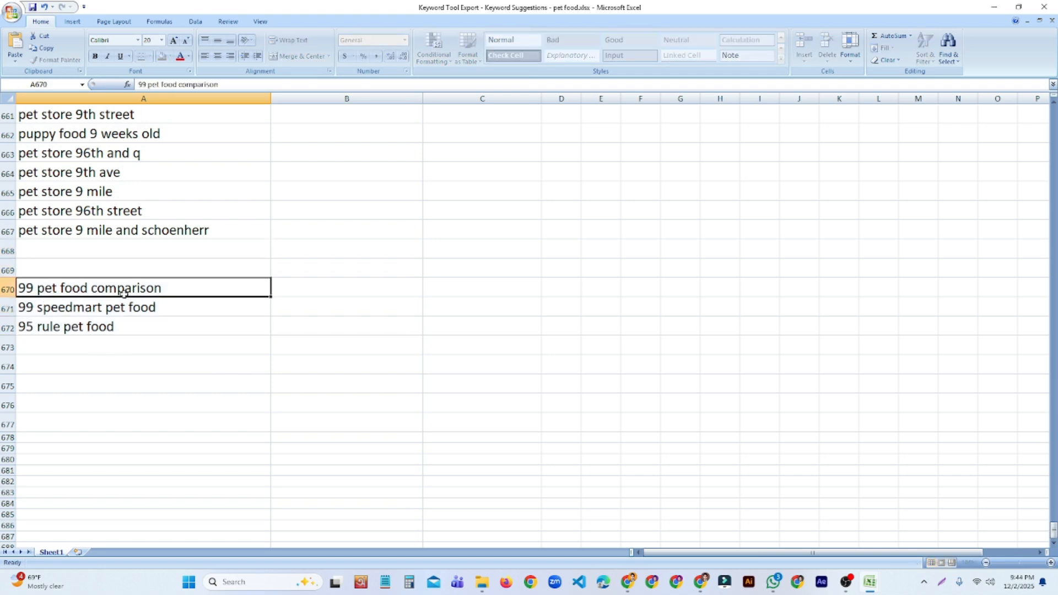
click(123, 291)
key(BackSpace)
click(136, 309)
key(BackSpace)
click(108, 326)
key(BackSpace)
Step: Clear the keywords "pet store 96th street" and "pet store 9 mile and schoenherr" in cells A666 and A667
scroll(113, 298, up, 2)
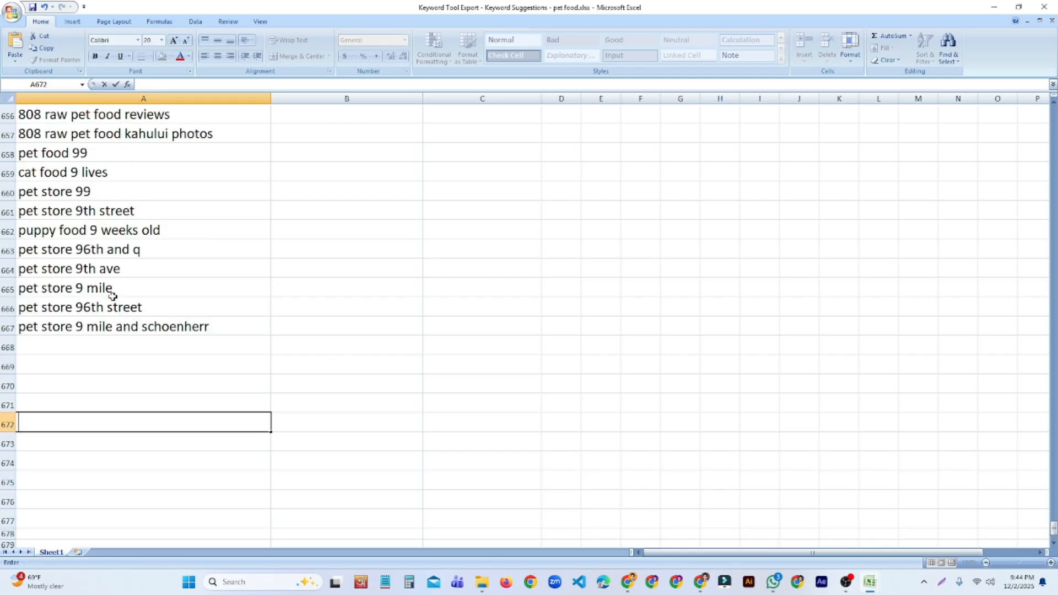
click(137, 307)
key(BackSpace)
click(86, 320)
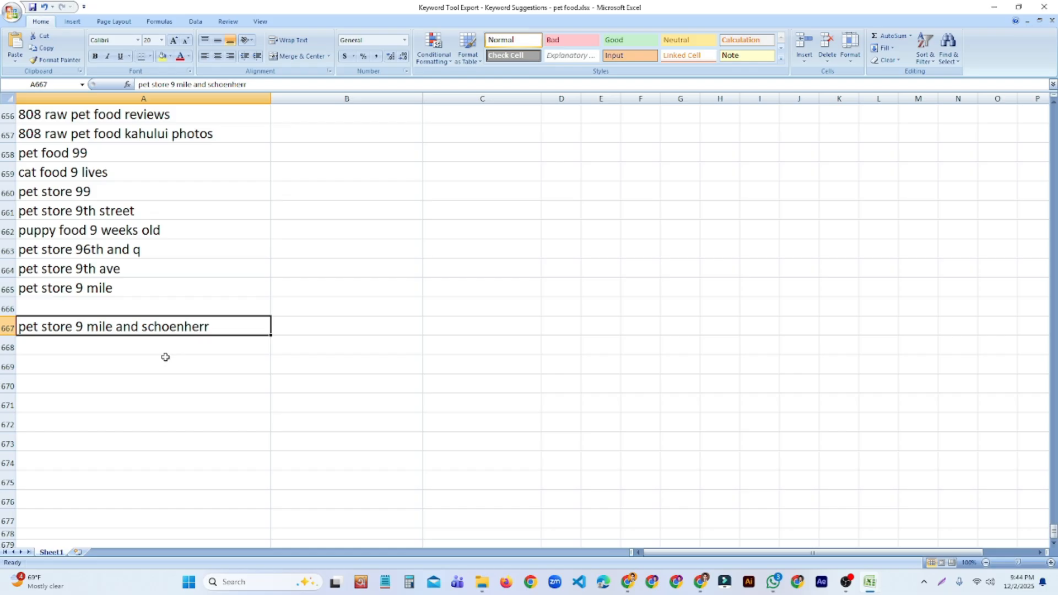
key(BackSpace)
Step: Copy the keyword column from the Keywords header in A1 down to A300
scroll(165, 355, up, 8)
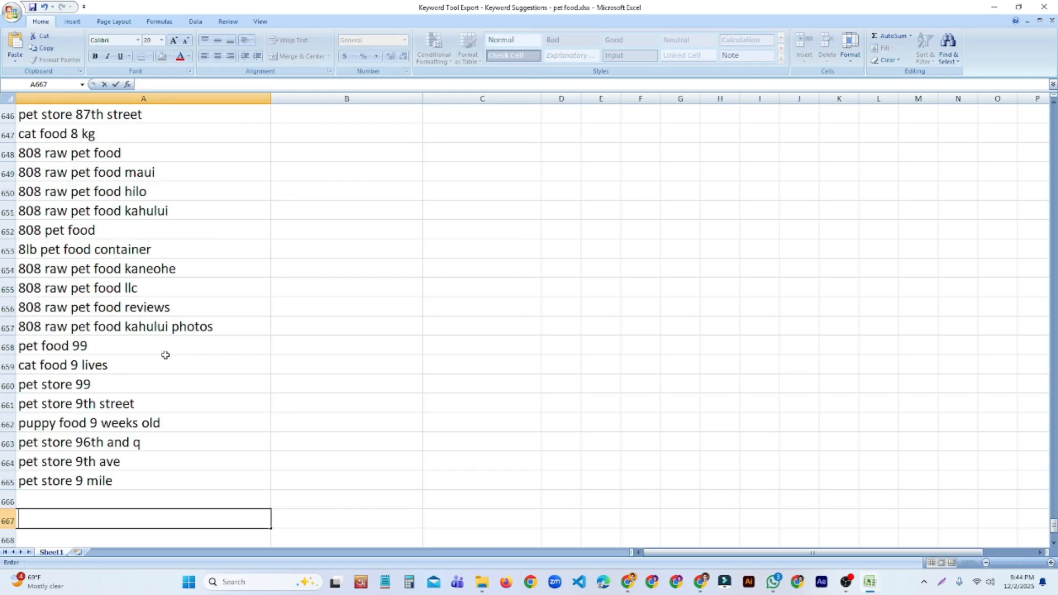
scroll(135, 325, up, 20)
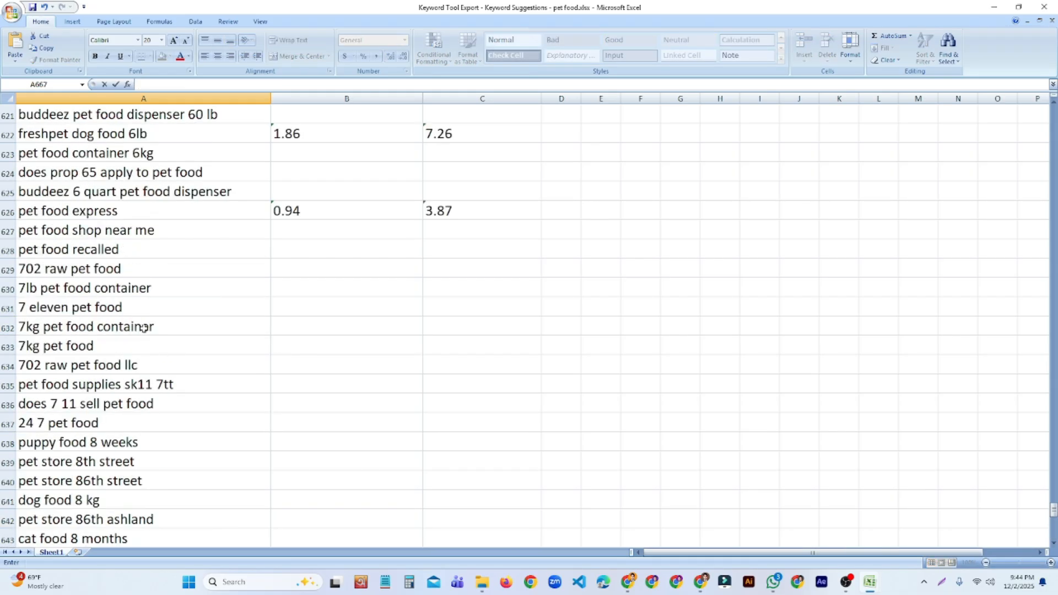
scroll(144, 327, up, 20)
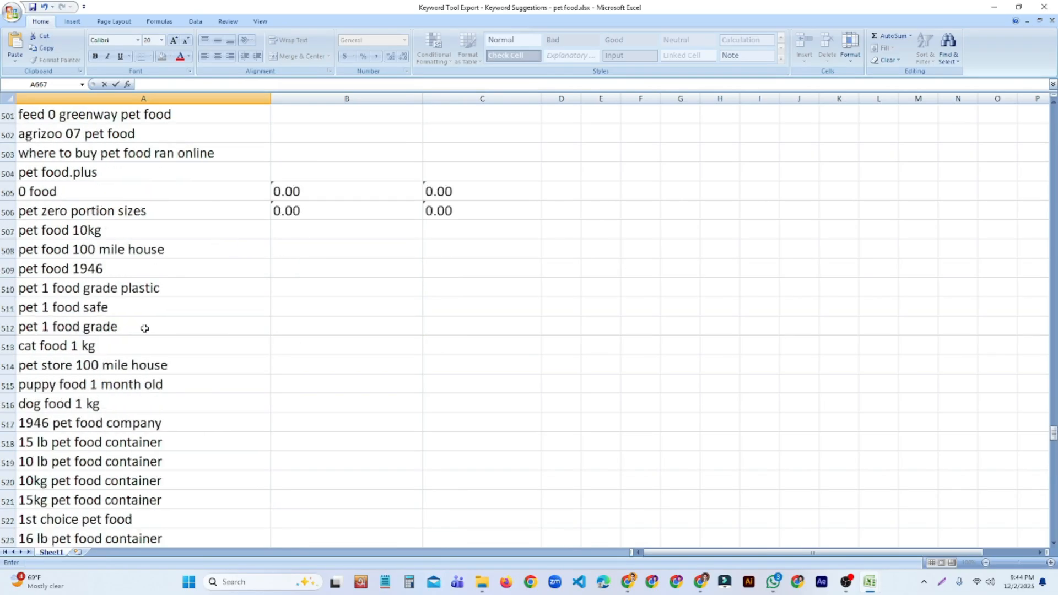
scroll(143, 327, up, 17)
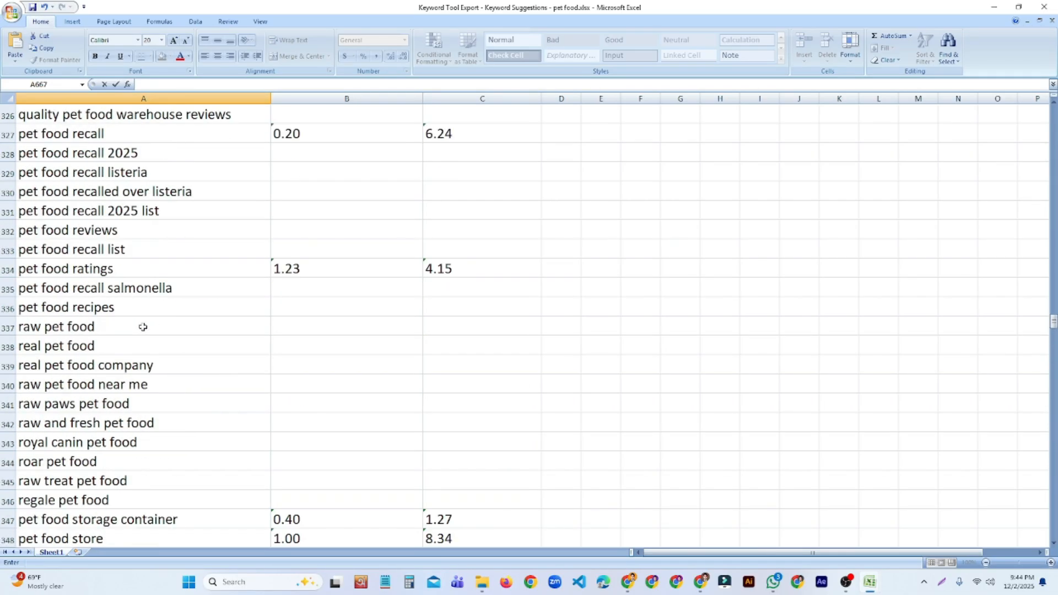
scroll(144, 313, up, 20)
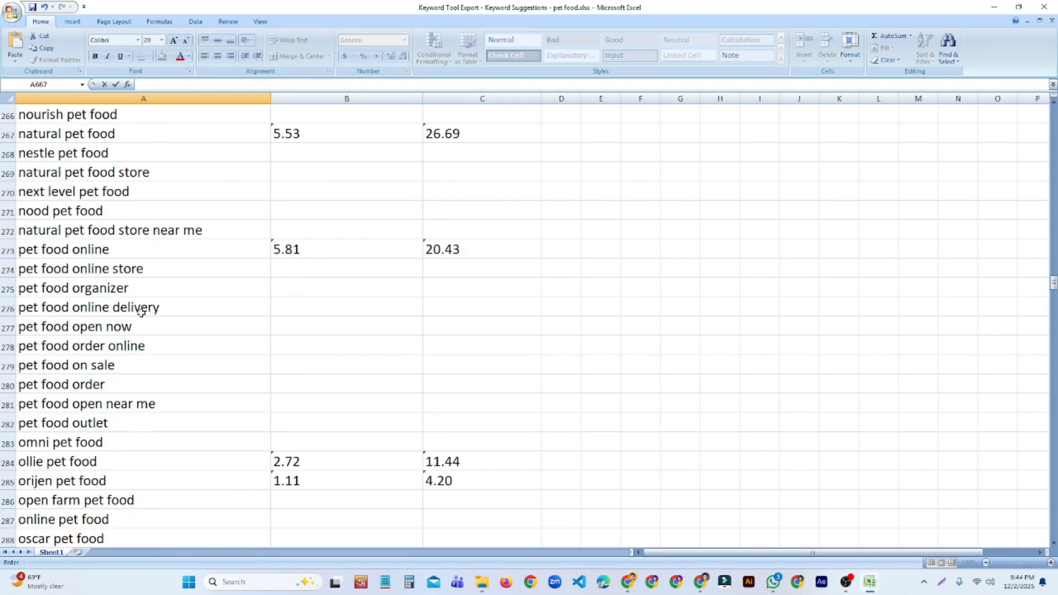
scroll(139, 309, up, 20)
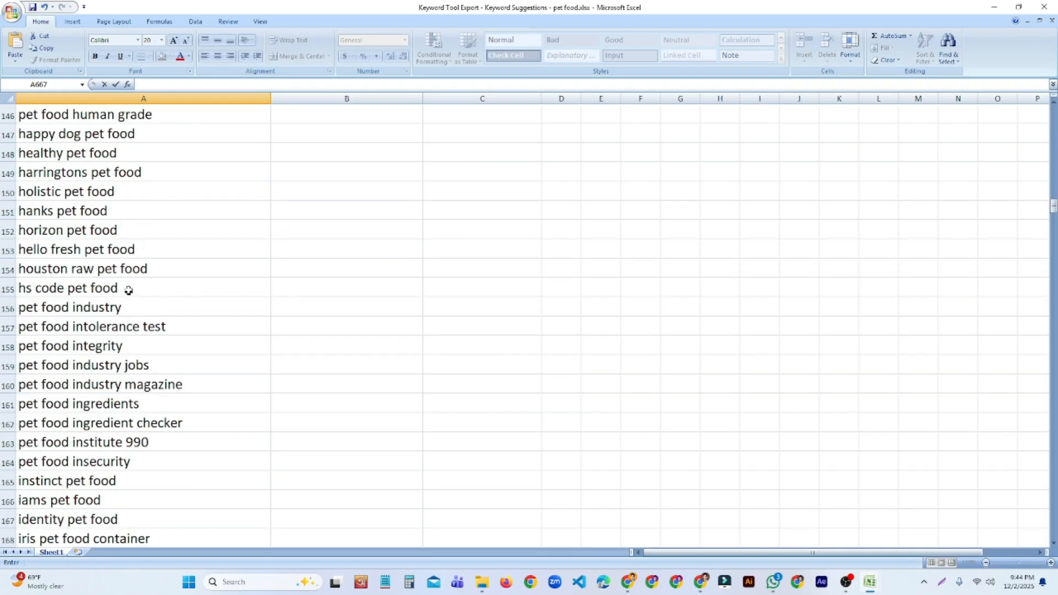
scroll(130, 287, up, 17)
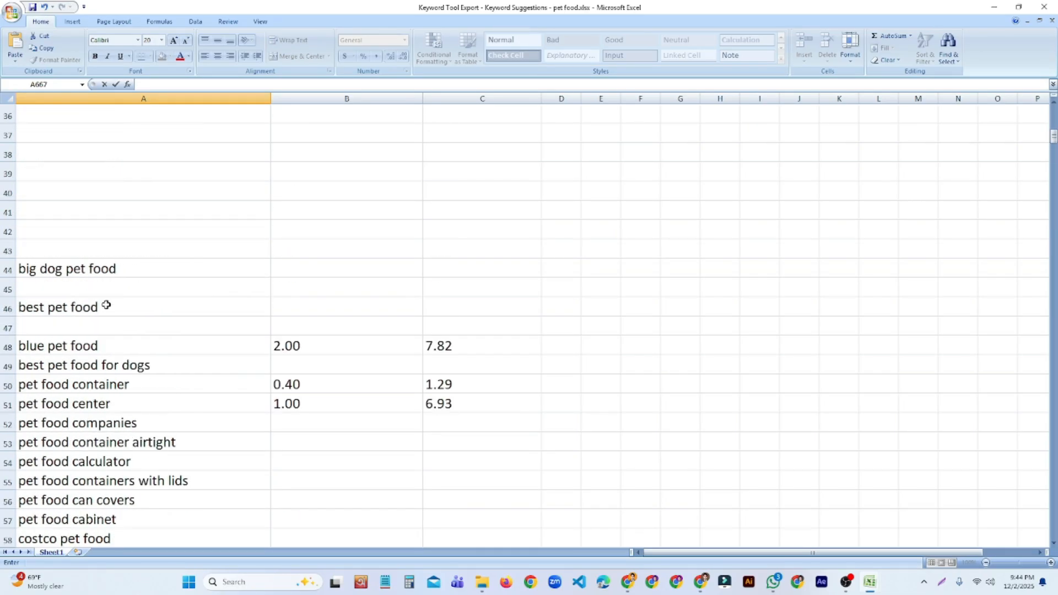
scroll(114, 269, up, 12)
drag(113, 119, 66, 468)
key(ctrl+c)
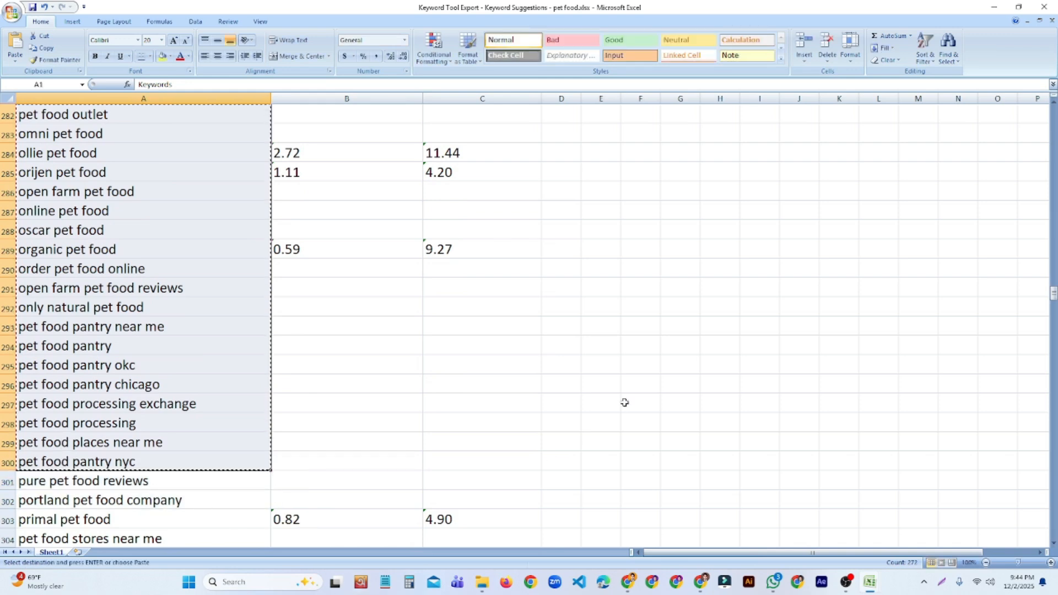
Step: Switch to the Keyword Research For pet Food Google Sheet and paste the copied keywords from A2 of the Keyword Idea for pet food sheet
mouse_move(701, 591)
click(696, 530)
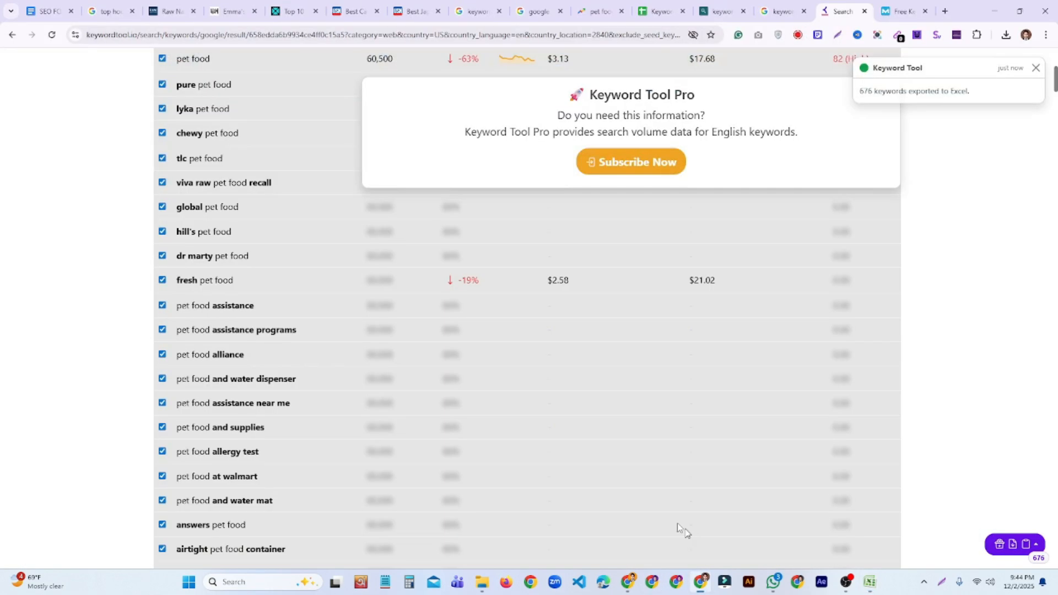
click(651, 10)
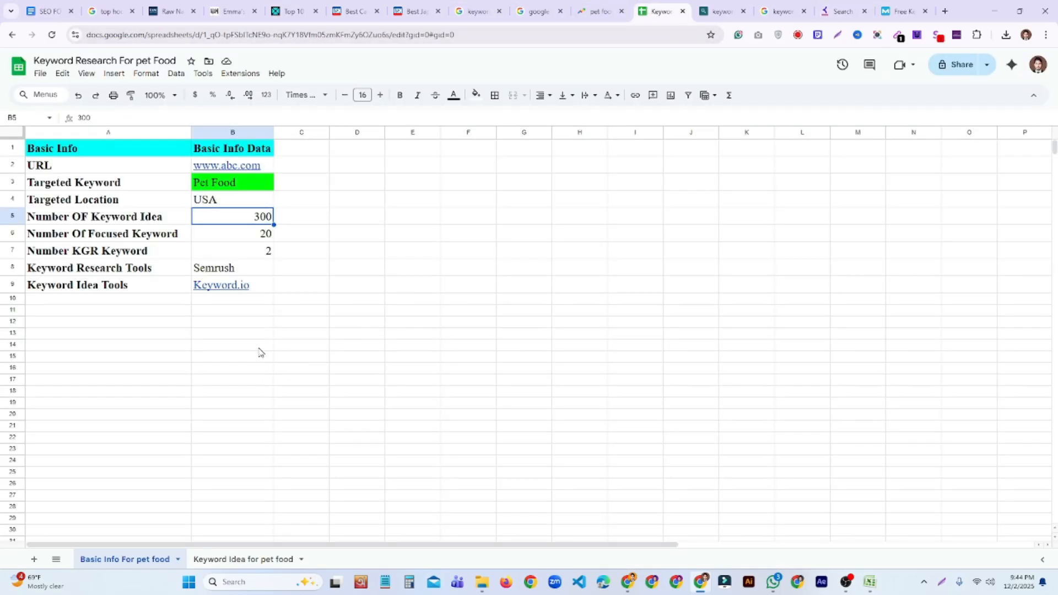
click(259, 349)
click(254, 561)
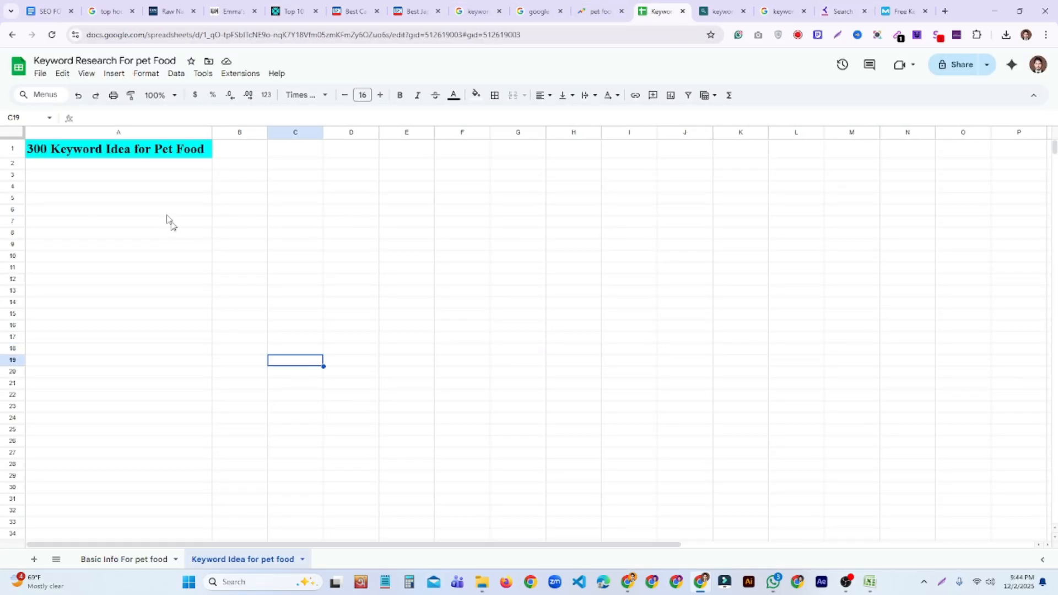
click(141, 165)
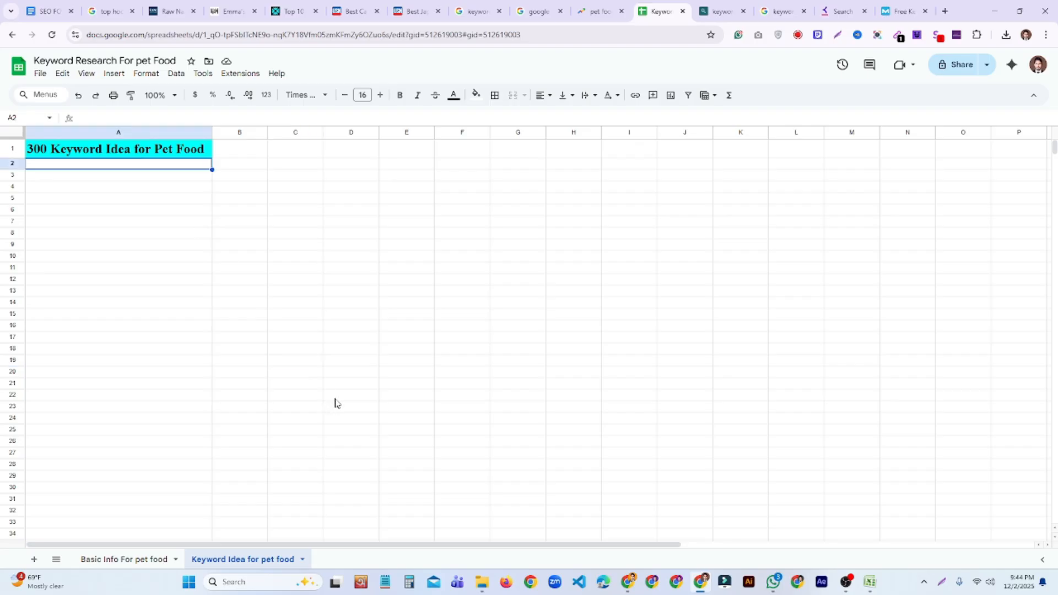
key(ctrl+v)
Step: Delete blank row 6, in the gap between "pure pet food" and "global pet food"
click(69, 237)
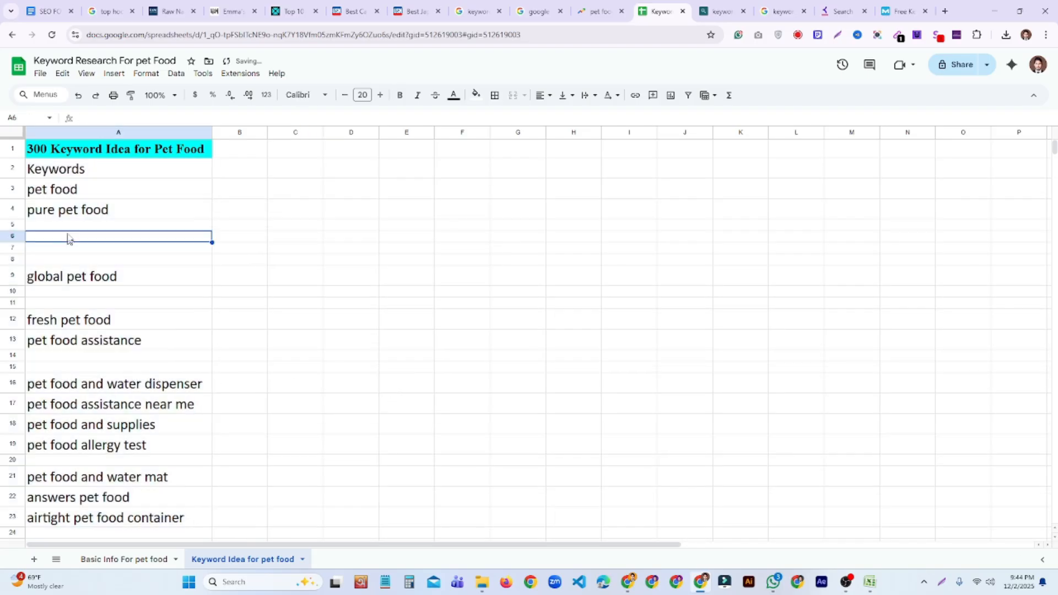
drag(73, 229, 82, 267)
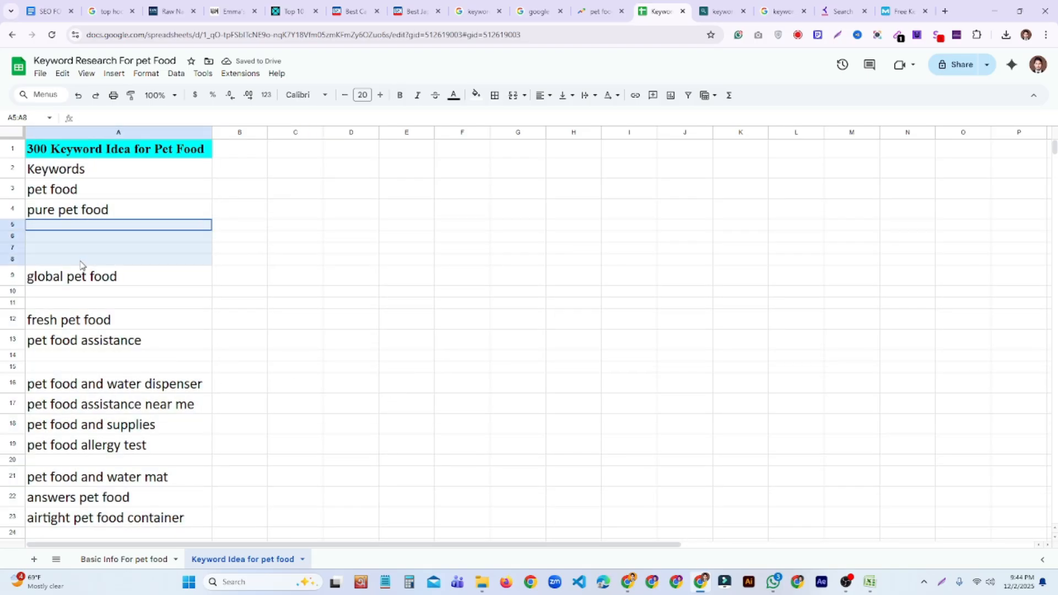
right_click(13, 235)
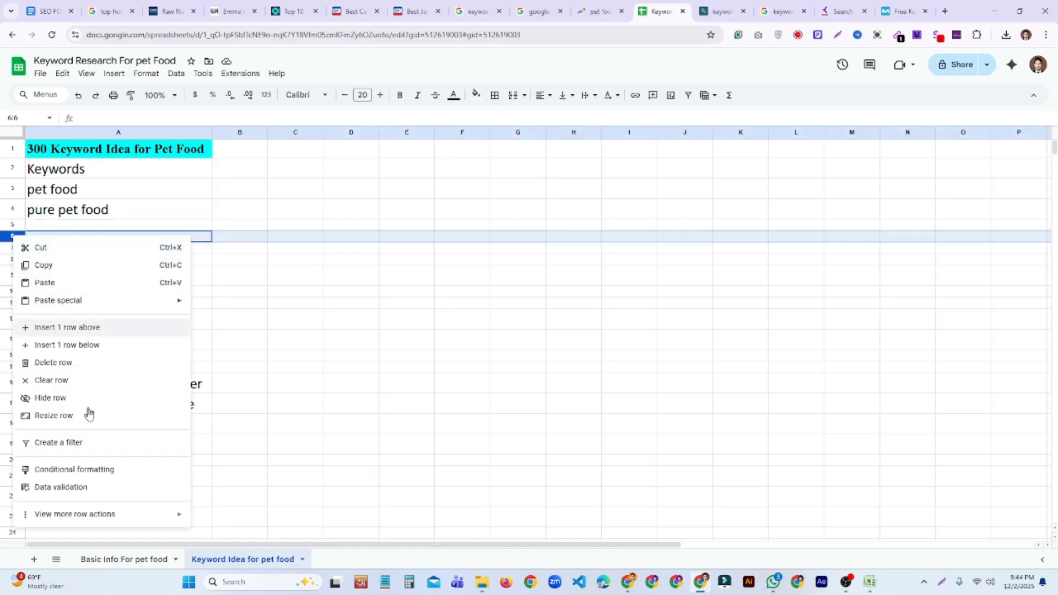
click(77, 364)
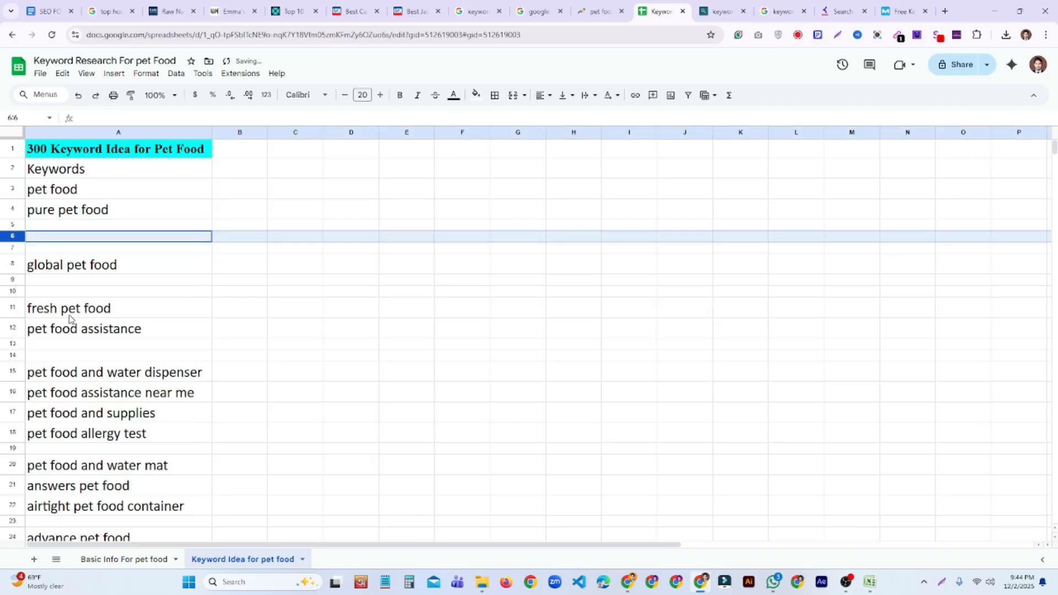
Step: Try to select the blank rows 5 to 7, 9, 10, 13, 14, 19 and 23 together
click(16, 226)
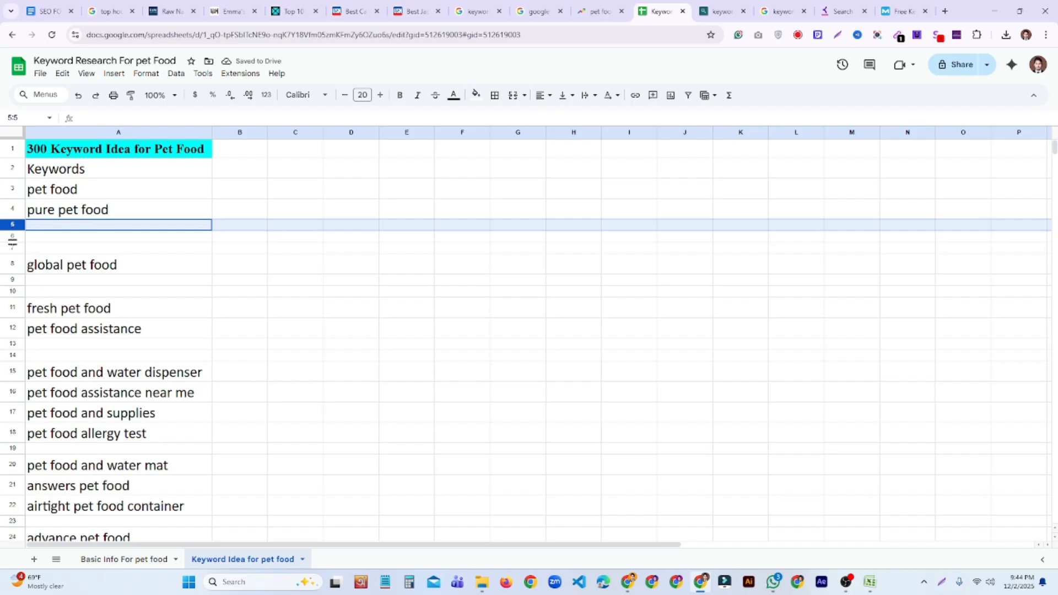
ctrl+click(12, 238)
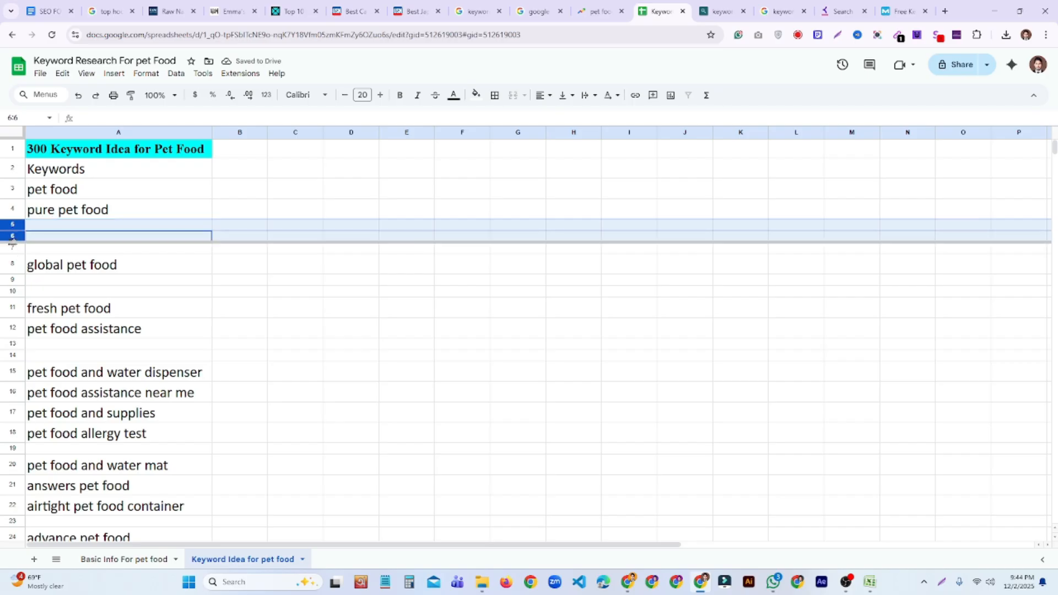
ctrl+click(15, 250)
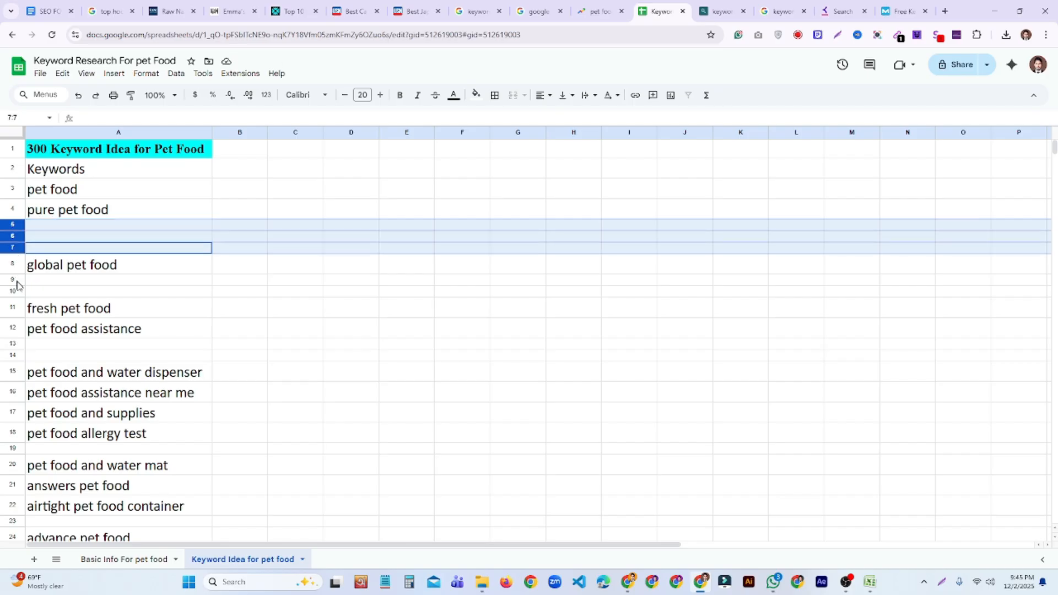
ctrl+click(18, 280)
ctrl+click(18, 292)
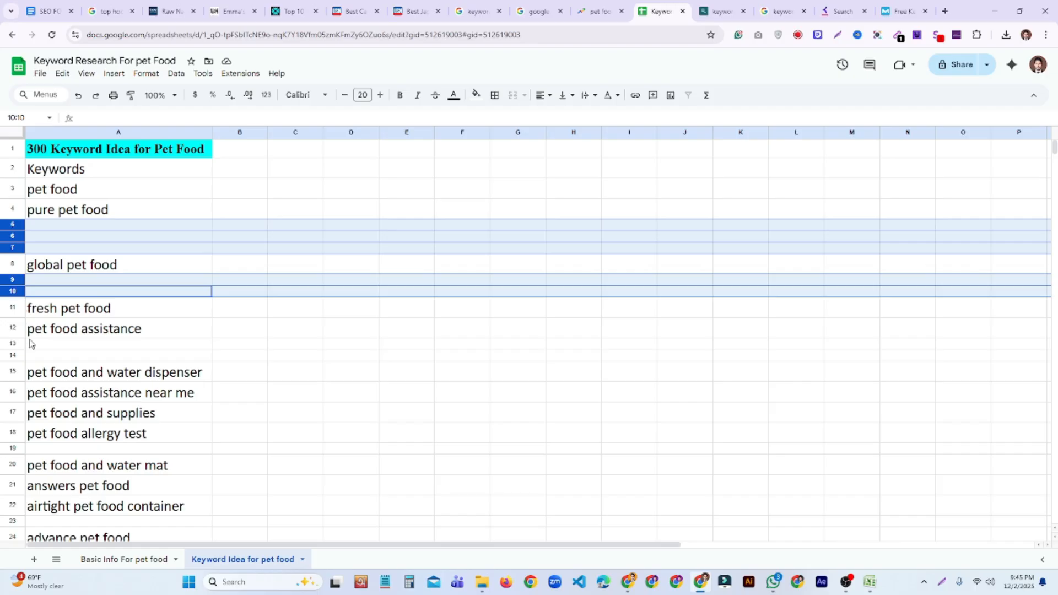
ctrl+click(13, 344)
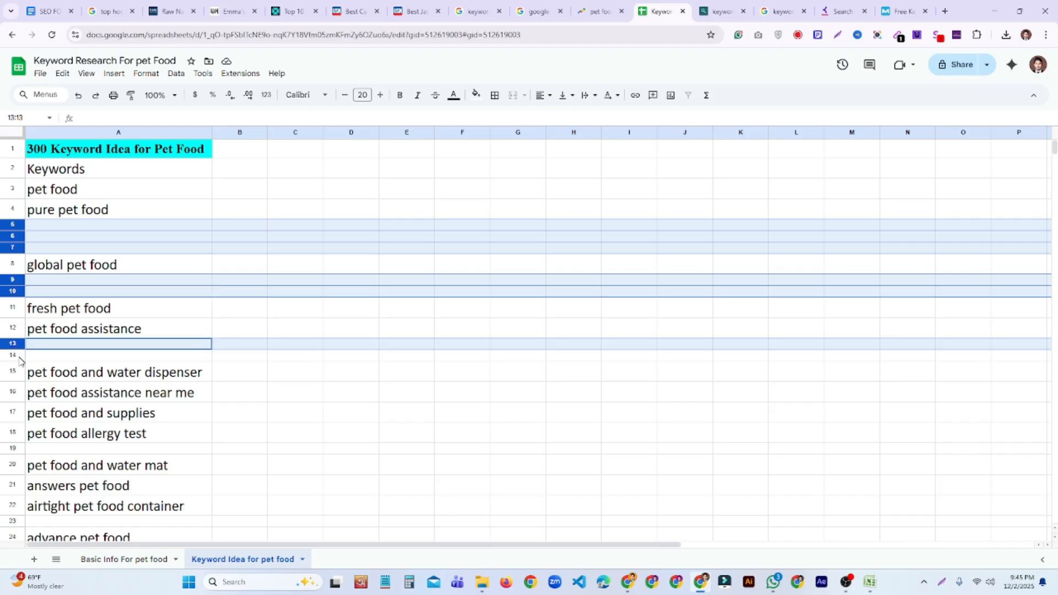
ctrl+click(13, 356)
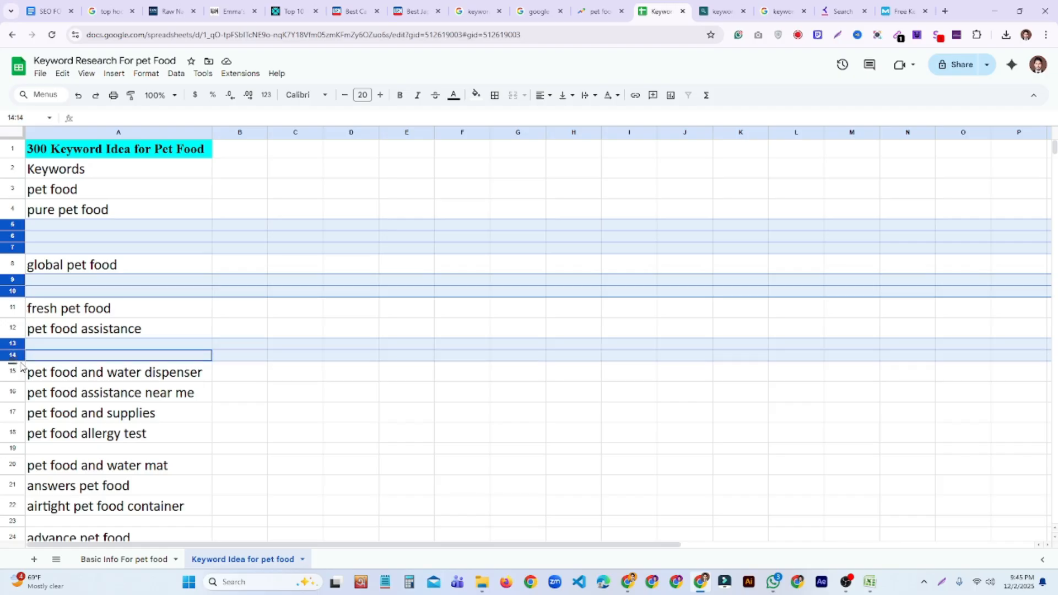
ctrl+click(12, 449)
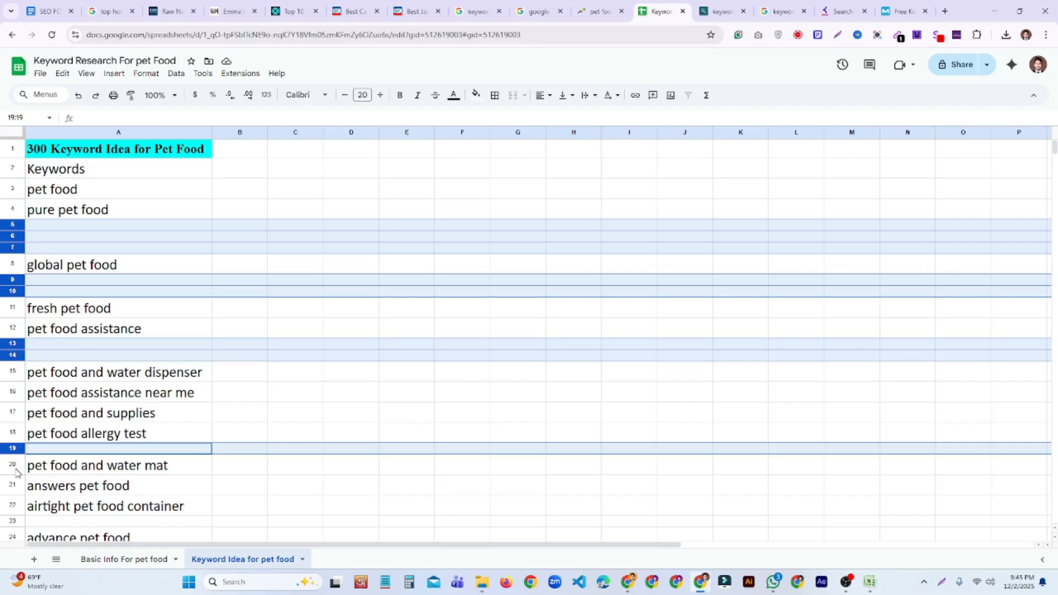
ctrl+click(16, 521)
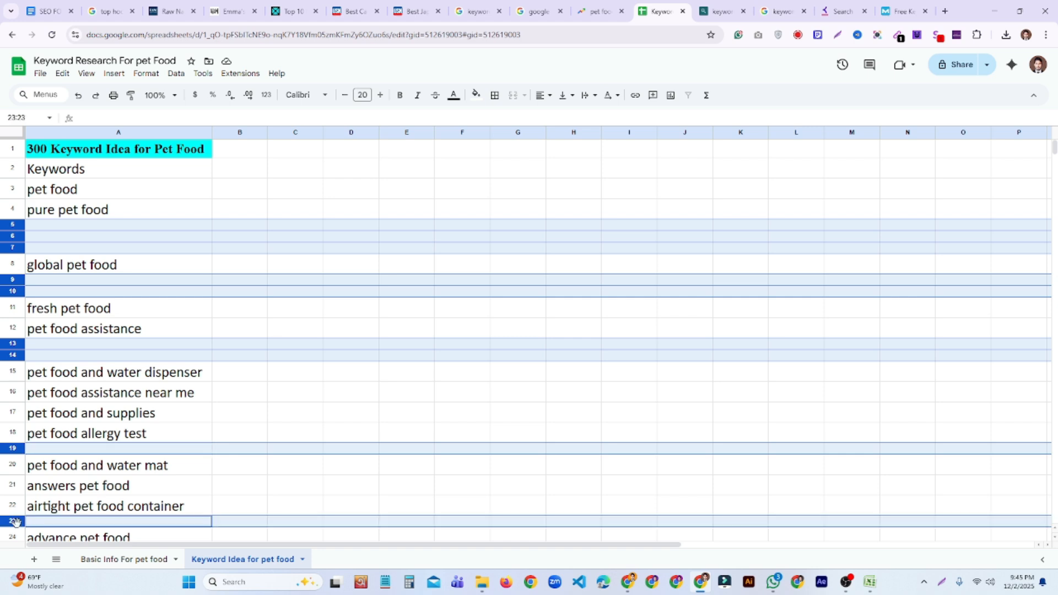
Step: Delete the three remaining blank rows between "pure pet food" and "global pet food"
right_click(87, 237)
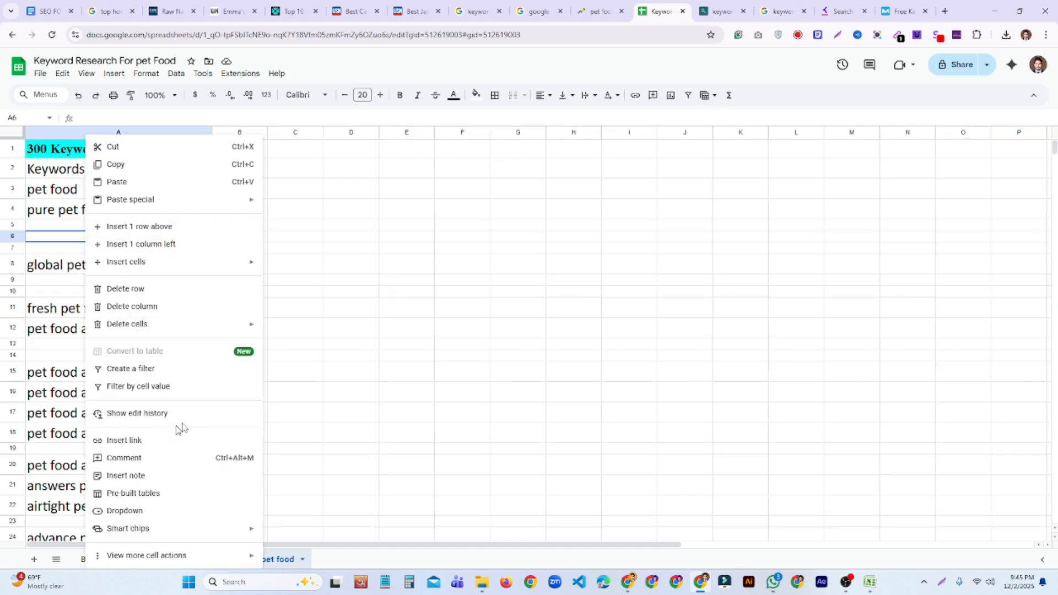
click(161, 296)
click(309, 335)
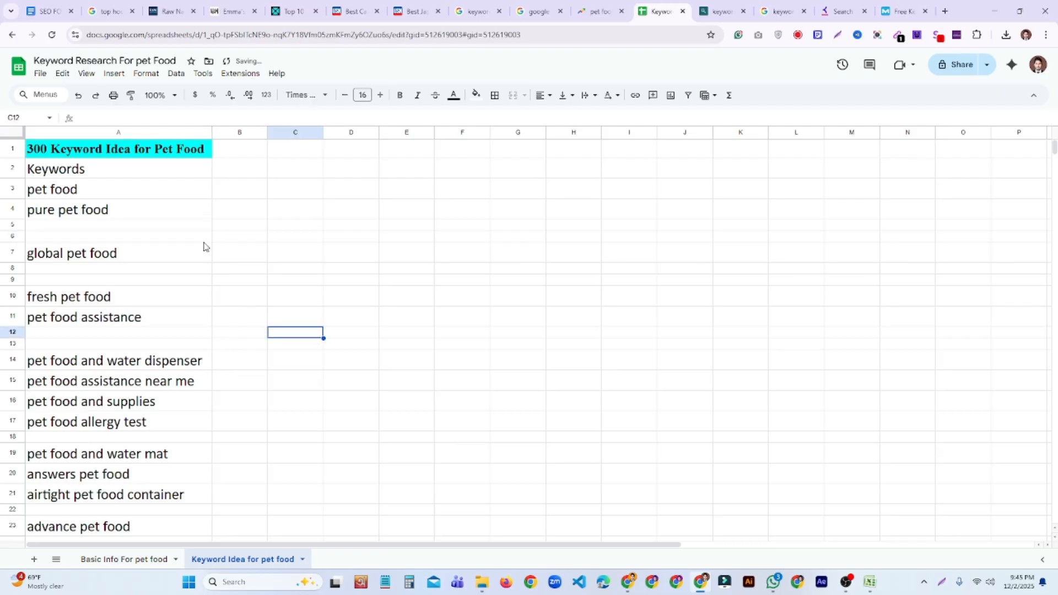
drag(199, 228, 198, 238)
right_click(198, 238)
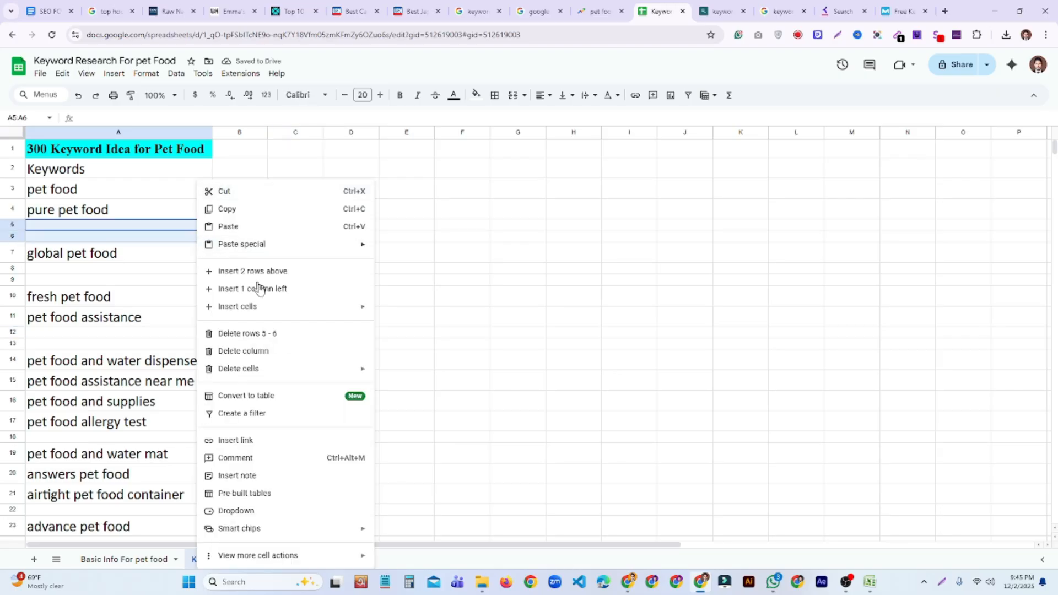
click(281, 335)
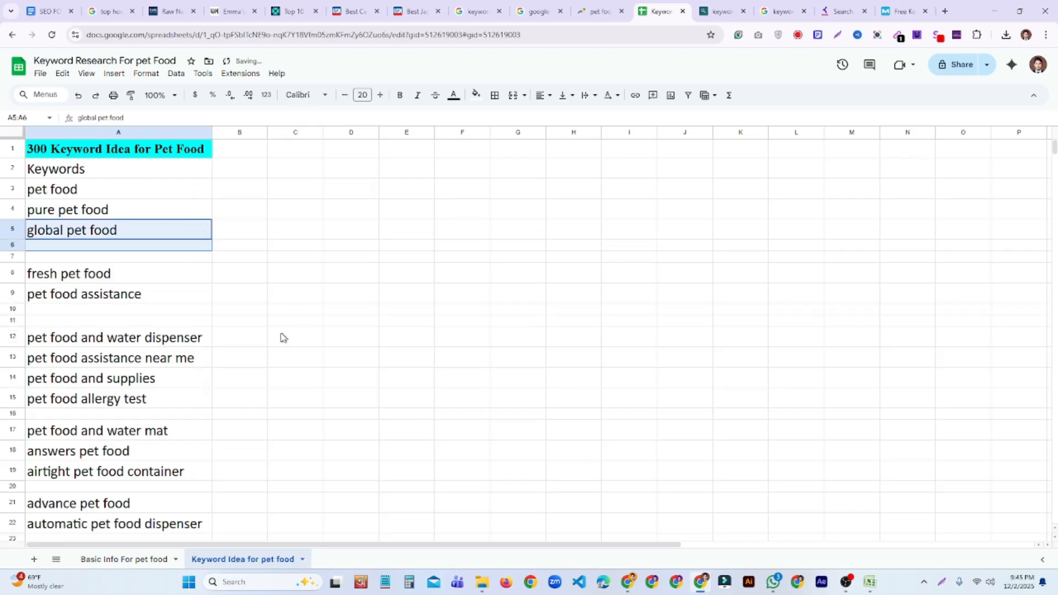
Step: Delete blank rows 6 and 7 between "global pet food" and "fresh pet food"
click(166, 259)
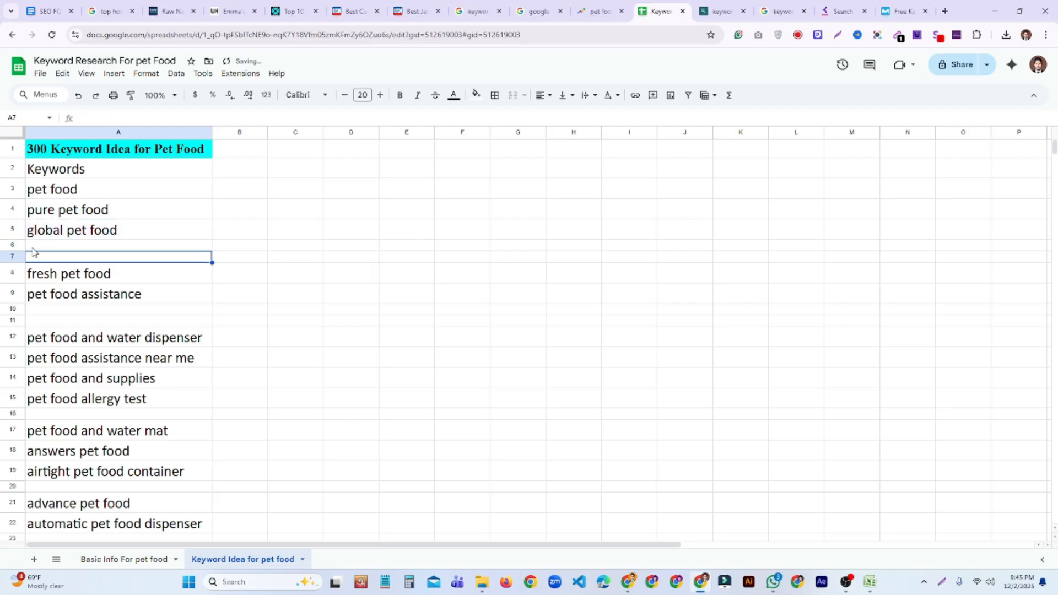
drag(13, 245, 12, 251)
right_click(13, 252)
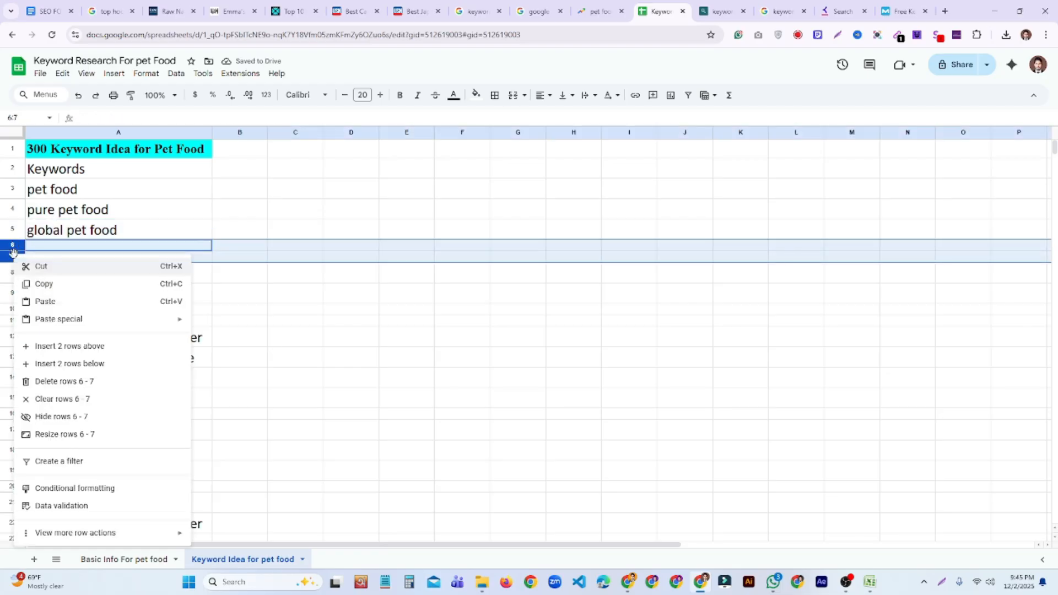
click(104, 386)
click(371, 374)
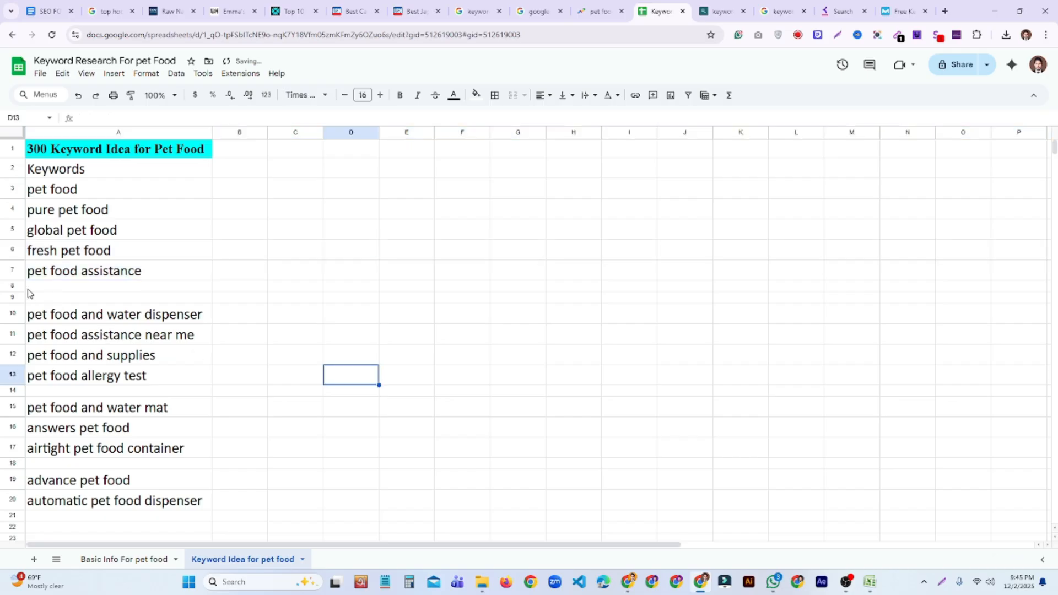
Step: Delete blank rows 8 and 9 between "pet food assistance" and "pet food and water dispenser"
drag(12, 285, 12, 297)
right_click(12, 297)
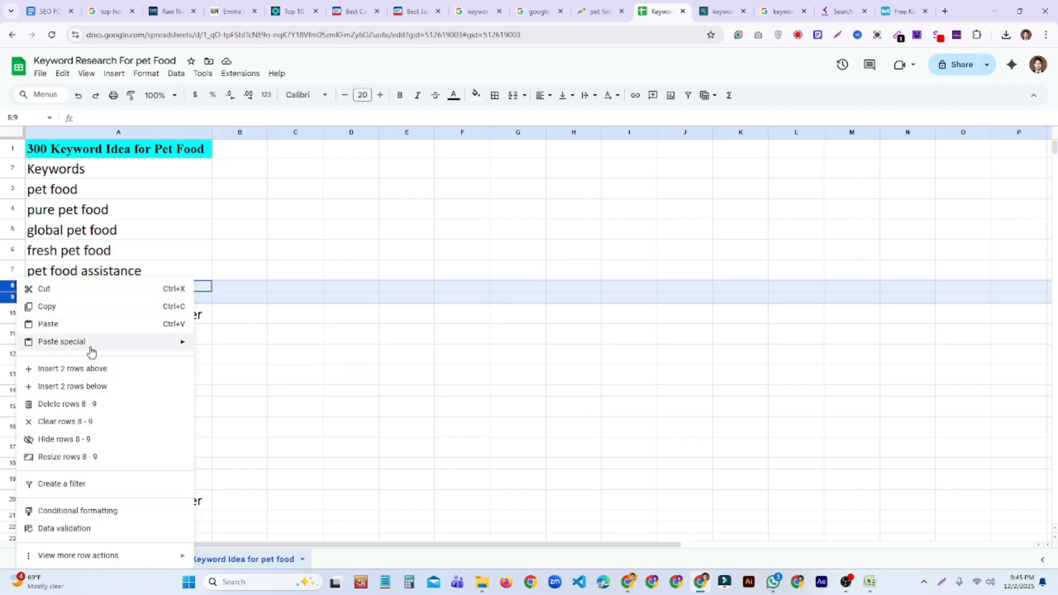
click(91, 404)
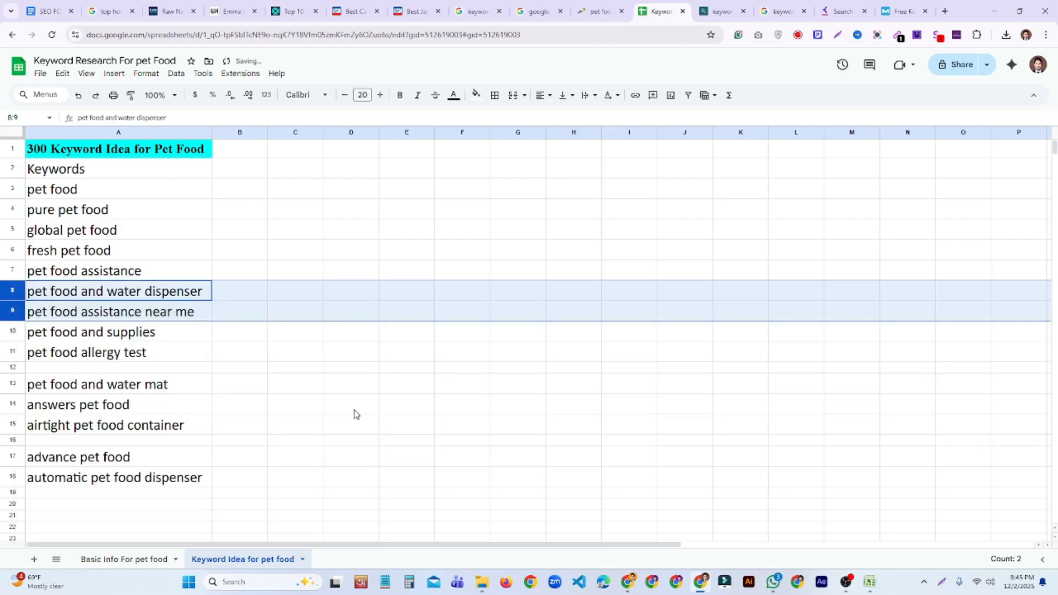
click(354, 413)
Step: Delete blank rows 19 to 23 between "automatic pet food dispenser" and "pet food brands"
scroll(105, 425, down, 20)
scroll(117, 420, up, 20)
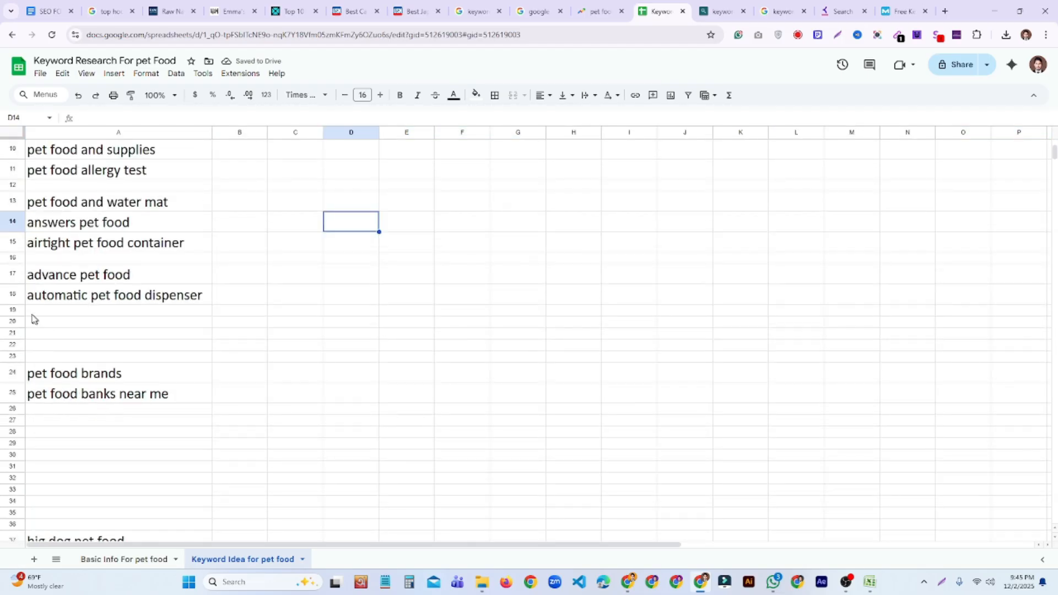
drag(13, 310, 14, 353)
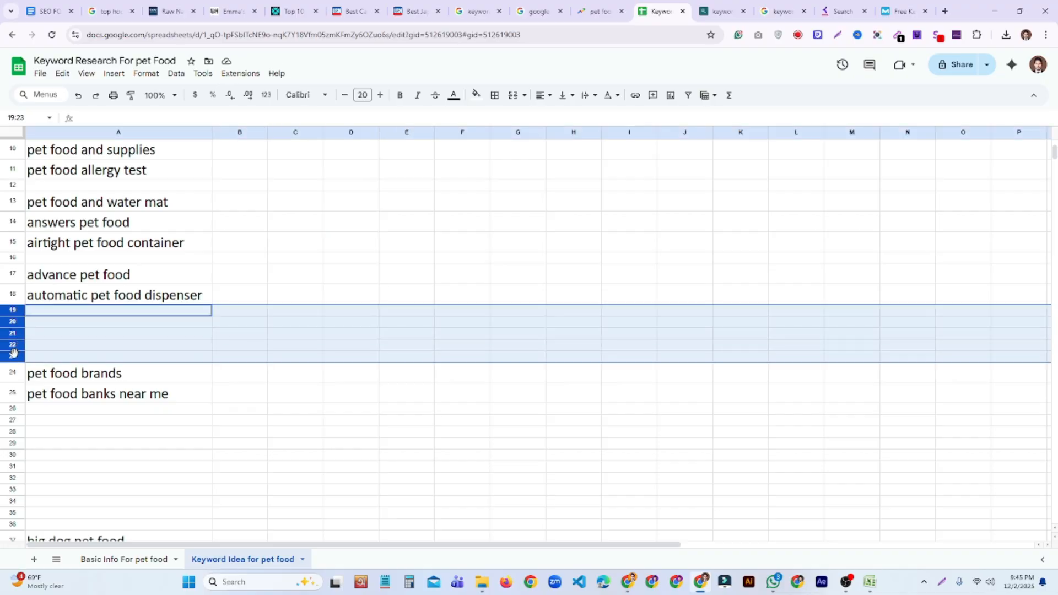
right_click(13, 341)
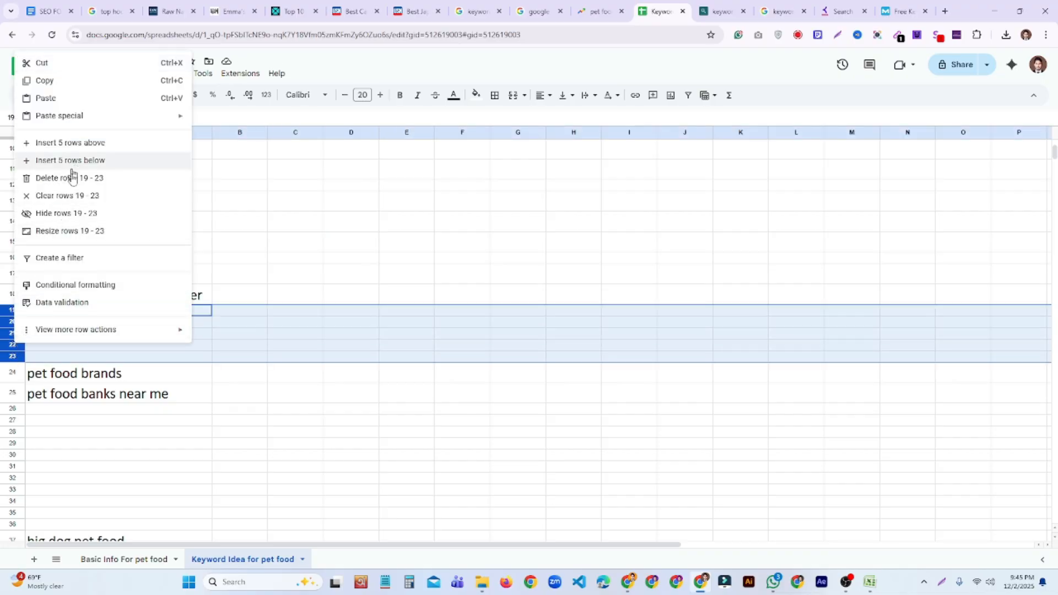
click(88, 185)
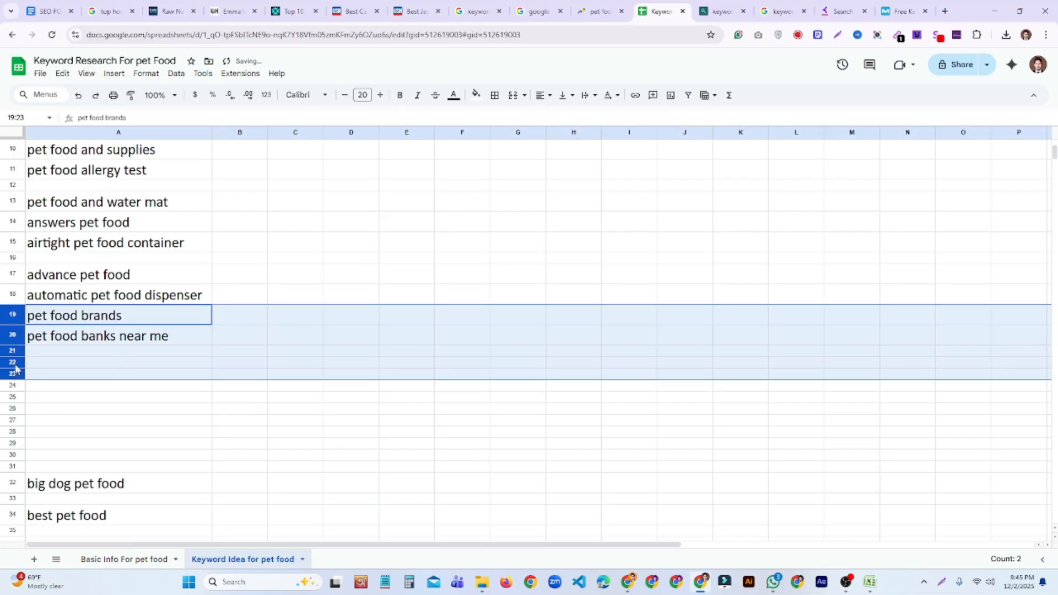
Step: Delete blank rows 21 to 31 between "pet food banks near me" and "big dog pet food"
click(36, 397)
drag(12, 356, 13, 465)
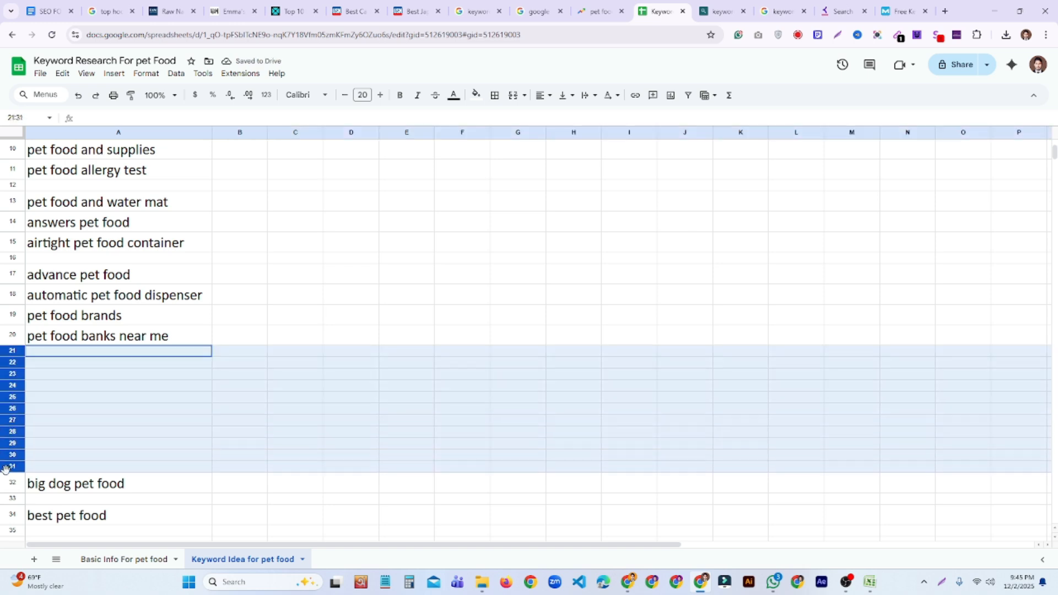
right_click(5, 405)
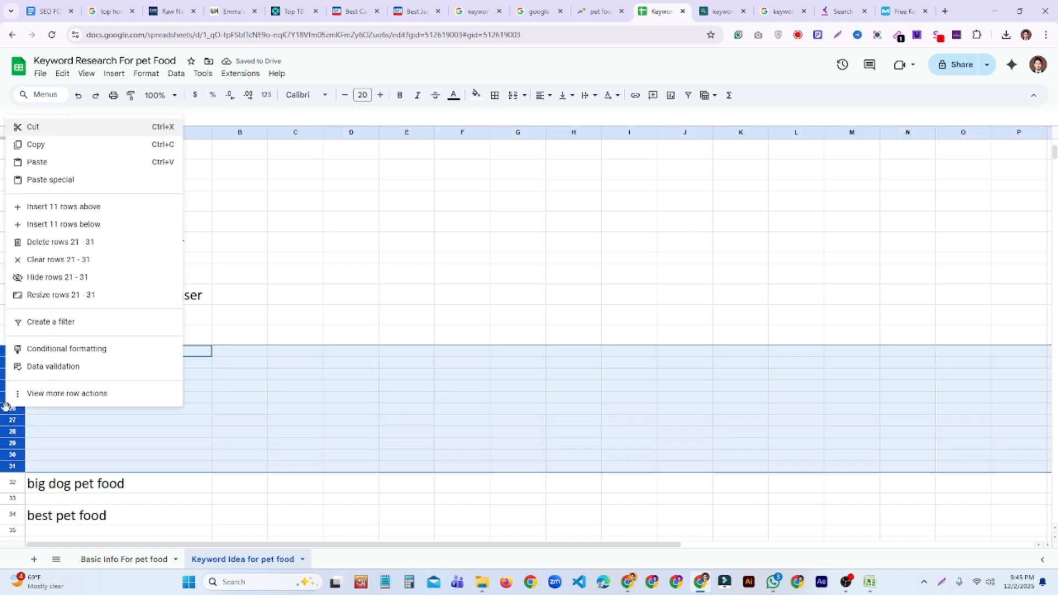
click(93, 242)
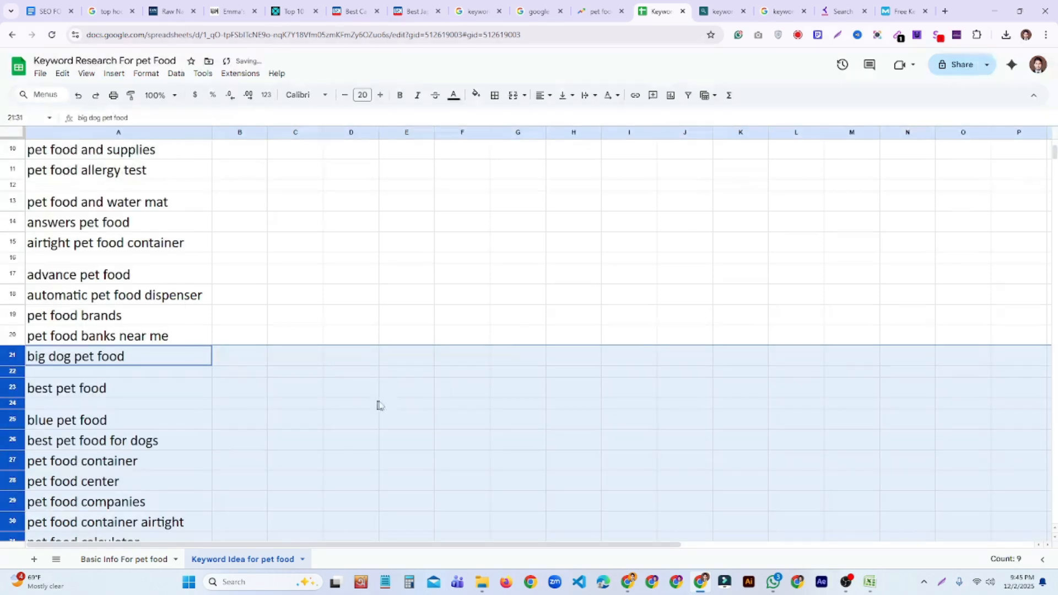
click(527, 344)
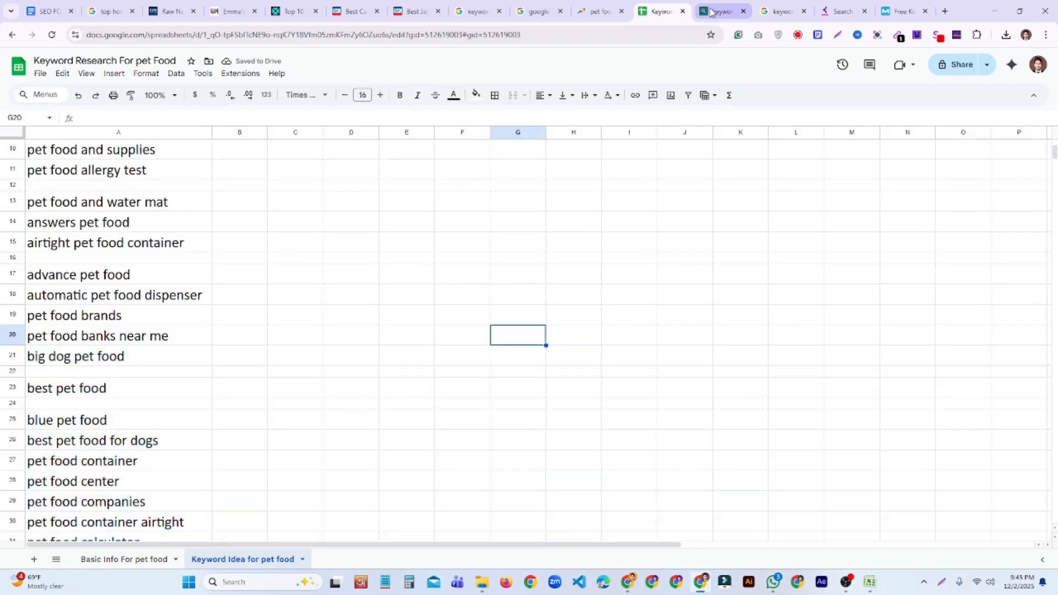
Step: Switch to the keyword.io Google longtail finder page and examine its list of pet food keywords
click(710, 12)
scroll(323, 383, down, 10)
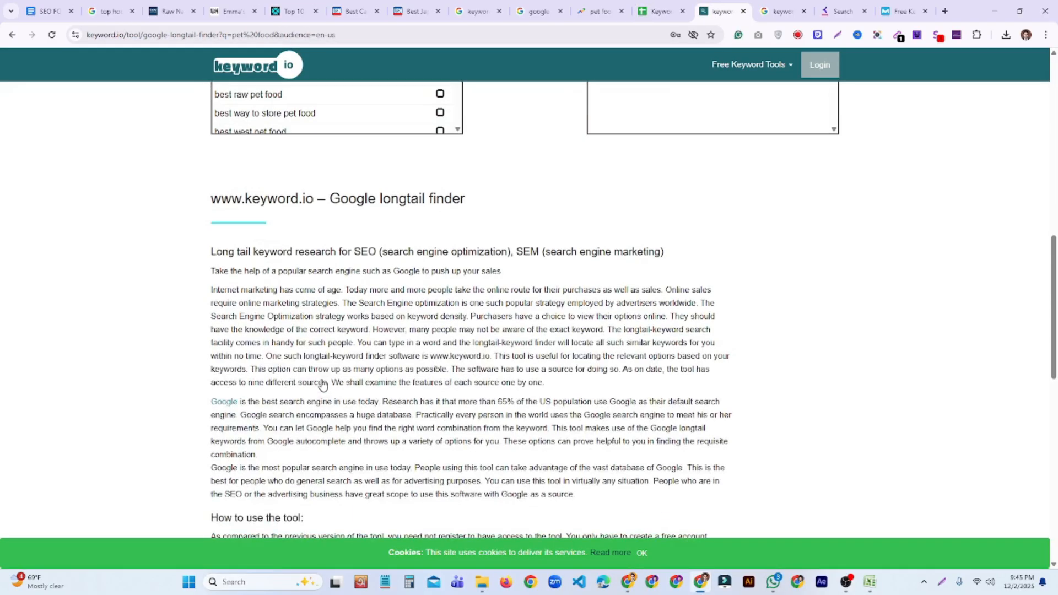
scroll(323, 383, up, 8)
scroll(312, 331, down, 20)
scroll(312, 331, down, 20)
scroll(308, 331, up, 5)
scroll(308, 331, down, 5)
scroll(317, 325, up, 20)
scroll(320, 323, up, 20)
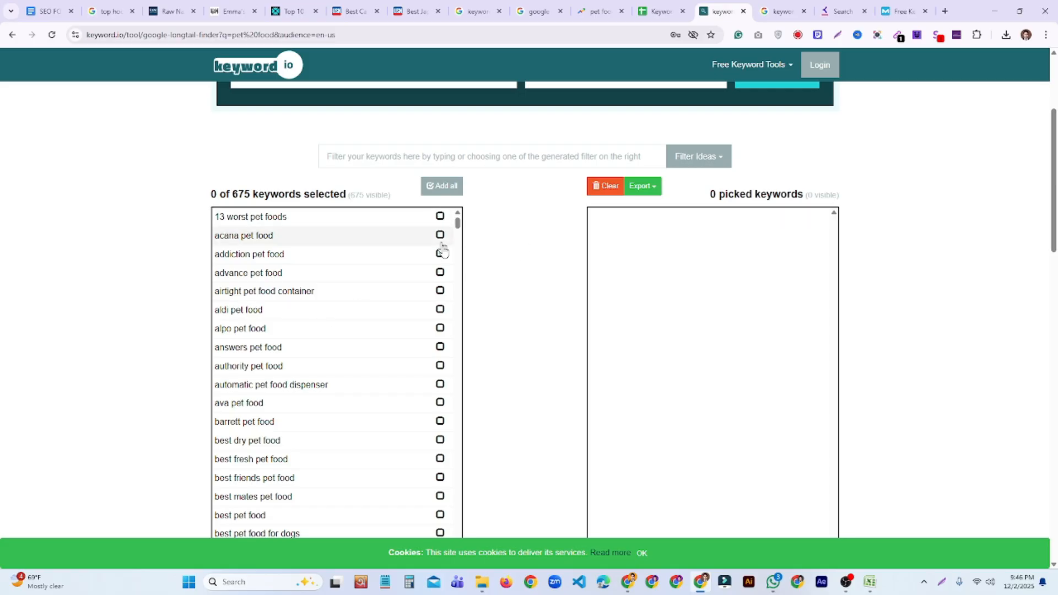
scroll(444, 252, up, 3)
scroll(466, 156, down, 5)
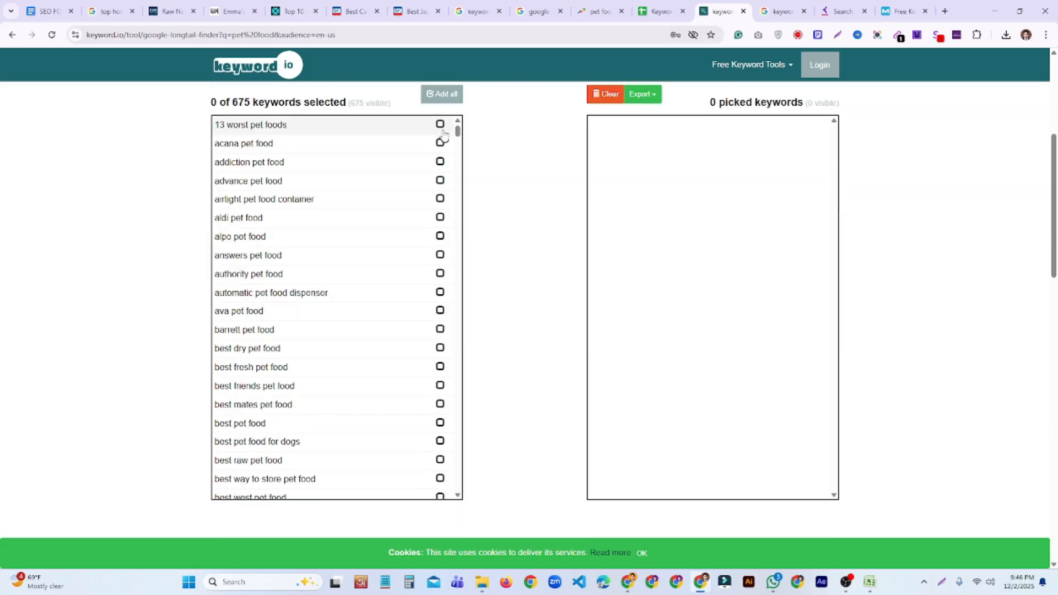
Step: Add all found pet food keywords to the picked keywords list and look through the picked entries
click(441, 124)
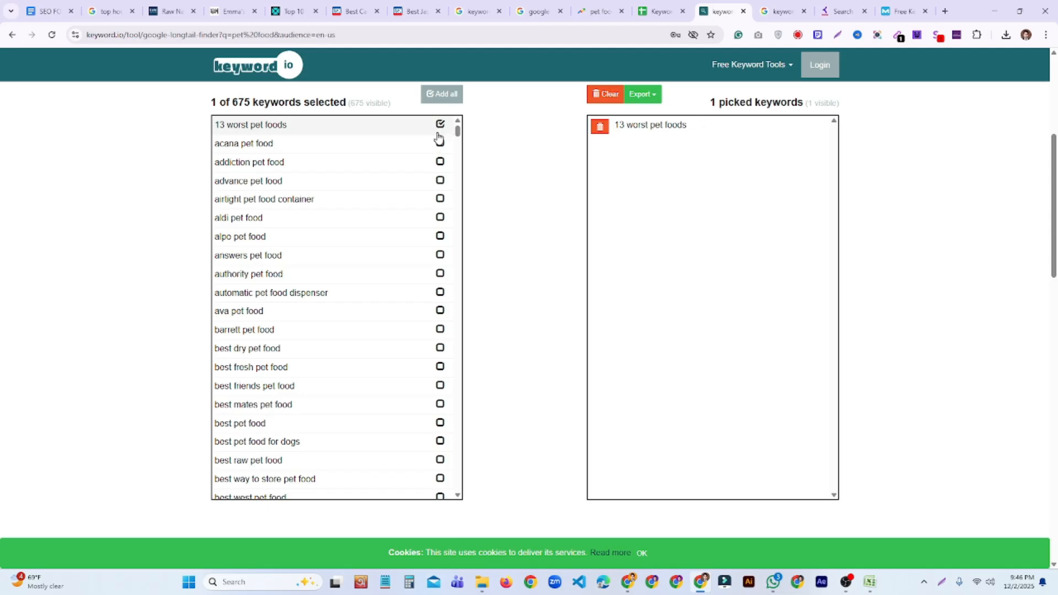
click(440, 124)
scroll(496, 192, up, 2)
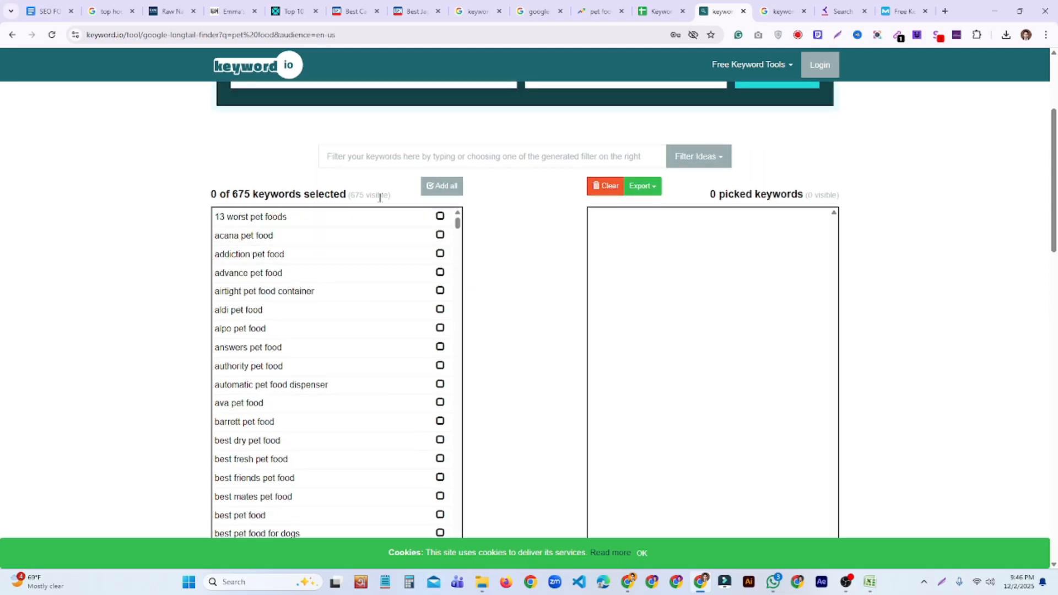
click(444, 186)
scroll(726, 353, down, 20)
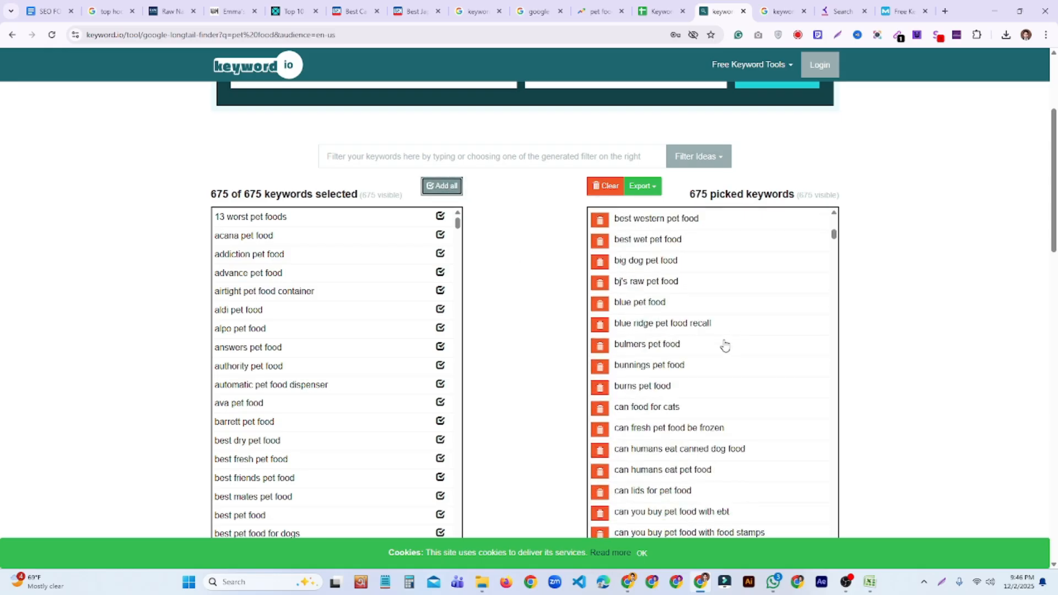
scroll(731, 368, down, 4)
scroll(731, 366, up, 6)
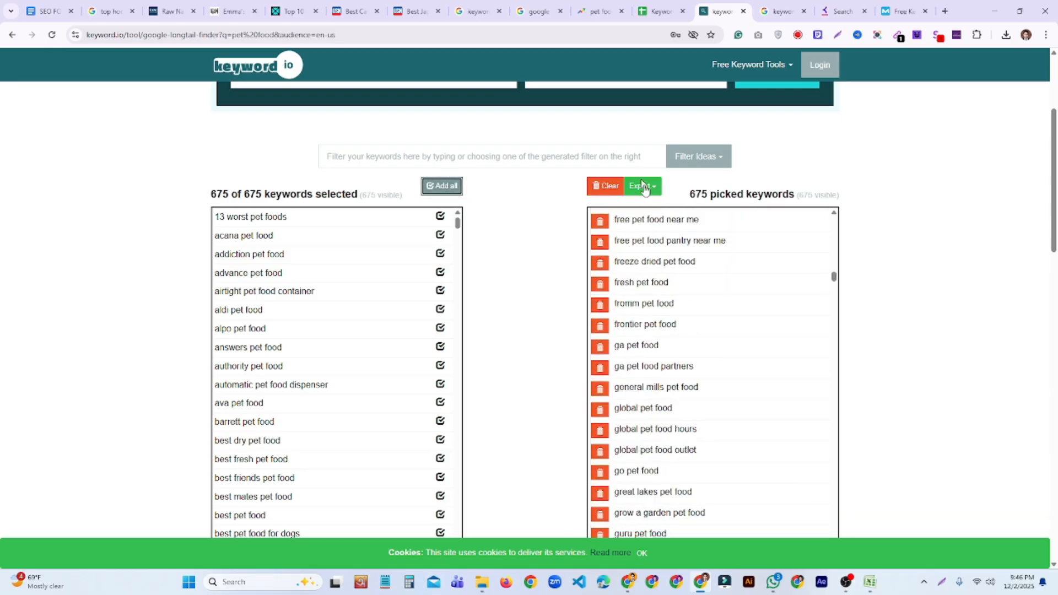
Step: Check which export options are offered for the picked keywords
click(653, 188)
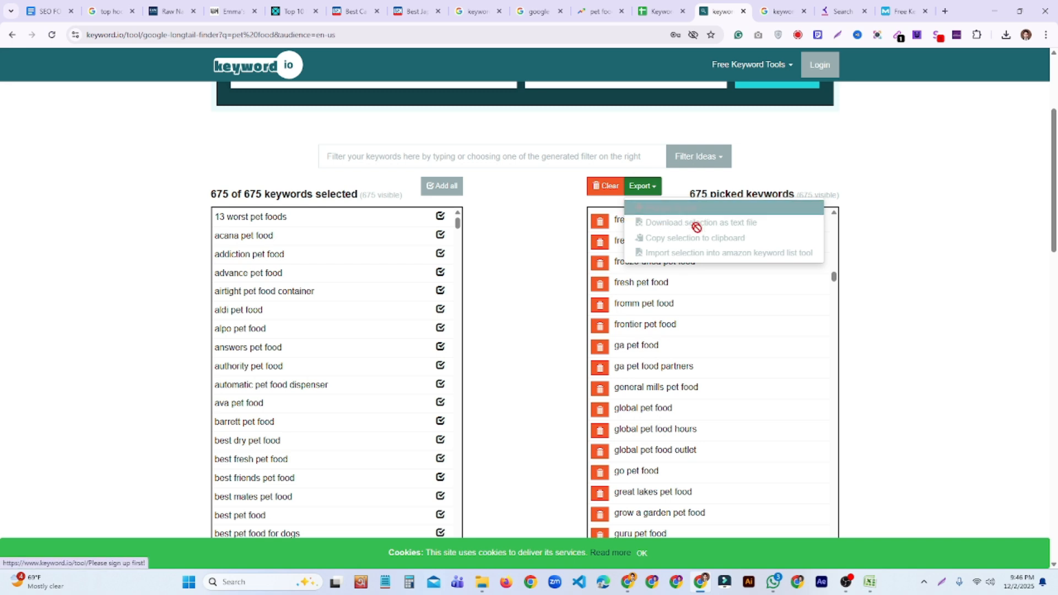
click(475, 281)
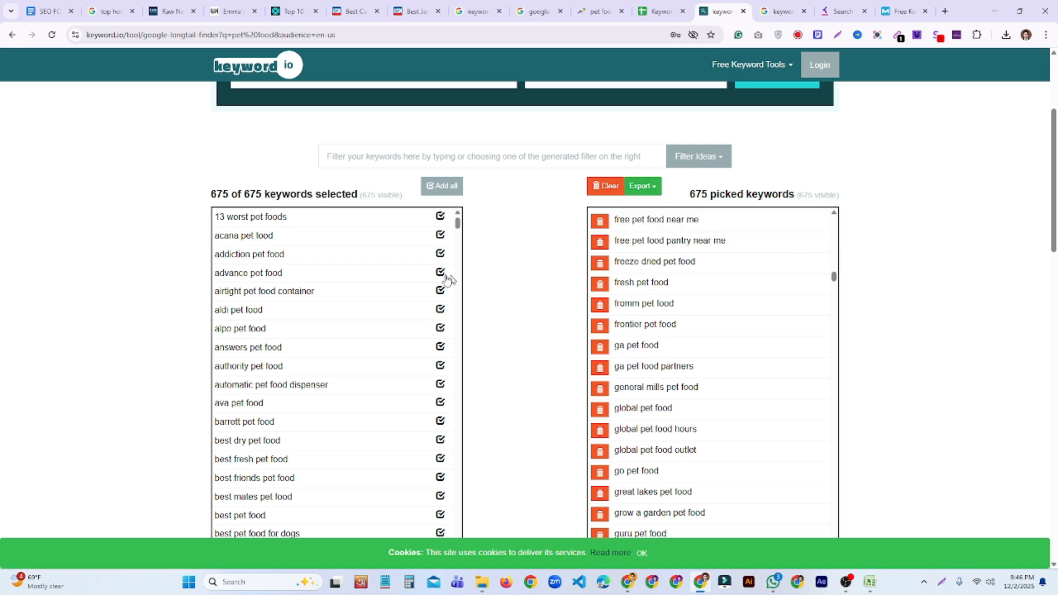
click(429, 187)
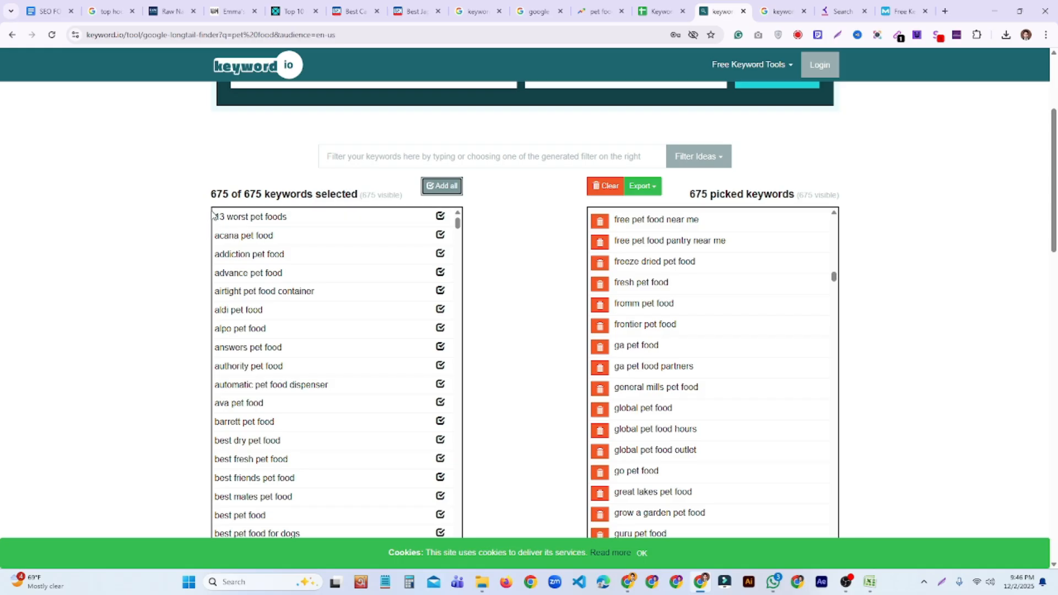
Step: Copy the whole found-keywords list from keyword.io and paste it into the keyword sheet from cell A278, below "pet food pantry nyc"
drag(211, 219, 287, 414)
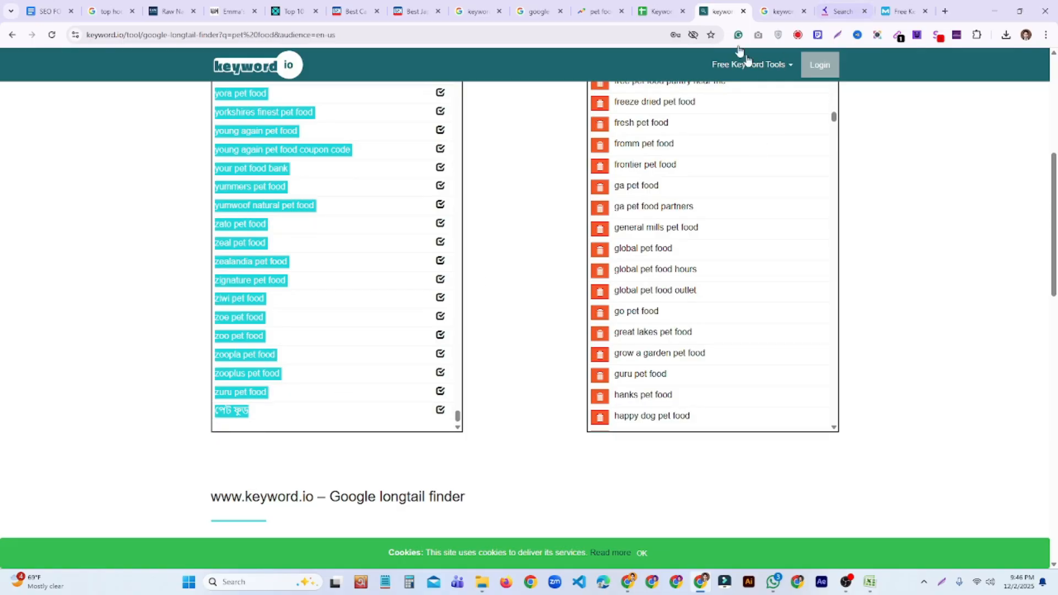
click(661, 11)
click(193, 404)
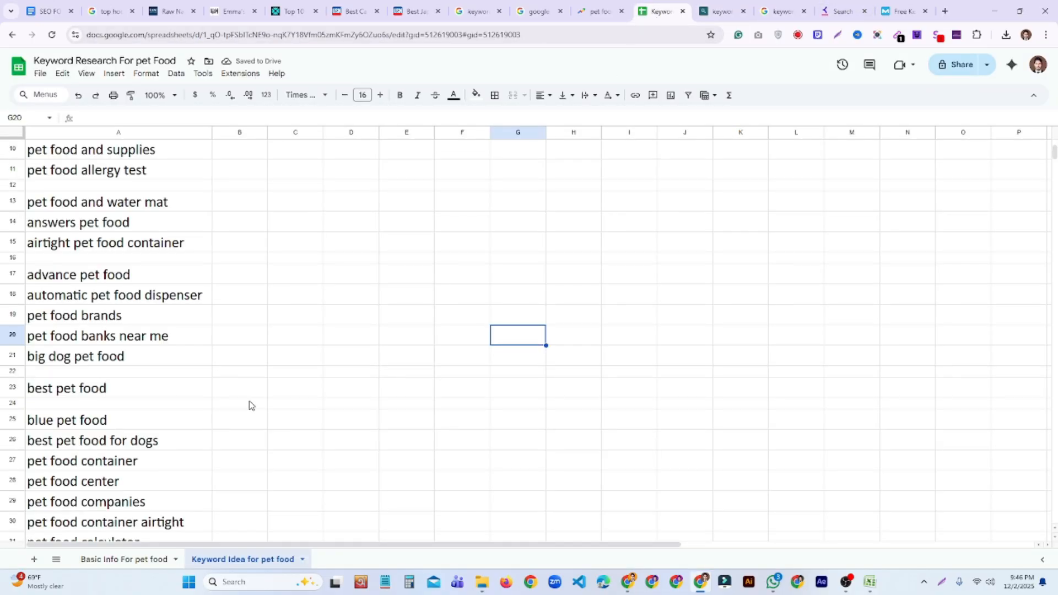
scroll(314, 389, down, 20)
scroll(317, 395, down, 20)
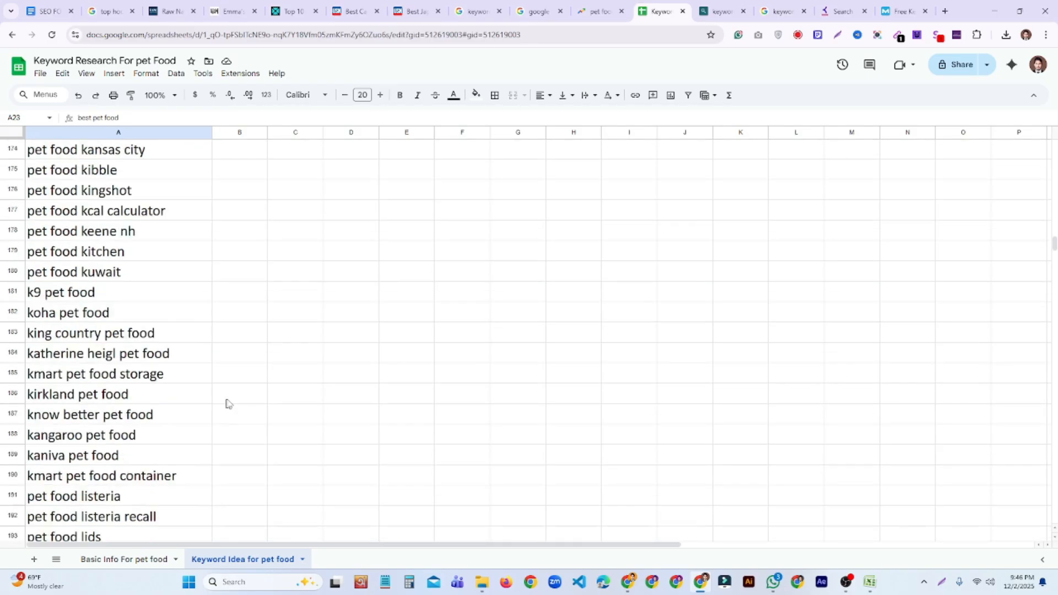
scroll(231, 408, down, 5)
scroll(229, 404, up, 5)
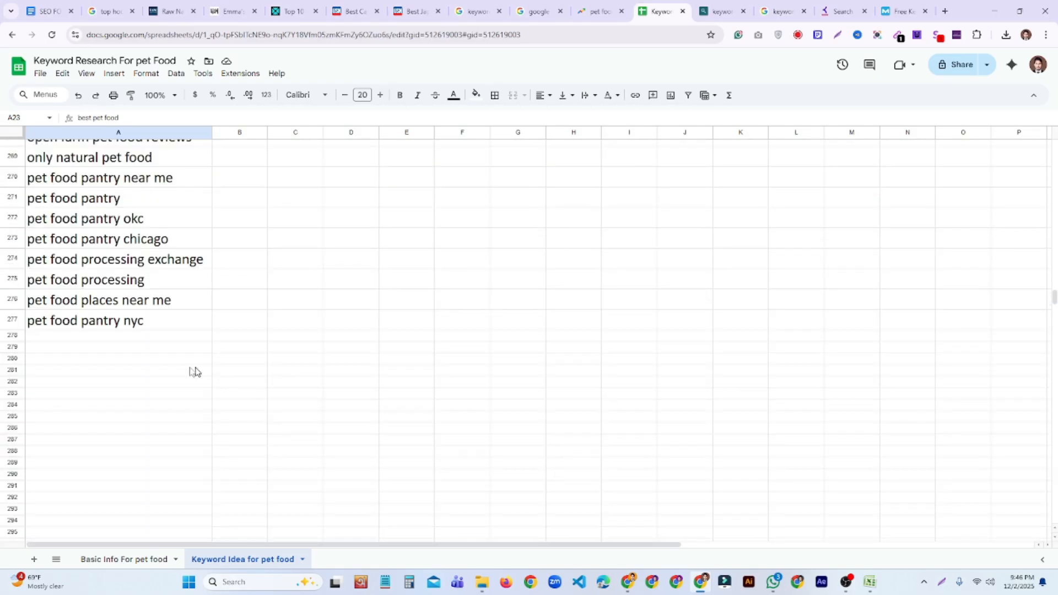
click(146, 338)
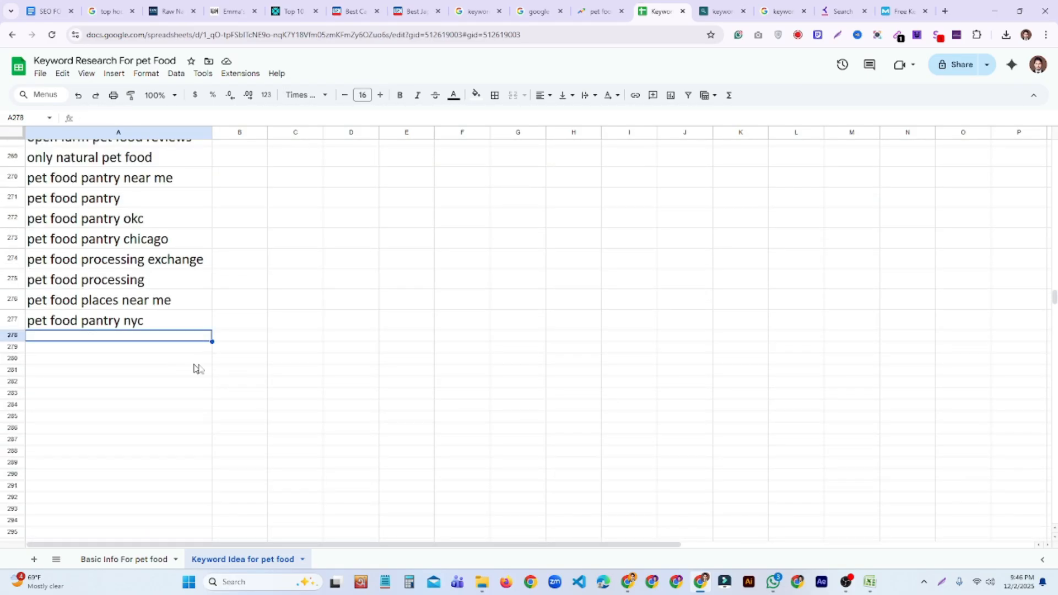
key(ctrl+v)
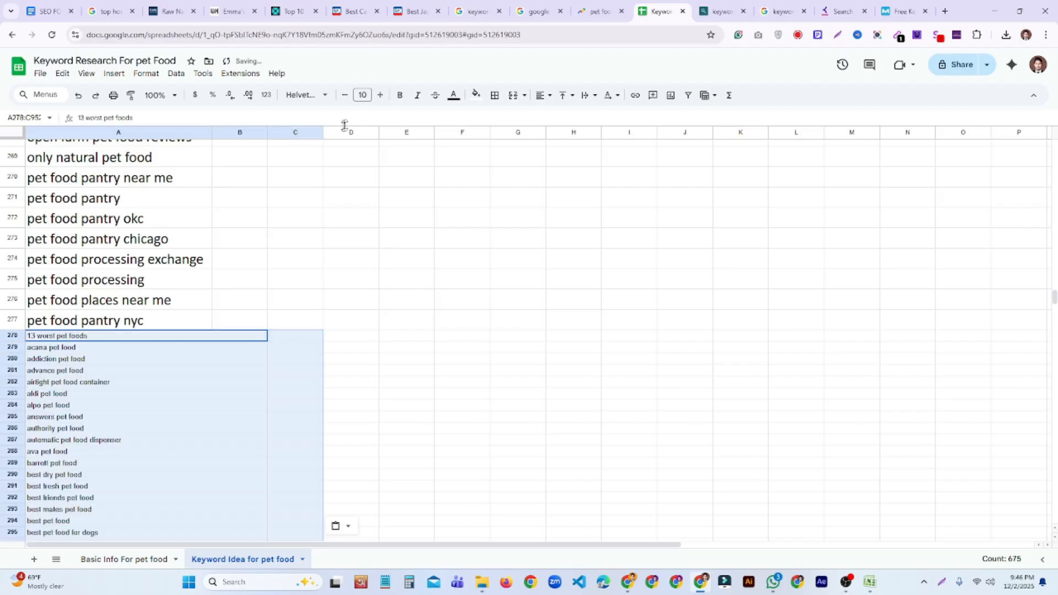
Step: Format the pasted keywords from row 278 down in Times New Roman at font size 18
click(380, 95)
click(381, 95)
click(381, 96)
click(380, 95)
click(380, 95)
click(380, 96)
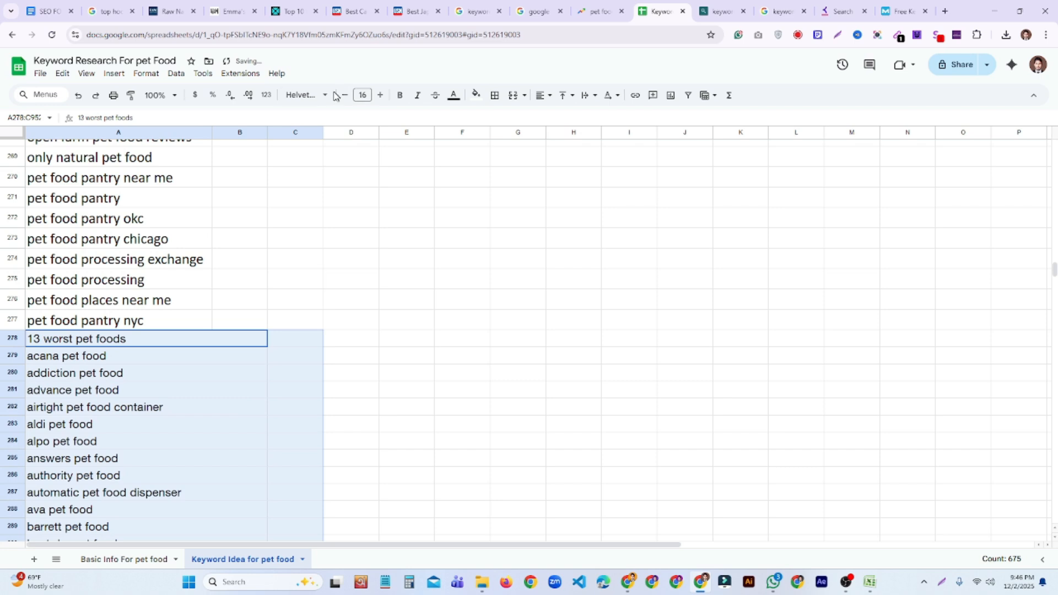
click(323, 96)
click(335, 206)
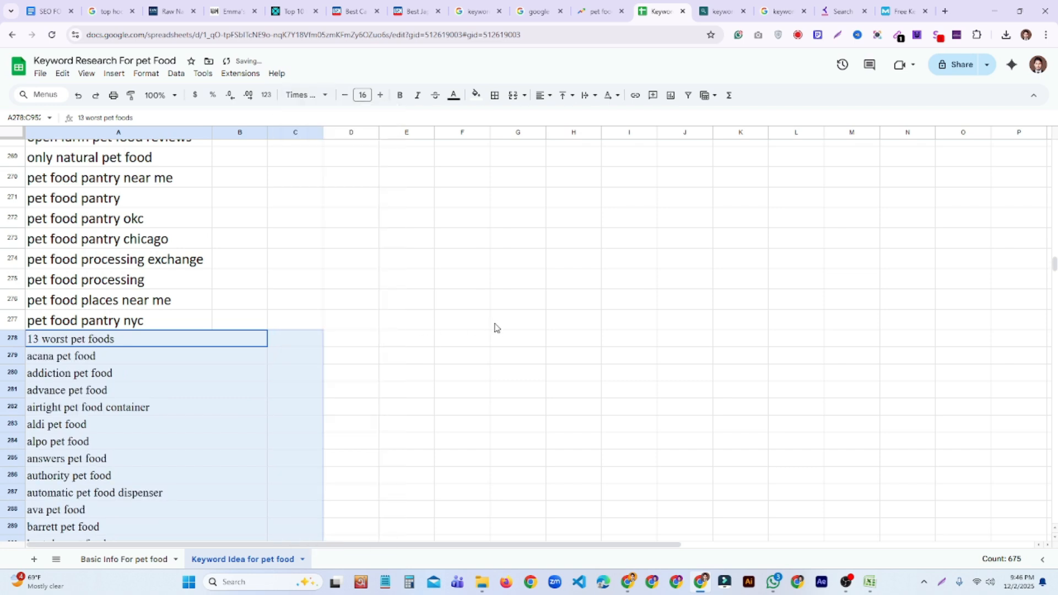
click(383, 97)
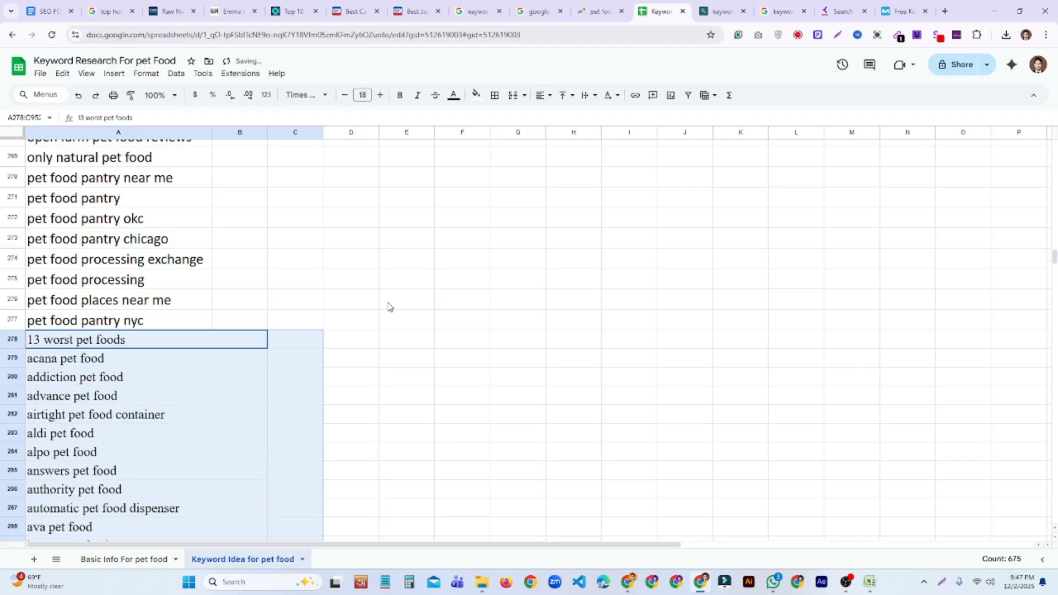
click(388, 305)
Step: Review the pasted keywords in column A down to the end of the list for completeness and formatting
scroll(194, 407, down, 5)
scroll(194, 407, down, 15)
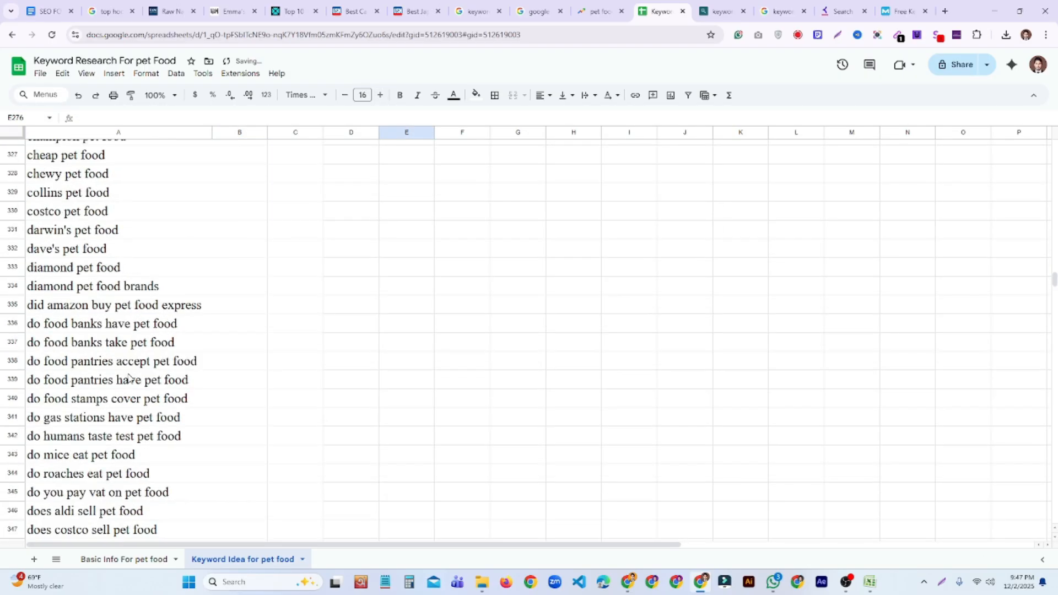
click(190, 220)
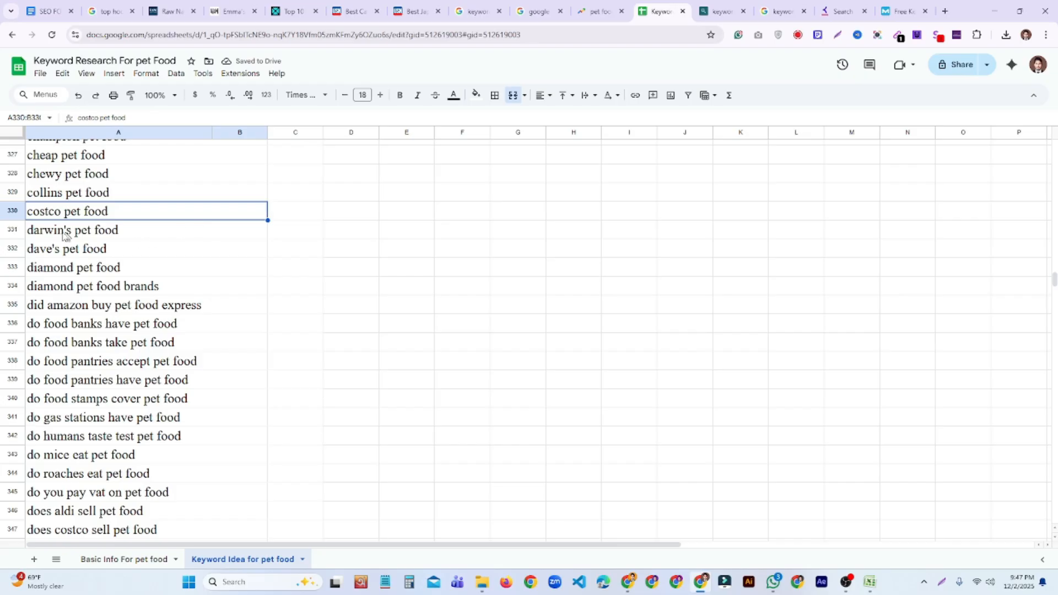
scroll(221, 315, down, 13)
scroll(215, 321, down, 20)
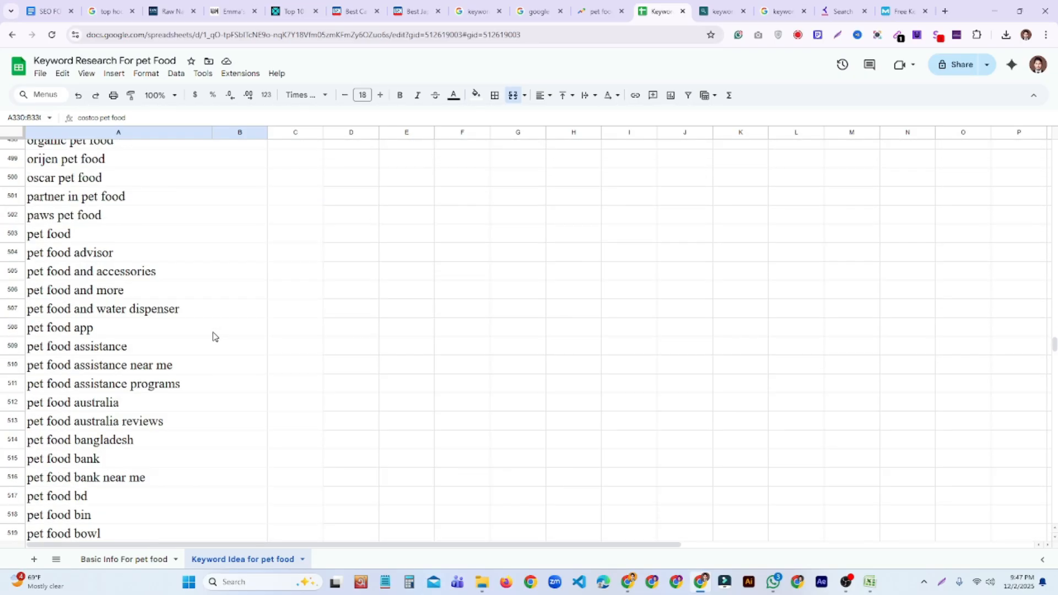
scroll(215, 337, down, 16)
scroll(211, 339, down, 20)
scroll(209, 349, down, 20)
scroll(209, 366, down, 20)
scroll(223, 377, up, 7)
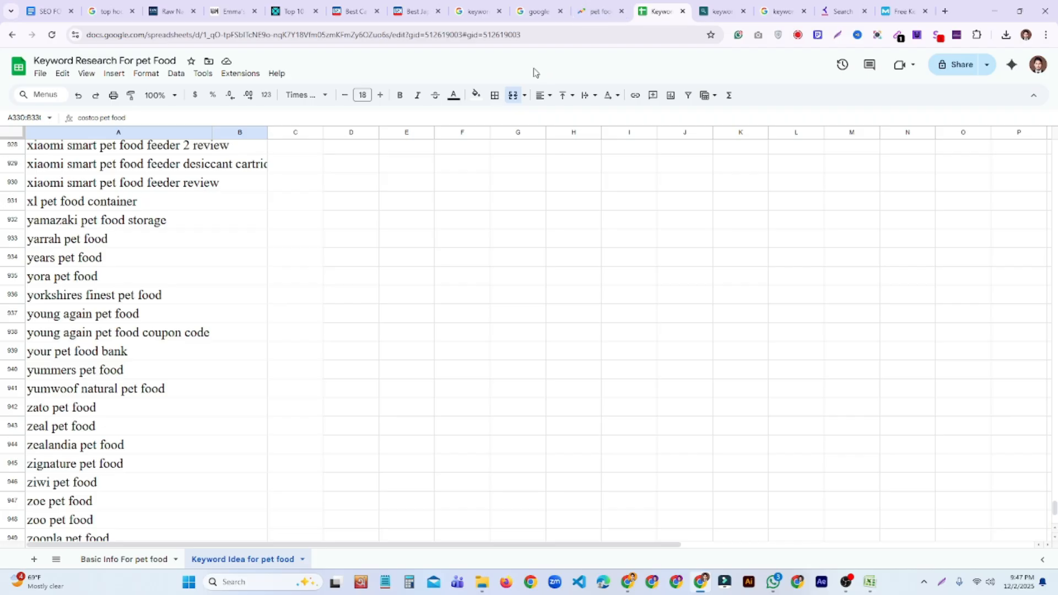
click(723, 8)
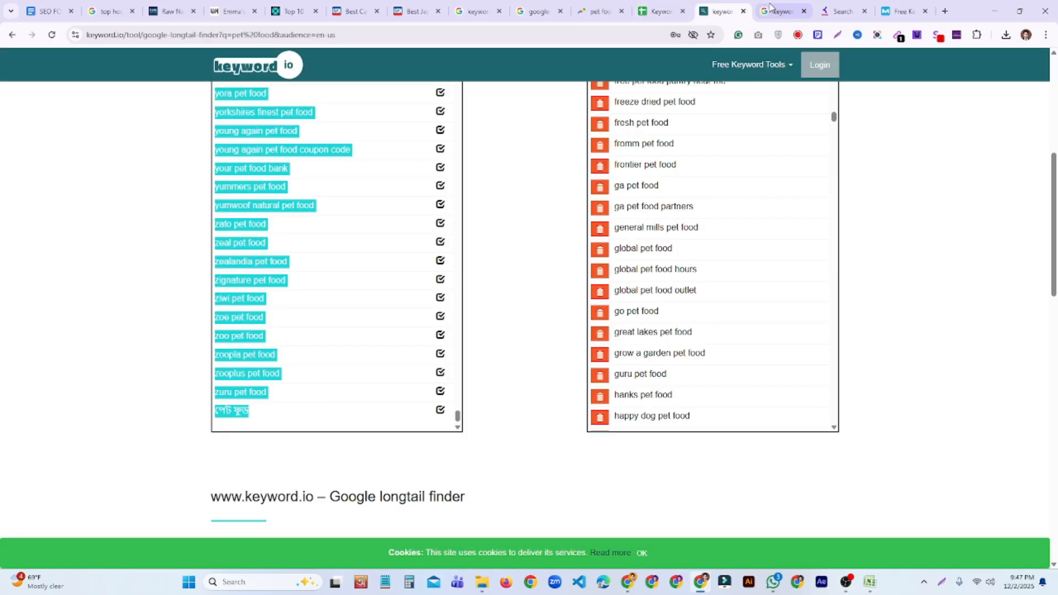
click(771, 6)
click(660, 11)
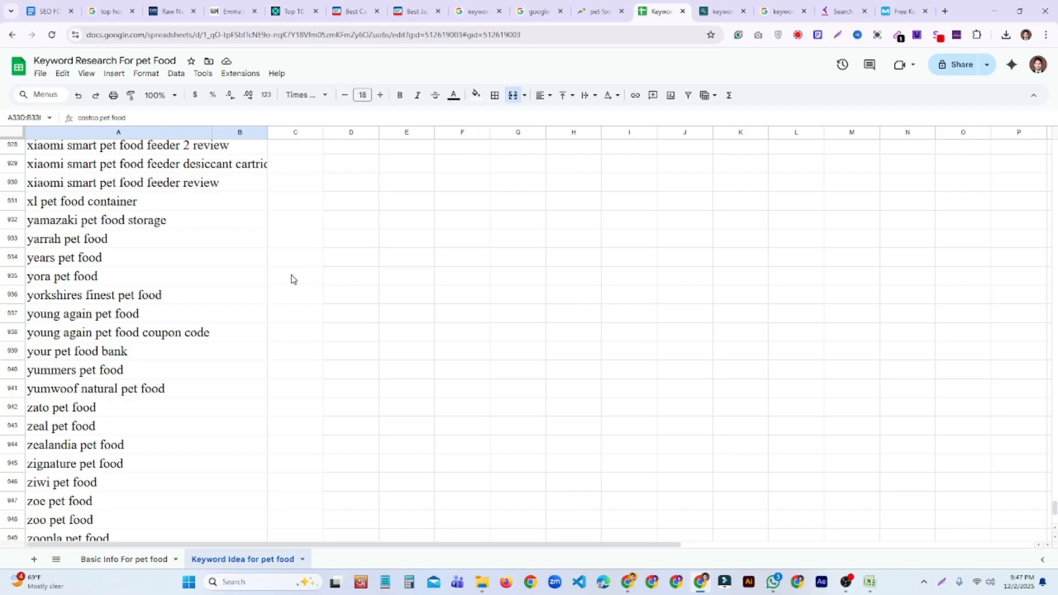
Step: Clear the keyword "top 10 pet food companies in india" from row 809 of the keyword list
scroll(250, 285, down, 5)
scroll(250, 285, up, 20)
scroll(248, 285, up, 15)
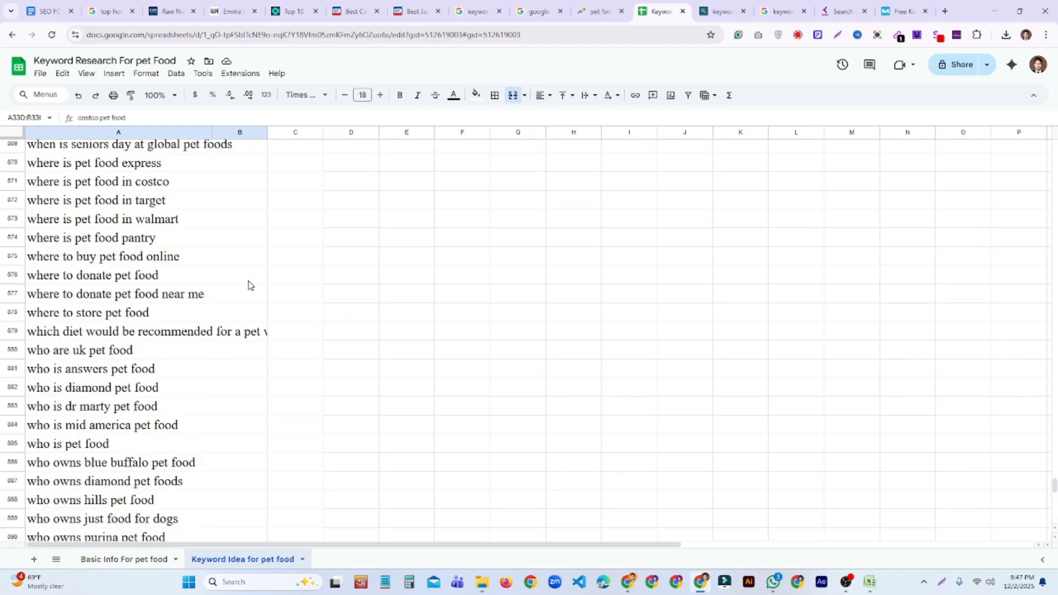
scroll(245, 284, up, 18)
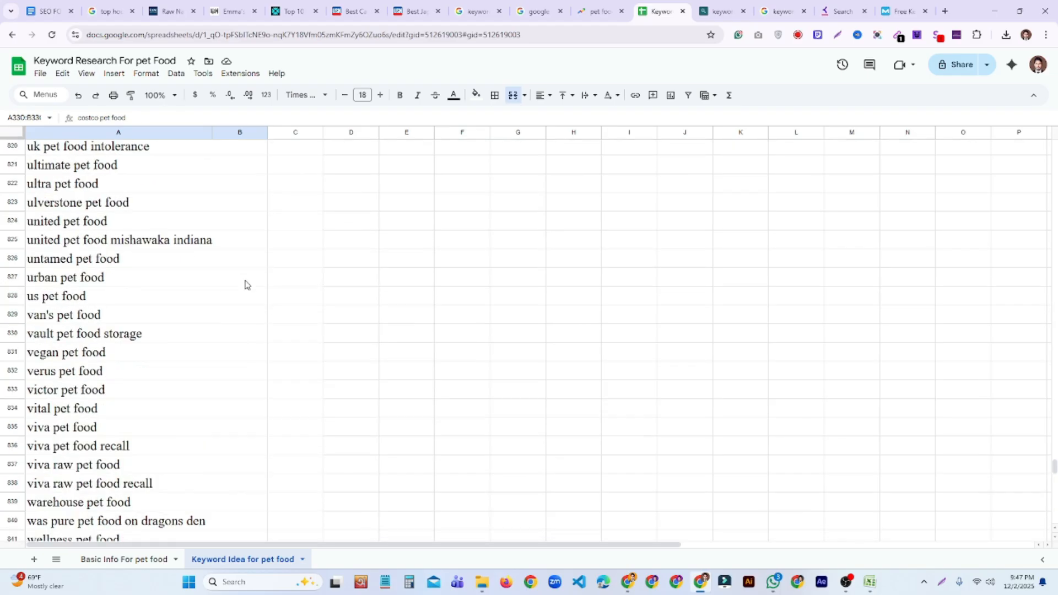
scroll(243, 283, up, 2)
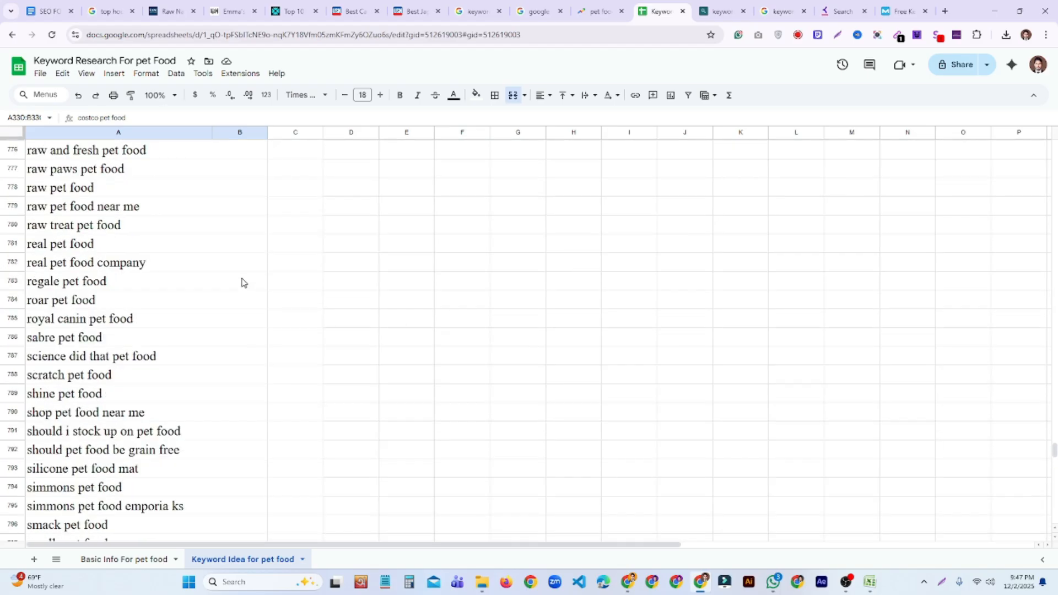
scroll(108, 226, down, 10)
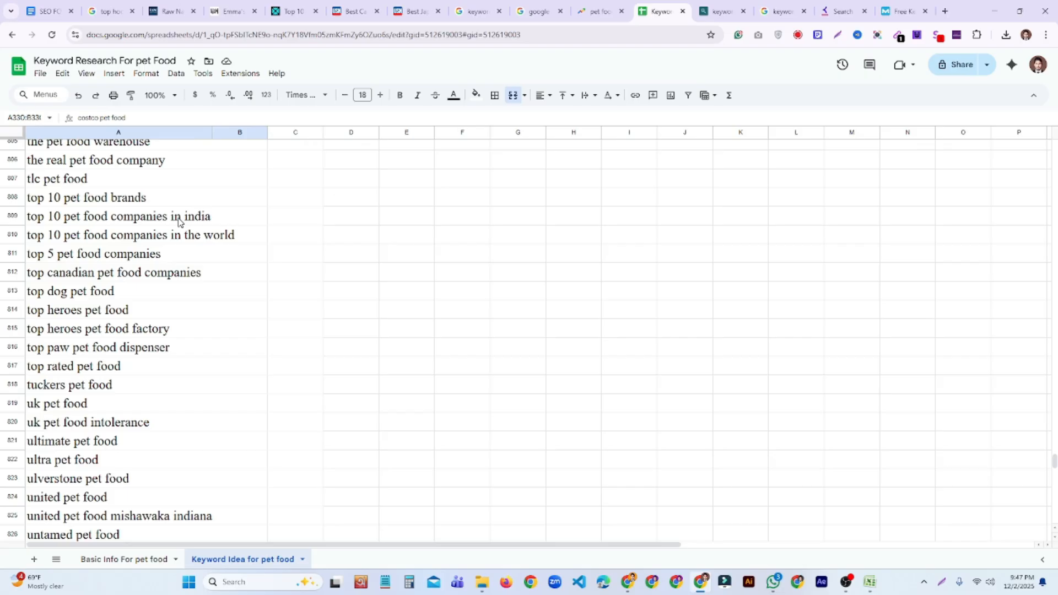
click(179, 221)
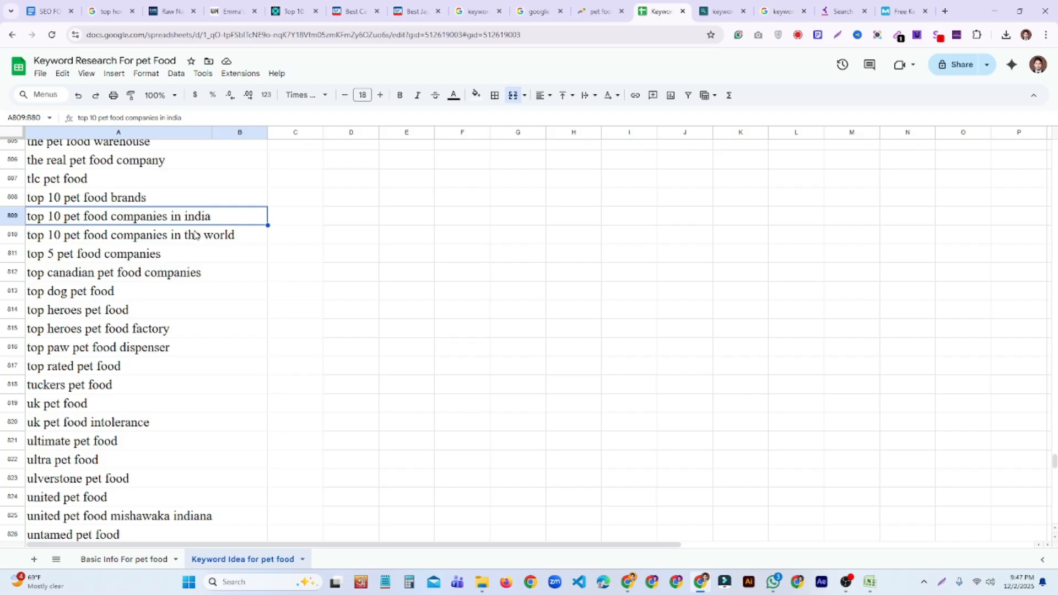
key(Delete)
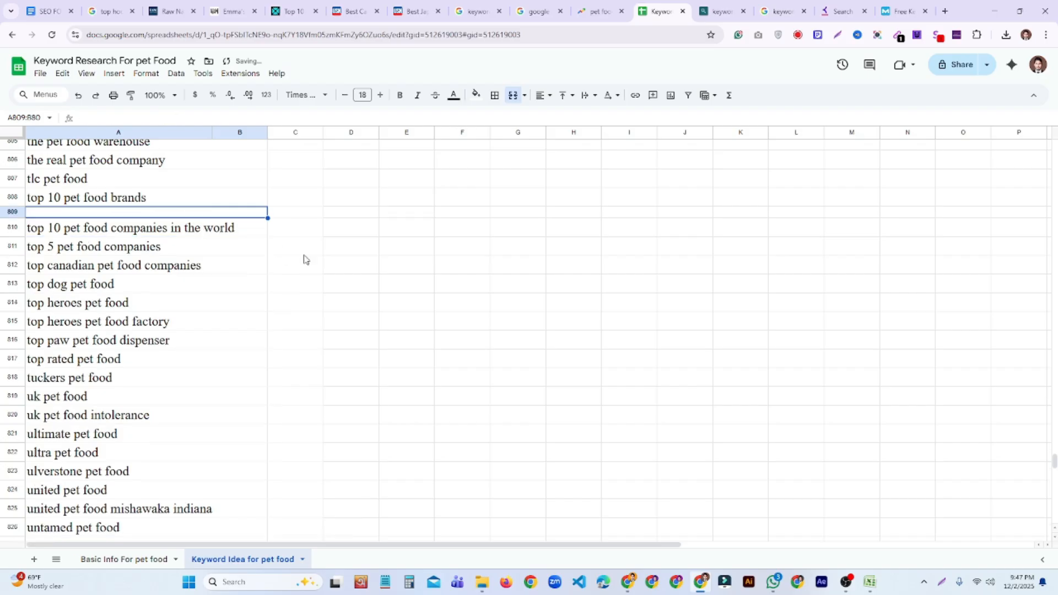
click(306, 260)
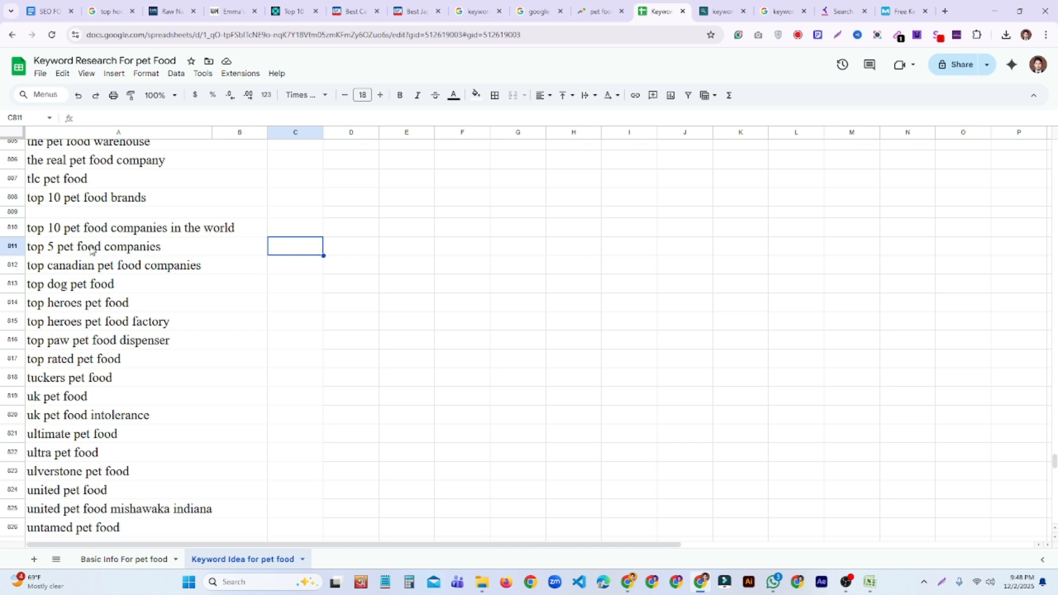
Step: Clear the keyword "top canadian pet food companies" from row 812 and check the "top" keywords just below it
click(143, 255)
click(150, 270)
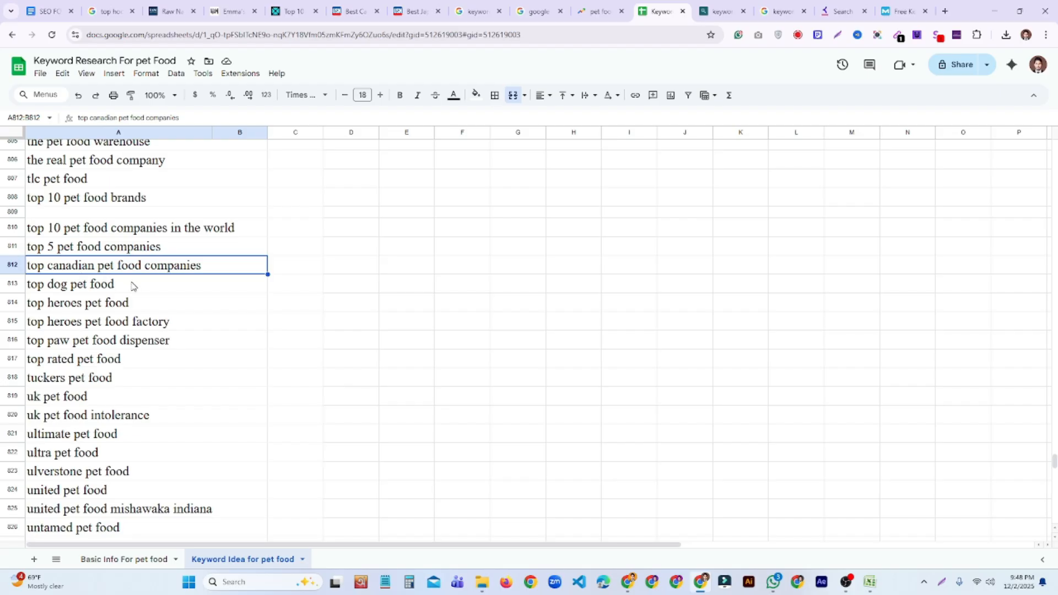
key(Delete)
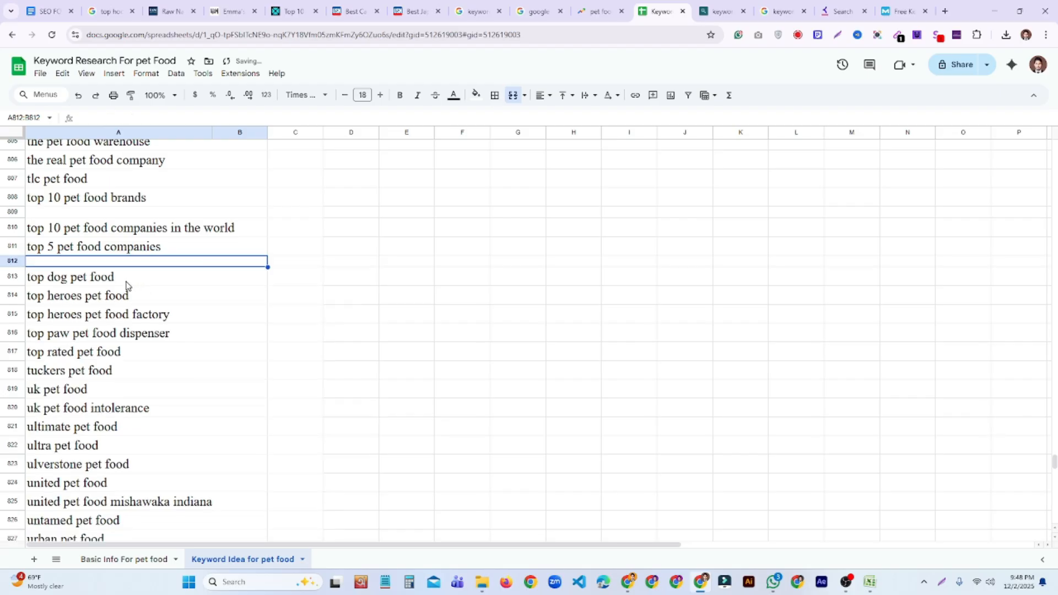
click(126, 285)
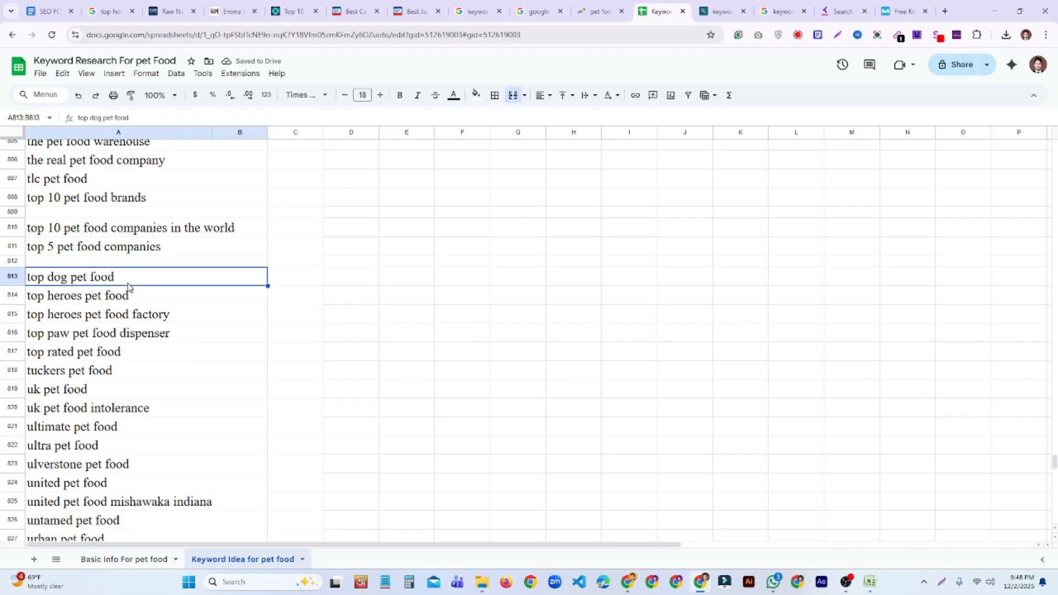
click(128, 304)
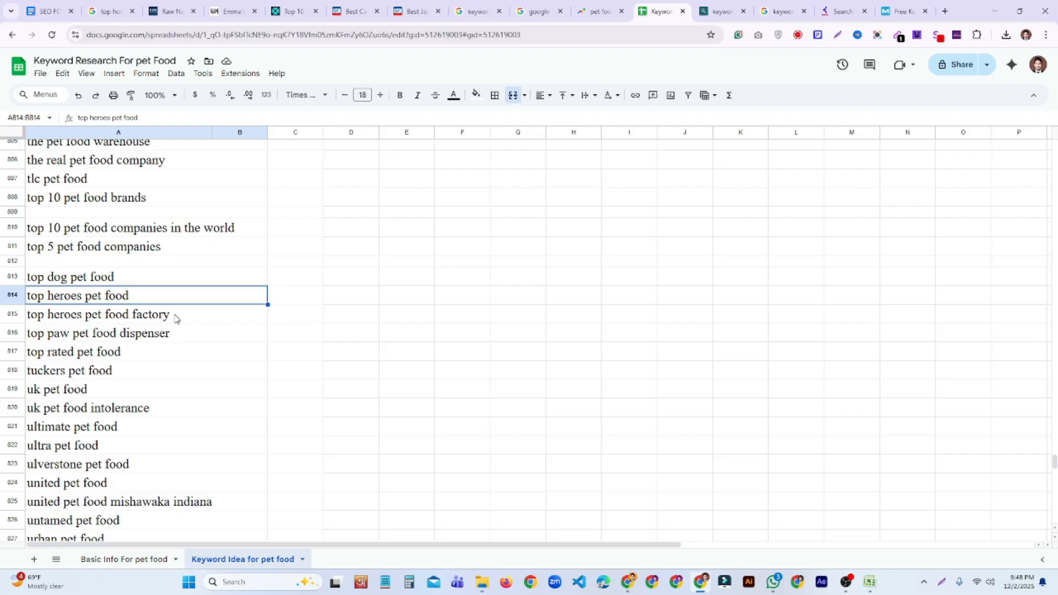
click(155, 321)
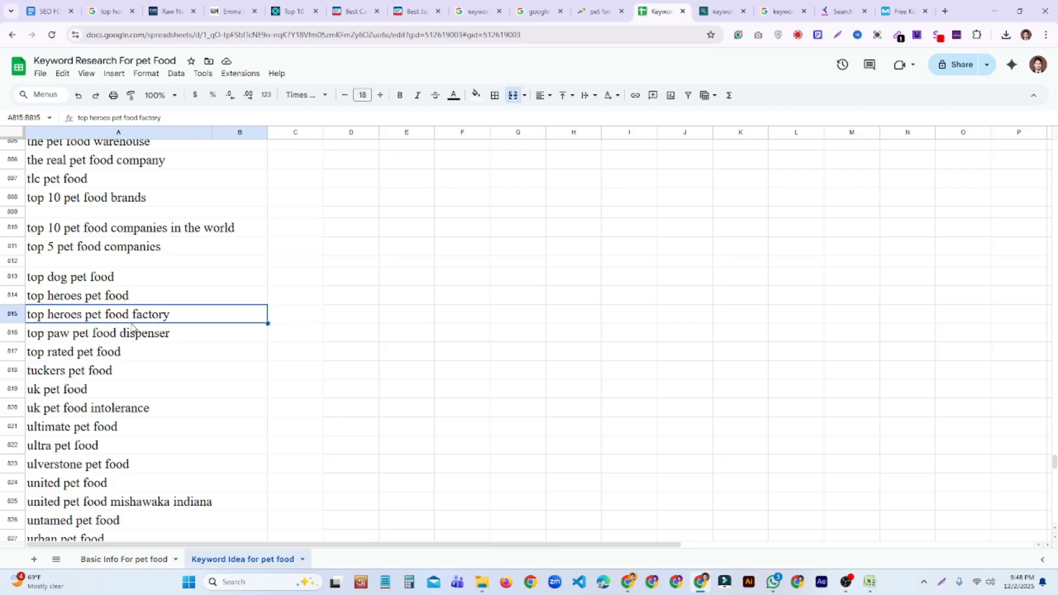
Step: Clear "uk pet food" and "uk pet food intolerance" from rows 819 and 820 and check the keywords right below
scroll(132, 326, down, 2)
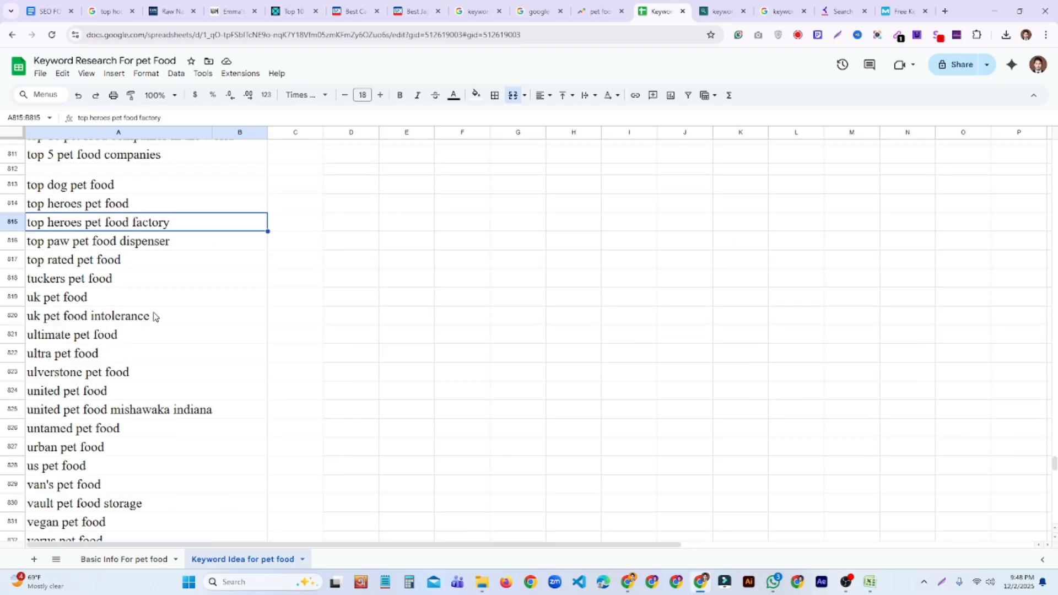
click(70, 301)
key(Delete)
click(91, 309)
key(Delete)
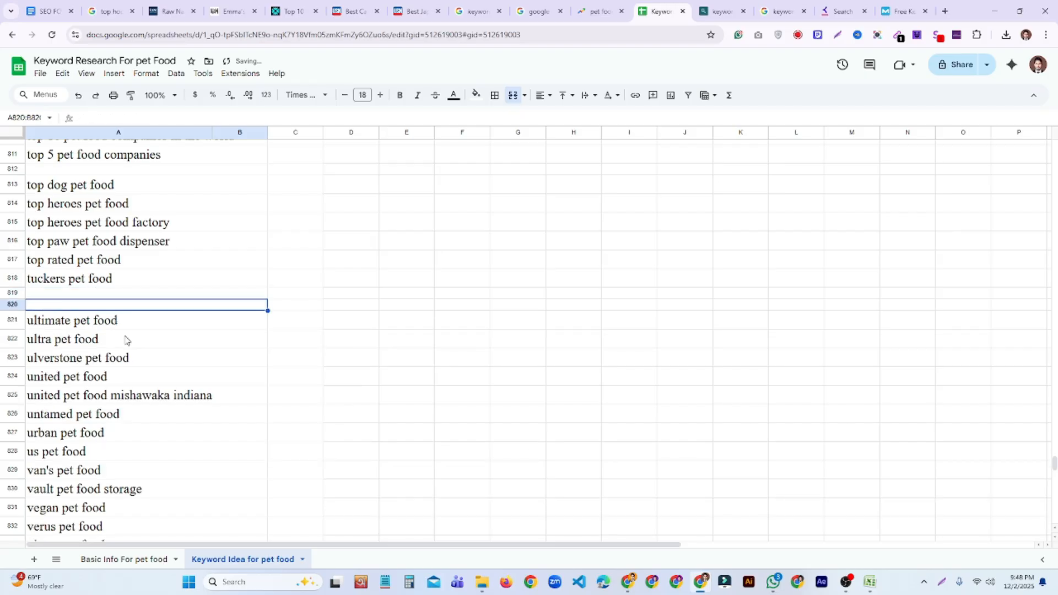
click(113, 325)
click(69, 340)
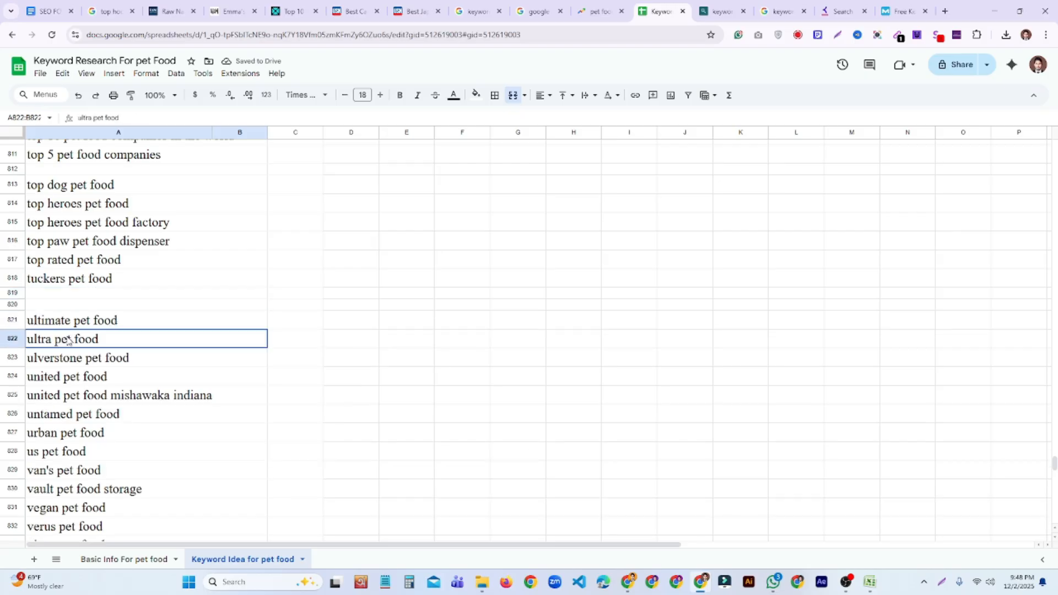
click(79, 360)
Step: Review the remaining keywords from row 823 down to the end of the list for irrelevant entries
scroll(122, 366, down, 3)
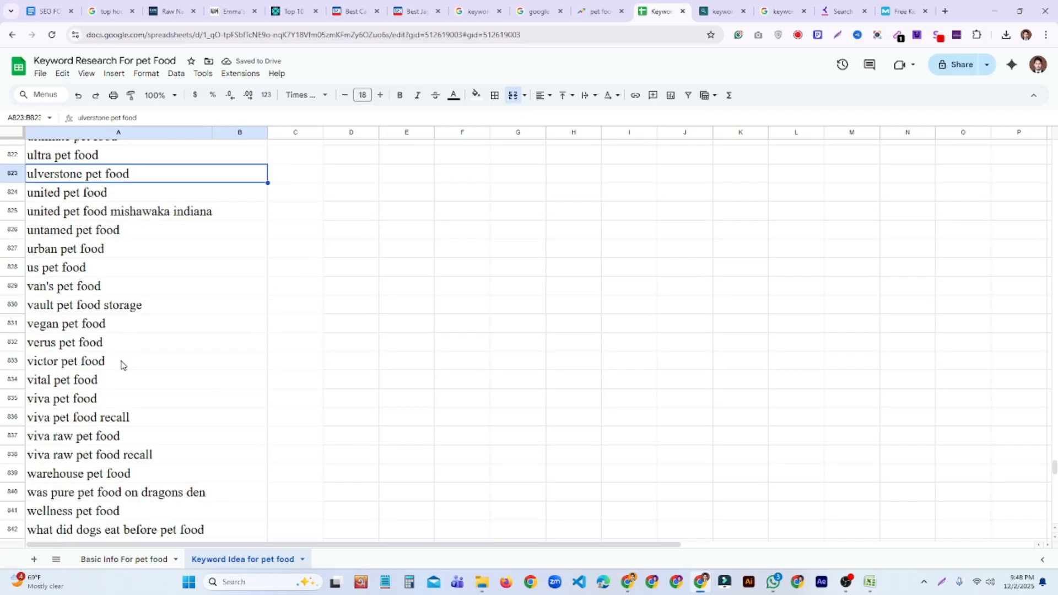
scroll(94, 373, down, 6)
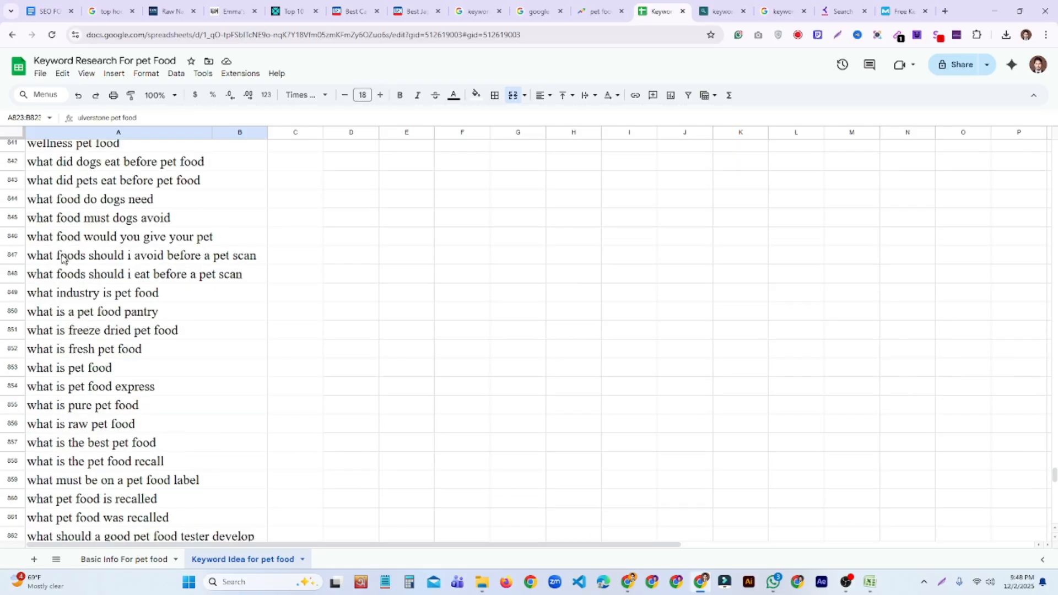
drag(57, 237, 146, 433)
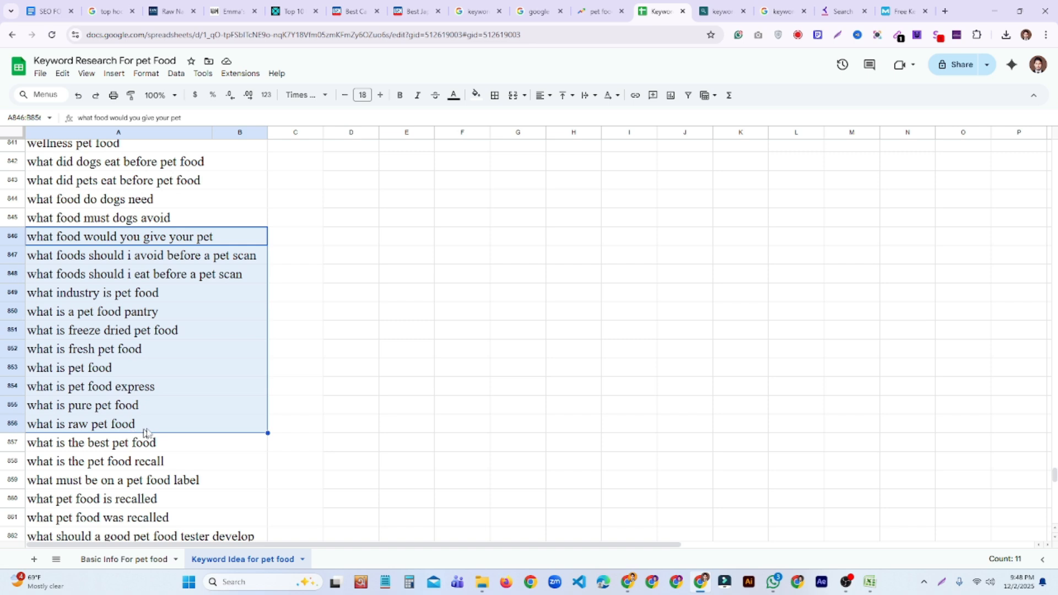
click(89, 425)
click(108, 411)
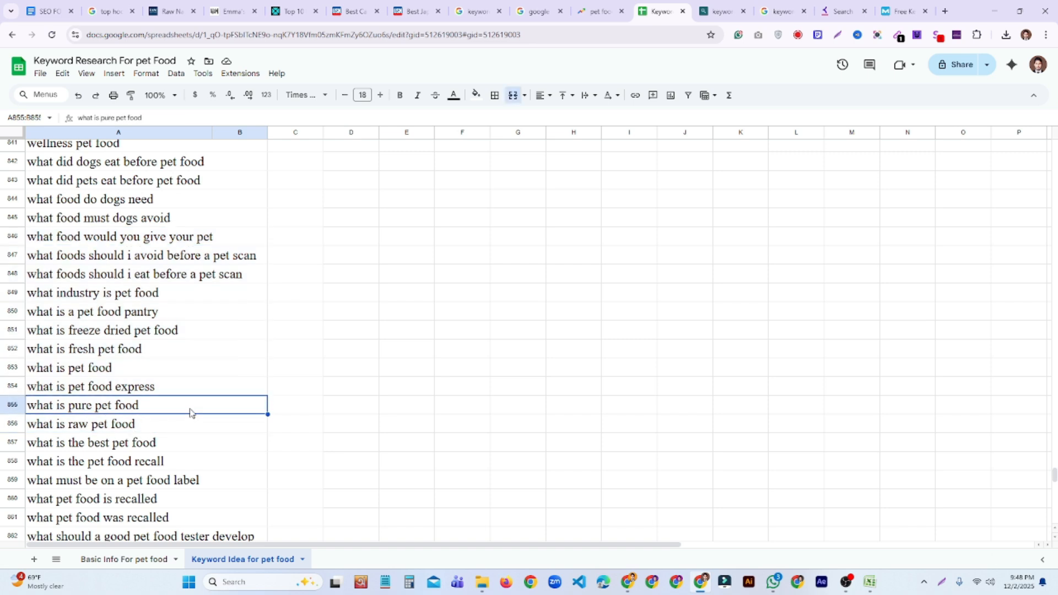
scroll(190, 413, down, 13)
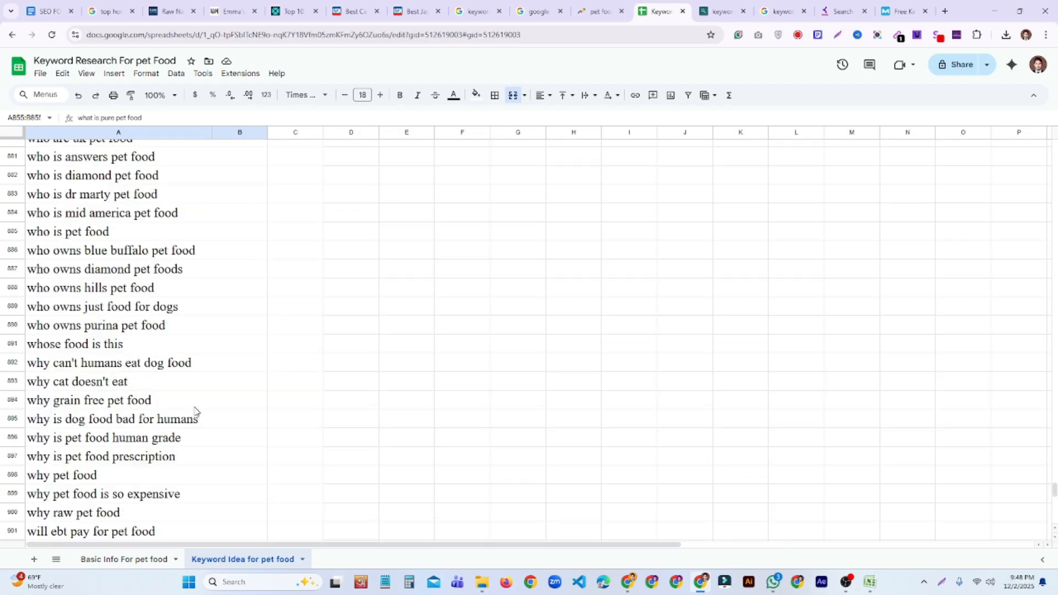
scroll(196, 411, down, 13)
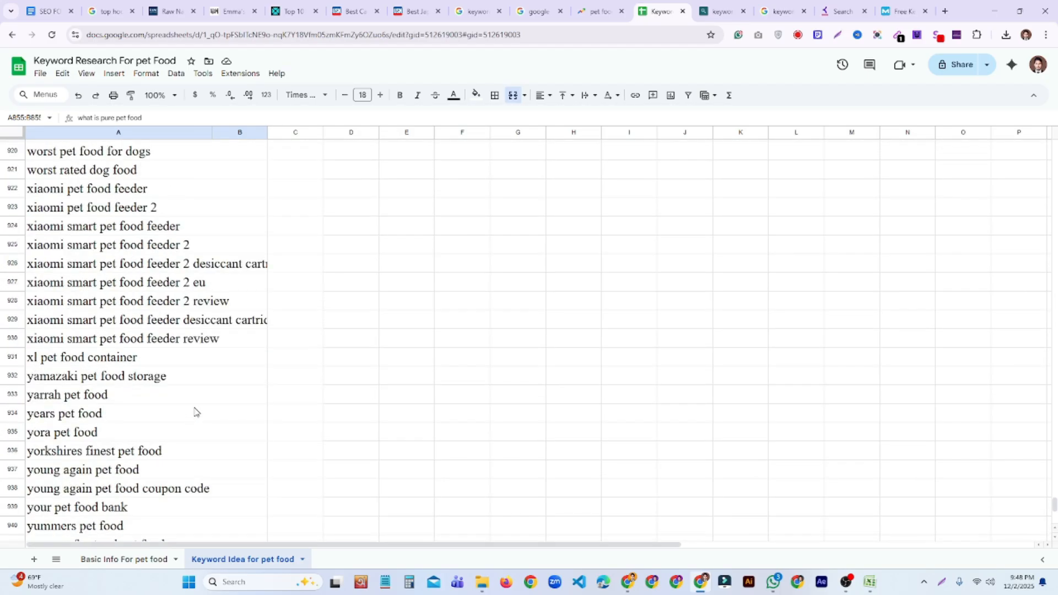
scroll(197, 412, down, 5)
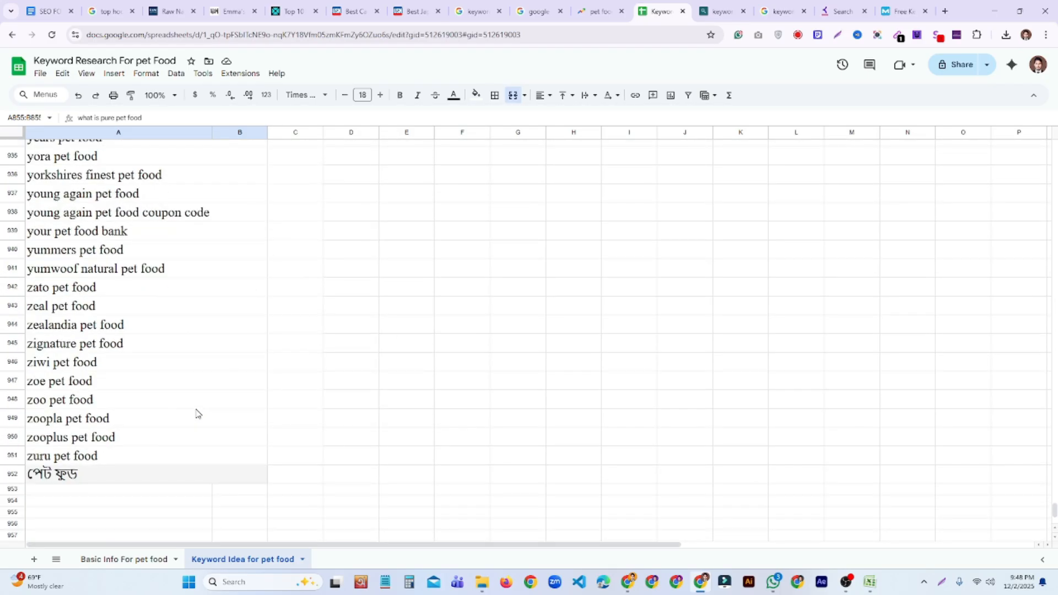
scroll(198, 414, up, 2)
scroll(193, 410, down, 3)
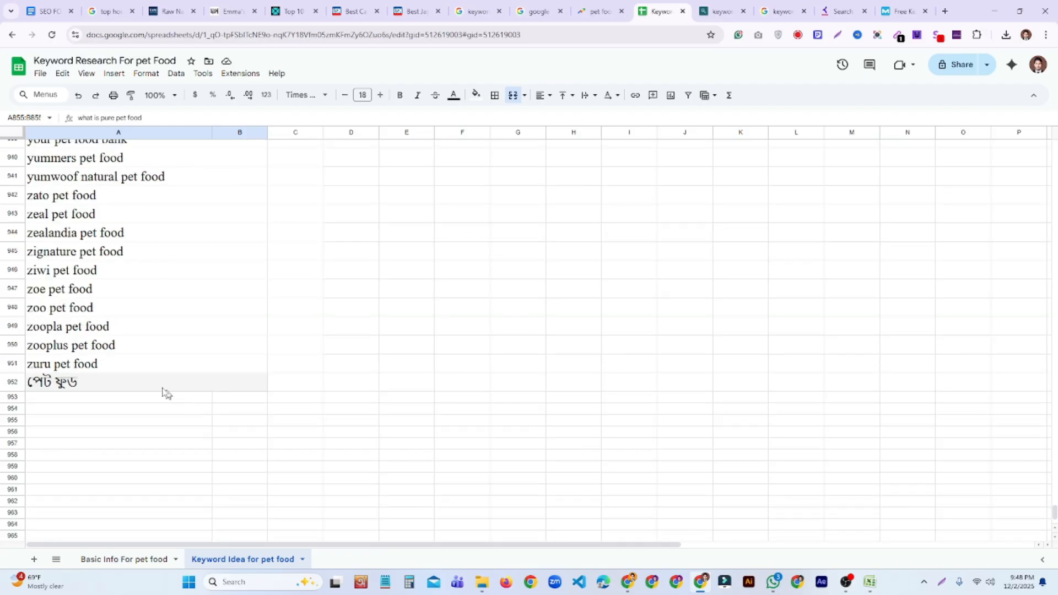
drag(156, 369, 105, 329)
click(281, 286)
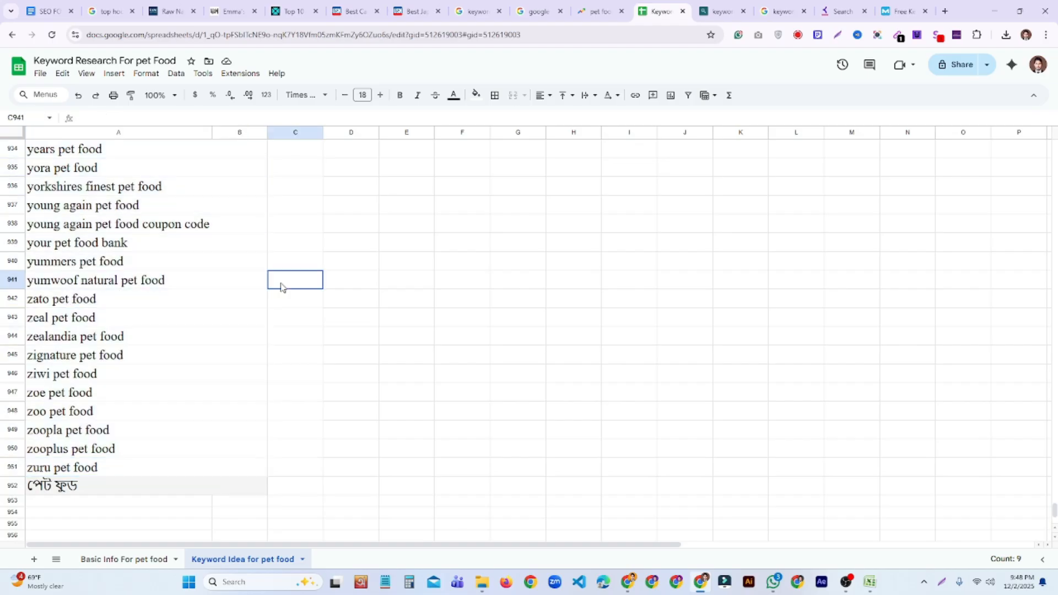
Step: Clear "zato pet food", "zeal pet food", "zealandia pet food" and "zignature pet food" from rows 942 to 945
click(60, 300)
key(Delete)
click(88, 318)
key(Delete)
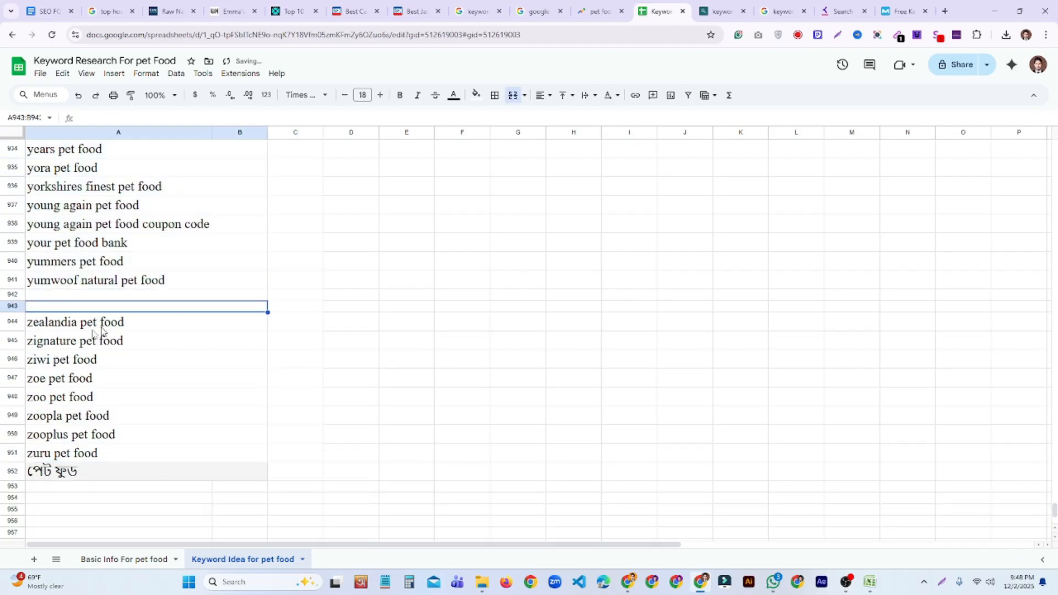
click(70, 326)
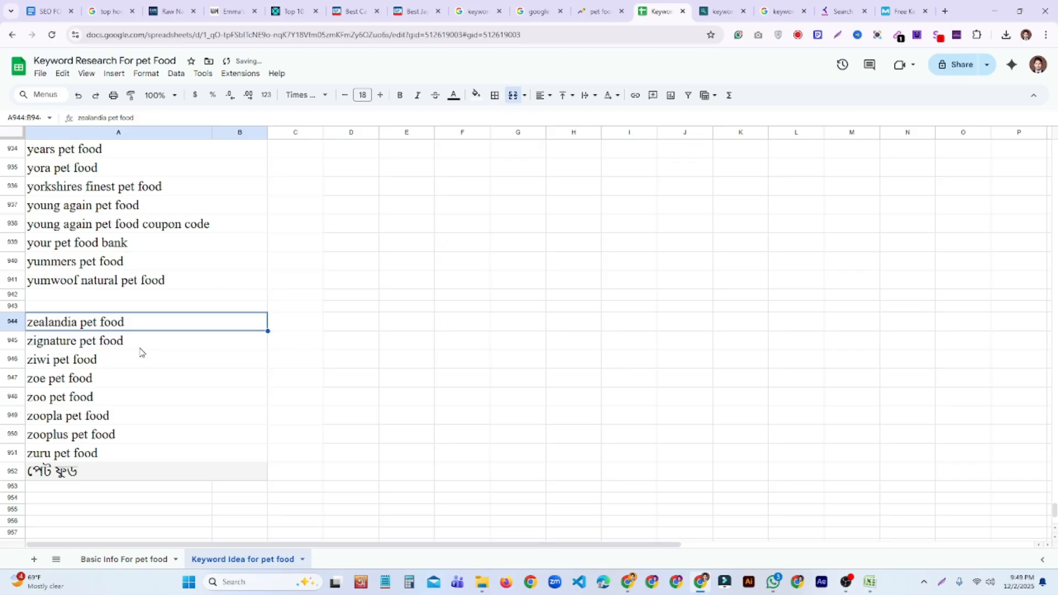
key(Delete)
click(114, 339)
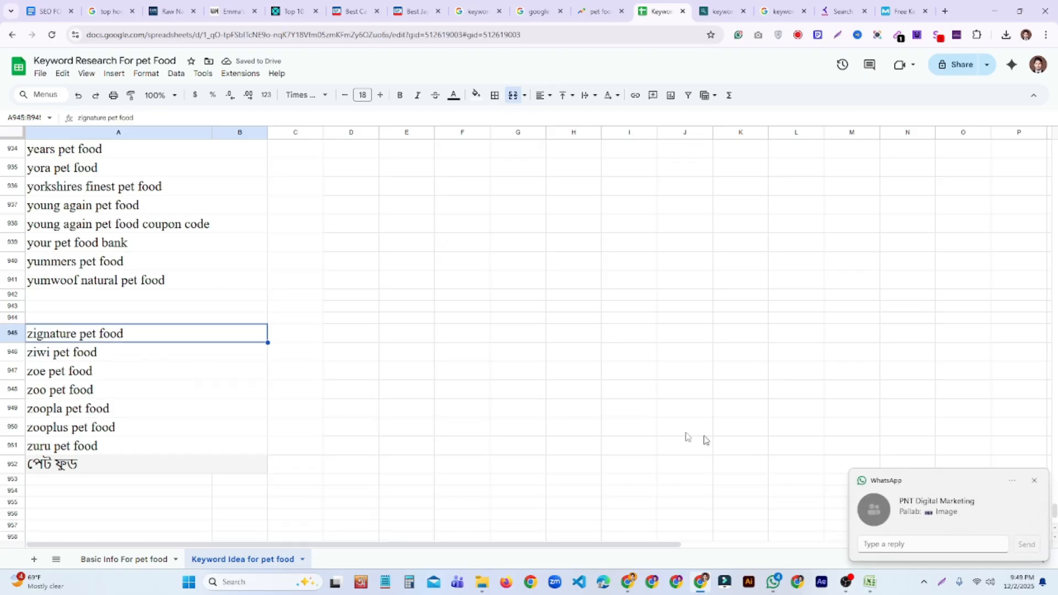
key(Delete)
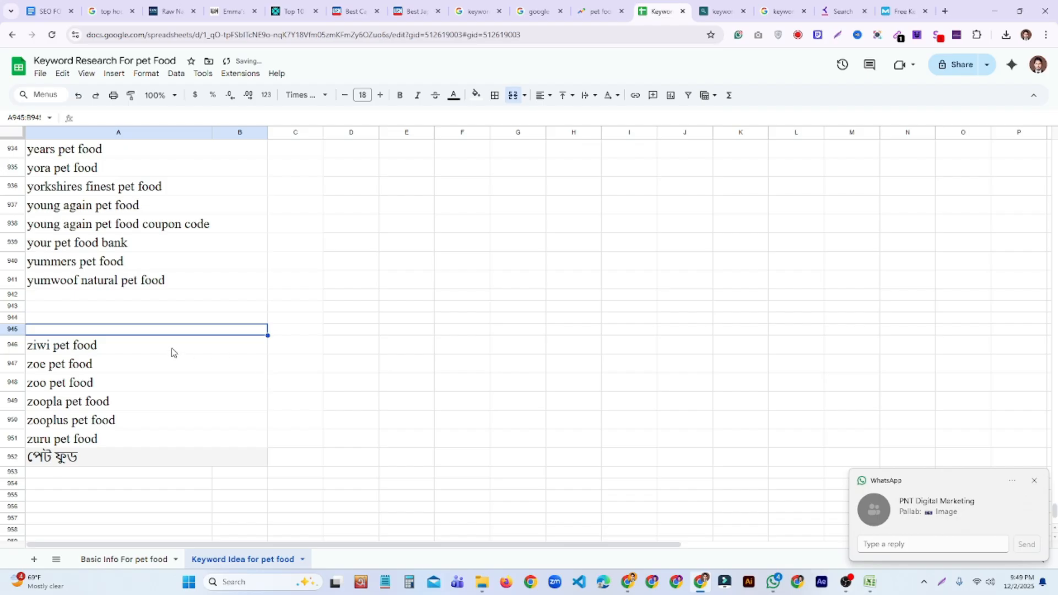
Step: Clear "ziwi pet food", "zoe pet food" and "zoo pet food" from rows 946 to 948
click(168, 354)
key(Delete)
click(96, 362)
key(Delete)
click(140, 375)
key(Delete)
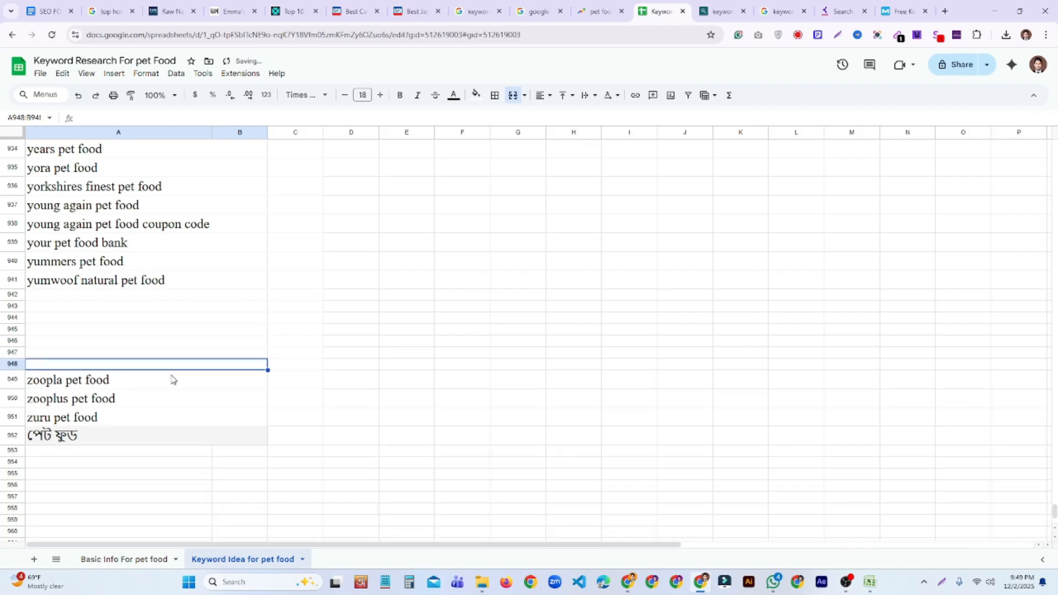
Step: Clear "zoopla pet food", "zooplus pet food", "zuru pet food" and the Bengali keyword from rows 949 to 952
click(95, 385)
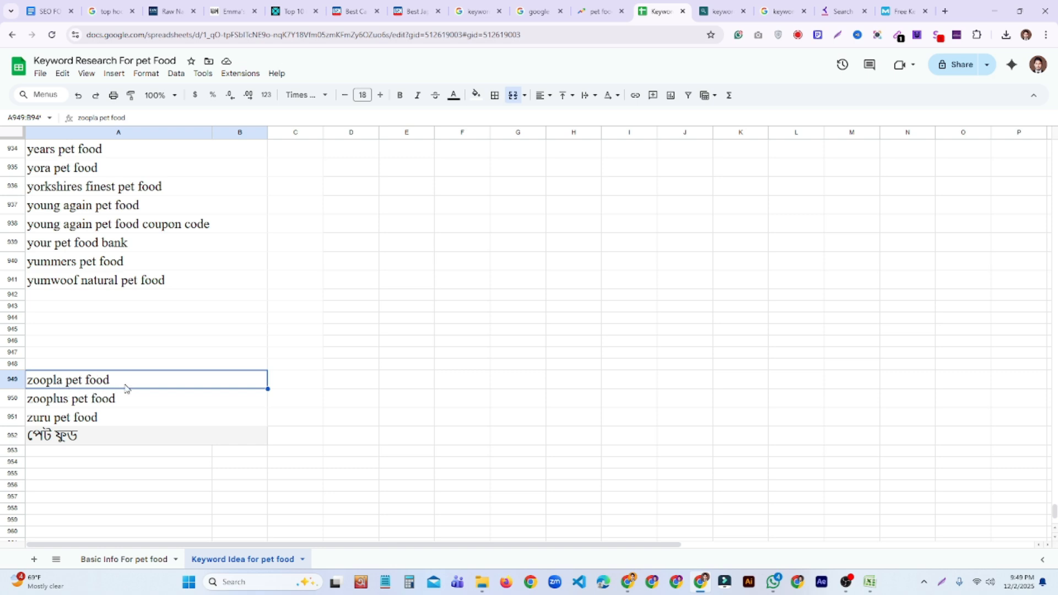
key(Delete)
click(125, 391)
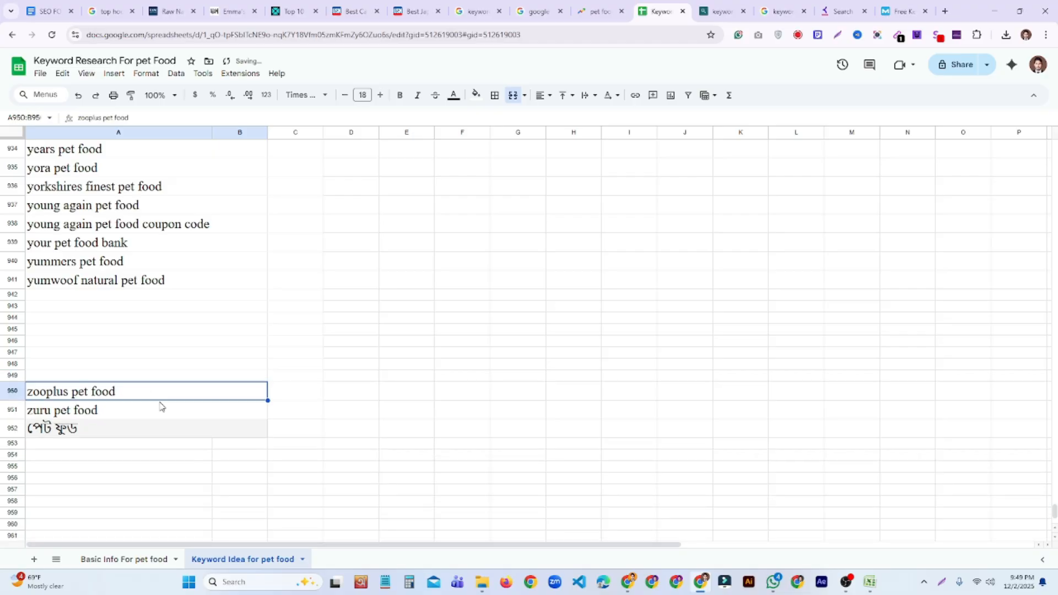
key(Delete)
click(141, 404)
key(Delete)
click(129, 418)
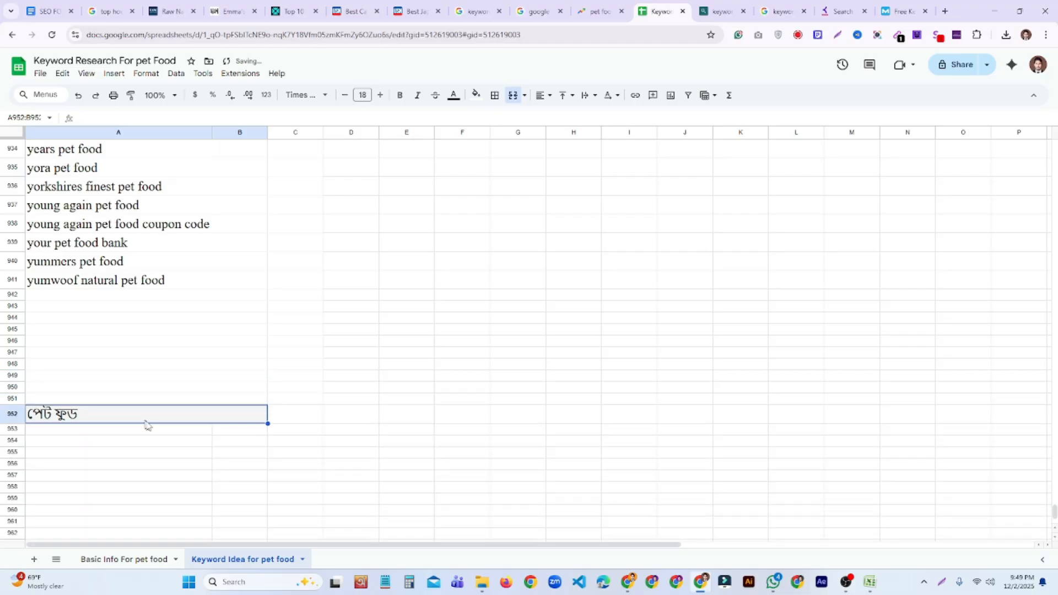
key(Delete)
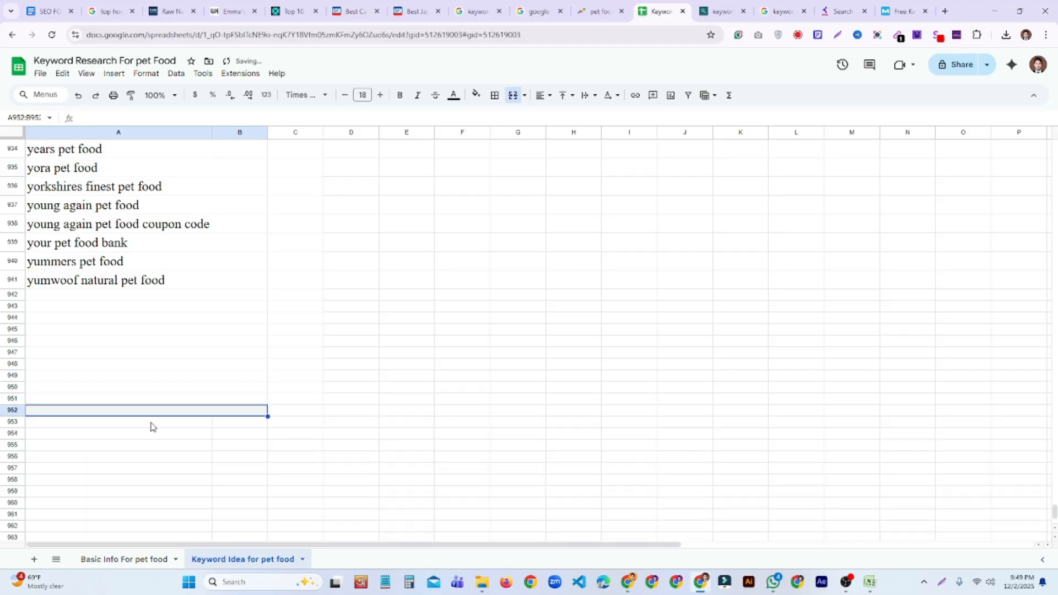
Step: Review the cleaned keyword list from the last entries back up to the heading in row 1
scroll(152, 428, up, 20)
scroll(155, 426, up, 20)
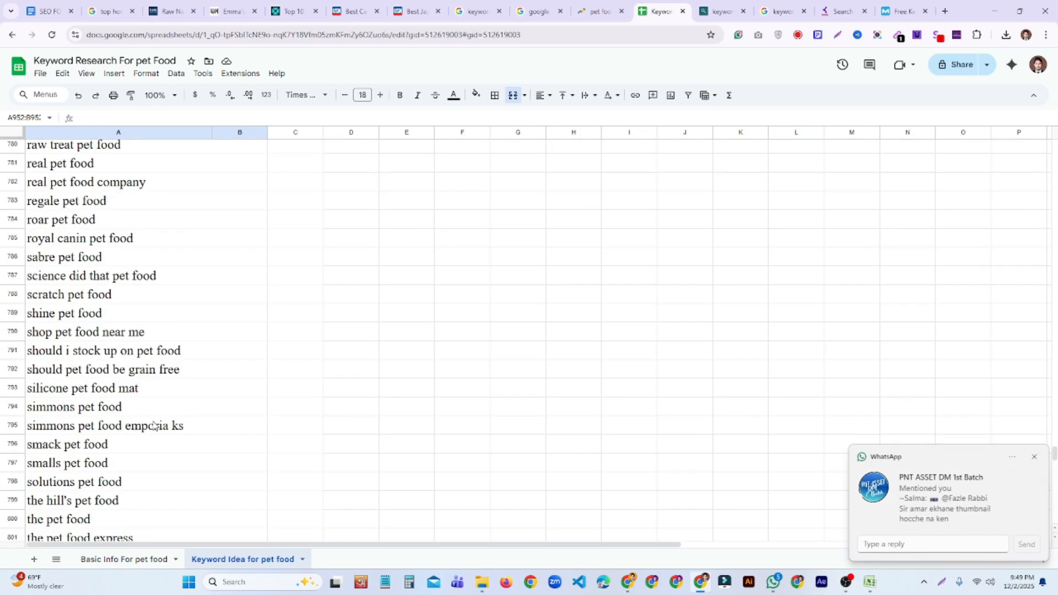
scroll(154, 426, up, 20)
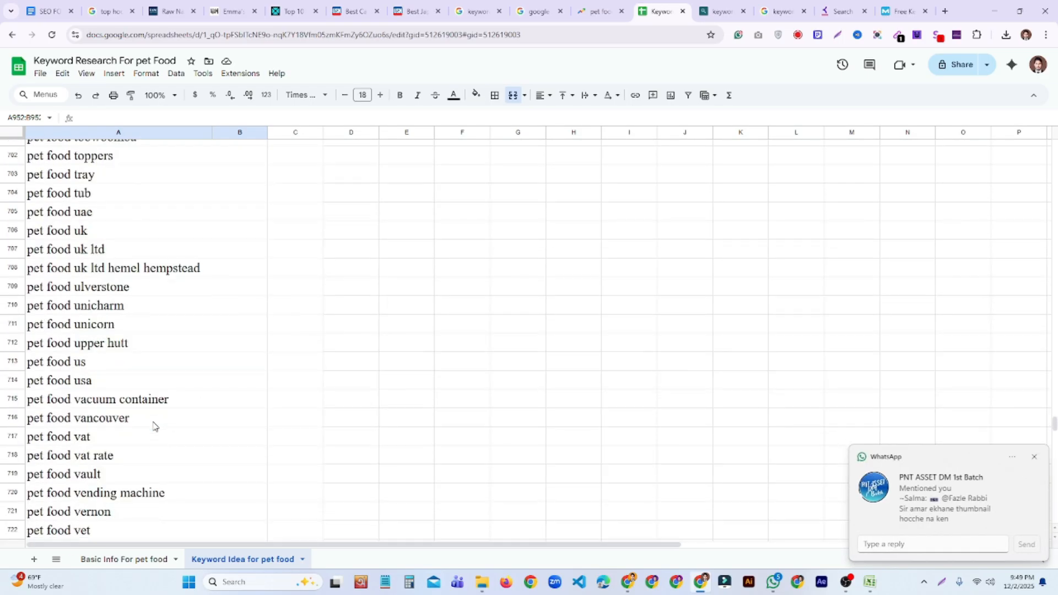
scroll(178, 396, up, 20)
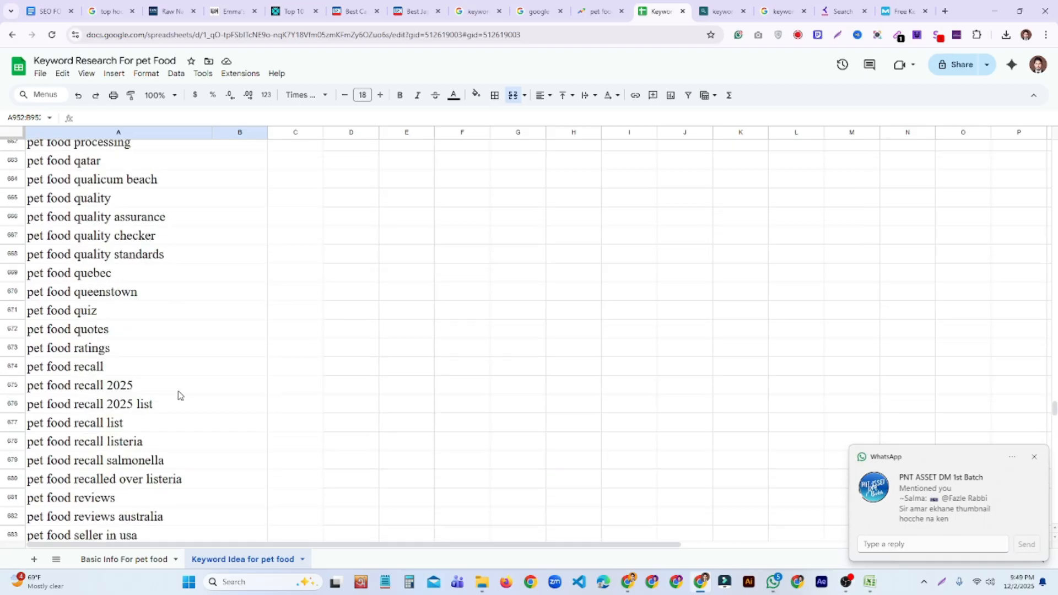
scroll(178, 395, up, 20)
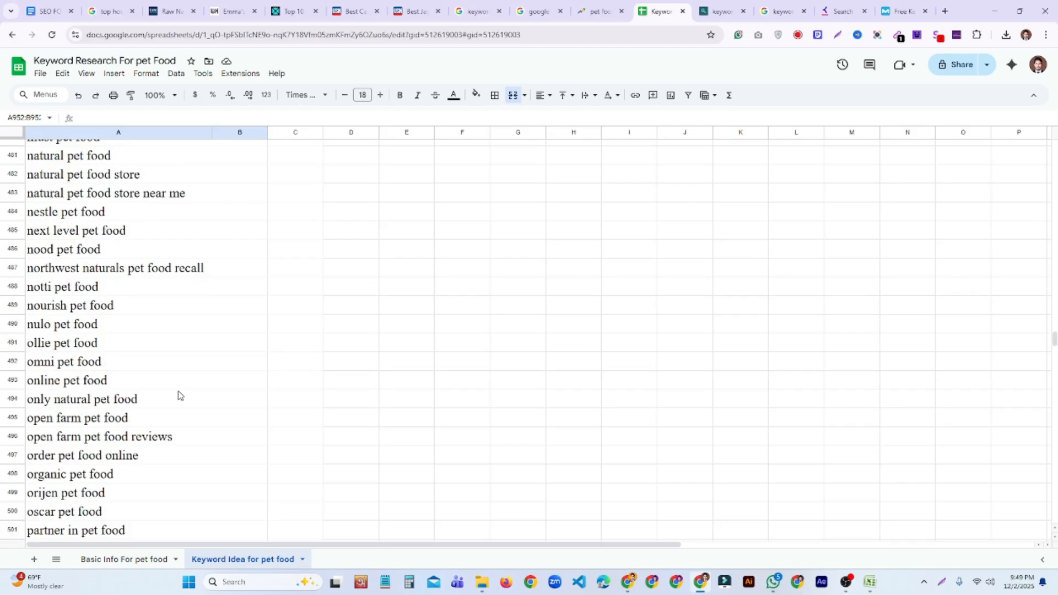
scroll(178, 396, up, 20)
scroll(177, 391, up, 15)
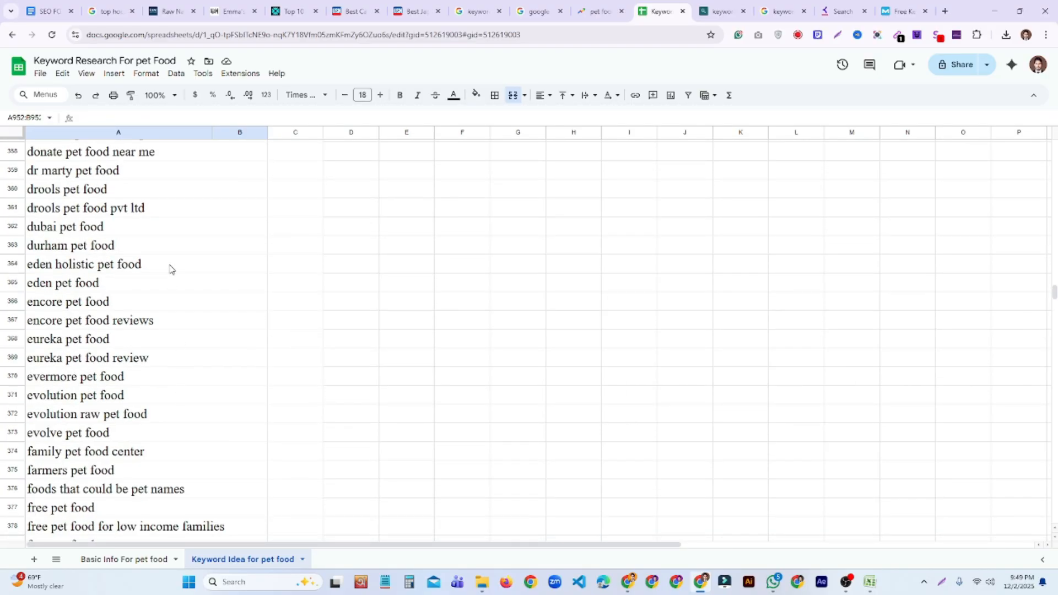
scroll(170, 269, up, 20)
scroll(170, 269, up, 20)
scroll(170, 269, up, 20)
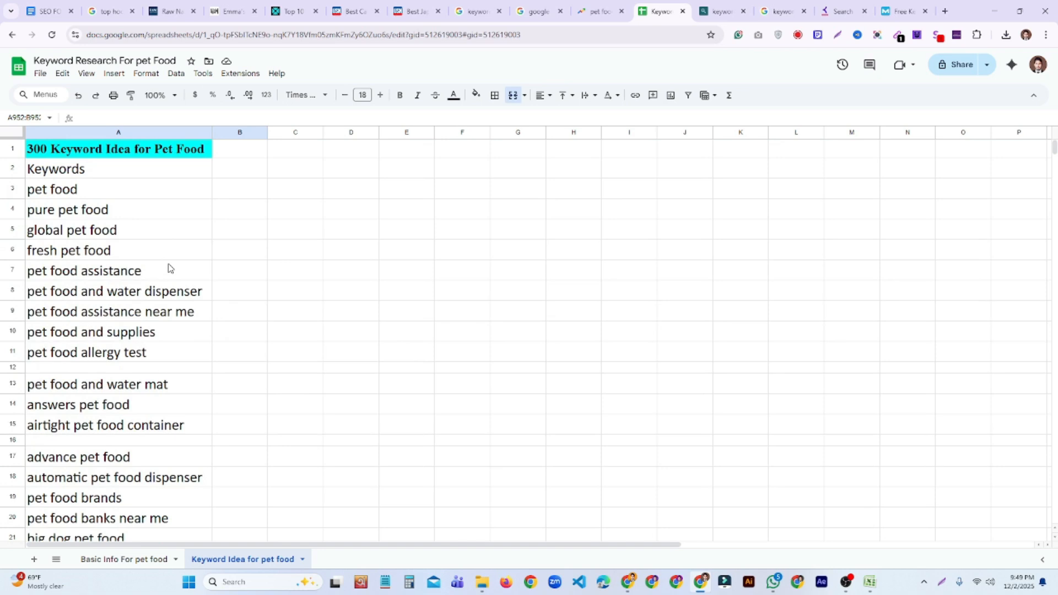
click(342, 297)
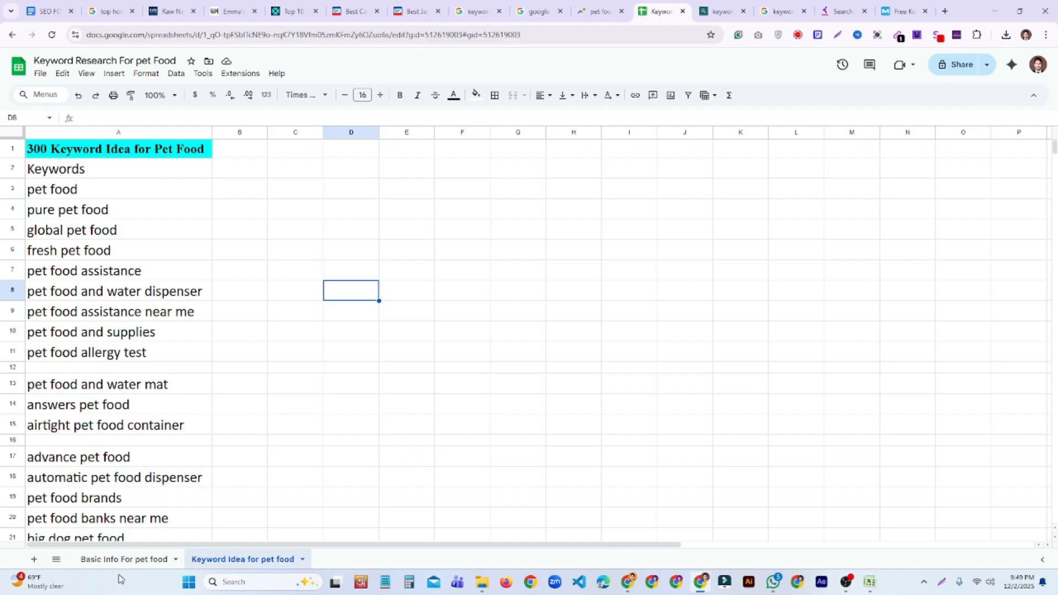
Step: Check the keyword idea and focused keyword targets on the "Basic Info For pet food" sheet
click(130, 560)
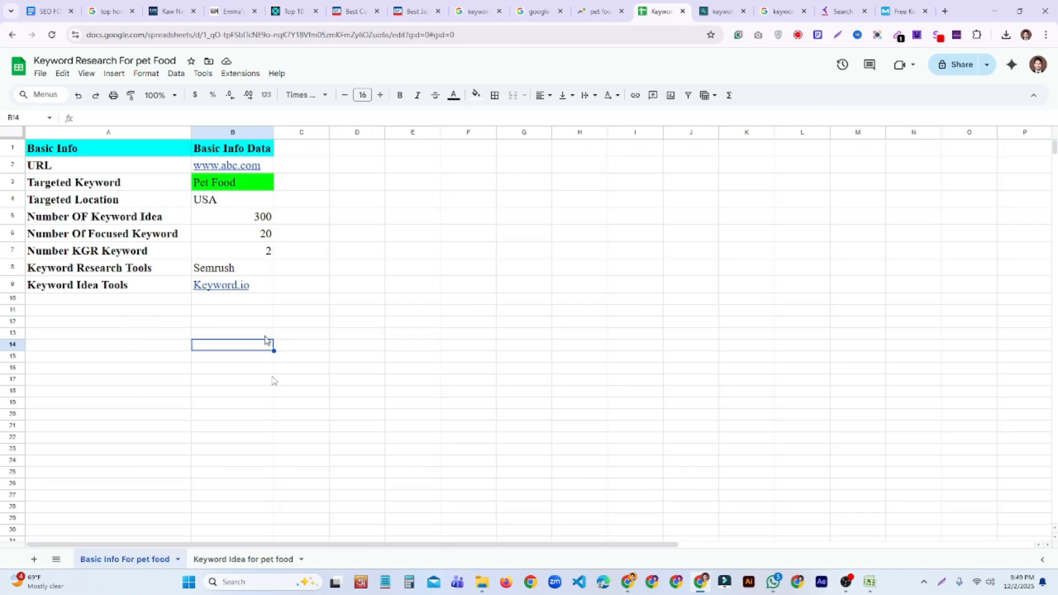
click(244, 559)
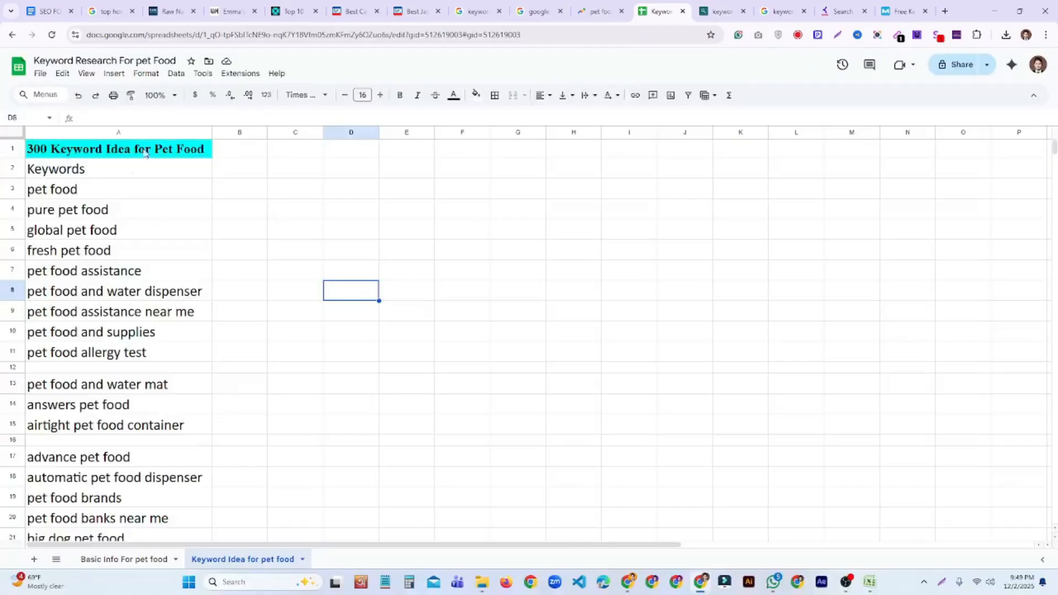
click(275, 423)
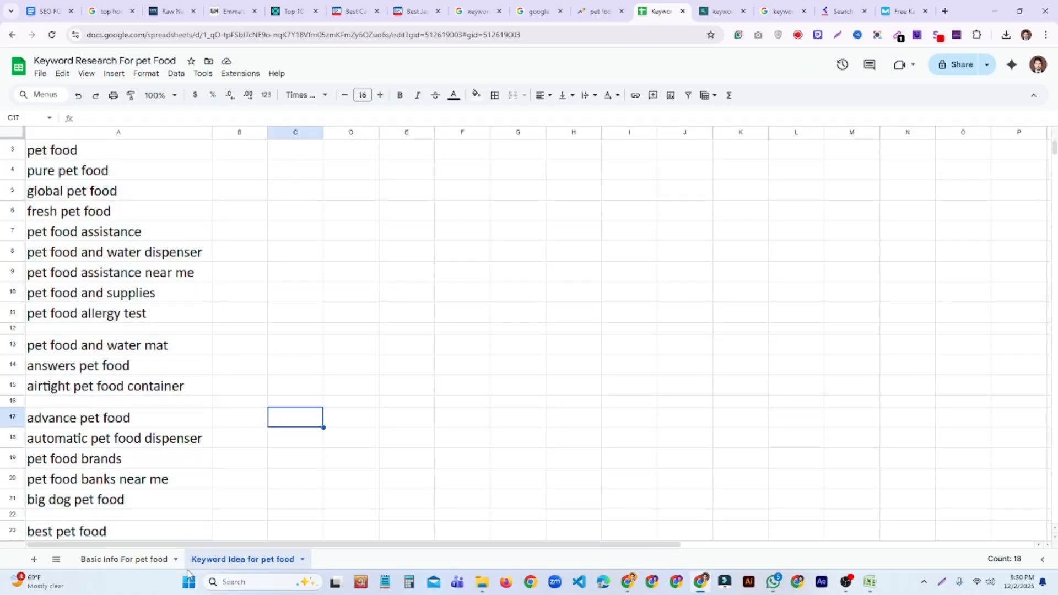
click(140, 561)
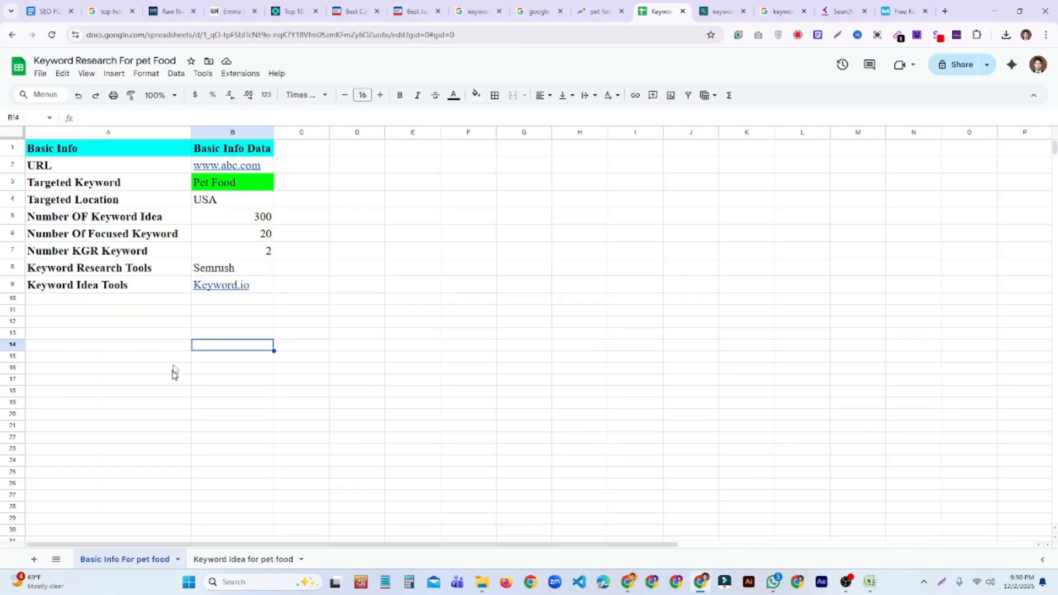
click(92, 217)
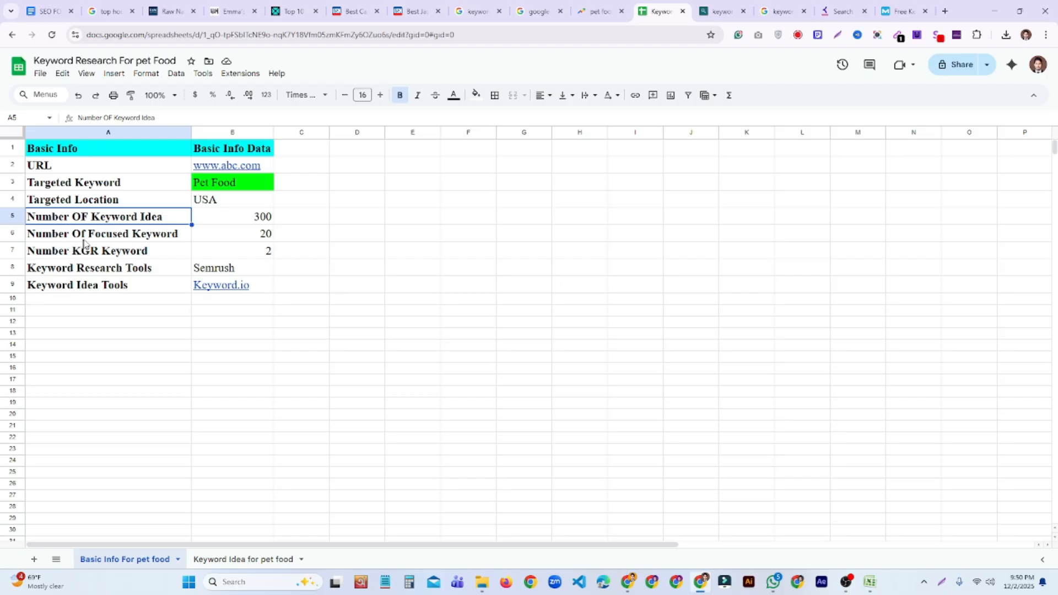
click(102, 238)
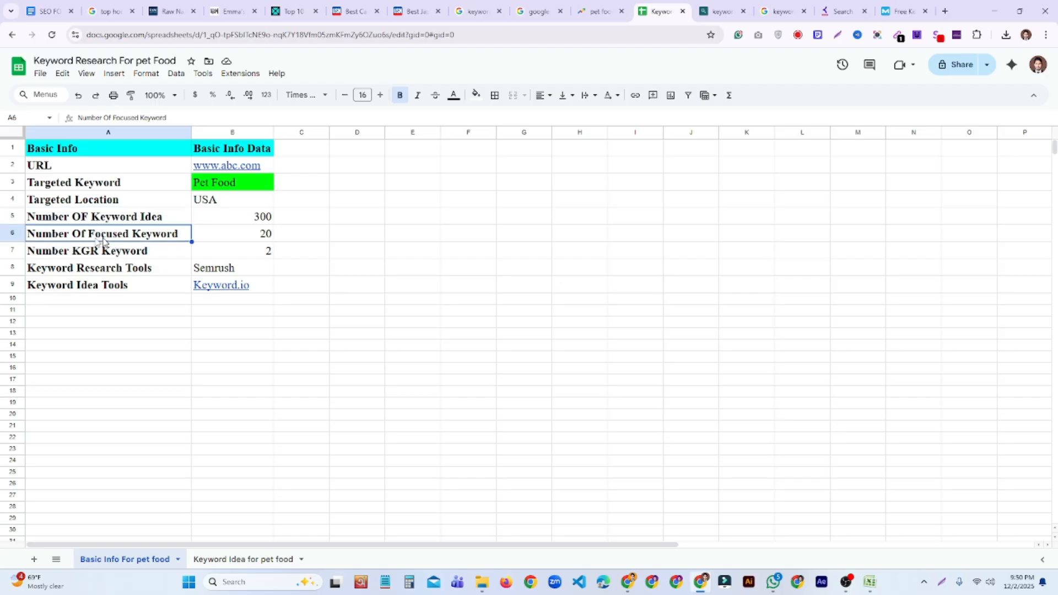
click(272, 237)
click(183, 238)
click(374, 404)
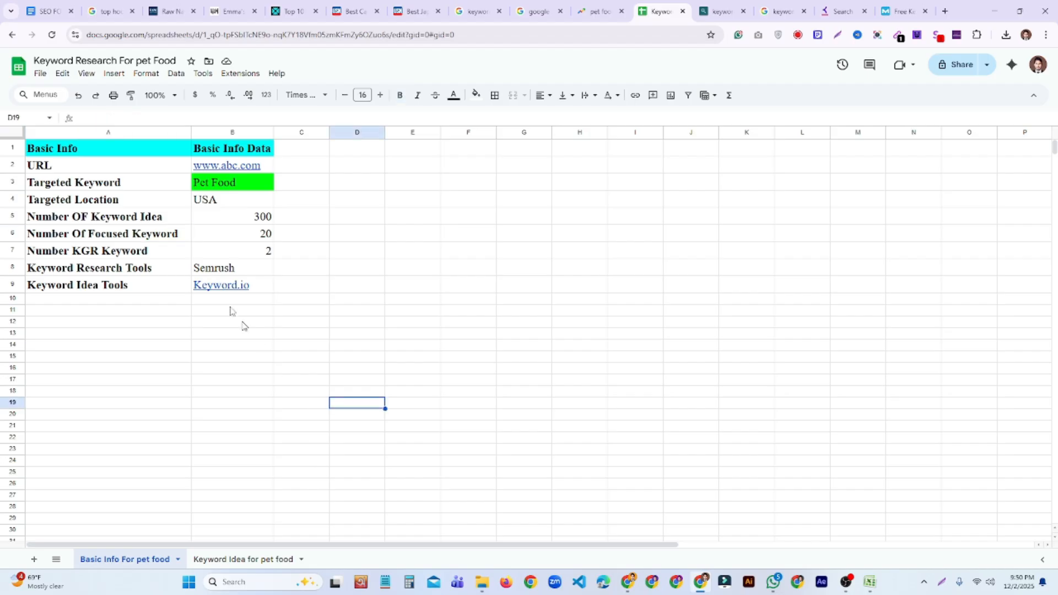
click(196, 237)
click(344, 450)
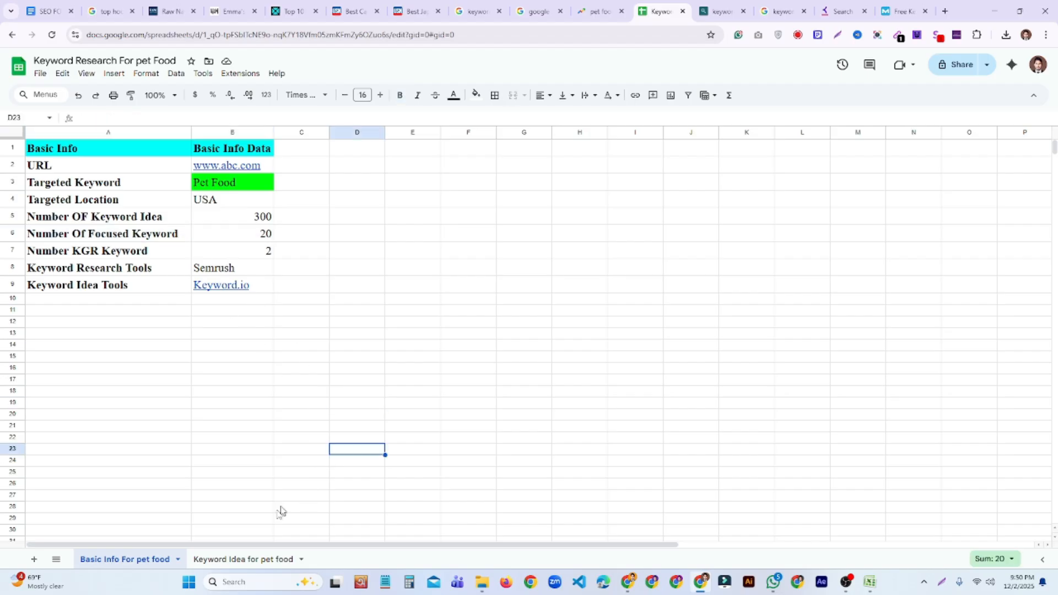
Step: Look over the first rows of keywords on the "Keyword Idea for pet food" sheet
click(255, 561)
drag(159, 198, 134, 417)
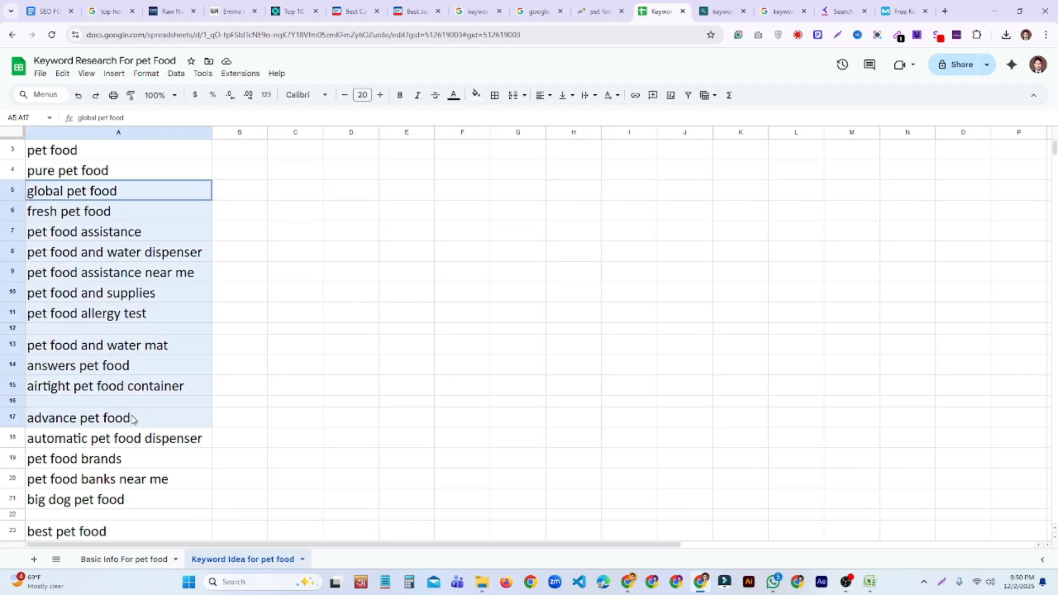
click(385, 384)
scroll(386, 384, up, 2)
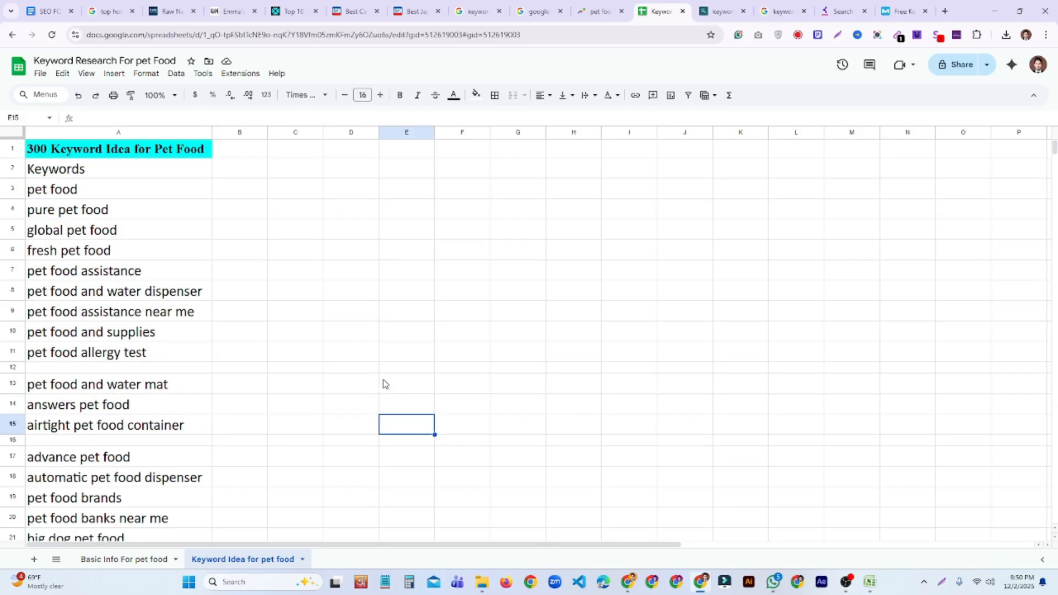
click(264, 299)
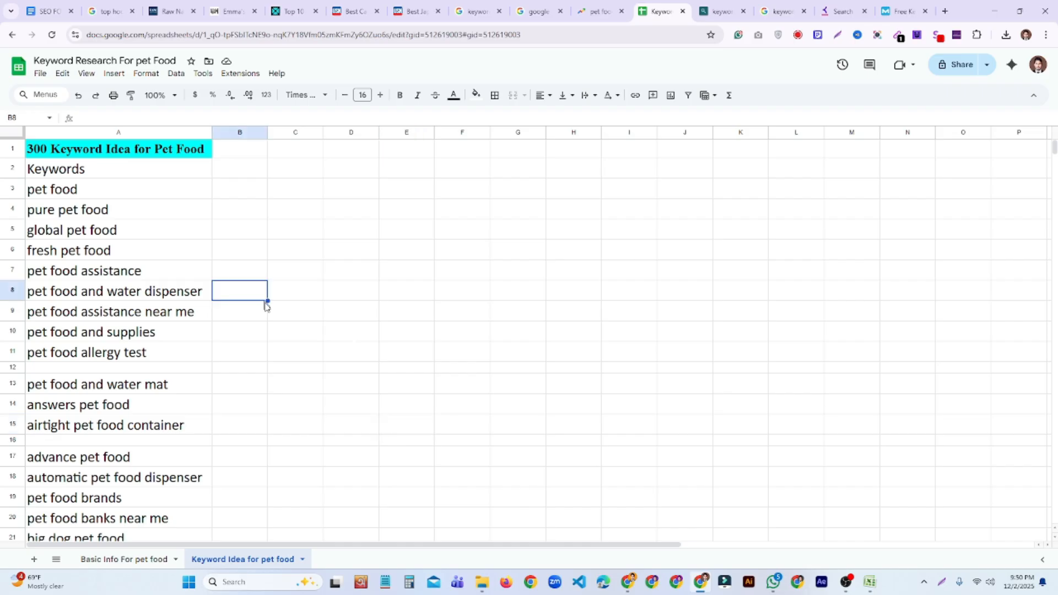
Step: Add a new sheet to the spreadsheet and rename it "pet food focused keyword research"
click(35, 560)
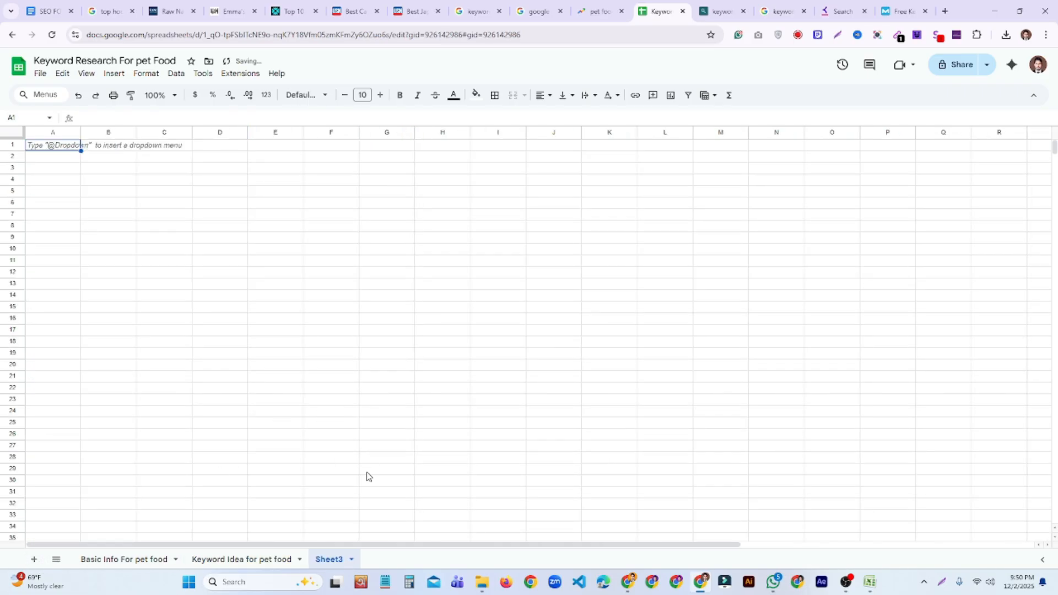
click(352, 560)
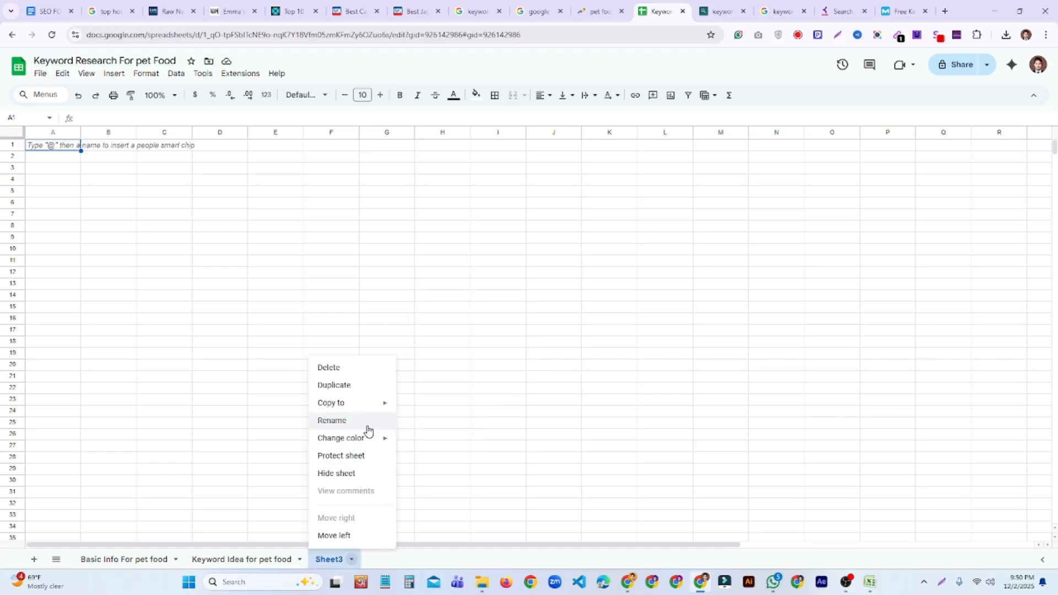
click(332, 420)
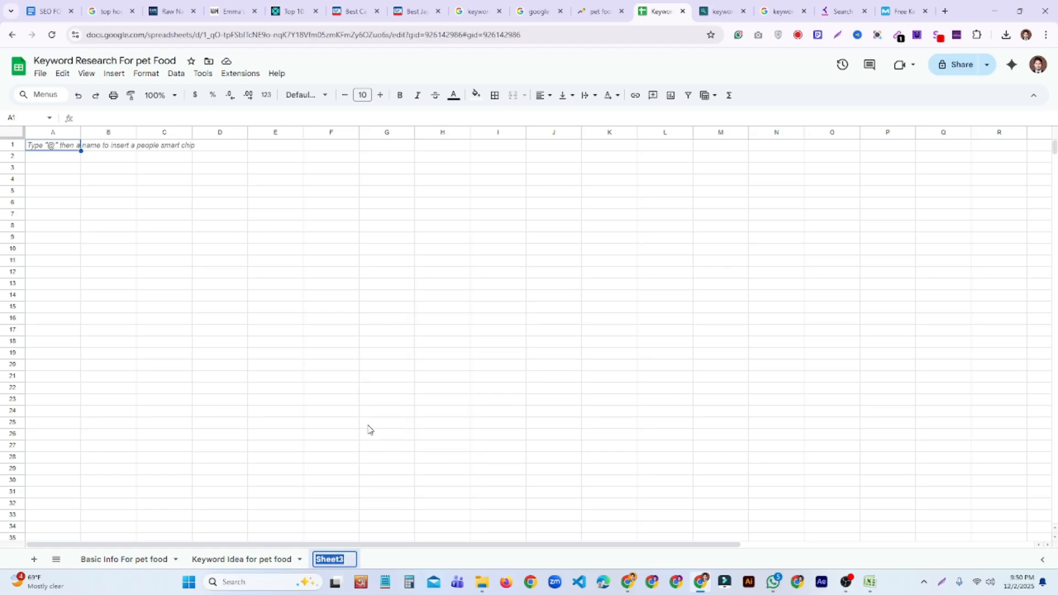
key(BackSpace)
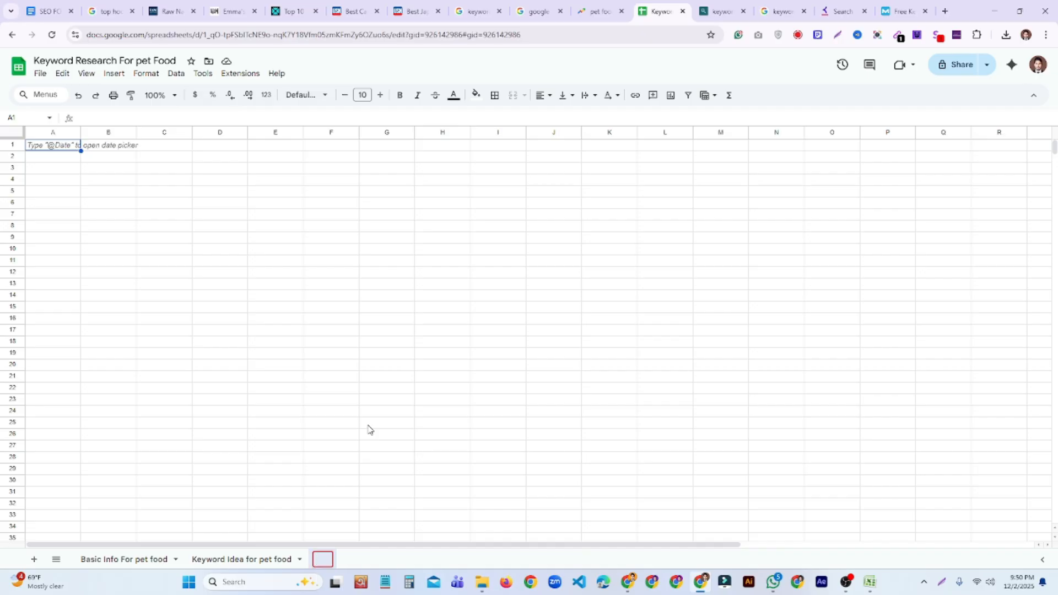
text(pet food)
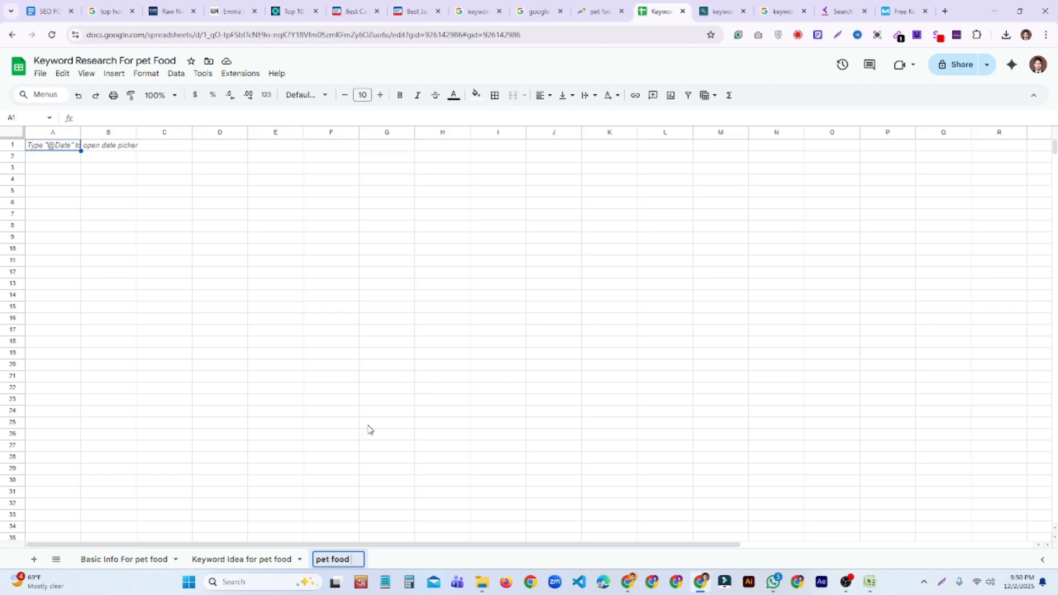
text( focue)
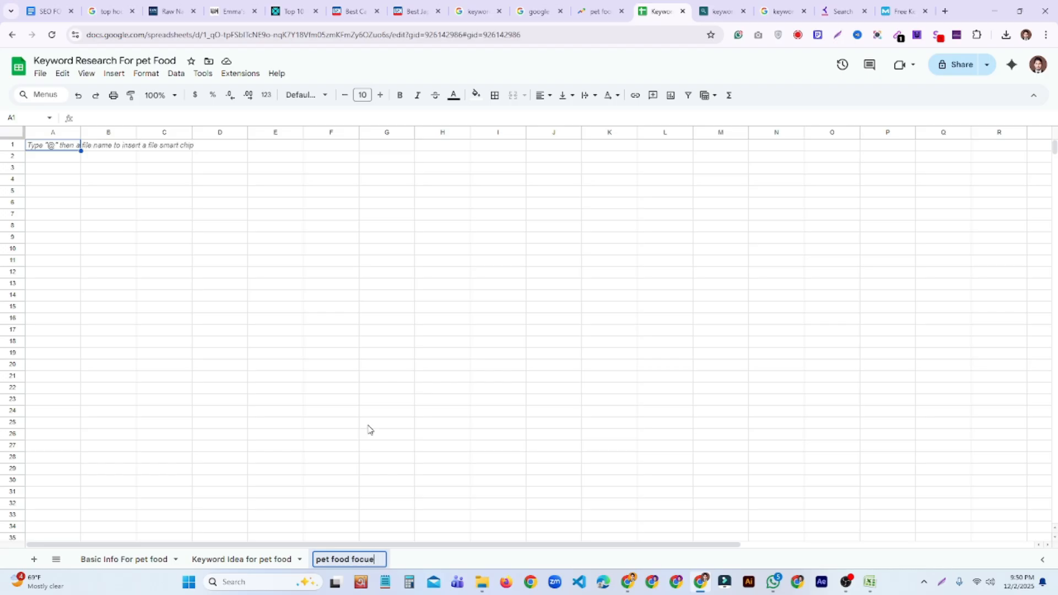
text(s)
key(BackSpace)
key(BackSpace)
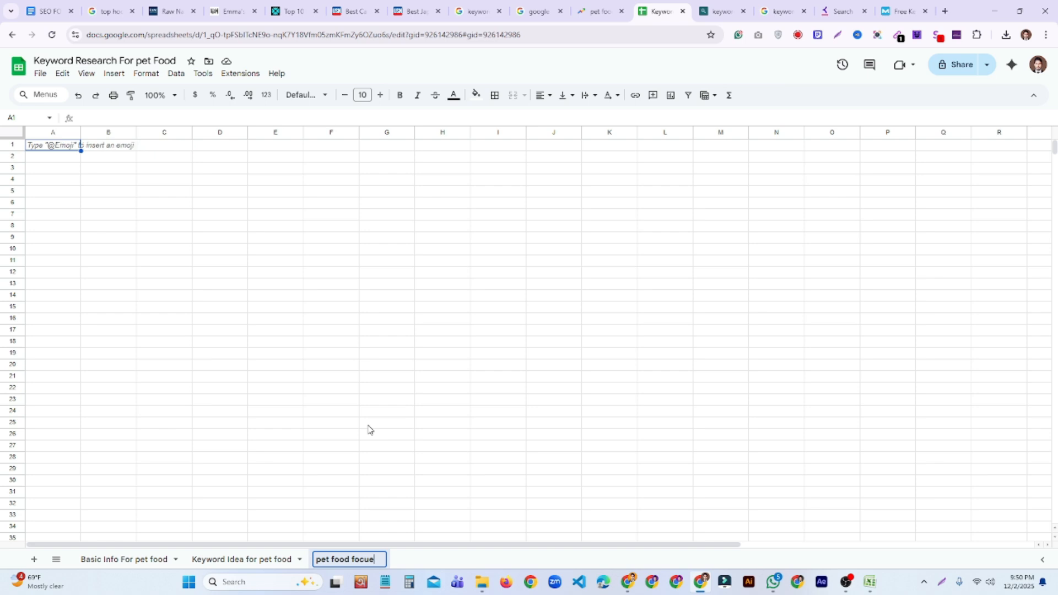
key(BackSpace)
text(sed key)
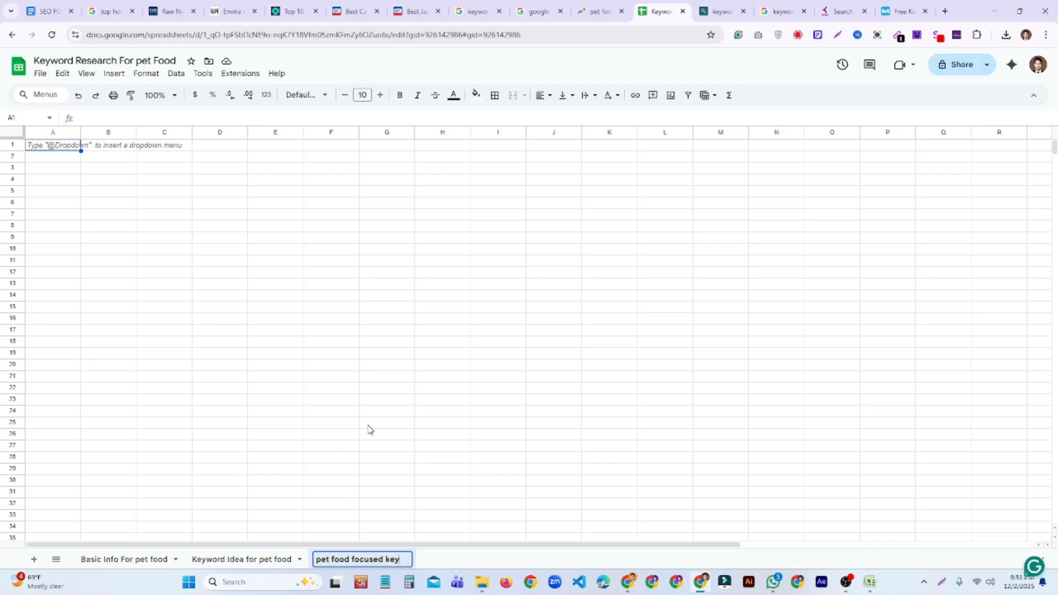
text(word research)
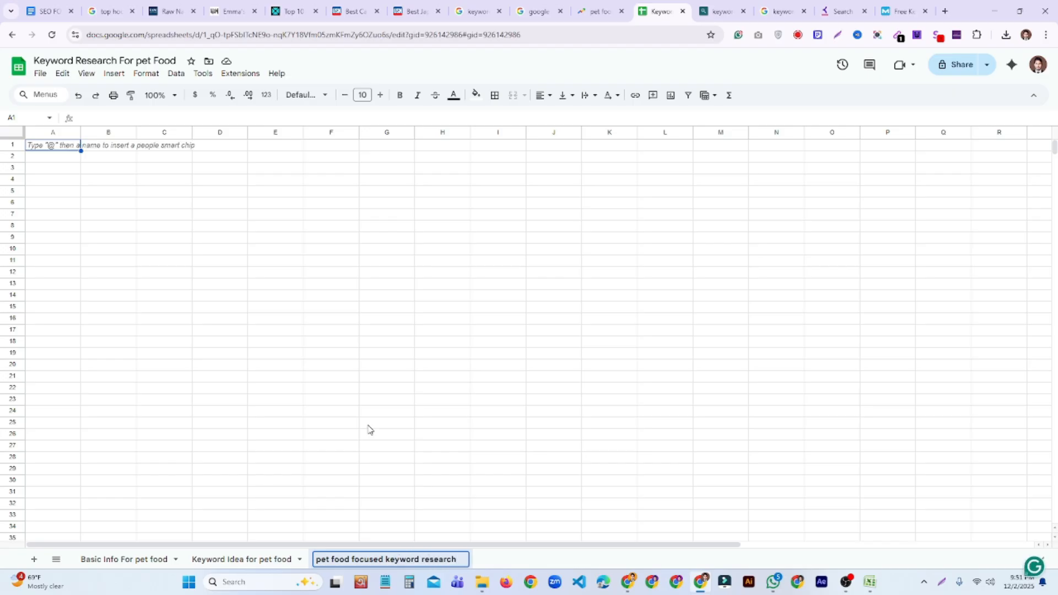
key(Return)
click(388, 427)
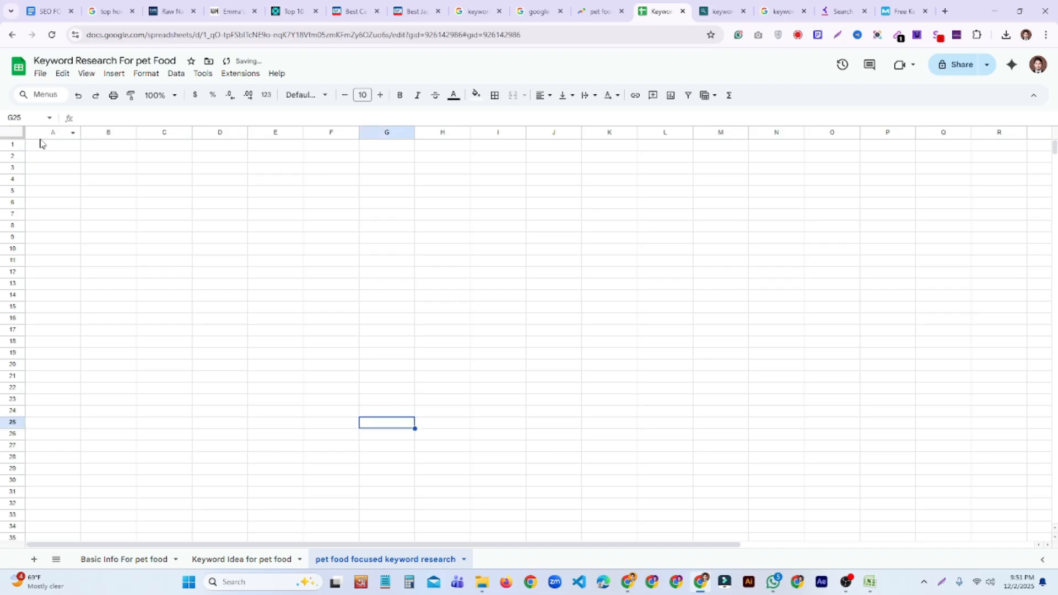
Step: Widen column A and format all cells of the new sheet in Times New Roman at size 14
drag(81, 133, 166, 160)
click(142, 149)
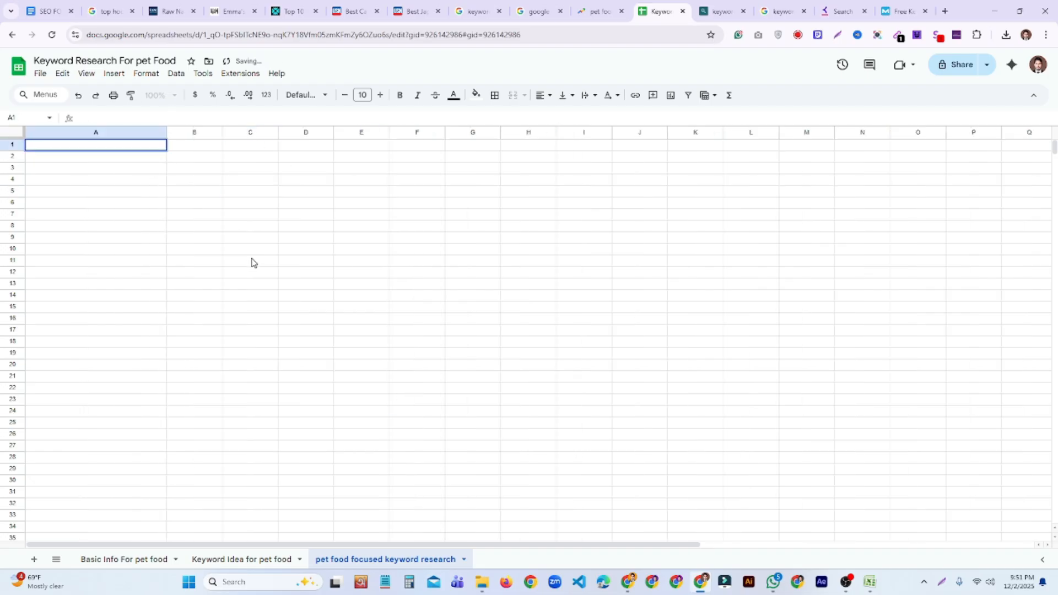
click(258, 260)
key(ctrl+a)
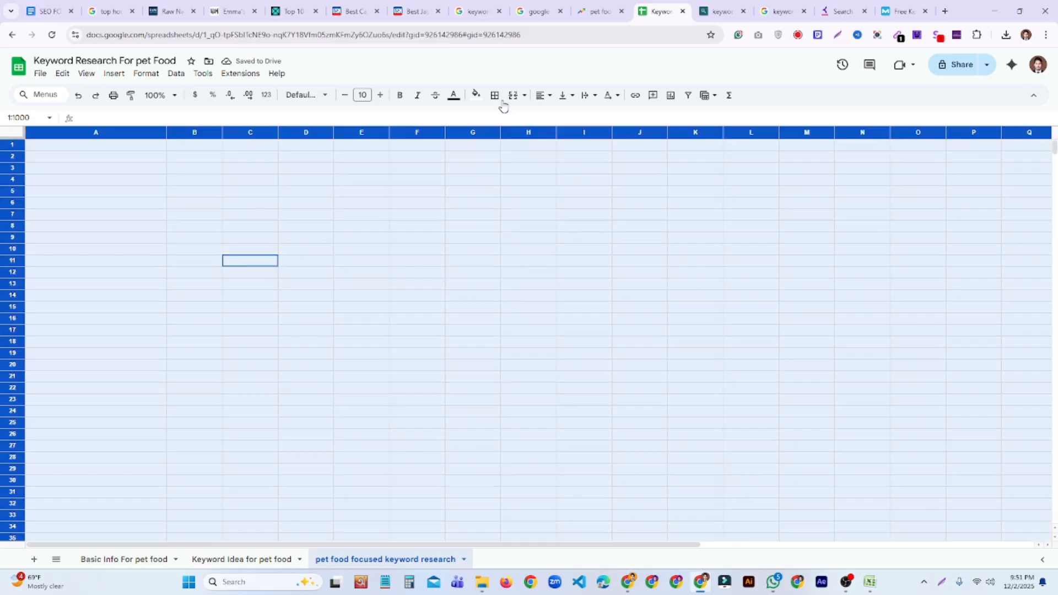
click(379, 95)
click(328, 101)
click(338, 206)
click(337, 308)
Step: Enter the column headers "Keyword" in A1 and "Search Volume" in B1
click(145, 148)
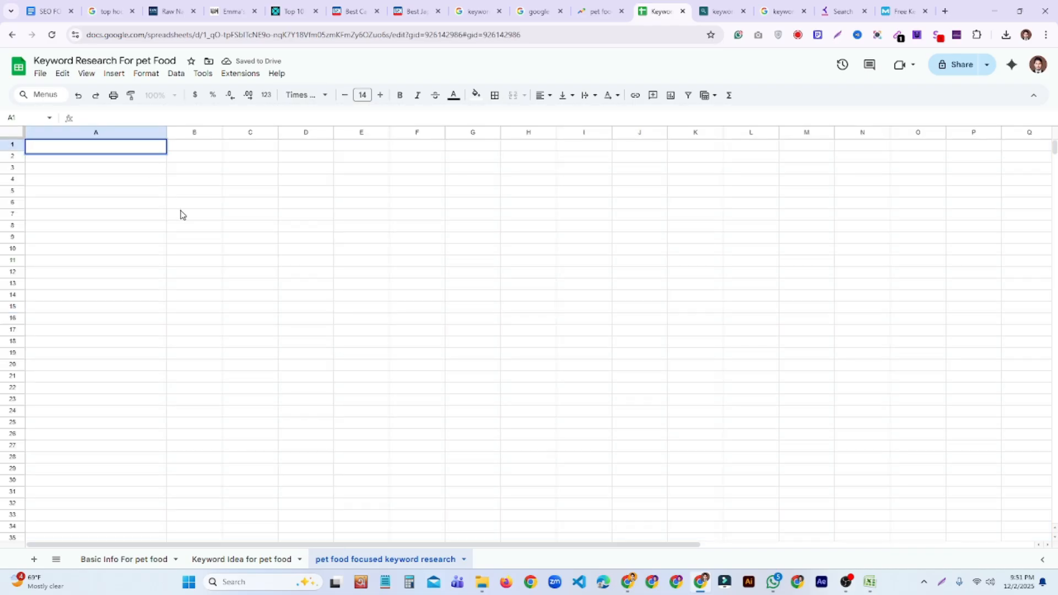
text(Keyword)
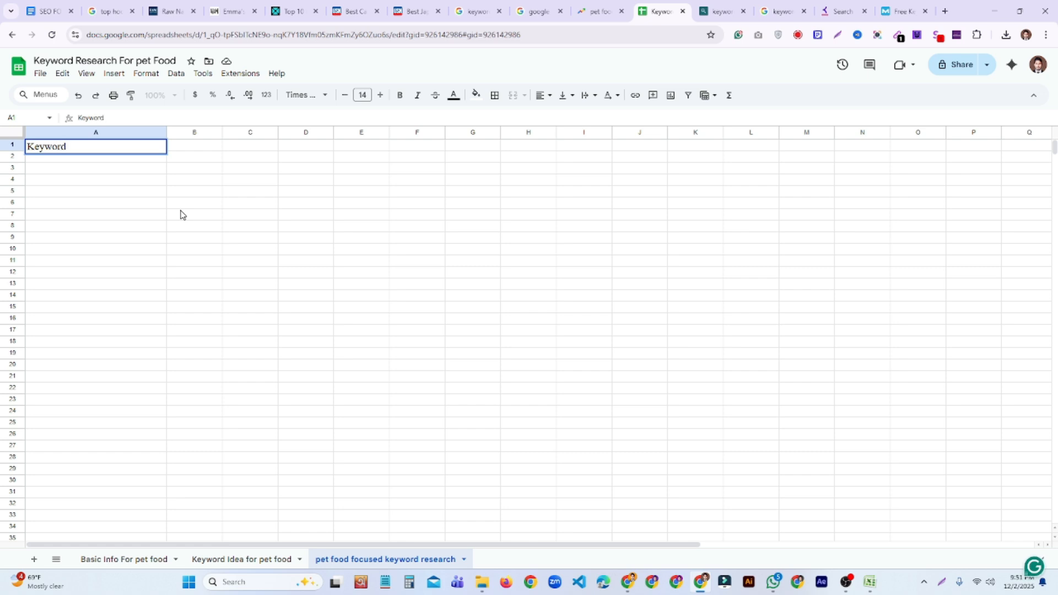
click(183, 212)
click(185, 148)
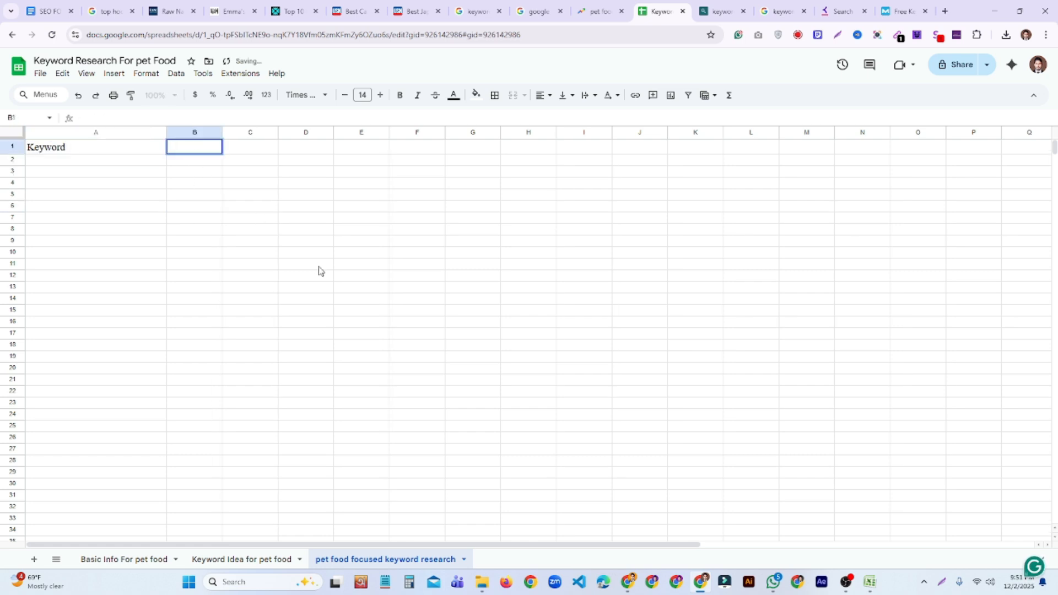
text(Search Volume)
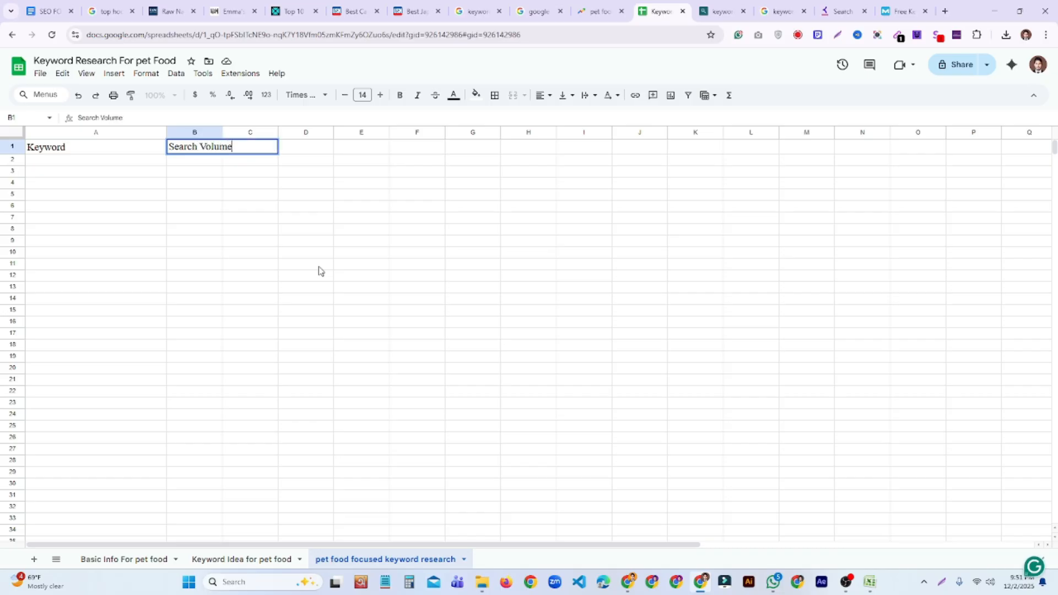
click(319, 268)
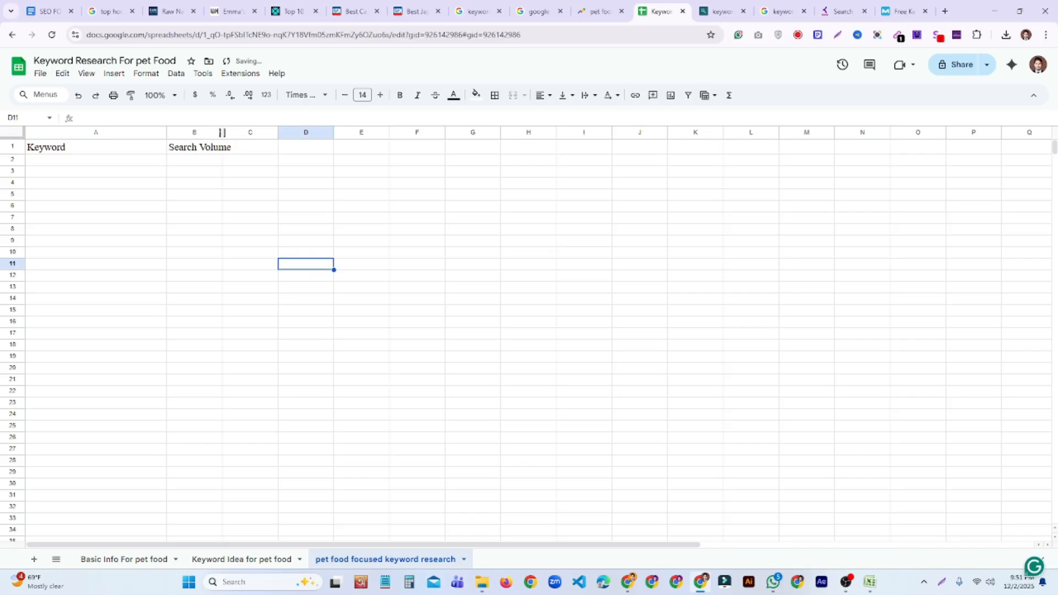
Step: Enter the column header "Keyword Difficulty" in C1 and widen columns B and C to fit their headers
drag(222, 132, 241, 132)
click(330, 218)
click(290, 150)
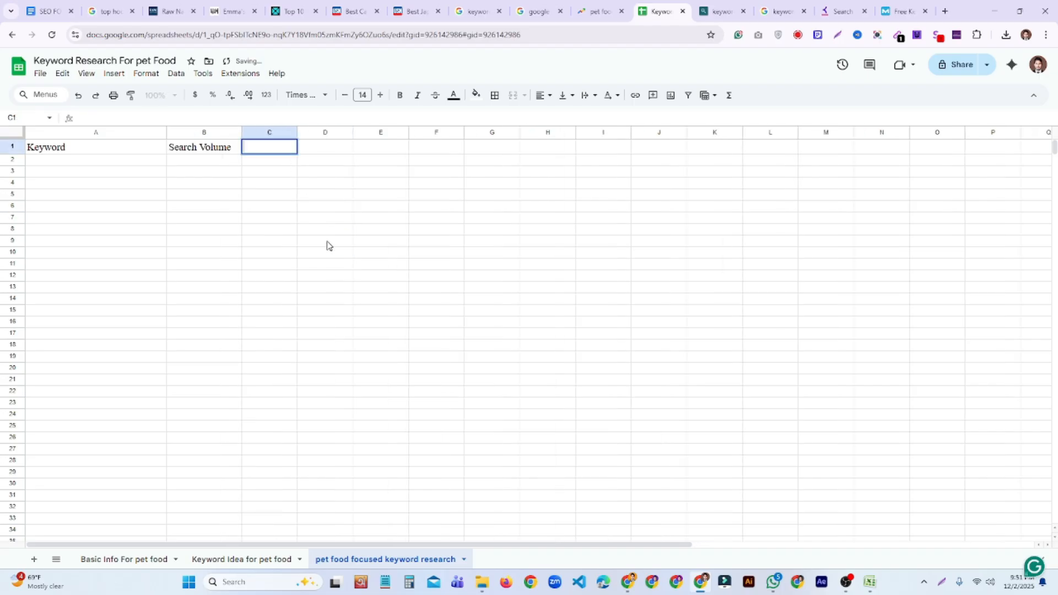
text(Keywo)
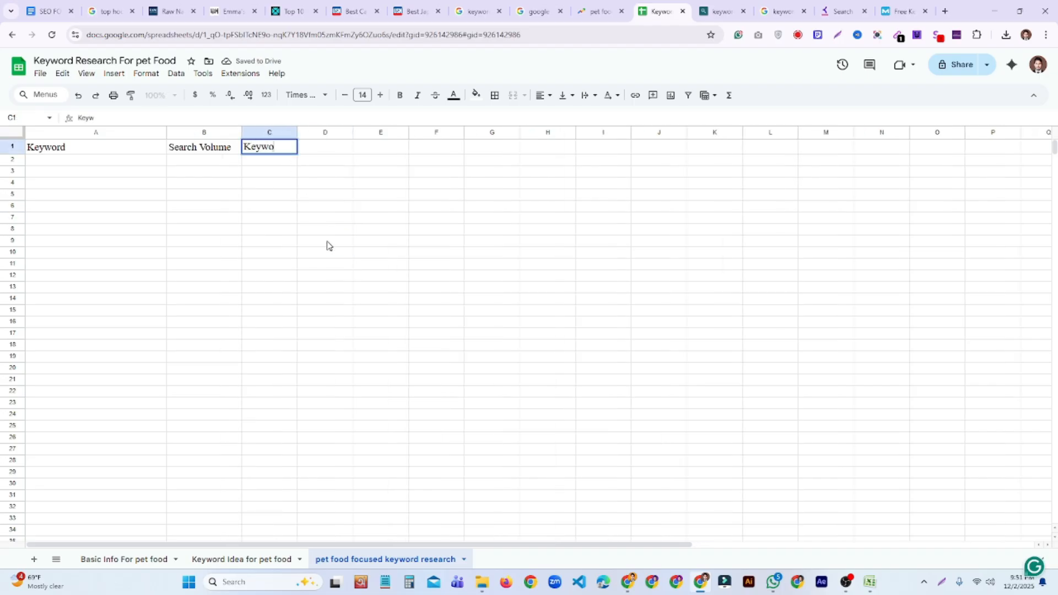
text(rd Difficulty)
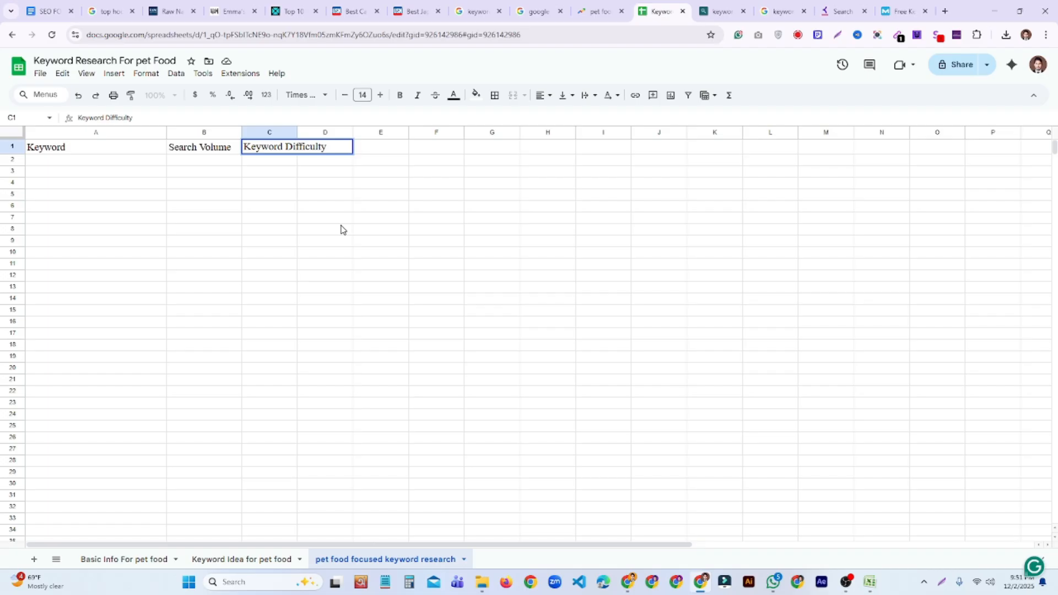
click(400, 232)
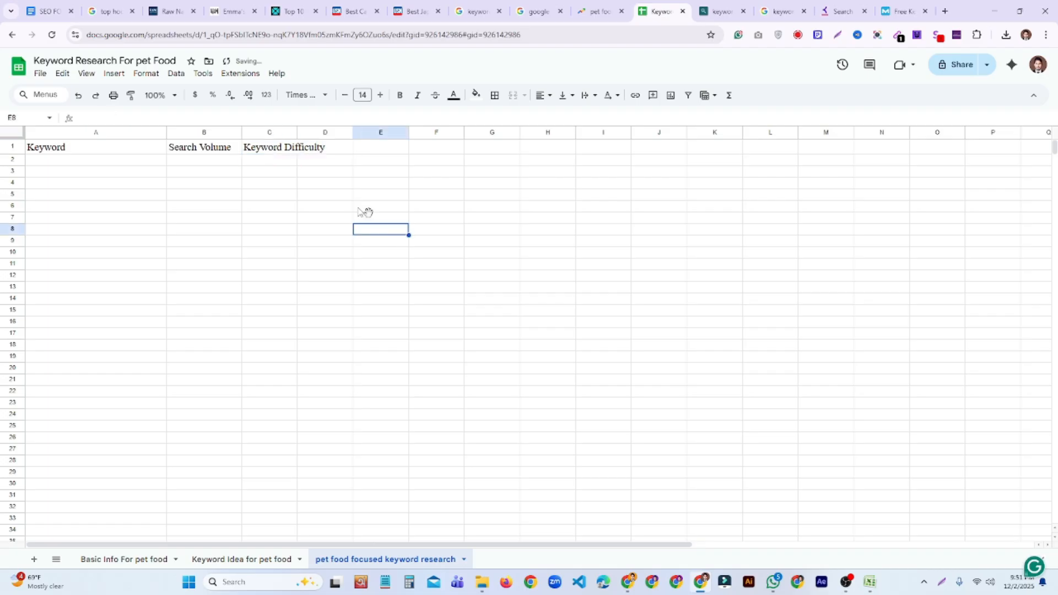
drag(297, 133, 333, 133)
click(404, 250)
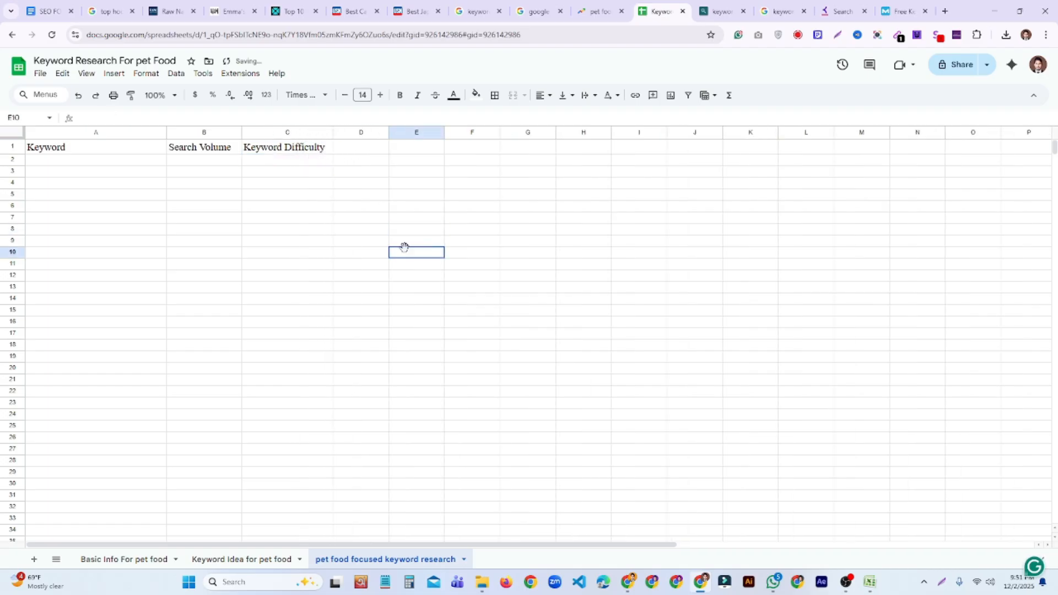
Step: Enter the headers "Social Site" in D1 and "Intent Of Content" in E1, and widen column E to fit its header
double_click(372, 147)
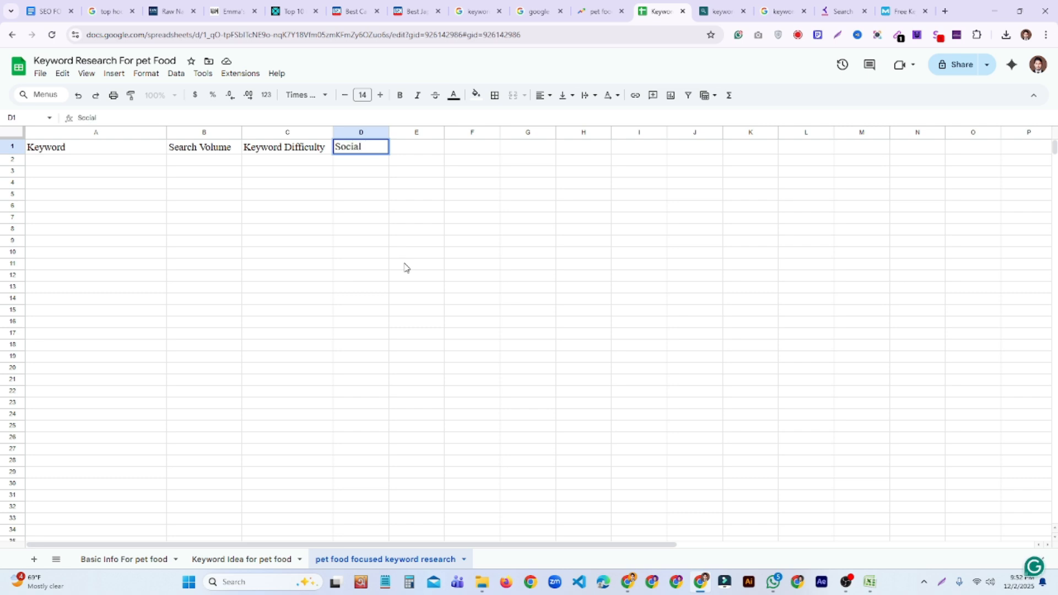
text(ite)
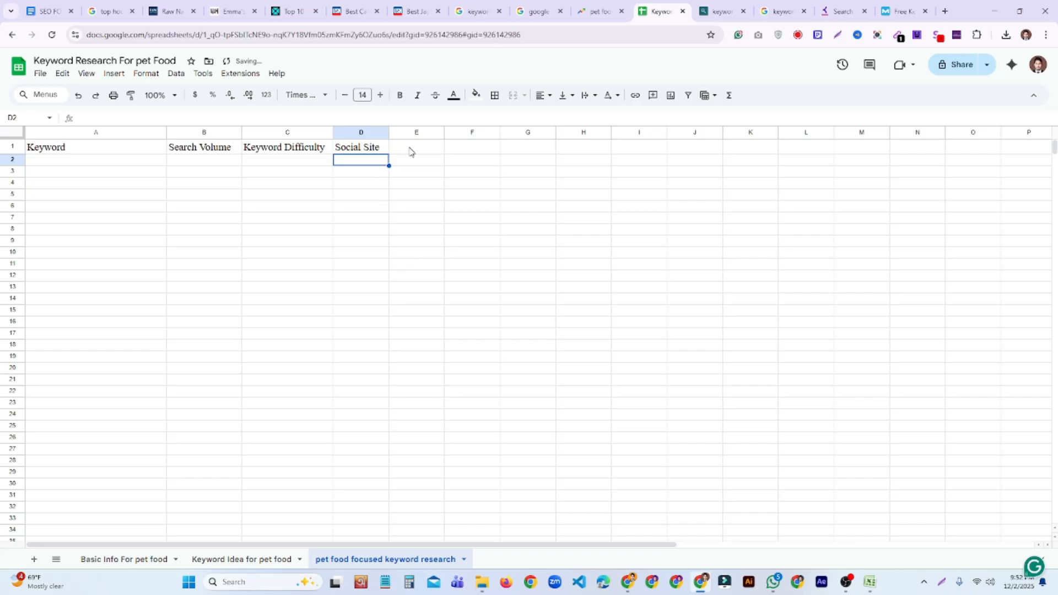
click(410, 149)
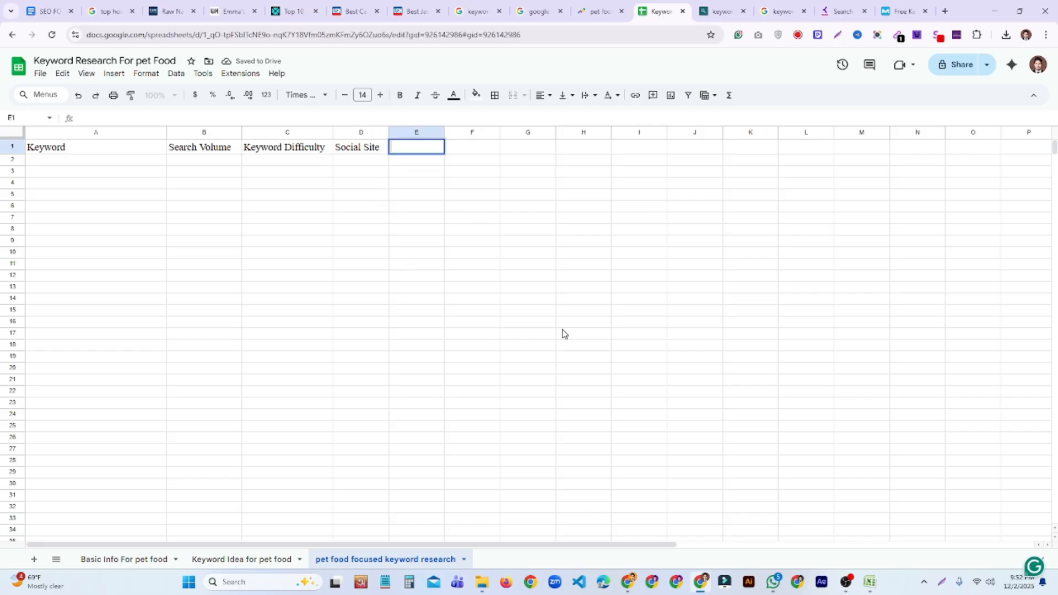
text(Intent Of)
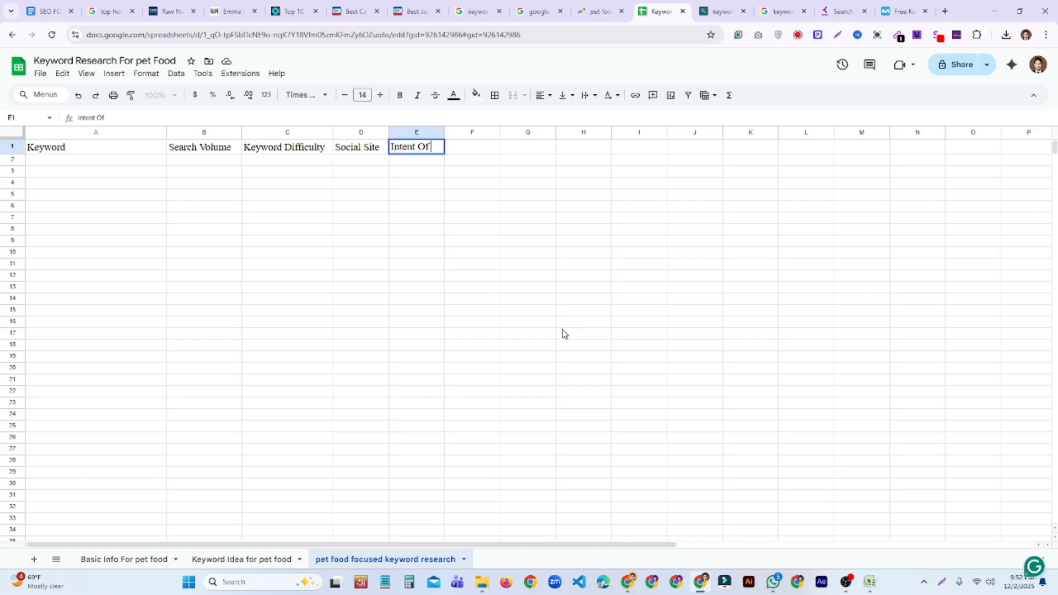
text( Content)
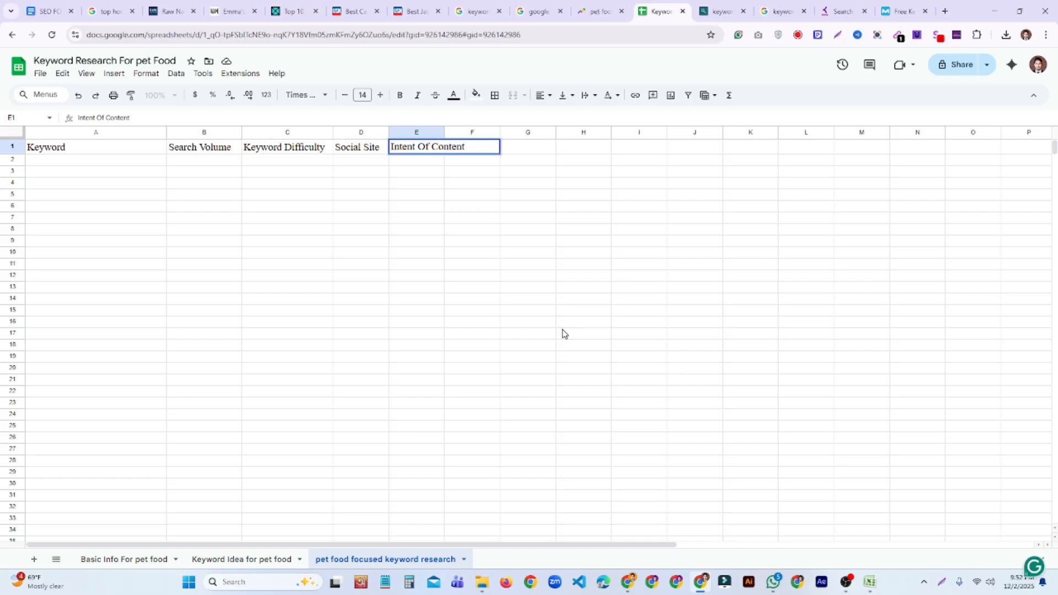
click(562, 333)
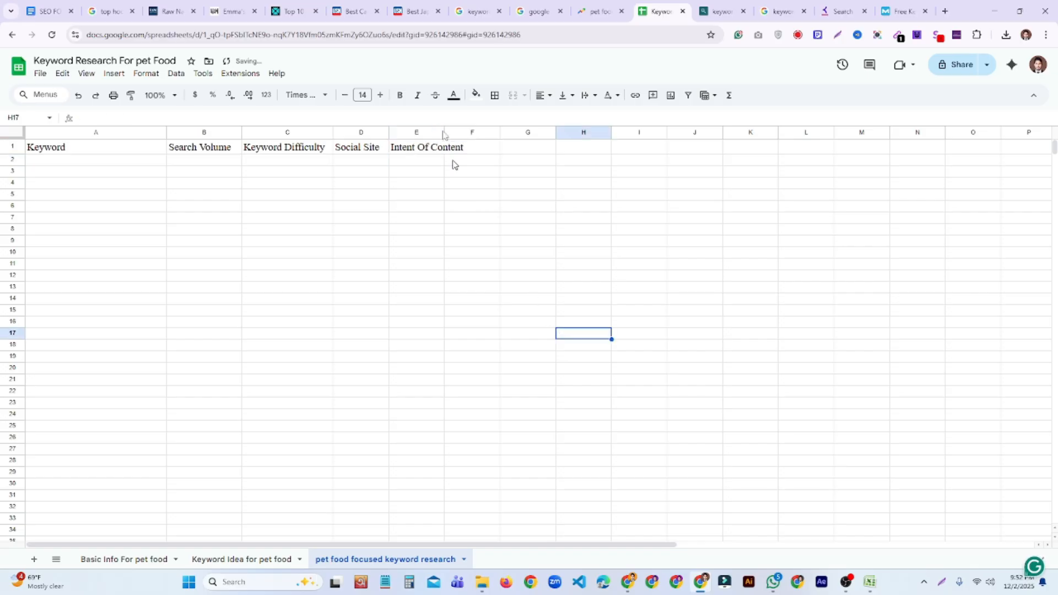
drag(445, 133, 474, 134)
click(553, 216)
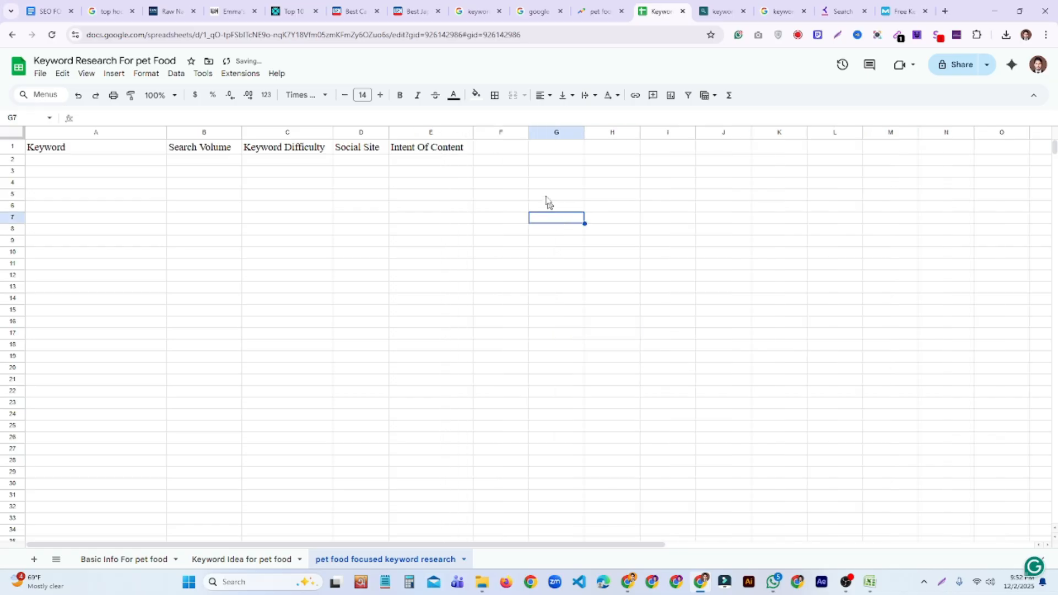
click(519, 157)
click(555, 238)
click(520, 151)
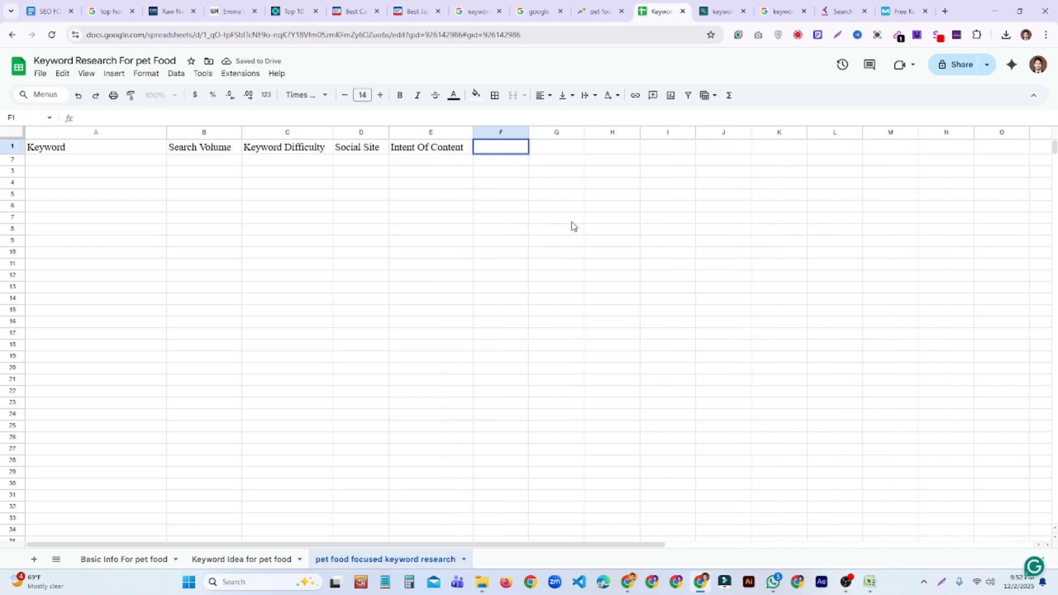
click(566, 219)
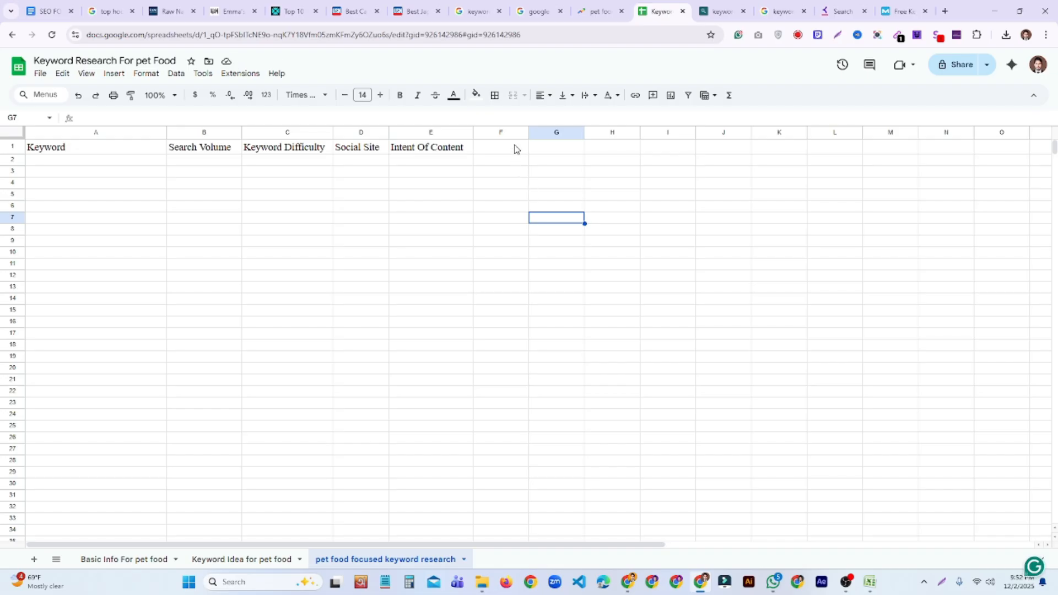
Step: Insert a dropdown in cell F1 and name its first option "Stutas"
right_click(515, 148)
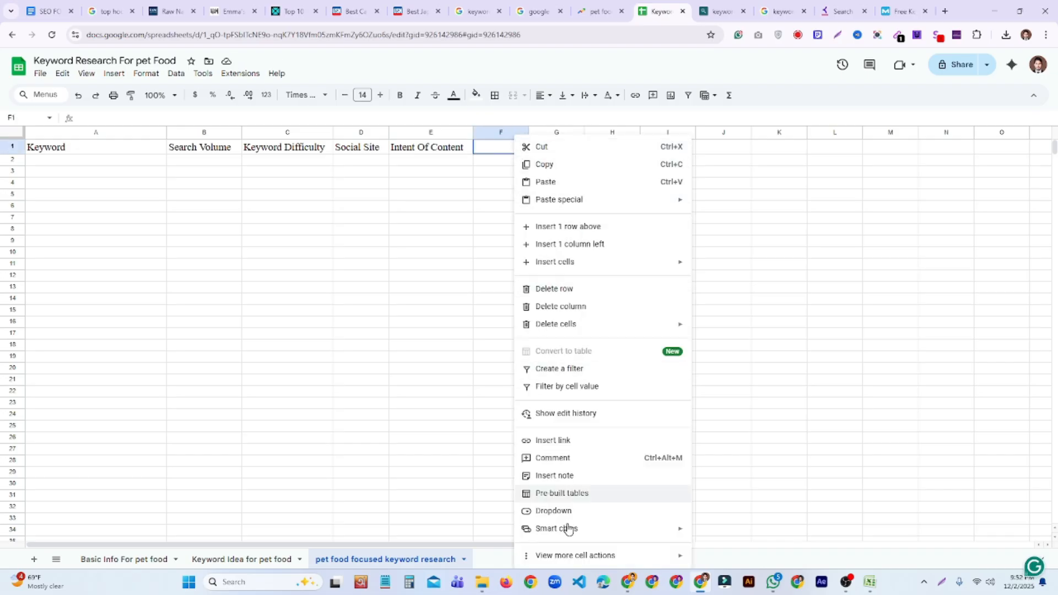
click(579, 511)
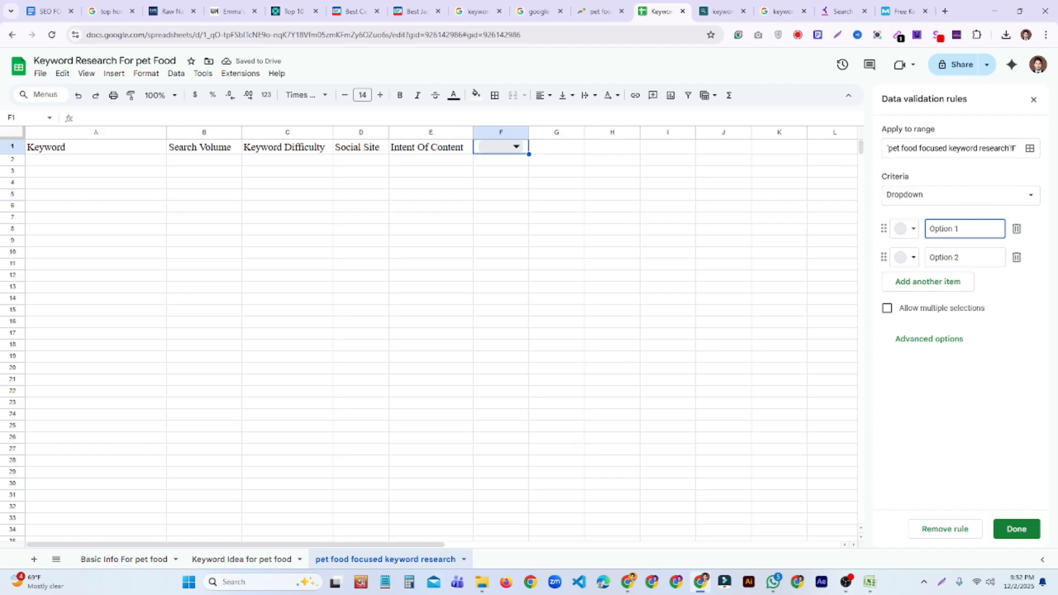
key(BackSpace)
key(BackSpace)
key(BackSpace)
text(S)
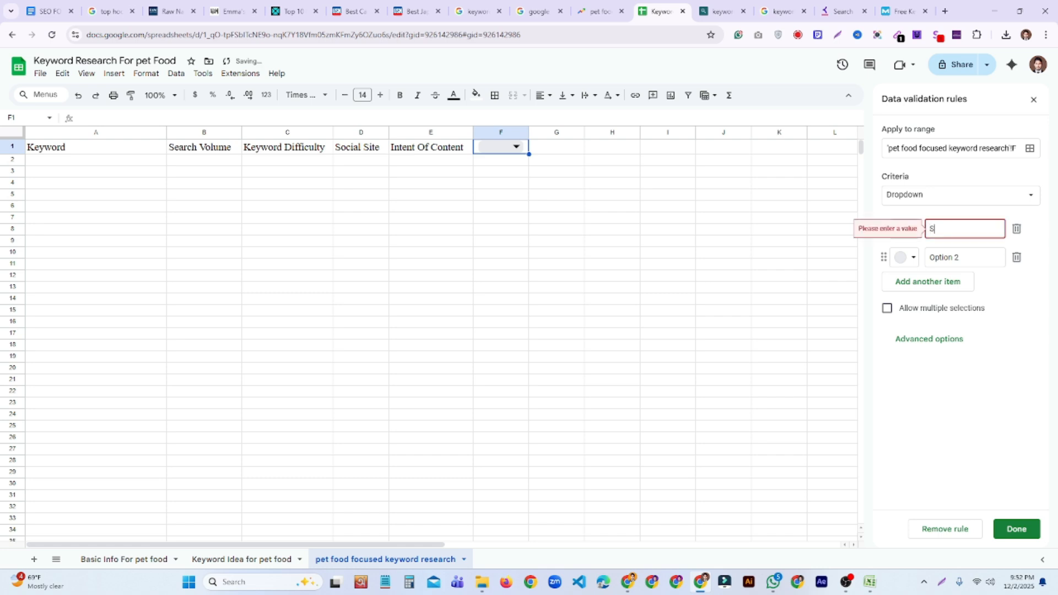
text(tutas)
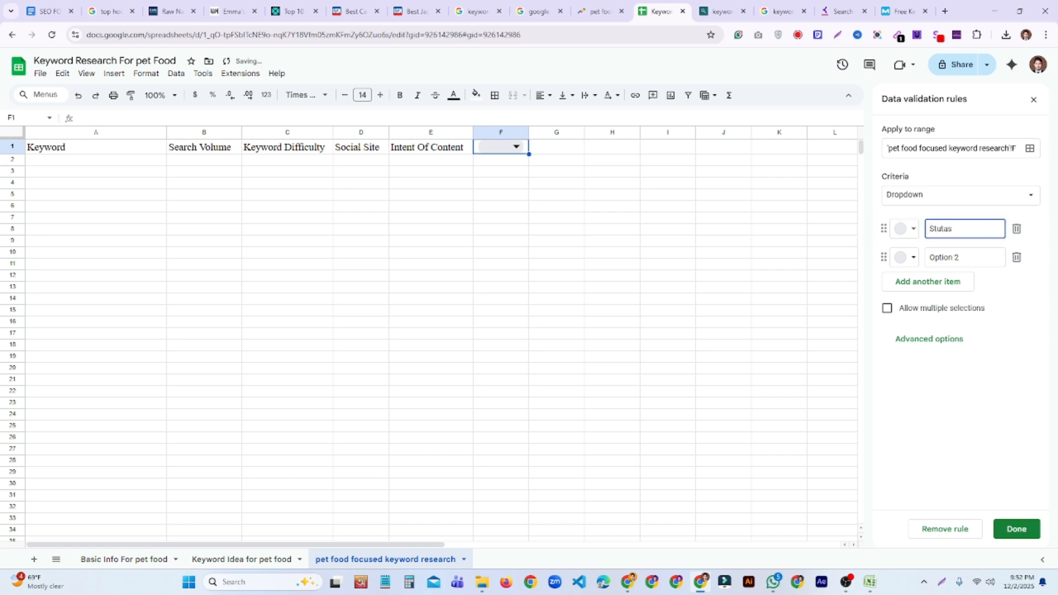
key(Return)
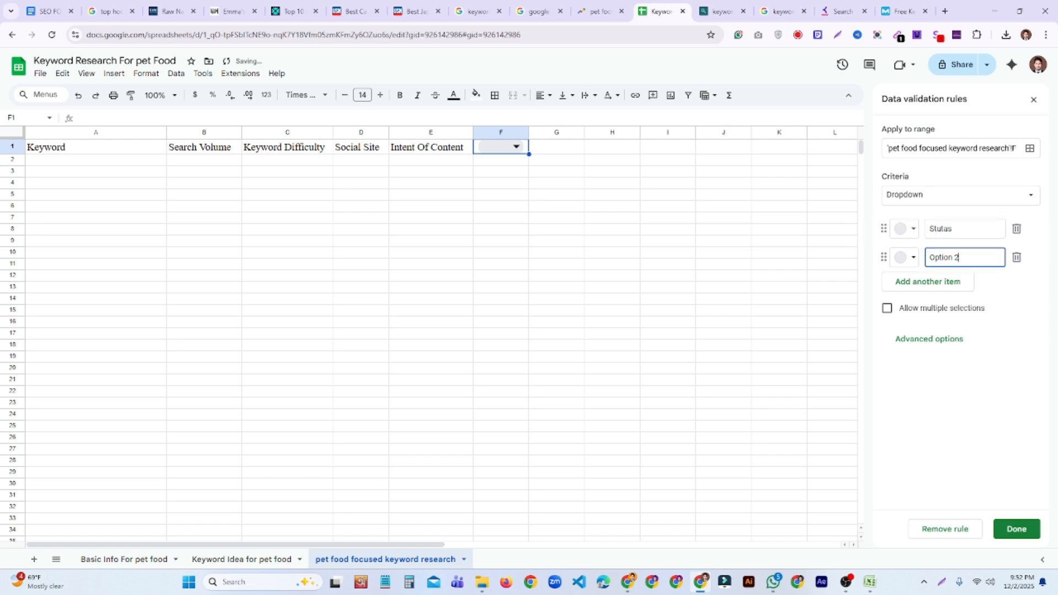
Step: Replace the dropdown's second option with "Easy" and add the options "Very Easy" and "Medium"
key(BackSpace)
key(BackSpace)
click(977, 362)
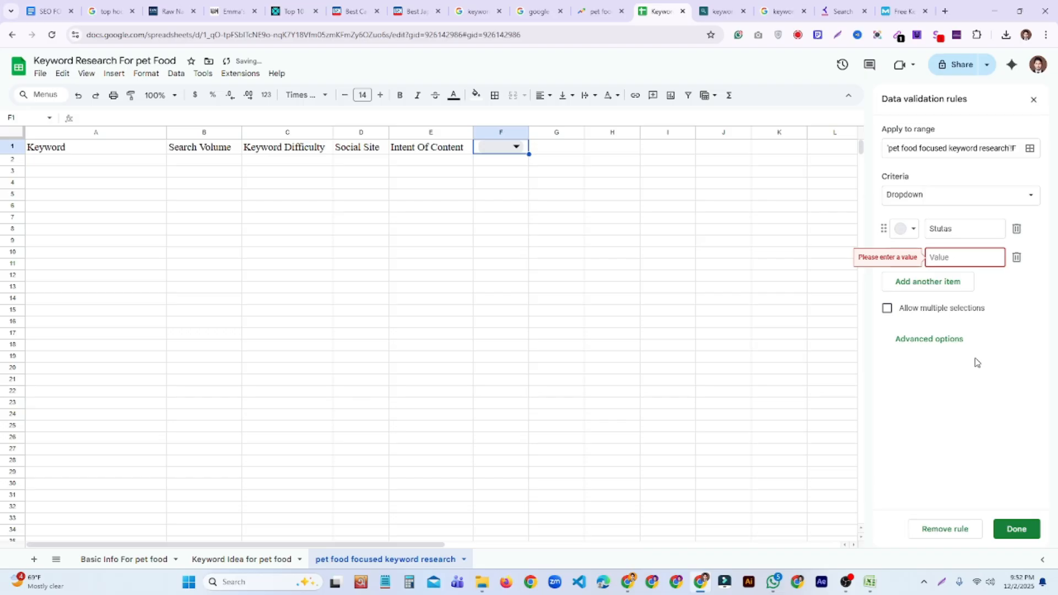
text(Easy)
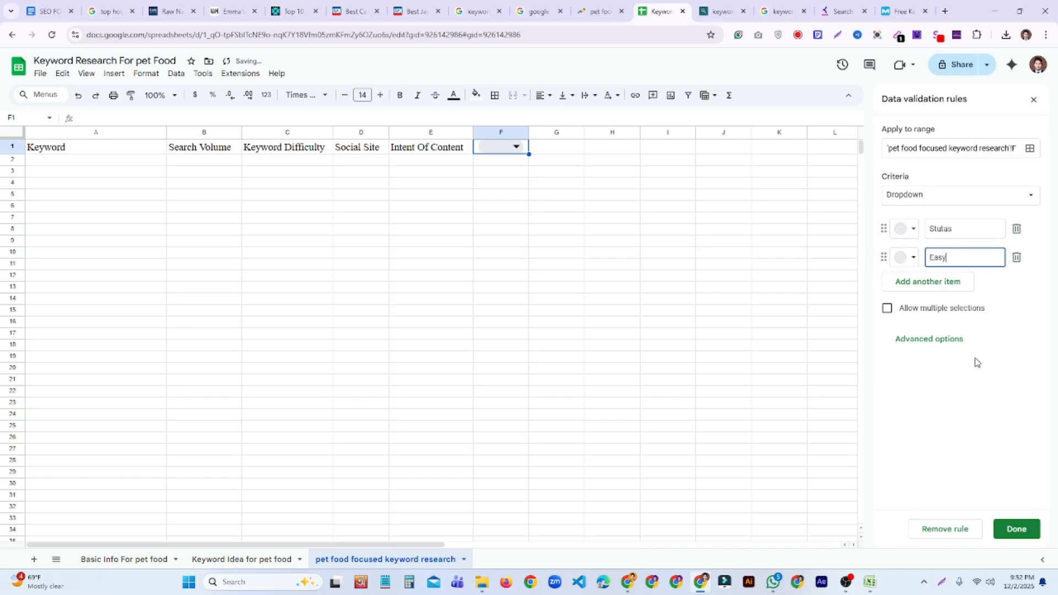
key(Return)
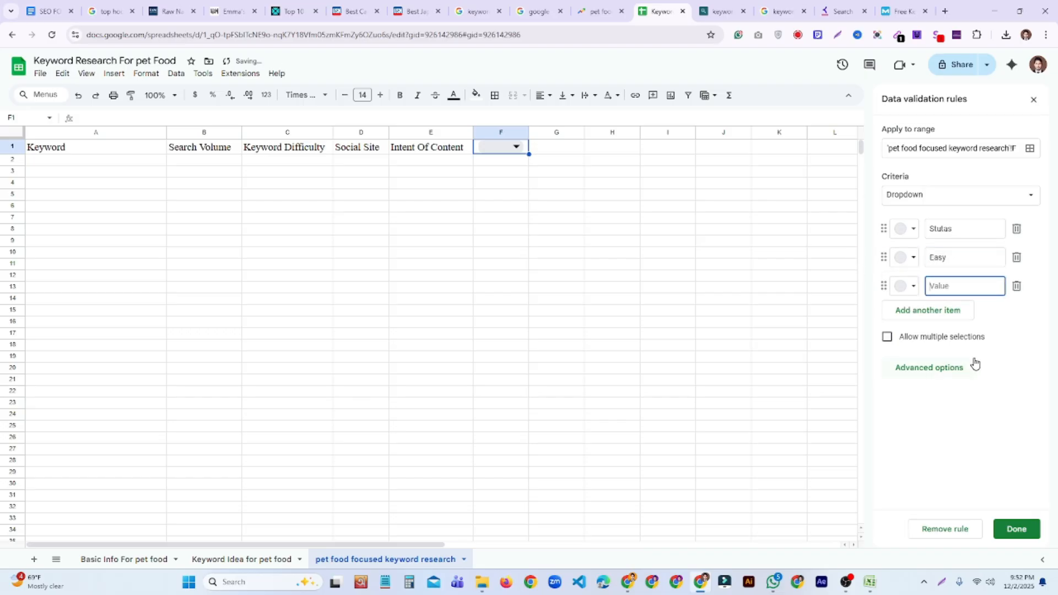
text(Very Easy)
key(Return)
text(Medium)
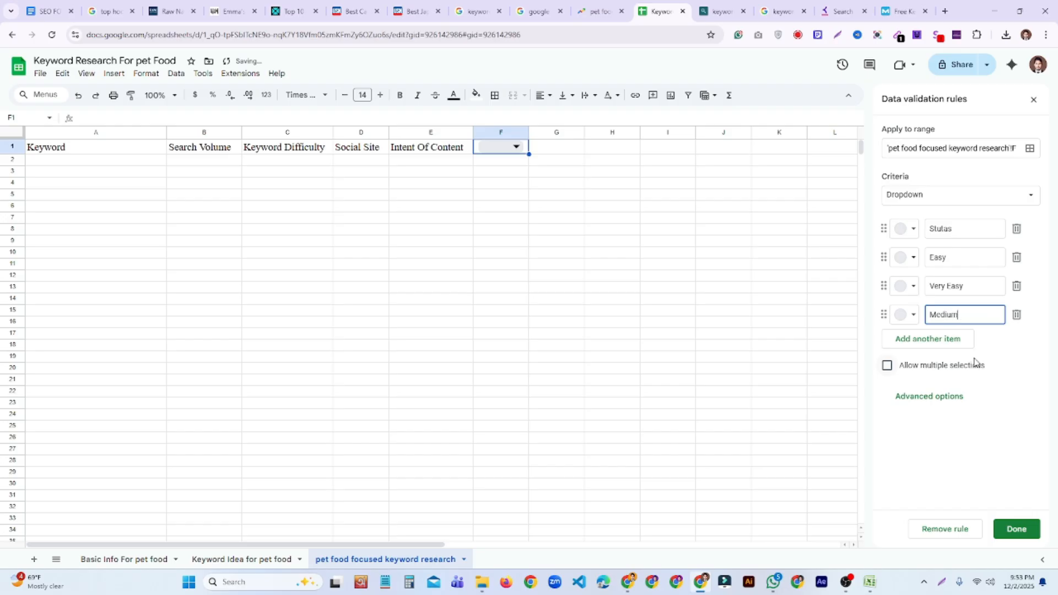
key(Return)
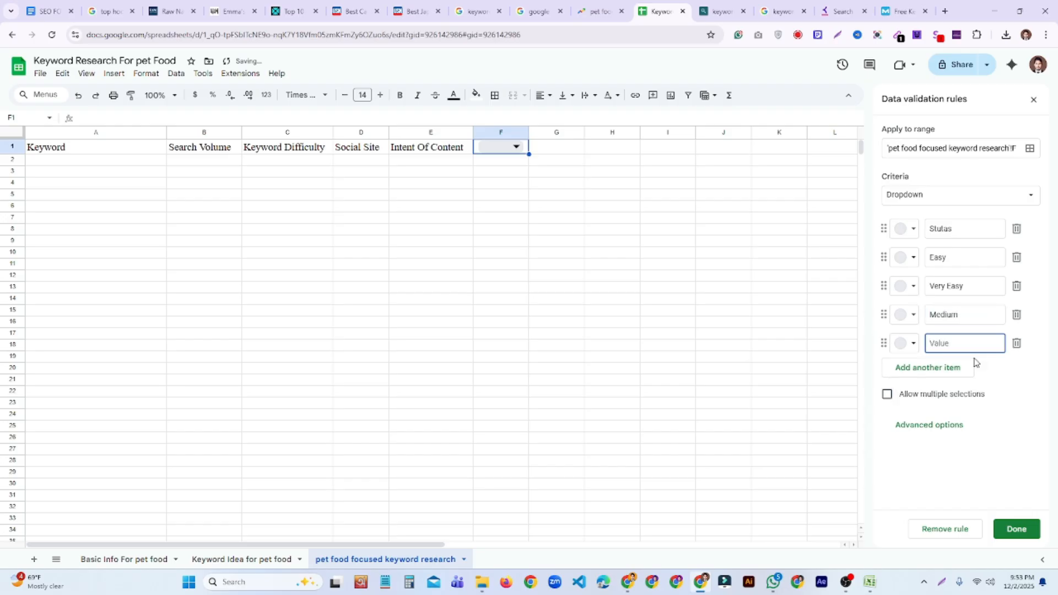
Step: Add the dropdown options "Hard" and "Very Hard", and remove the surplus empty item
text(Hard)
key(Return)
text(Ver)
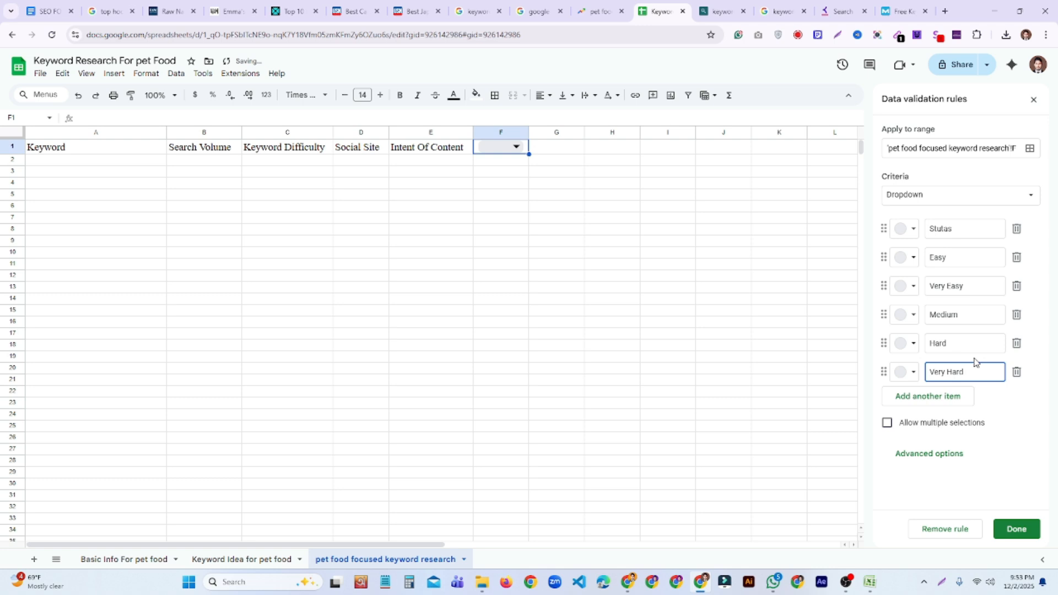
key(Return)
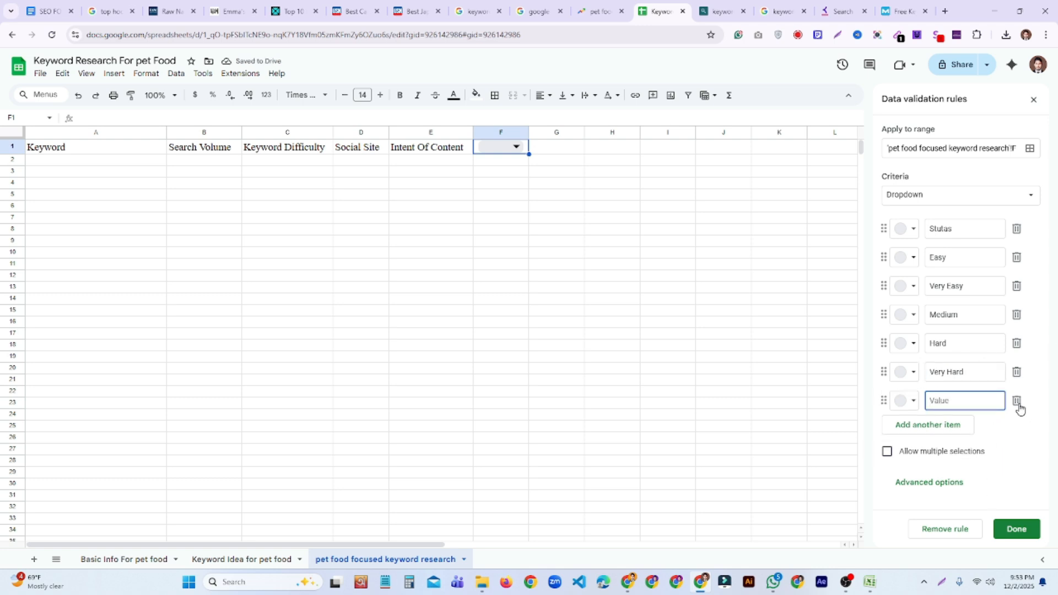
click(1019, 406)
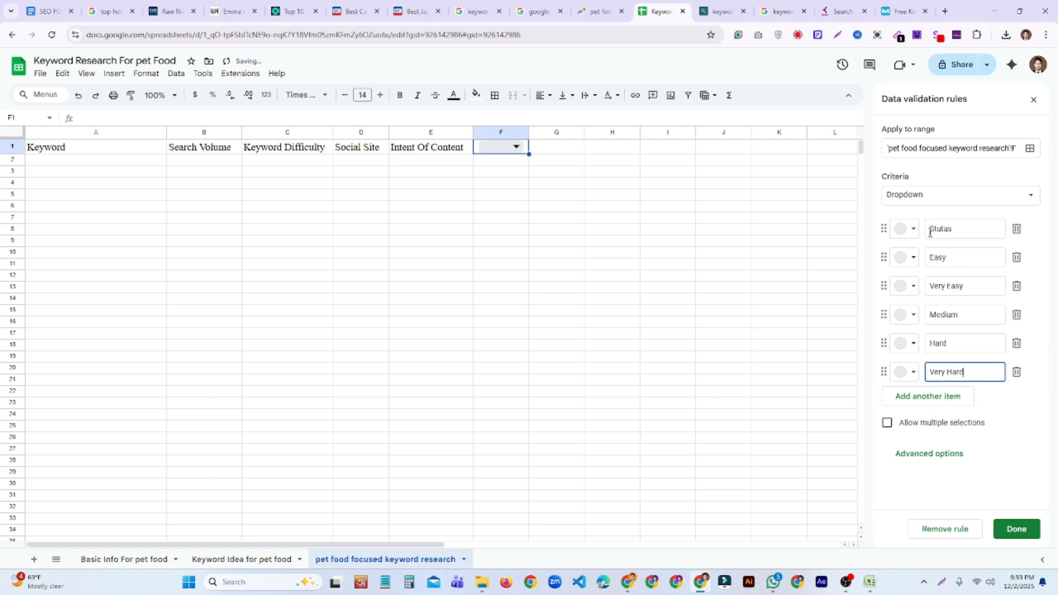
Step: Color the "Stutas" option dark gray and the "Easy" option dark green
click(914, 230)
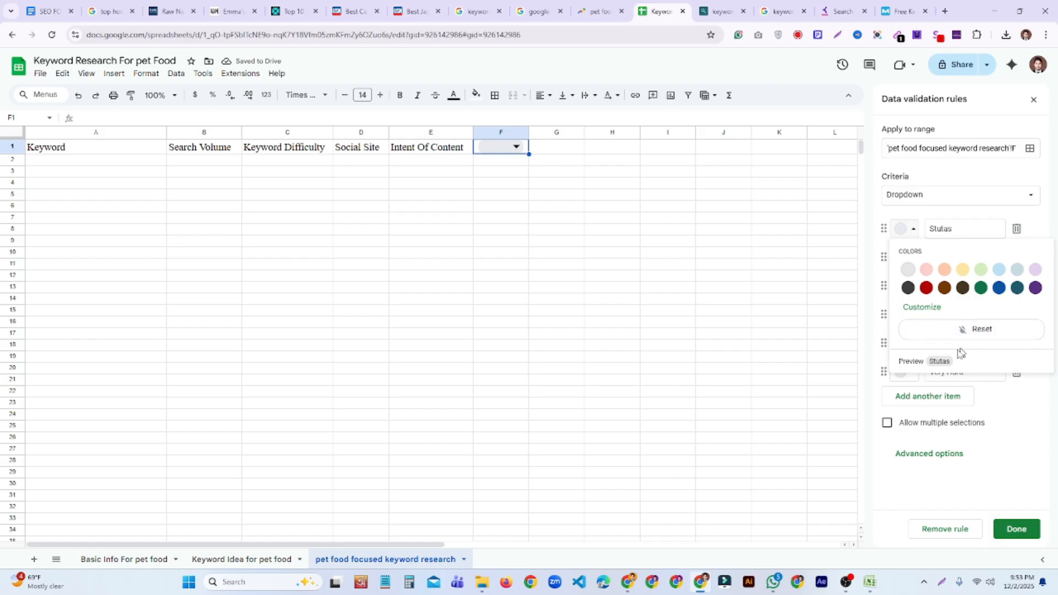
click(906, 289)
click(914, 258)
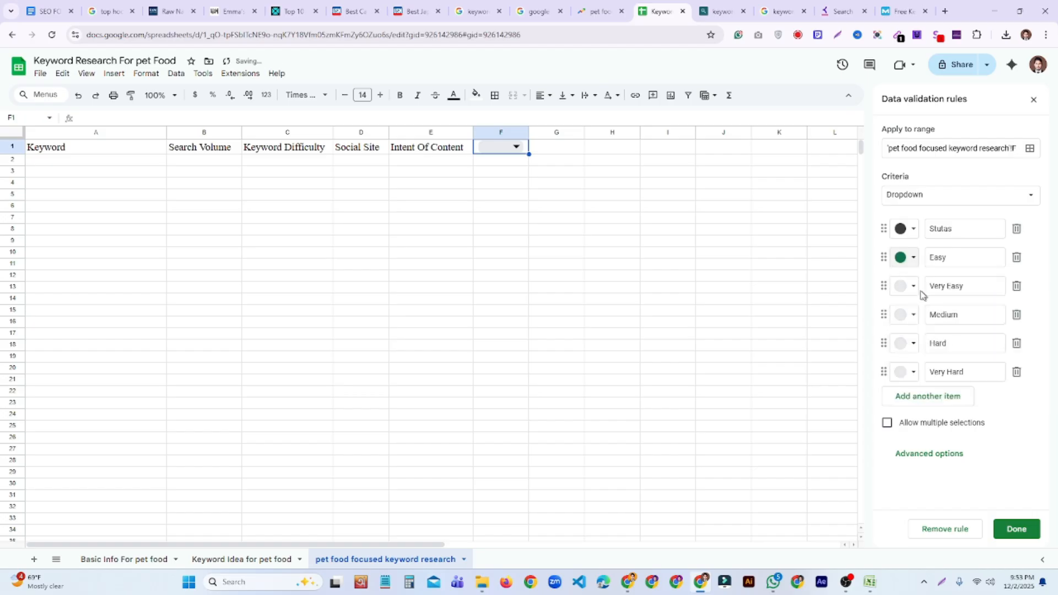
Step: Give the "Very Easy" option a custom bright green background, #52ff0f
click(913, 287)
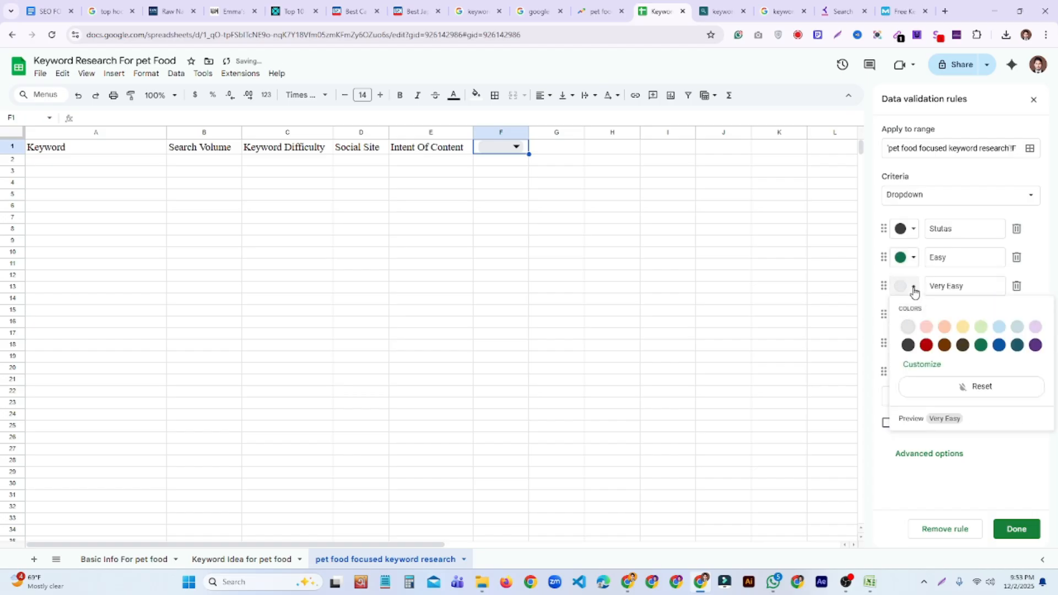
click(936, 364)
drag(822, 464, 843, 464)
drag(875, 402, 901, 352)
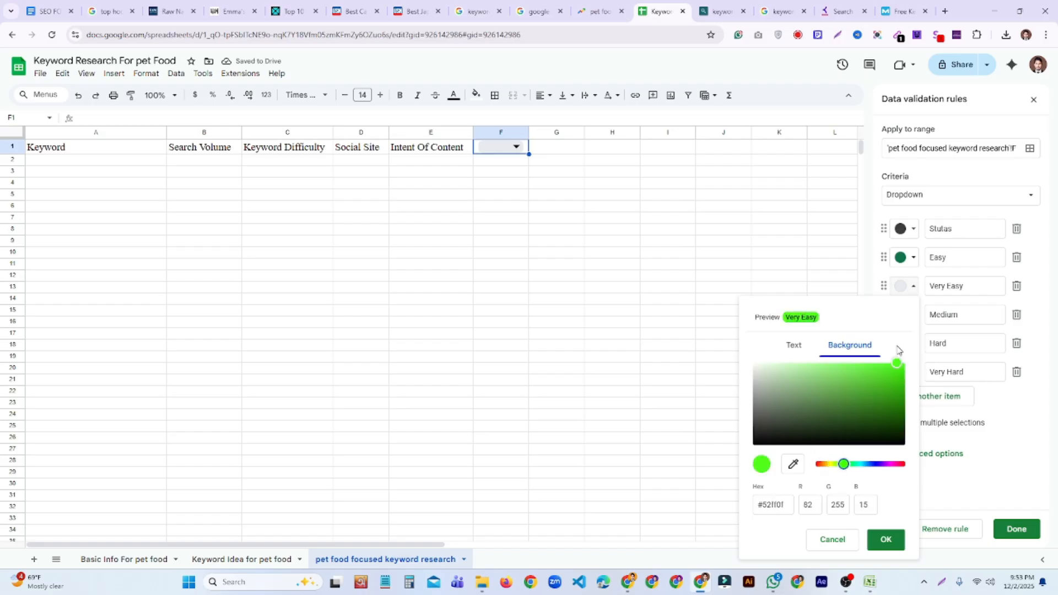
click(886, 539)
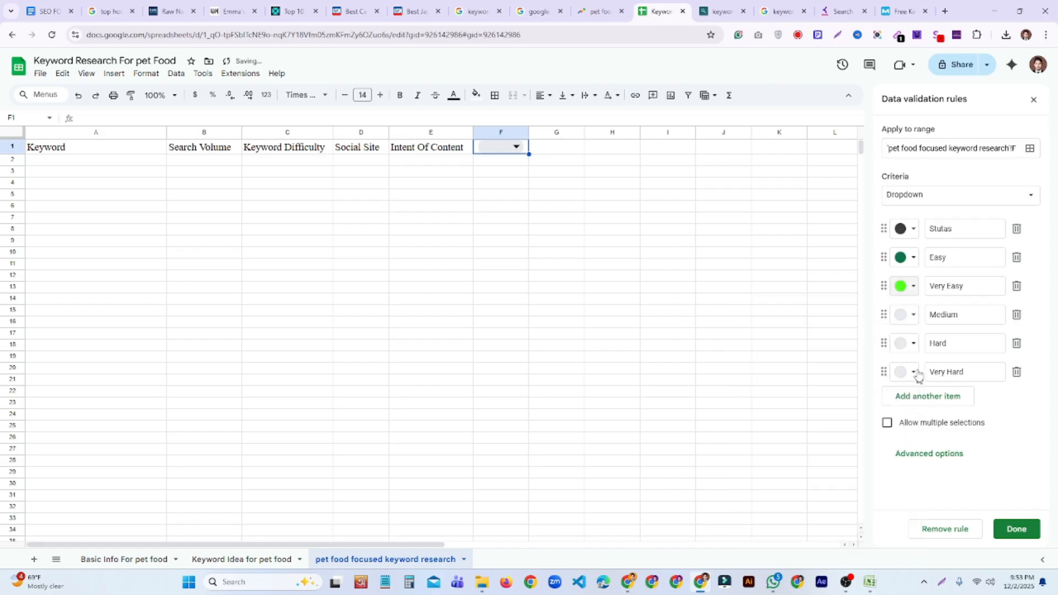
Step: Color the "Medium" dropdown option light yellow and the "Hard" option brown
click(912, 318)
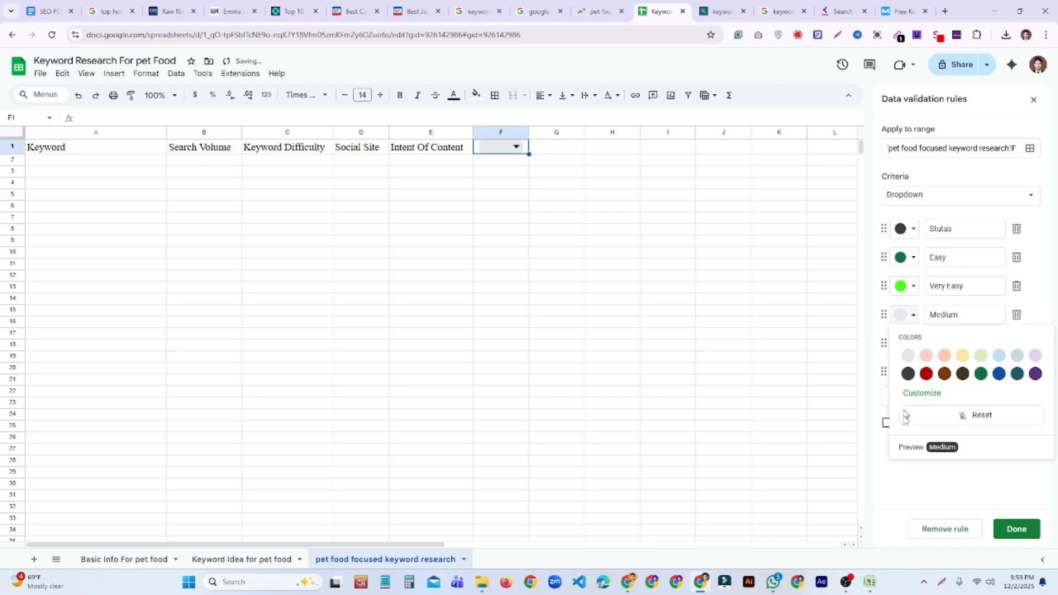
click(964, 357)
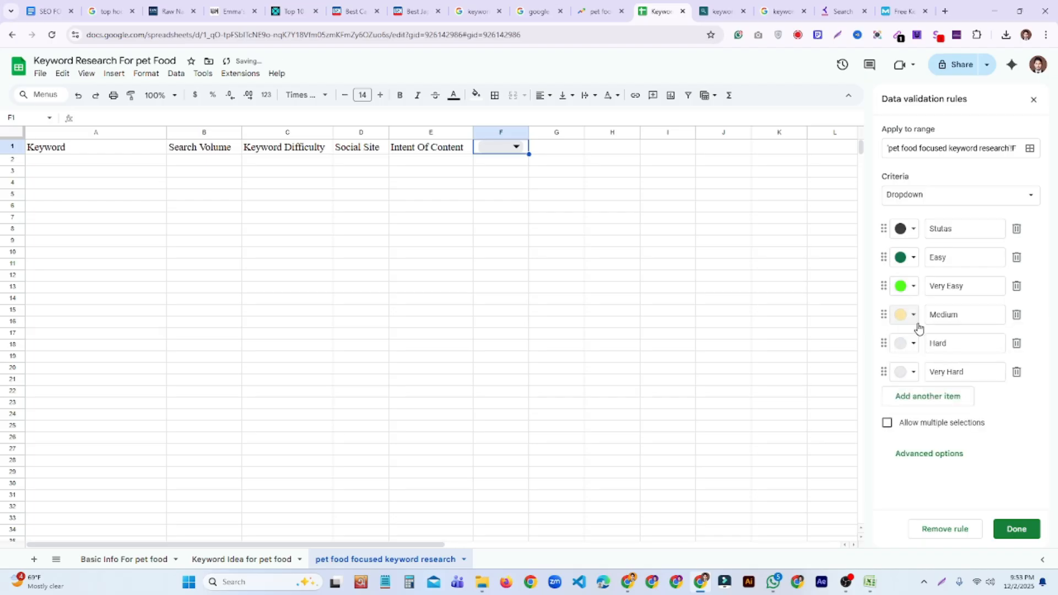
click(914, 347)
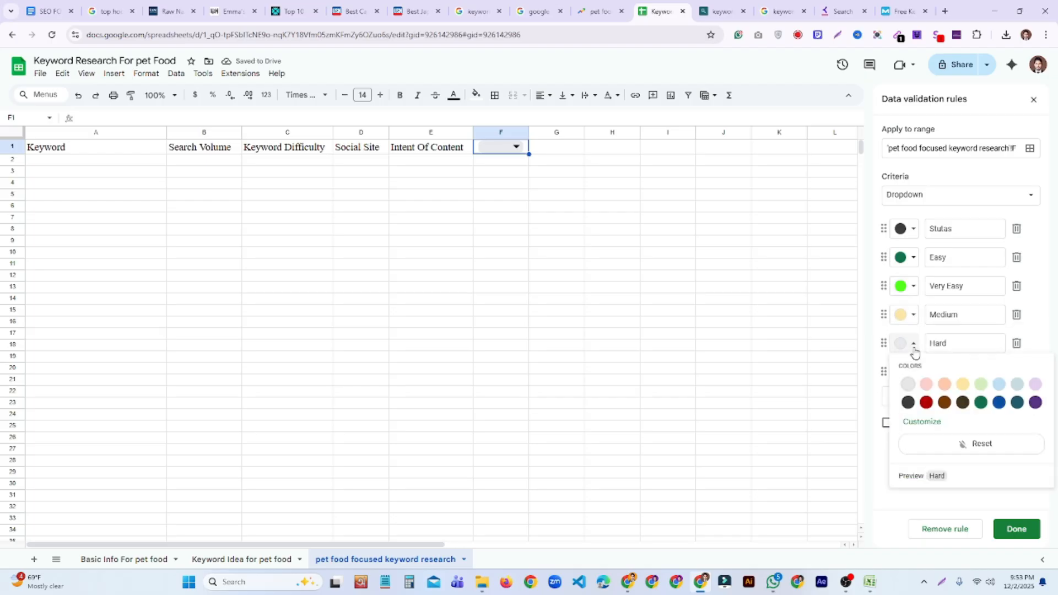
click(945, 404)
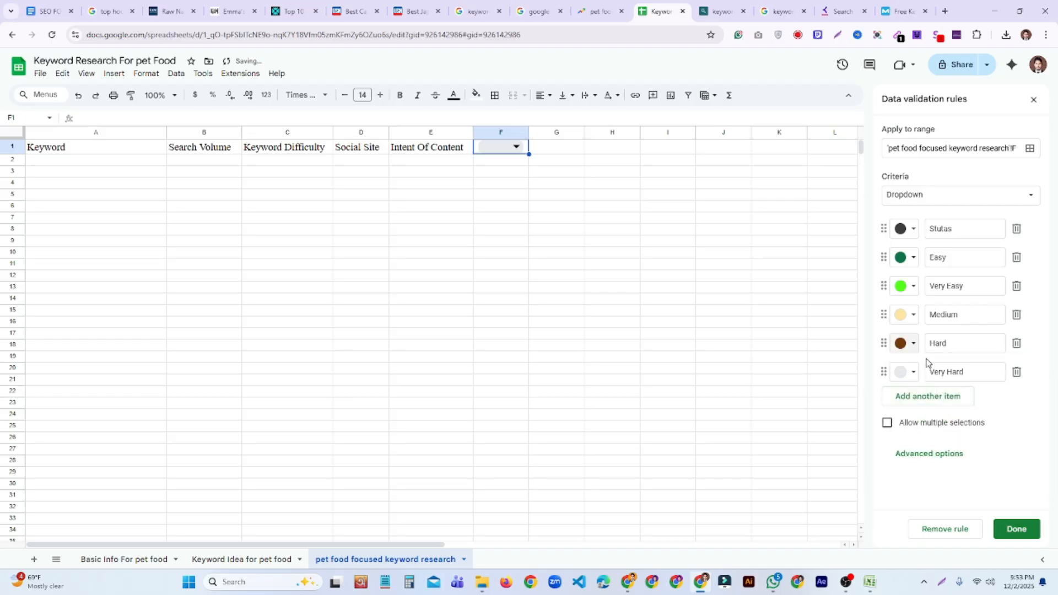
Step: Give the "Very Hard" option a custom bright red background with white text, and save the dropdown rule
click(914, 373)
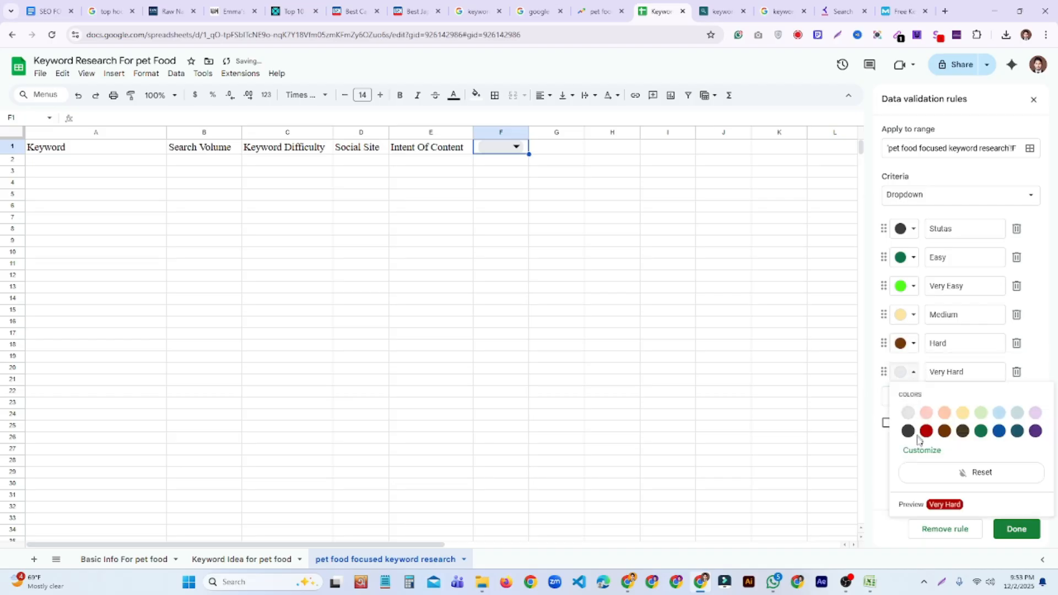
click(939, 454)
drag(823, 274, 904, 281)
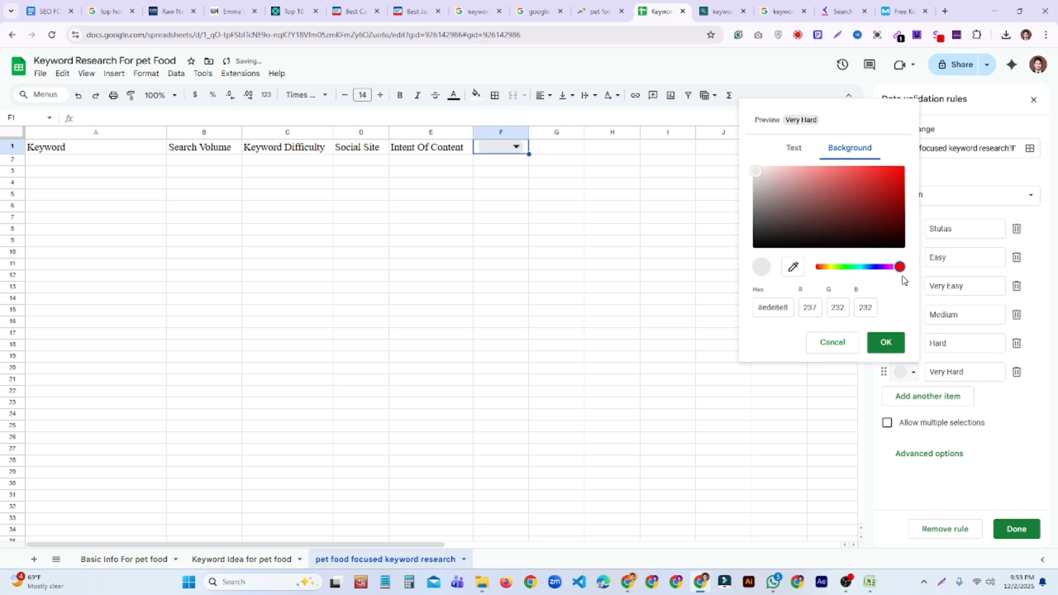
mouse_move(898, 220)
mouse_down()
mouse_move(894, 161)
mouse_move(905, 155)
mouse_up()
click(795, 149)
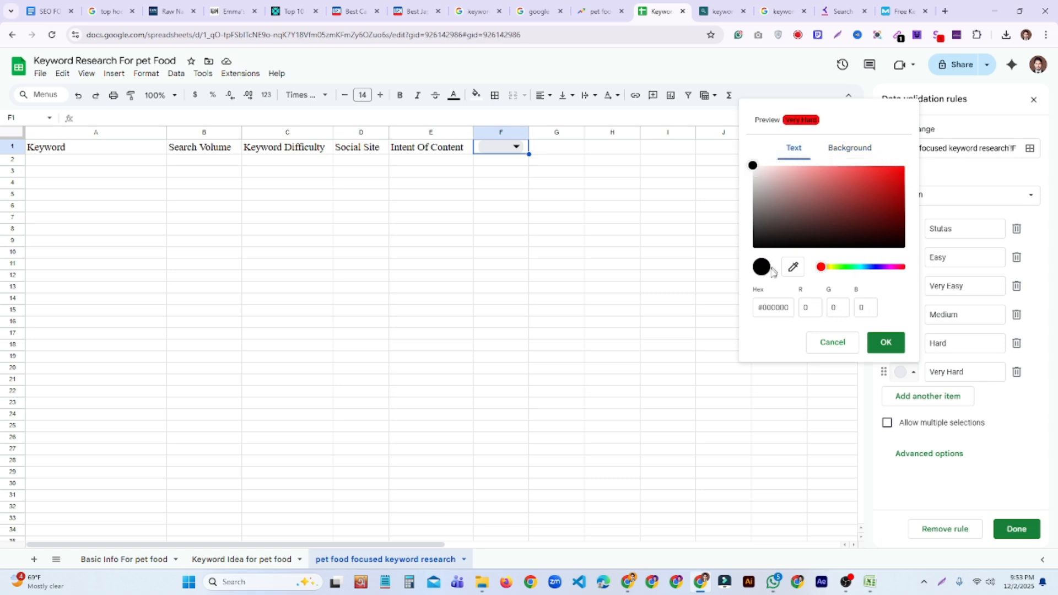
mouse_move(757, 174)
mouse_down()
mouse_move(762, 194)
mouse_move(767, 166)
mouse_move(750, 161)
mouse_up()
click(898, 344)
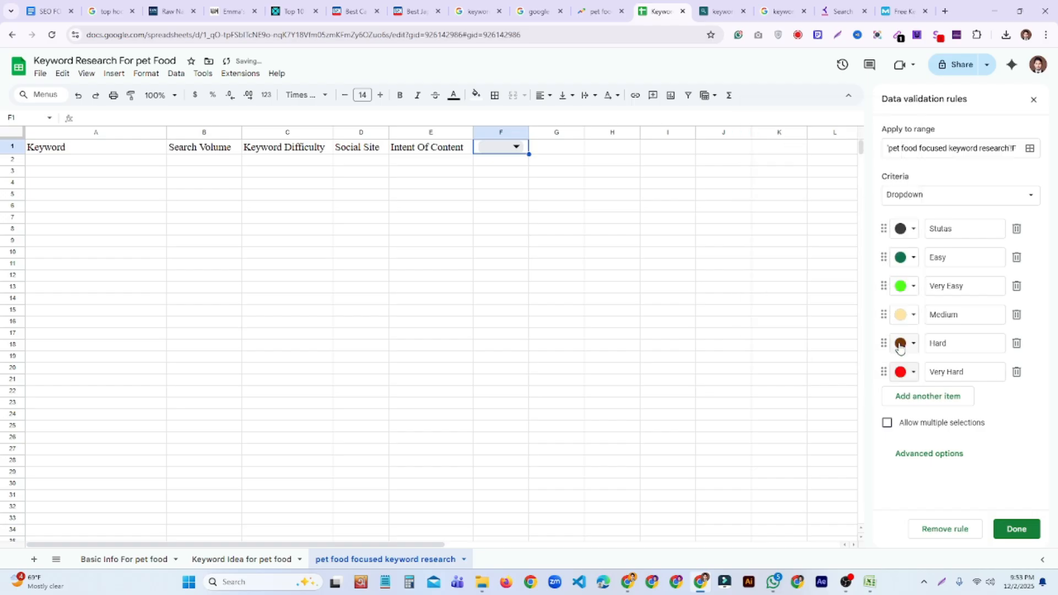
click(1017, 530)
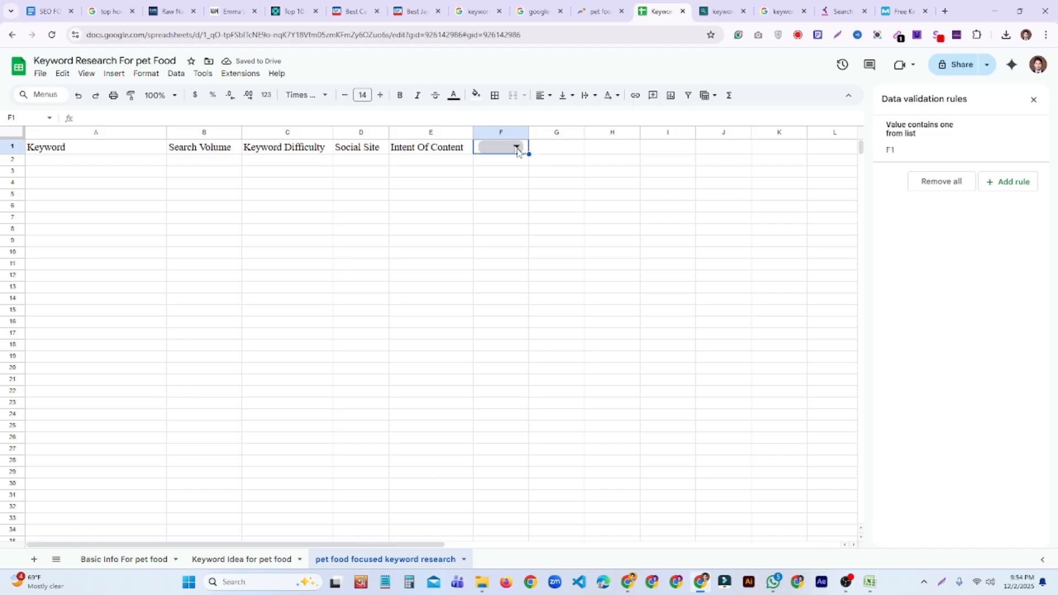
click(1034, 100)
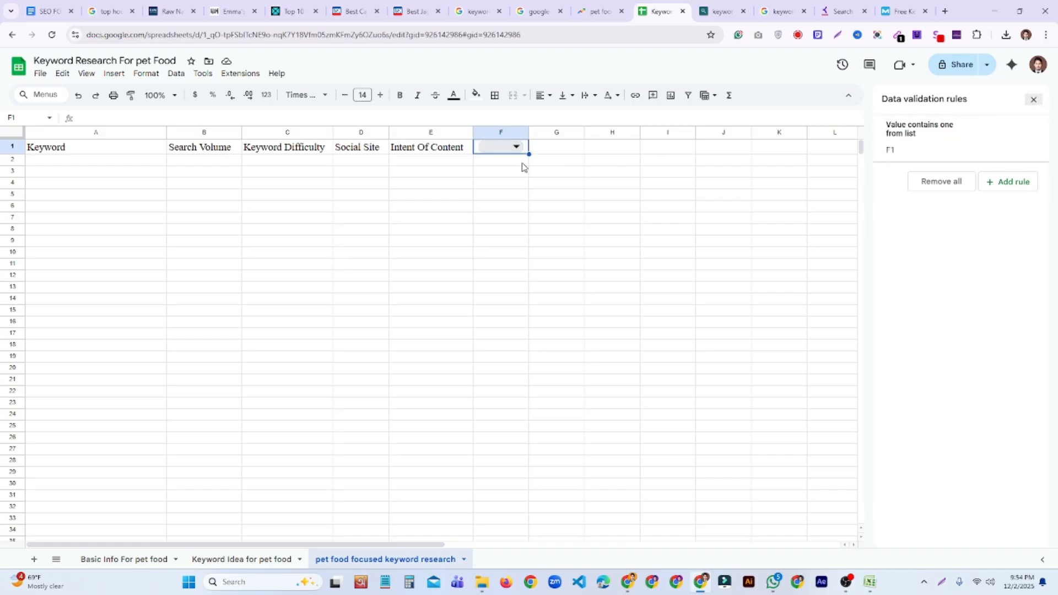
Step: Choose "Stutas" in cell F1's dropdown and slightly widen column F
click(516, 147)
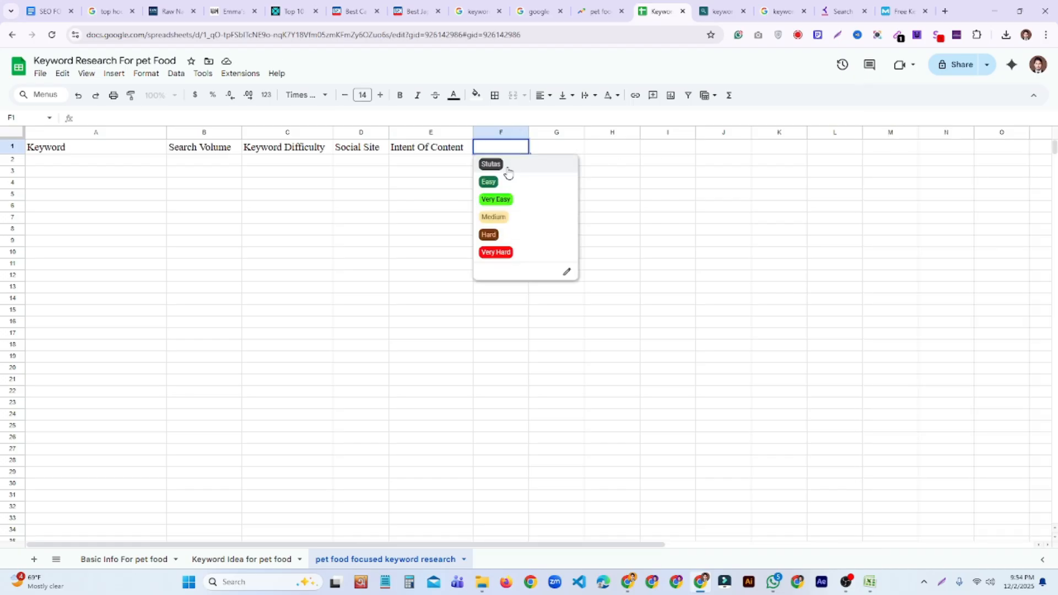
click(510, 165)
click(612, 171)
drag(530, 133, 541, 132)
click(583, 197)
Step: Make the header row A1:F1 bold and fill it with cyan
drag(43, 155, 507, 147)
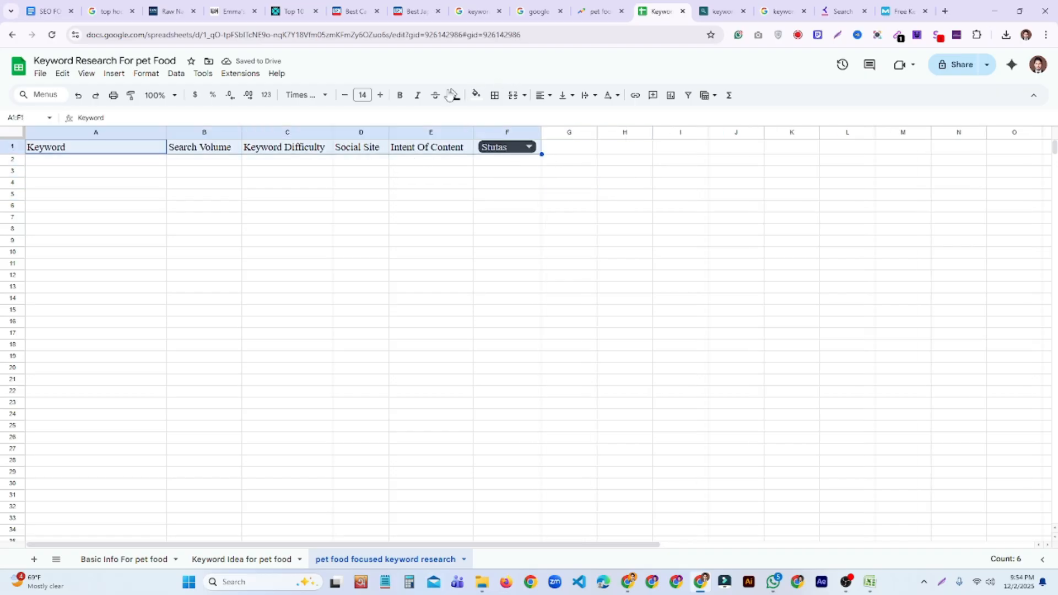
click(400, 95)
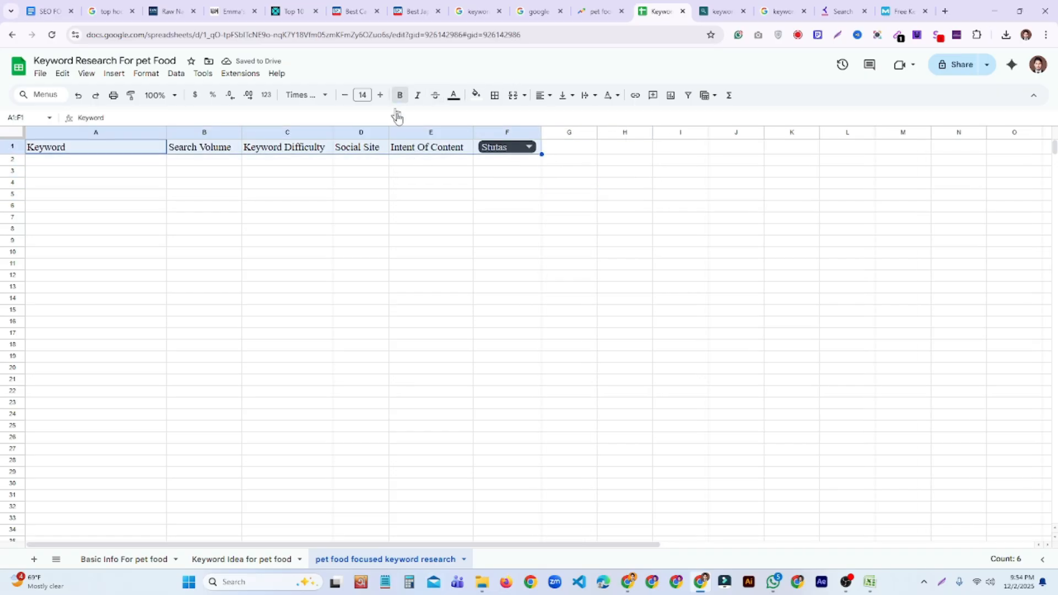
click(476, 95)
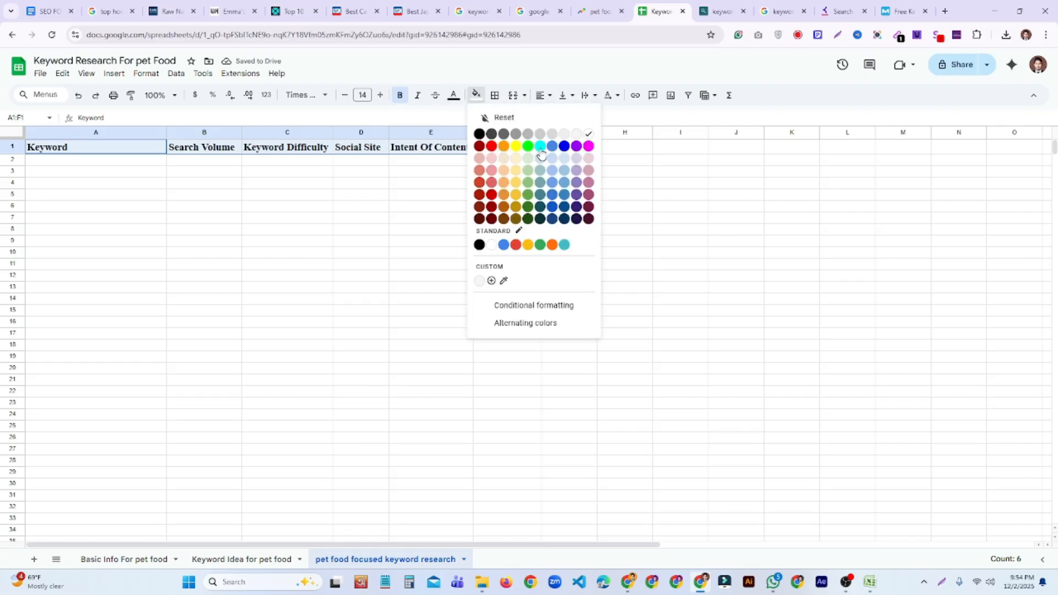
click(543, 148)
click(548, 216)
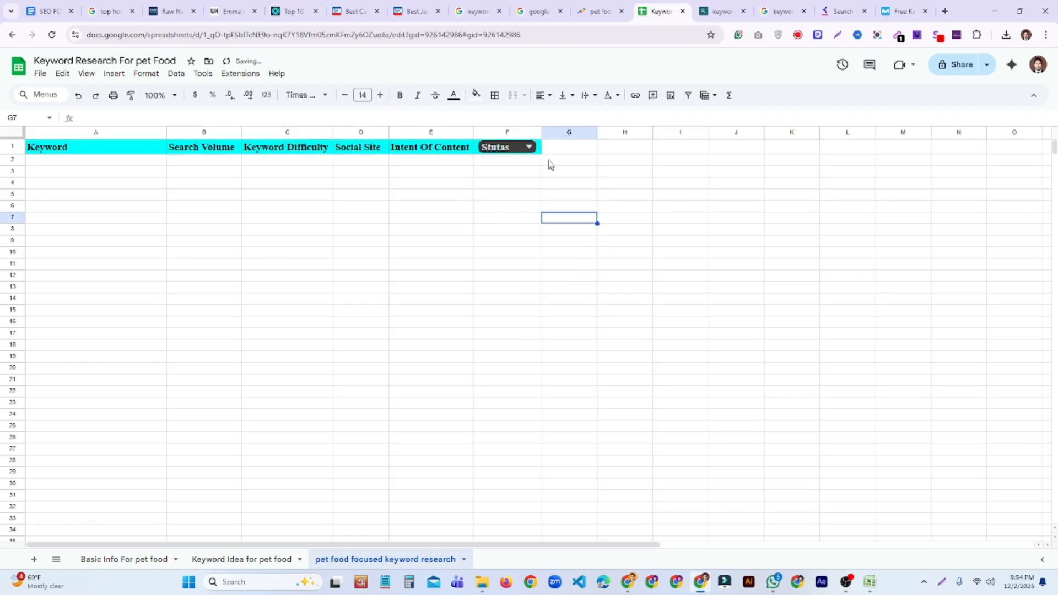
Step: Widen column F further and fill the "Stutas" dropdown from F1 down to row 22
drag(541, 133, 601, 132)
click(673, 234)
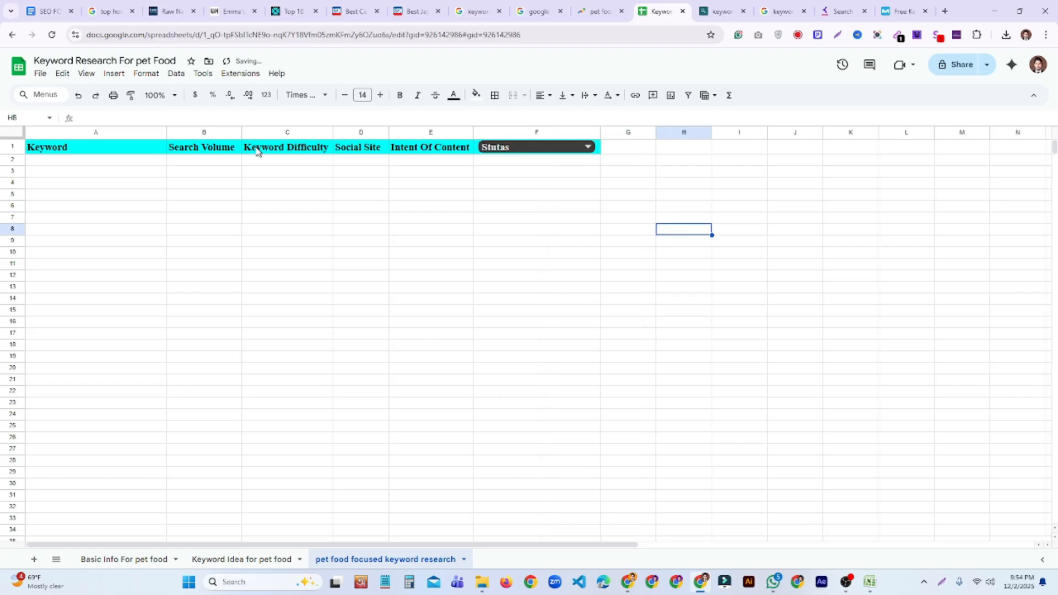
click(599, 150)
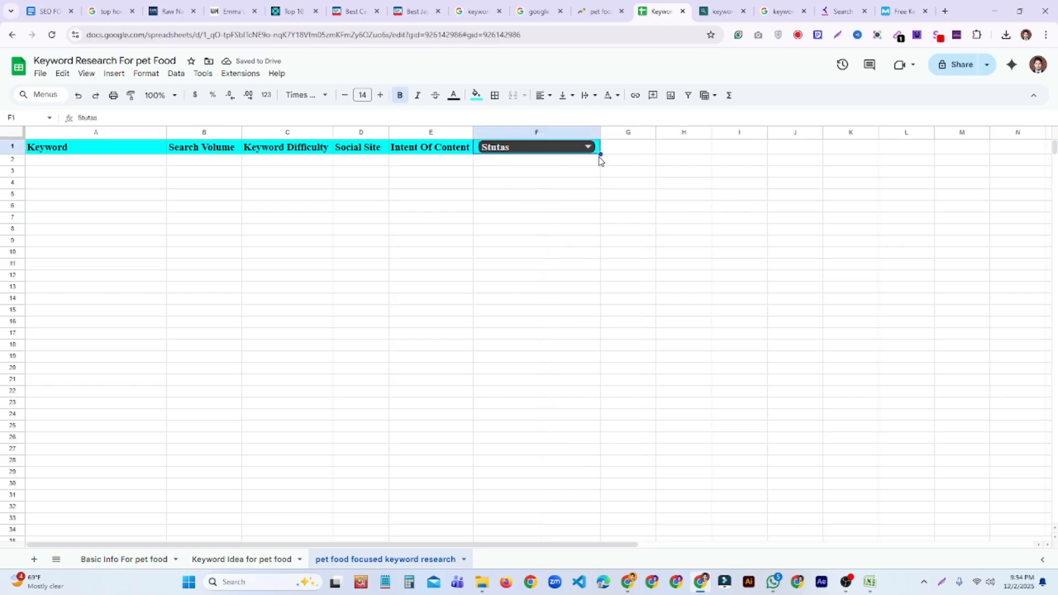
drag(600, 154, 599, 388)
click(774, 355)
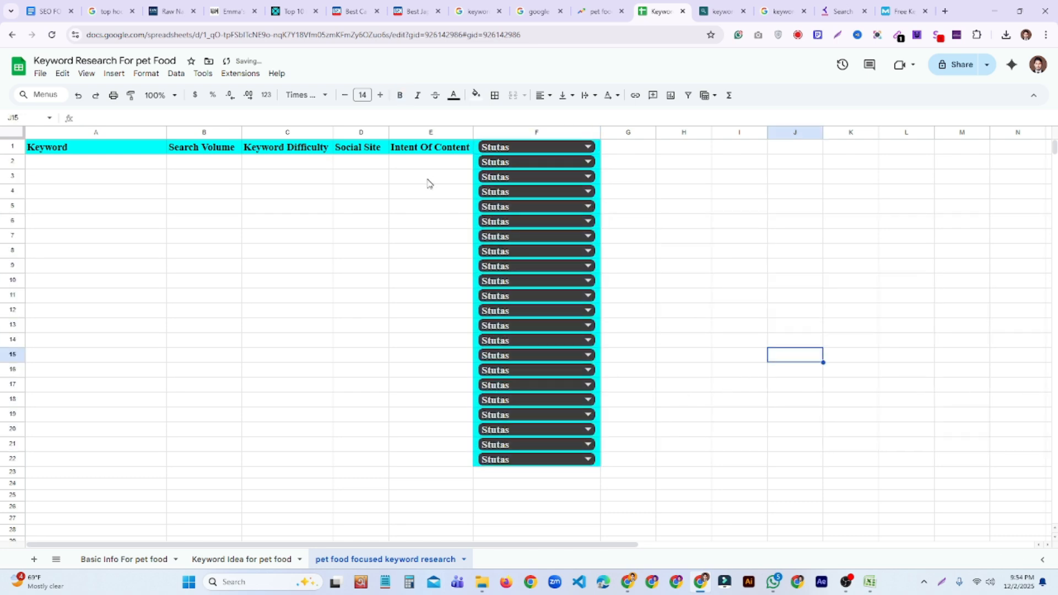
click(648, 279)
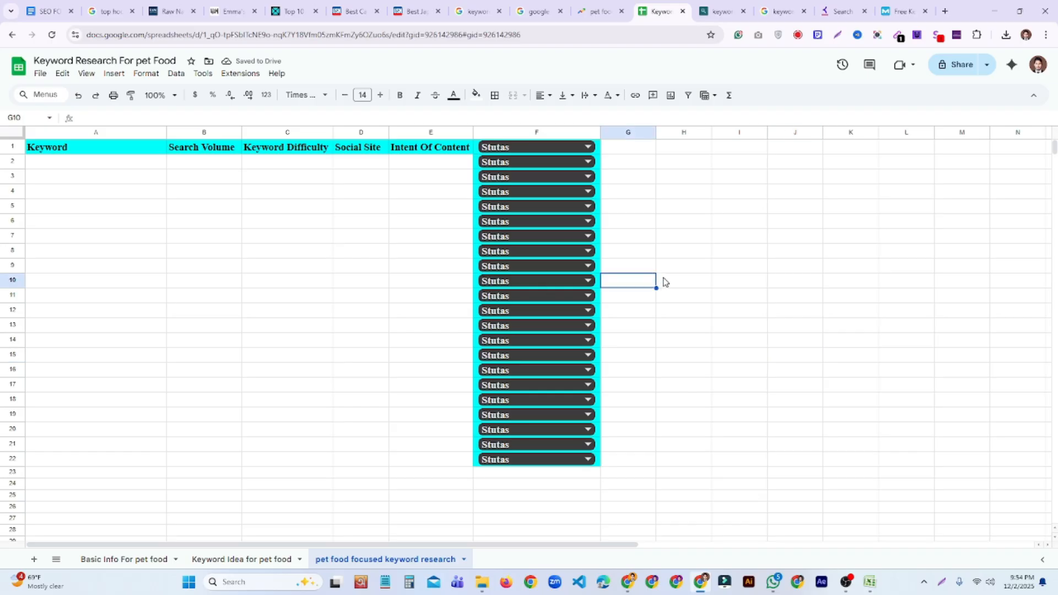
Step: Increase the font size of the whole data range A1:G22 to 16
key(ctrl+a)
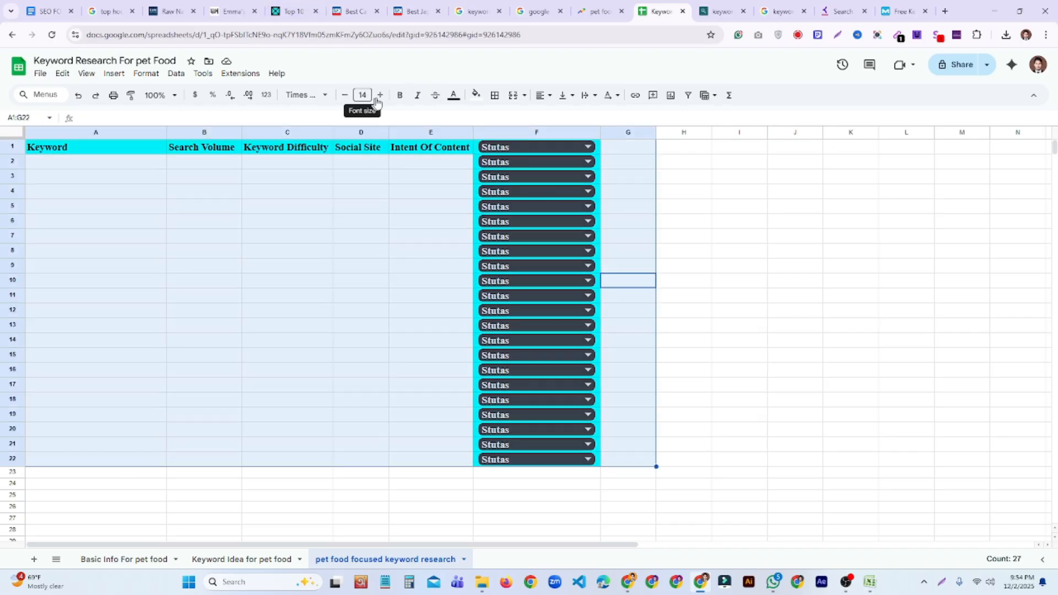
click(380, 95)
click(380, 95)
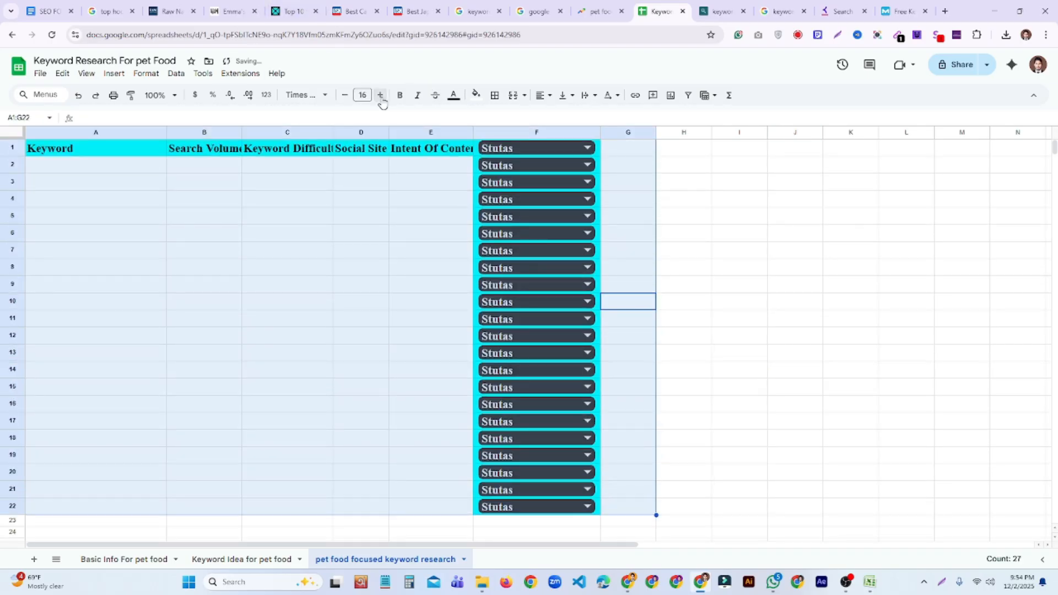
click(785, 204)
Step: Widen columns B through E so the enlarged headers fit completely
drag(472, 132, 534, 132)
key(Left)
key(Left)
drag(390, 131, 418, 132)
drag(333, 132, 373, 132)
drag(241, 132, 280, 132)
click(369, 253)
click(149, 185)
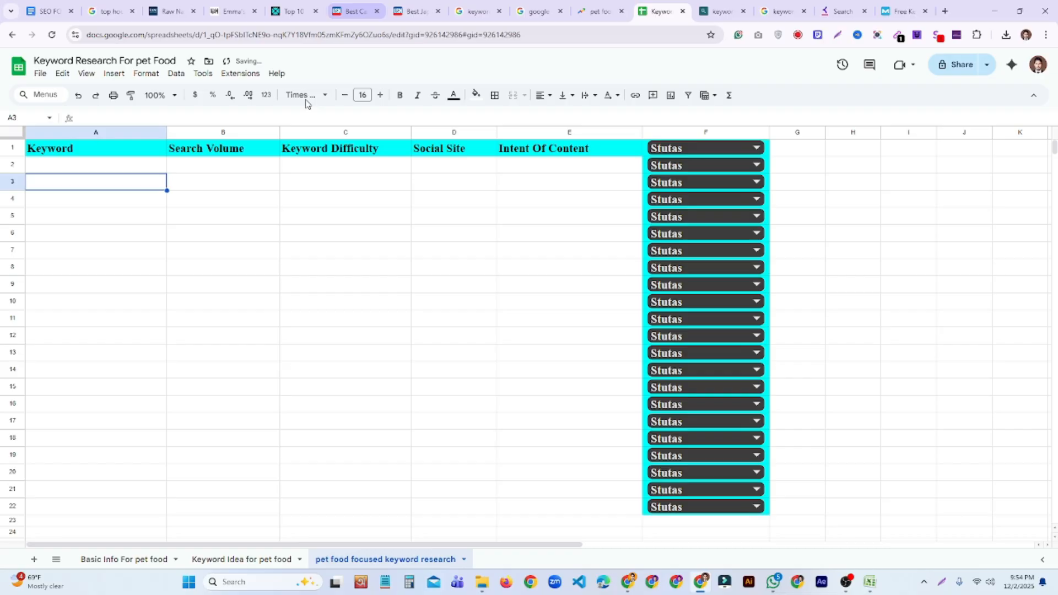
Step: Switch to the "SEO FOR NSDA-Level-4" document and review its list of keyword research tools
click(44, 13)
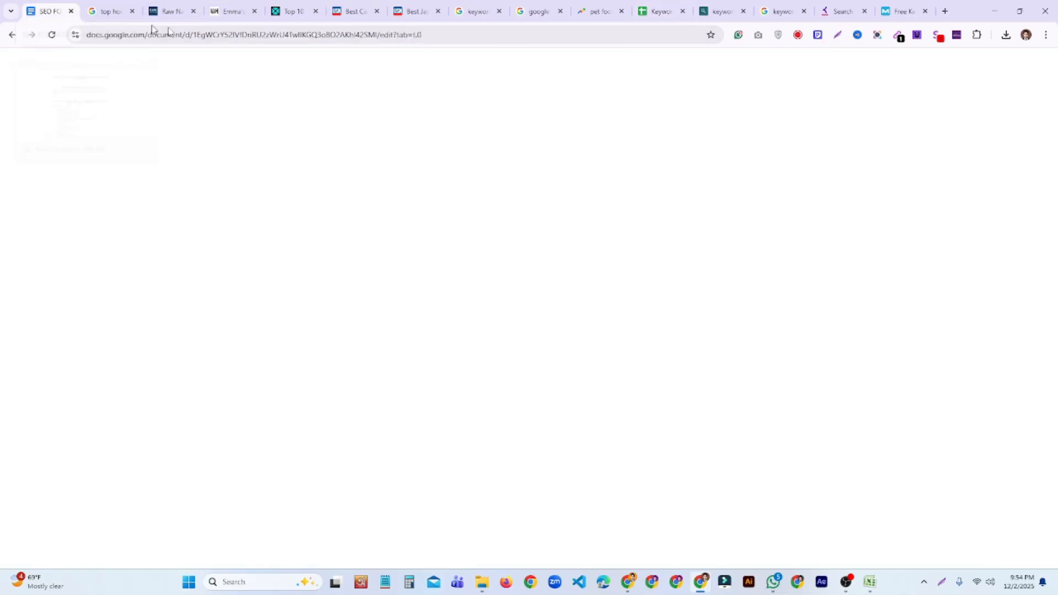
scroll(510, 364, down, 20)
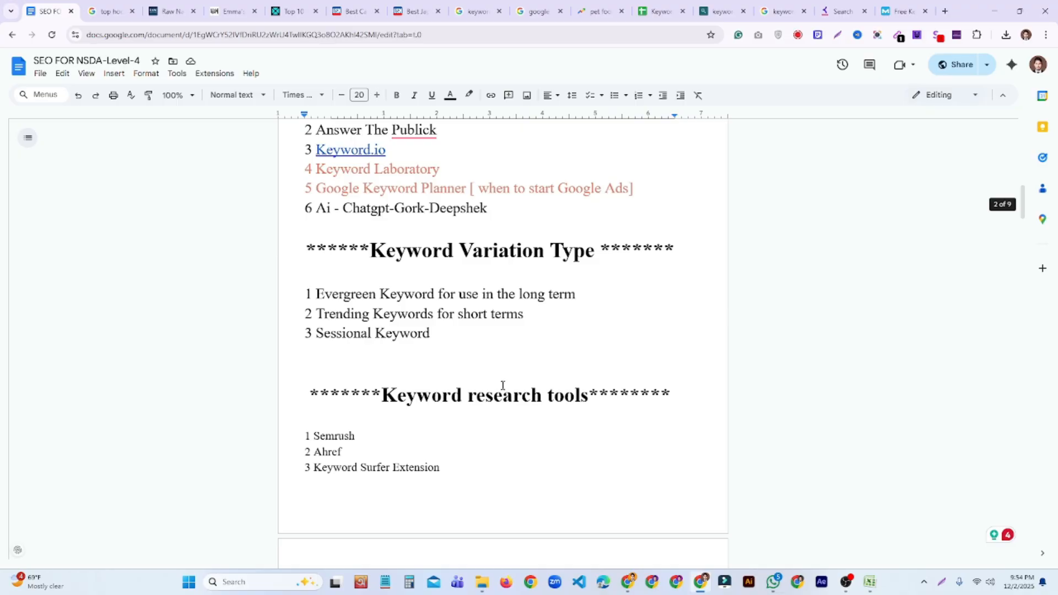
scroll(507, 380, down, 5)
scroll(392, 246, up, 2)
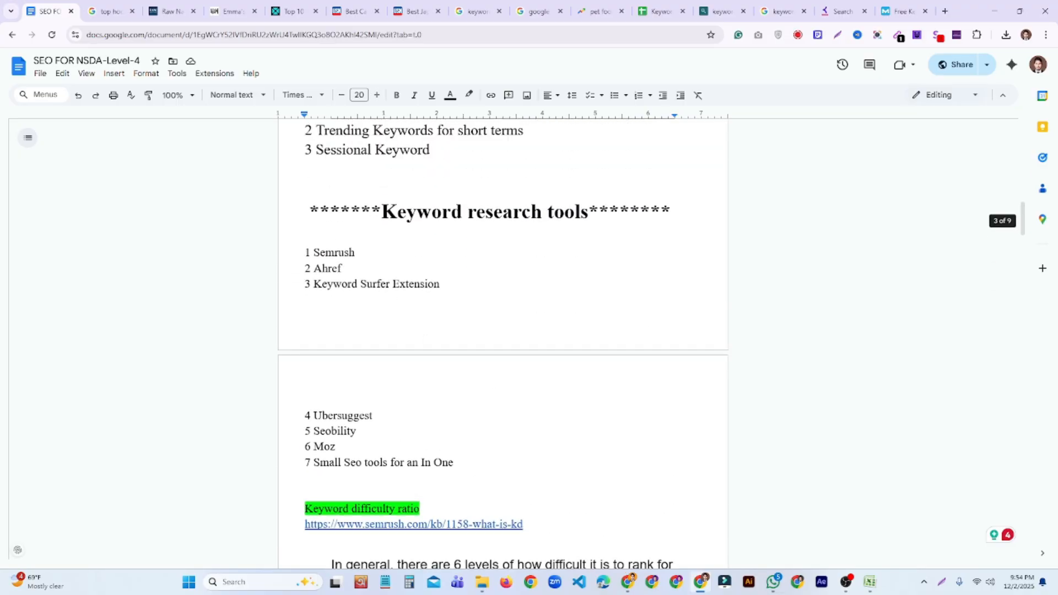
drag(359, 242, 320, 253)
click(343, 269)
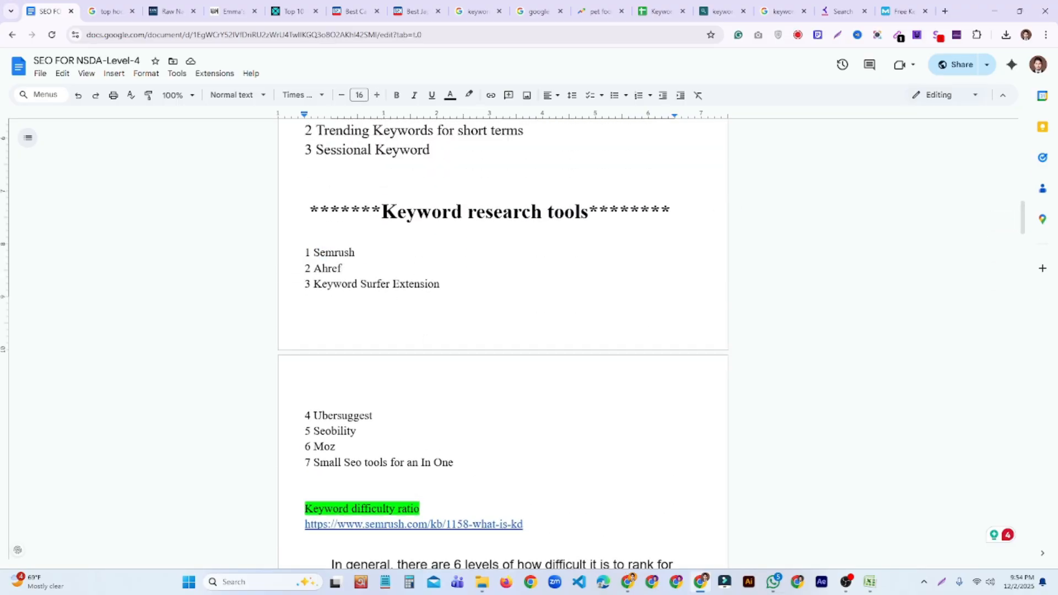
drag(440, 284, 314, 284)
click(441, 284)
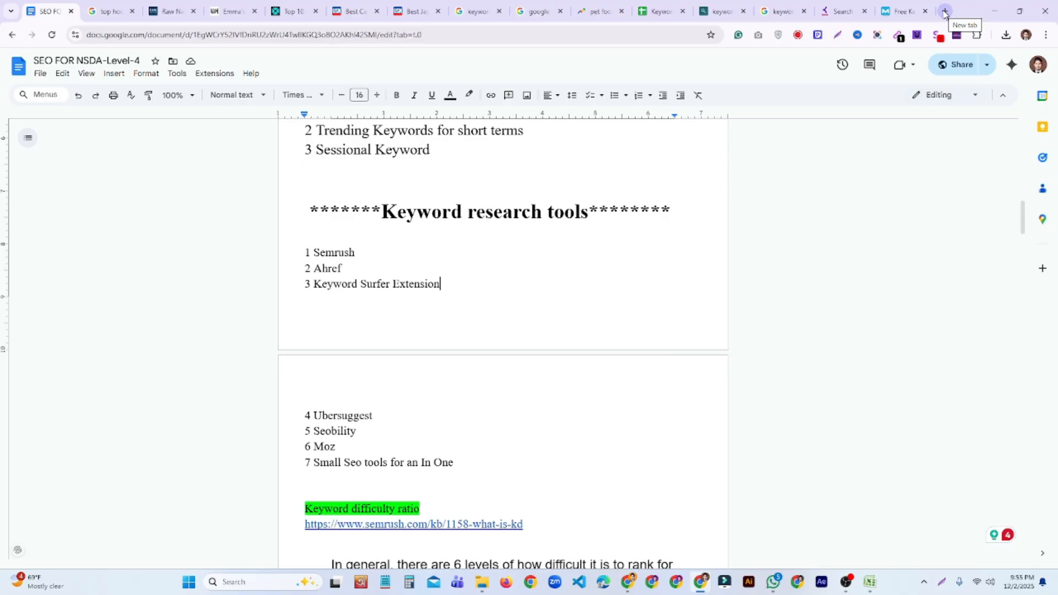
Step: Search the web for "keyword surfer chrome extension" in a new tab and open its Chrome Web Store page
click(945, 11)
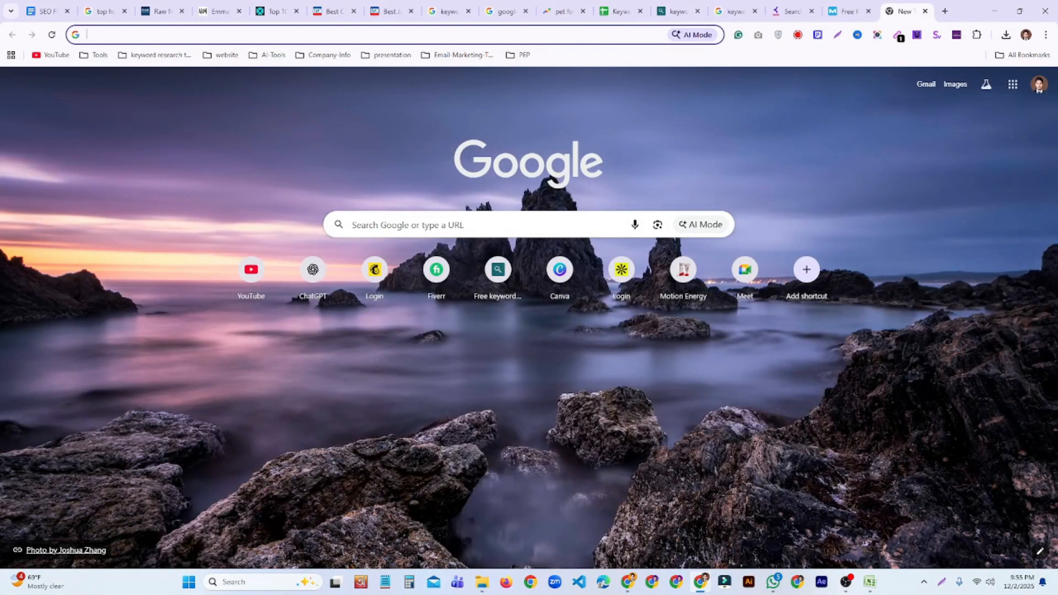
text(keyword)
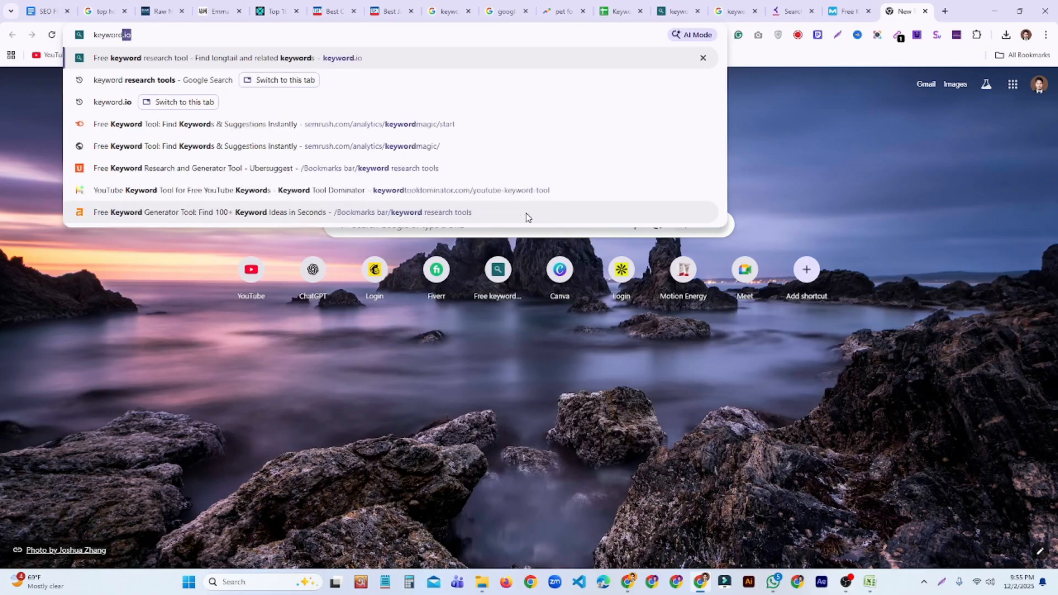
text( ser)
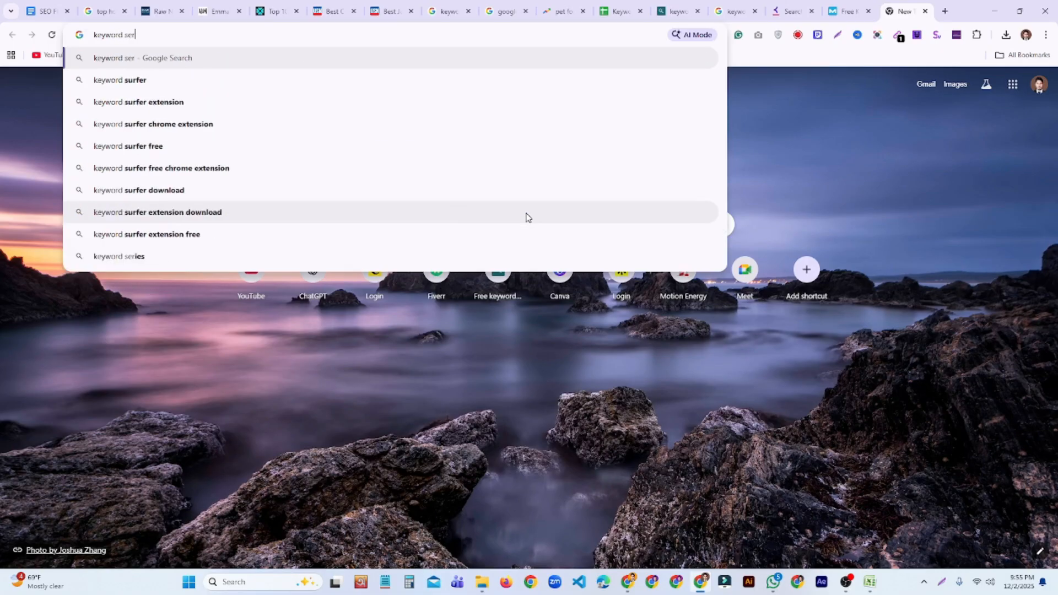
click(231, 128)
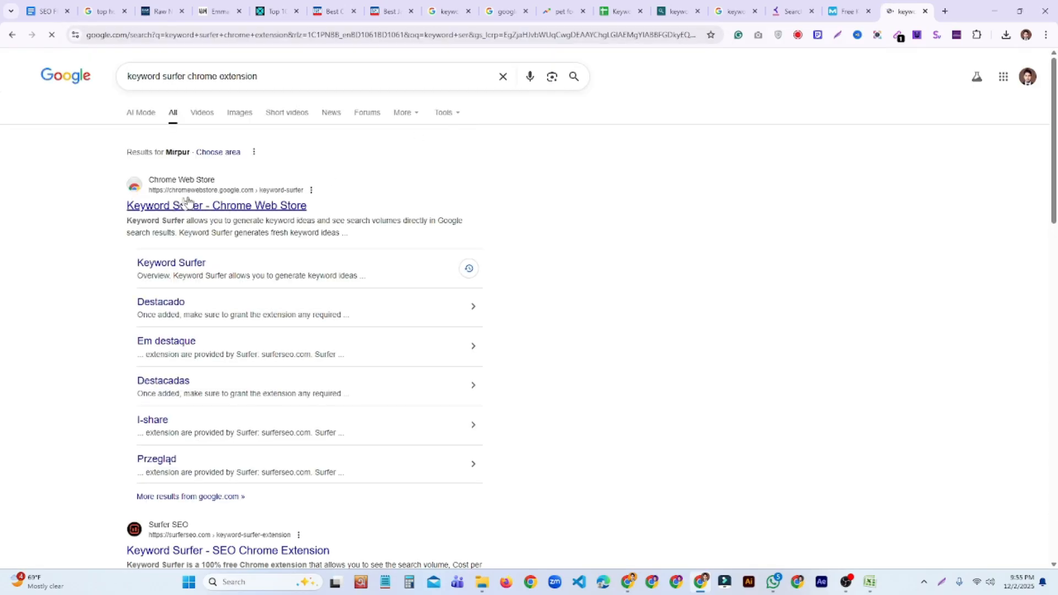
click(237, 205)
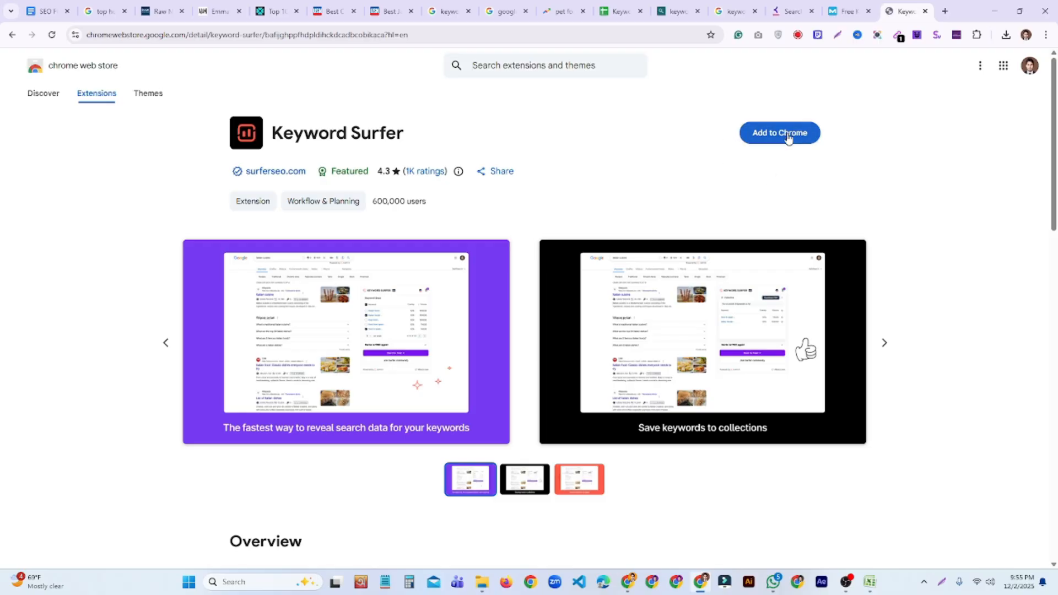
Step: Install the Keyword Surfer extension in Chrome and display the list of installed extensions
click(788, 137)
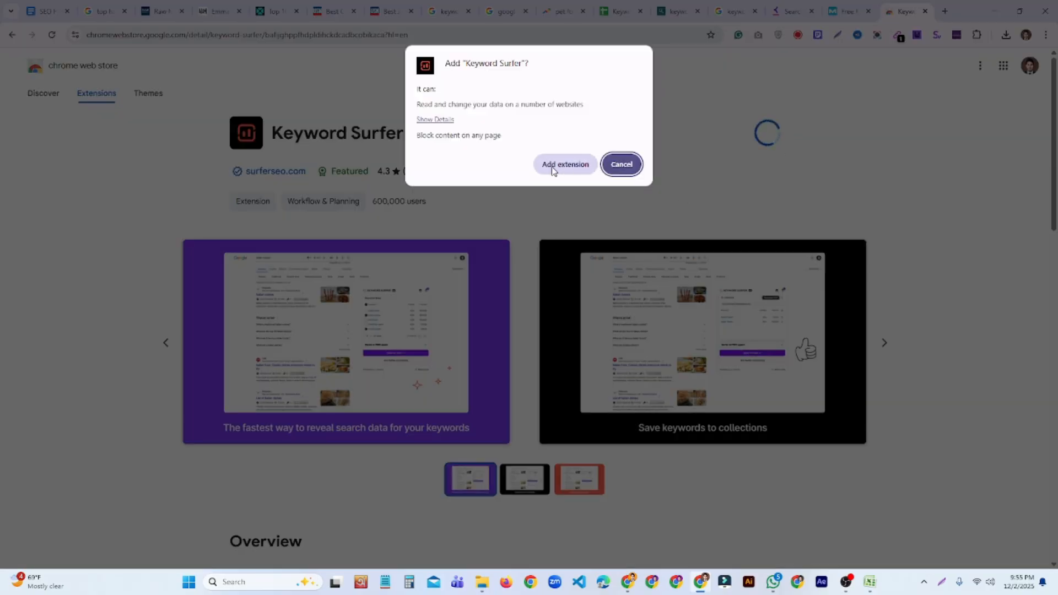
click(553, 168)
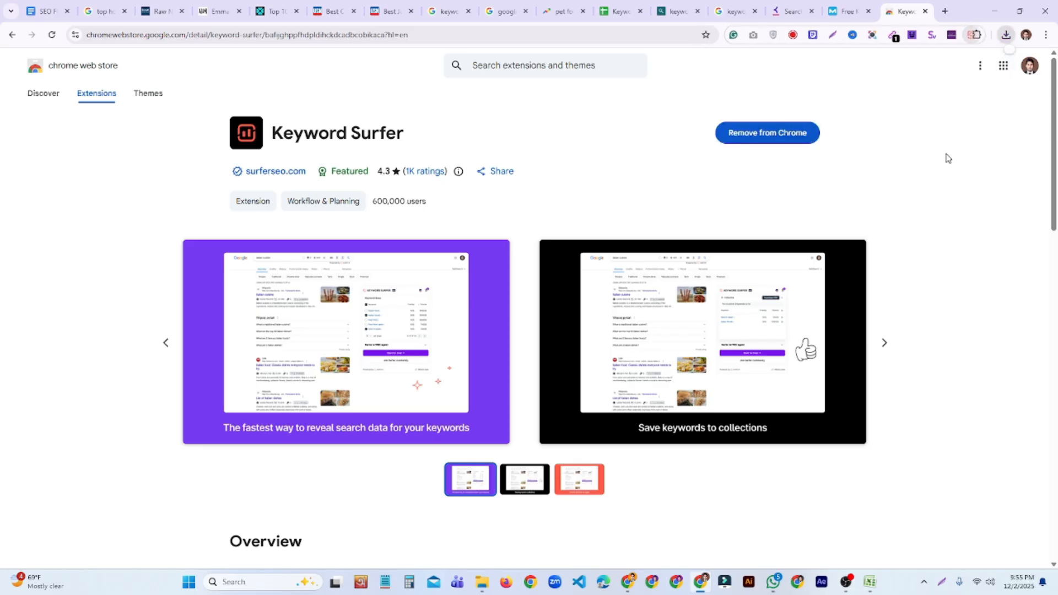
click(978, 36)
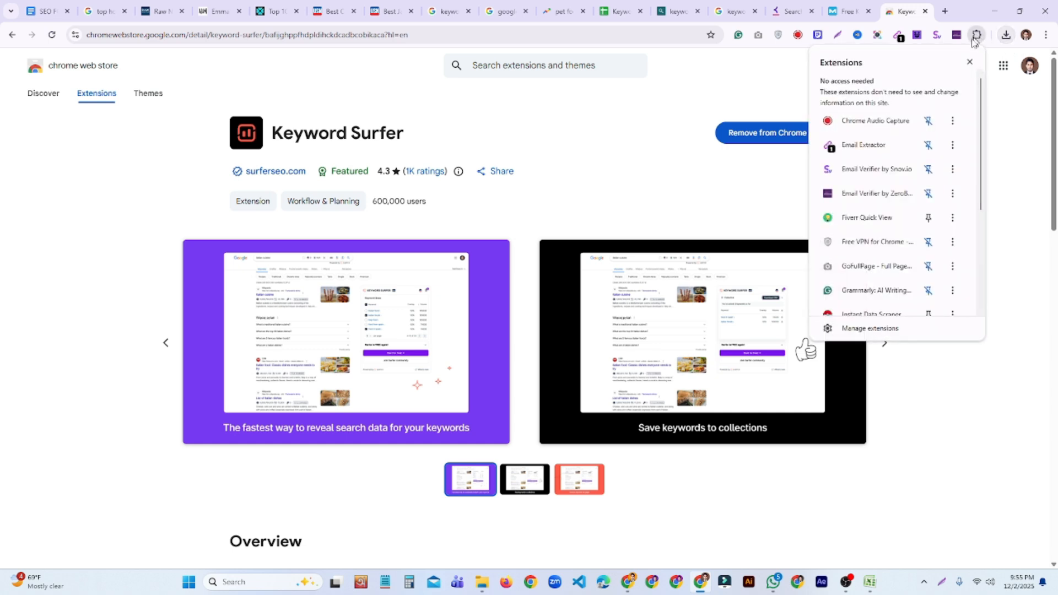
Step: Pin the Keyword Surfer extension to the browser toolbar and close the list of extensions
scroll(883, 222, down, 3)
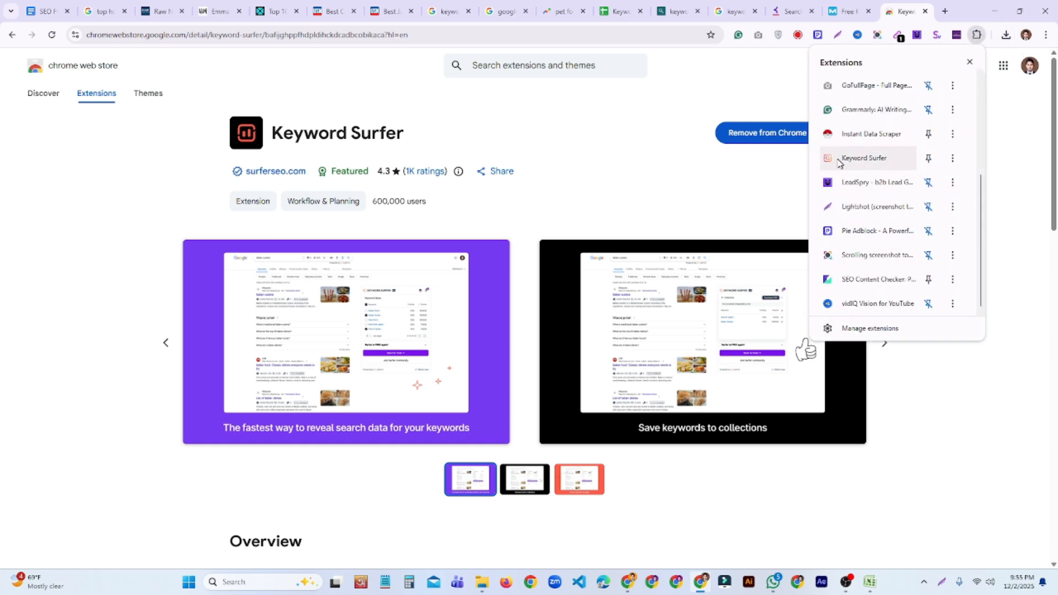
click(928, 159)
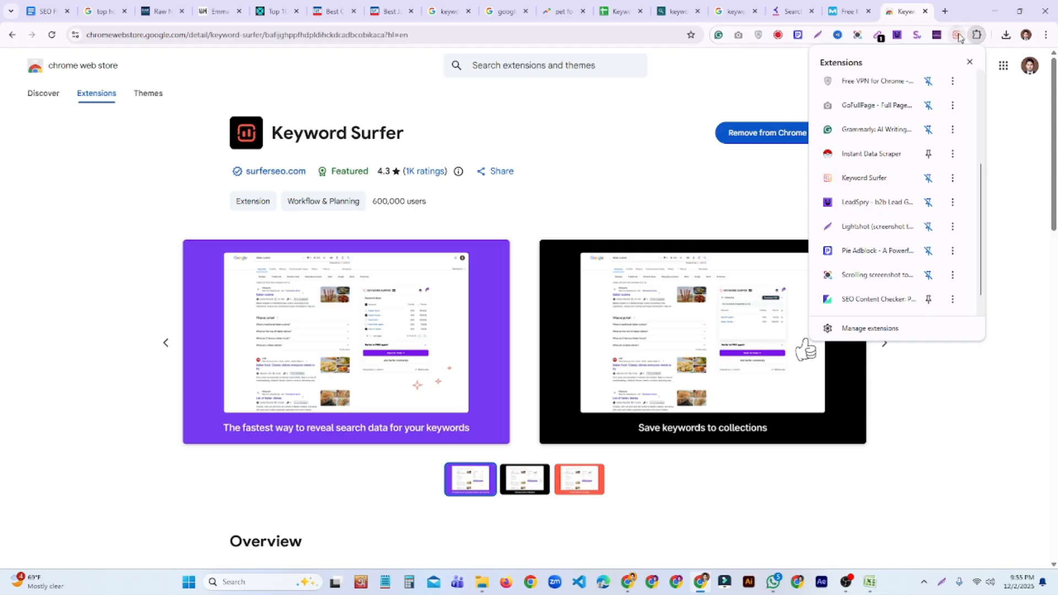
click(628, 106)
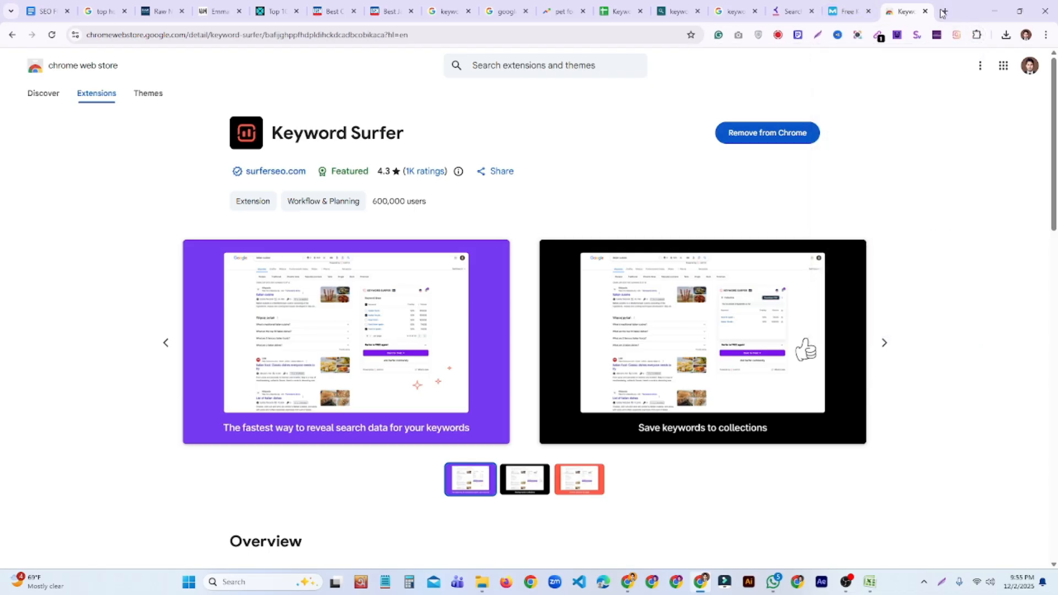
Step: Open a new tab and check the targeted keyword and location on the "Basic Info For pet food" sheet before returning to it
click(944, 12)
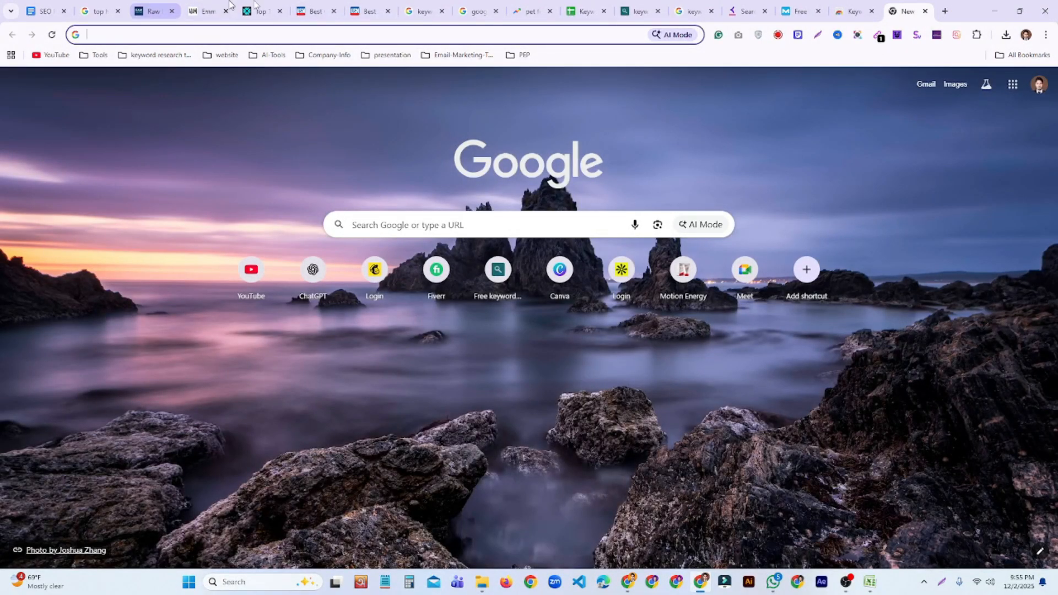
click(581, 12)
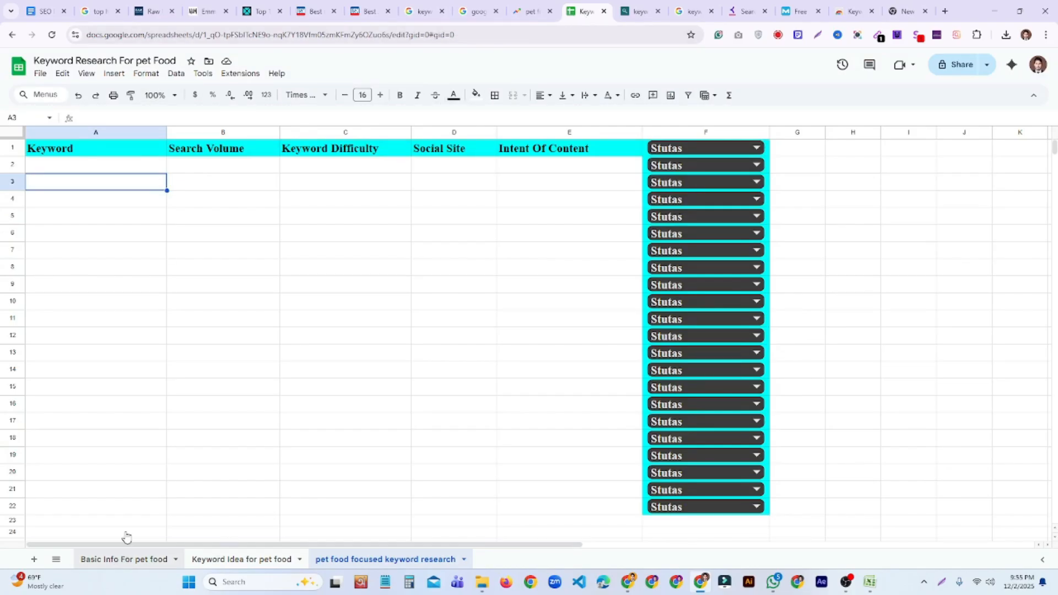
click(123, 558)
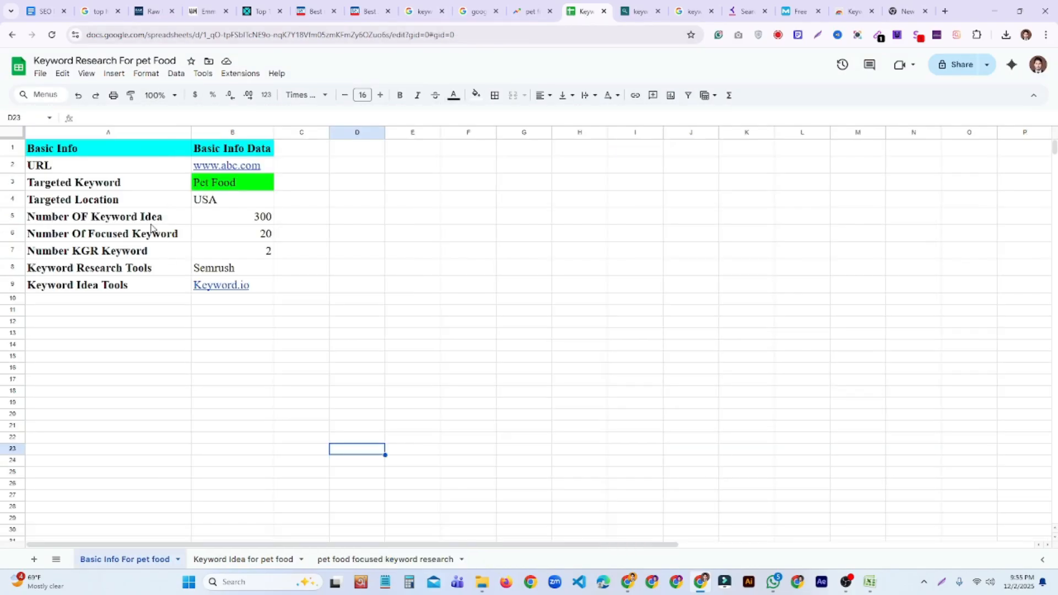
click(232, 188)
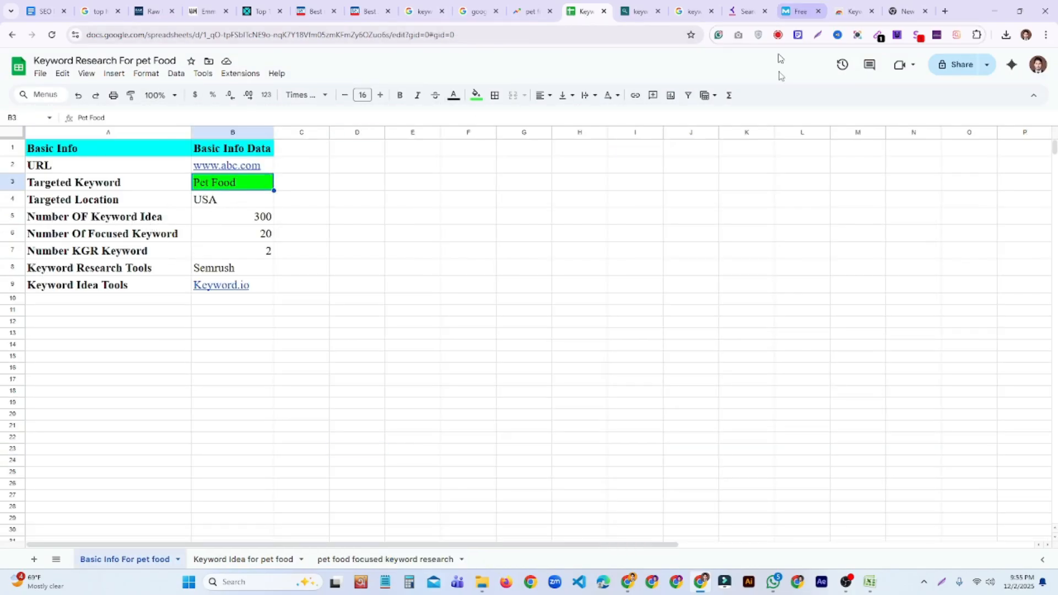
click(906, 11)
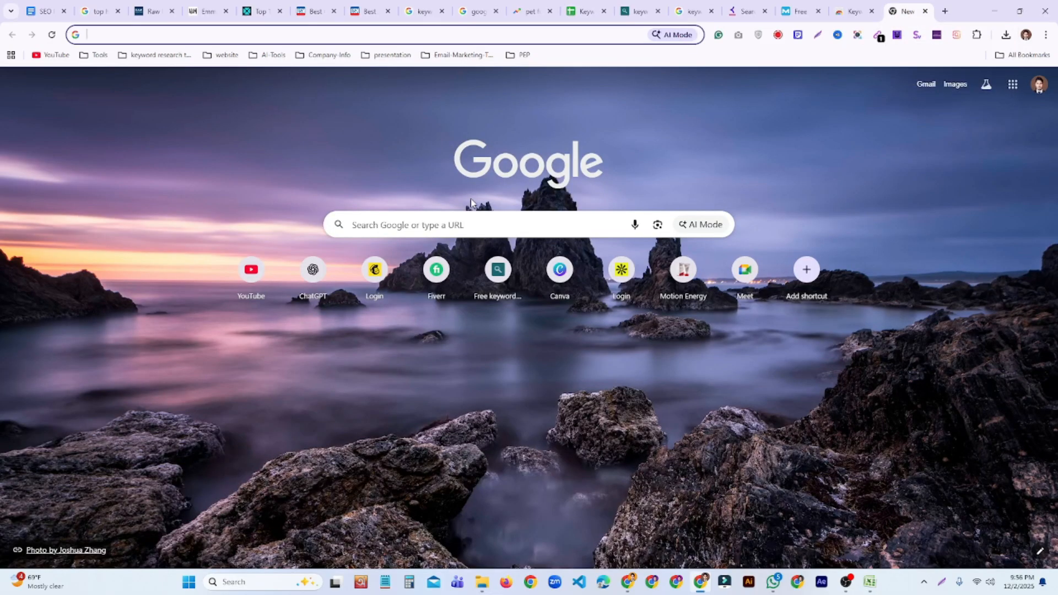
click(583, 11)
click(233, 204)
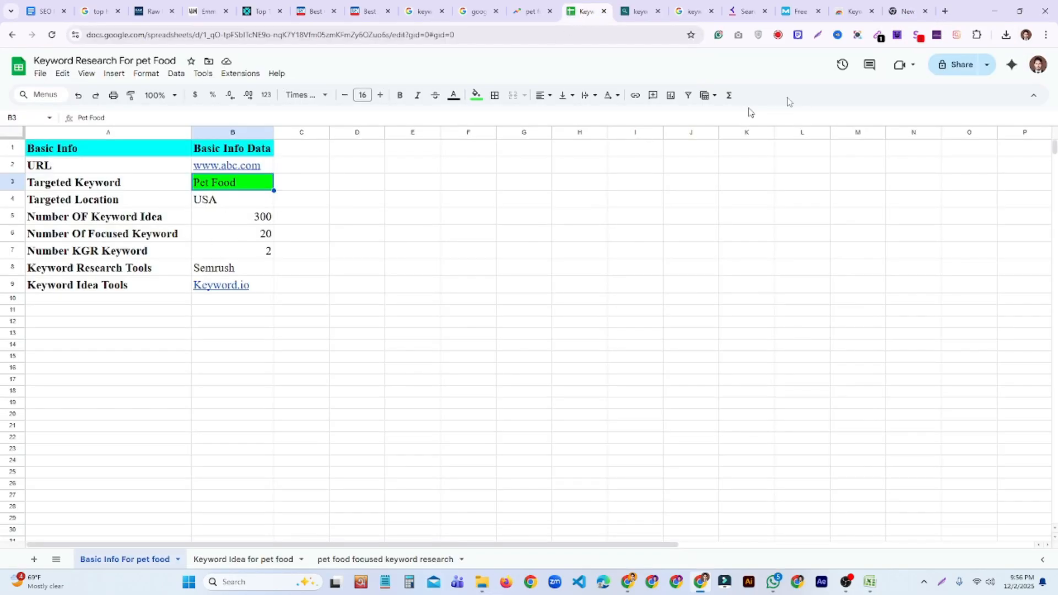
click(907, 11)
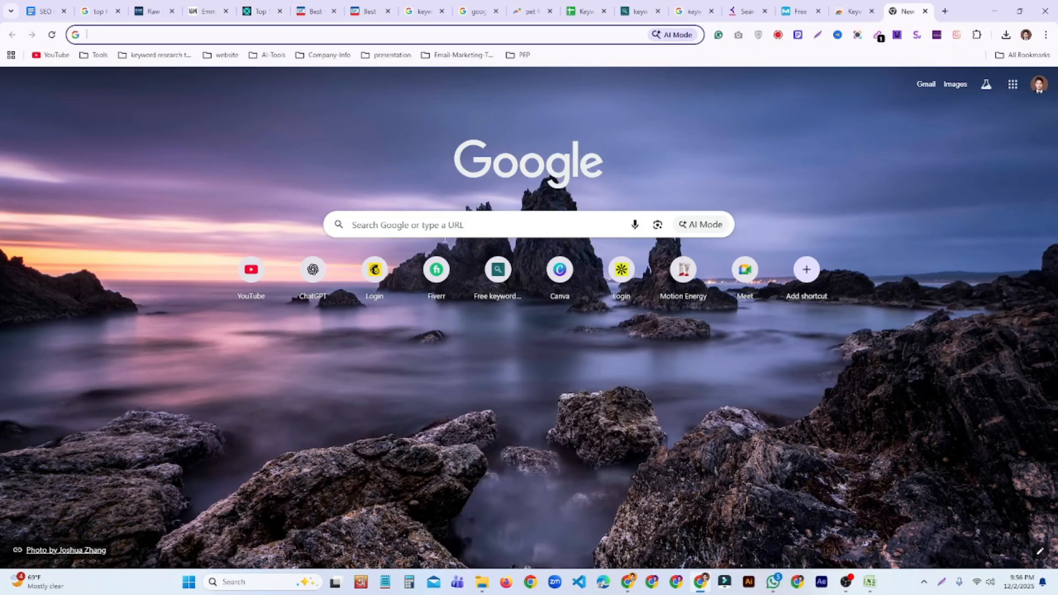
Step: Search the web for "google usa" and open the Google USA home page from the results
click(489, 225)
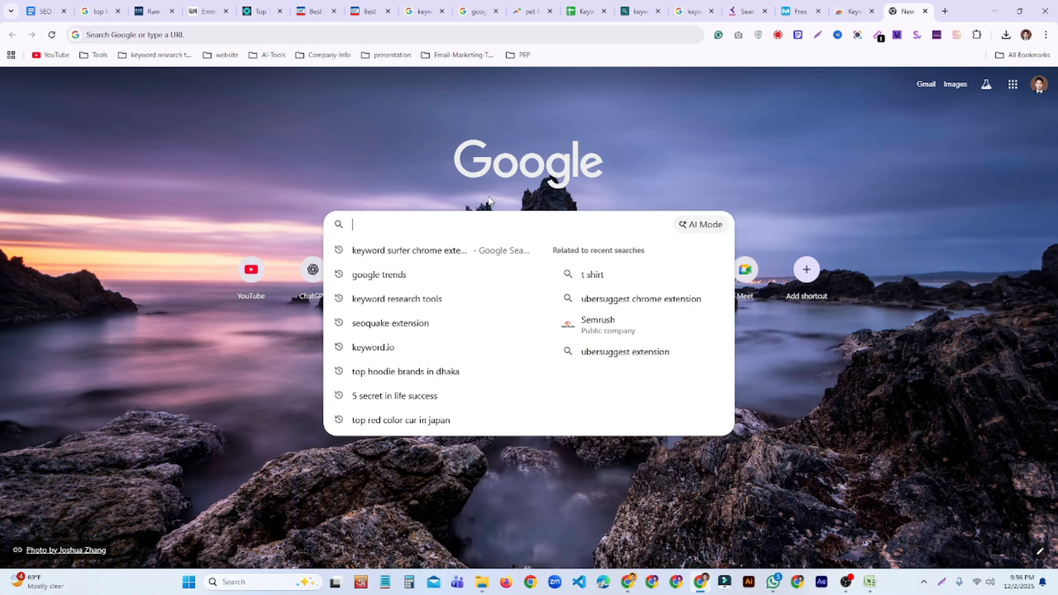
text(oo)
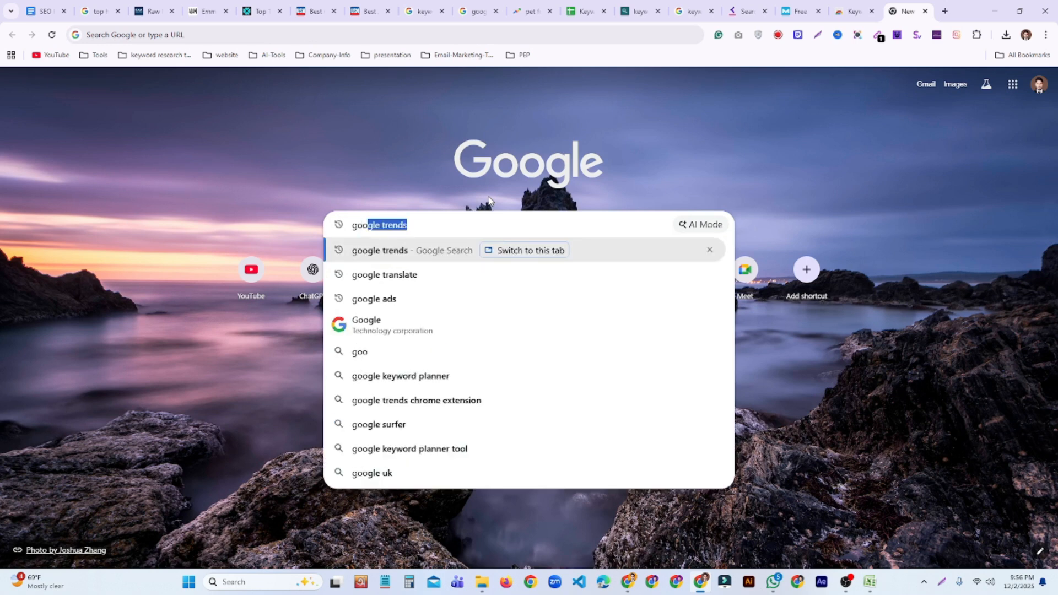
text(gle usa)
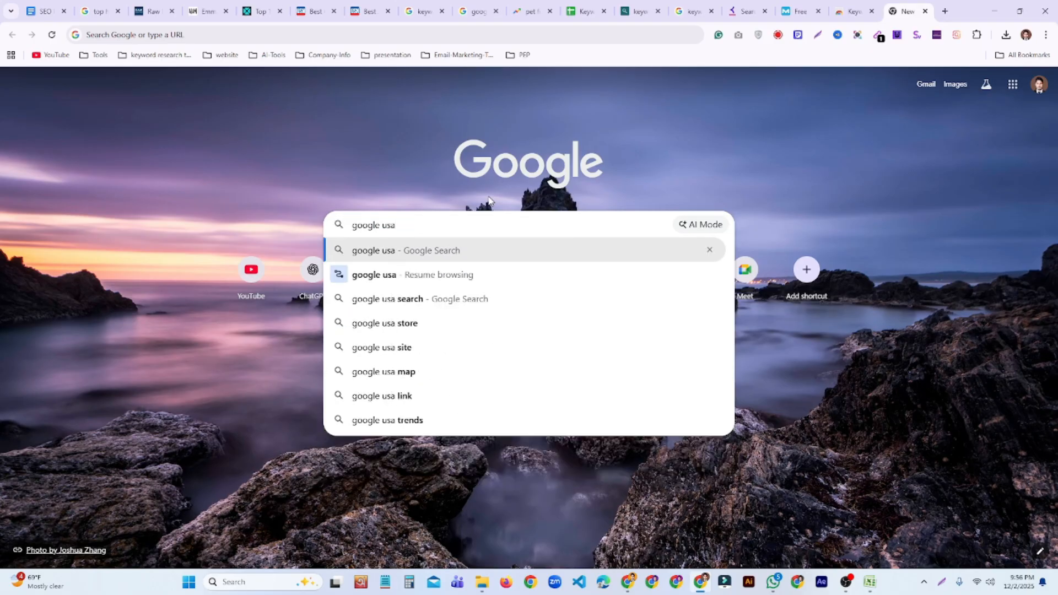
key(Return)
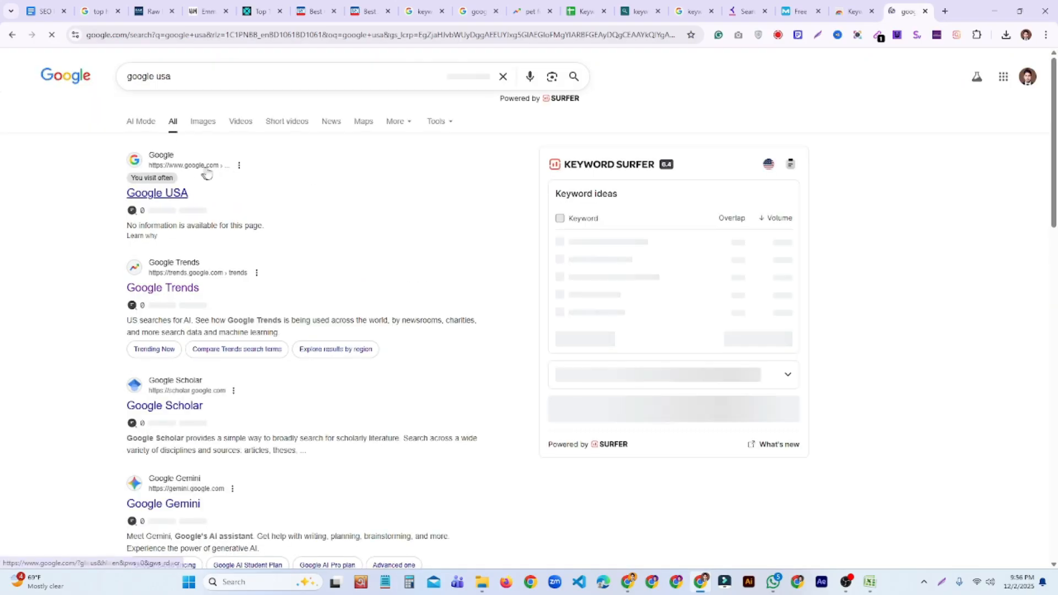
click(174, 194)
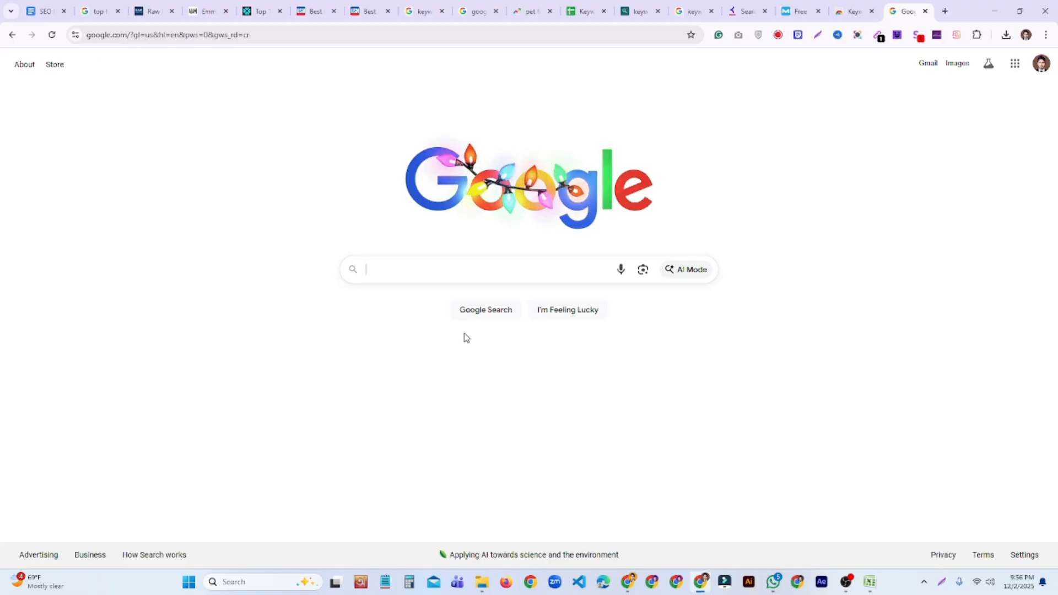
Step: Search Google USA for "pet food" and locate the Keyword Surfer keyword ideas on the results page
text(pet food)
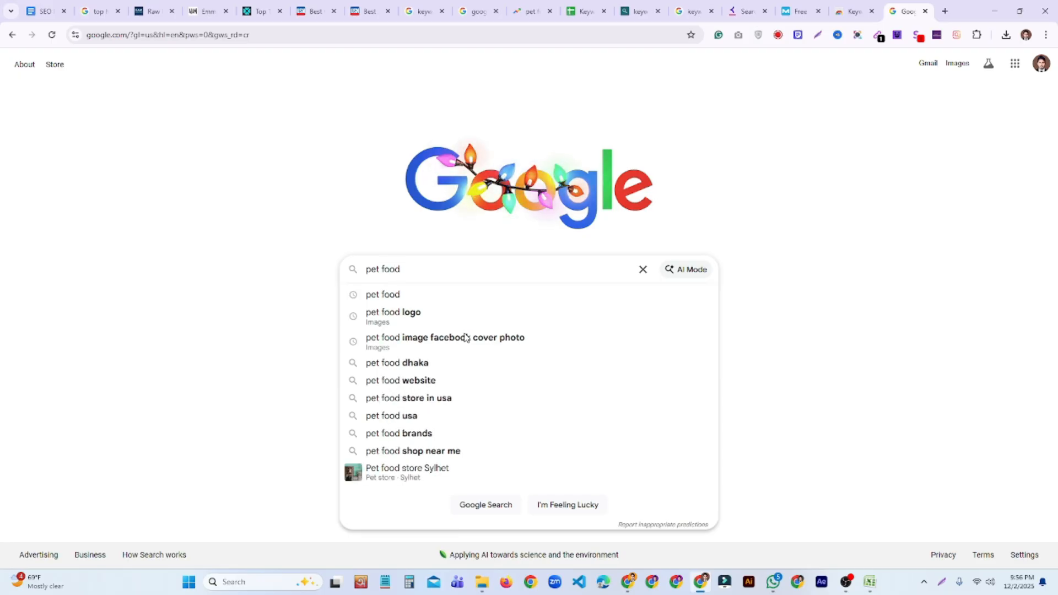
key(Return)
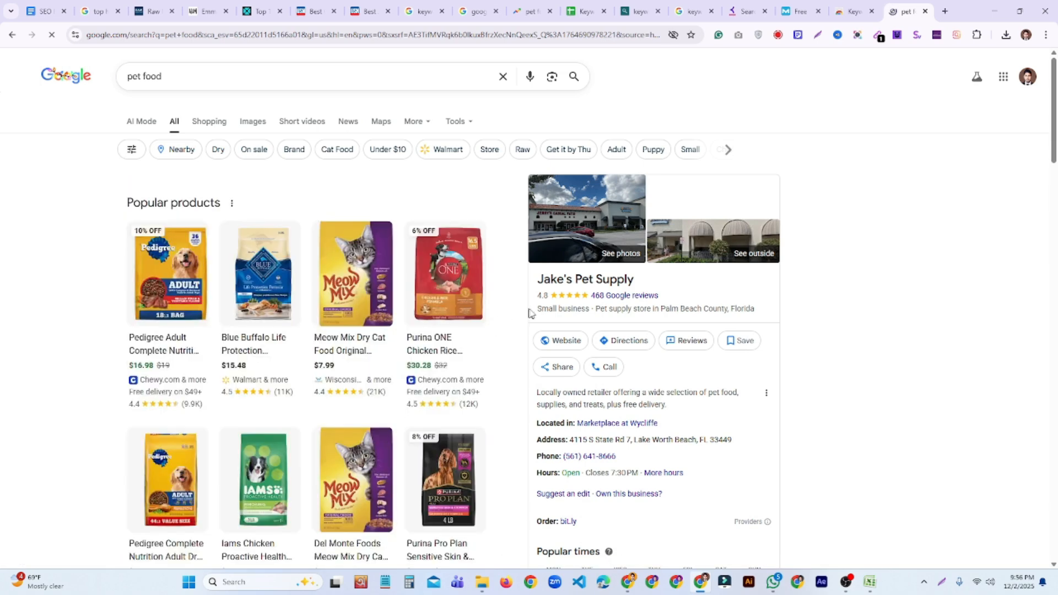
scroll(775, 292, down, 20)
scroll(739, 326, down, 14)
scroll(746, 328, up, 20)
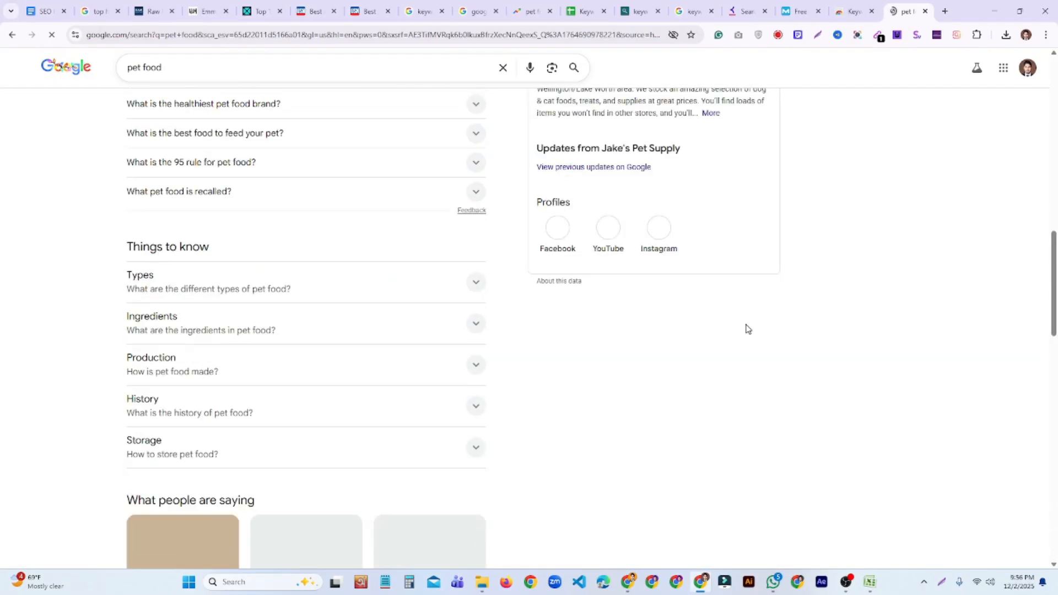
scroll(747, 329, up, 5)
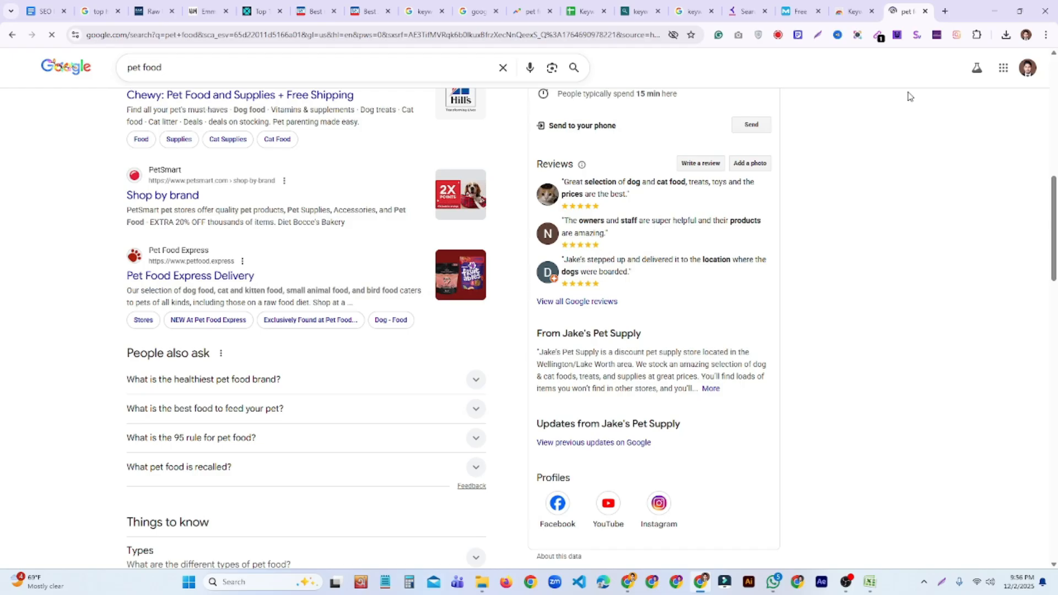
scroll(908, 96, up, 8)
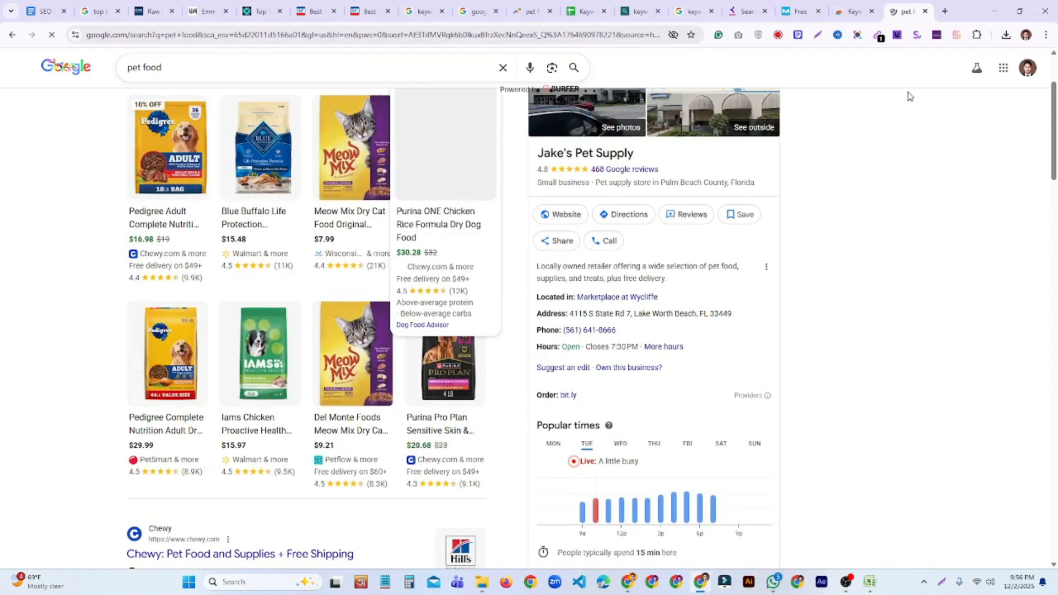
scroll(909, 96, up, 2)
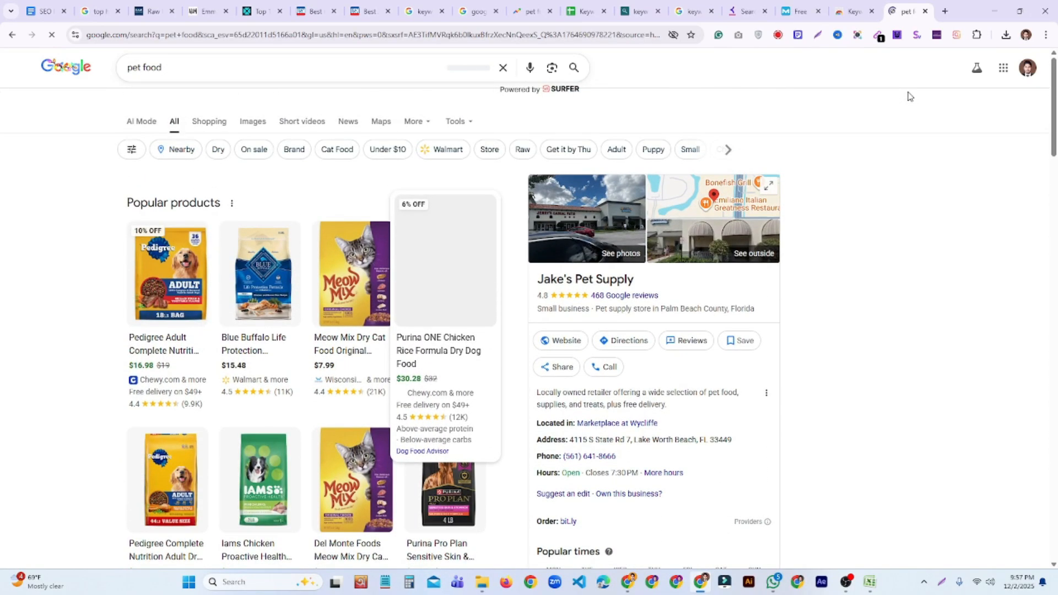
scroll(909, 97, down, 15)
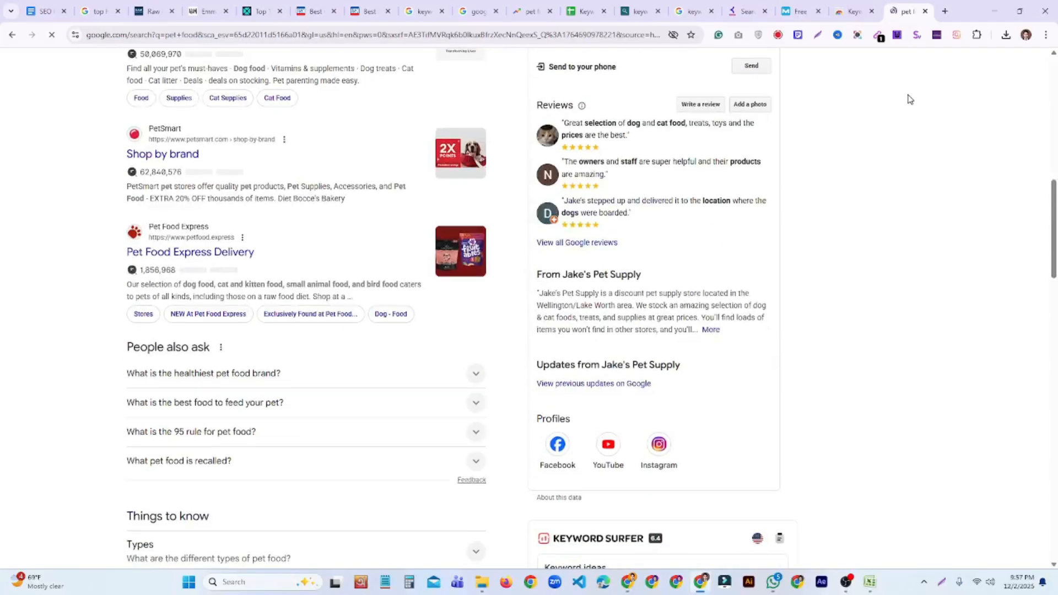
scroll(599, 248, down, 2)
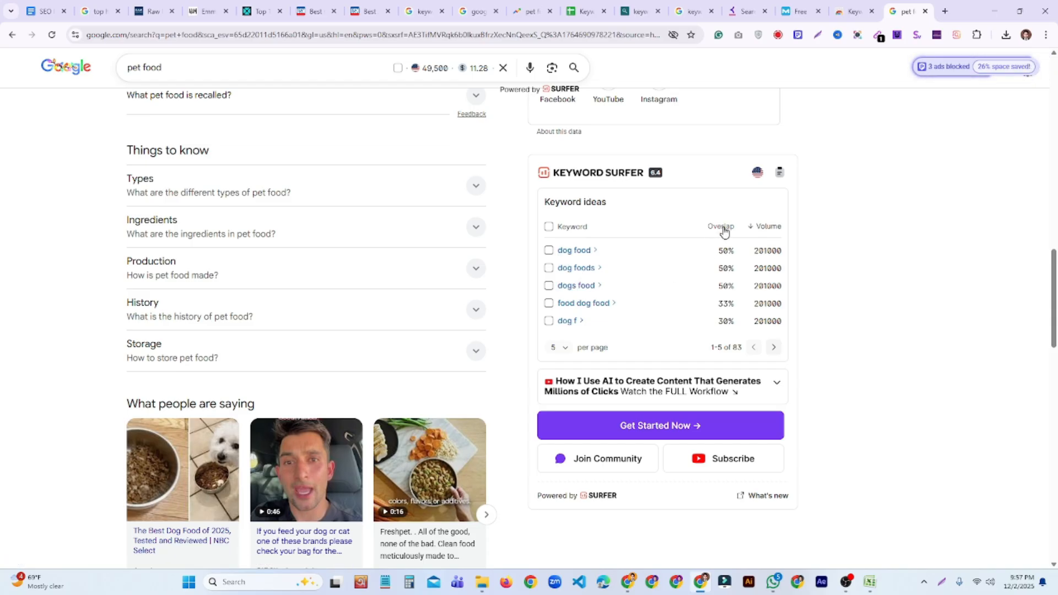
Step: Check what the Overlap and Volume columns mean and set the keyword ideas table to 20 per page
mouse_move(724, 232)
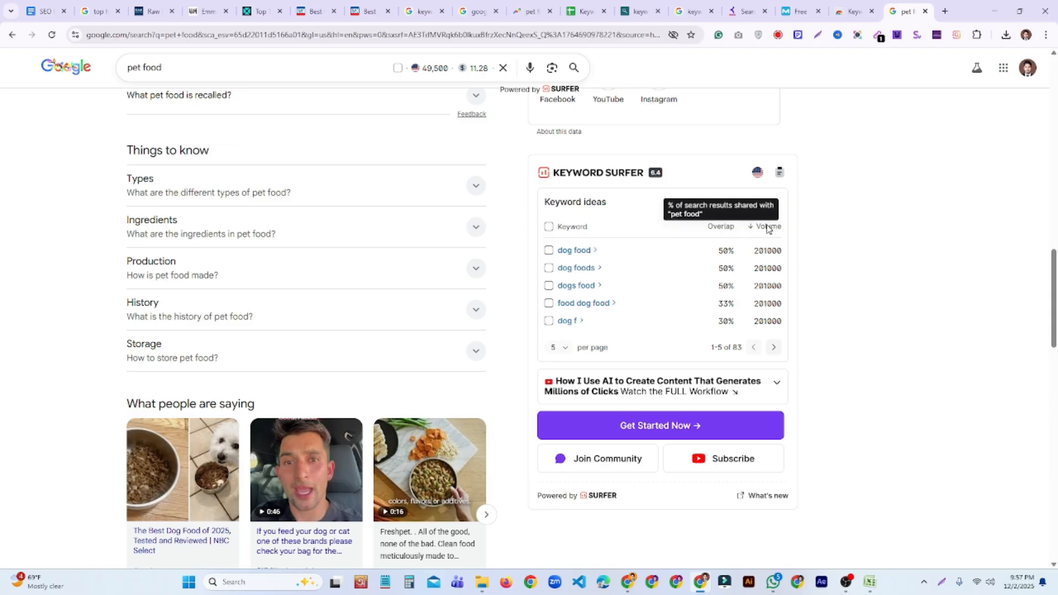
mouse_move(771, 231)
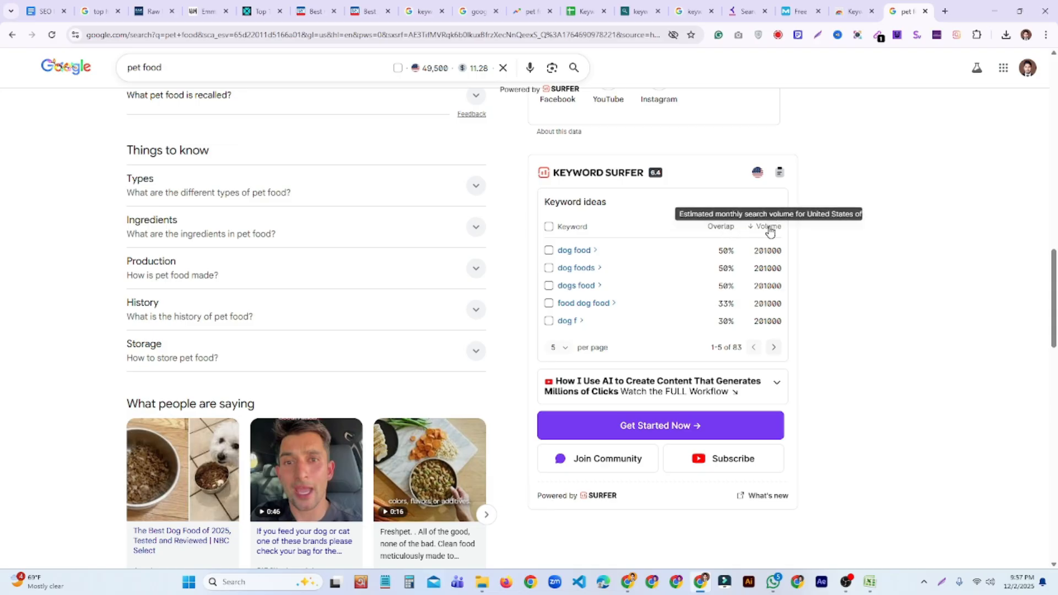
click(568, 353)
click(564, 401)
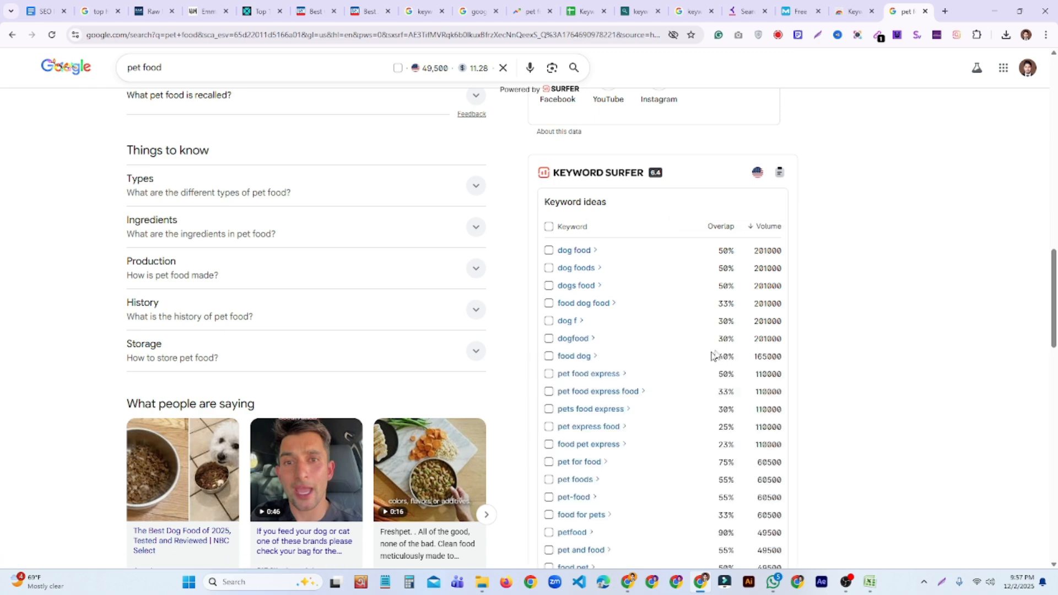
Step: Review the keyword ideas with their overlap and search volume, including the "dog food" row
scroll(742, 368, down, 8)
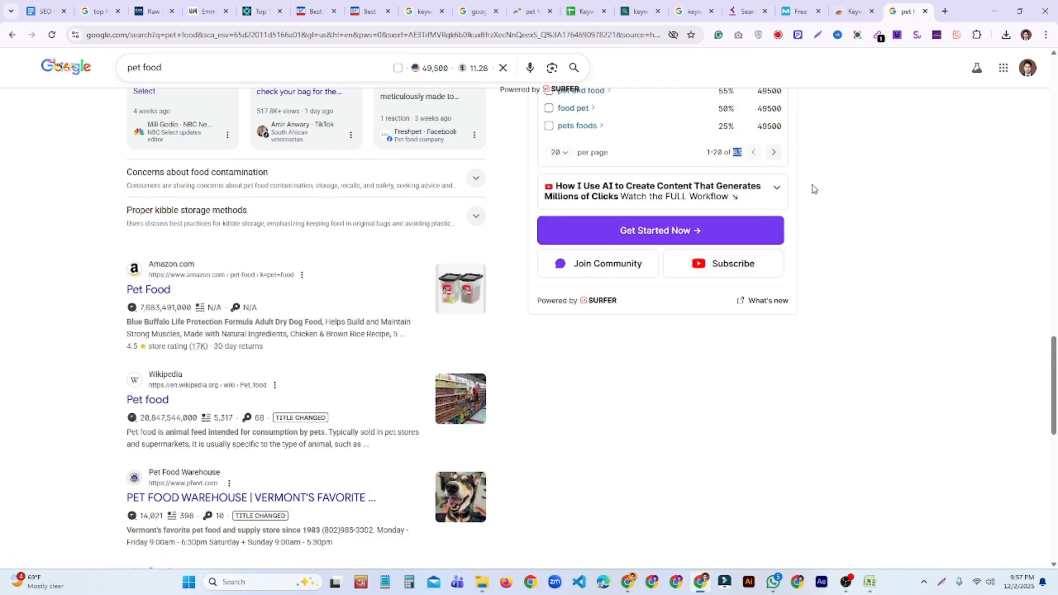
scroll(815, 189, up, 5)
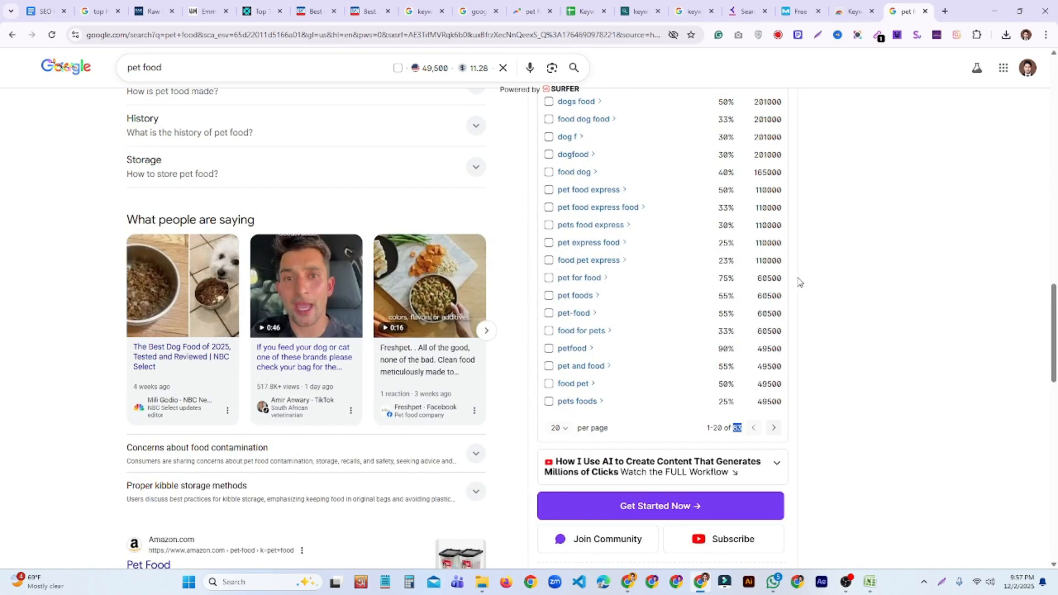
scroll(800, 282, up, 3)
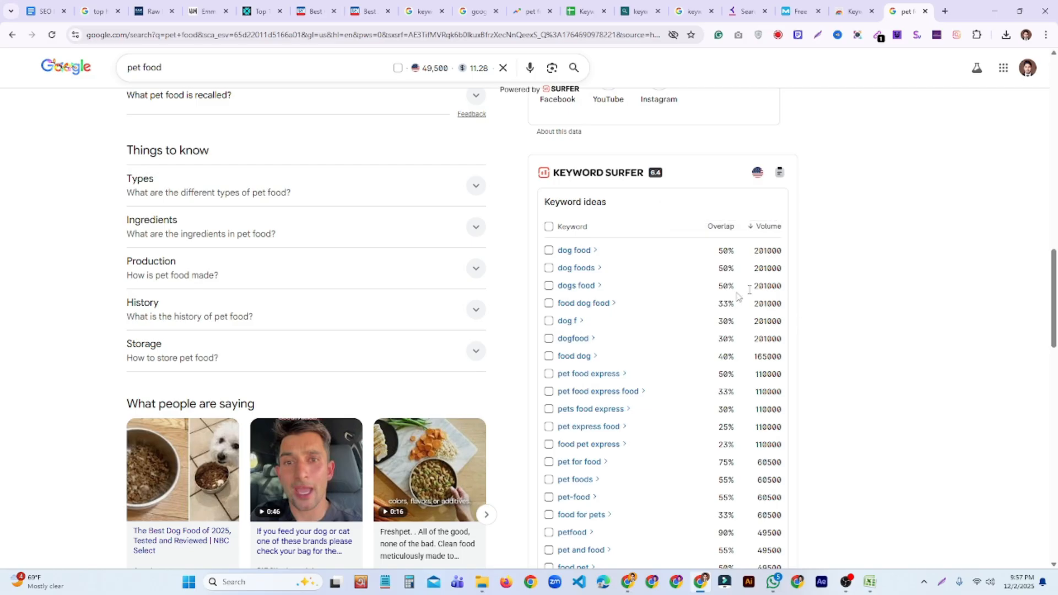
drag(557, 251, 792, 255)
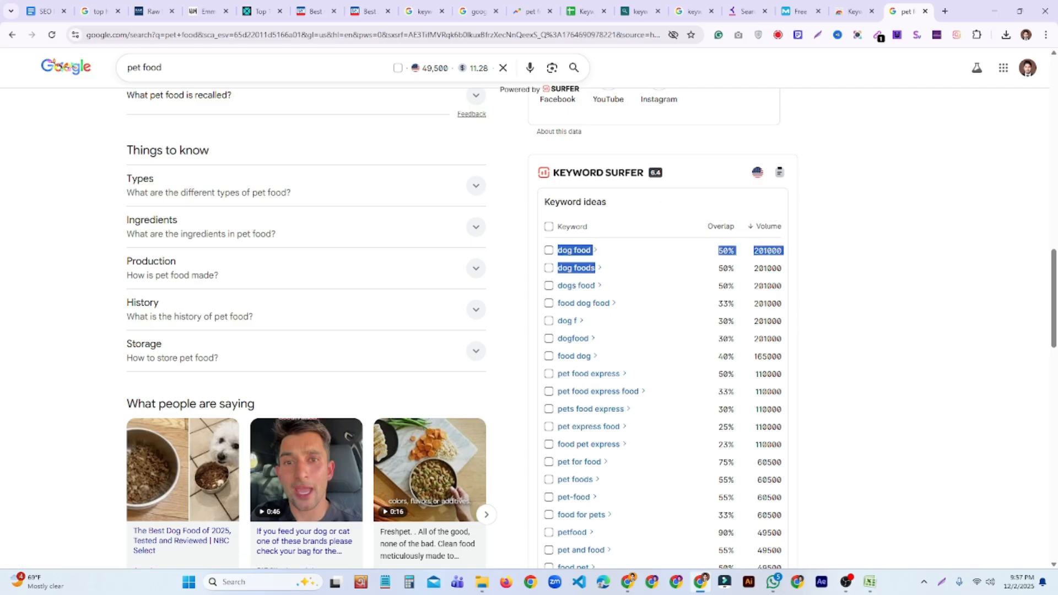
click(652, 284)
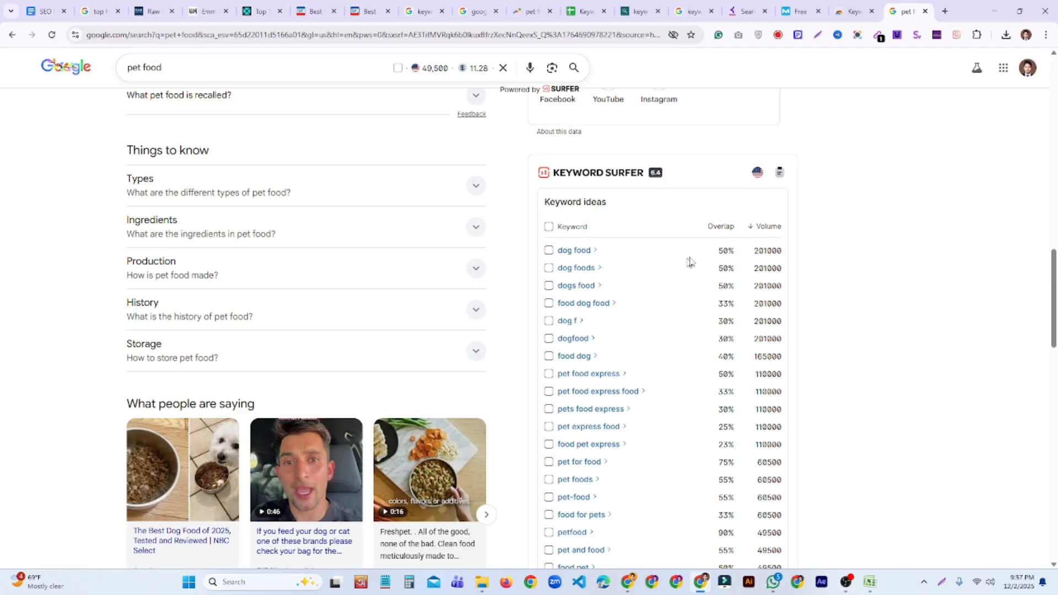
Step: Sort the keyword ideas by ascending search volume, look through them, and restore the descending order
click(757, 231)
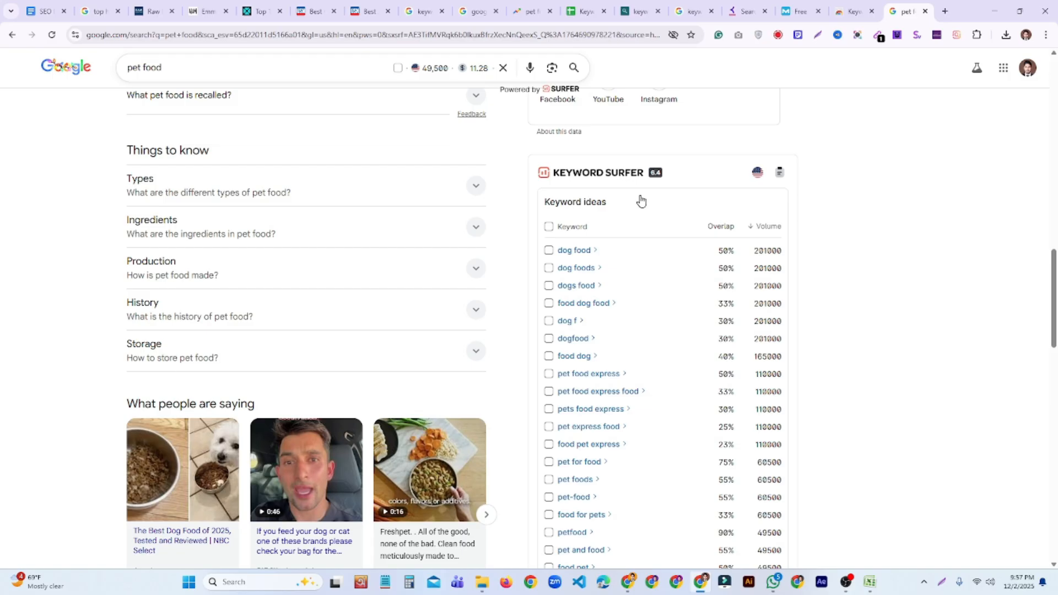
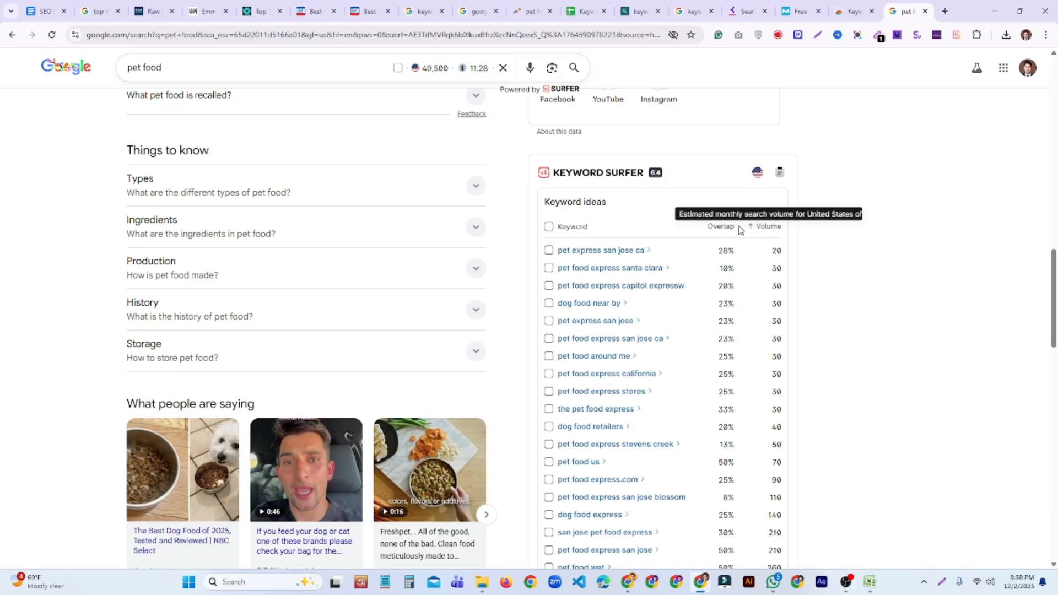
scroll(739, 279, up, 1)
scroll(745, 278, down, 1)
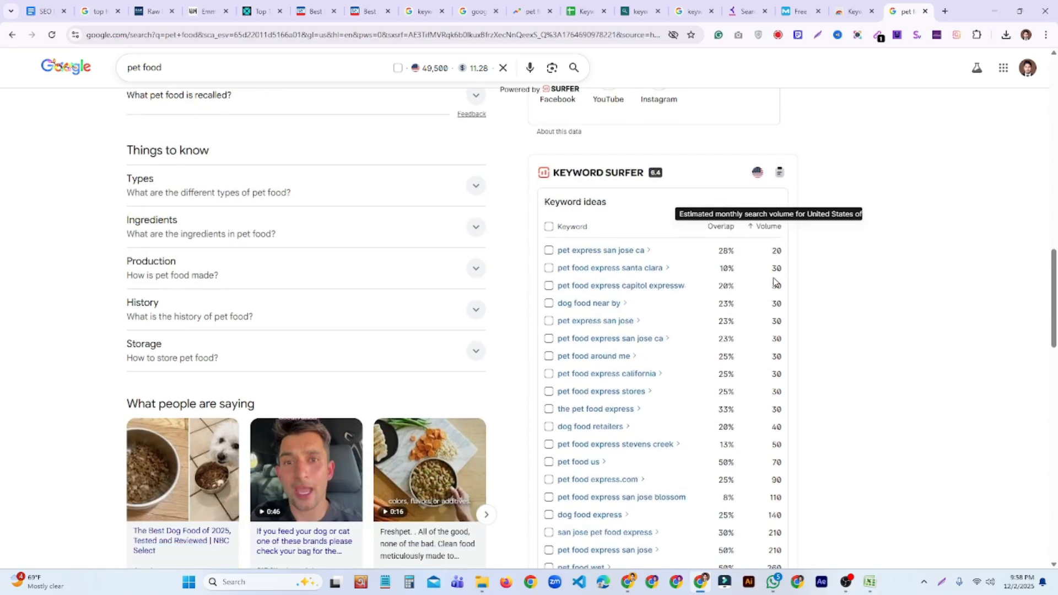
click(748, 230)
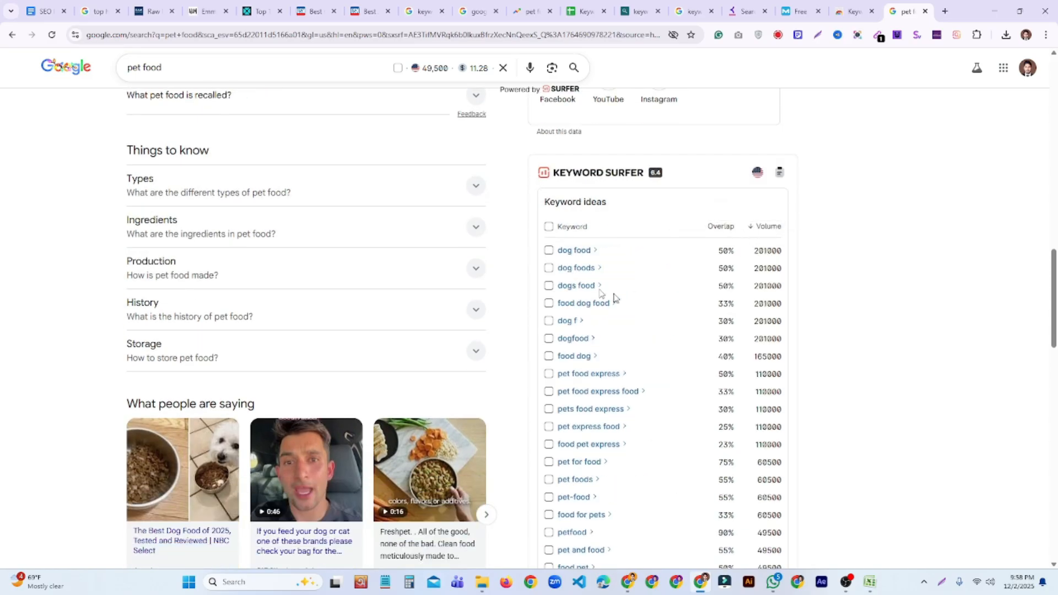
Step: Add all 20 keyword ideas on the page to the Keyword Surfer collection and download it as a CSV
click(549, 228)
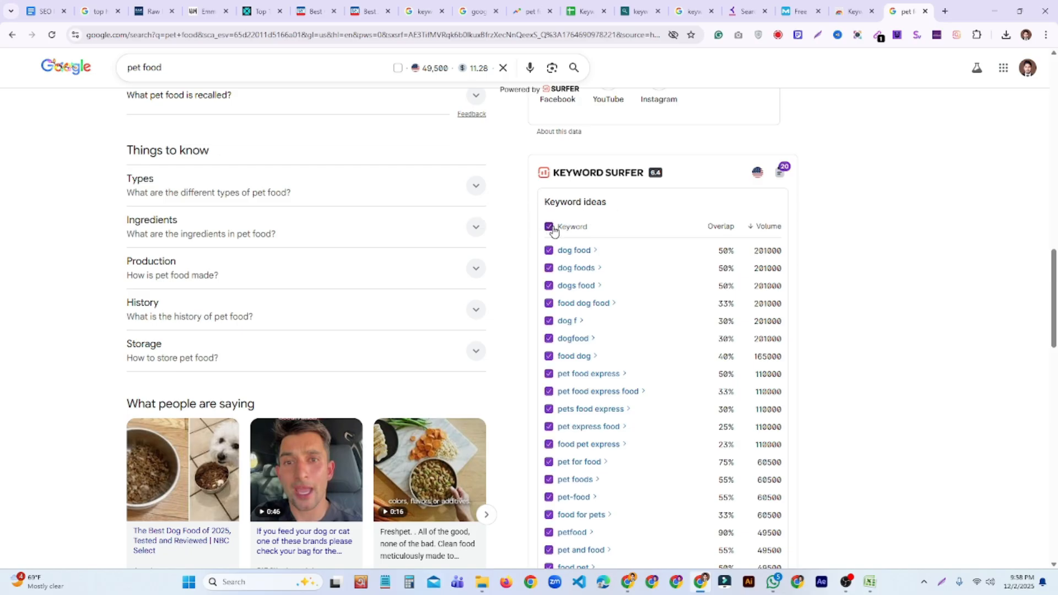
click(780, 176)
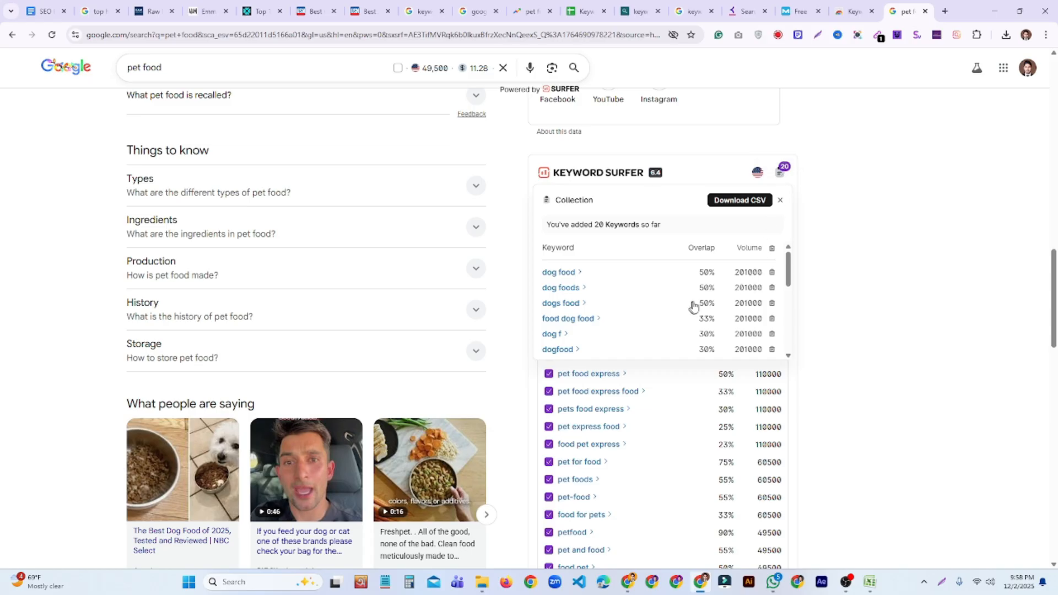
scroll(692, 301, down, 5)
scroll(691, 298, down, 5)
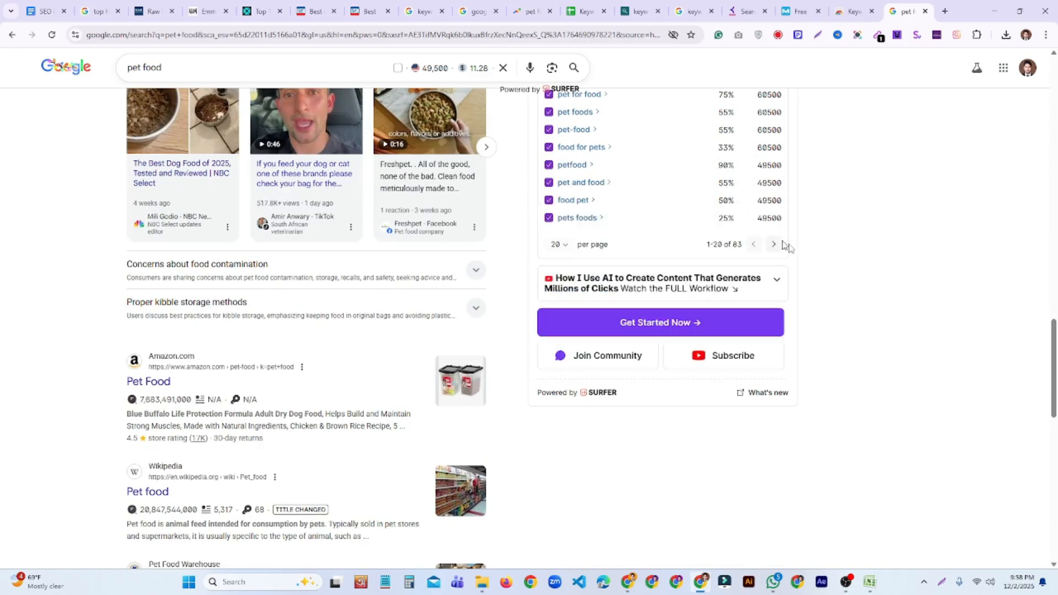
scroll(902, 283, up, 8)
click(761, 386)
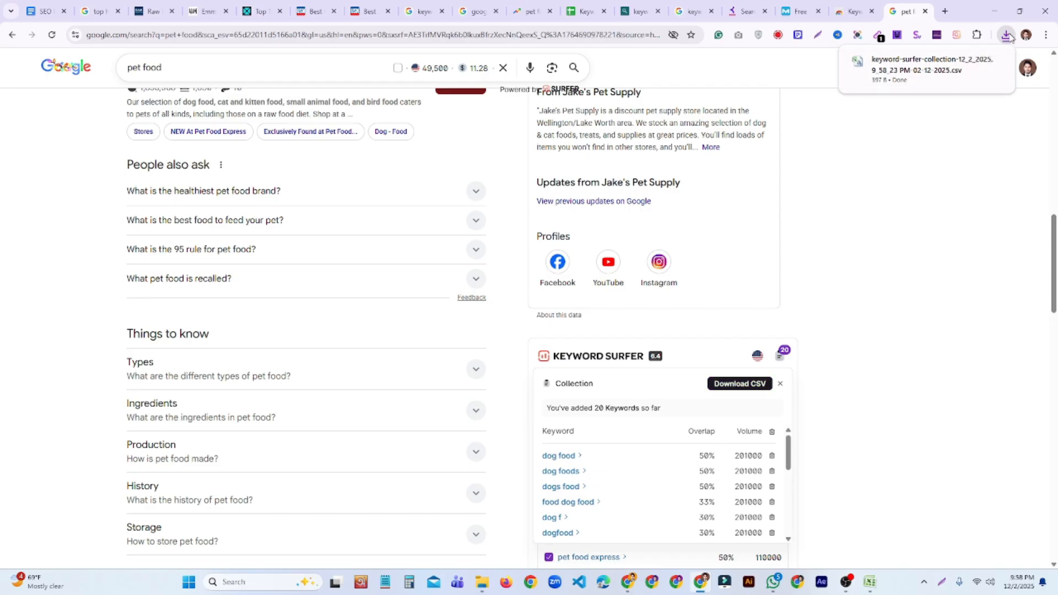
Step: Open the downloaded keyword collection CSV in Excel and widen the Keyword and Search volume columns to show their full contents
click(1000, 63)
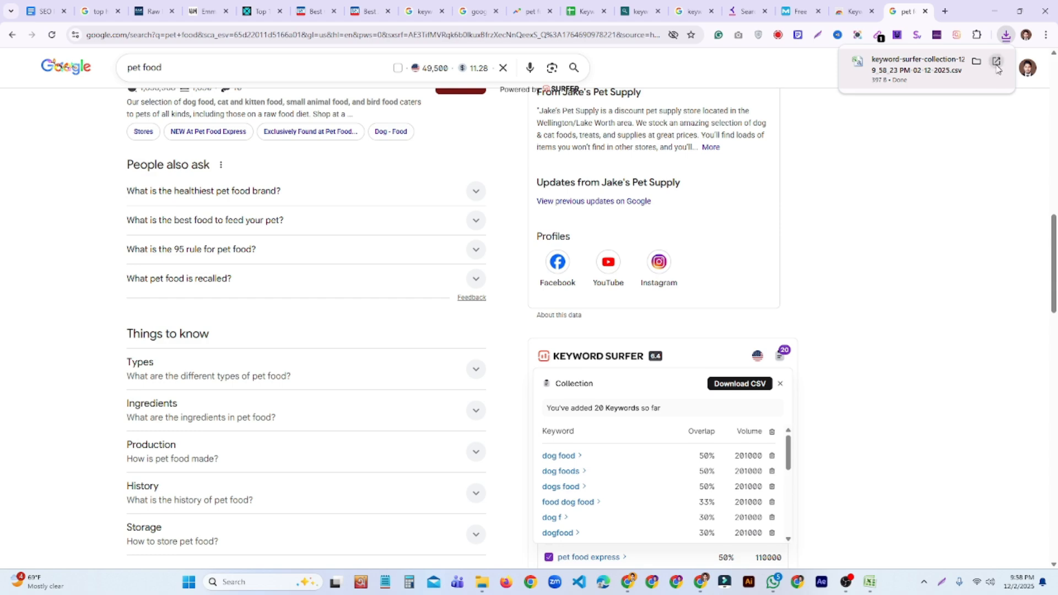
click(1000, 64)
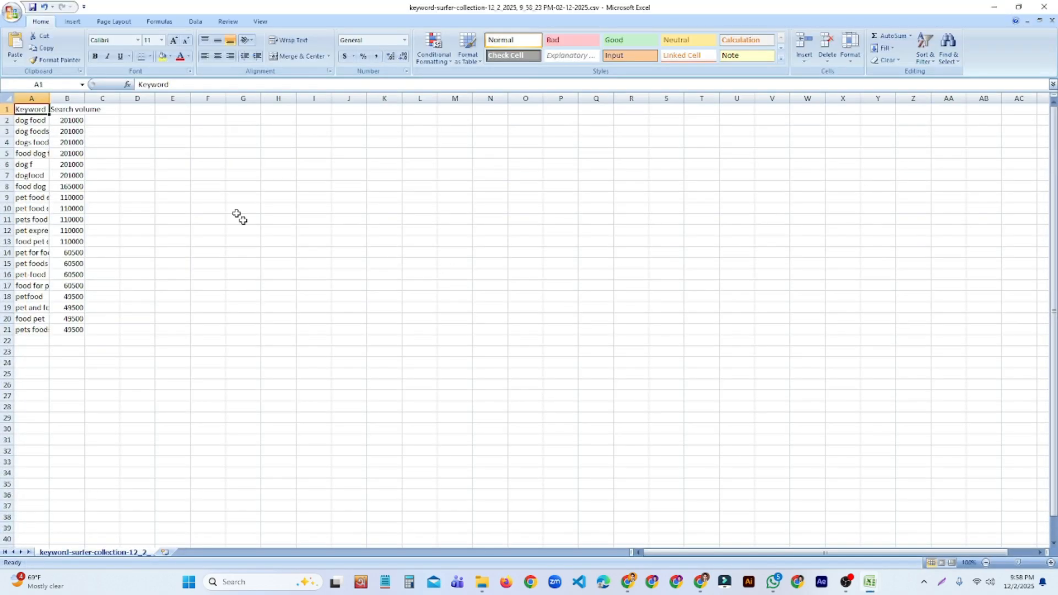
drag(49, 99, 247, 99)
click(283, 186)
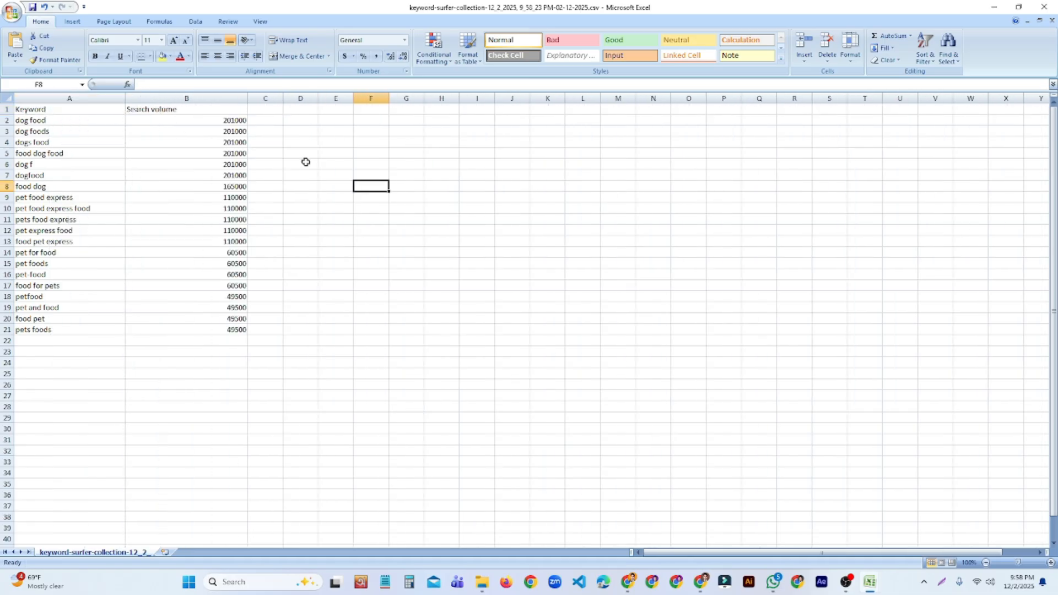
click(323, 199)
Step: Copy keywords A2:A21 from the CSV into the Keyword column of the "pet food focused keyword research" sheet in Google Sheets, starting at A2
drag(55, 331, 55, 120)
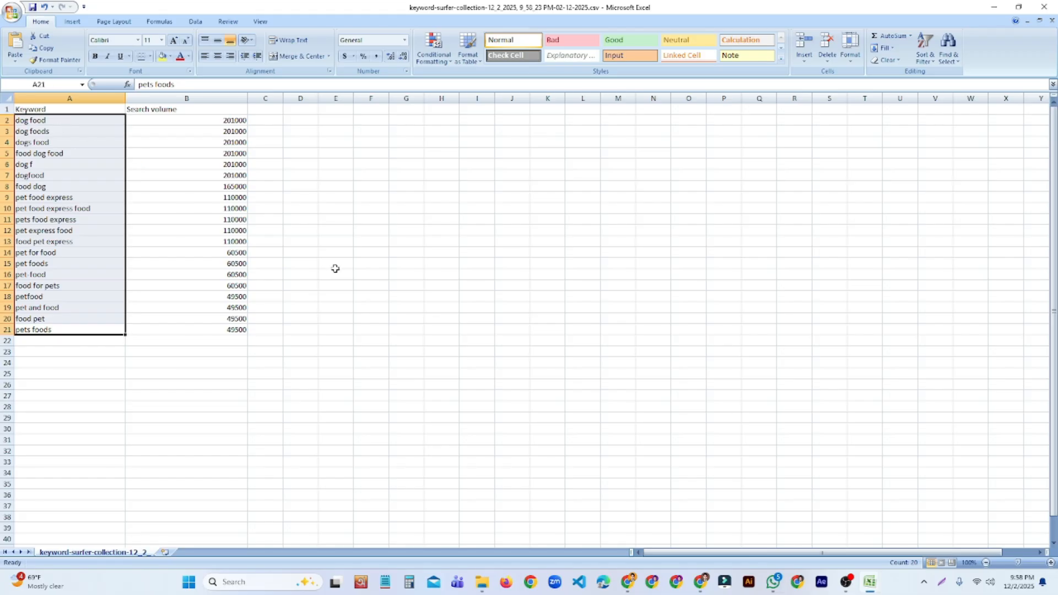
key(ctrl+c)
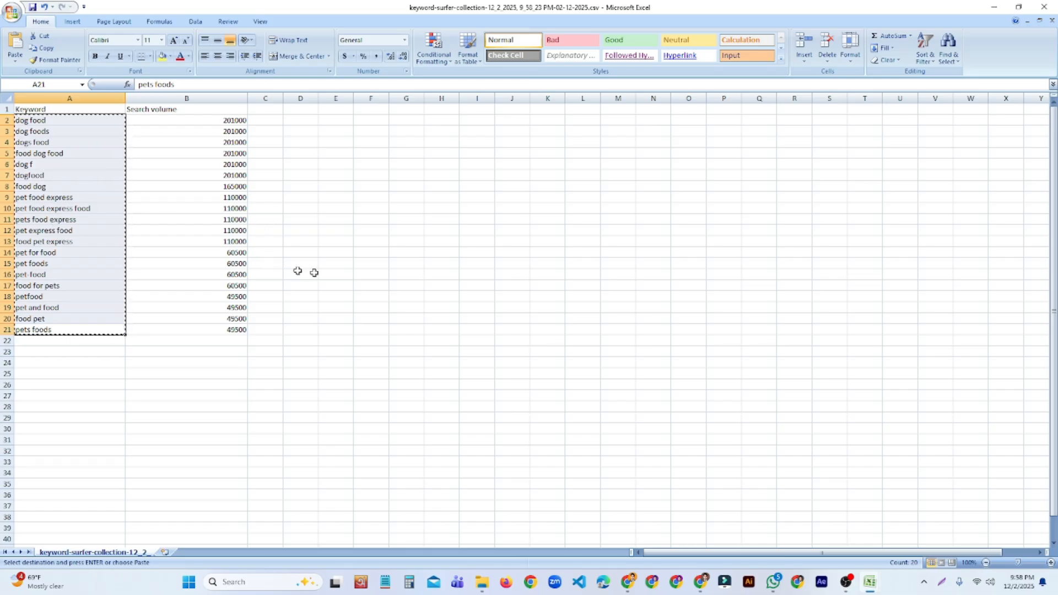
click(708, 587)
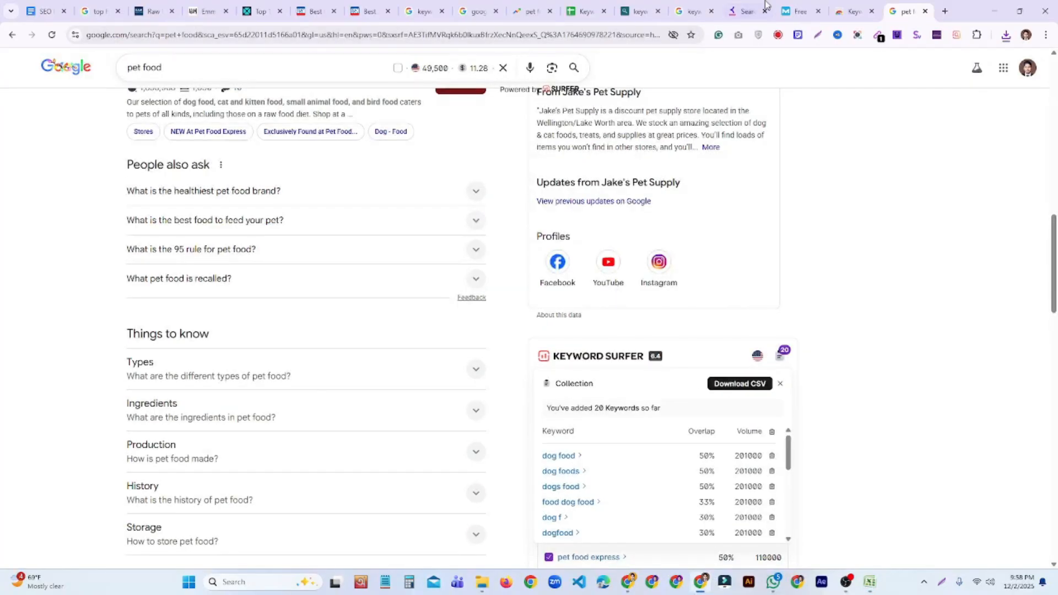
click(583, 12)
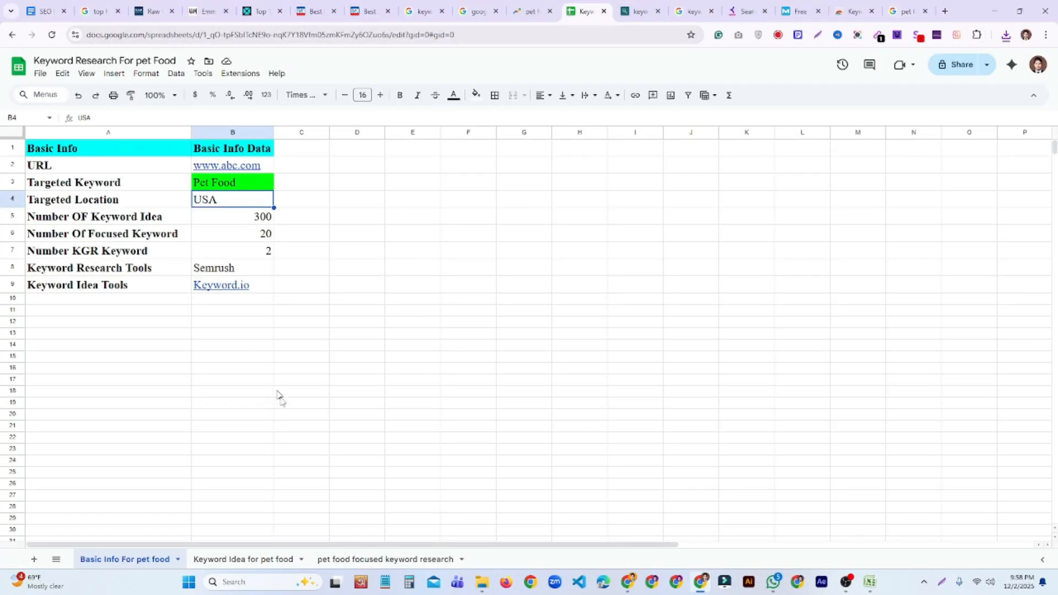
click(386, 560)
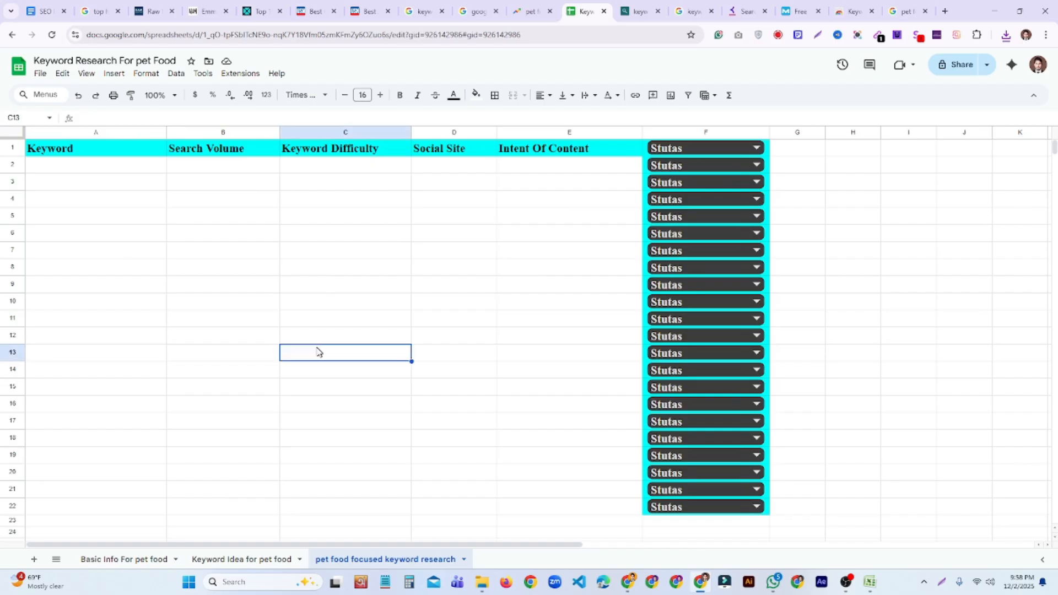
click(126, 167)
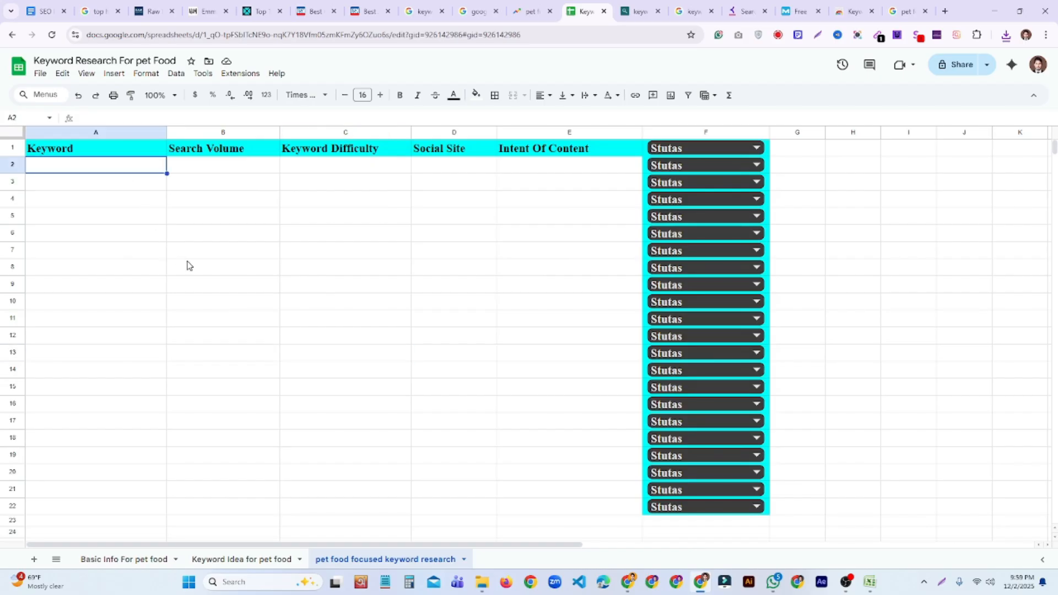
key(ctrl+v)
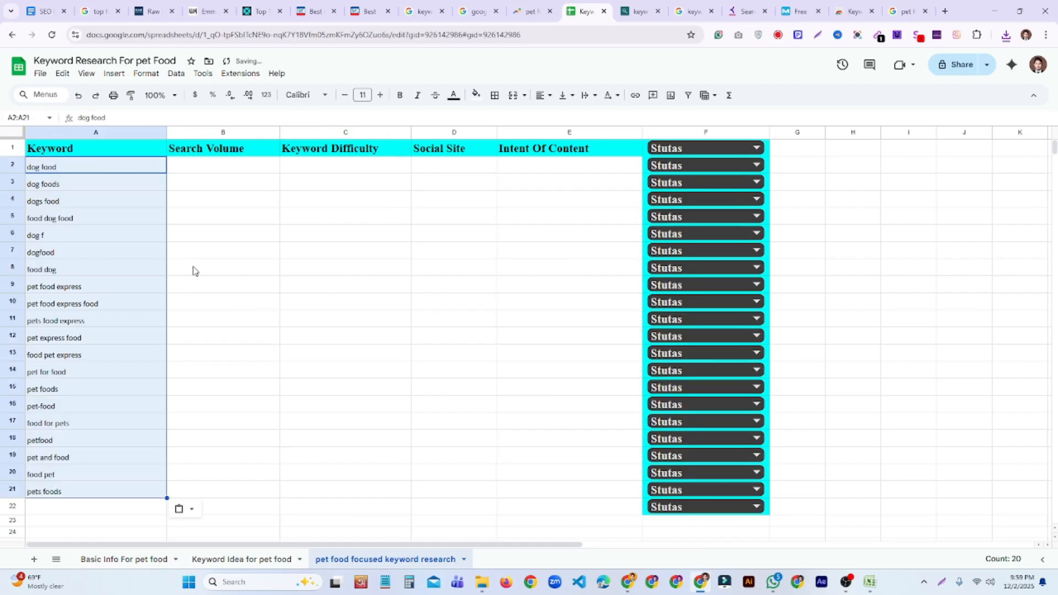
Step: Format the pasted keywords in A2:A21 as Times New Roman, size 16
right_click(193, 270)
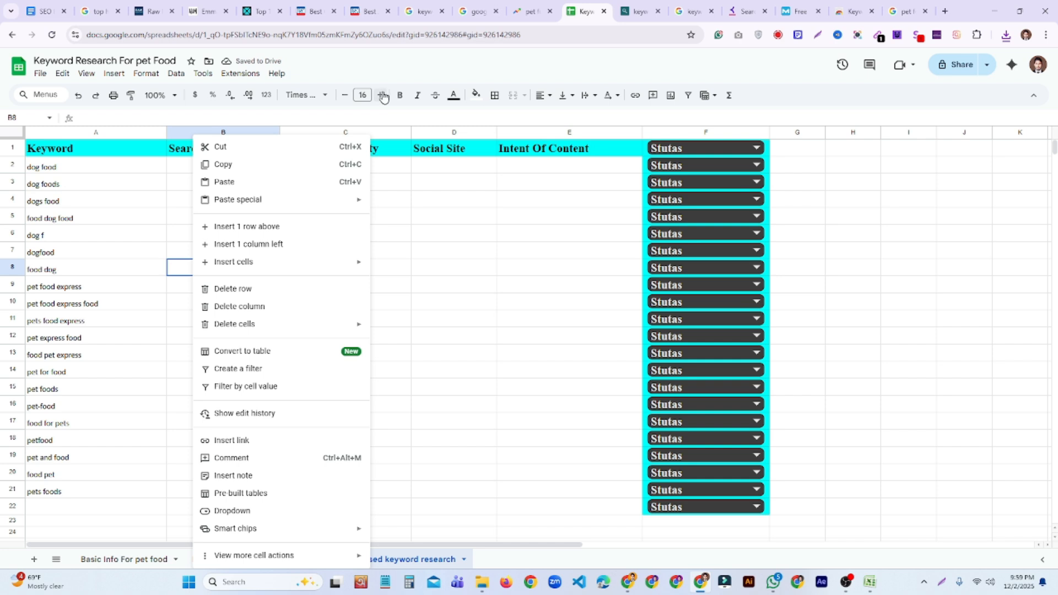
click(114, 182)
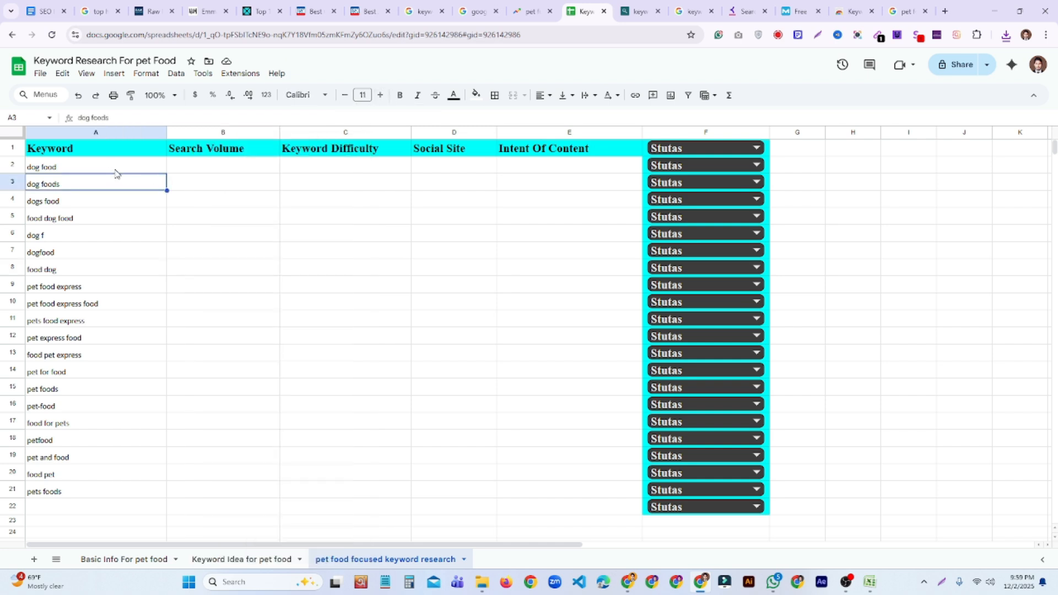
drag(118, 168, 90, 495)
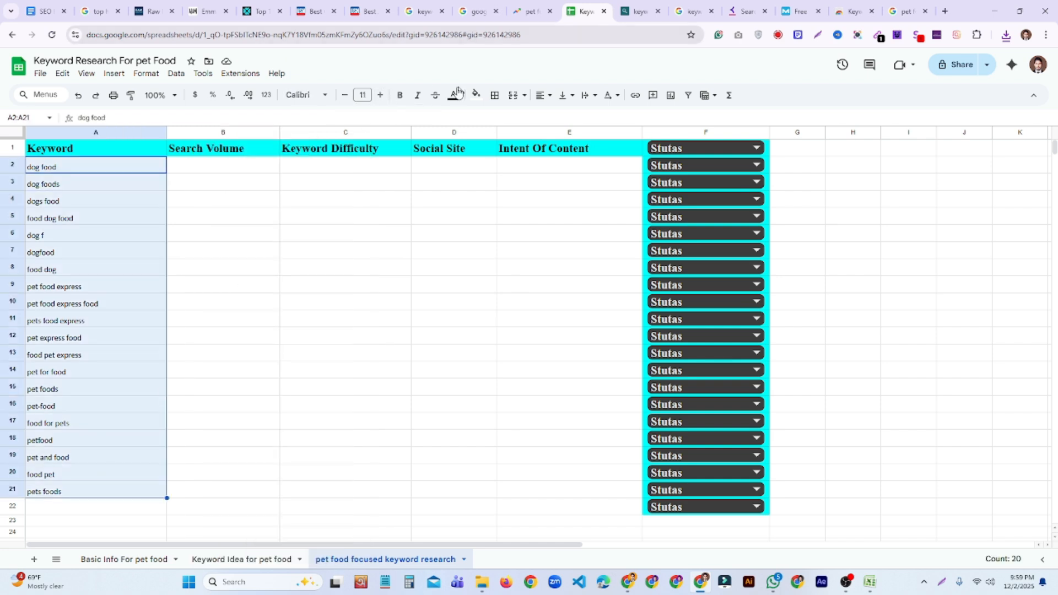
click(303, 107)
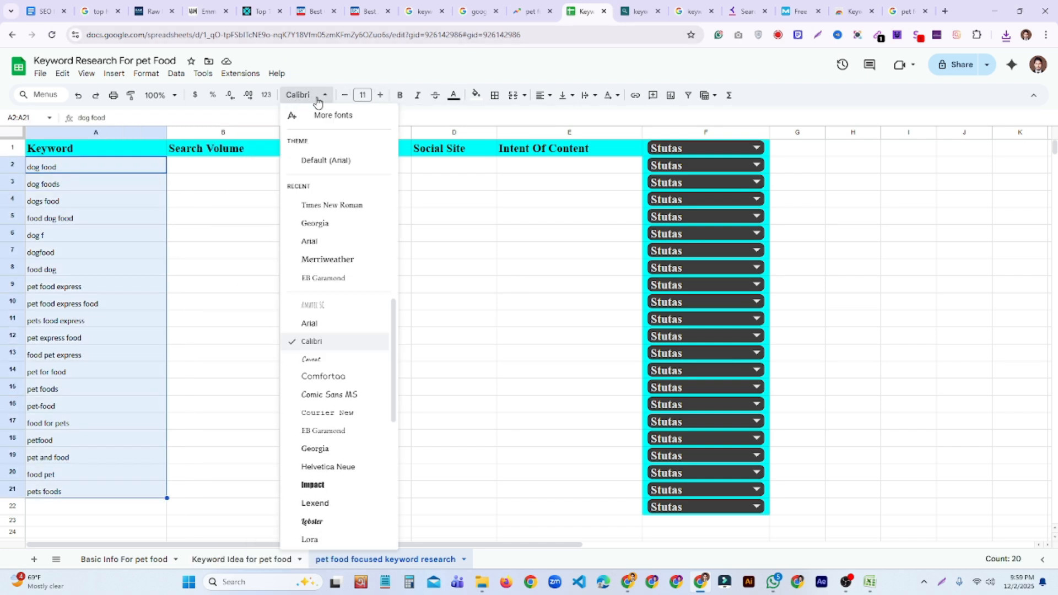
click(352, 205)
click(380, 95)
click(380, 95)
click(380, 95)
click(381, 95)
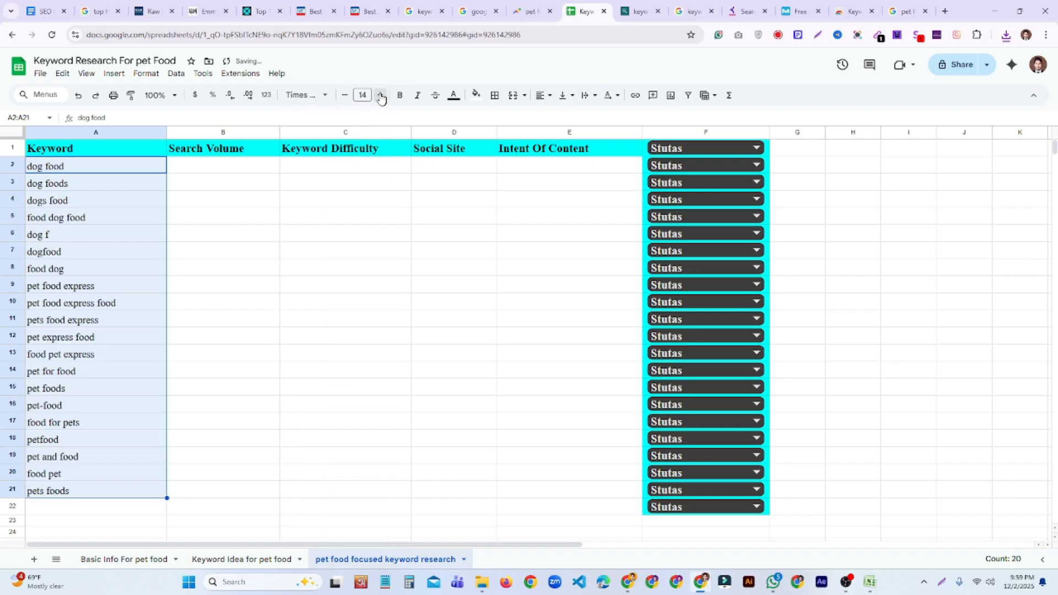
click(380, 95)
click(380, 95)
click(344, 94)
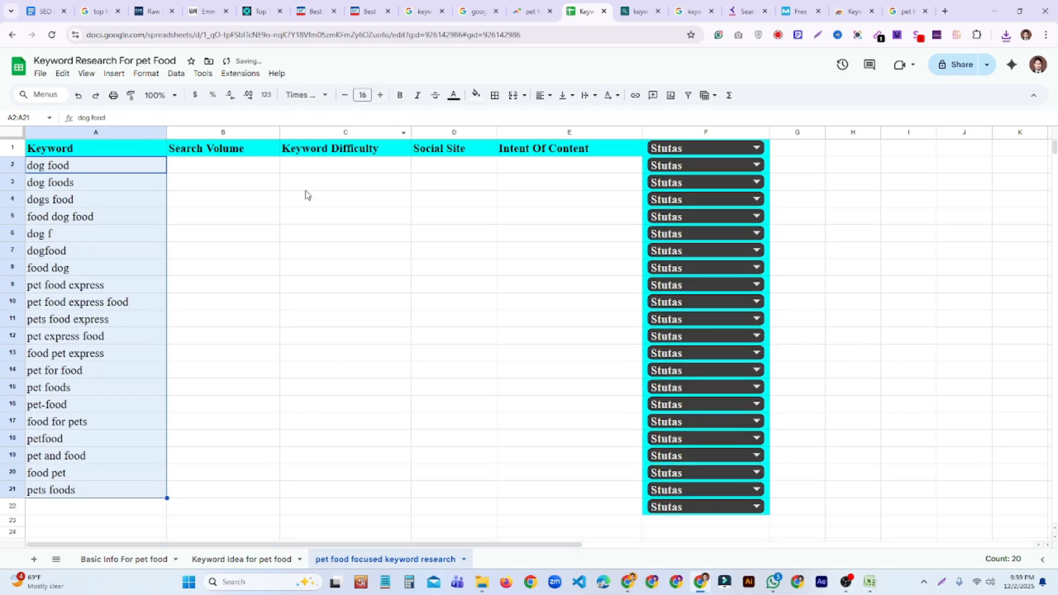
click(246, 257)
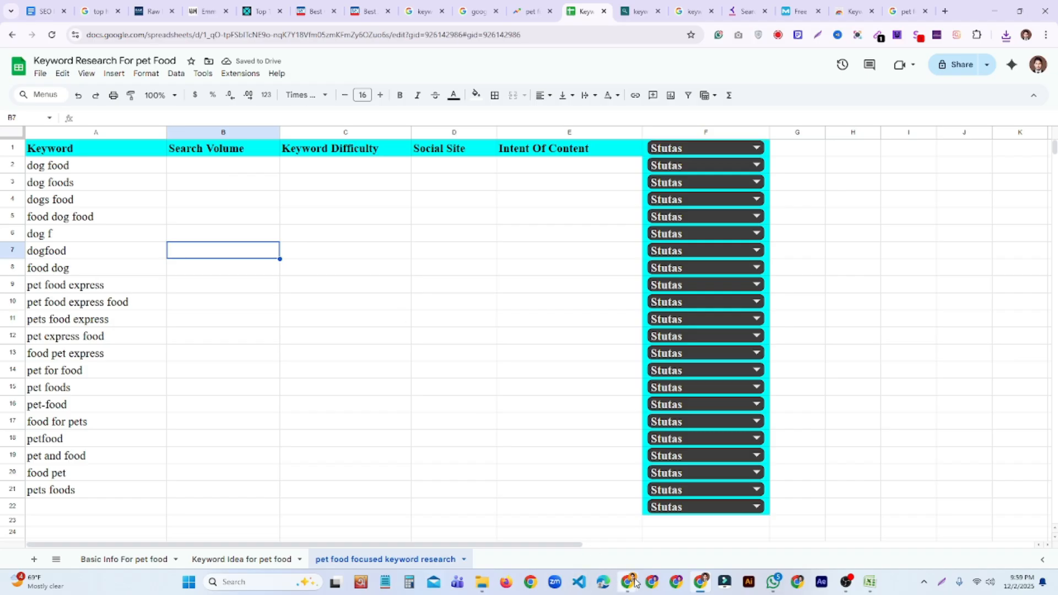
Step: Copy search volumes B2:B21 from the Keyword Surfer CSV in Excel into B2:B21 of the focused keyword sheet in Google Sheets
mouse_move(869, 581)
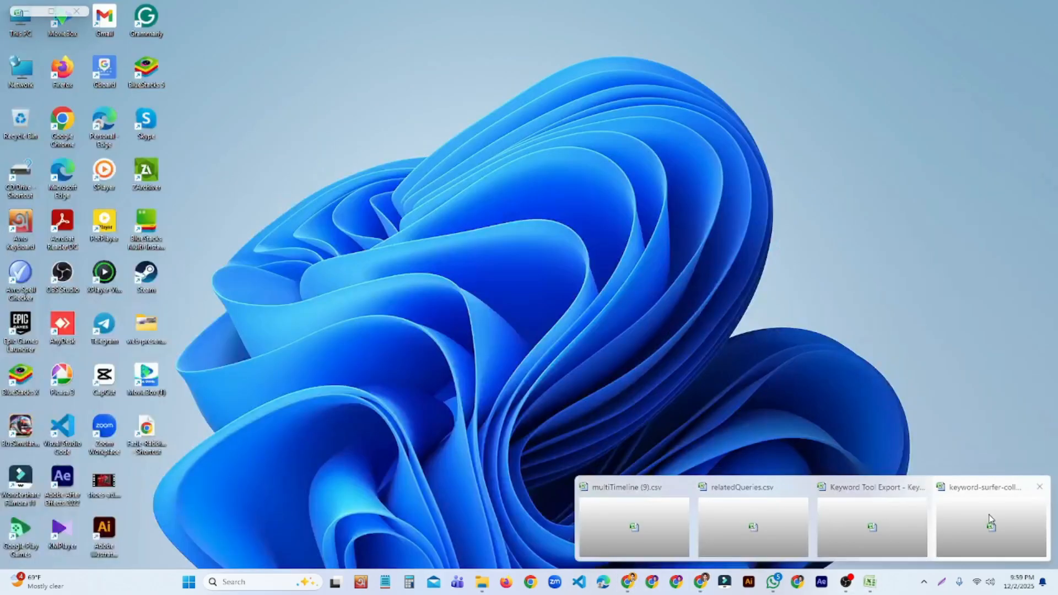
click(987, 520)
drag(242, 121, 242, 329)
key(ctrl+c)
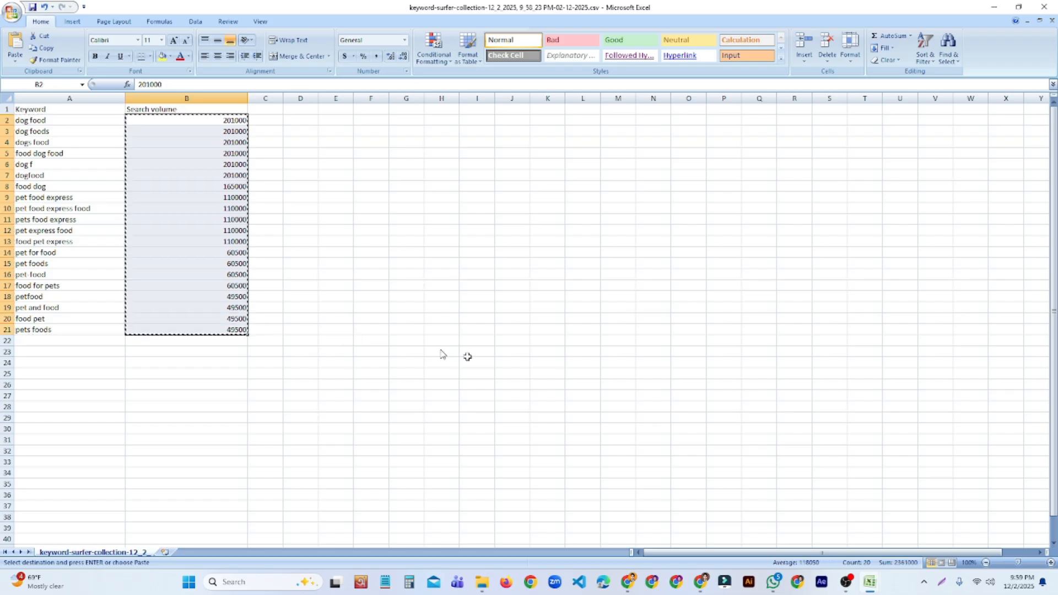
mouse_move(700, 583)
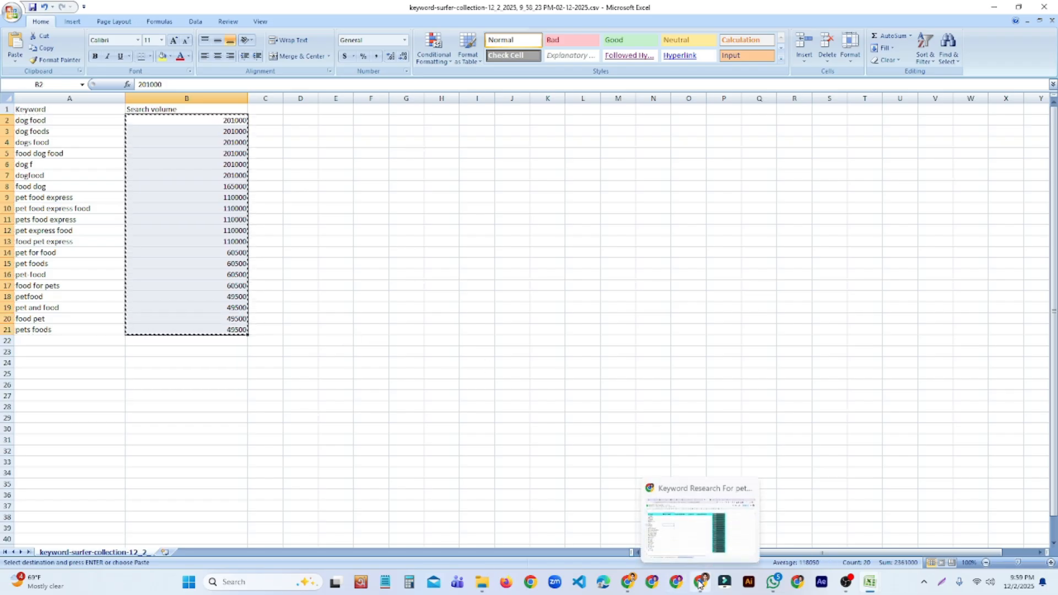
click(666, 529)
click(219, 183)
drag(221, 165, 251, 489)
key(ctrl+v)
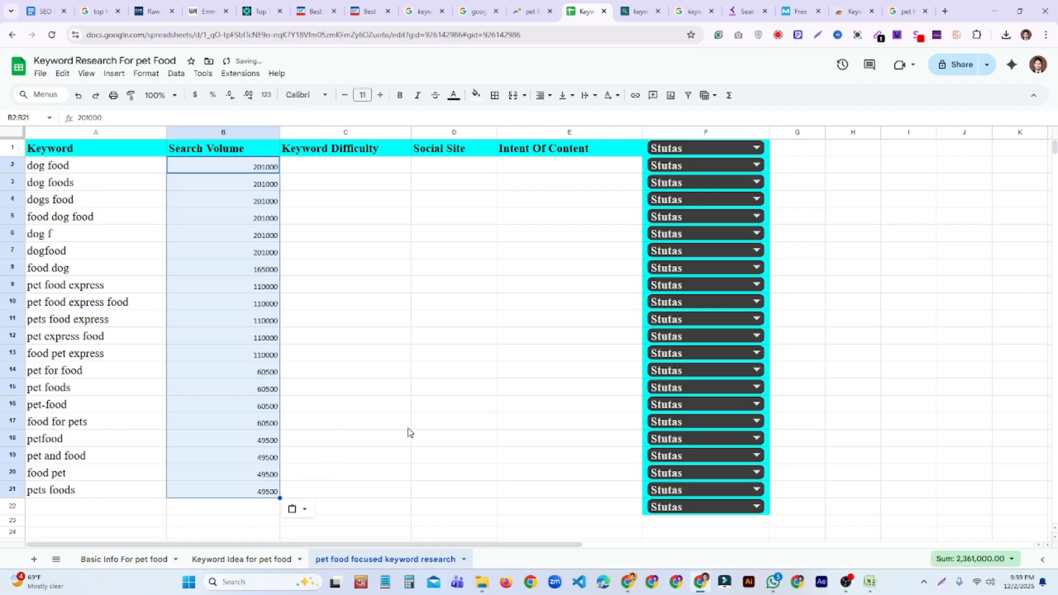
Step: Format the search volumes in B2:B21 as Times New Roman, size 16
click(327, 96)
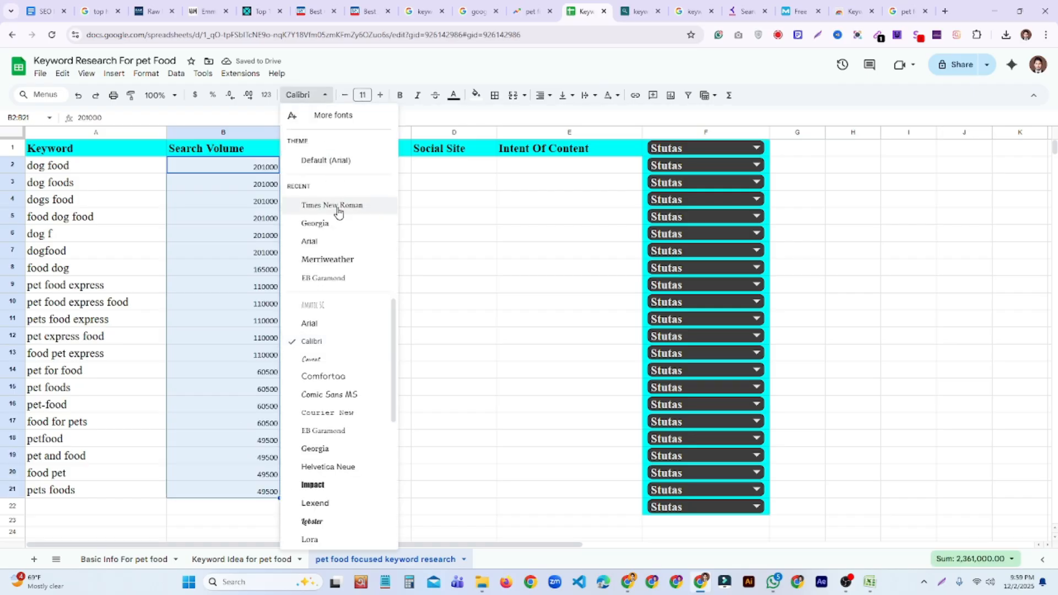
click(368, 208)
click(381, 95)
click(380, 95)
click(380, 95)
click(380, 95)
click(380, 96)
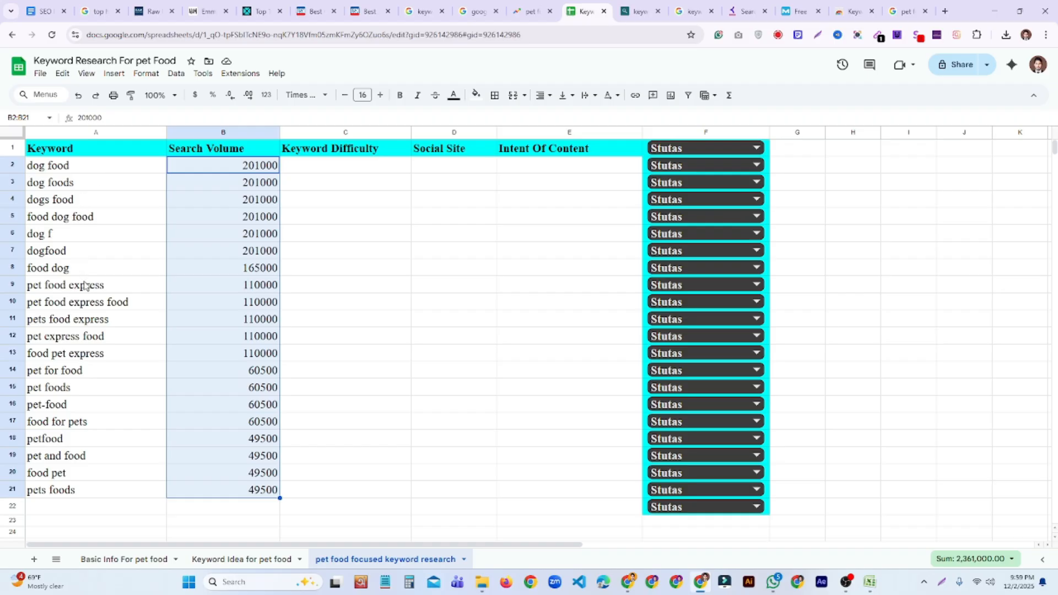
Step: Clear the keywords "pet food express", "pet food express food", "pets food express" and "food pet express" from the Keyword column
click(120, 301)
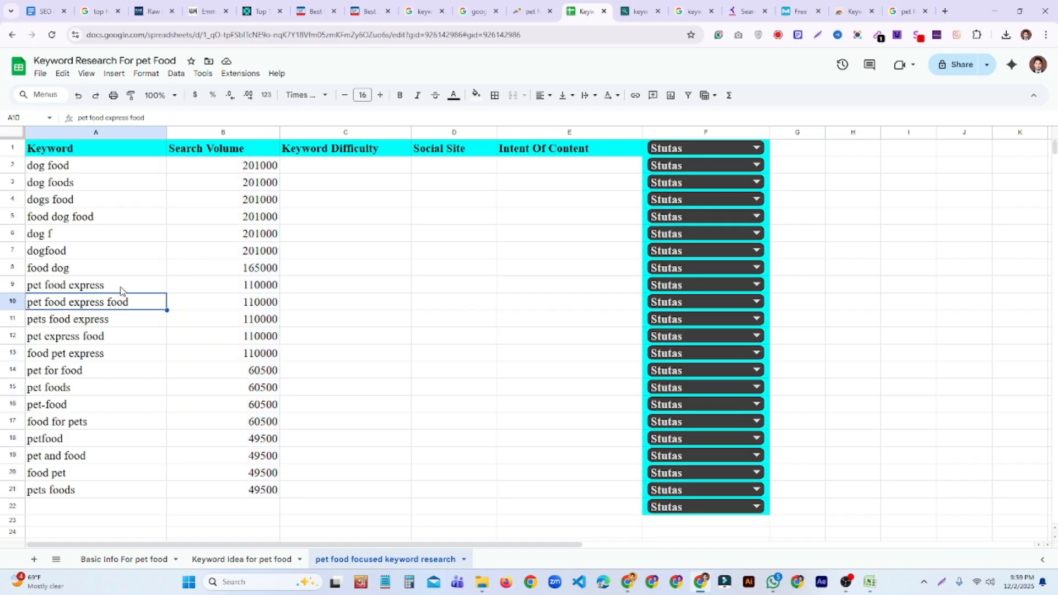
click(86, 285)
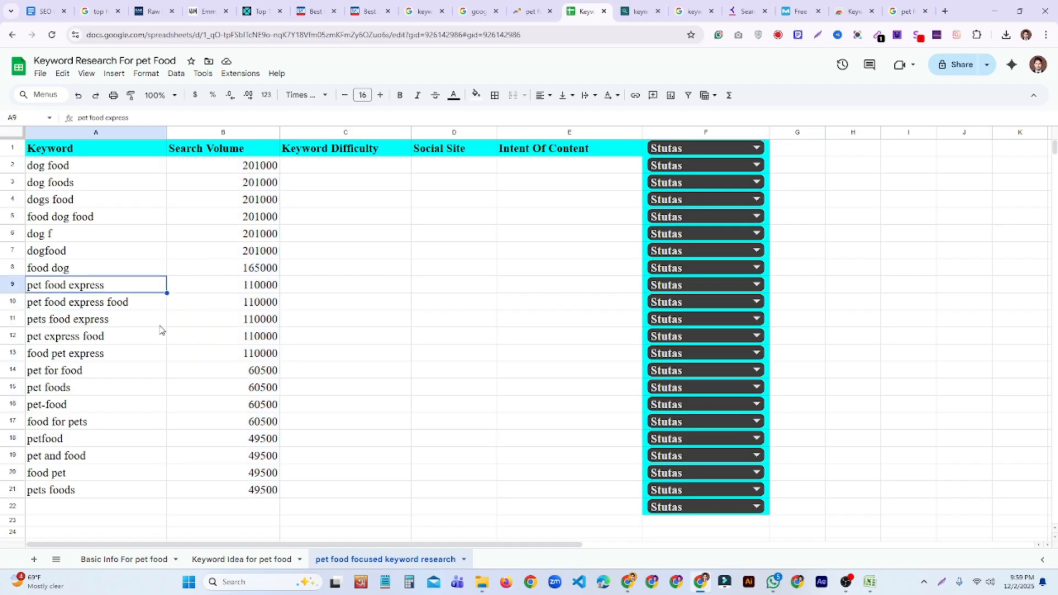
key(Delete)
click(132, 307)
key(Delete)
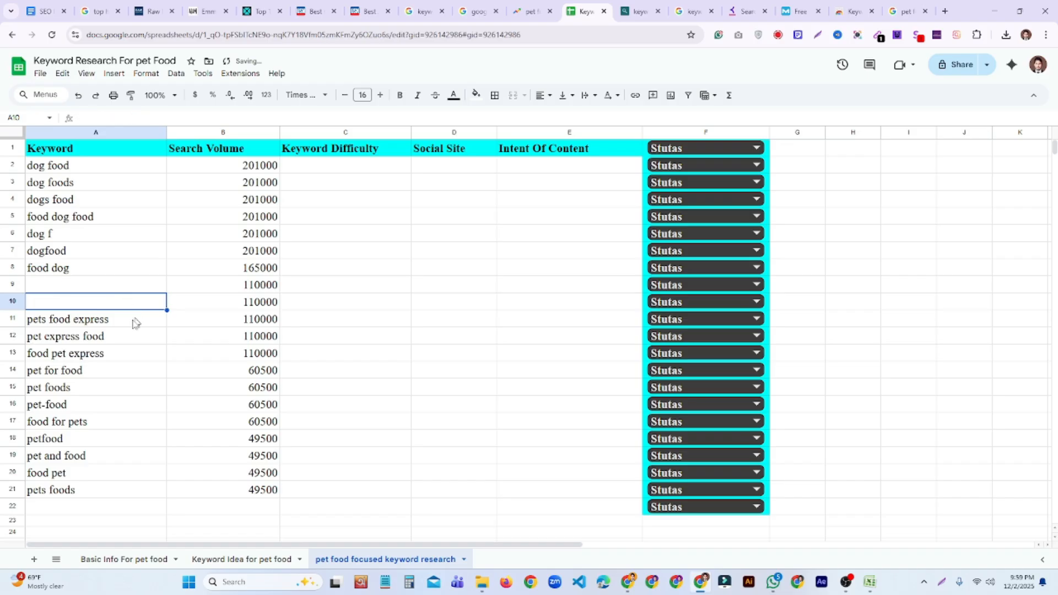
click(126, 320)
key(Delete)
click(120, 359)
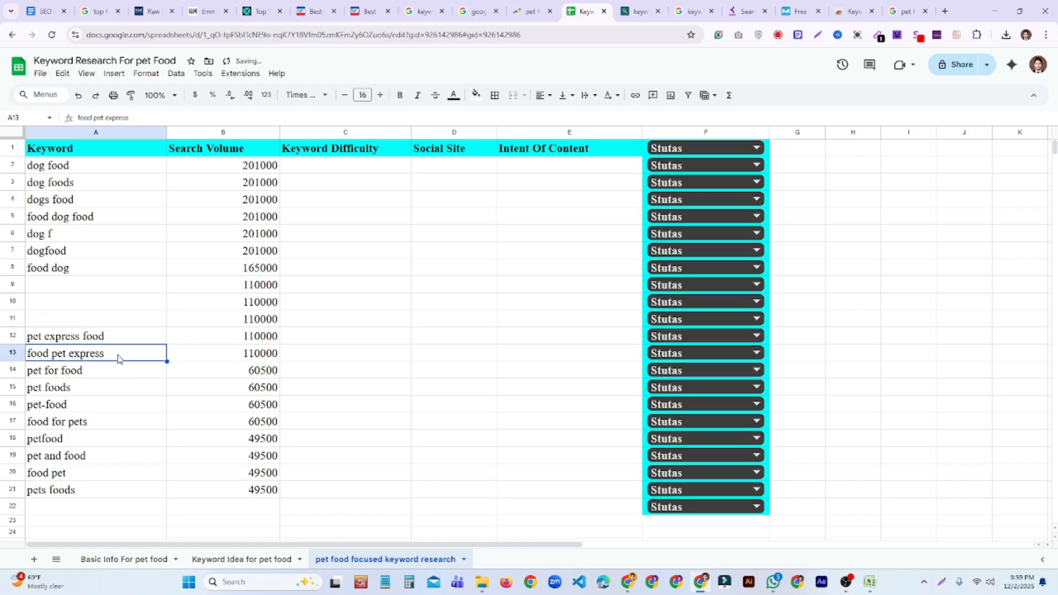
key(Delete)
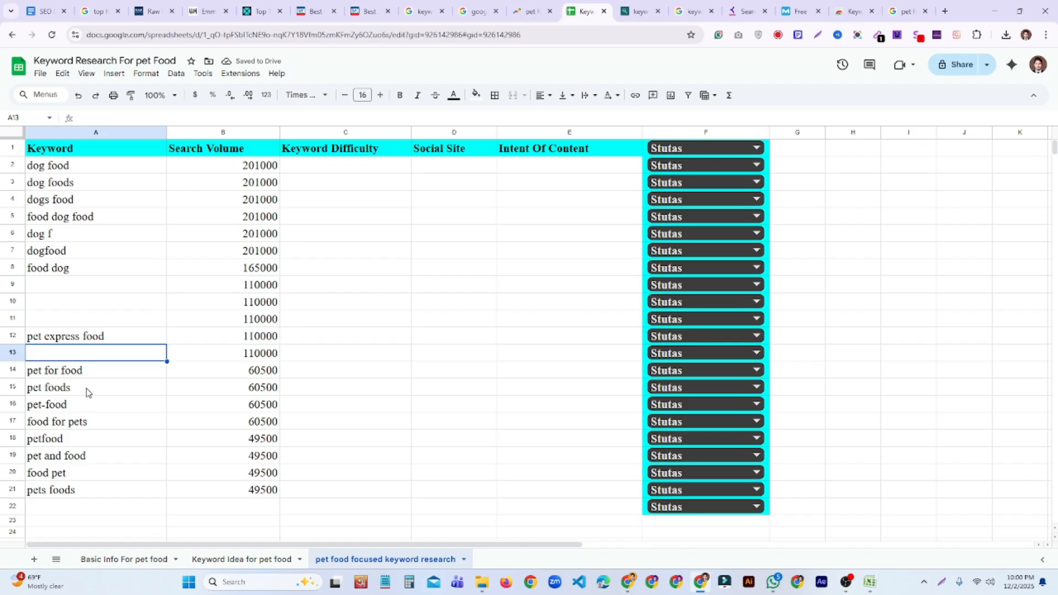
click(92, 394)
click(96, 426)
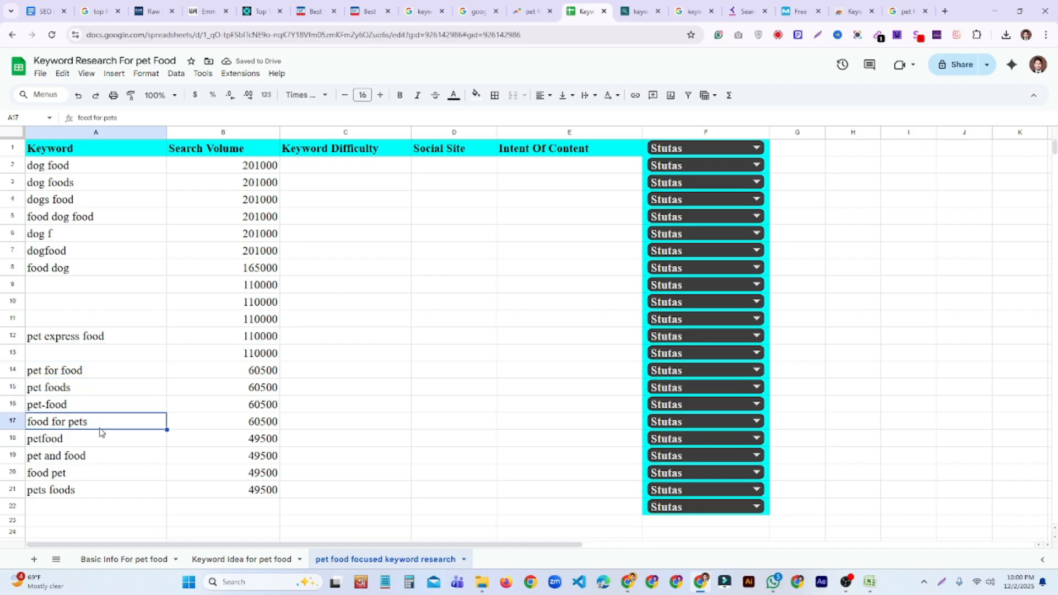
key(Down)
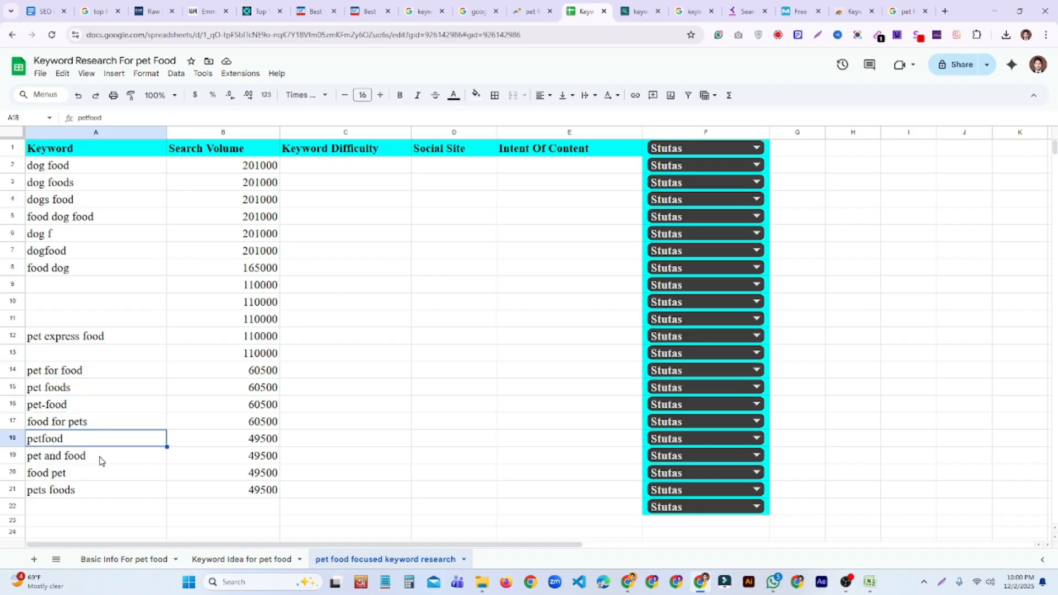
key(Down)
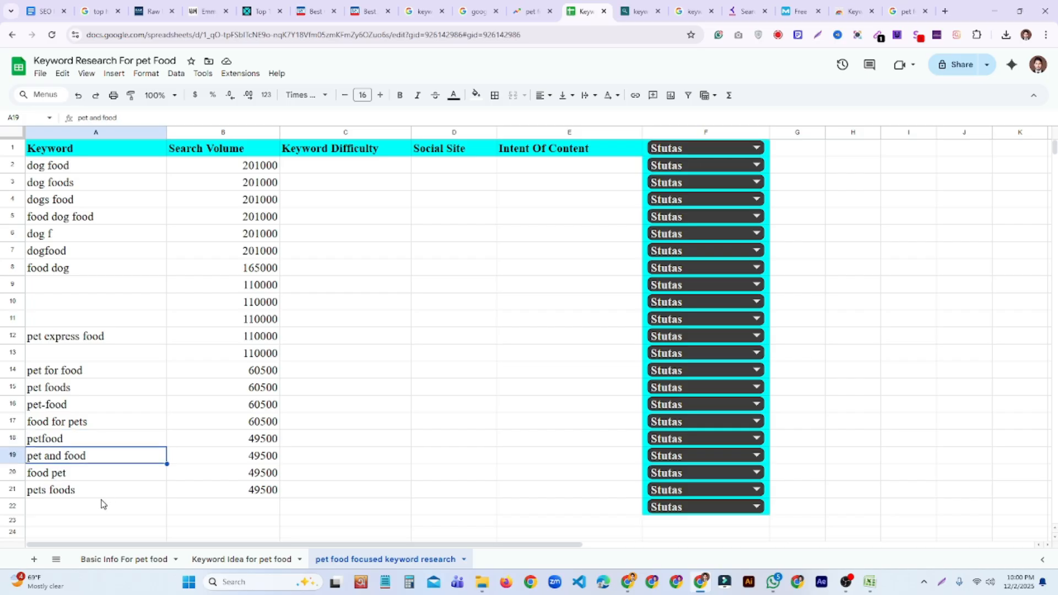
Step: Review the remaining keywords, the search volumes in B2:B21 and the empty Keyword Difficulty column of the focused keyword sheet
click(95, 496)
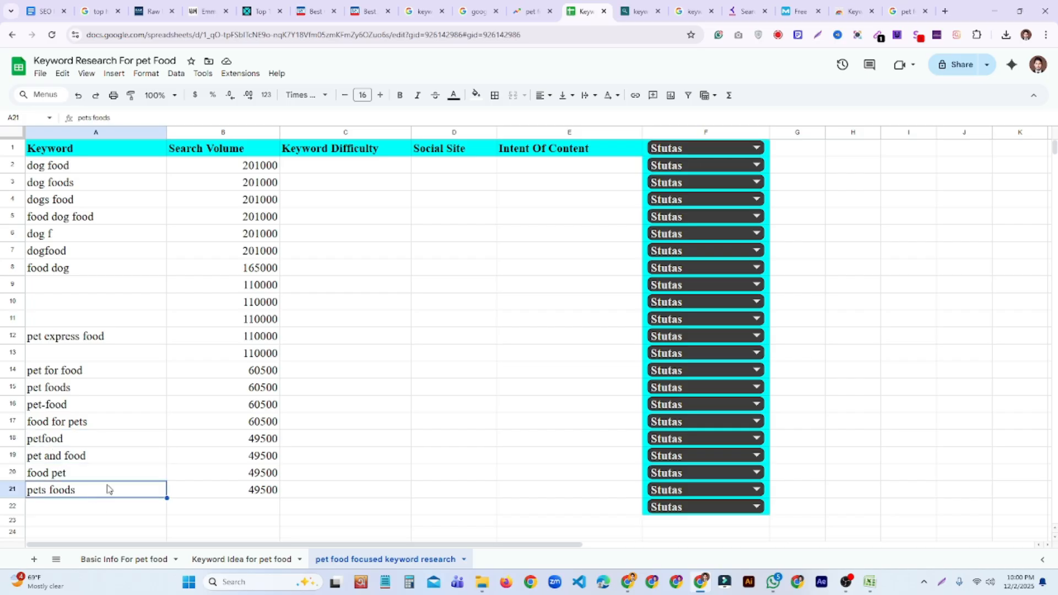
click(274, 496)
drag(273, 321, 270, 165)
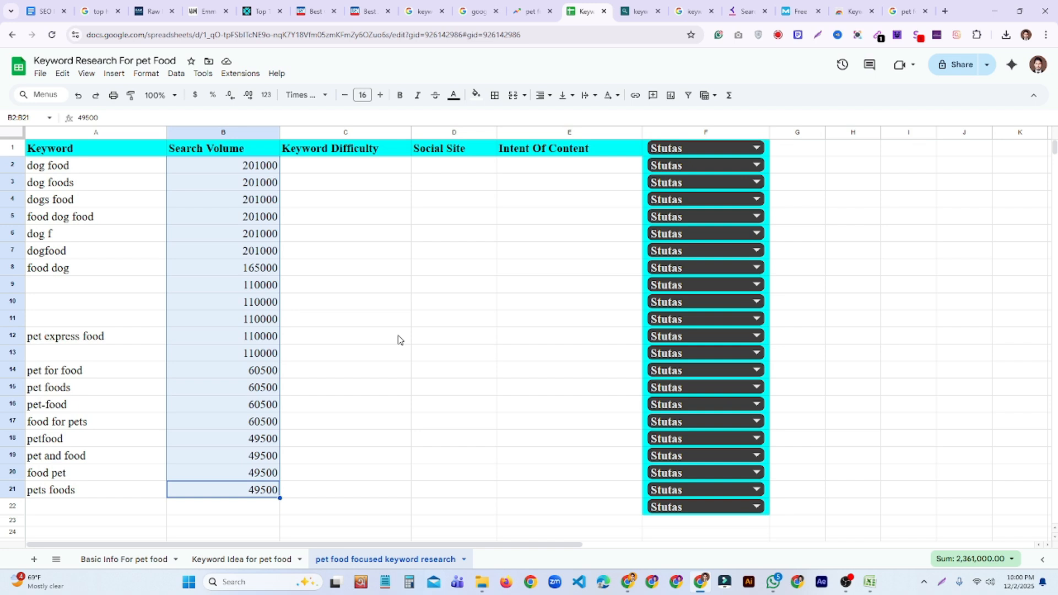
scroll(416, 334, down, 3)
scroll(426, 342, up, 3)
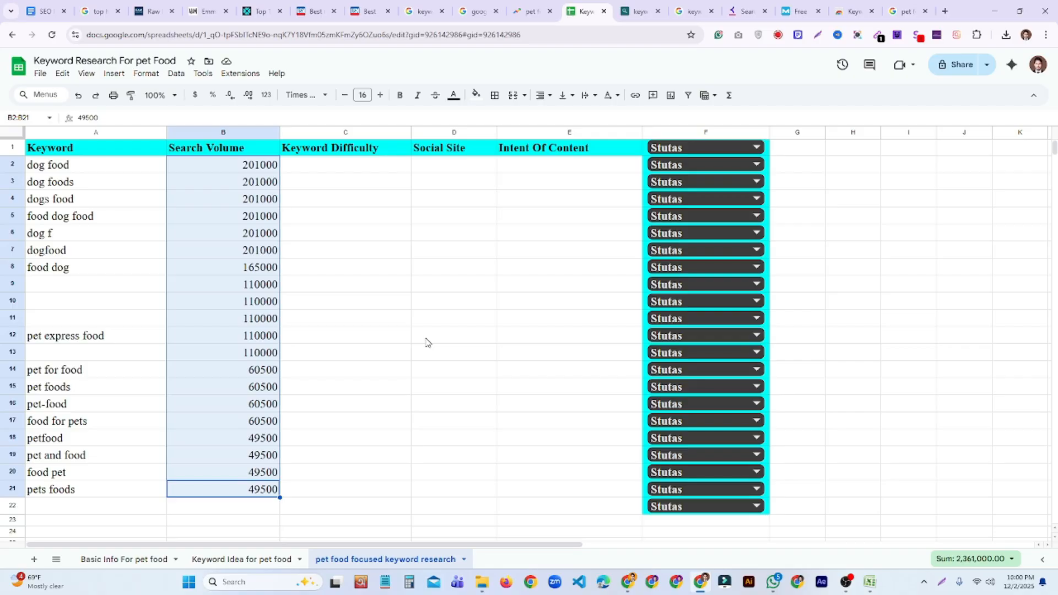
click(381, 182)
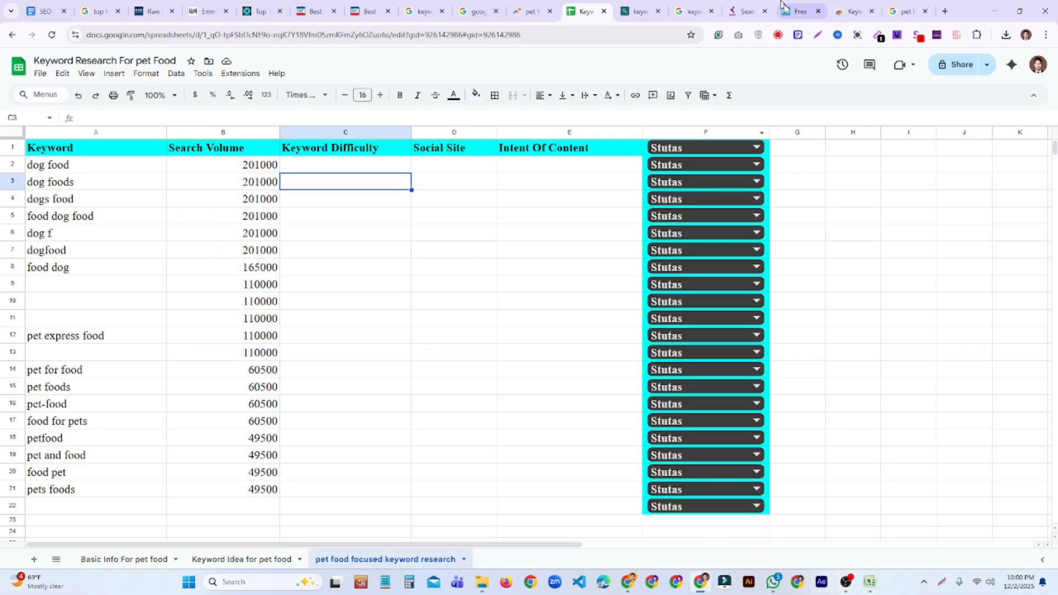
Step: Examine the overlap and volume figures of the Keyword Surfer ideas on the Google results page for "pet food"
click(905, 11)
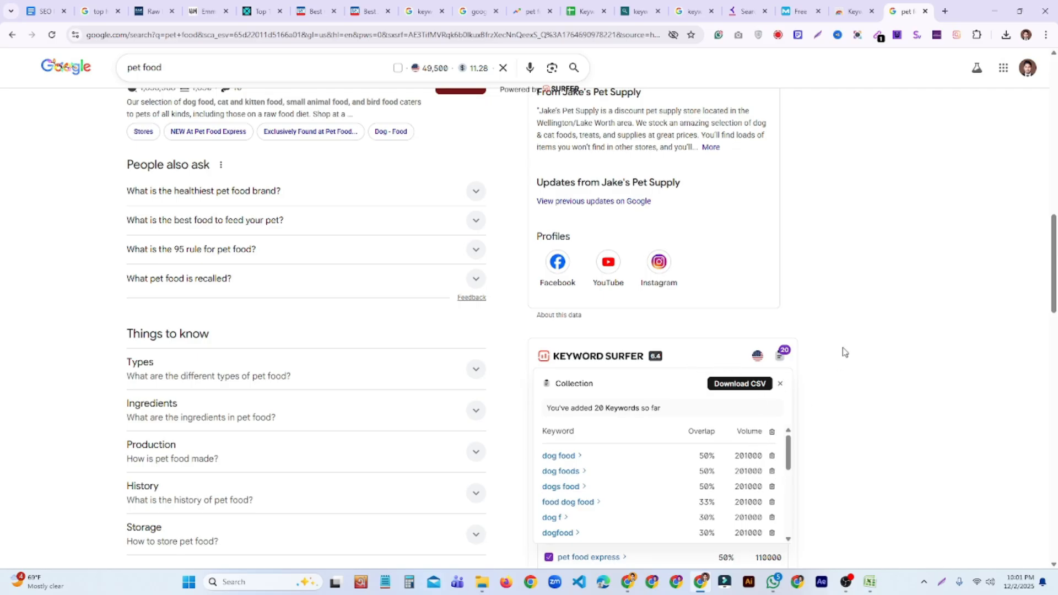
scroll(862, 349, down, 20)
scroll(883, 366, up, 20)
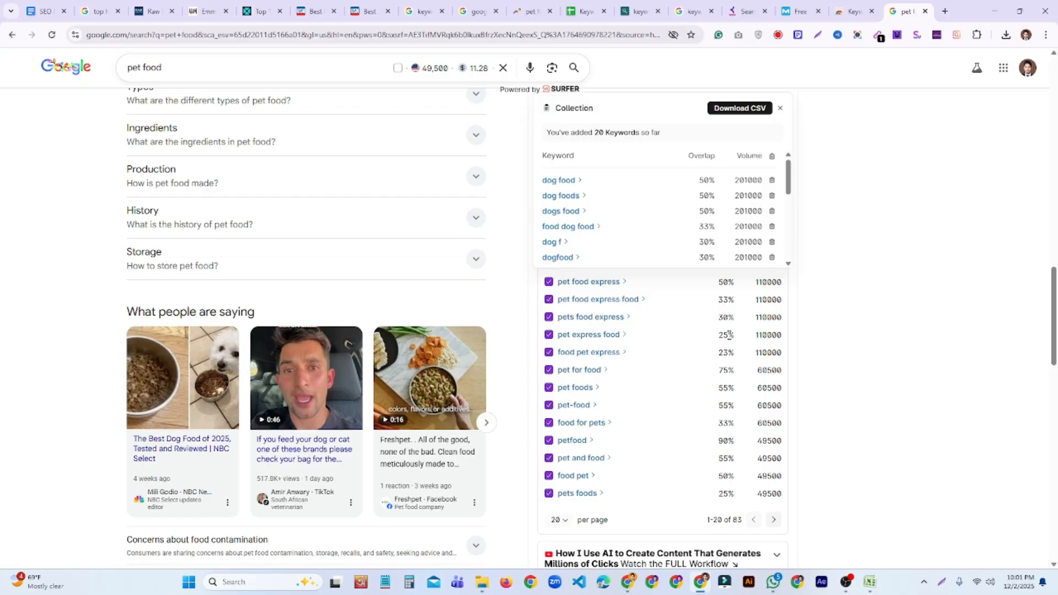
drag(715, 281, 765, 360)
scroll(831, 293, up, 3)
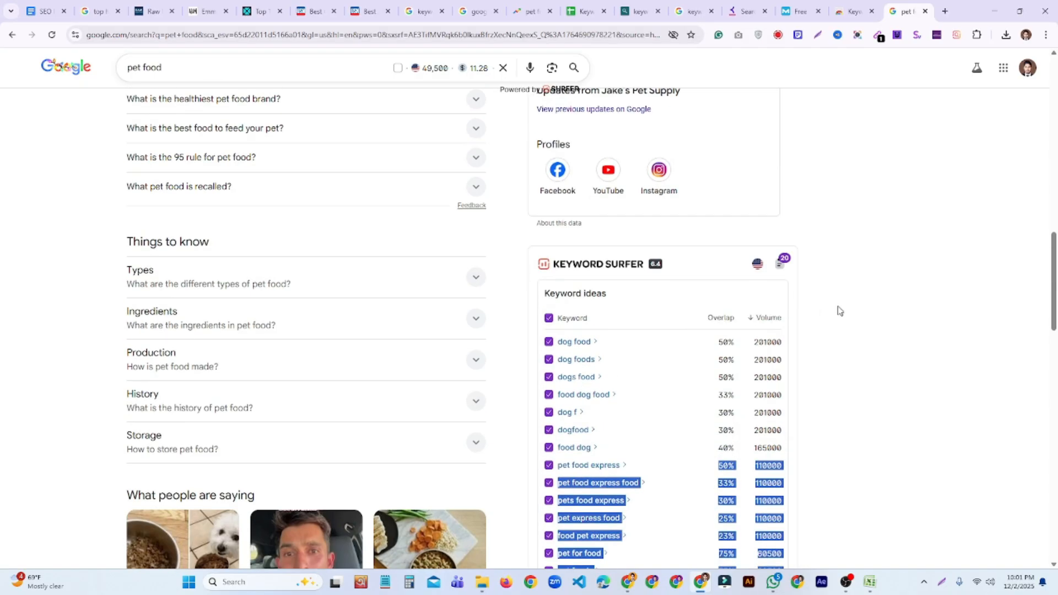
drag(717, 342, 735, 500)
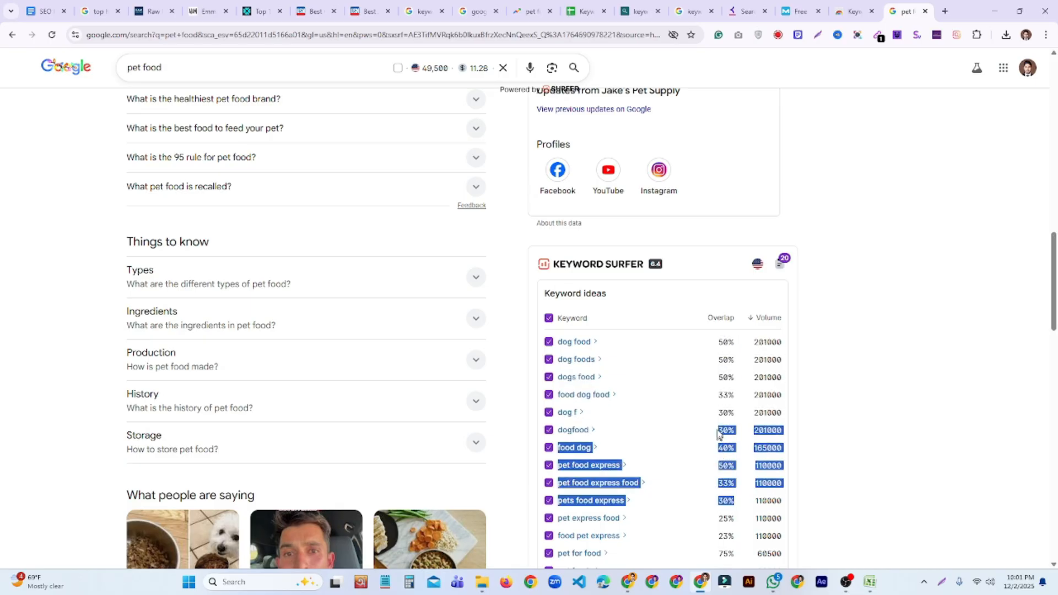
scroll(818, 388, down, 3)
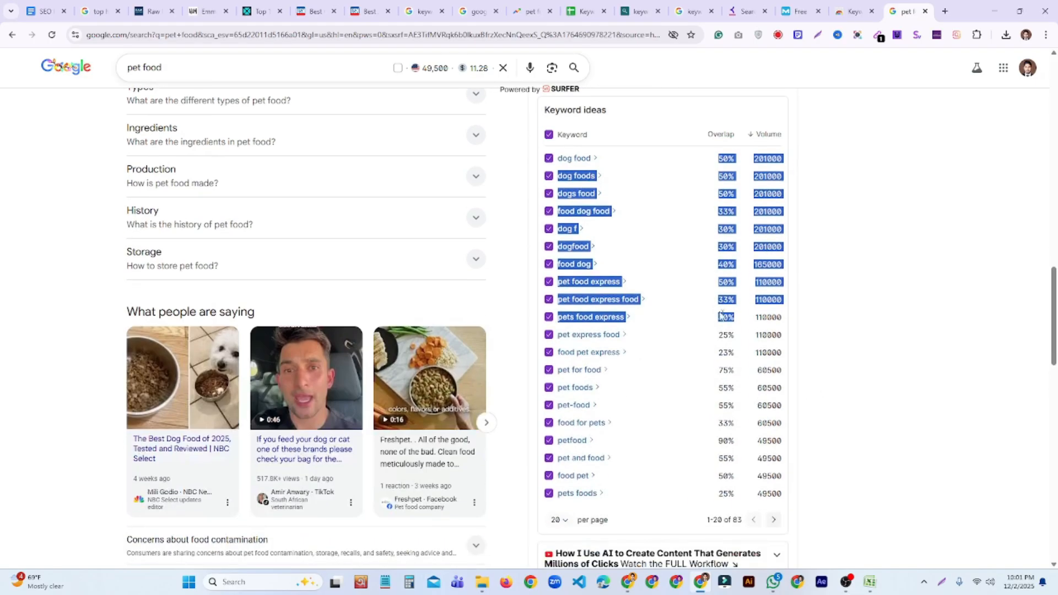
drag(718, 335, 749, 482)
scroll(740, 333, up, 2)
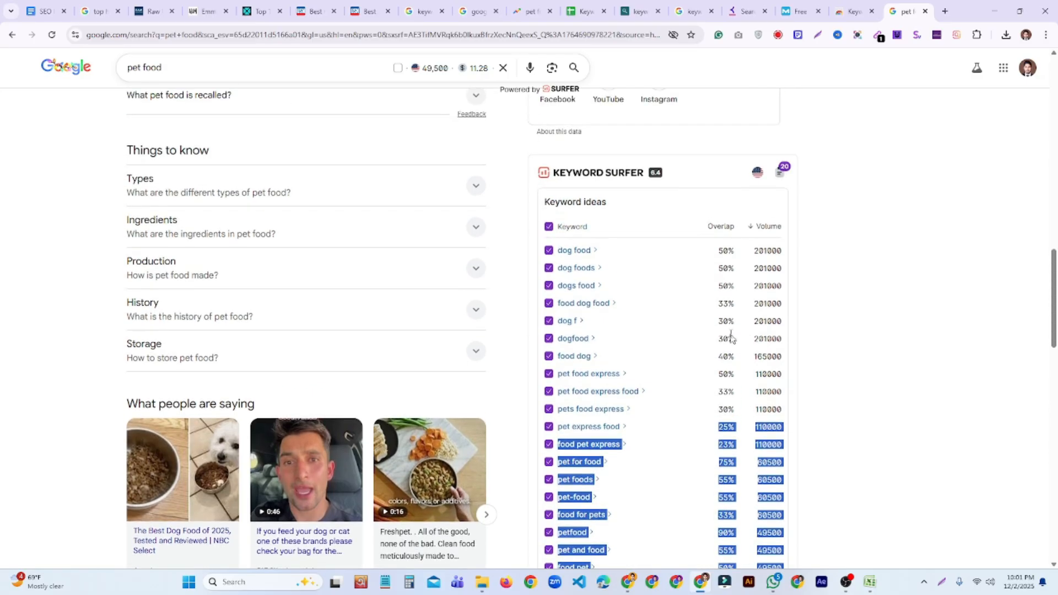
scroll(821, 293, up, 3)
scroll(831, 292, up, 8)
scroll(833, 294, up, 6)
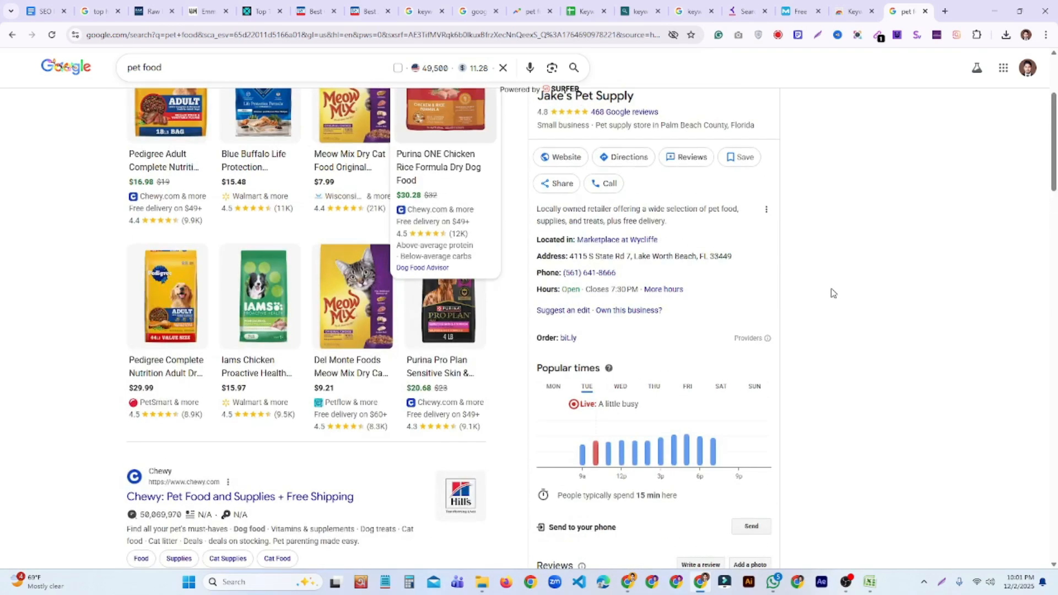
Step: Search Google for "ahrefs keyword research" in a new browser tab
click(945, 14)
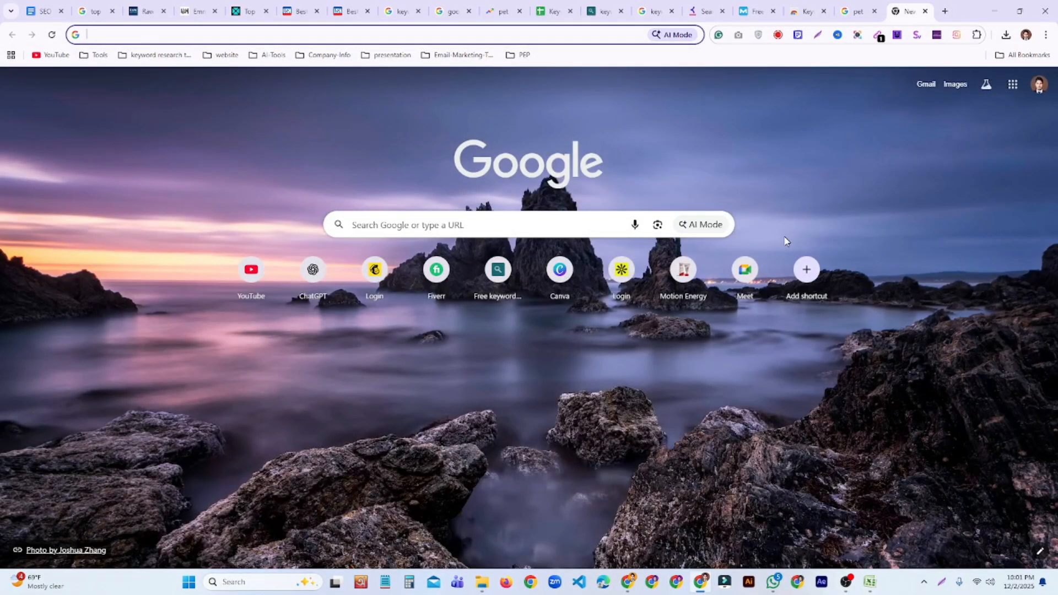
text(ahre)
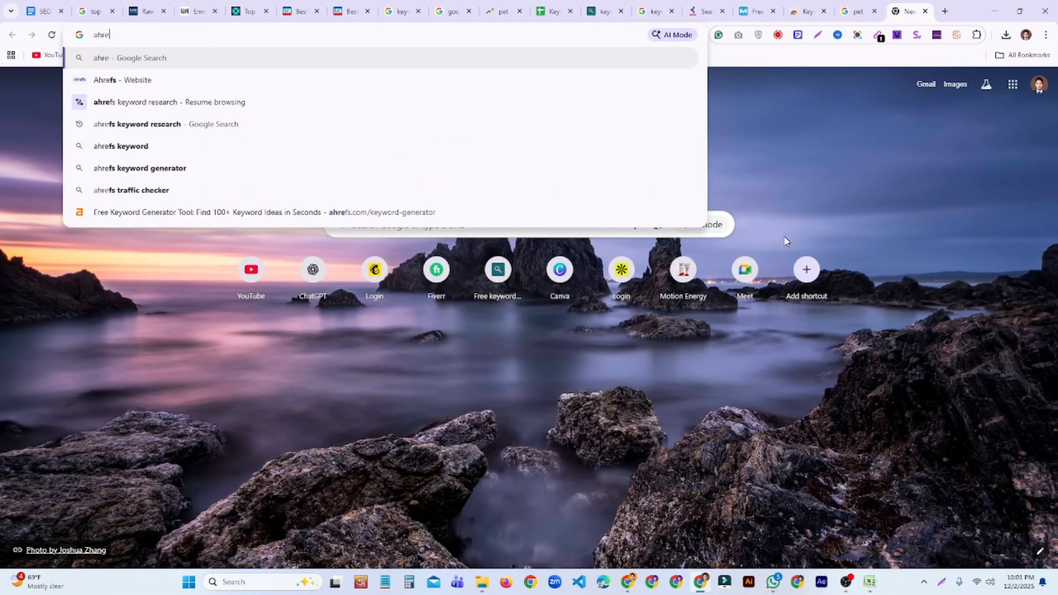
click(292, 126)
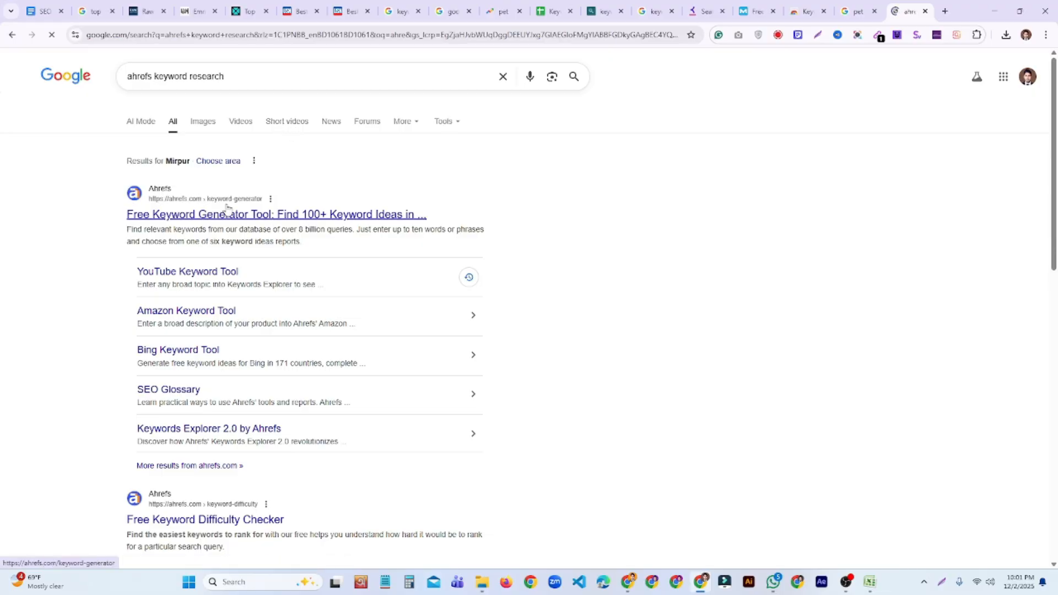
Step: Open the Ahrefs Free Keyword Generator page from the Google search results
click(288, 215)
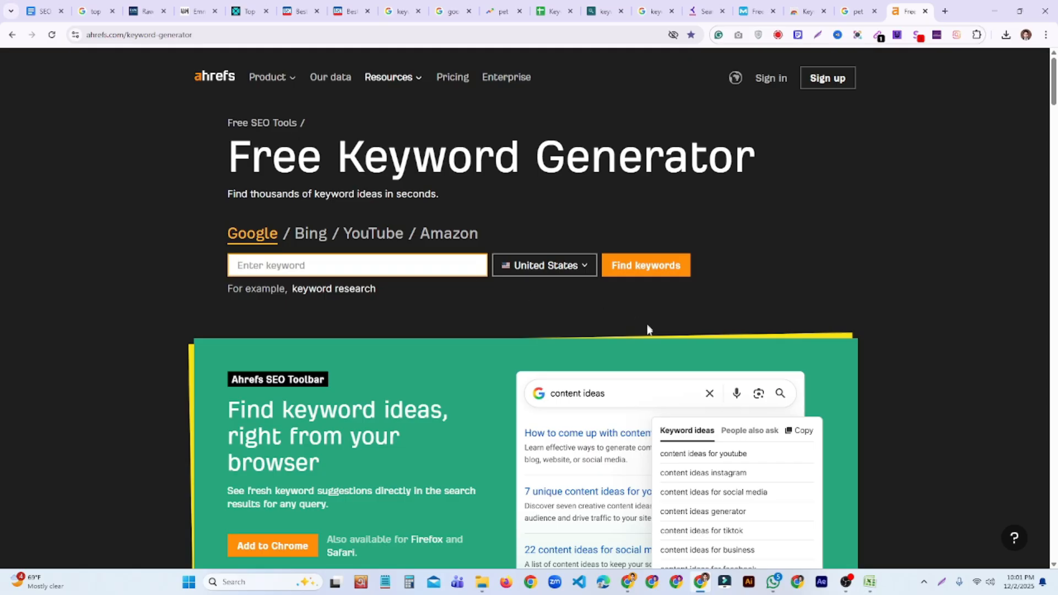
Step: Restart the screen recording in OBS and return to the Ahrefs keyword generator page in Chrome
mouse_move(851, 588)
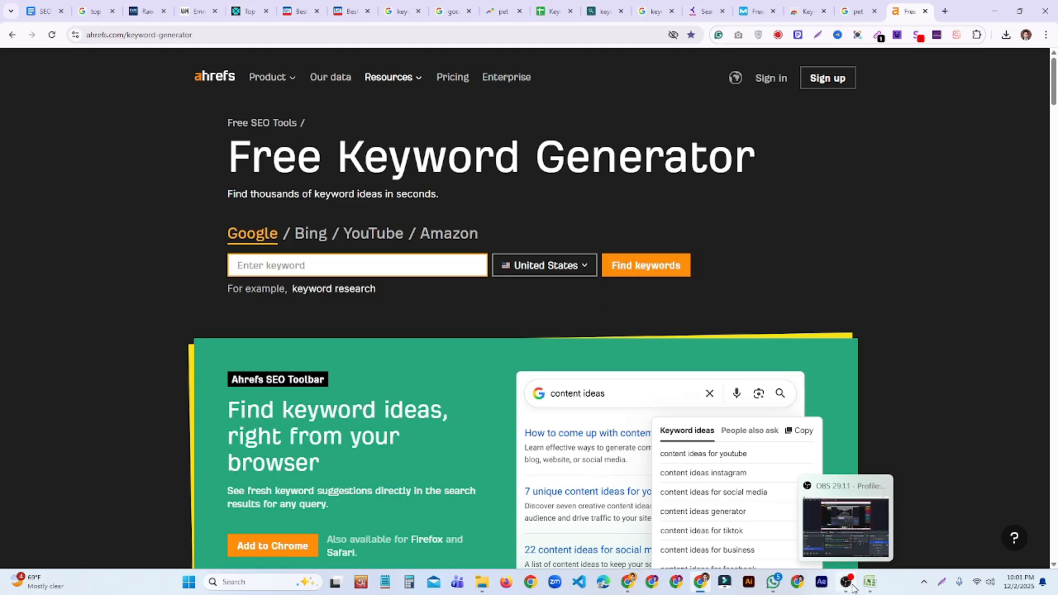
click(851, 587)
click(752, 411)
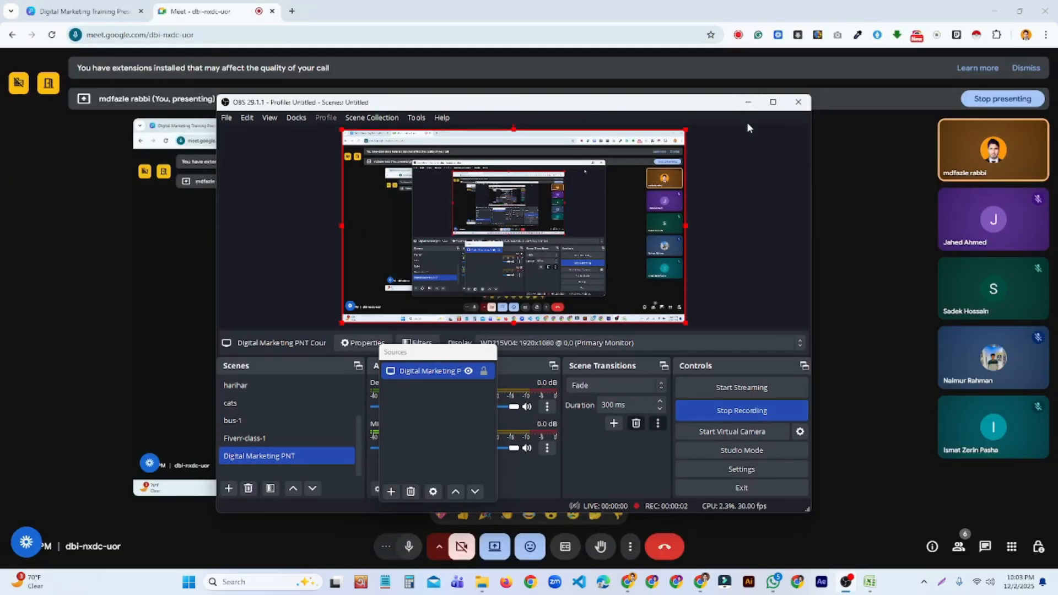
click(748, 102)
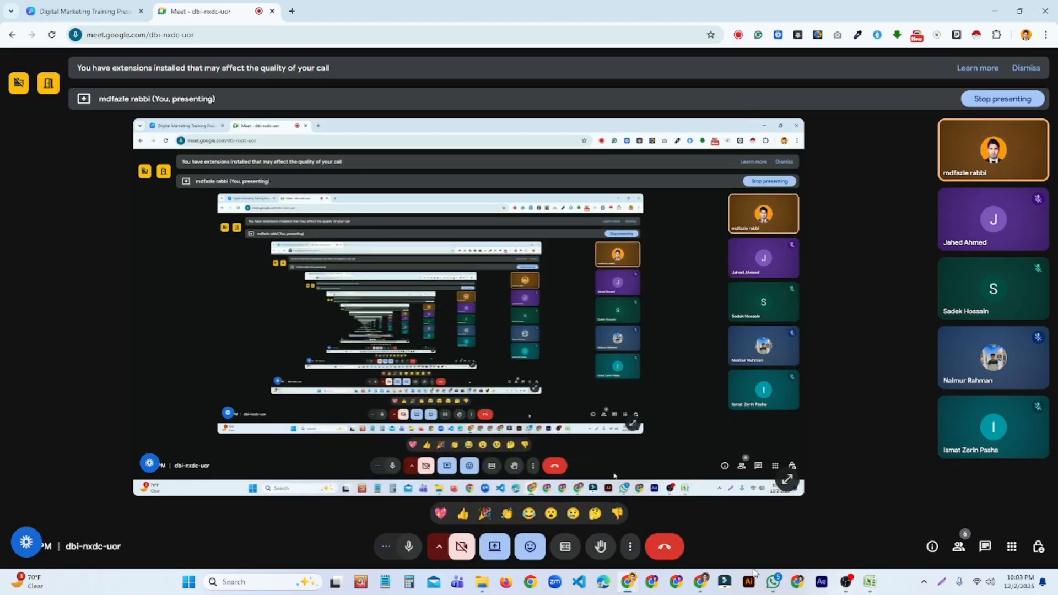
click(708, 584)
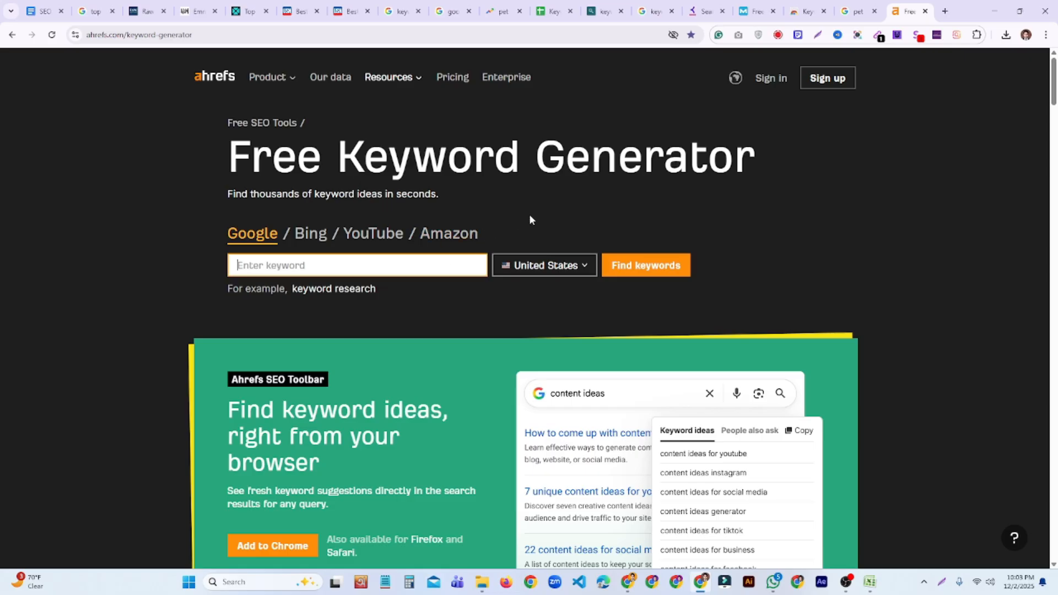
Step: Generate Google keyword ideas for "pet food" in the United States
text(pet food)
click(573, 273)
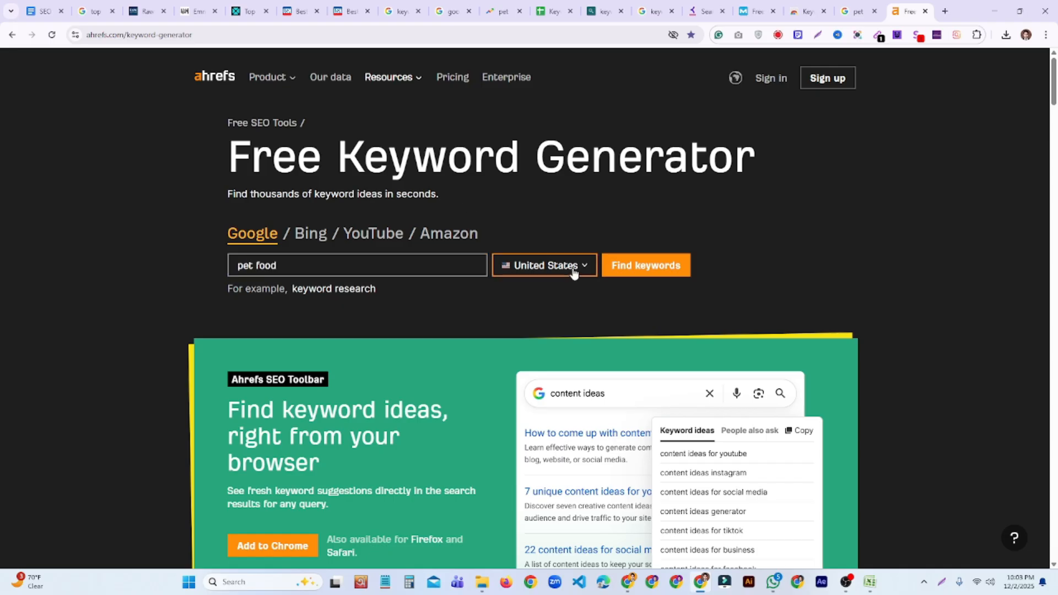
scroll(598, 386, down, 3)
scroll(606, 358, up, 5)
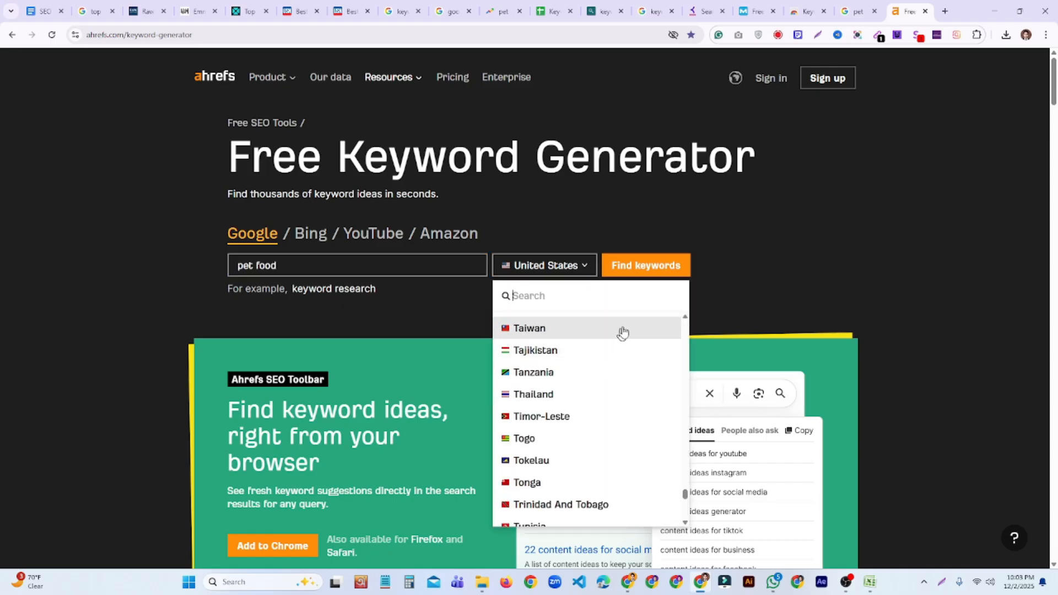
click(742, 272)
click(671, 275)
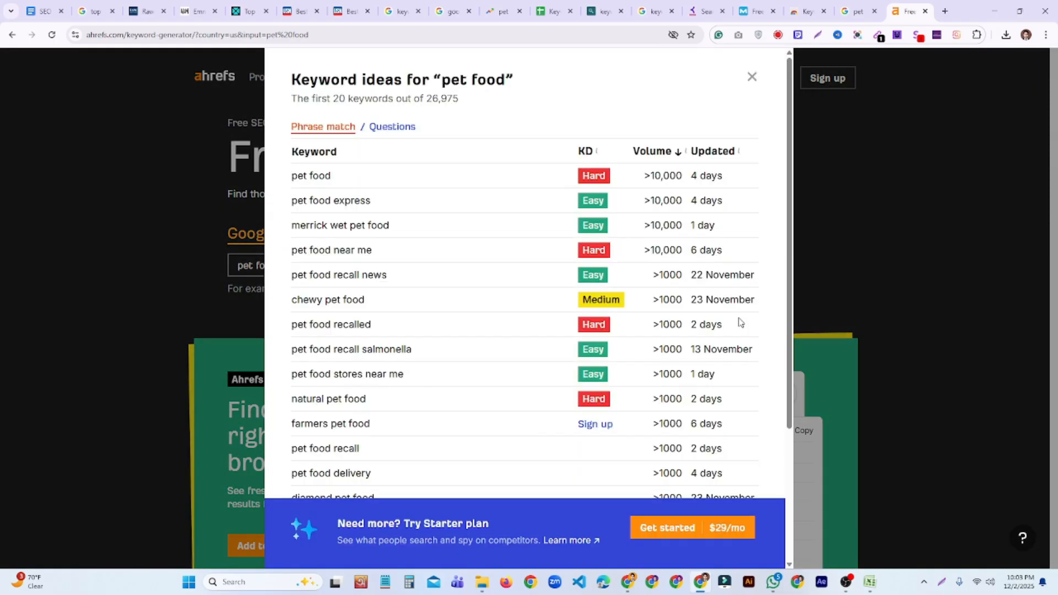
Step: Examine the keyword difficulty ratings of the first phrase-match keywords, such as pet food, pet food express and merrick wet pet food
mouse_move(577, 156)
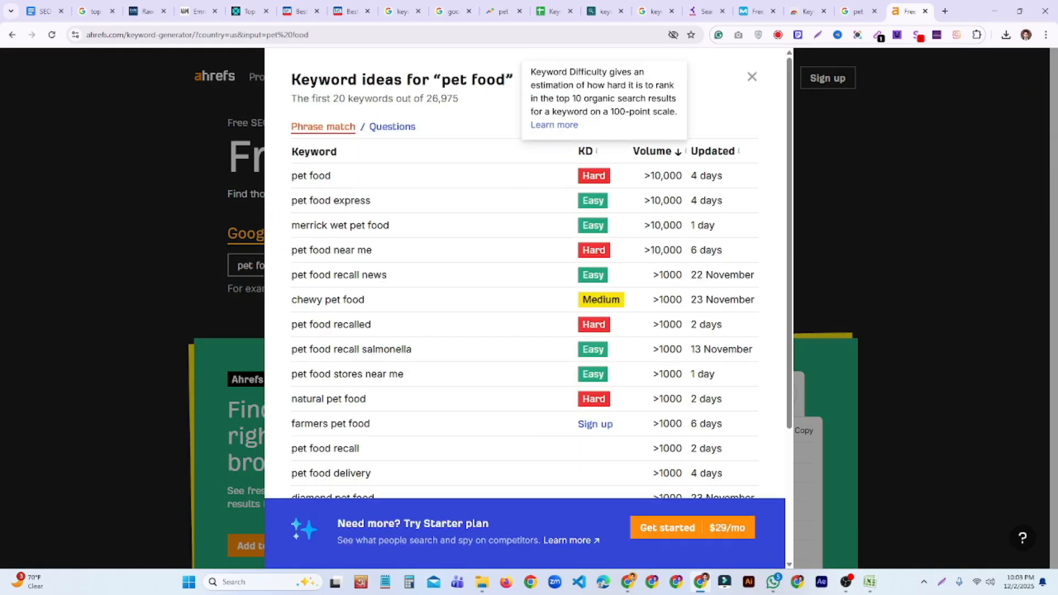
drag(583, 178, 608, 178)
click(592, 206)
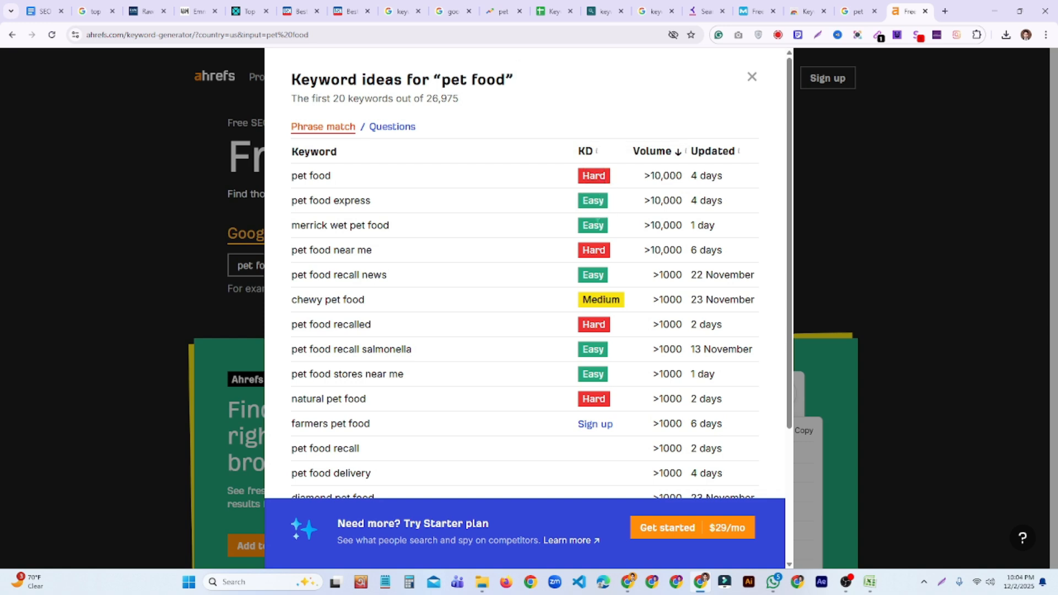
drag(595, 251, 603, 301)
drag(358, 178, 242, 175)
click(380, 192)
drag(343, 177, 291, 180)
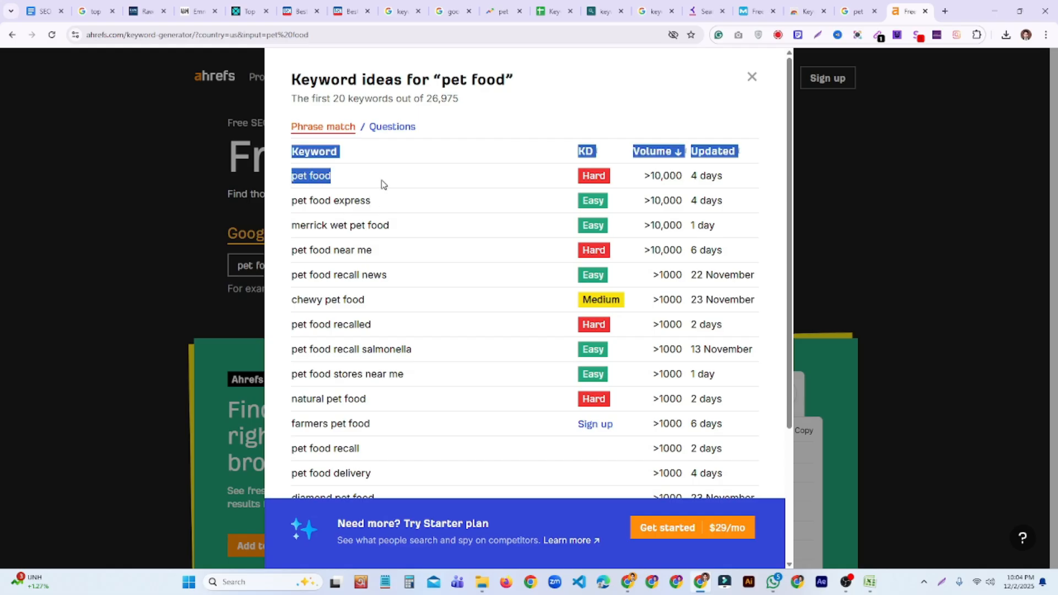
drag(294, 201, 355, 201)
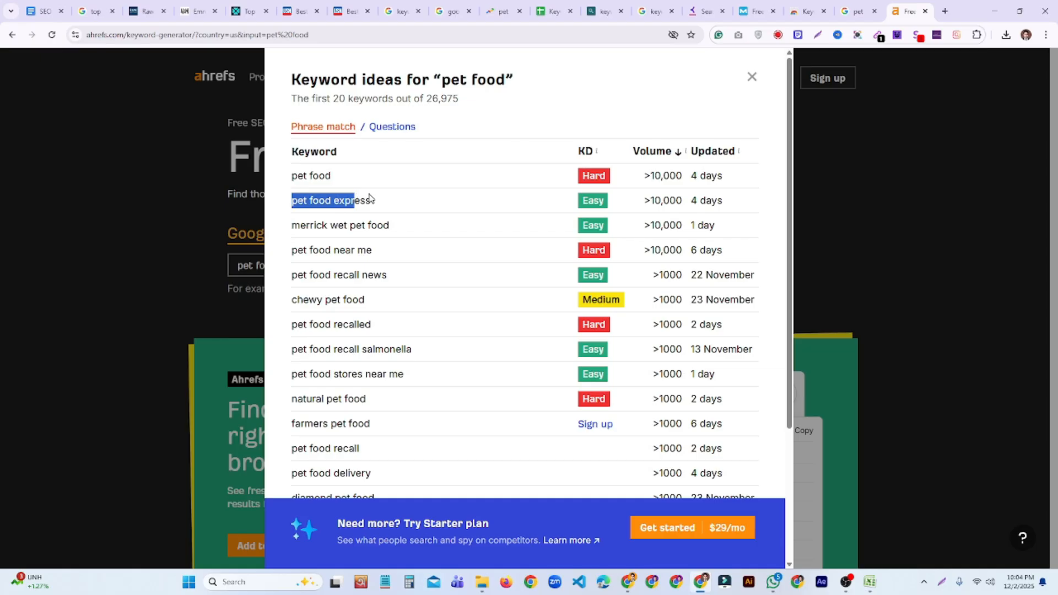
click(429, 220)
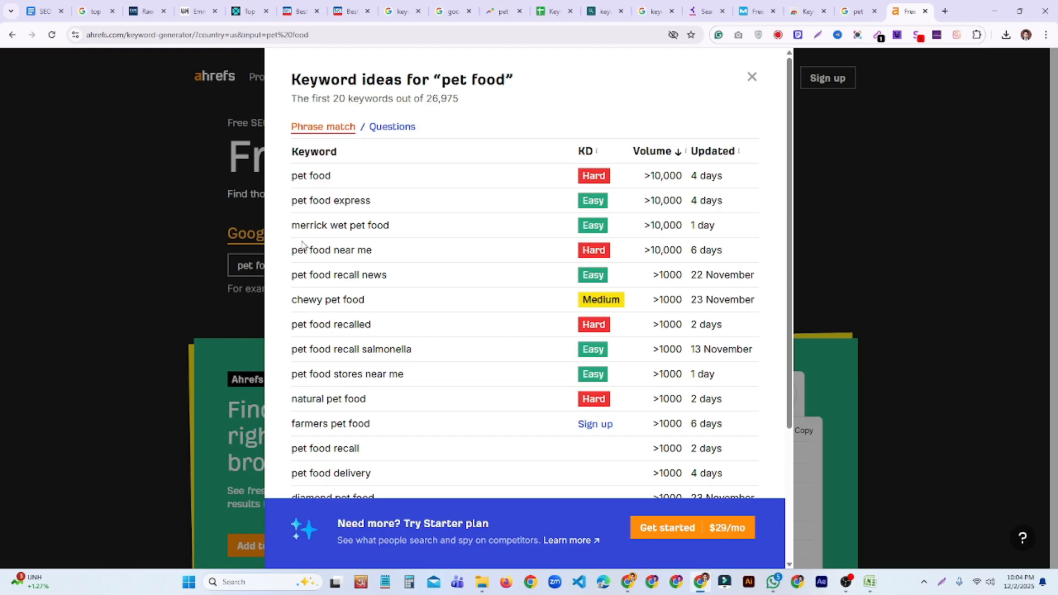
drag(284, 232, 394, 226)
click(398, 228)
drag(284, 179, 324, 182)
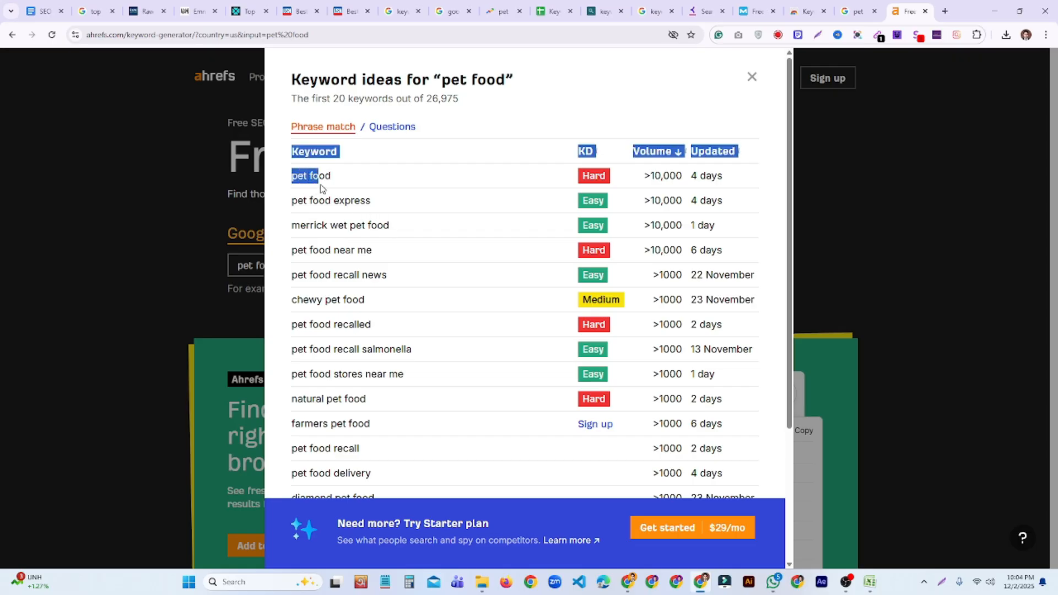
click(330, 182)
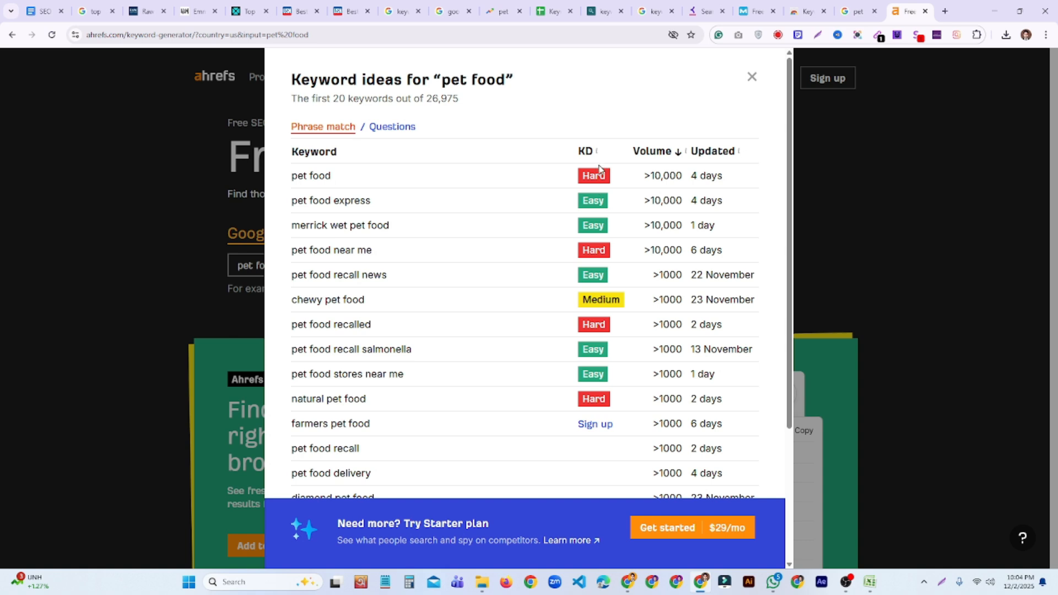
Step: Review the whole list of pet food keyword ideas and the total number of keywords found
mouse_move(595, 157)
drag(293, 201, 366, 348)
scroll(395, 322, down, 3)
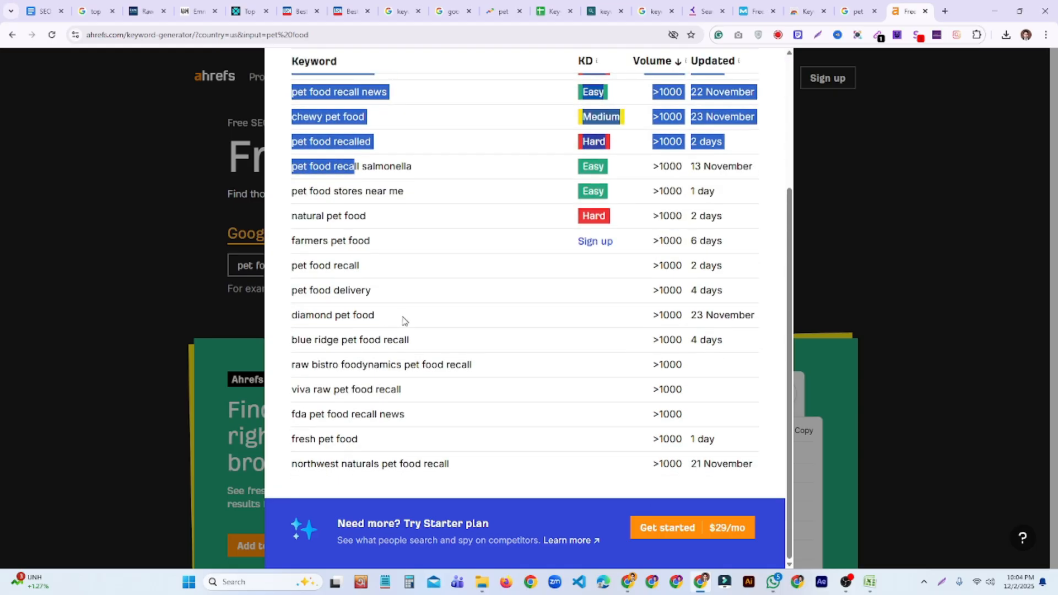
scroll(403, 319, up, 3)
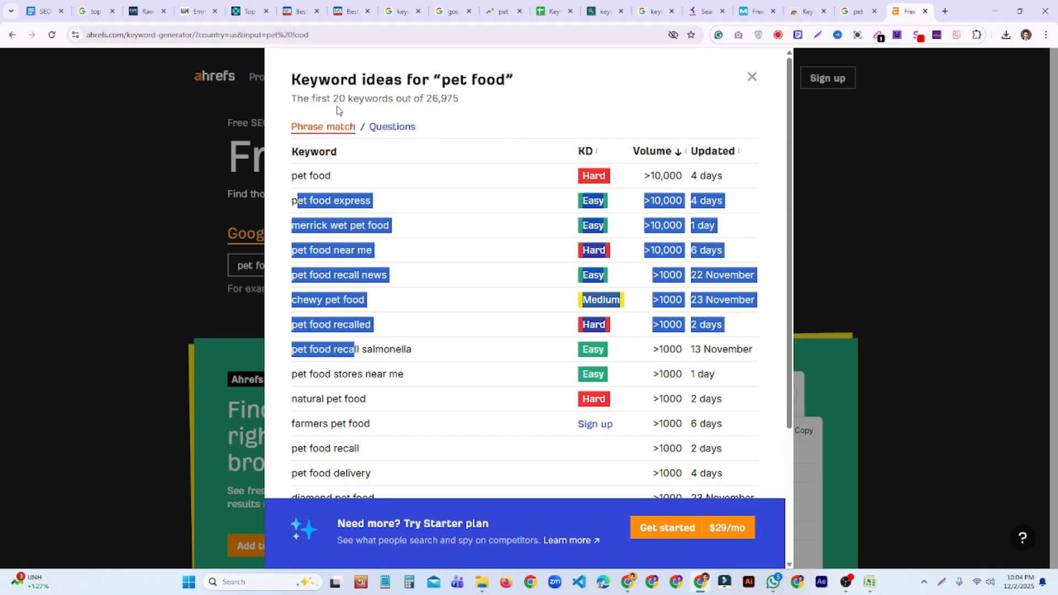
drag(426, 99, 469, 106)
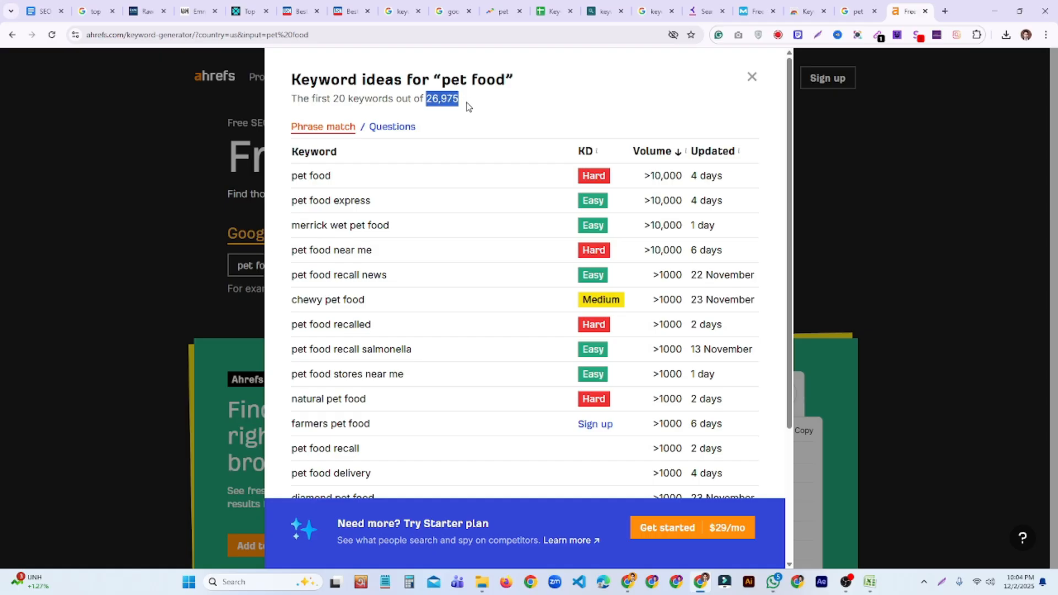
scroll(485, 234, down, 3)
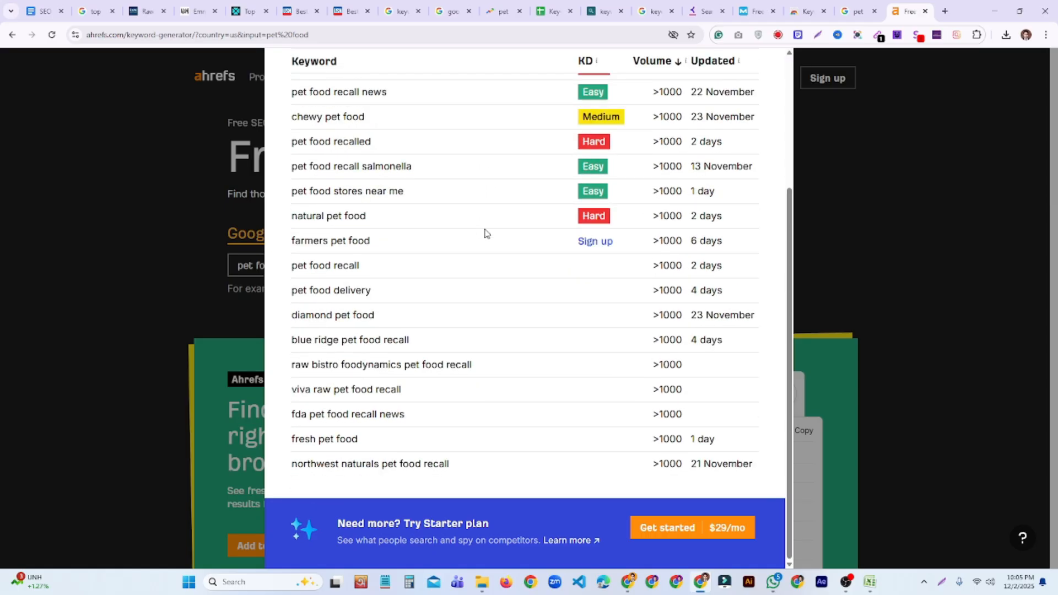
scroll(485, 234, up, 3)
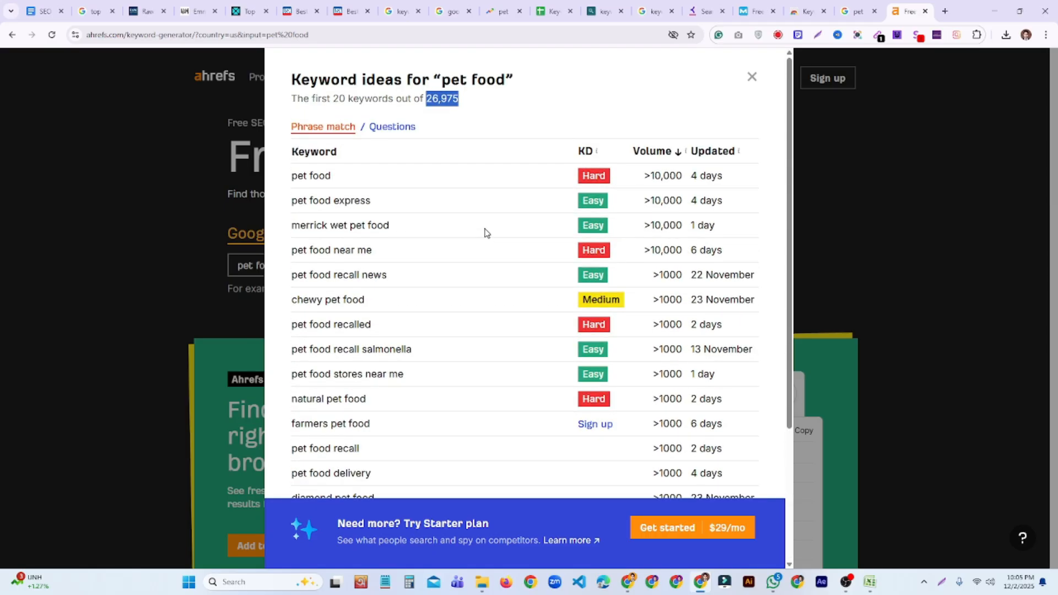
scroll(437, 236, down, 2)
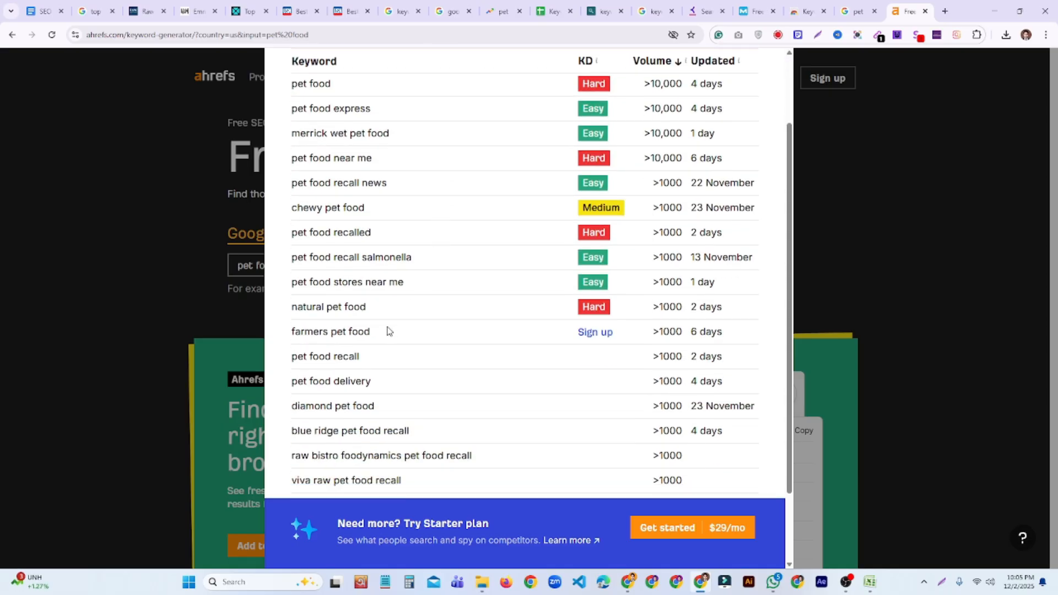
scroll(375, 309, up, 2)
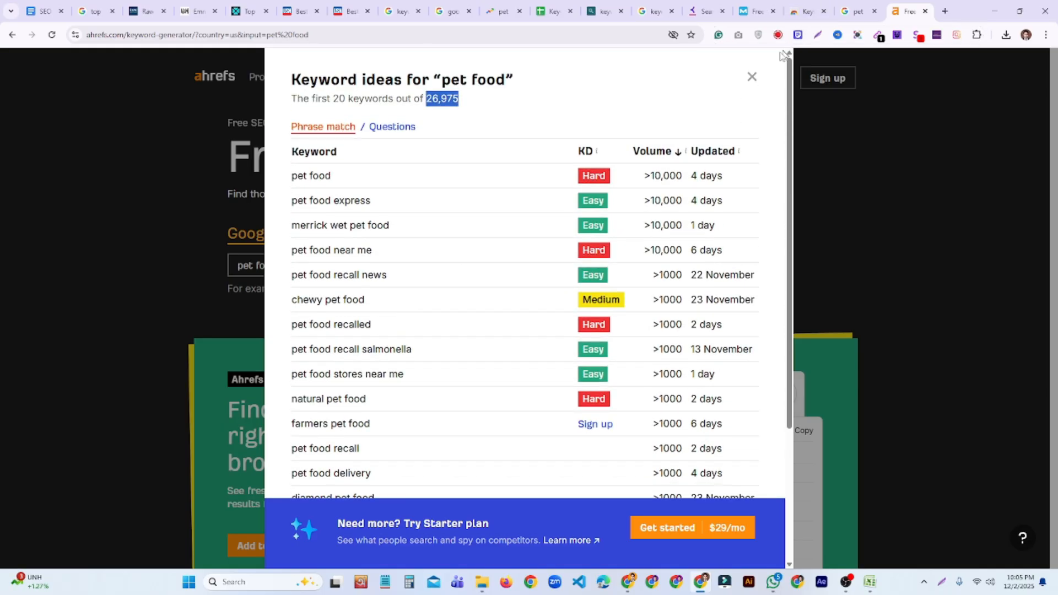
Step: Close the pet food keyword ideas and open a new browser tab
click(751, 81)
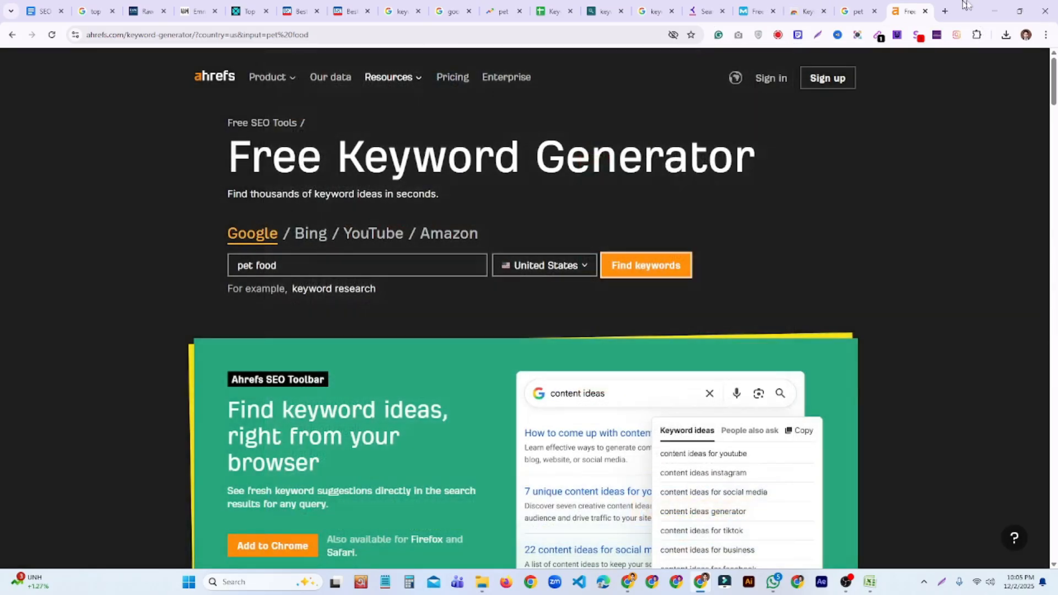
click(945, 11)
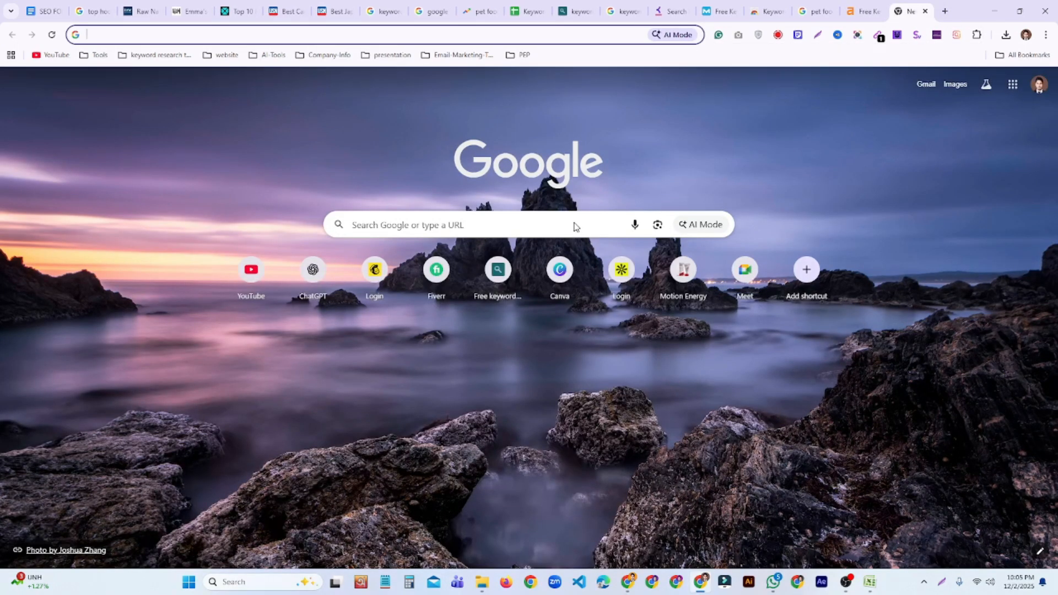
text(sem)
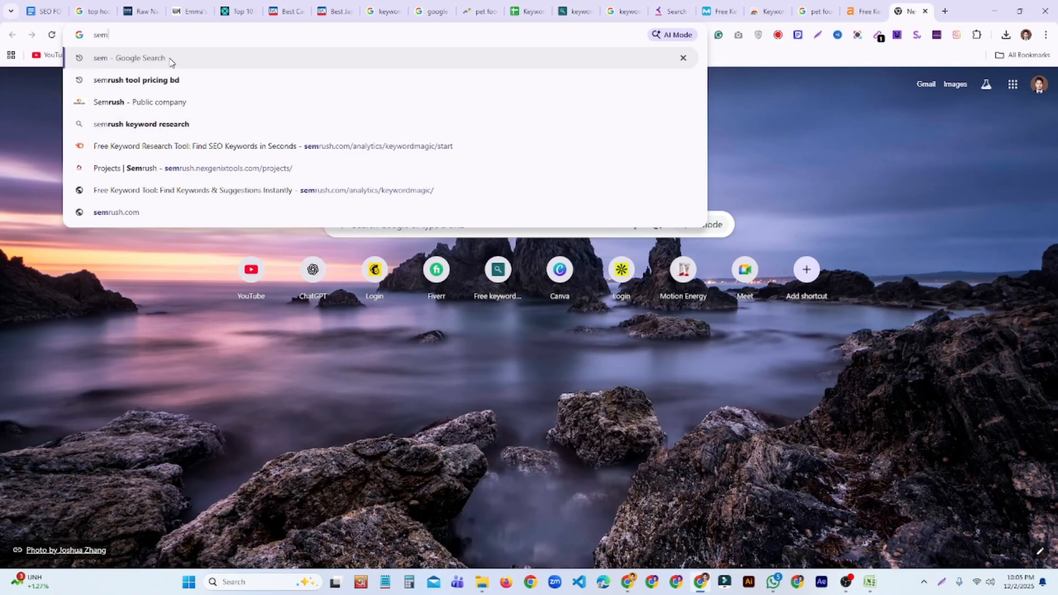
key(BackSpace)
key(BackSpace)
key(BackSpace)
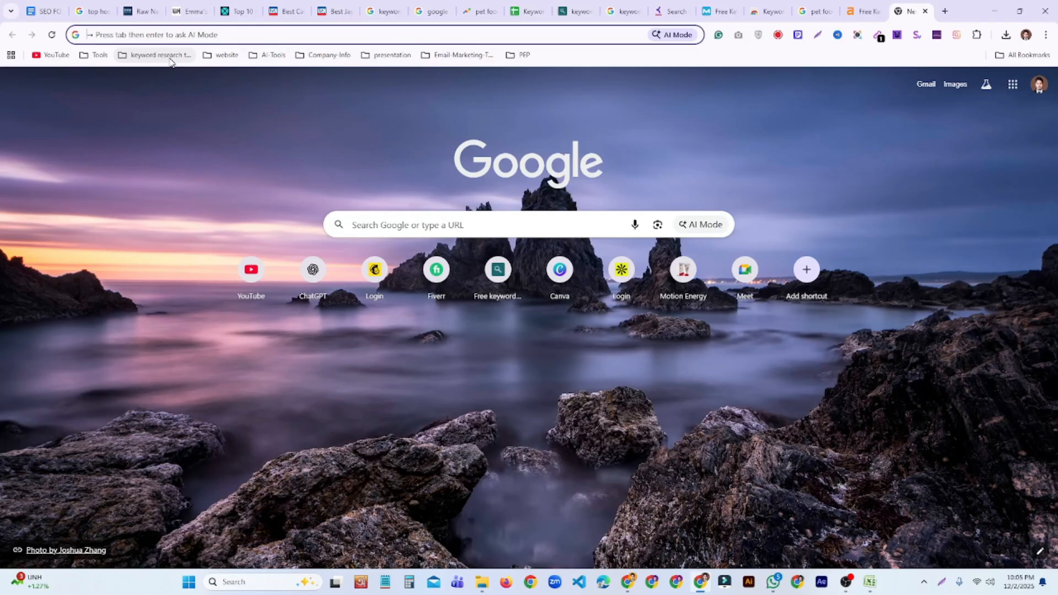
Step: Search Google for "keyword magic tool semrush"
text(key)
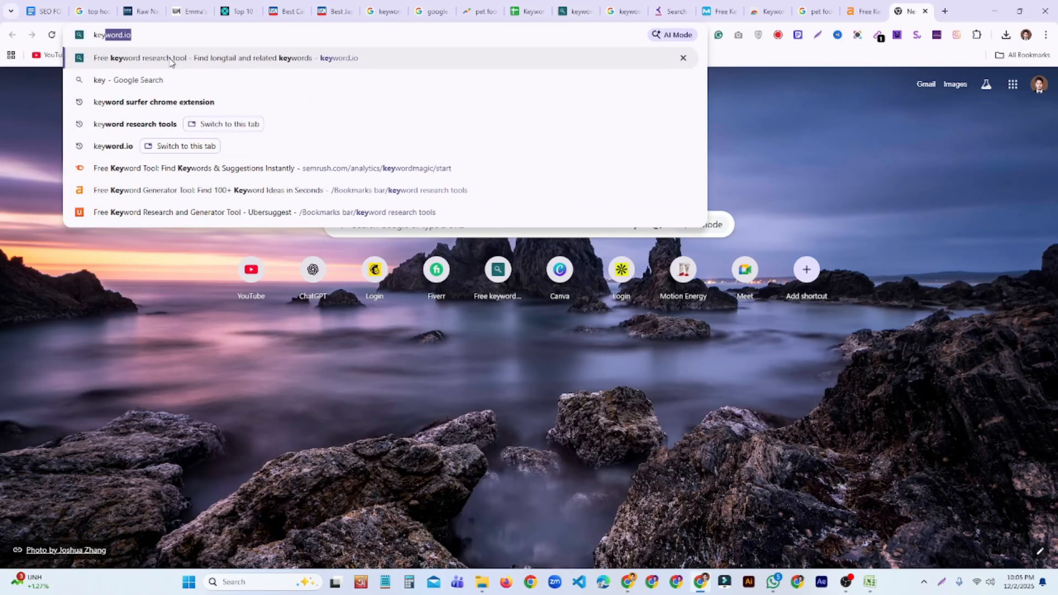
text(word)
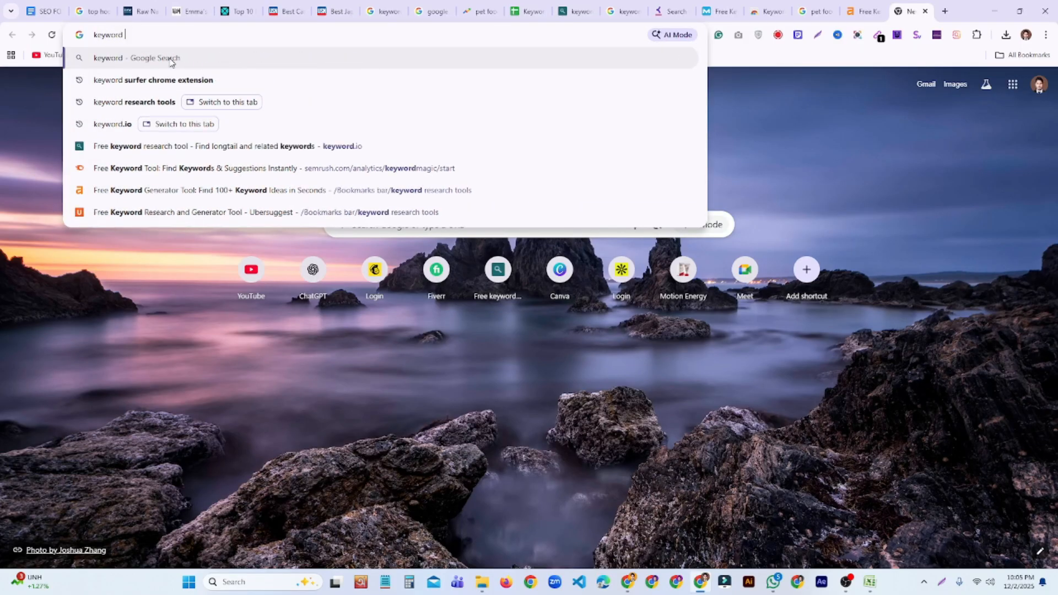
text( magi)
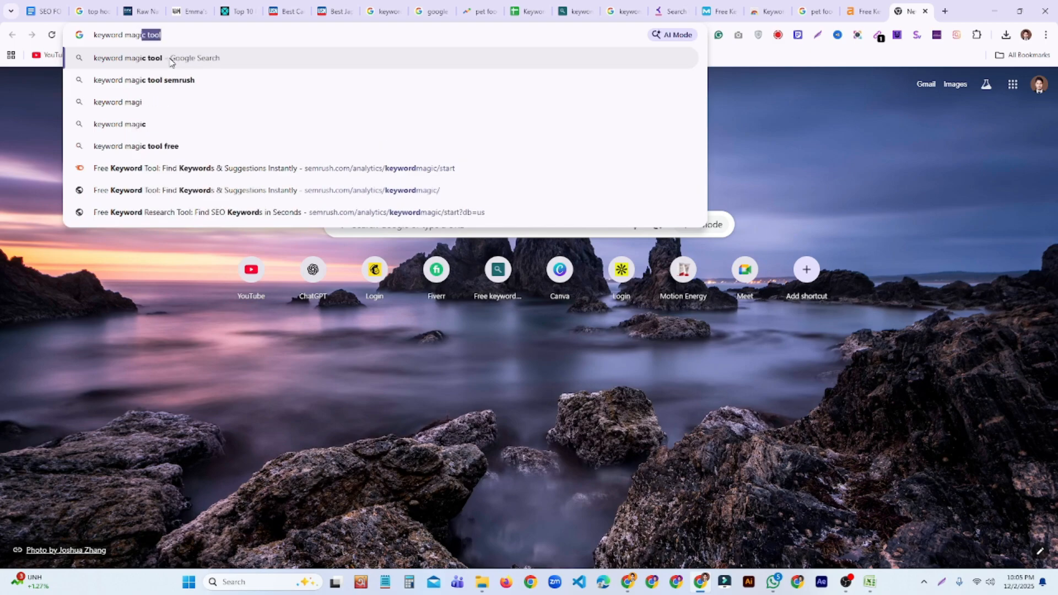
key(Right)
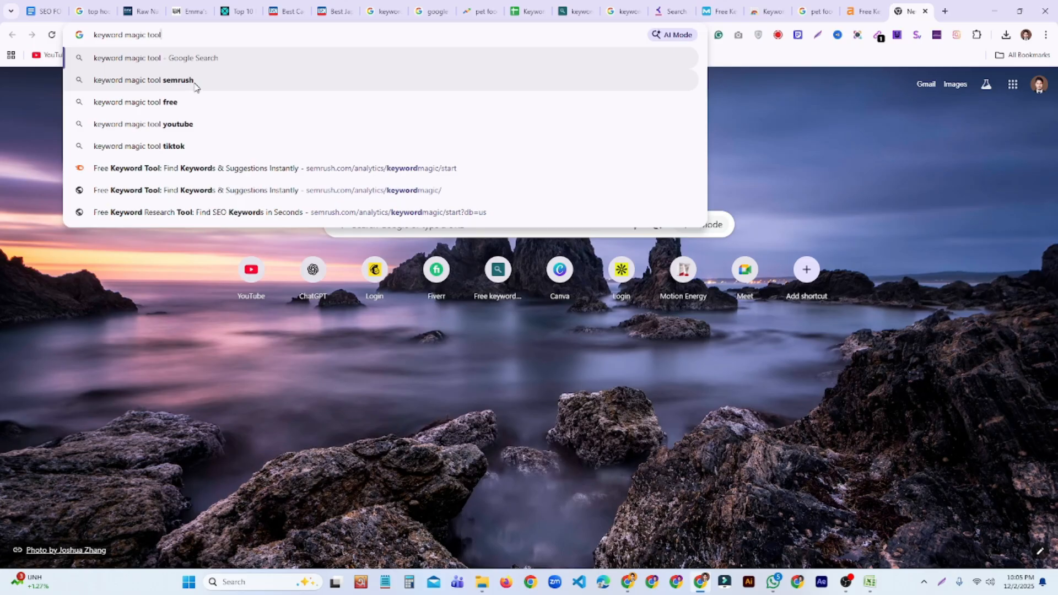
click(157, 81)
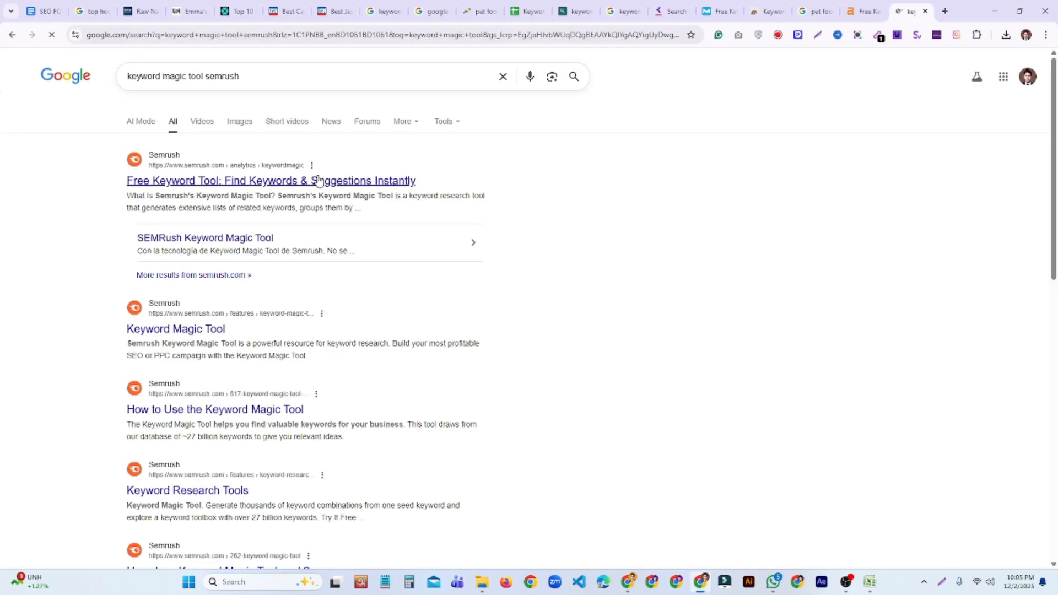
Step: Open Semrush's "Free Keyword Tool: Find Keywords & Suggestions Instantly" result in a separate tab and switch to it
right_click(319, 181)
click(386, 190)
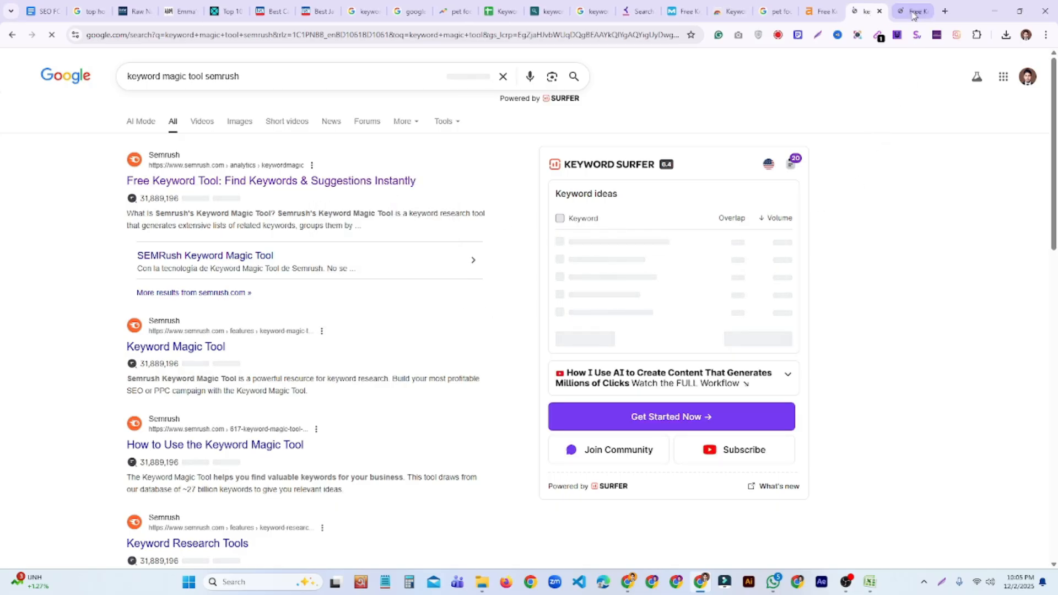
click(913, 13)
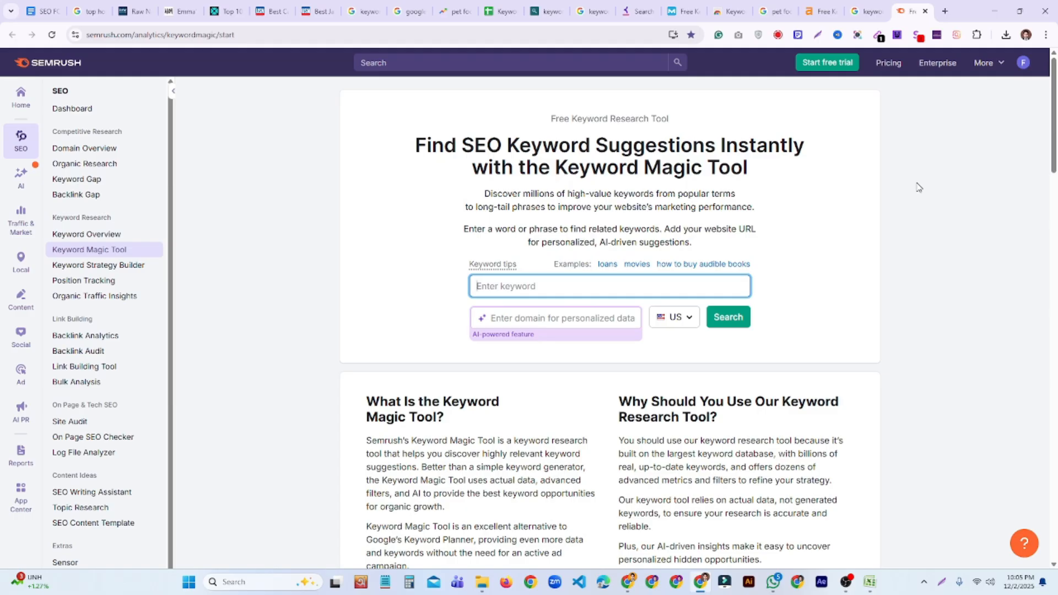
Step: Search the Keyword Magic Tool for "pet food" in the US database
text(pet food)
click(686, 322)
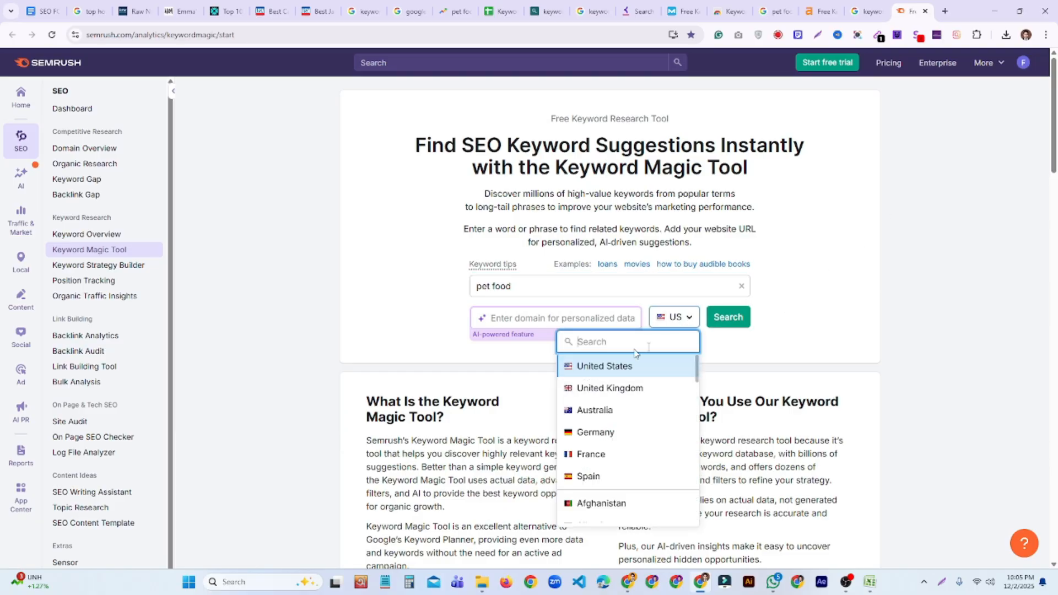
click(824, 326)
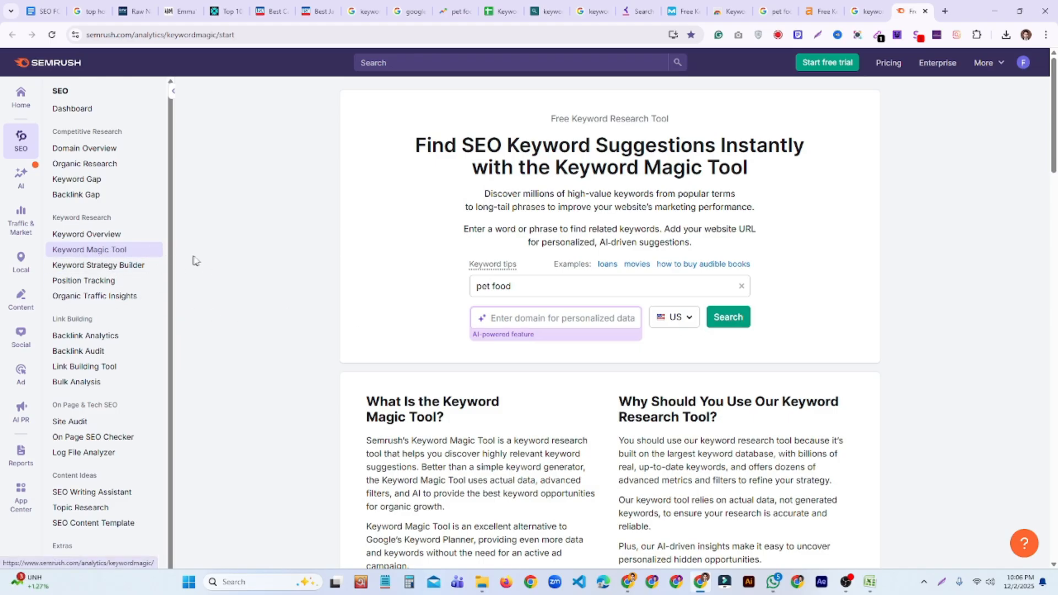
click(736, 322)
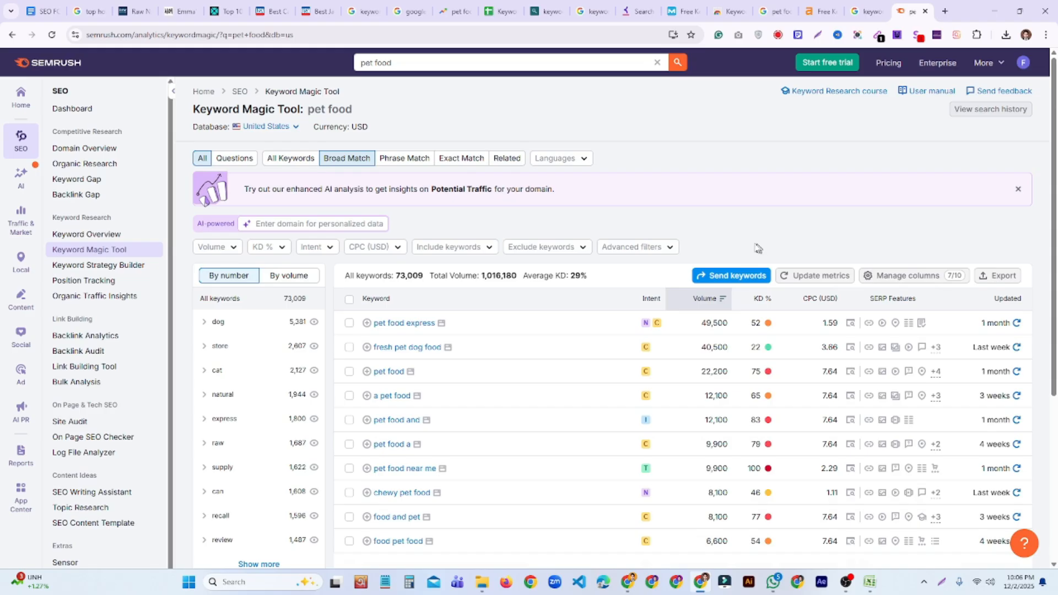
Step: Examine the intent labels of the pet food keywords, including Commercial and Transactional, and the search volumes
scroll(679, 263, down, 2)
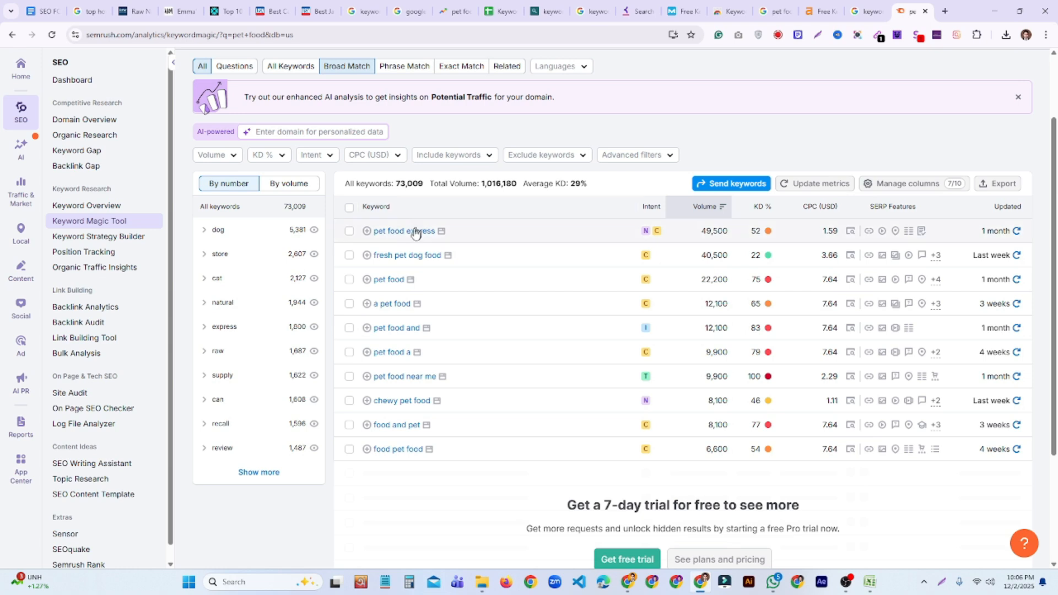
mouse_move(651, 213)
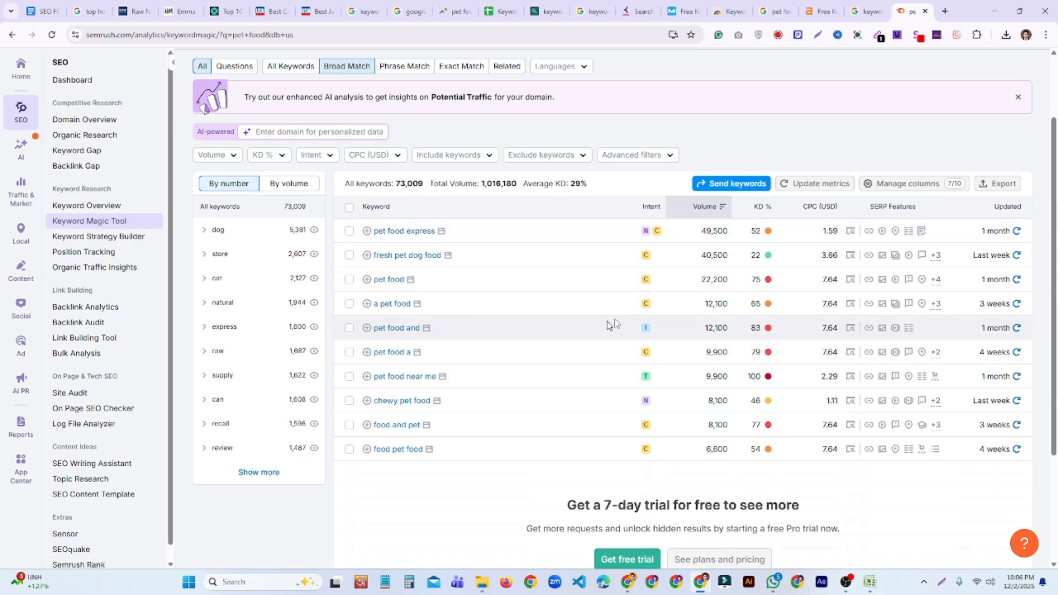
mouse_move(647, 329)
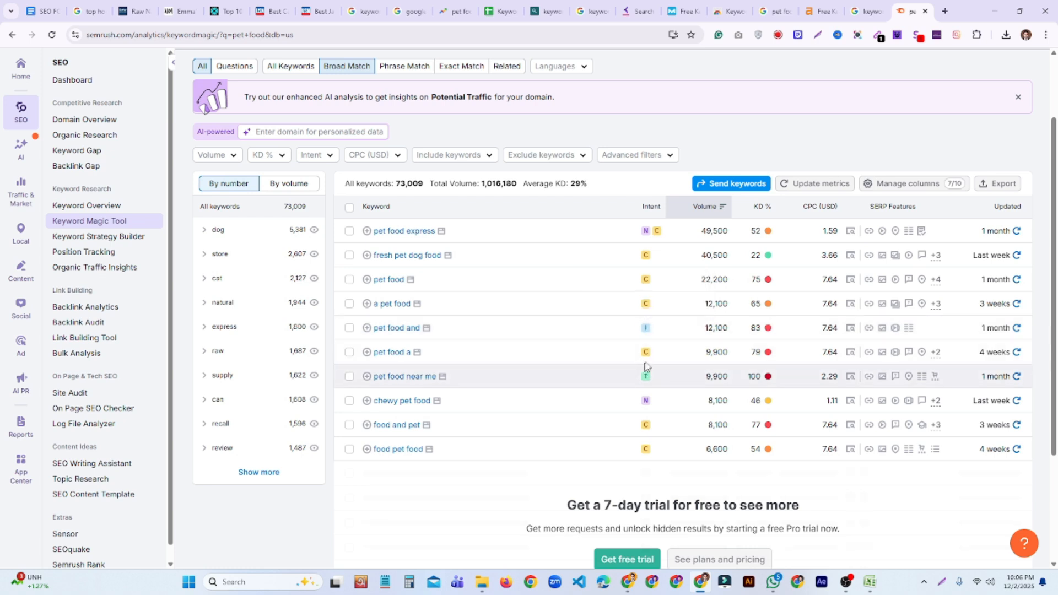
mouse_move(647, 358)
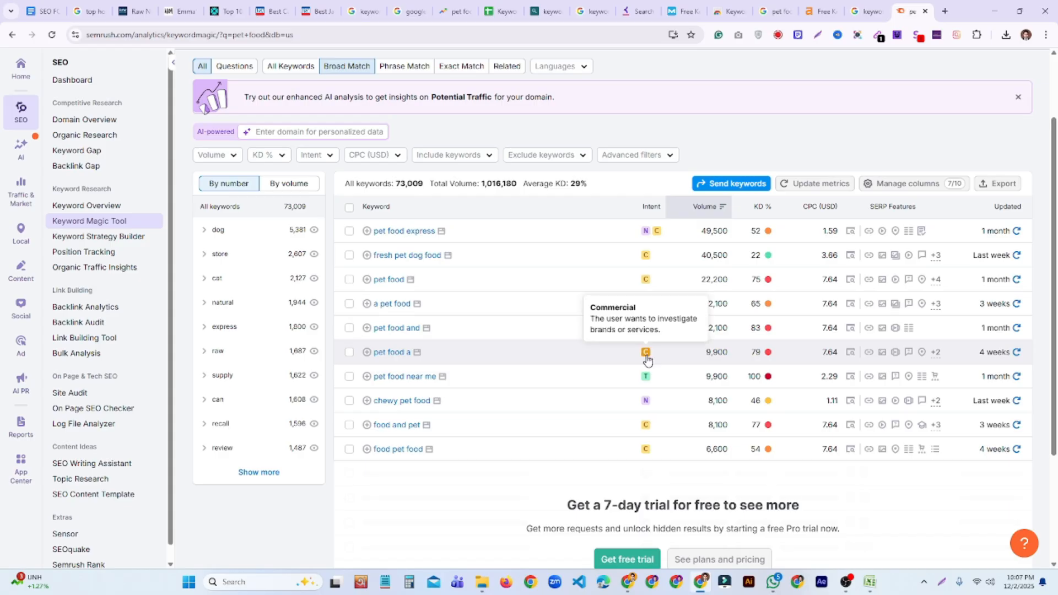
mouse_move(647, 384)
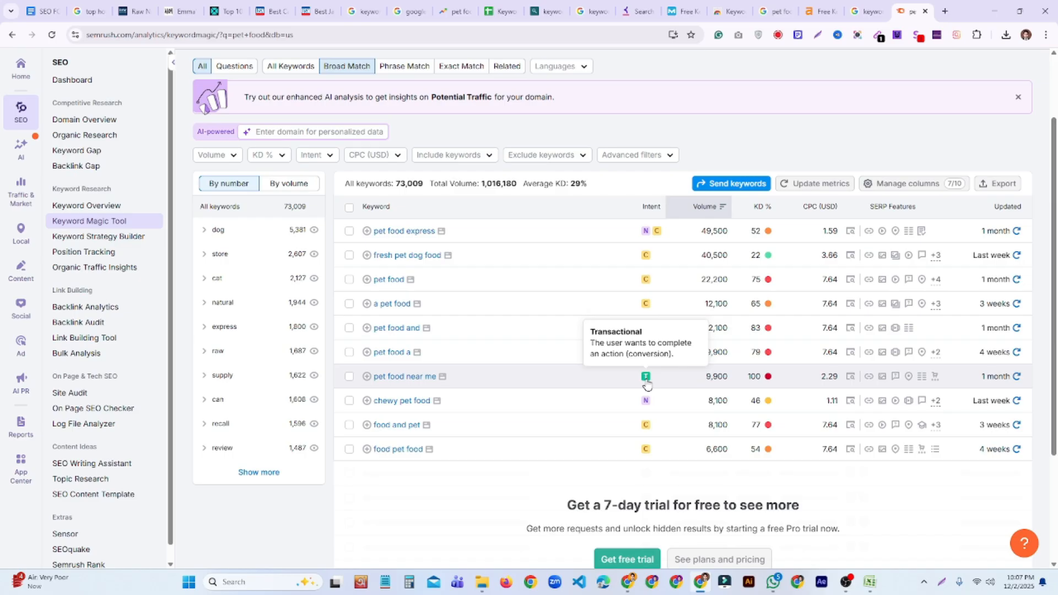
mouse_move(646, 405)
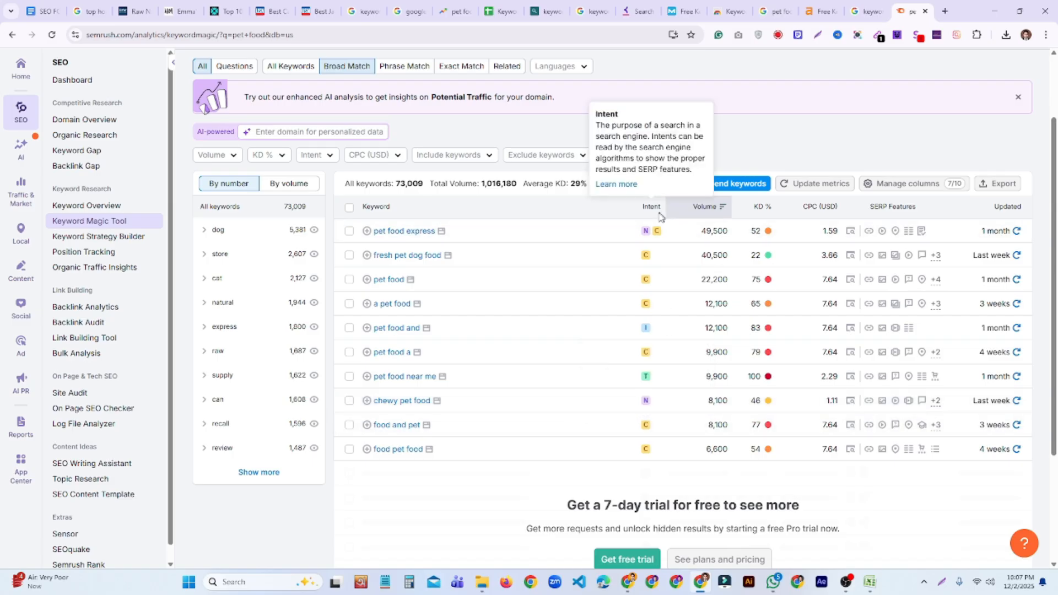
drag(699, 231, 741, 310)
click(741, 310)
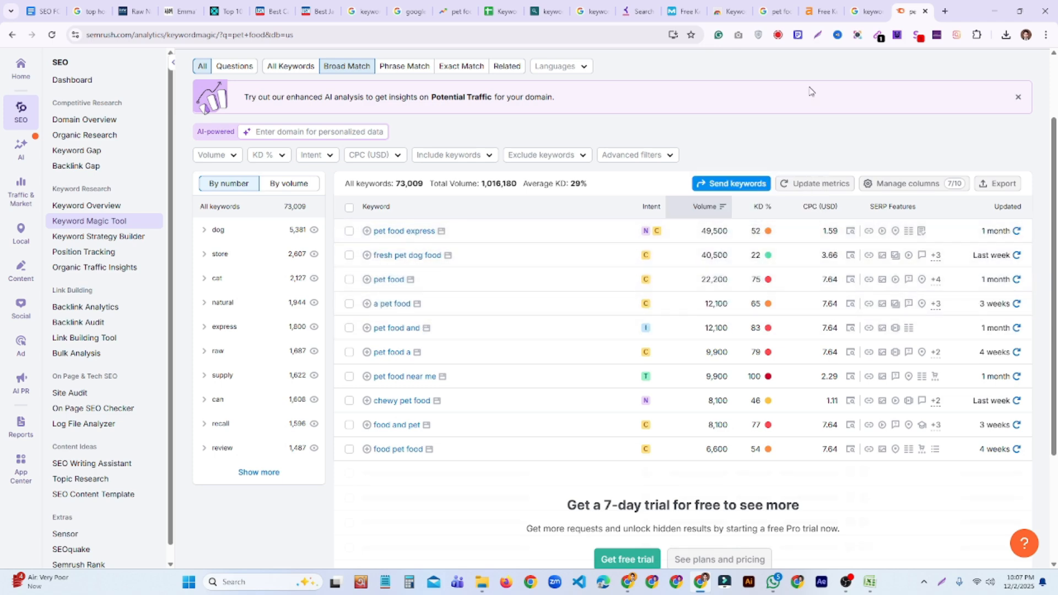
Step: Switch to Ahrefs' keyword ideas for "pet food" and review the difficulty ratings of the top keywords for comparison
click(821, 11)
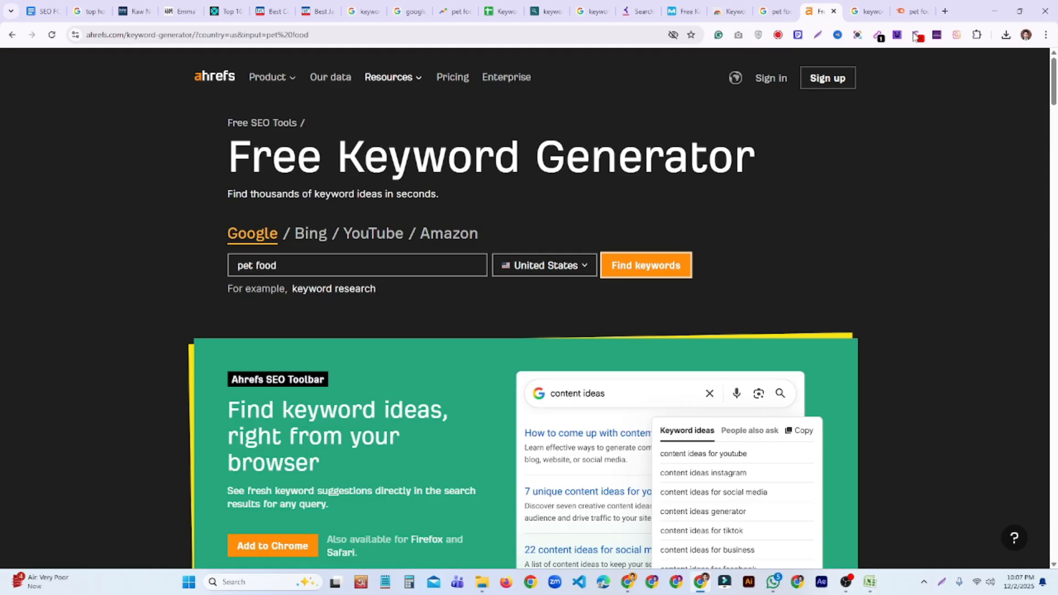
scroll(778, 191, down, 9)
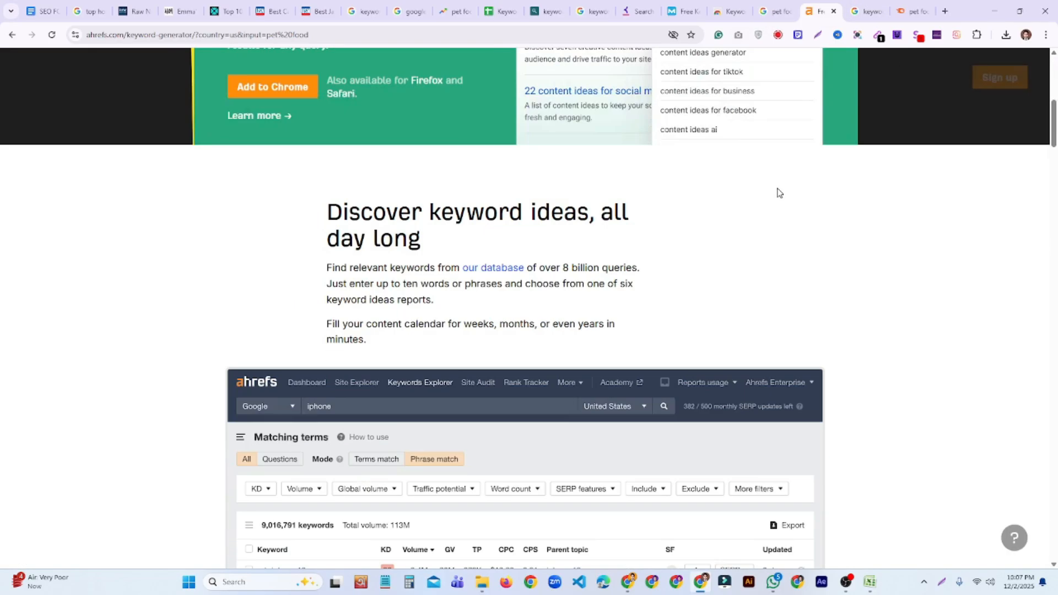
scroll(739, 66, up, 6)
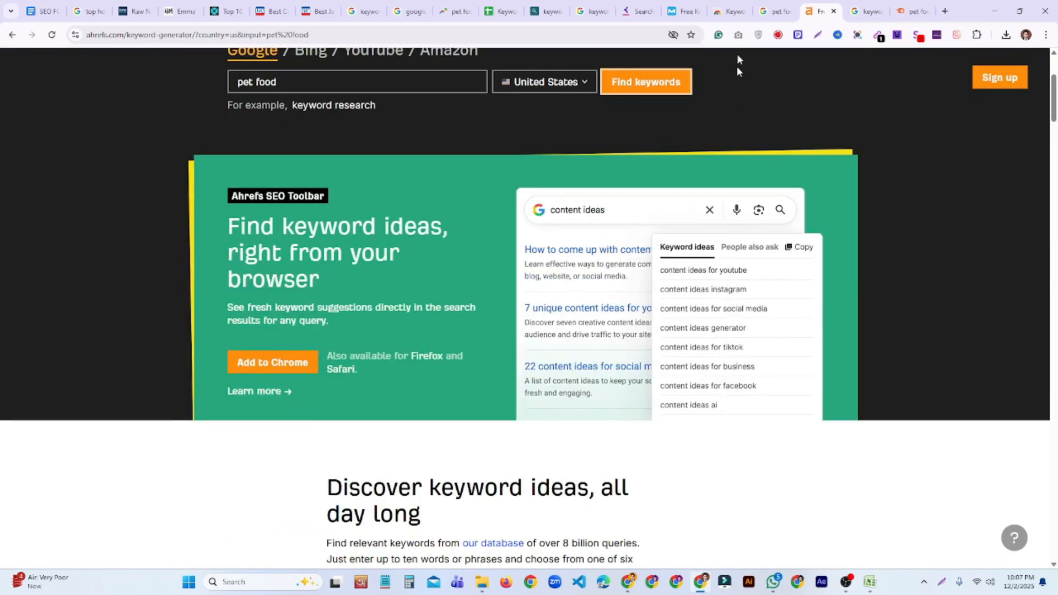
click(775, 11)
click(818, 11)
click(866, 15)
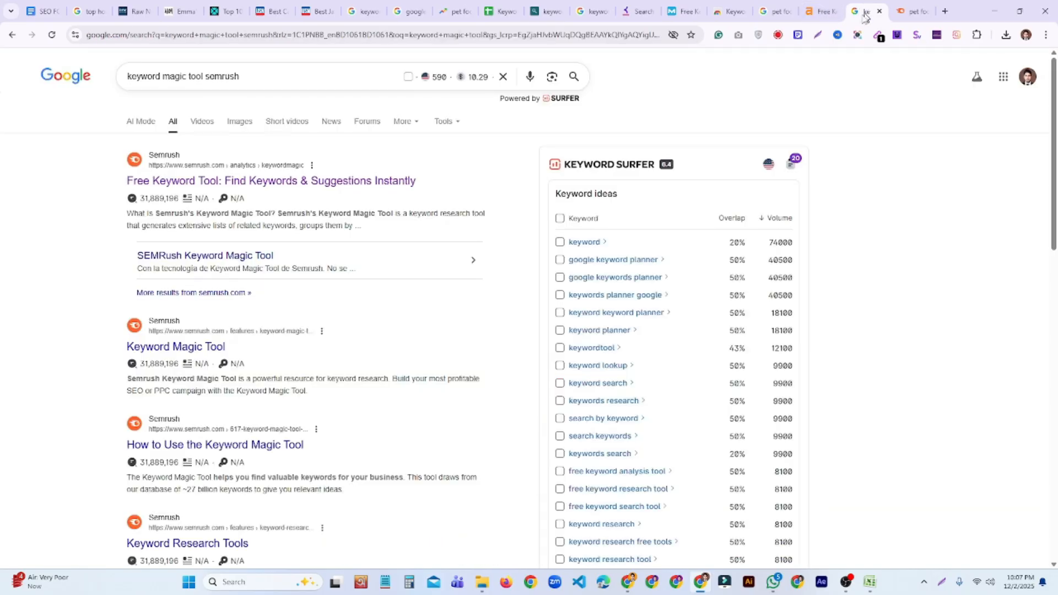
click(808, 14)
scroll(541, 163, up, 3)
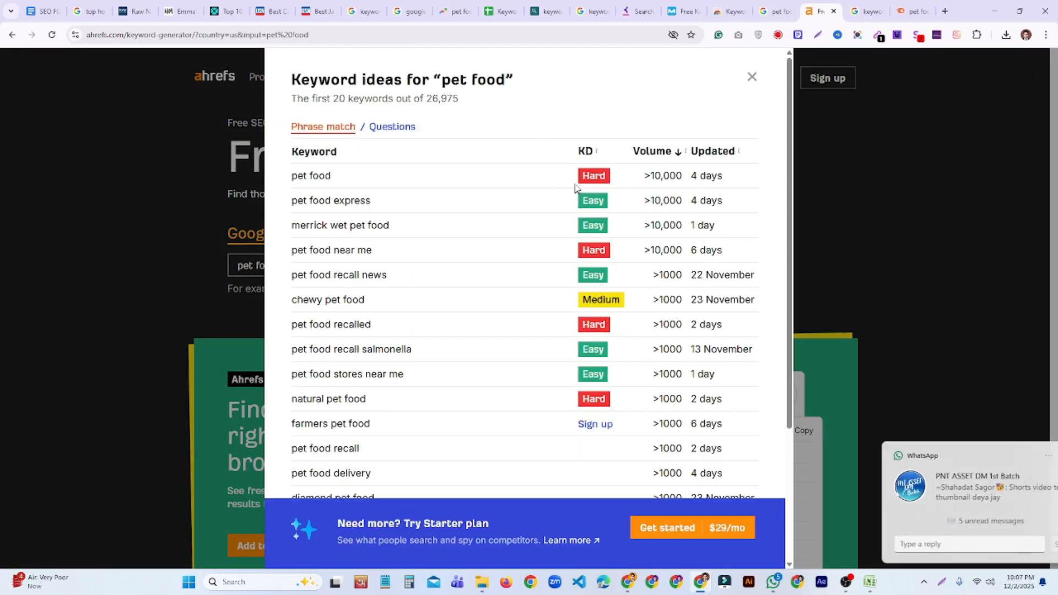
drag(581, 177, 583, 255)
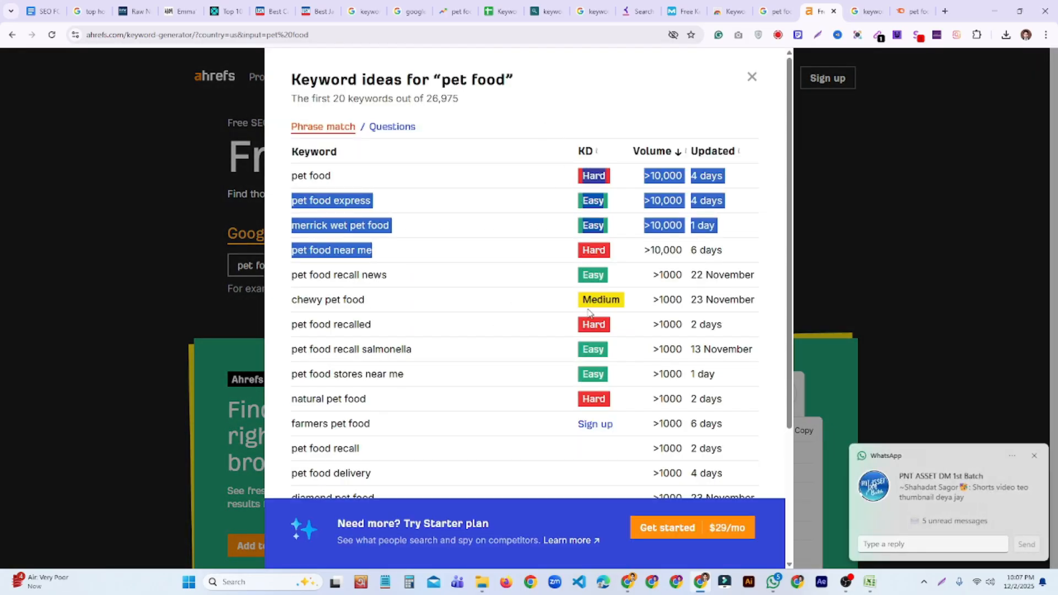
Step: Return to the Semrush results and examine the volume, keyword difficulty, SERP features and update dates of the listed keywords
click(913, 12)
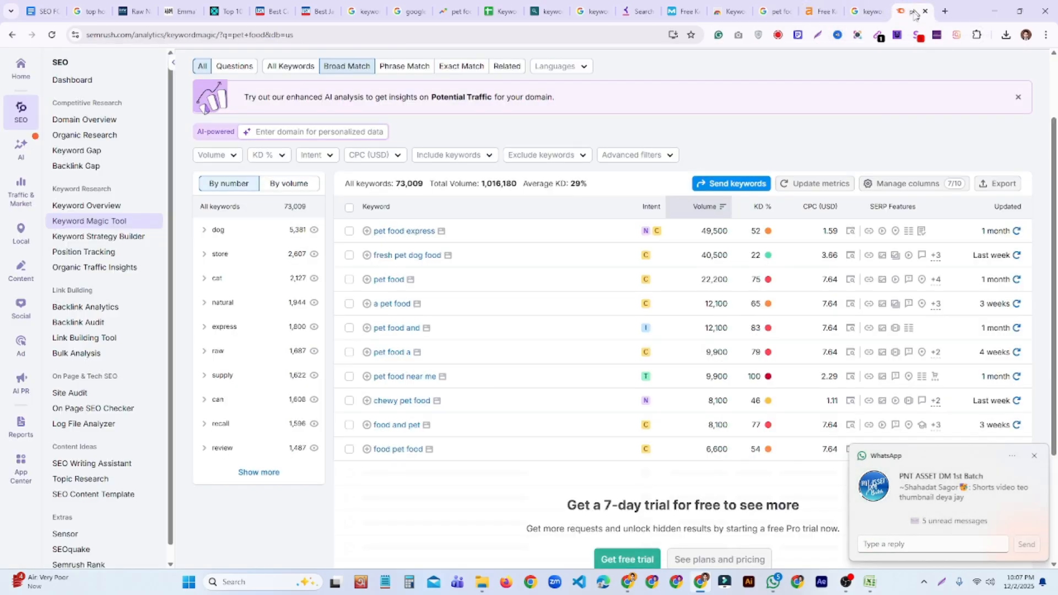
click(1034, 456)
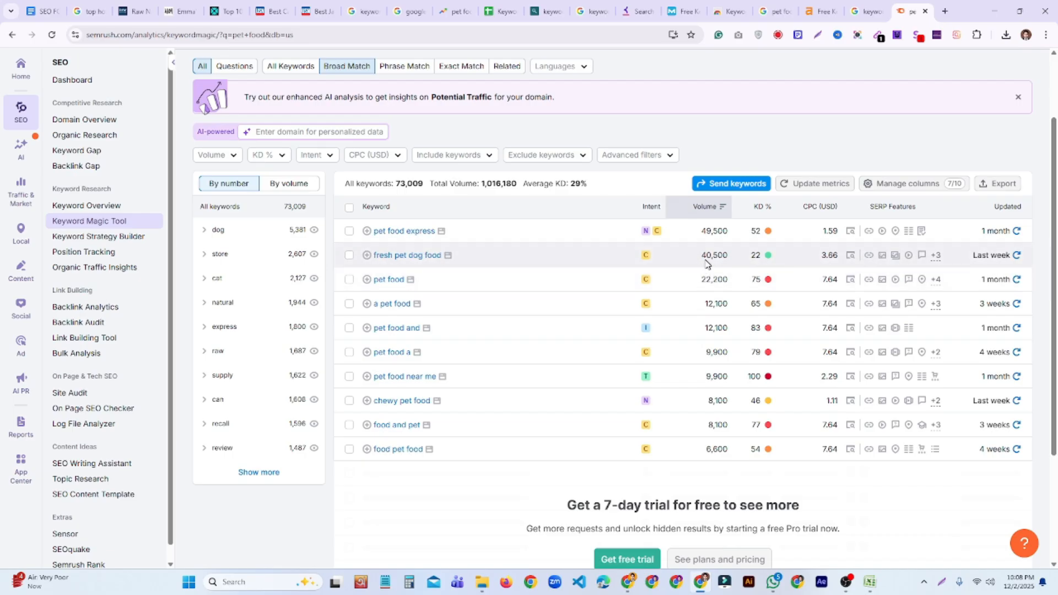
drag(702, 258, 711, 257)
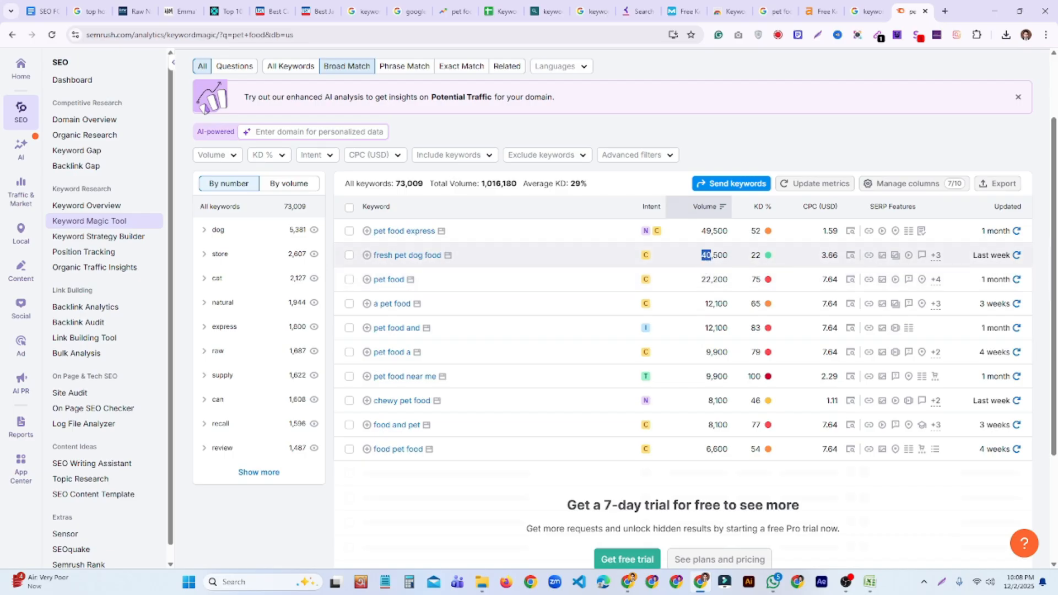
click(753, 265)
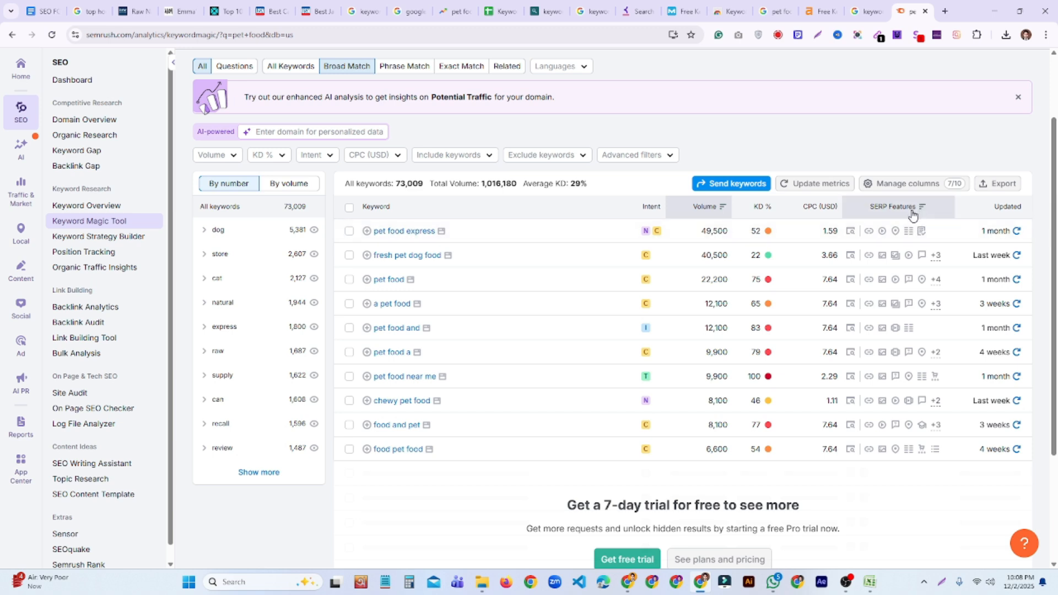
mouse_move(871, 236)
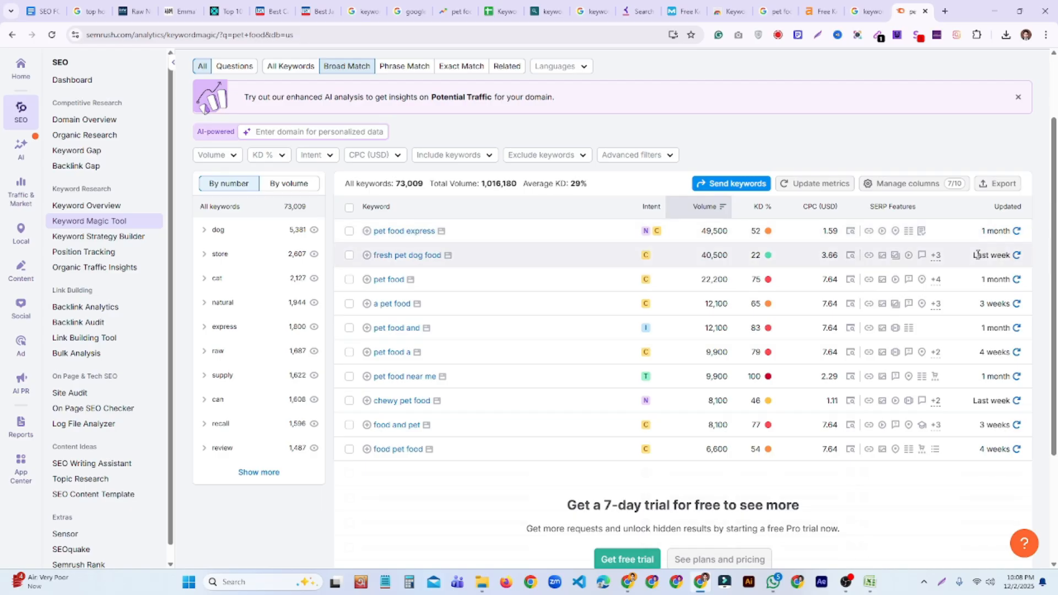
scroll(990, 241, down, 3)
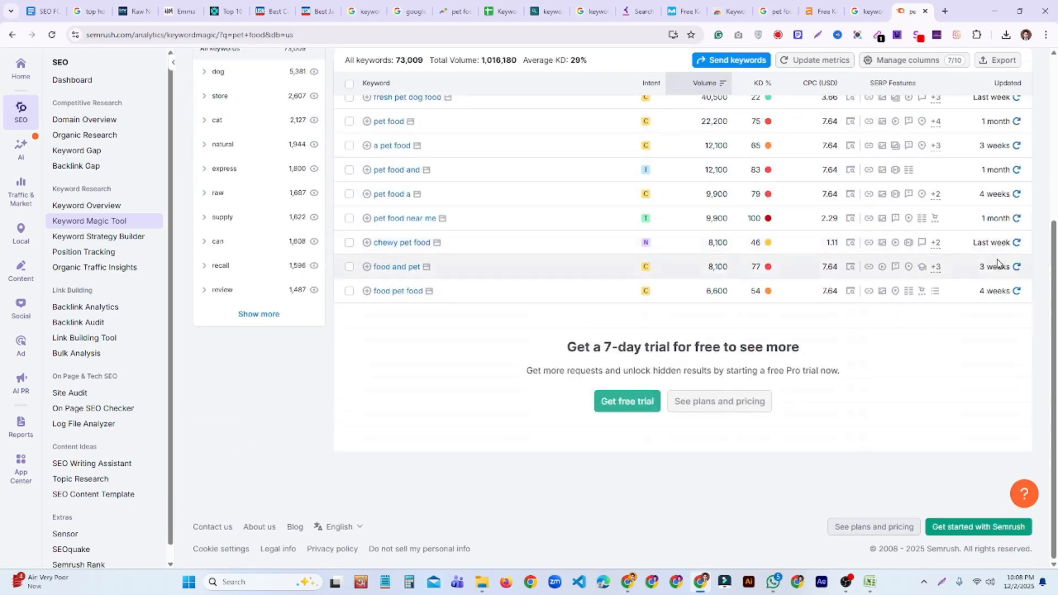
scroll(1000, 276, up, 3)
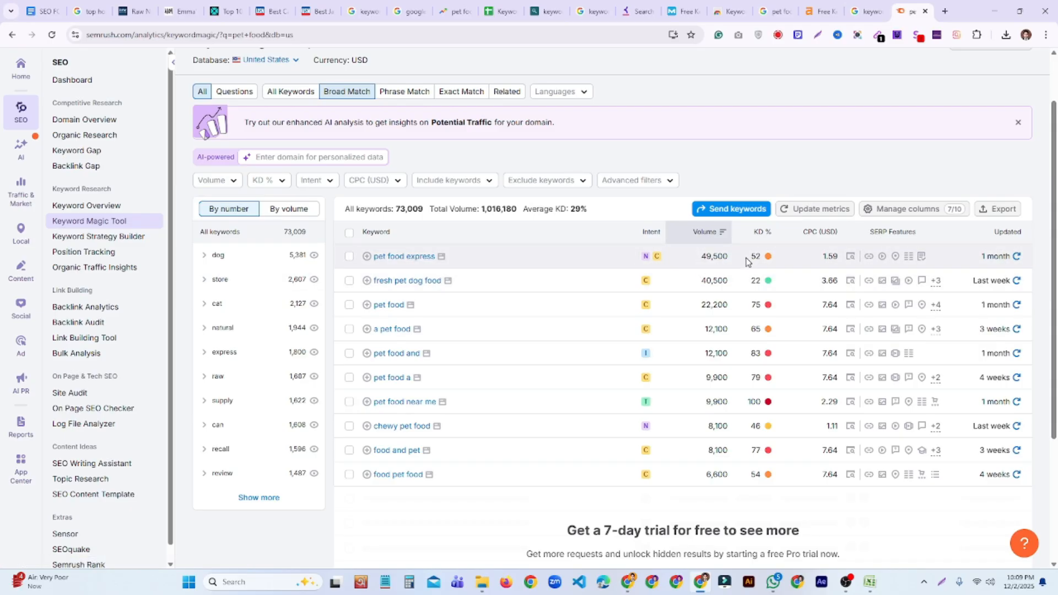
mouse_move(755, 261)
Step: Try to copy the listed Semrush keyword rows into cell A27 of the "pet food focused keyword research" sheet in Google Sheets
drag(390, 492, 360, 267)
click(410, 501)
drag(359, 262, 473, 479)
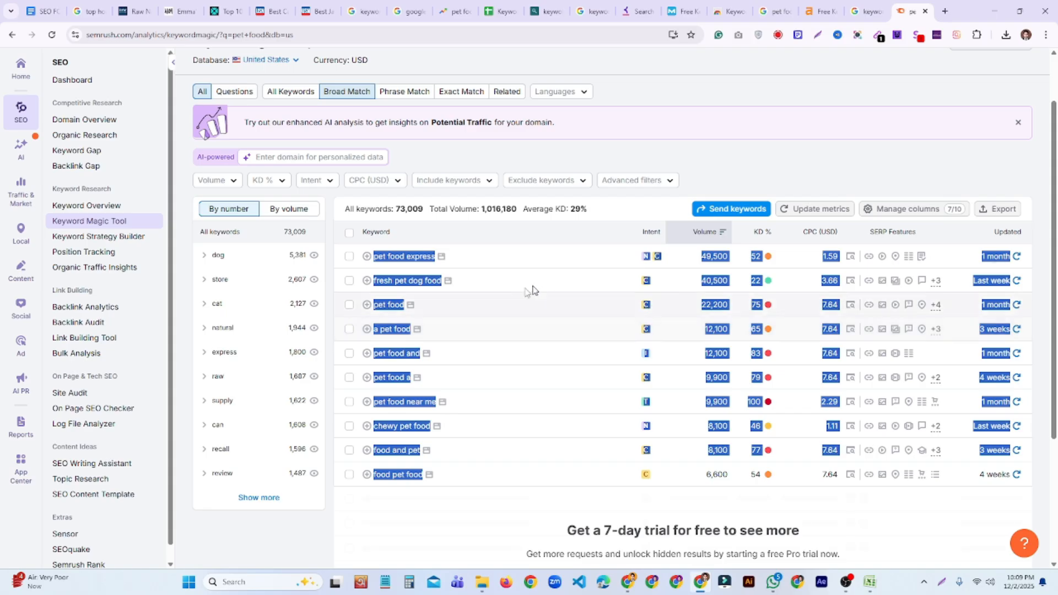
click(499, 11)
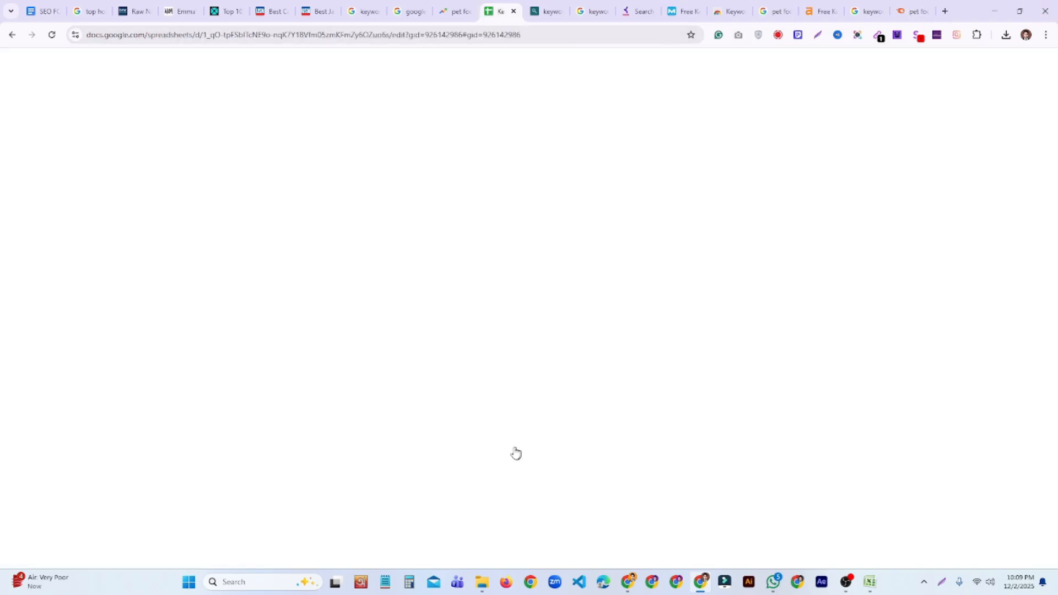
scroll(600, 363, down, 5)
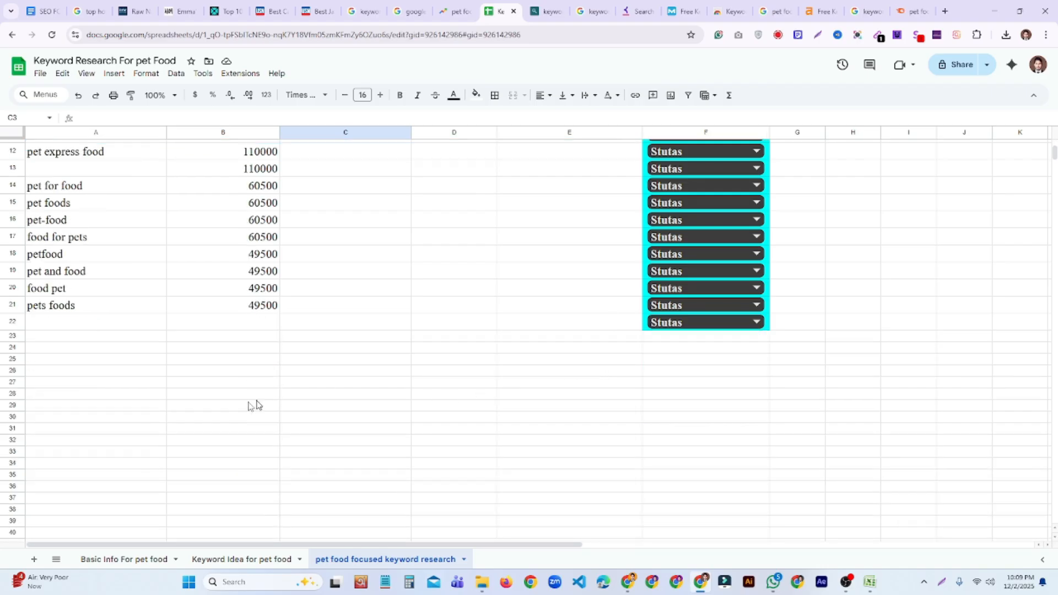
click(117, 383)
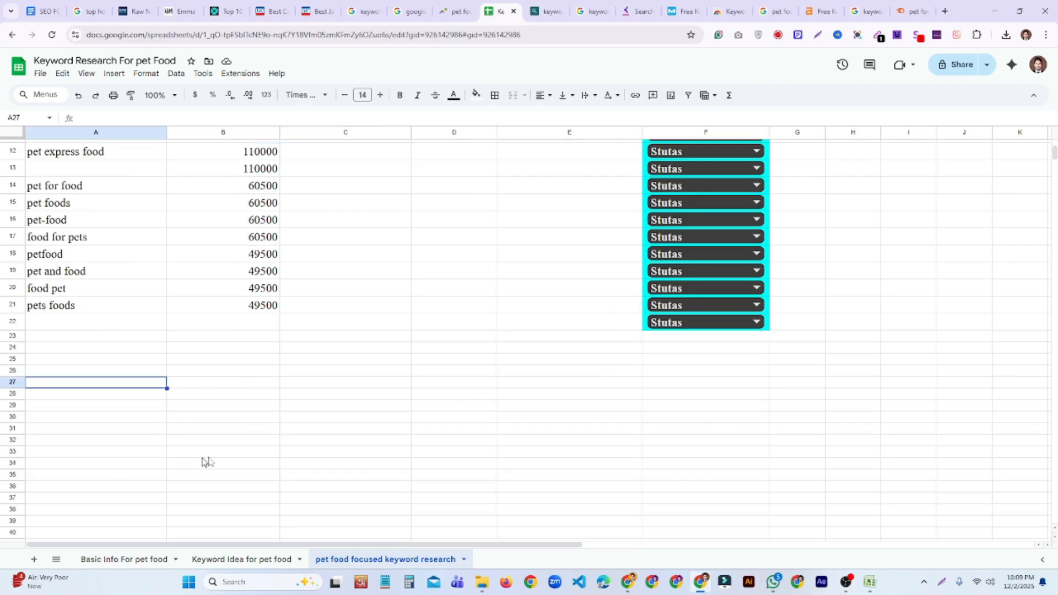
key(ctrl+v)
Step: Check the layout of the pasted keyword data in the sheet and undo the paste
scroll(237, 435, down, 10)
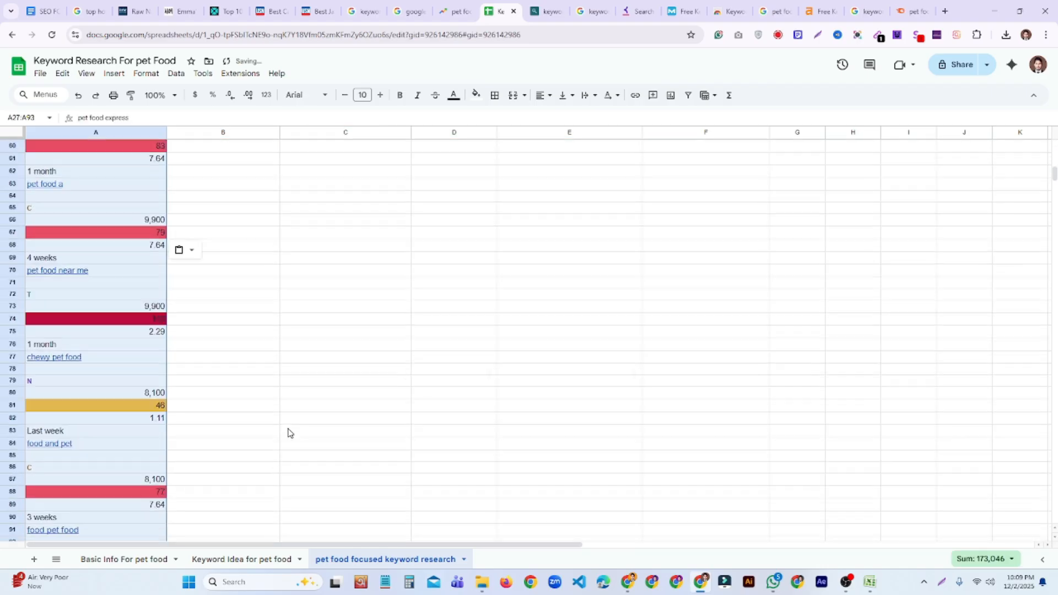
scroll(288, 432, down, 10)
scroll(366, 437, up, 12)
scroll(368, 439, up, 5)
key(ctrl+z)
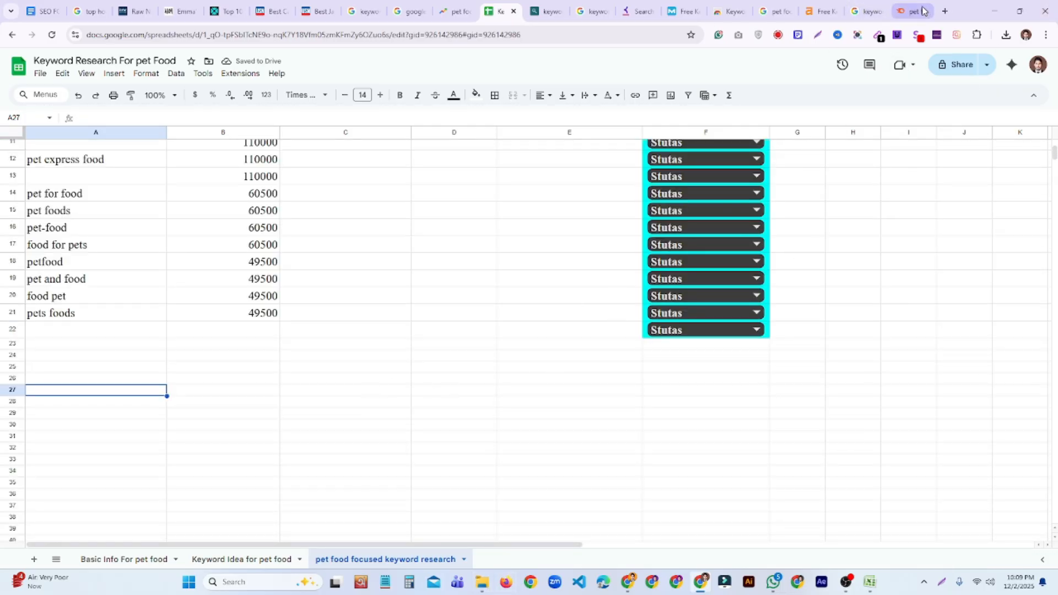
Step: Return to the Semrush keyword results, try selecting all listed keywords at once and clear the selection
click(912, 11)
click(451, 546)
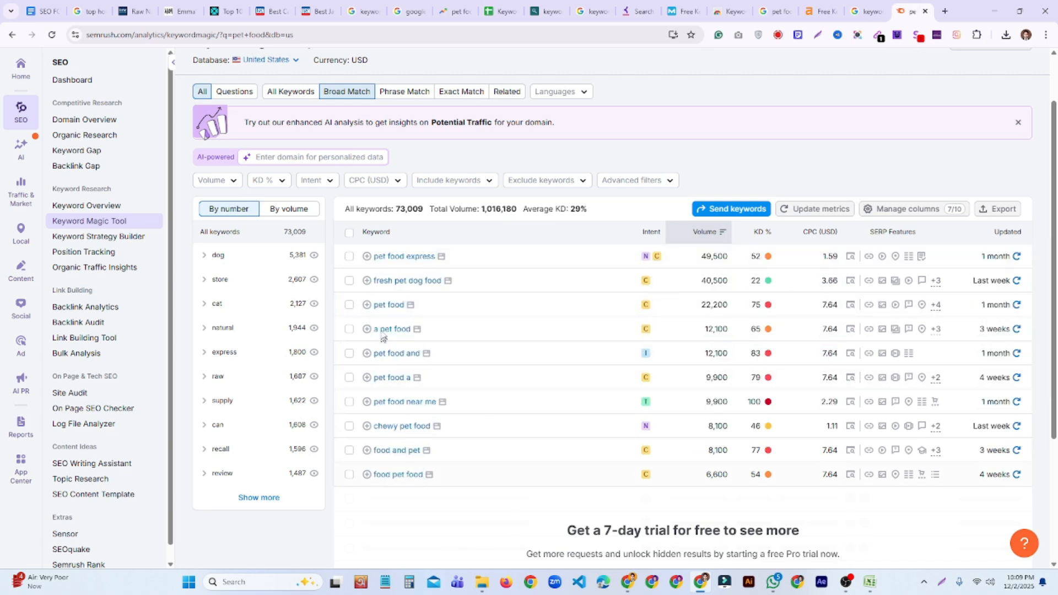
click(350, 235)
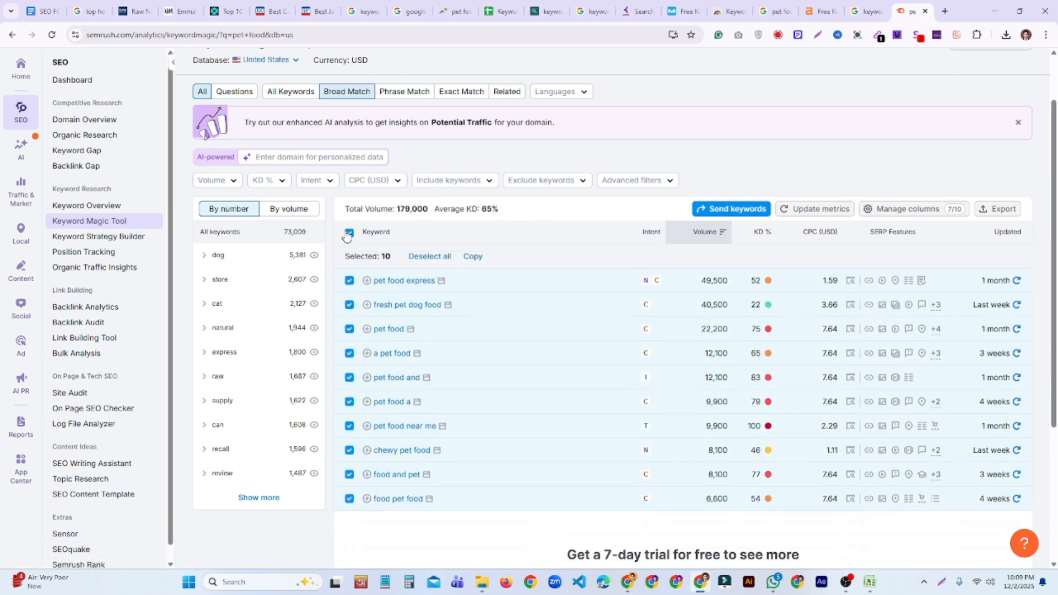
click(350, 232)
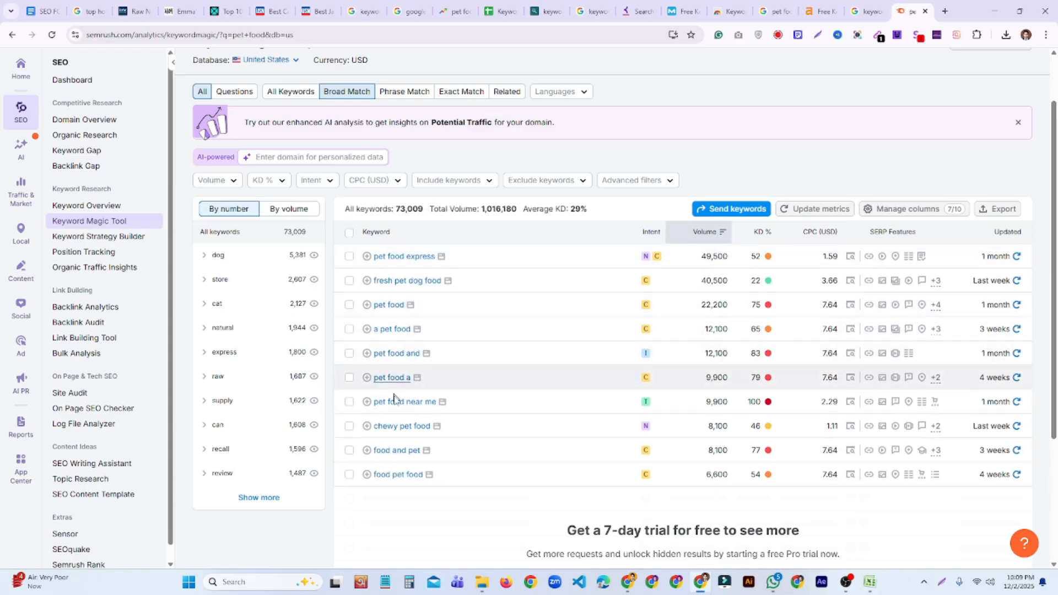
Step: Select all the listed Semrush keywords from "pet food express" to "food pet food", leaving out "chewy pet food"
scroll(391, 353, up, 1)
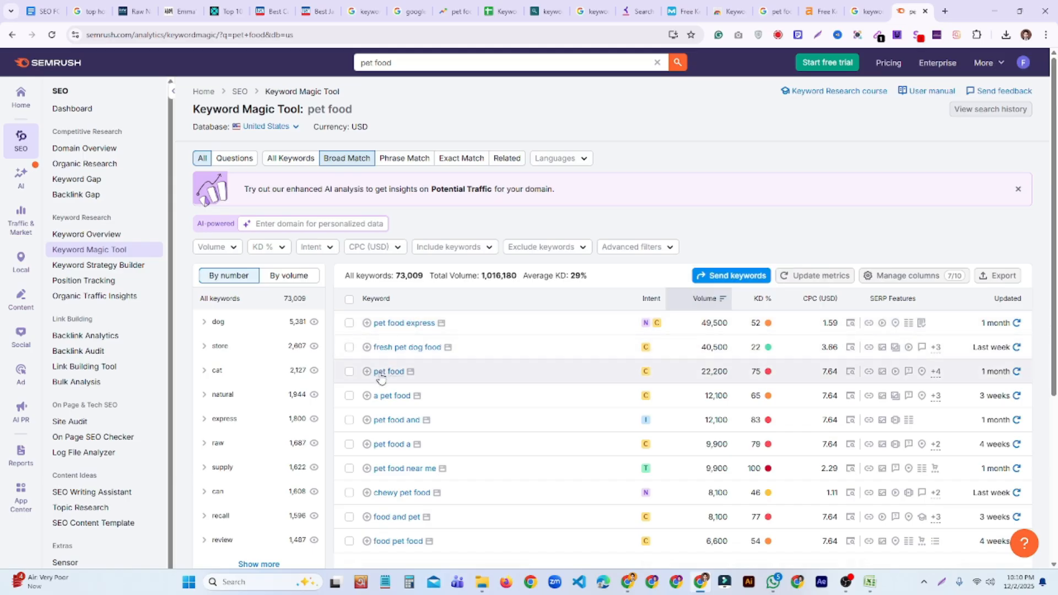
click(349, 323)
click(349, 371)
click(349, 396)
click(350, 420)
scroll(353, 419, down, 2)
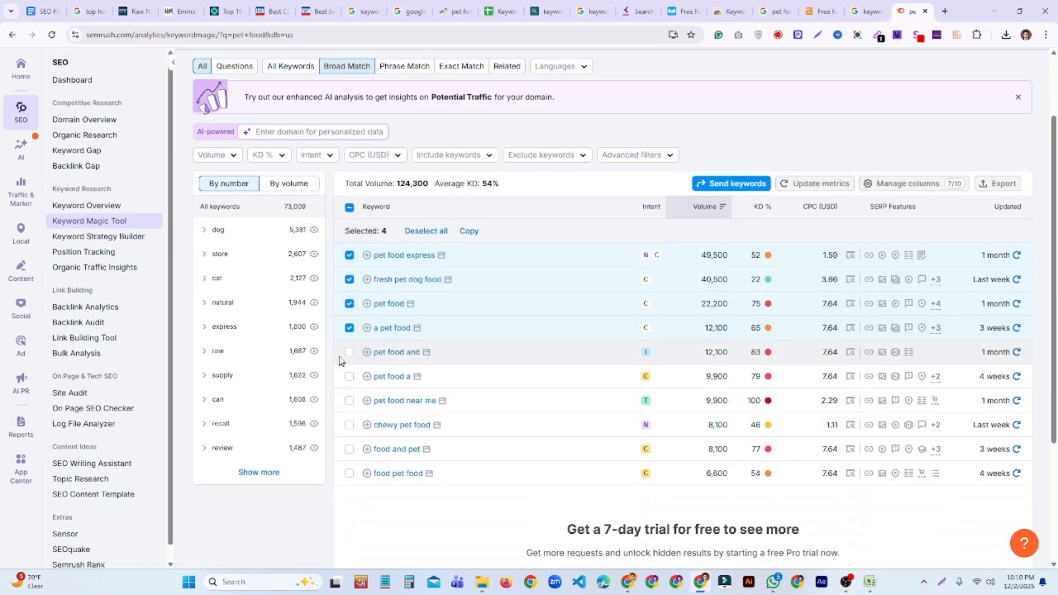
click(349, 352)
click(349, 377)
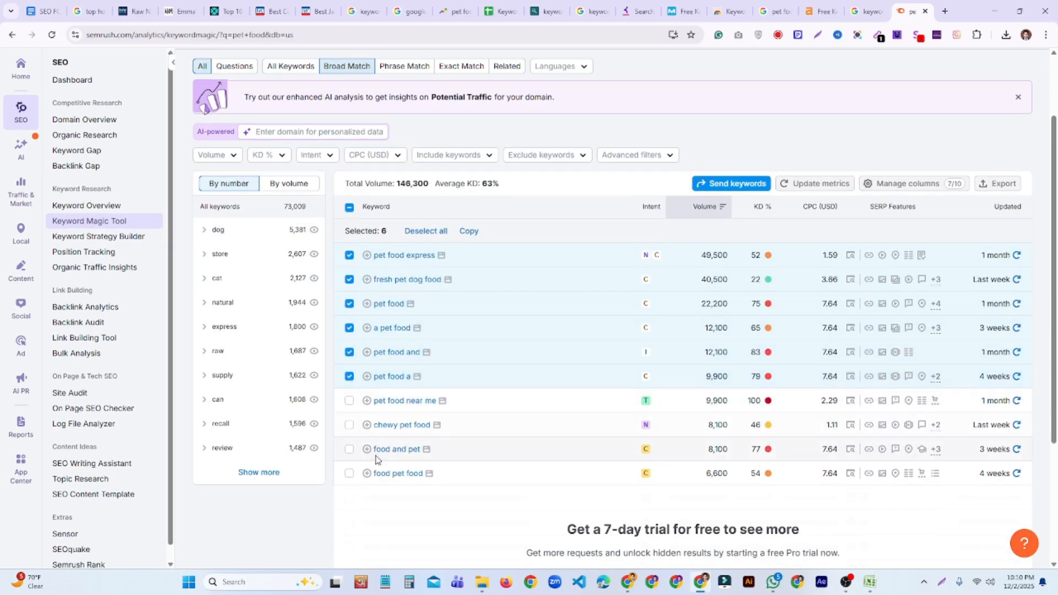
click(349, 401)
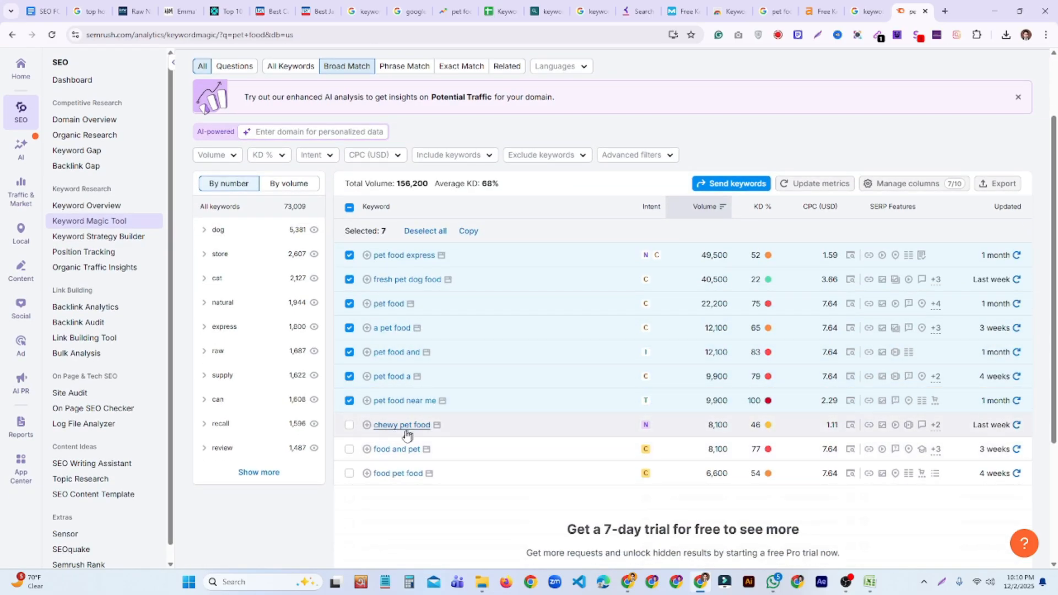
click(349, 450)
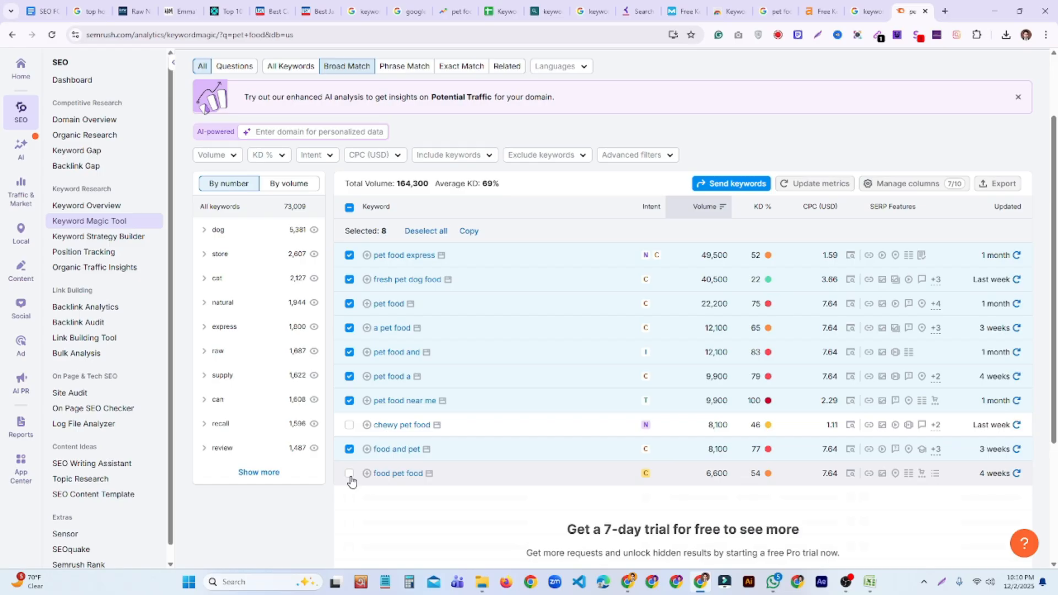
click(349, 474)
Step: Check the total search volume of the selected keywords and review the chosen rows
scroll(551, 460, down, 2)
scroll(623, 458, up, 3)
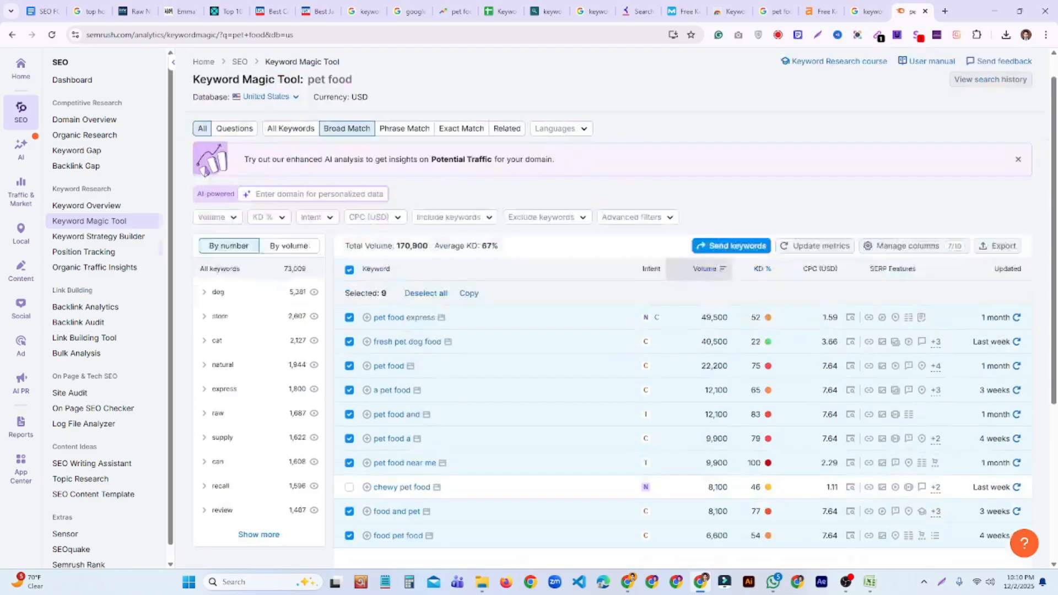
scroll(659, 441, down, 2)
drag(397, 183, 431, 186)
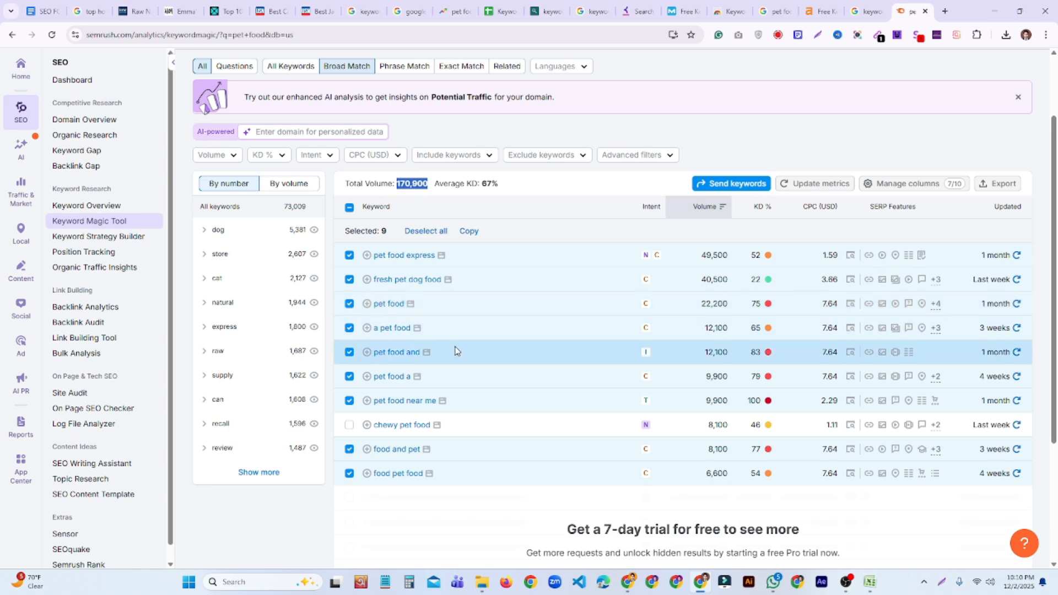
scroll(607, 370, down, 2)
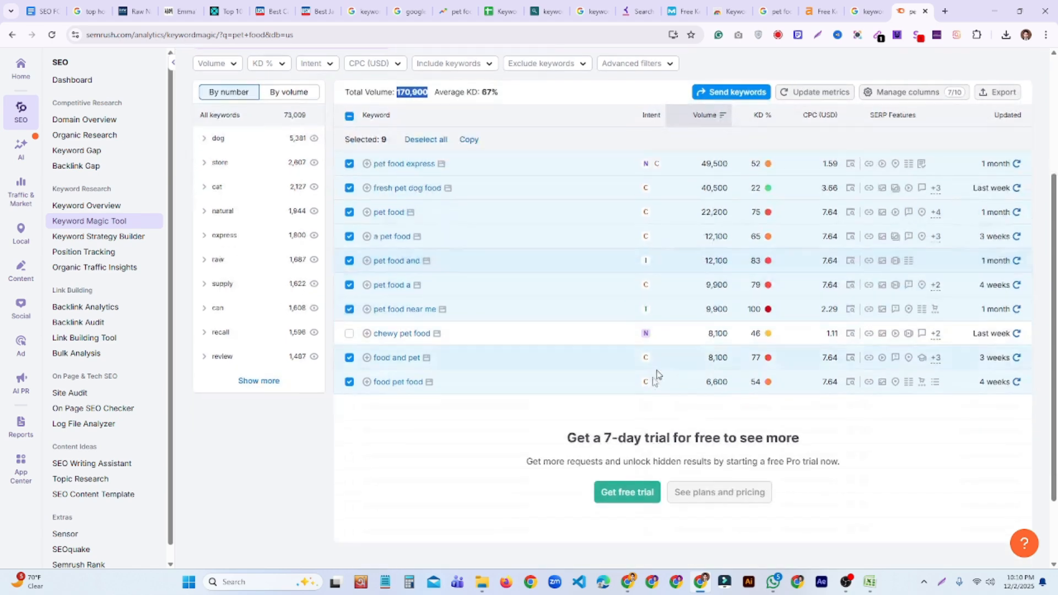
scroll(479, 341, up, 2)
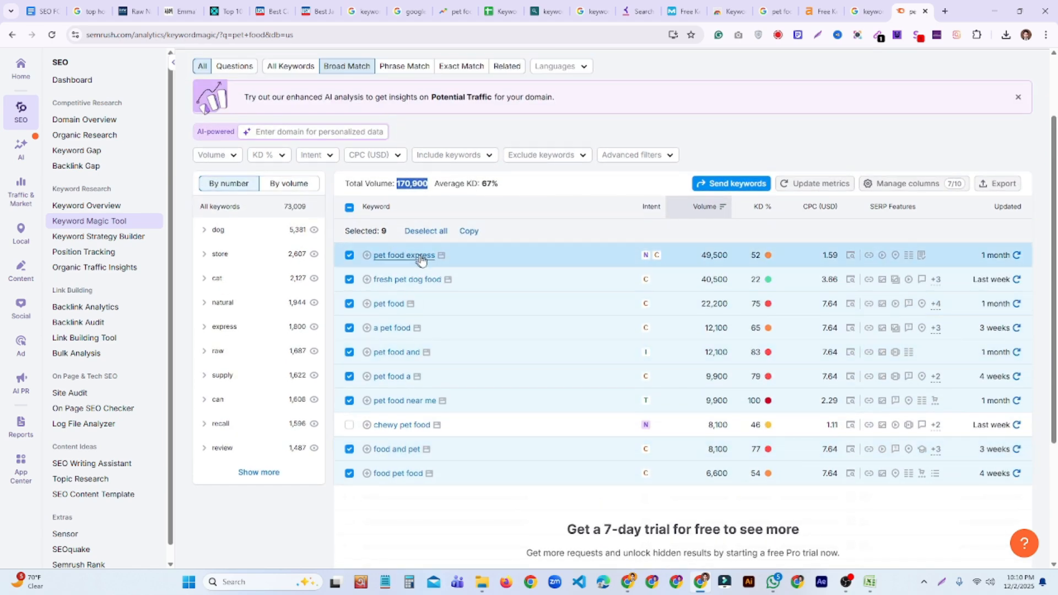
scroll(388, 230, up, 2)
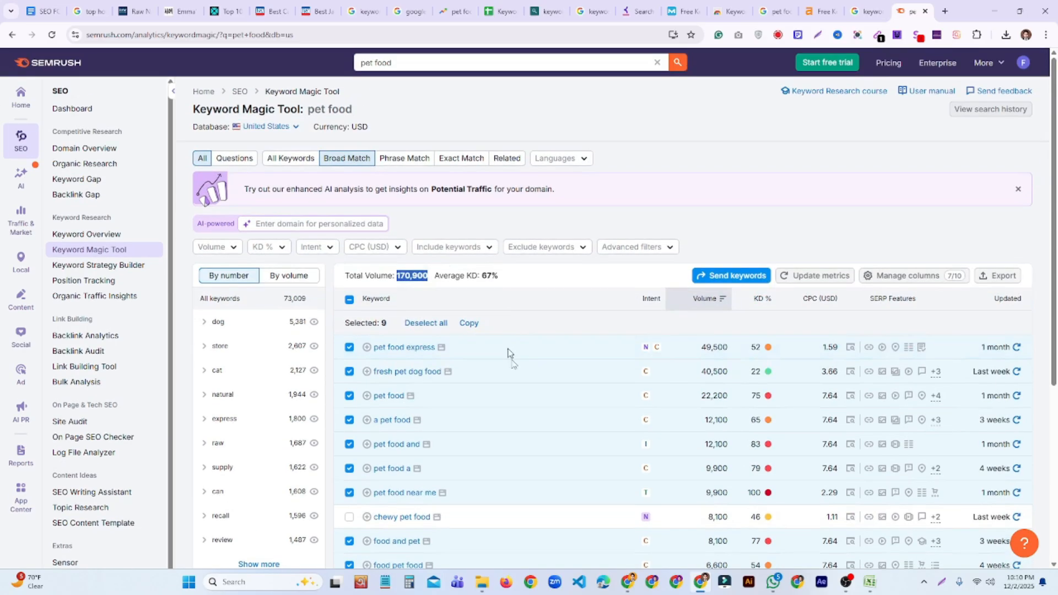
Step: Copy the selected keywords and paste them into the "pet food focused keyword research" sheet in Google Sheets, starting at cell A32
click(470, 324)
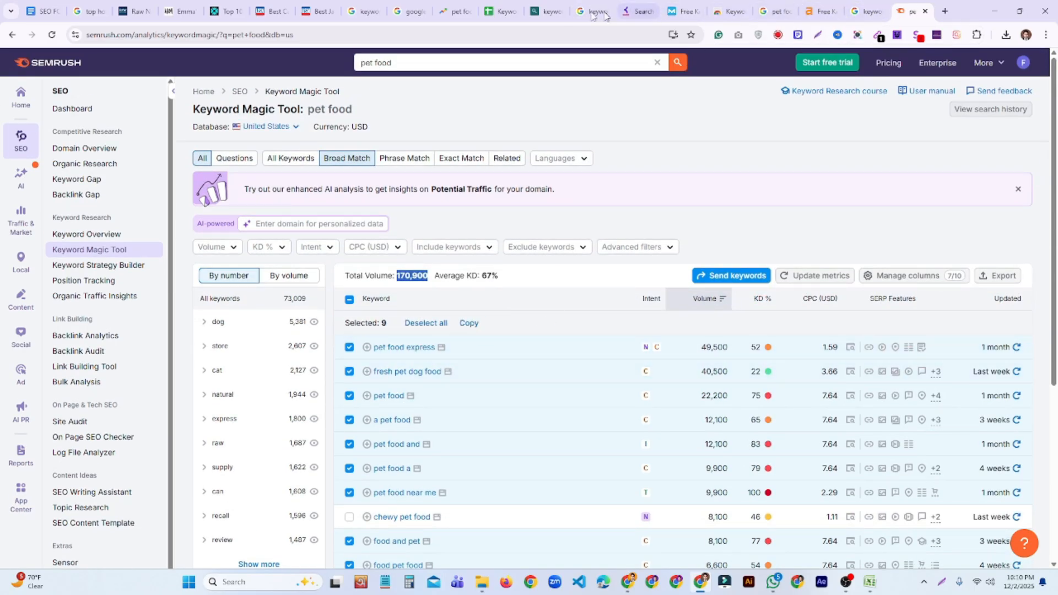
click(503, 11)
click(115, 354)
click(122, 412)
scroll(266, 447, up, 3)
scroll(204, 430, down, 5)
click(127, 351)
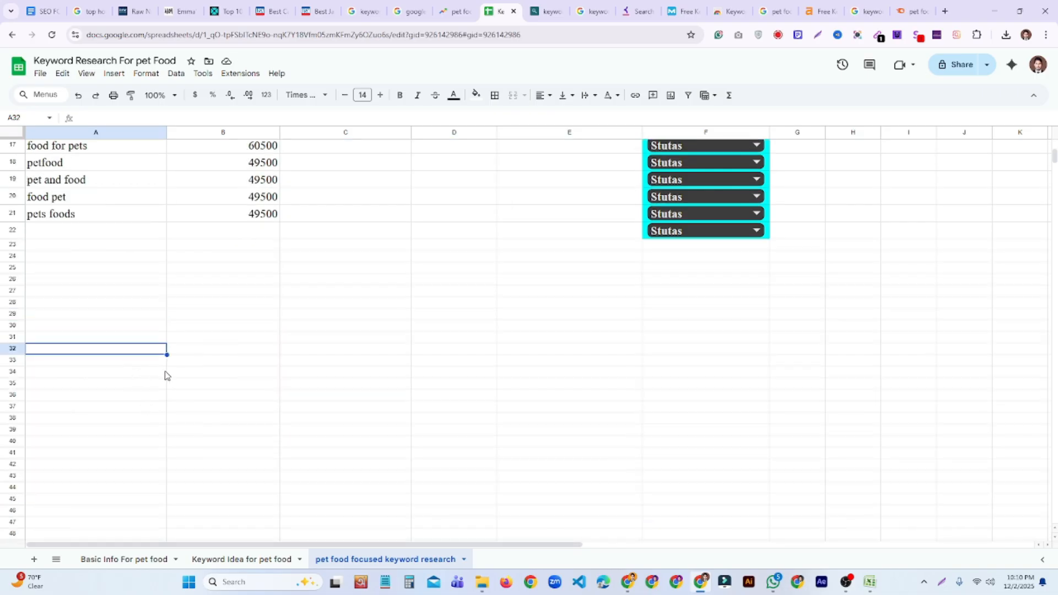
key(ctrl+v)
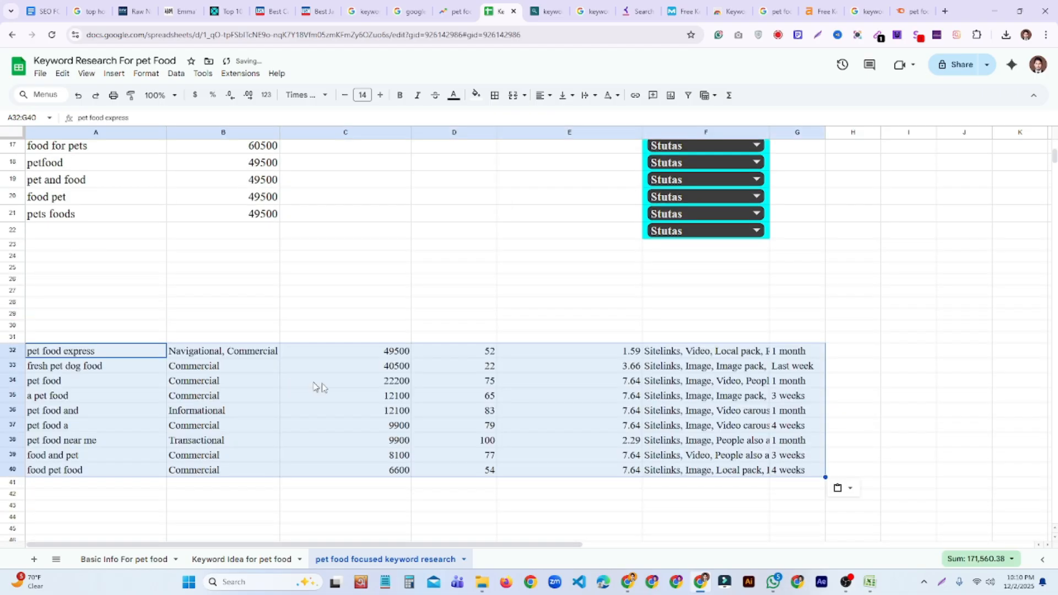
click(875, 376)
Step: Return to the Semrush keyword results and clear the keyword selection
click(913, 11)
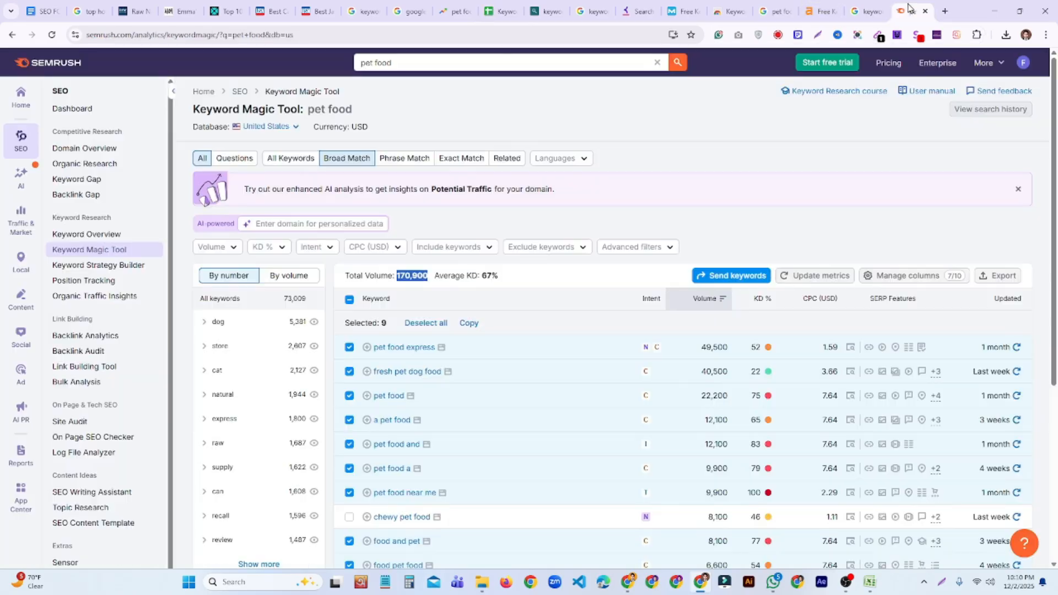
click(709, 249)
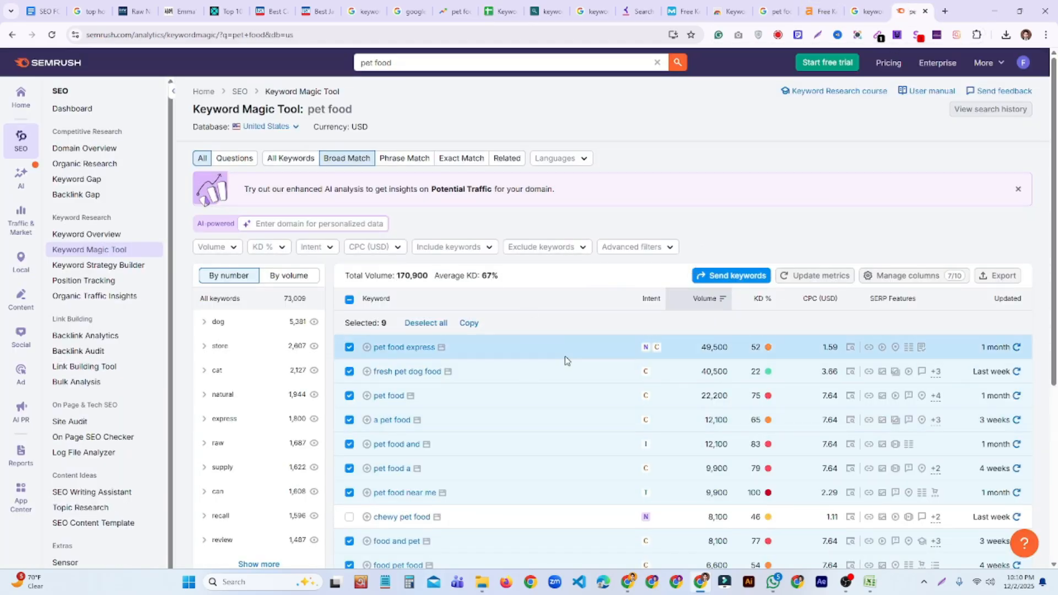
click(349, 300)
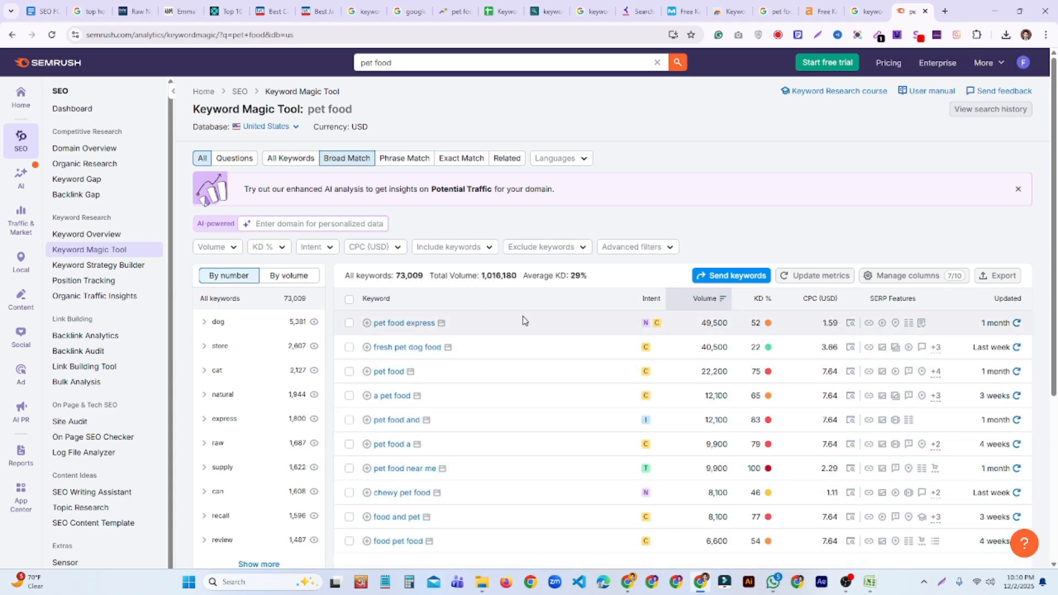
Step: Filter the keywords to Easy keyword difficulty (15–29%) and Commercial intent
scroll(768, 345, down, 2)
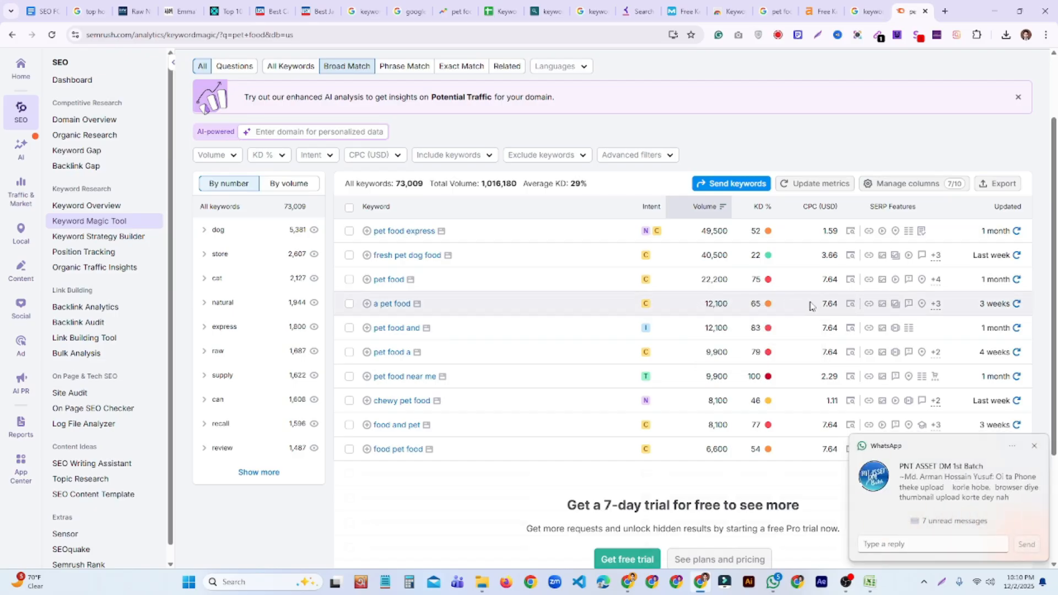
click(275, 159)
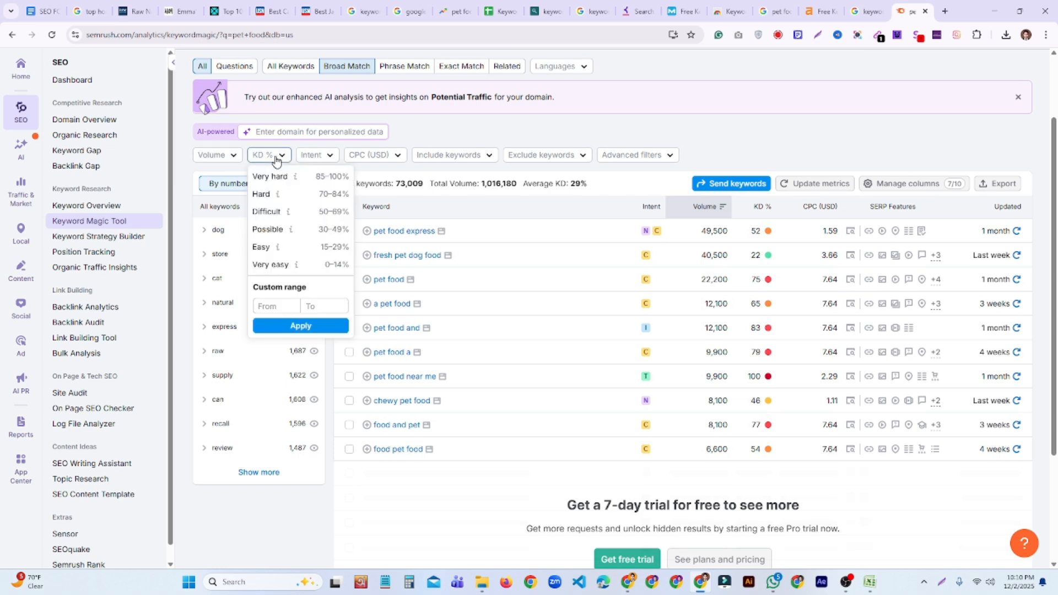
click(276, 249)
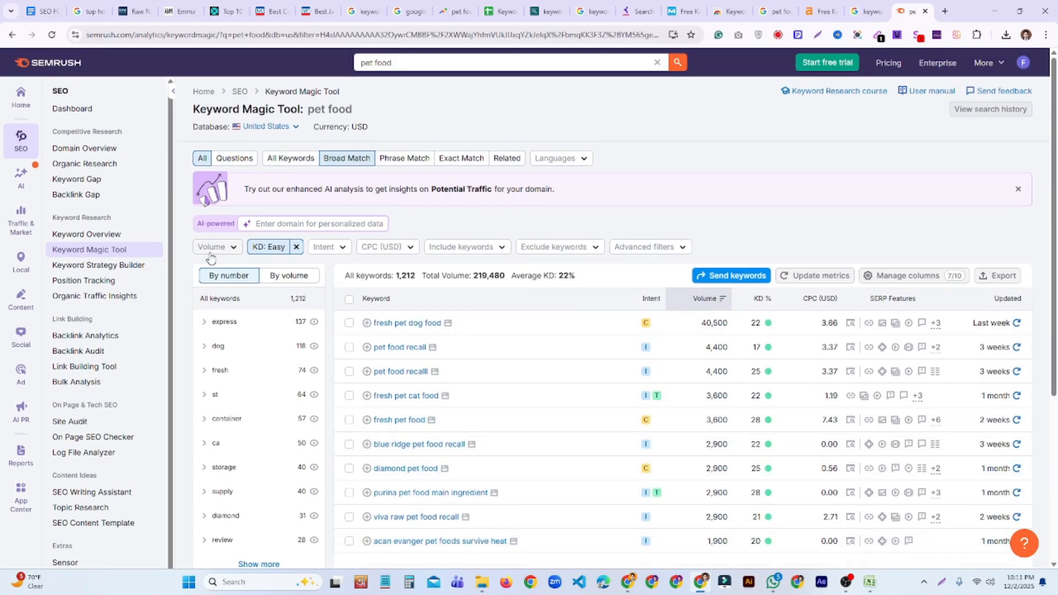
click(230, 252)
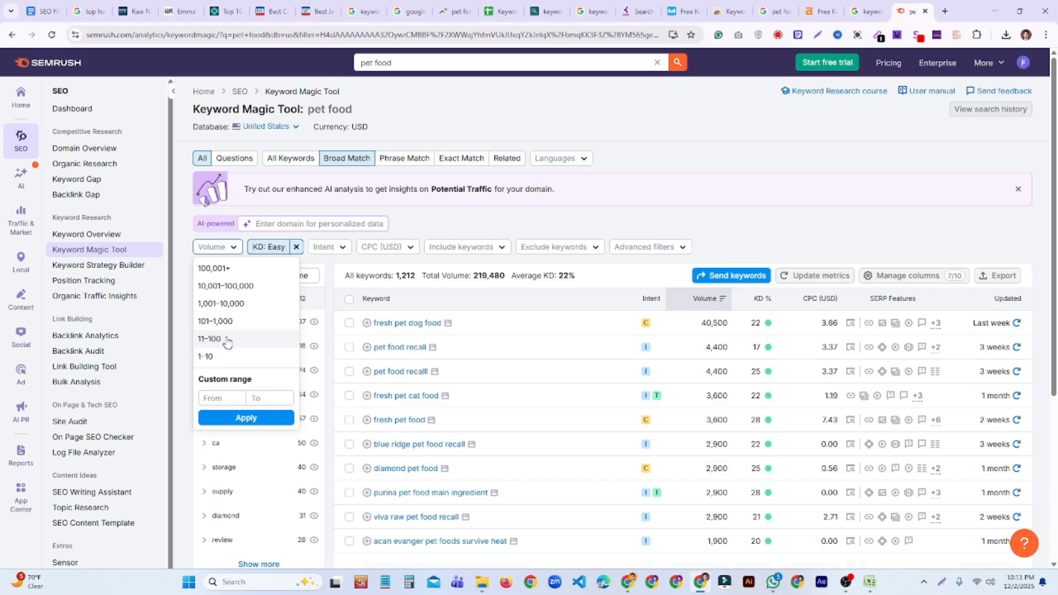
click(344, 248)
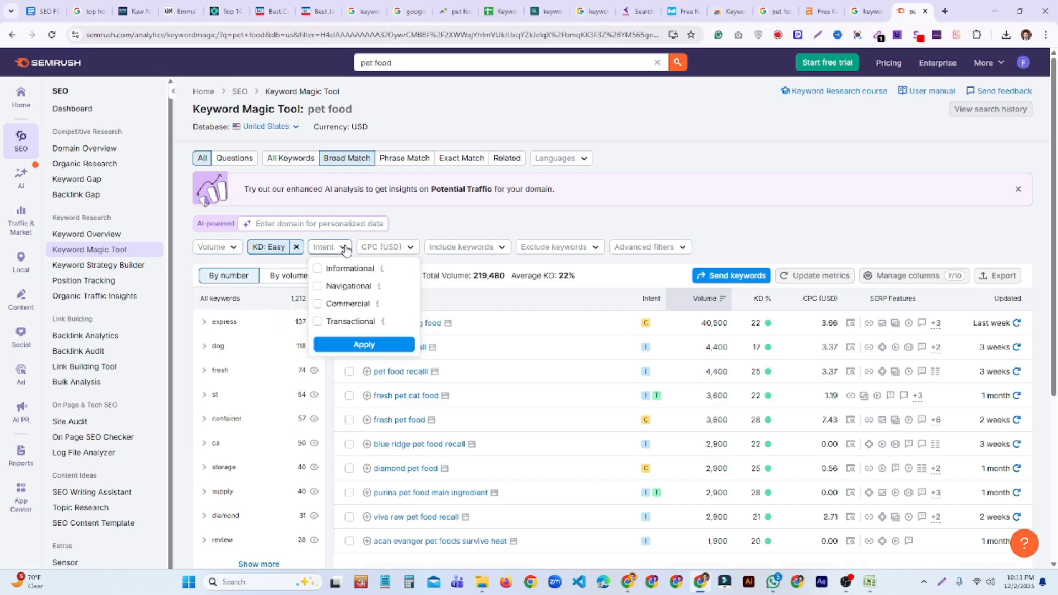
click(360, 312)
click(398, 344)
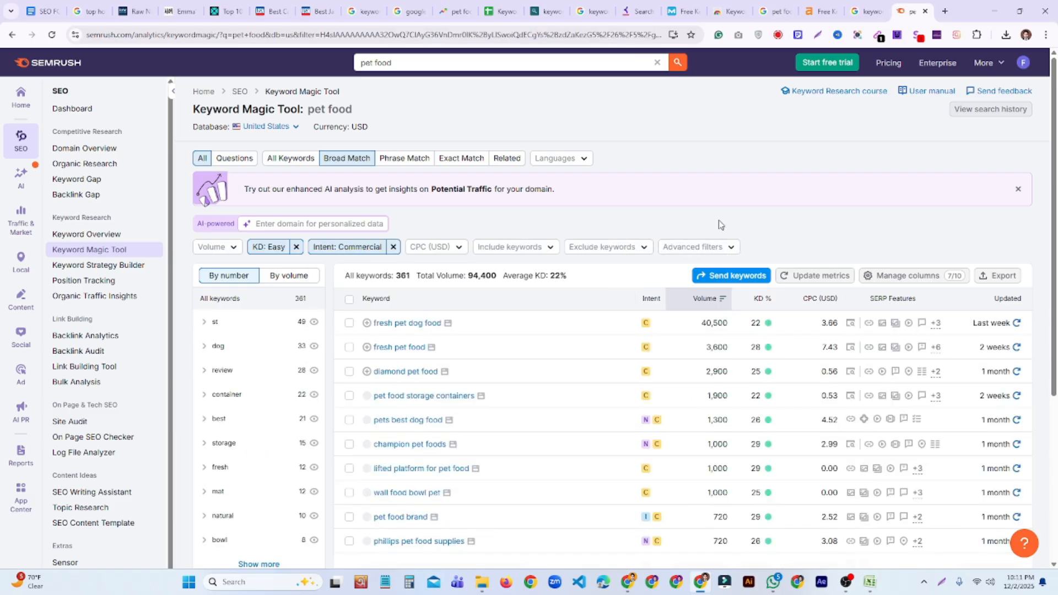
Step: Review the filtered keyword list and select all ten listed keywords for copying
scroll(460, 352, down, 2)
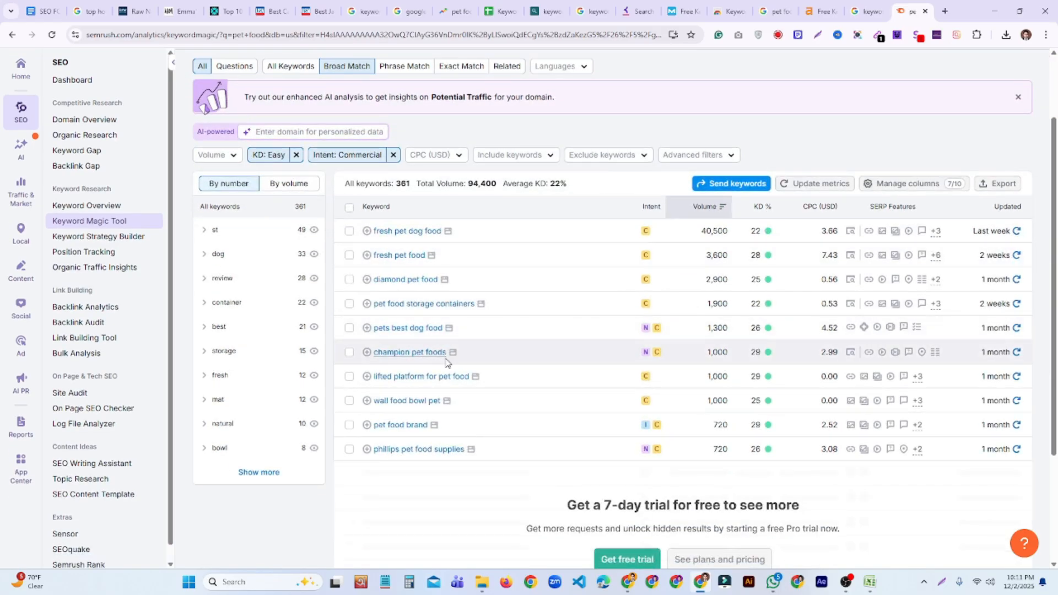
scroll(465, 420, up, 2)
scroll(472, 420, down, 2)
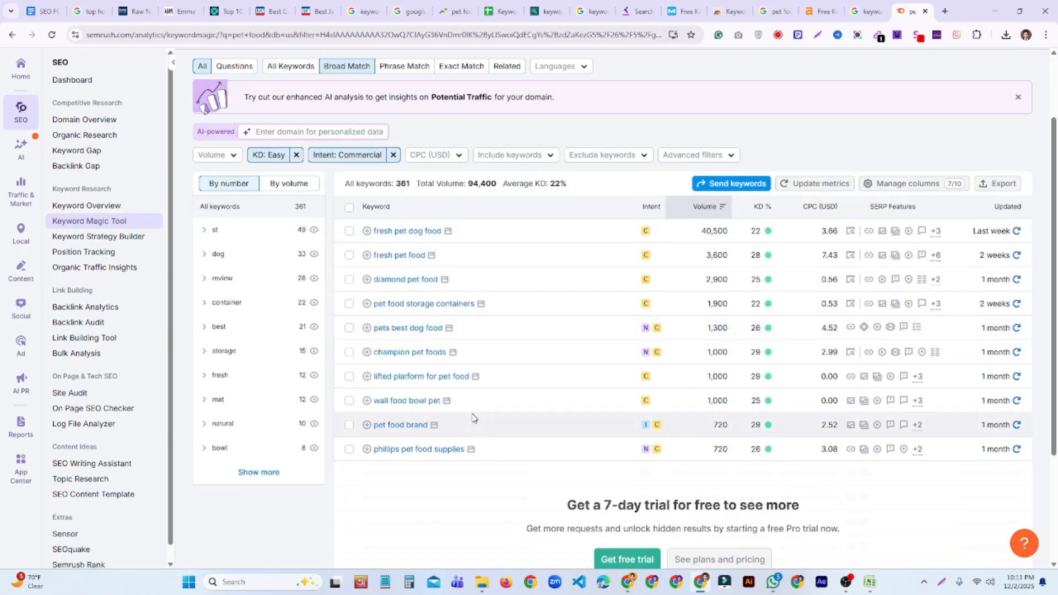
scroll(472, 420, up, 2)
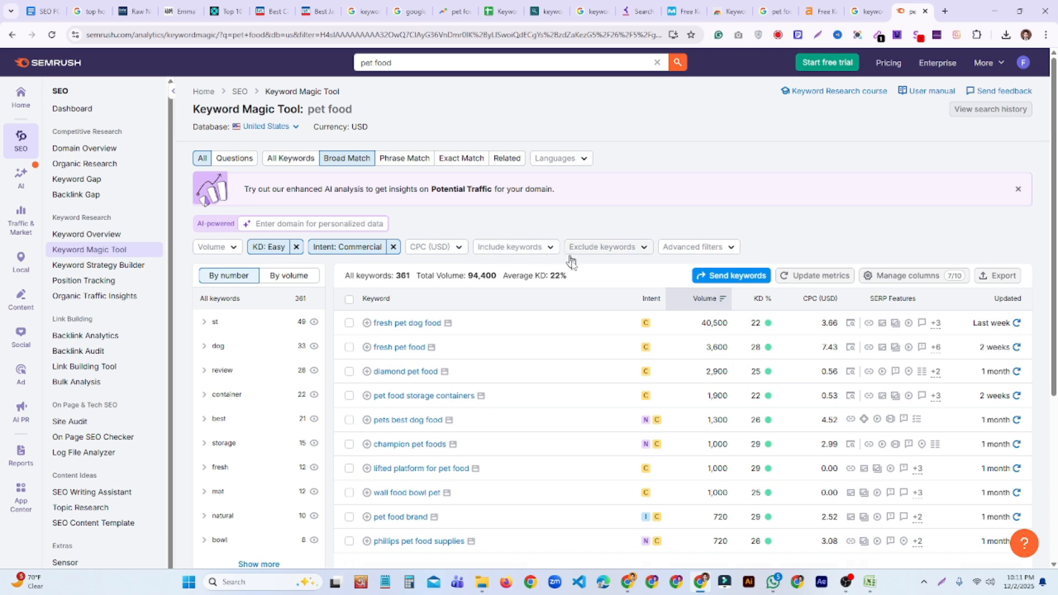
scroll(570, 259, down, 2)
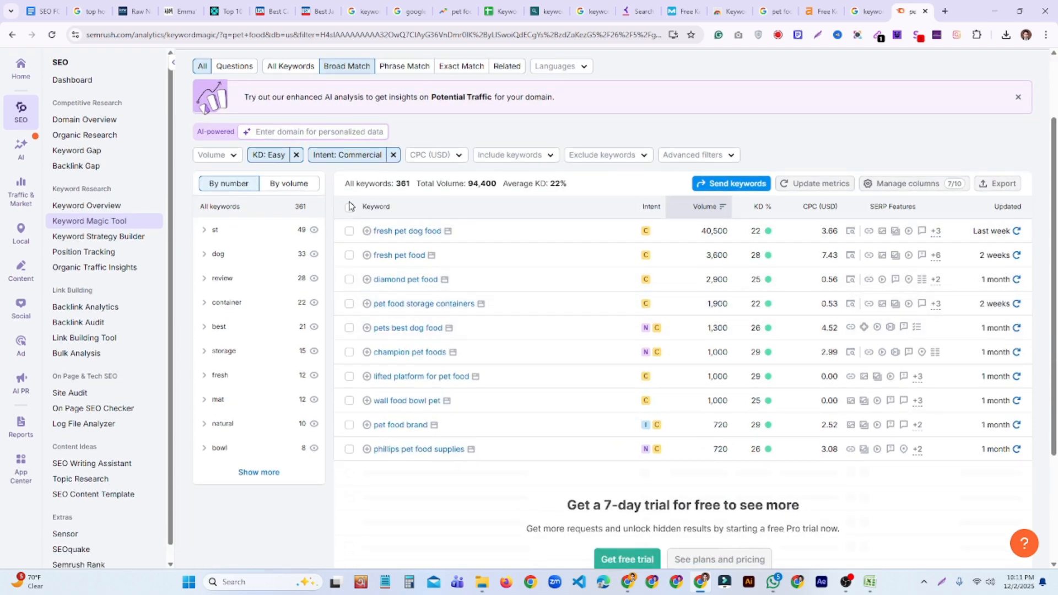
click(350, 208)
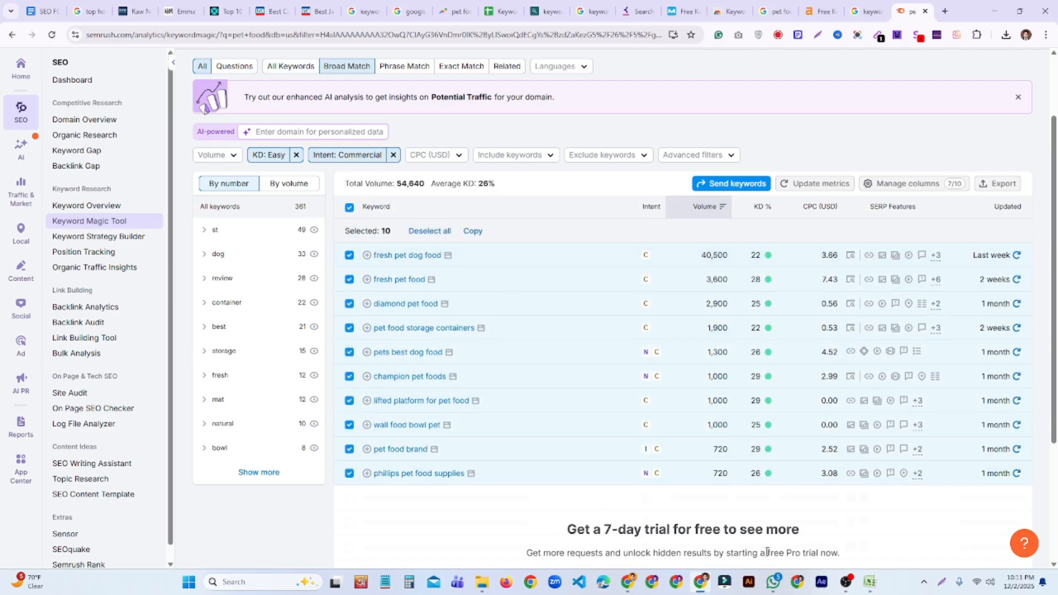
Step: Paste the ten copied keywords into the Google Sheet directly below the earlier rows, starting at cell A41
click(499, 11)
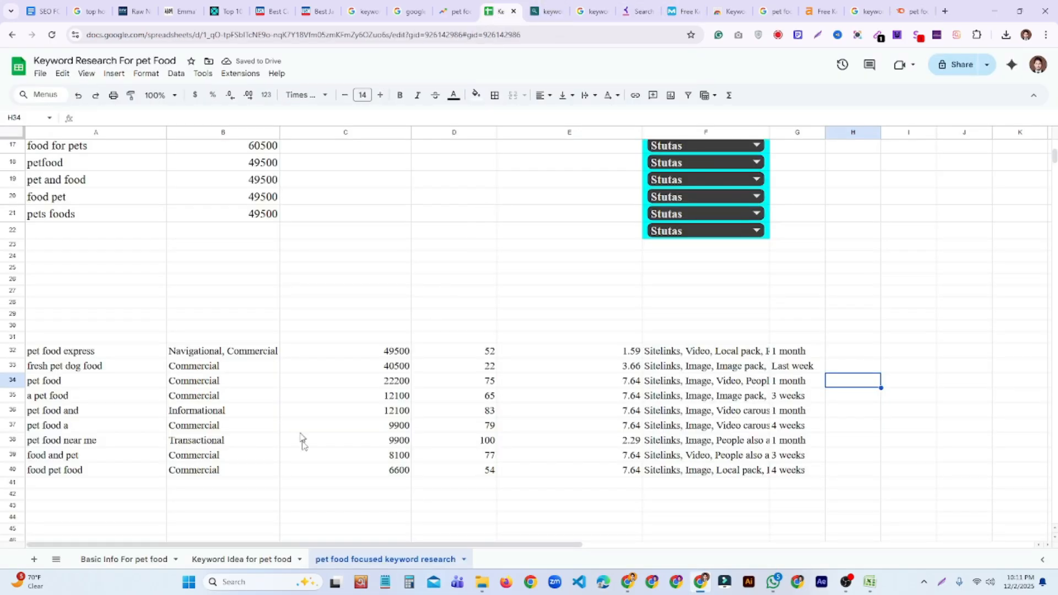
scroll(223, 444, down, 3)
click(131, 302)
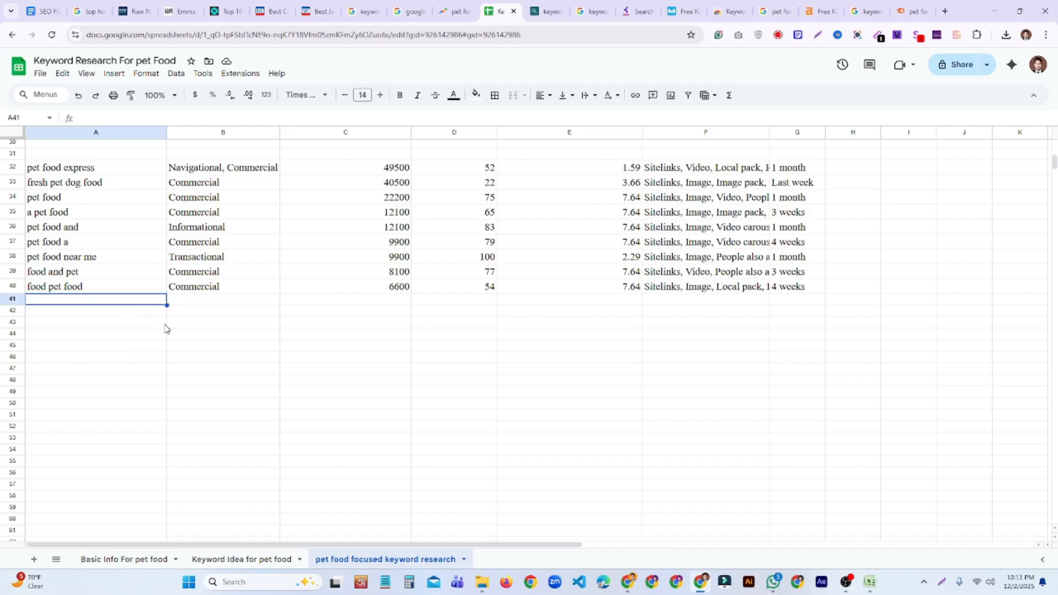
key(ctrl+v)
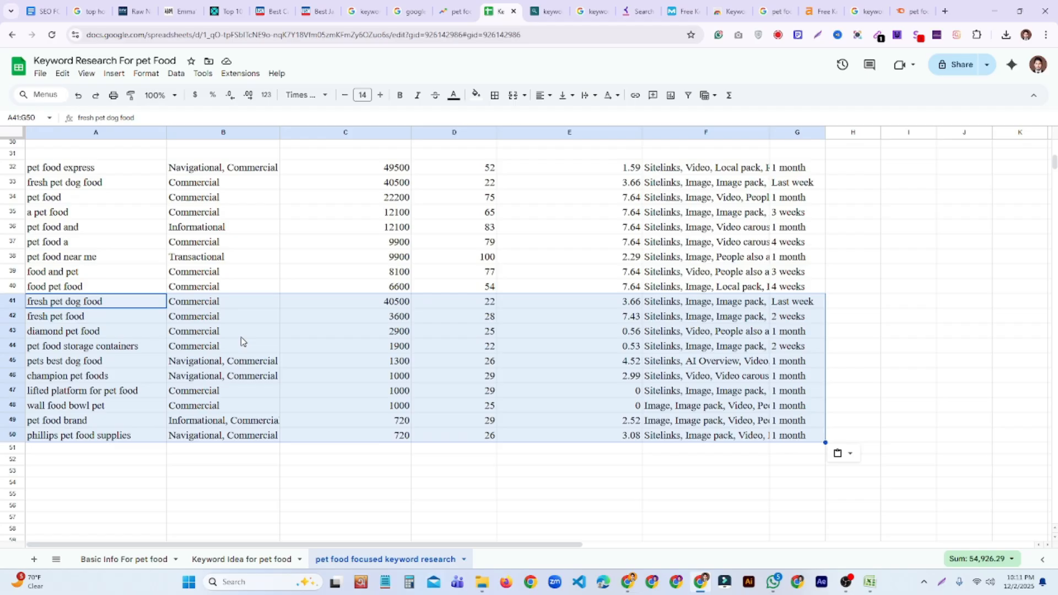
click(619, 494)
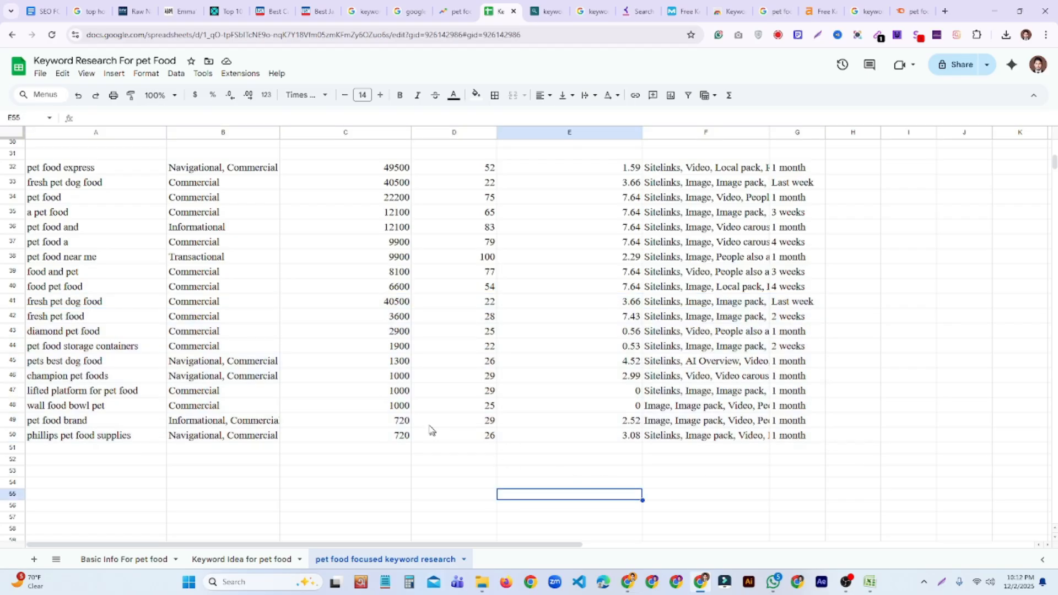
Step: Delete the old keywords and search volumes from cells A2:B21 beneath the header row
scroll(331, 359, up, 2)
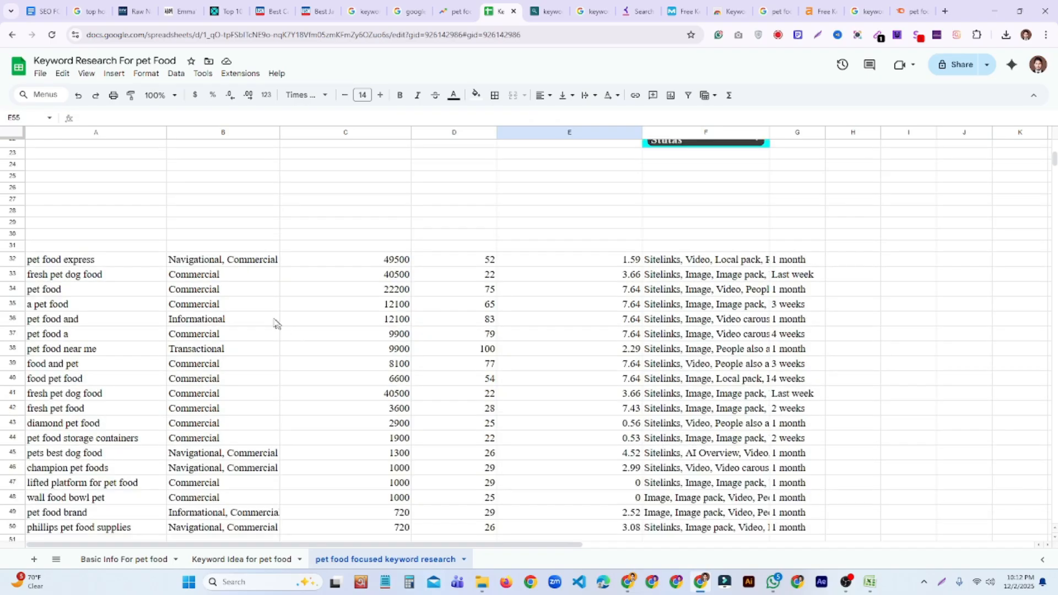
click(64, 264)
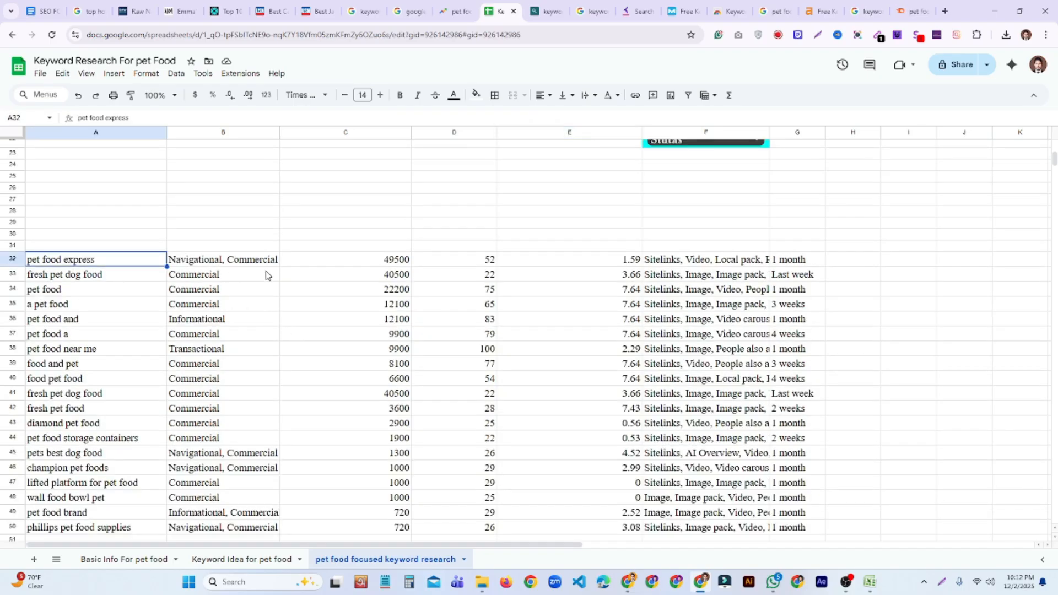
scroll(266, 276, up, 7)
drag(112, 171, 88, 503)
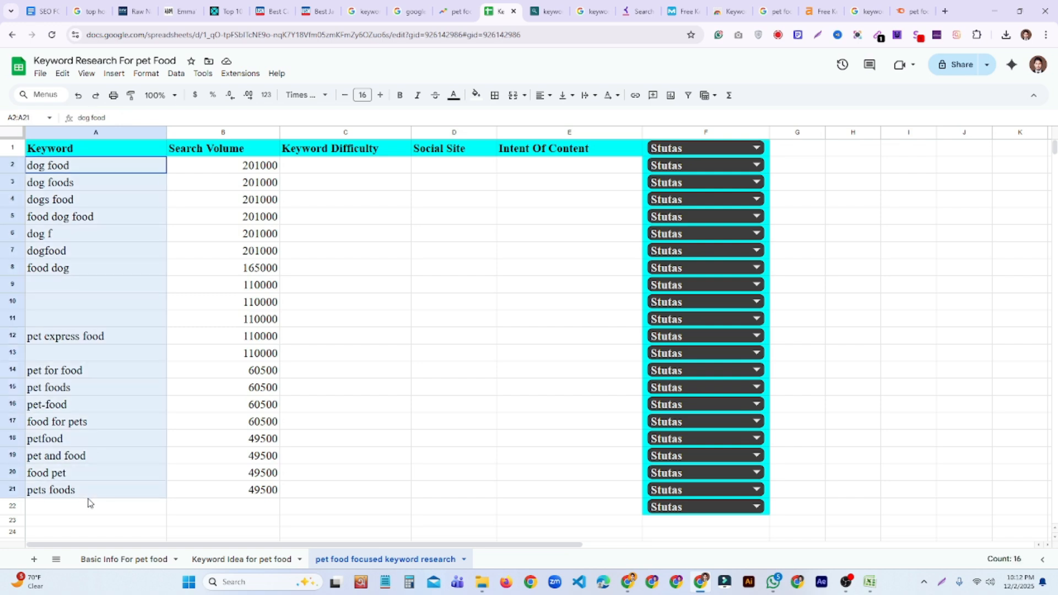
key(Delete)
drag(274, 169, 276, 490)
key(Delete)
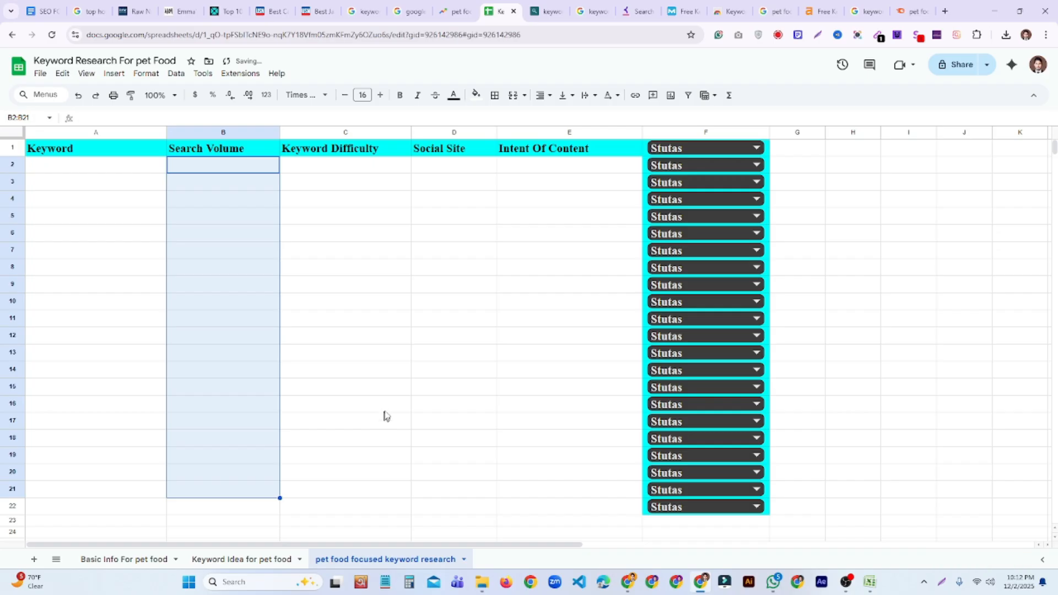
Step: Copy the keyword "pet food express" from cell A32 into cell A2 of the Keyword column
scroll(397, 402, down, 5)
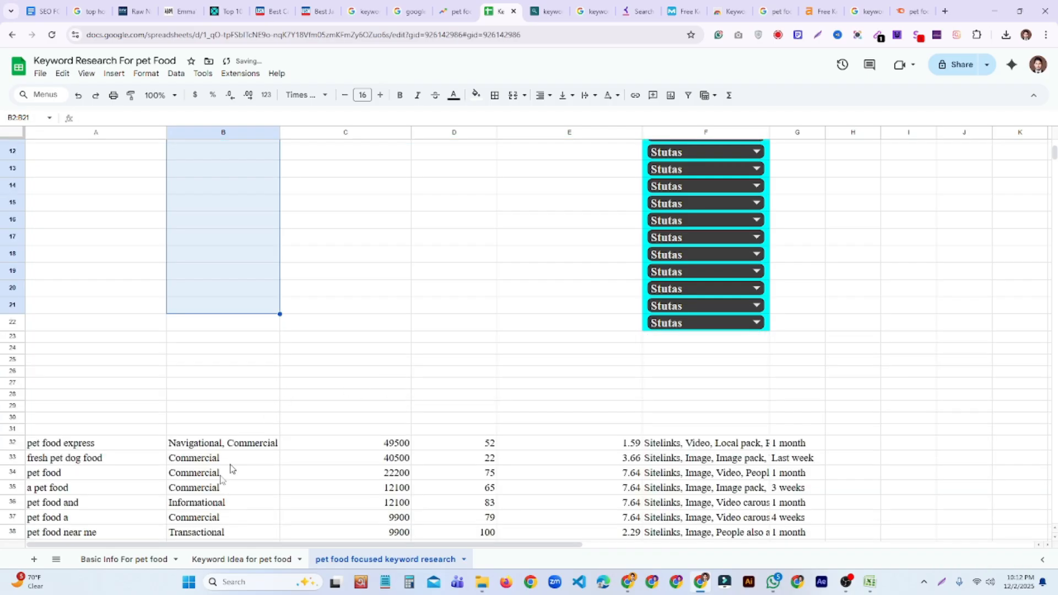
click(112, 449)
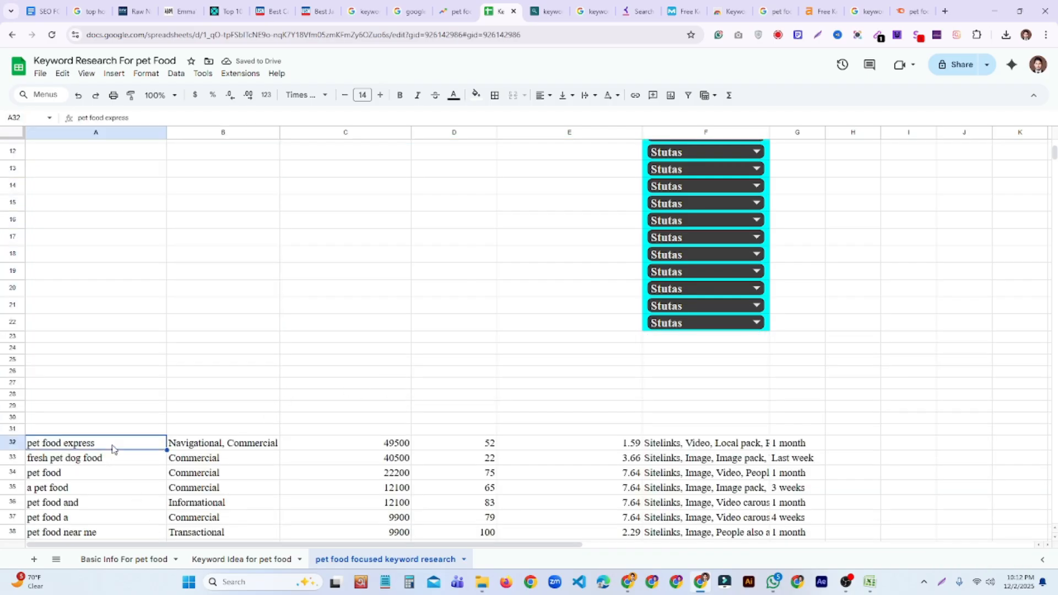
key(ctrl+c)
key(Return)
key(ctrl+a)
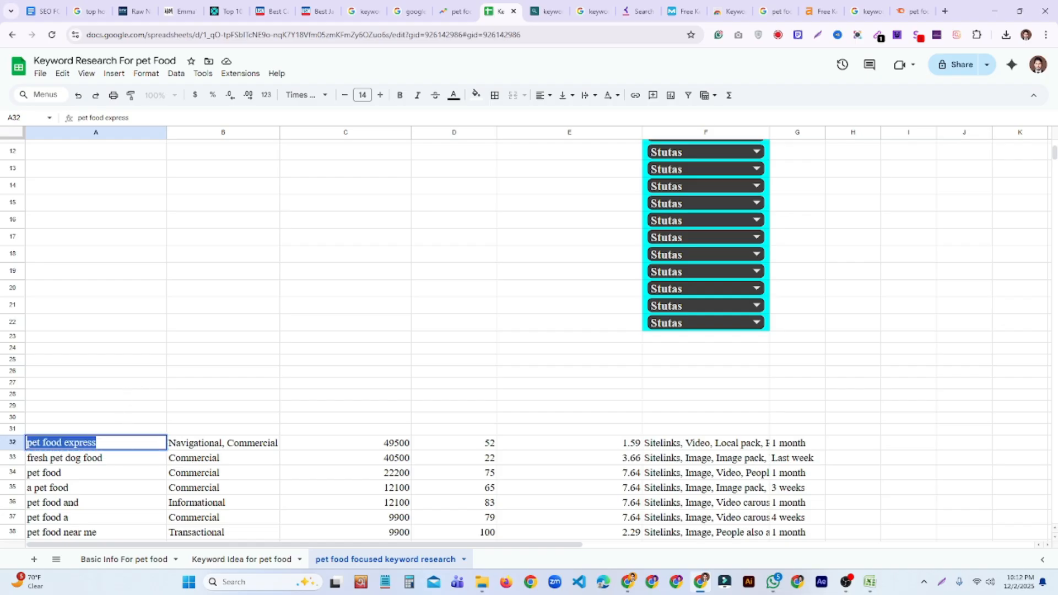
scroll(160, 308, up, 4)
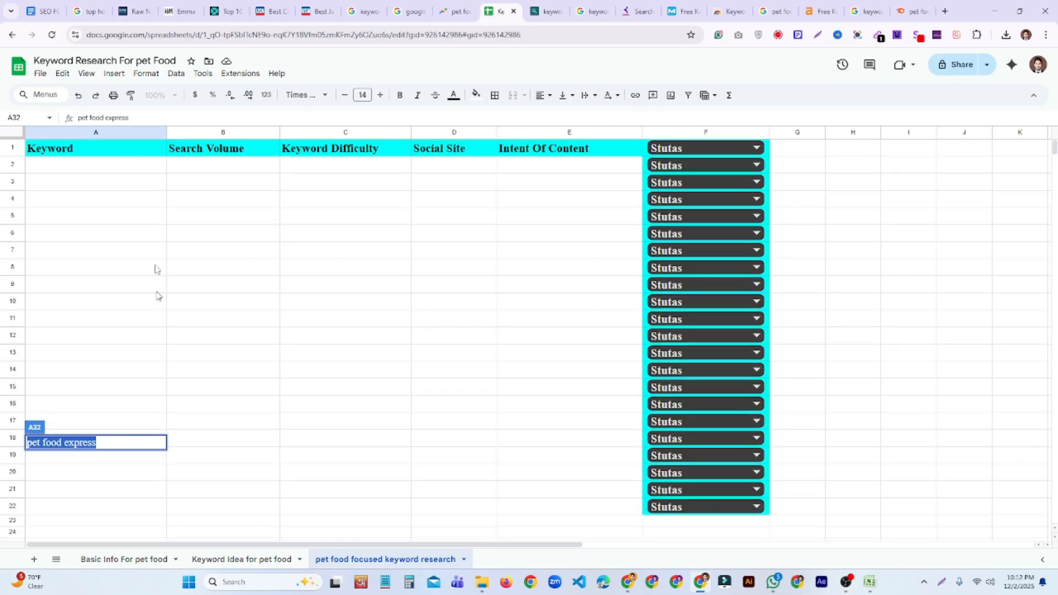
click(135, 164)
key(ctrl+v)
click(287, 267)
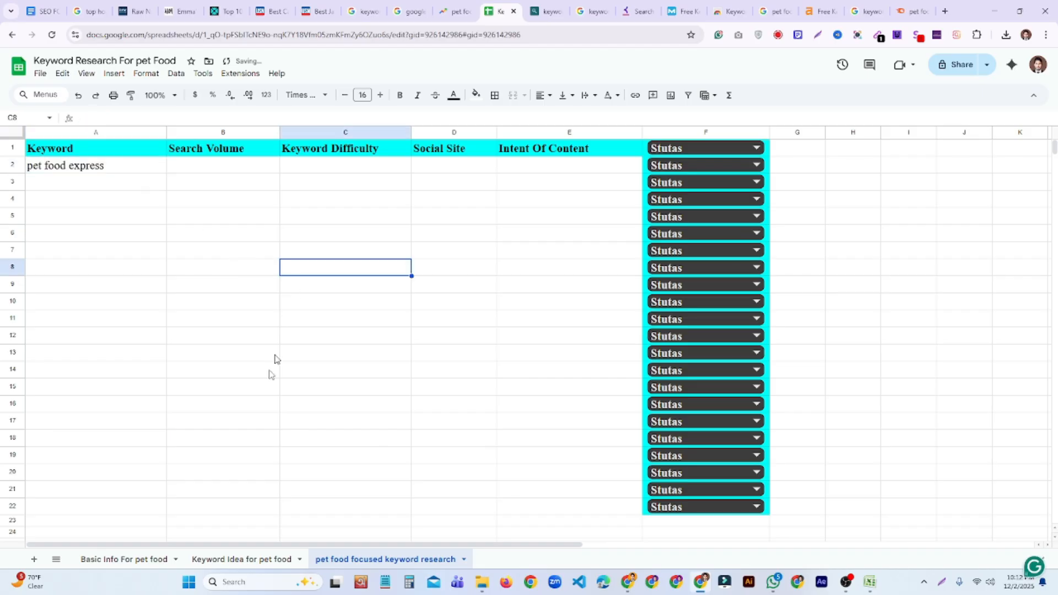
Step: Copy the search volume 49500 for "pet food express" from cell C32 into cell B2
scroll(274, 359, down, 5)
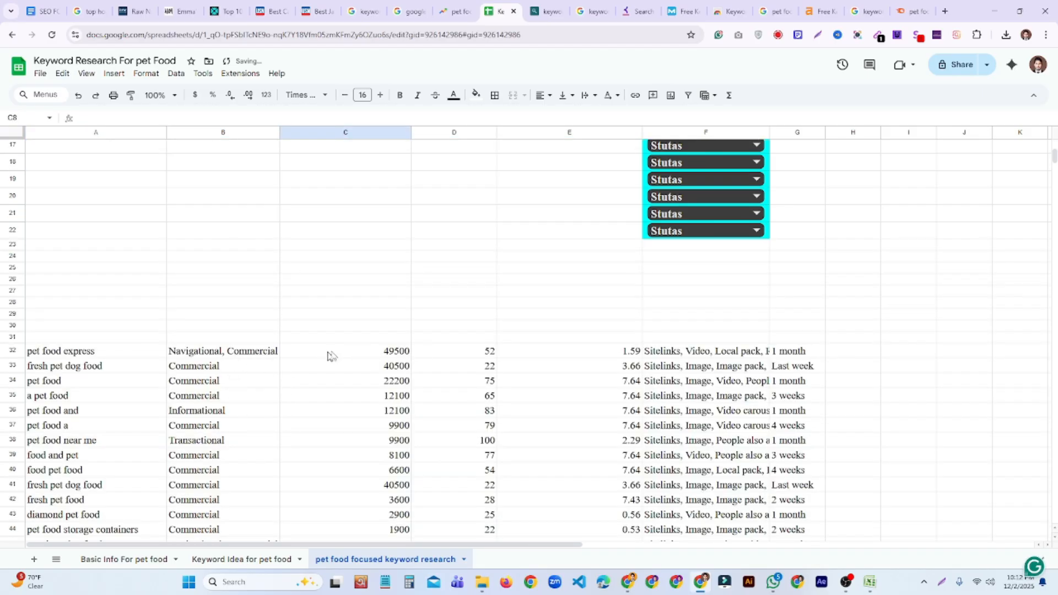
double_click(396, 352)
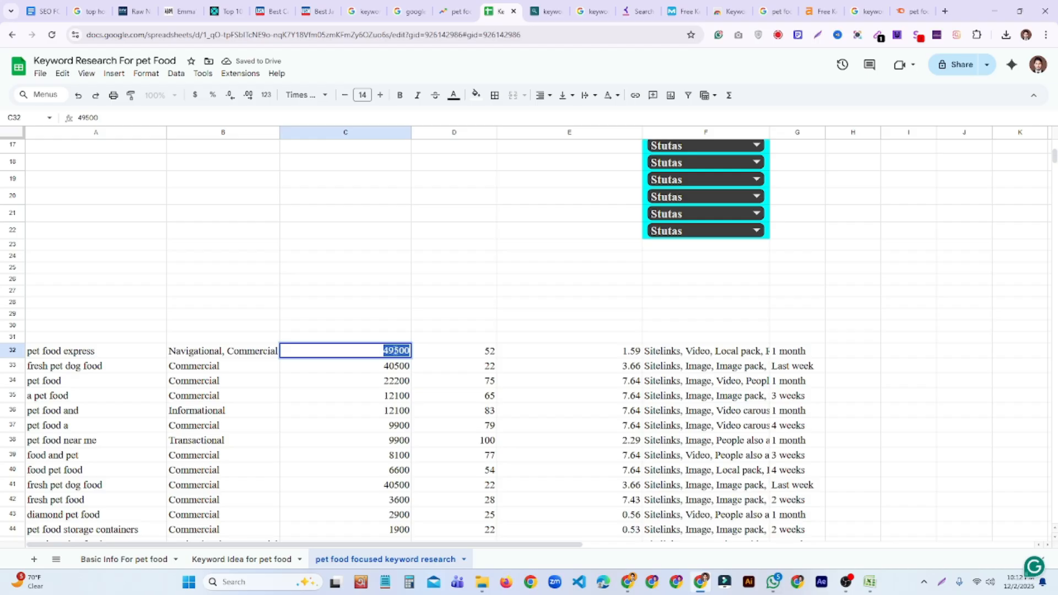
scroll(386, 300, up, 5)
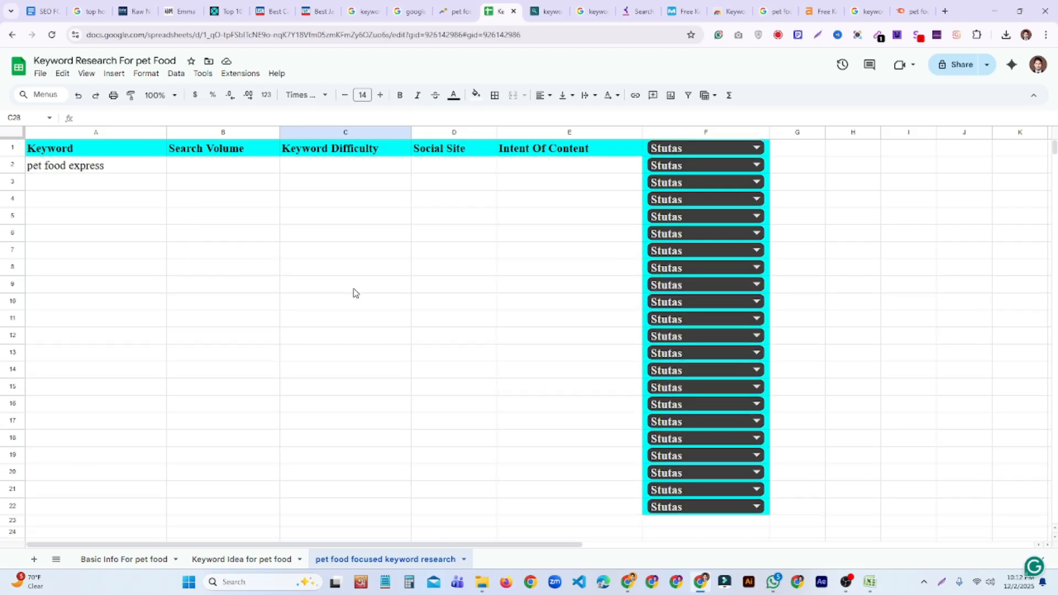
click(220, 168)
key(ctrl+v)
click(307, 248)
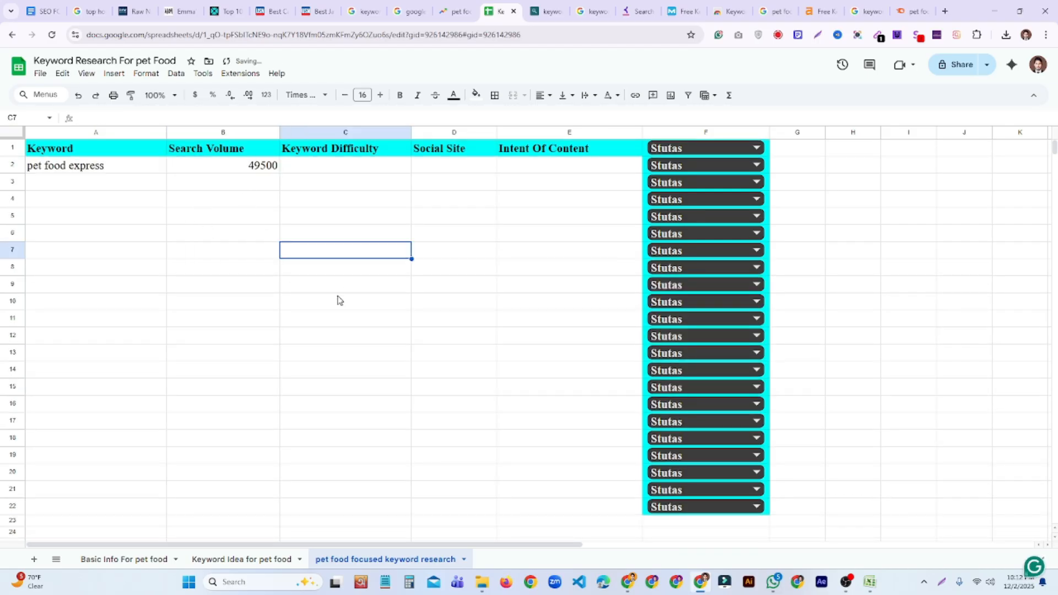
Step: Copy the keyword "fresh pet dog food" from cell A33 into cell A3 of the Keyword column
scroll(331, 300, down, 5)
drag(137, 351, 810, 525)
click(524, 273)
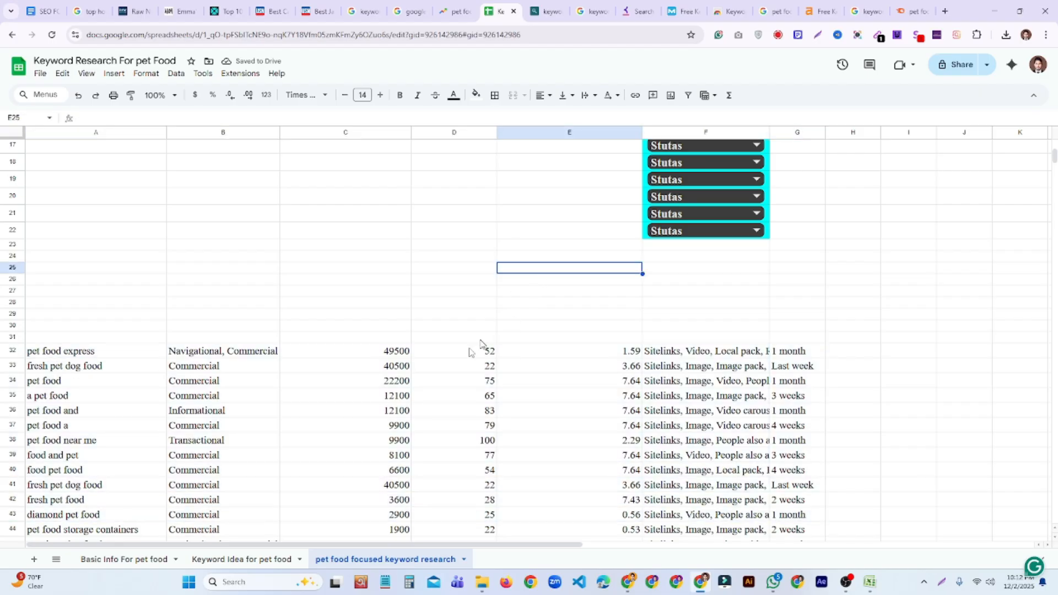
click(84, 368)
scroll(135, 378, up, 5)
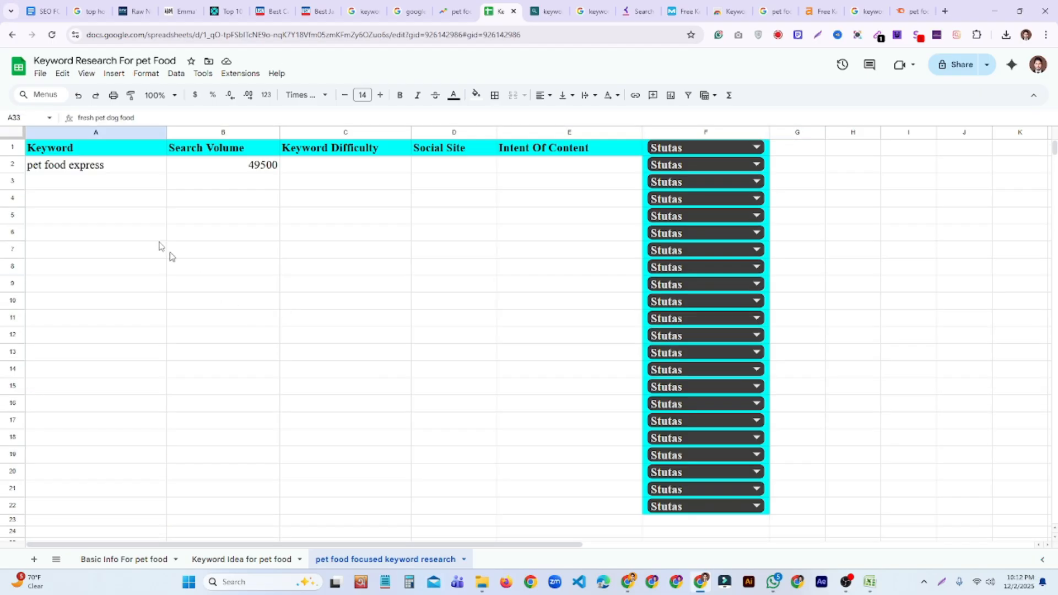
click(122, 189)
key(ctrl+v)
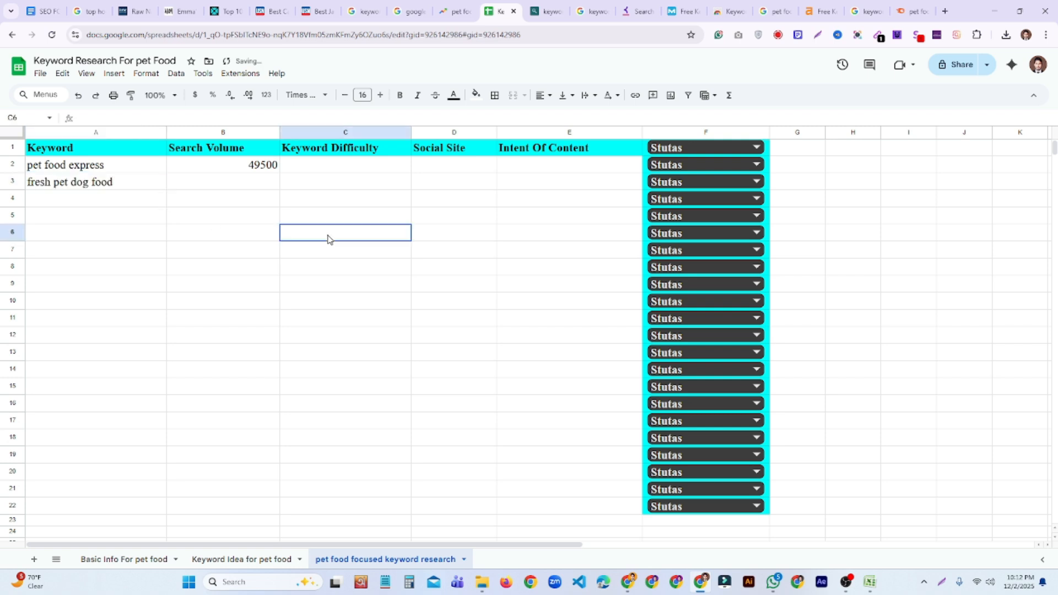
click(329, 238)
Step: Enter the keyword difficulty 52 for "pet food express" from cell D32 into cell C2
scroll(430, 375, down, 4)
click(481, 446)
key(ctrl+c)
scroll(452, 360, up, 5)
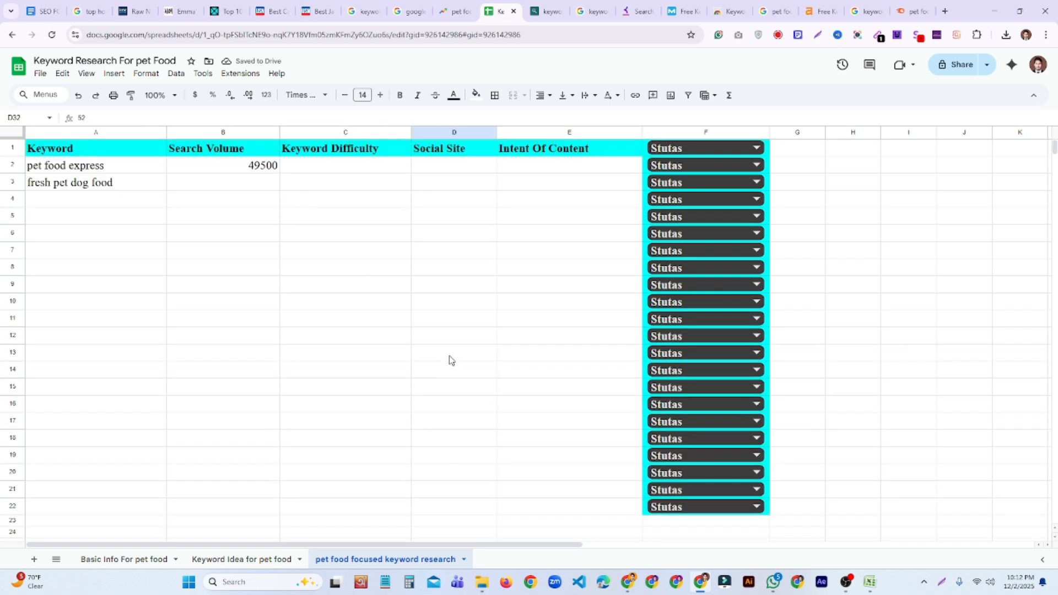
click(337, 171)
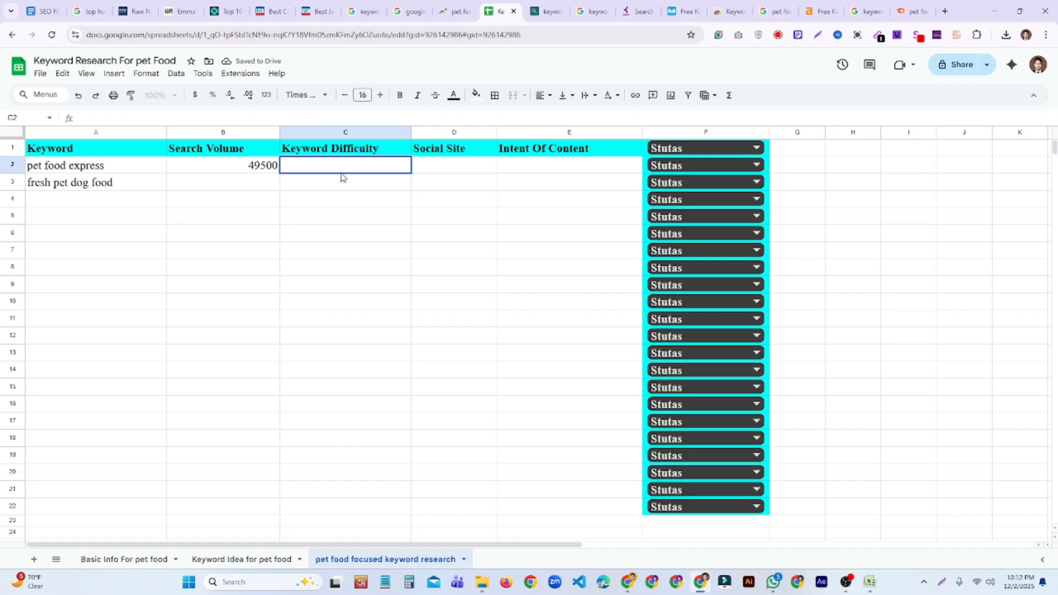
text(52)
click(402, 251)
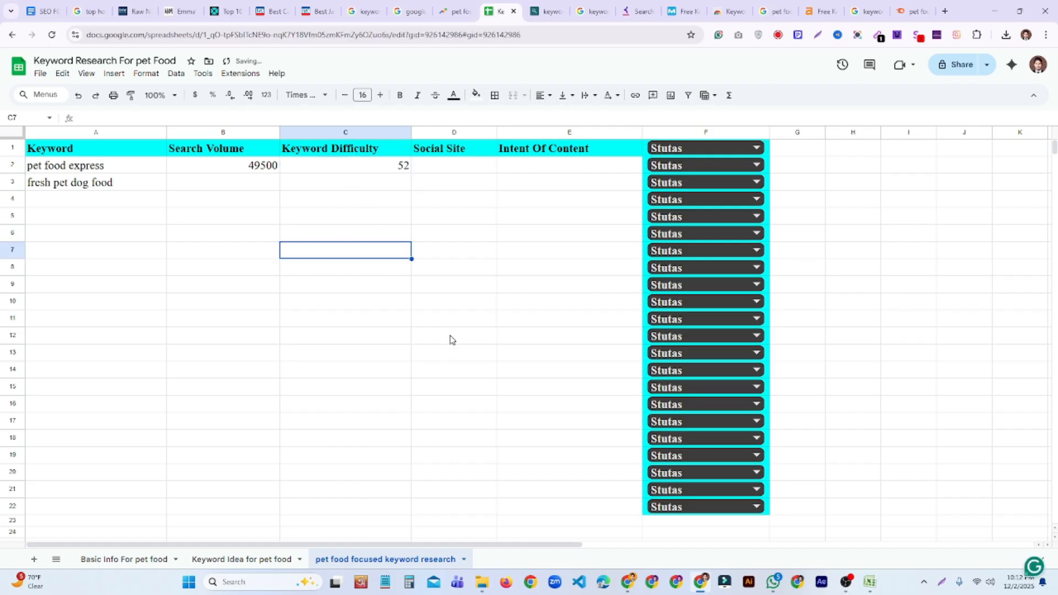
Step: Copy the search volume 40500 for "fresh pet dog food" from cell C33 into cell B3
scroll(452, 347, down, 4)
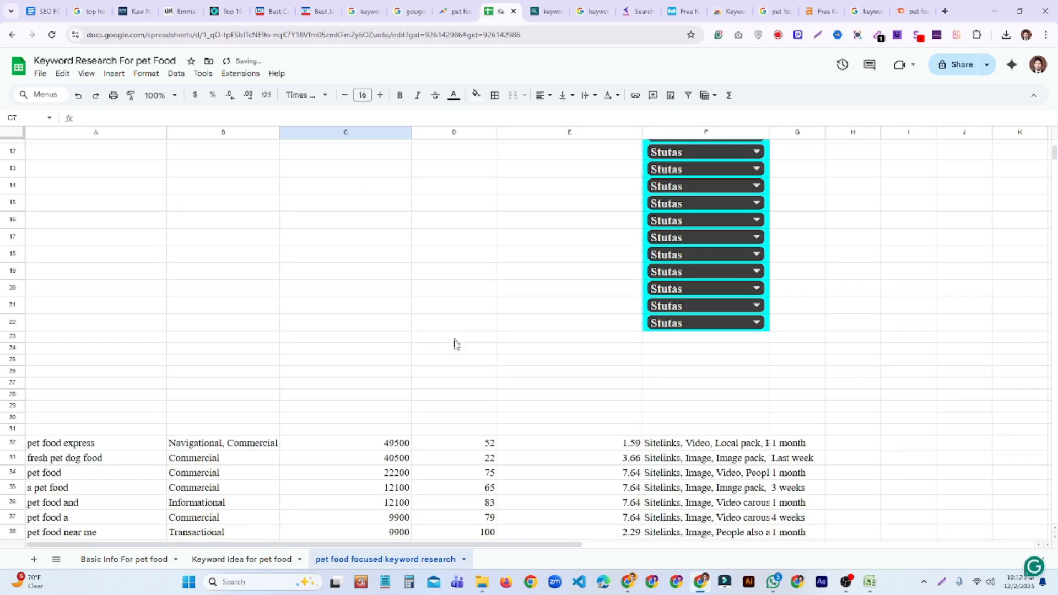
click(408, 459)
scroll(397, 304, up, 4)
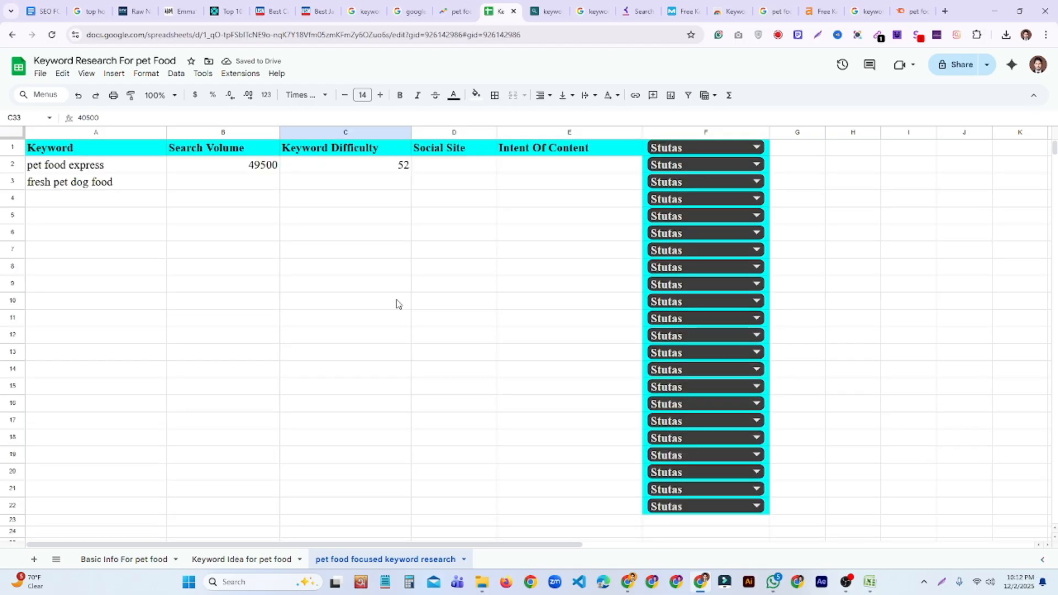
click(265, 181)
double_click(263, 184)
key(ctrl+v)
click(313, 253)
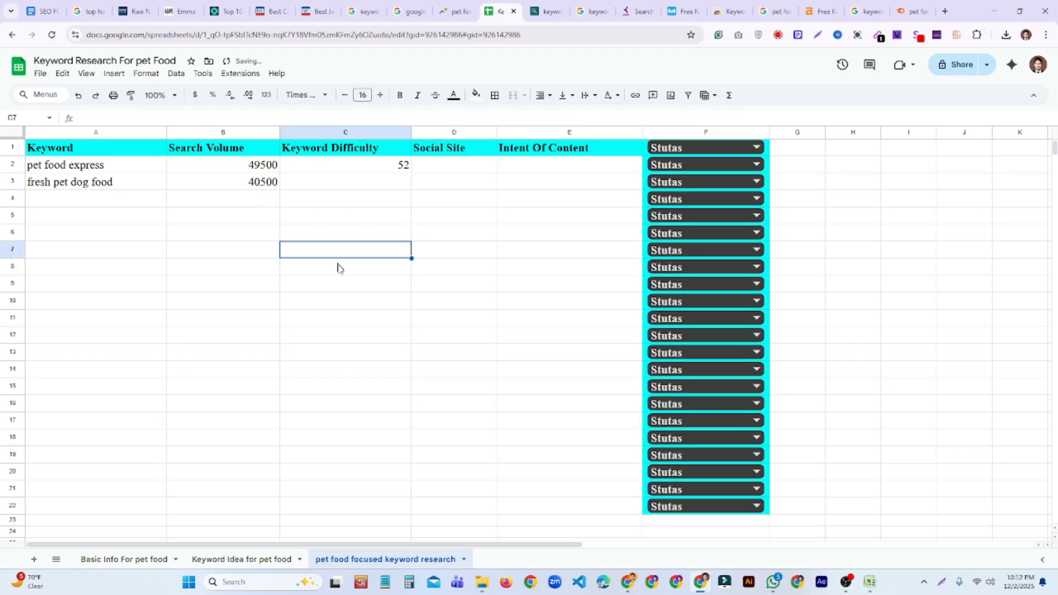
Step: Copy the keyword difficulty 22 for "fresh pet dog food" from cell D33 into cell C3
scroll(386, 352, down, 7)
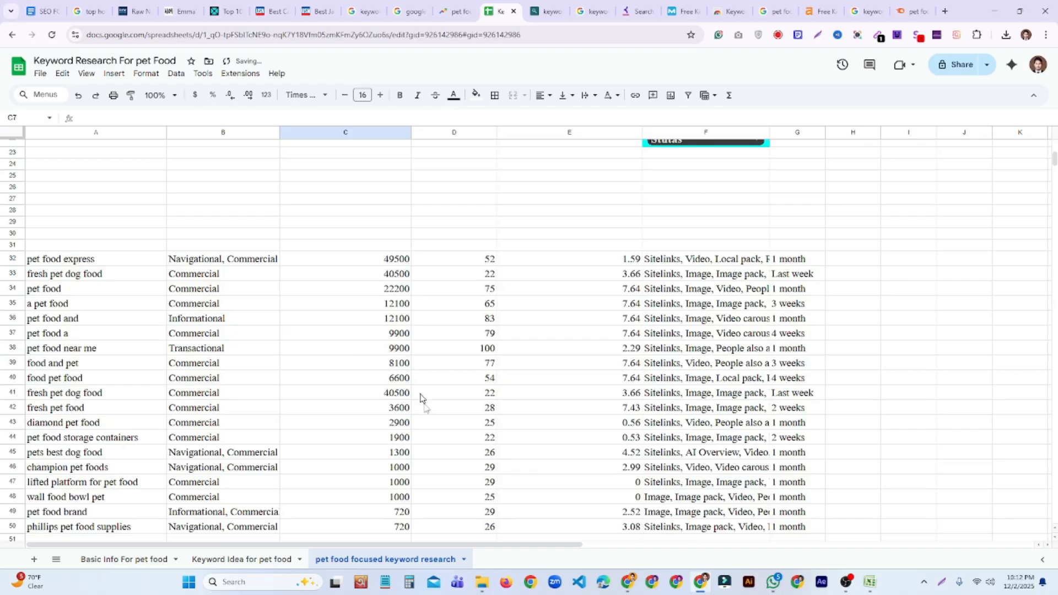
click(481, 278)
click(513, 298)
click(486, 278)
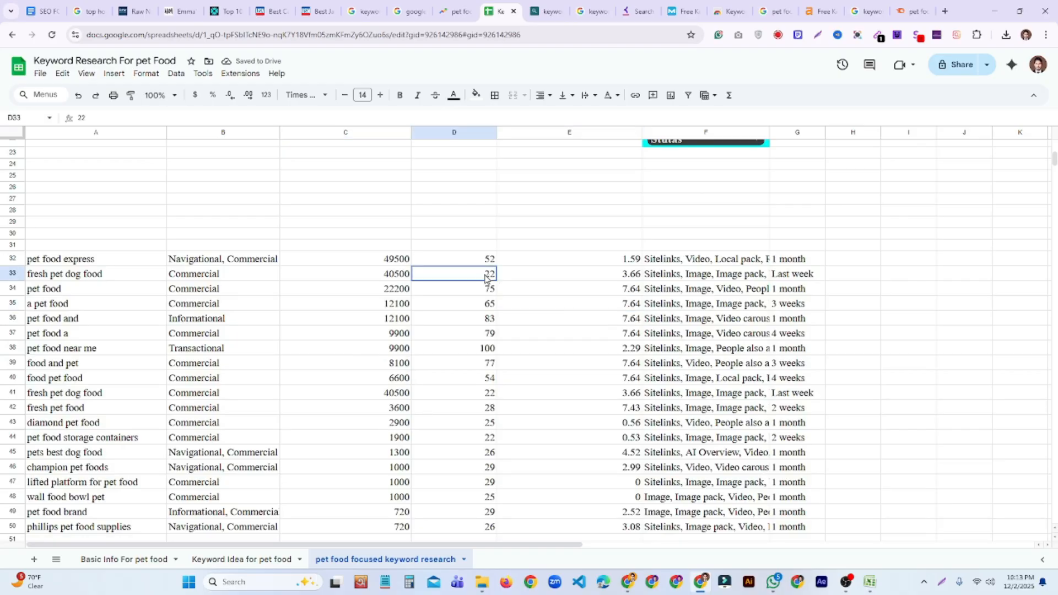
key(ctrl+c)
scroll(485, 275, up, 7)
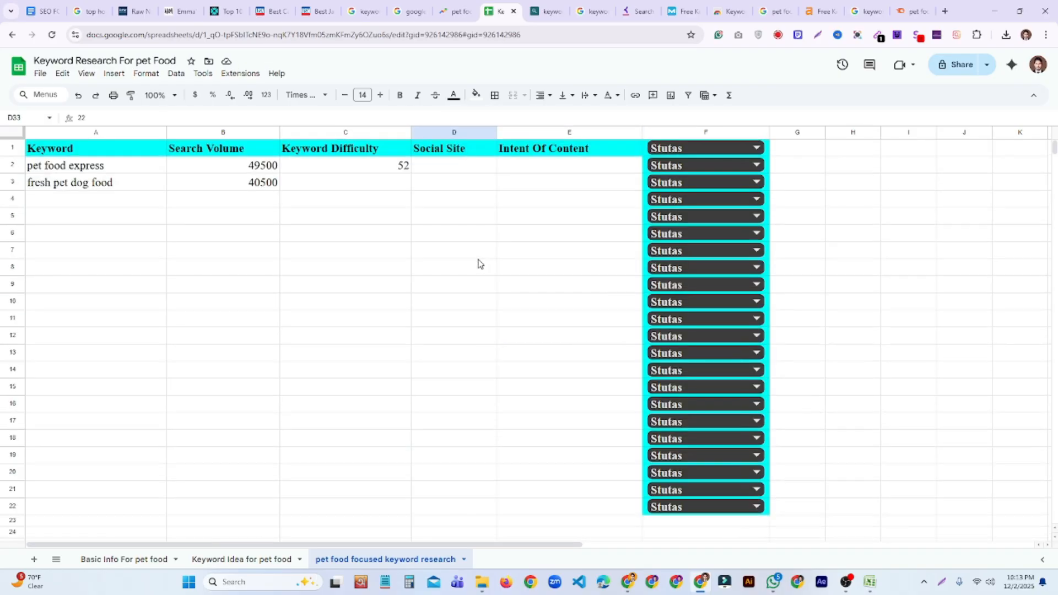
click(386, 190)
key(ctrl+v)
click(446, 265)
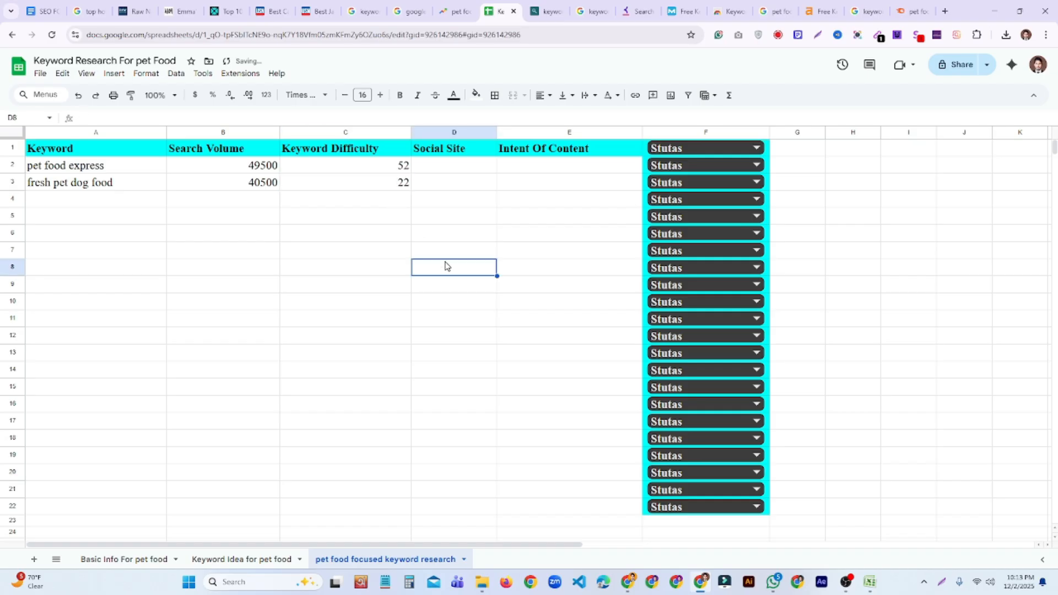
Step: Enter the keyword "pet food" from cell A34 into cell A4 of the Keyword column
scroll(446, 265, down, 5)
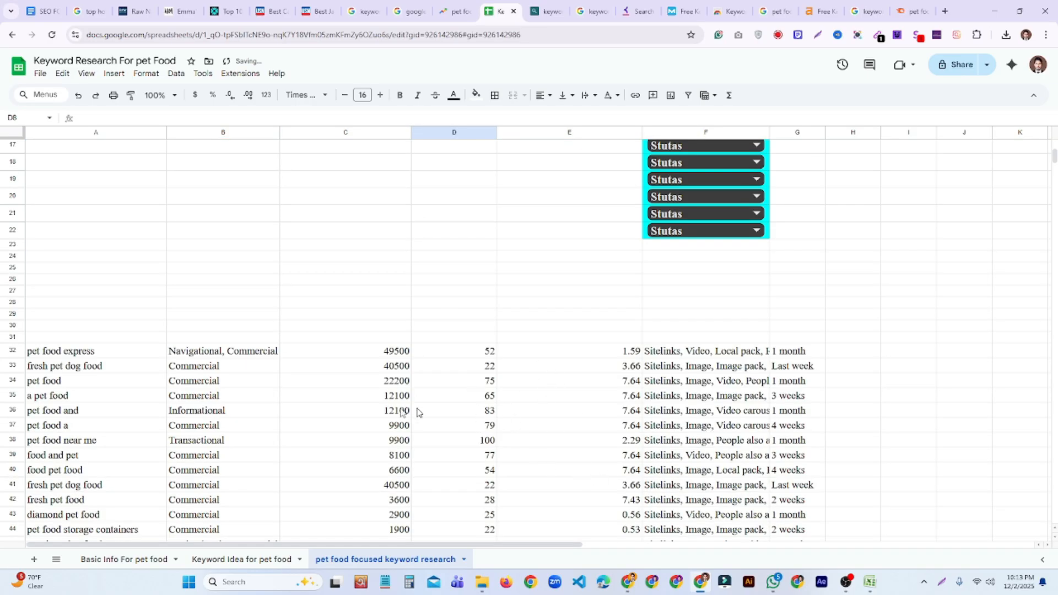
click(108, 382)
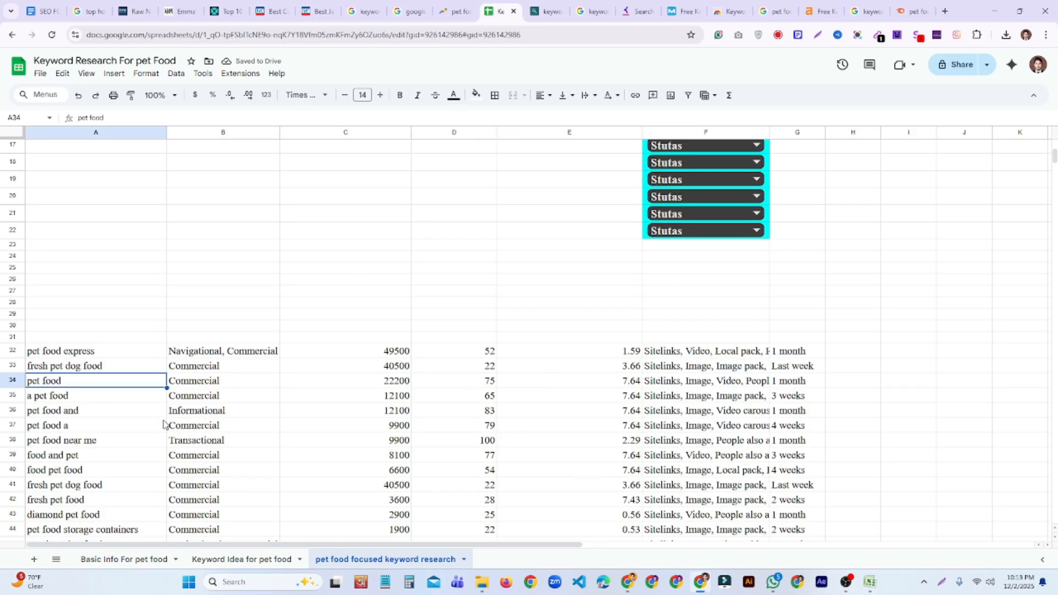
click(273, 257)
scroll(118, 203, up, 3)
scroll(117, 203, up, 2)
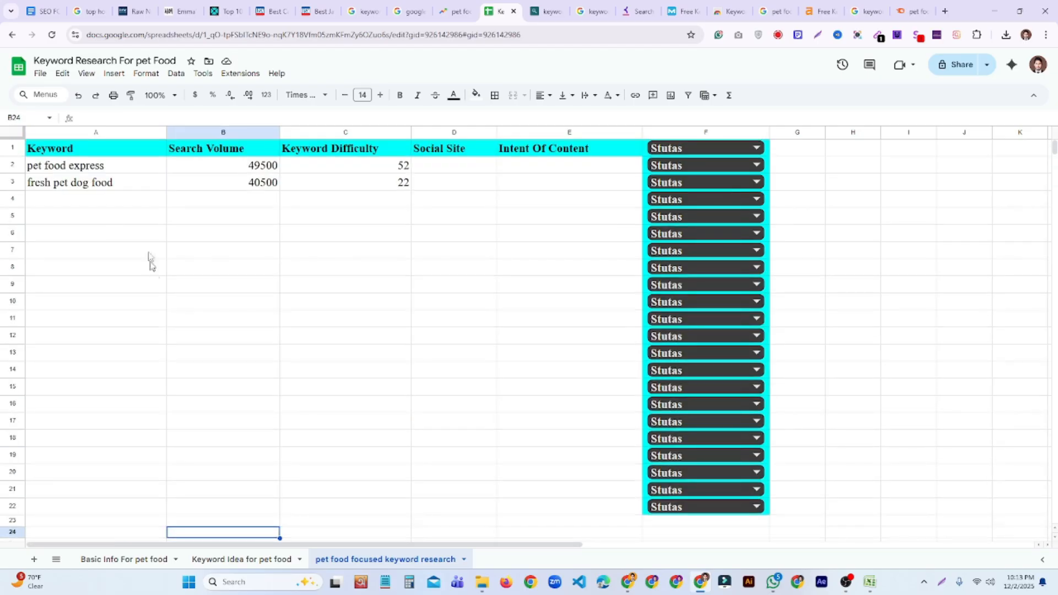
click(127, 199)
text(pet food express)
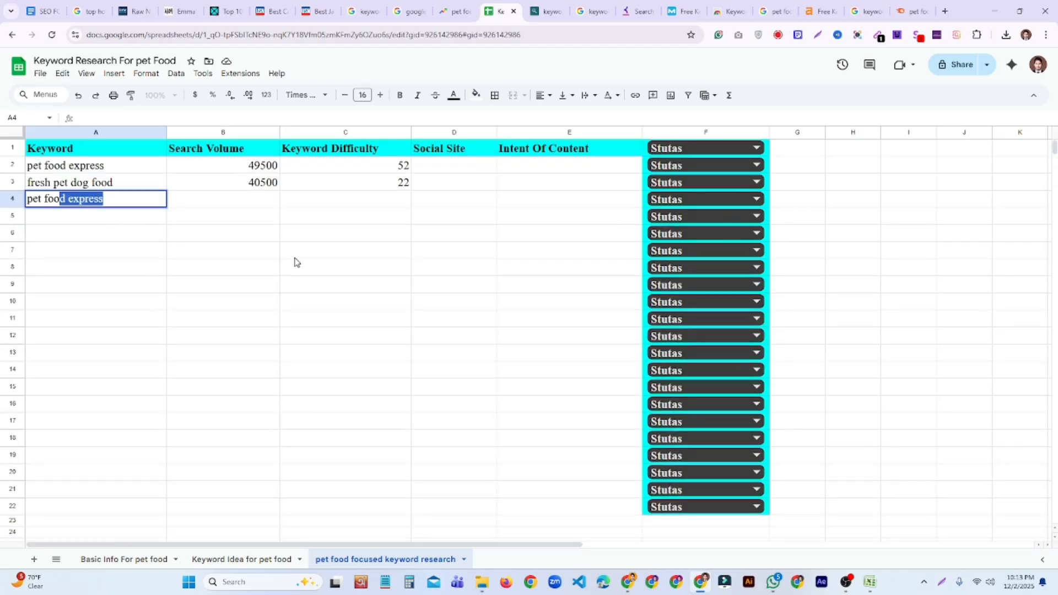
click(296, 254)
click(137, 204)
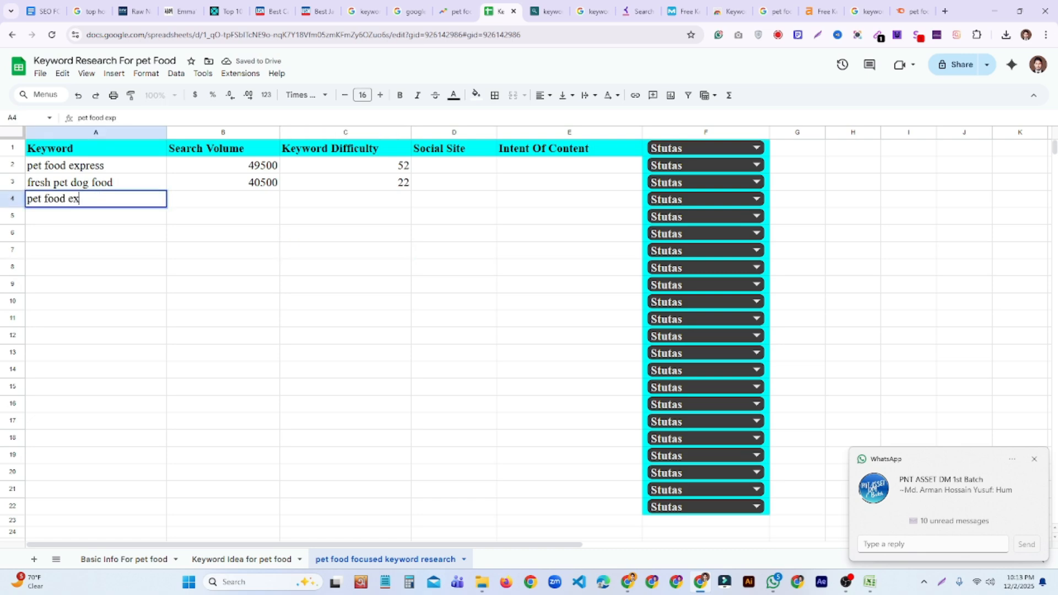
key(Return)
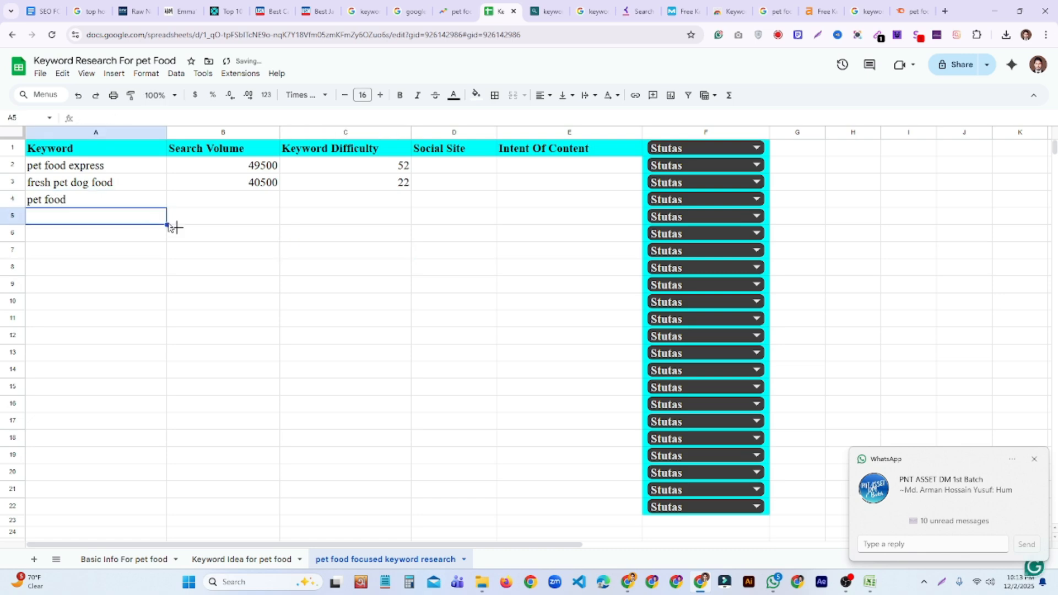
click(252, 257)
scroll(364, 358, down, 7)
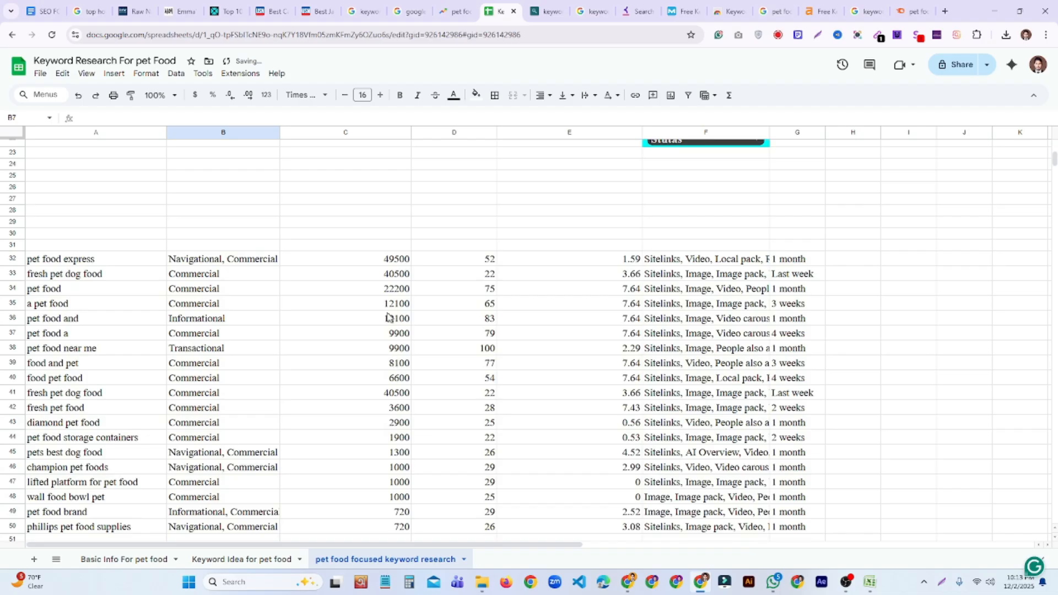
click(407, 289)
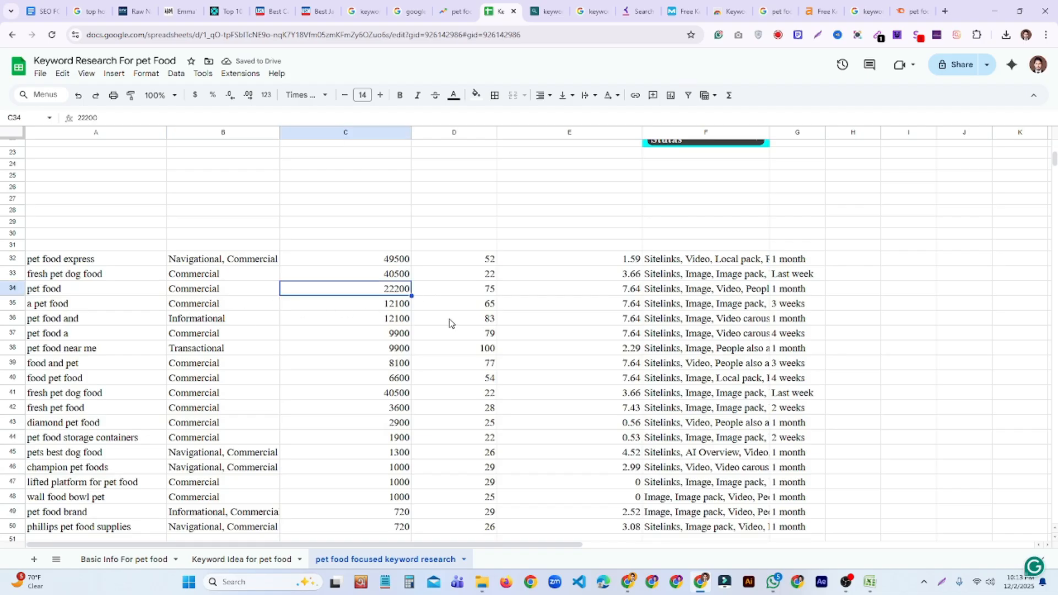
key(ctrl+v)
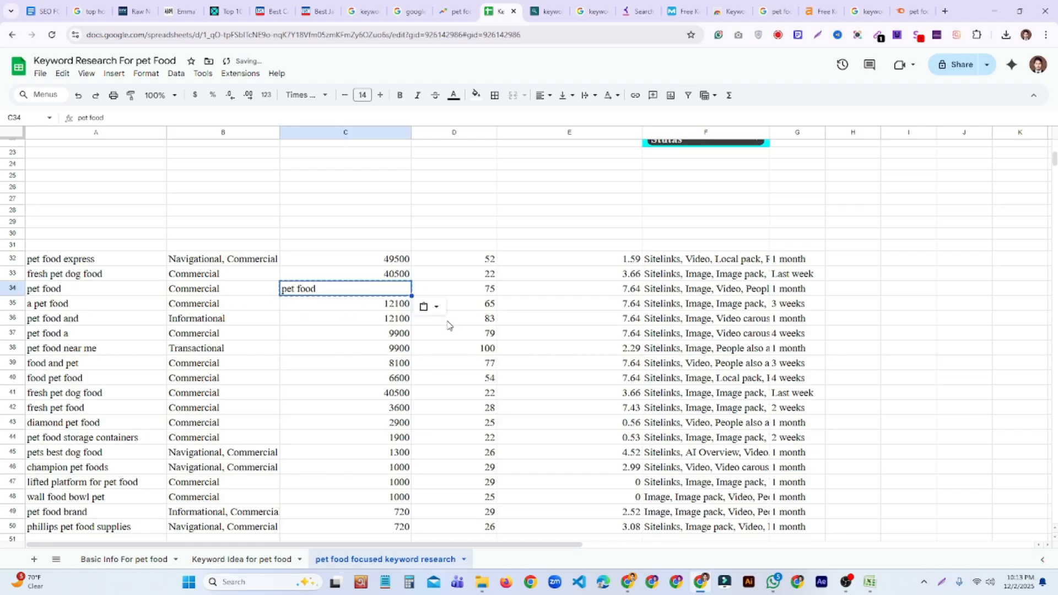
key(ctrl+z)
click(393, 323)
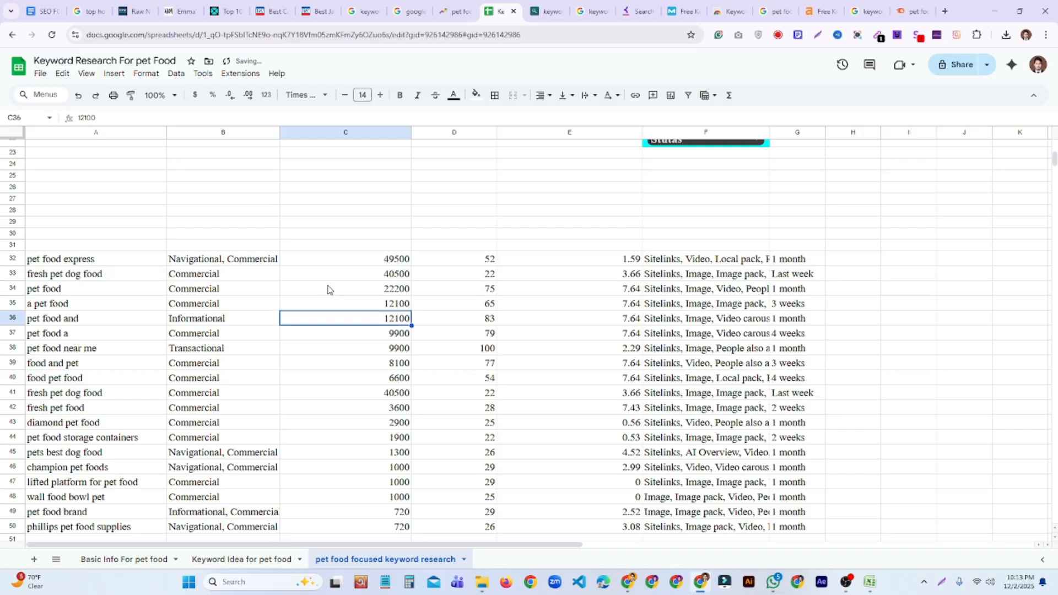
Step: Copy the search volume 22200 for "pet food" from cell C34 into cell B4
click(384, 294)
key(ctrl+c)
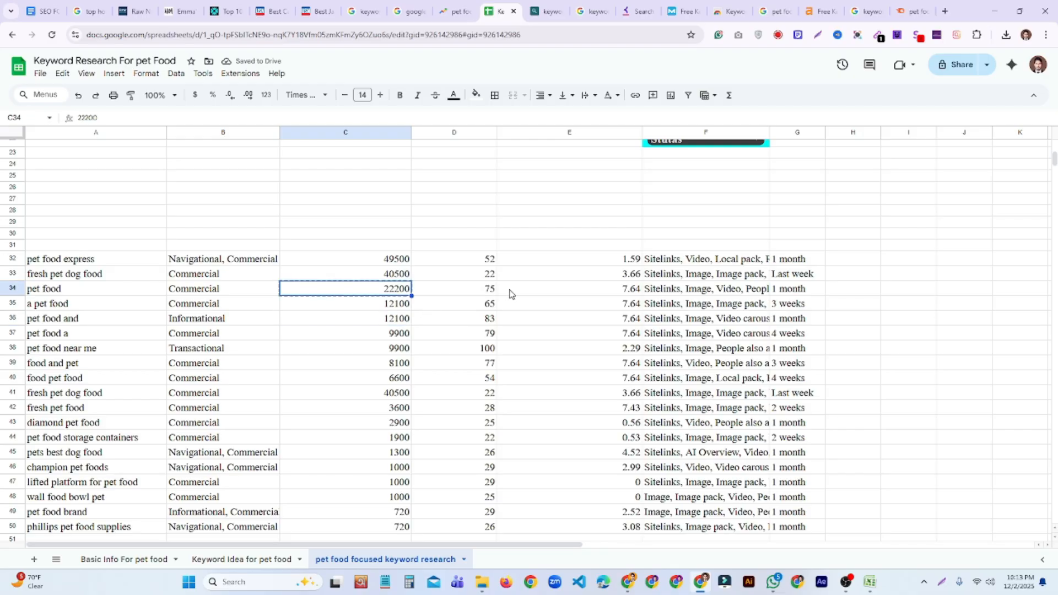
scroll(493, 286, up, 7)
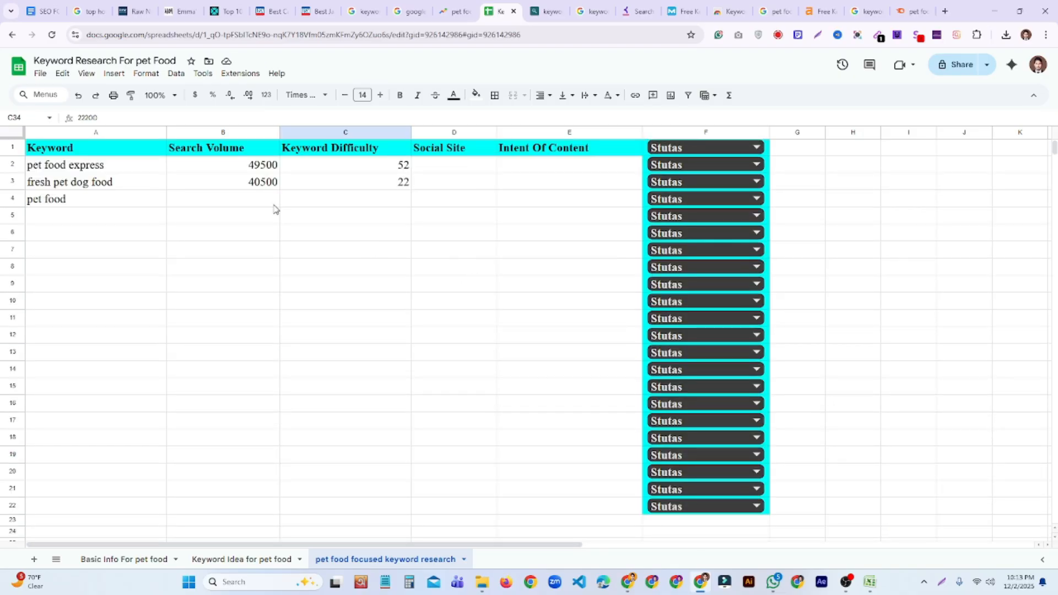
click(270, 206)
double_click(270, 206)
key(ctrl+v)
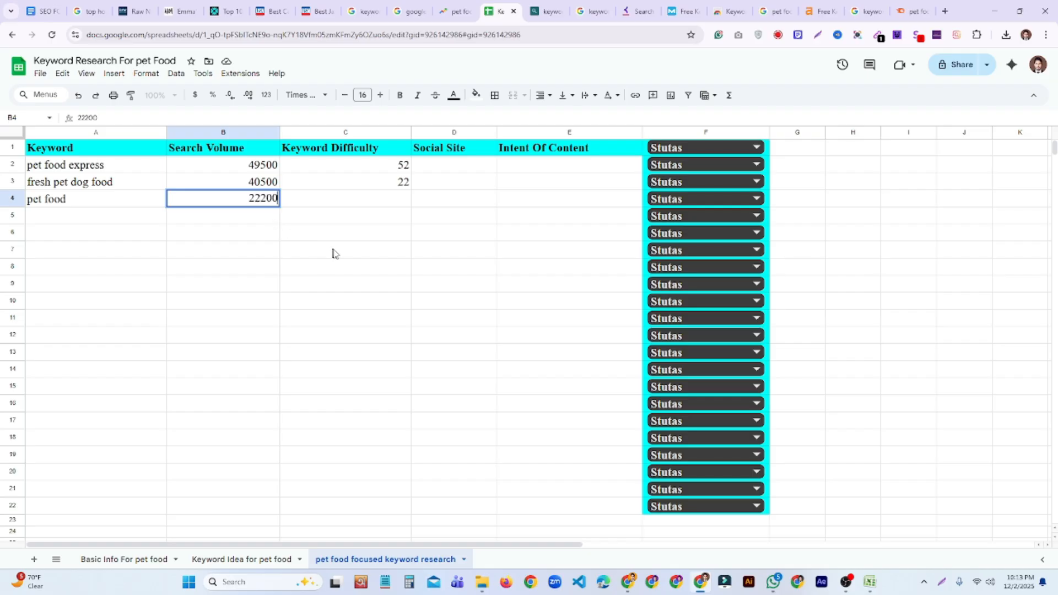
Step: Copy the keyword difficulty 75 for "pet food" from cell D34 into cell C4
click(334, 253)
scroll(432, 307, down, 5)
click(494, 382)
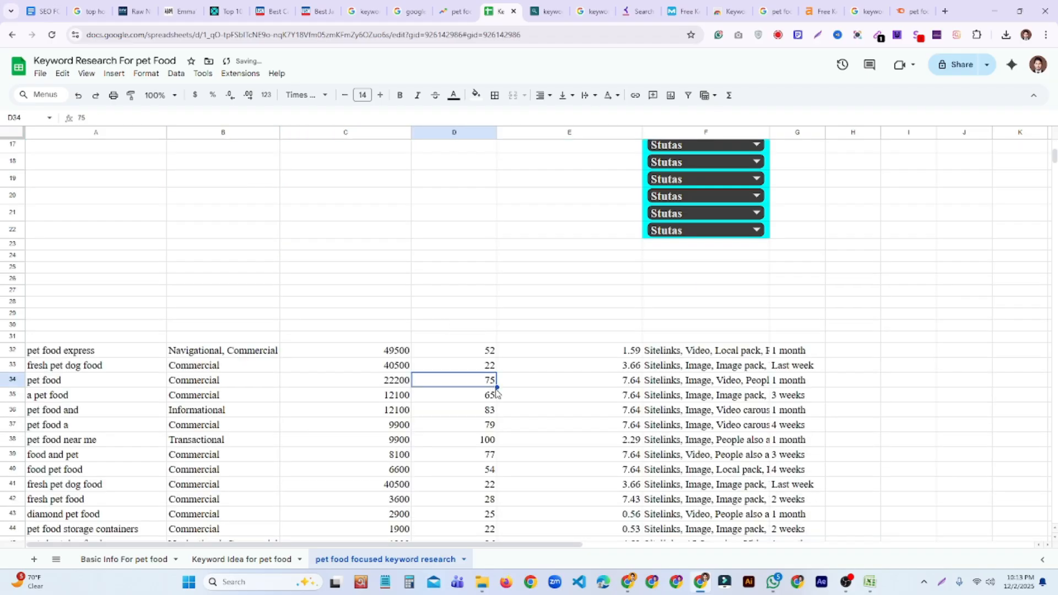
scroll(453, 252, up, 5)
click(396, 205)
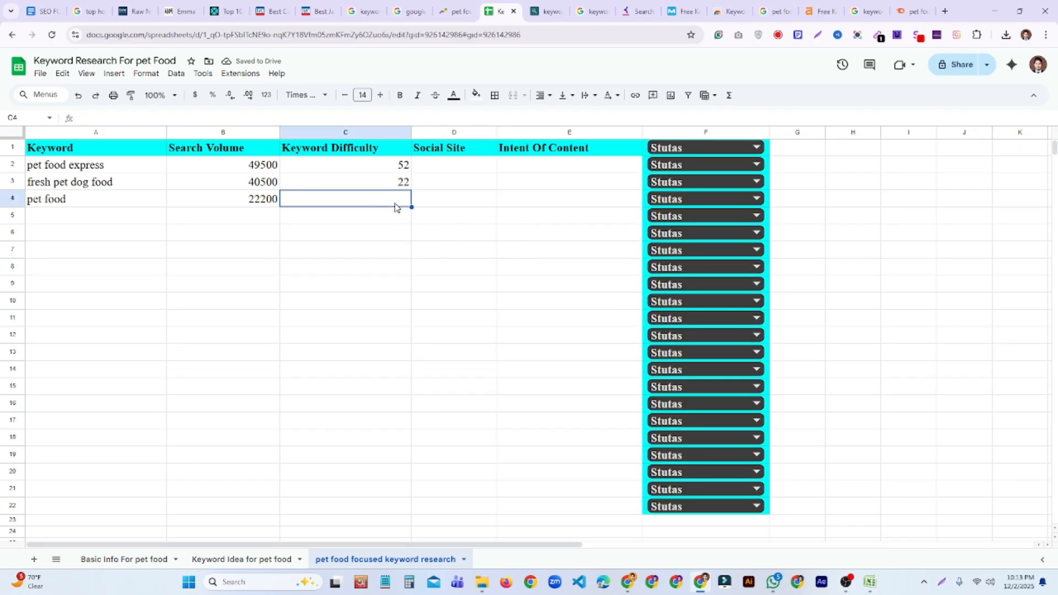
text(75)
click(424, 251)
Step: Copy the keyword "a pet food" from cell A35 into cell A5 of the Keyword column
scroll(457, 360, down, 5)
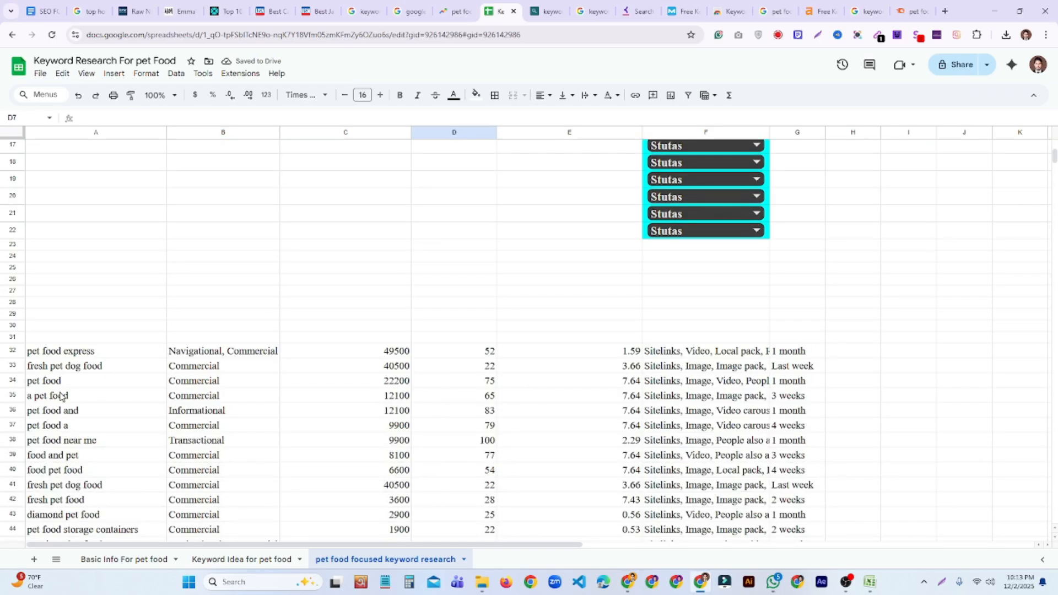
click(61, 396)
scroll(298, 260, up, 5)
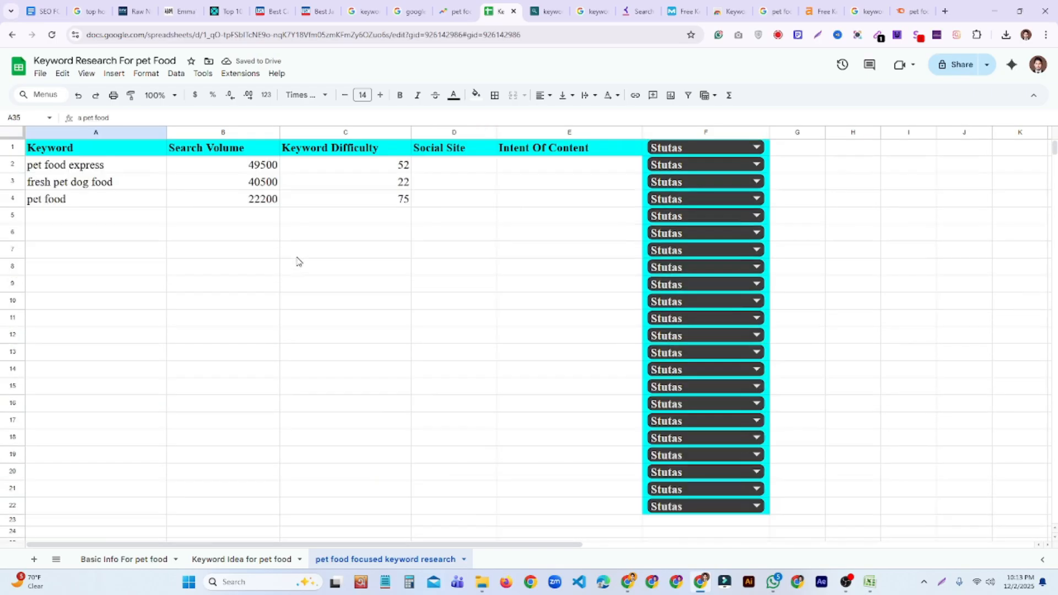
click(87, 217)
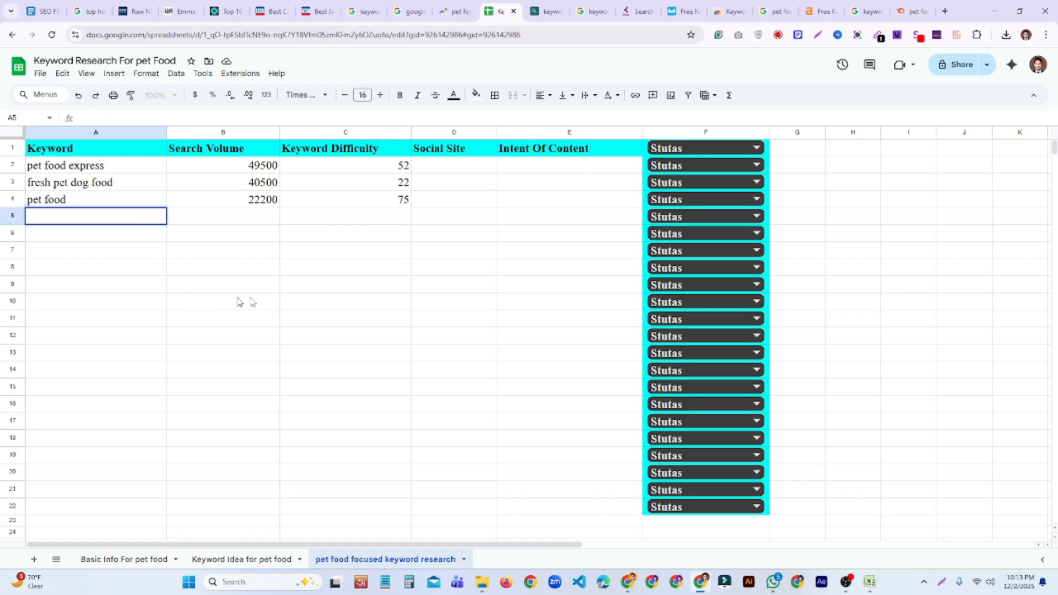
key(ctrl+v)
click(312, 304)
Step: Copy the search volume 12100 for "a pet food" from cell C35 into cell B5
scroll(325, 350, down, 4)
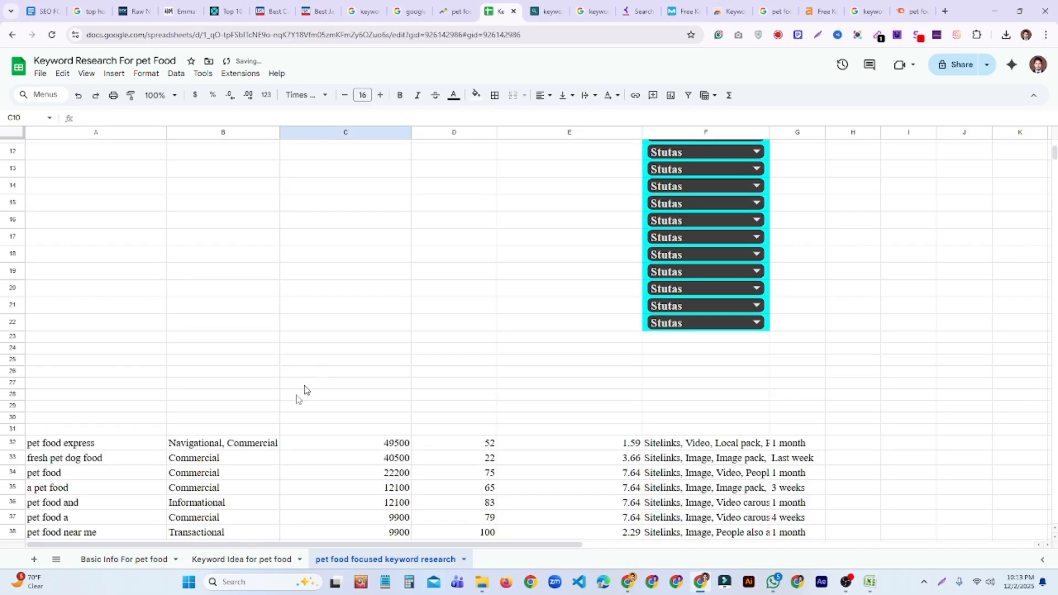
click(391, 489)
click(333, 274)
scroll(313, 276, up, 4)
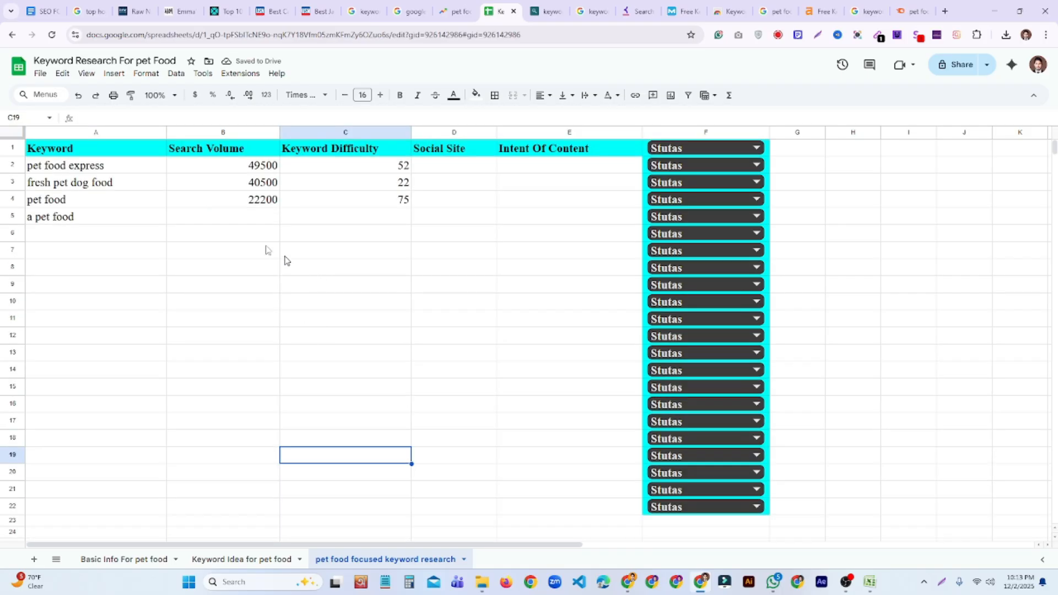
click(236, 218)
key(ctrl+v)
click(298, 251)
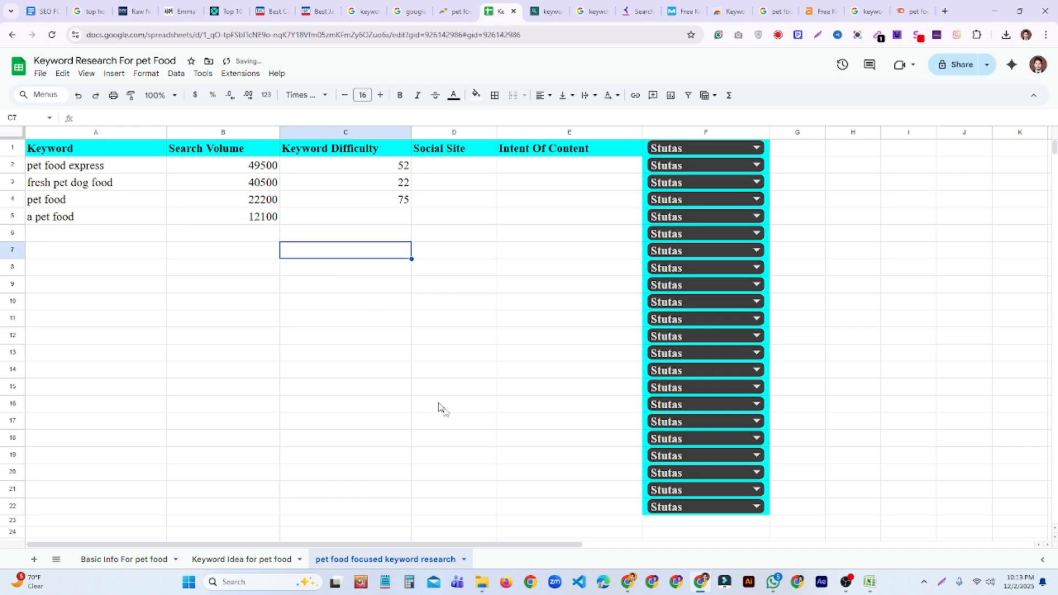
Step: Copy the keyword difficulty 65 for "a pet food" from cell D35 into cell C5
scroll(480, 403, down, 5)
click(477, 396)
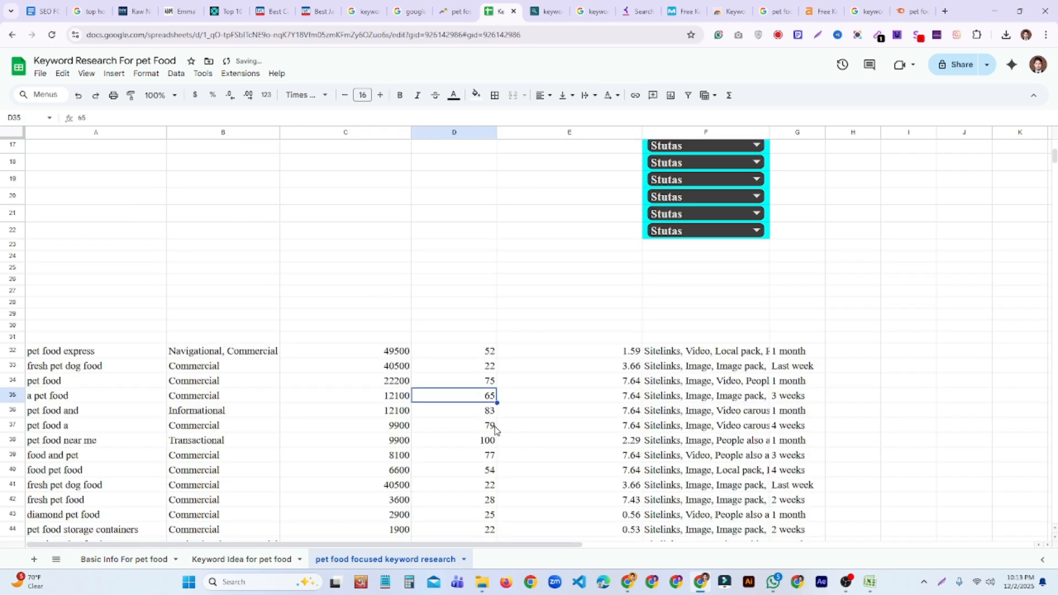
click(455, 215)
scroll(386, 187, up, 3)
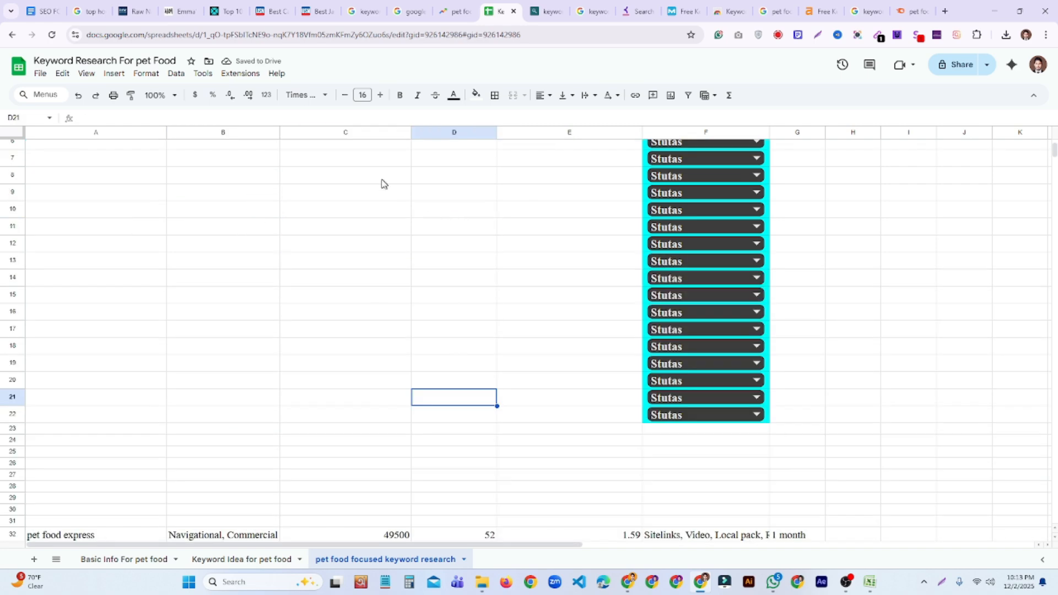
scroll(385, 184, up, 2)
click(388, 218)
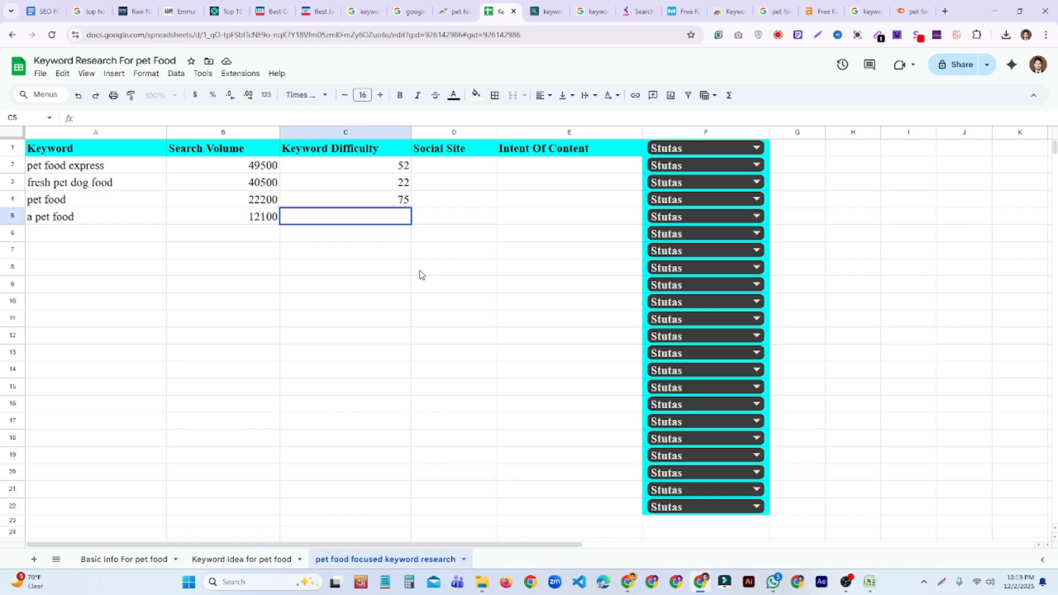
text(65)
click(455, 275)
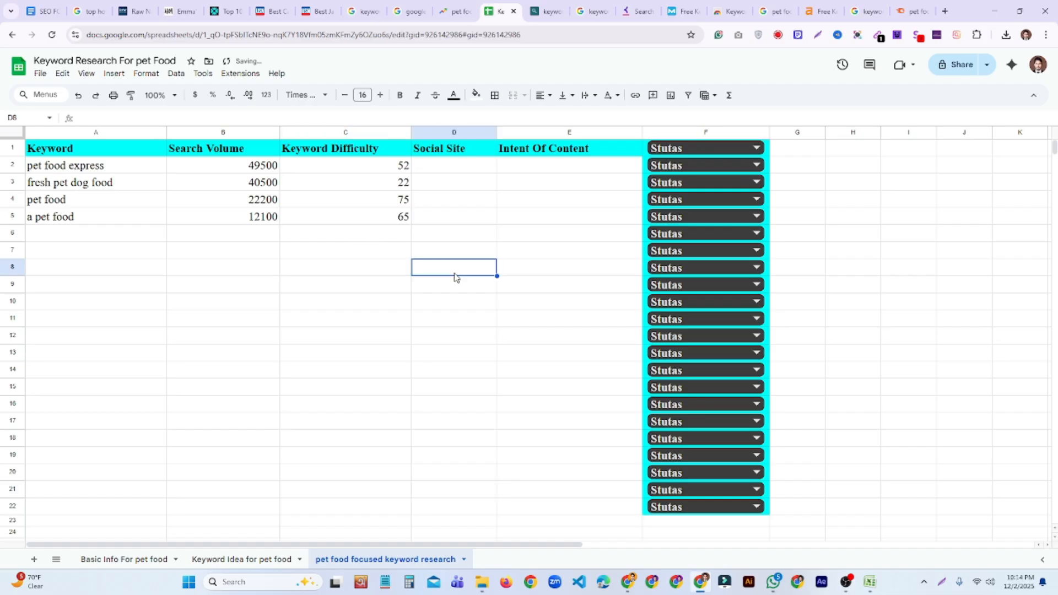
Step: Copy the intent values of the four chosen keywords from B32:B35 into E2:E5 of the Intent Of Content column
scroll(474, 272, down, 3)
scroll(488, 248, up, 3)
scroll(375, 428, down, 5)
drag(220, 350, 212, 401)
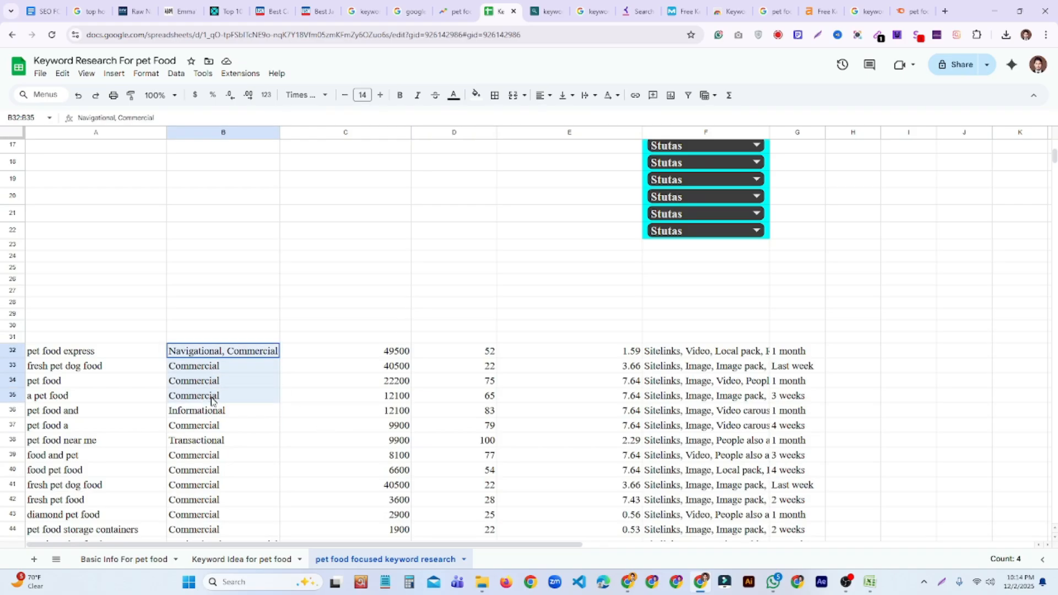
drag(213, 401, 215, 408)
scroll(288, 274, up, 10)
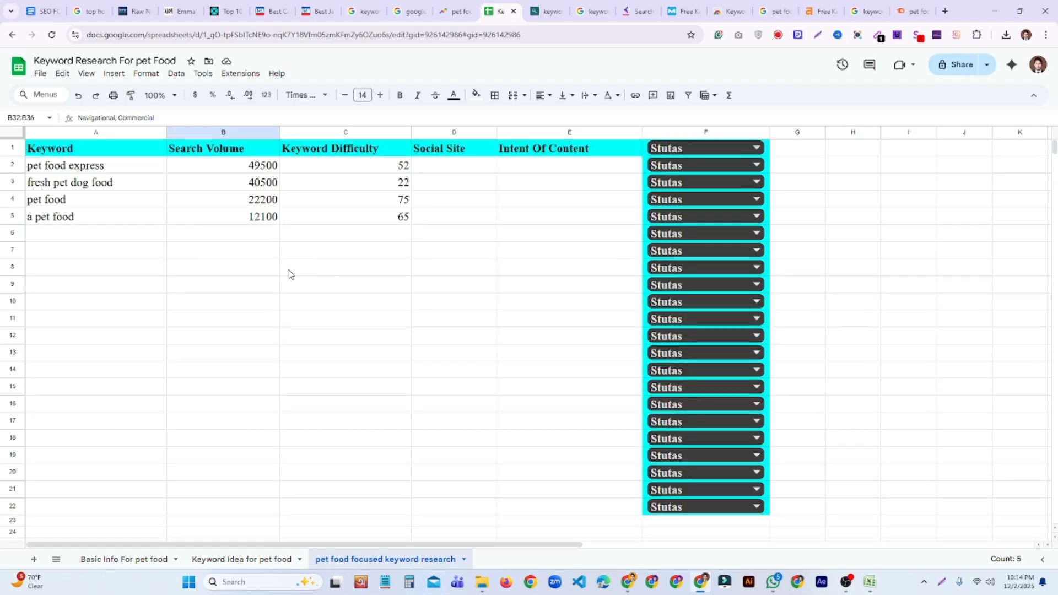
scroll(288, 274, down, 10)
drag(226, 259, 216, 301)
key(ctrl+c)
scroll(85, 352, down, 5)
scroll(97, 364, up, 12)
click(563, 164)
key(ctrl+v)
click(559, 263)
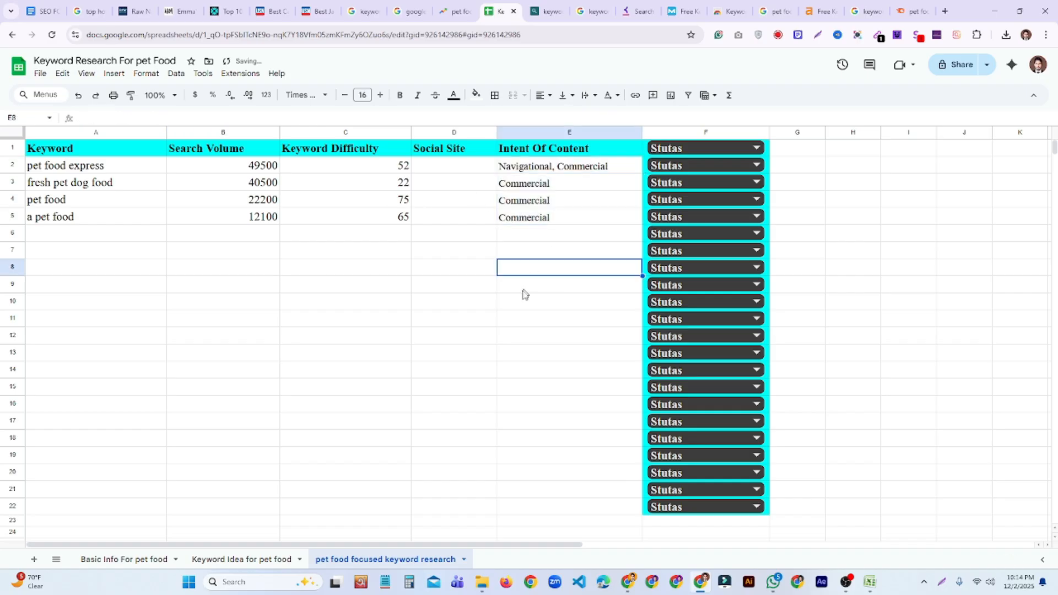
Step: Review the Social Site column, the four keywords in A2:A5 and their search volumes in B2:B5
click(449, 151)
click(444, 217)
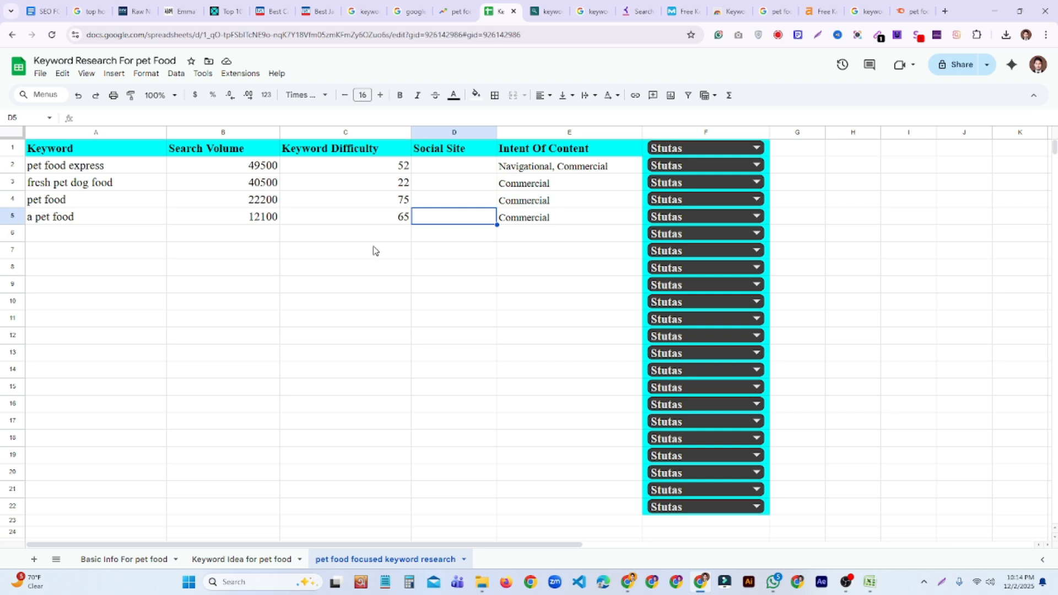
click(302, 292)
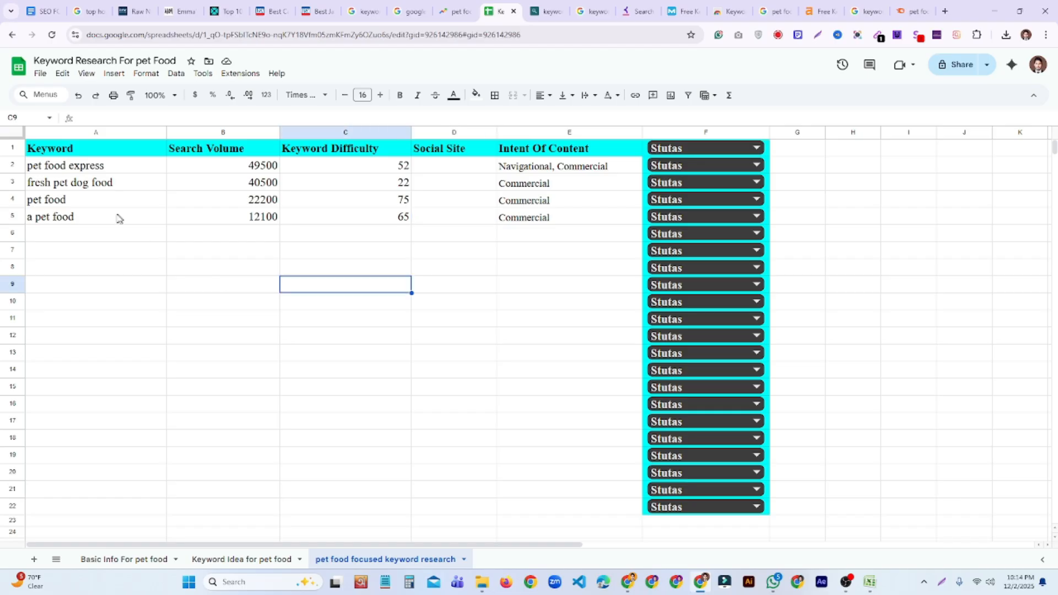
drag(98, 223, 85, 168)
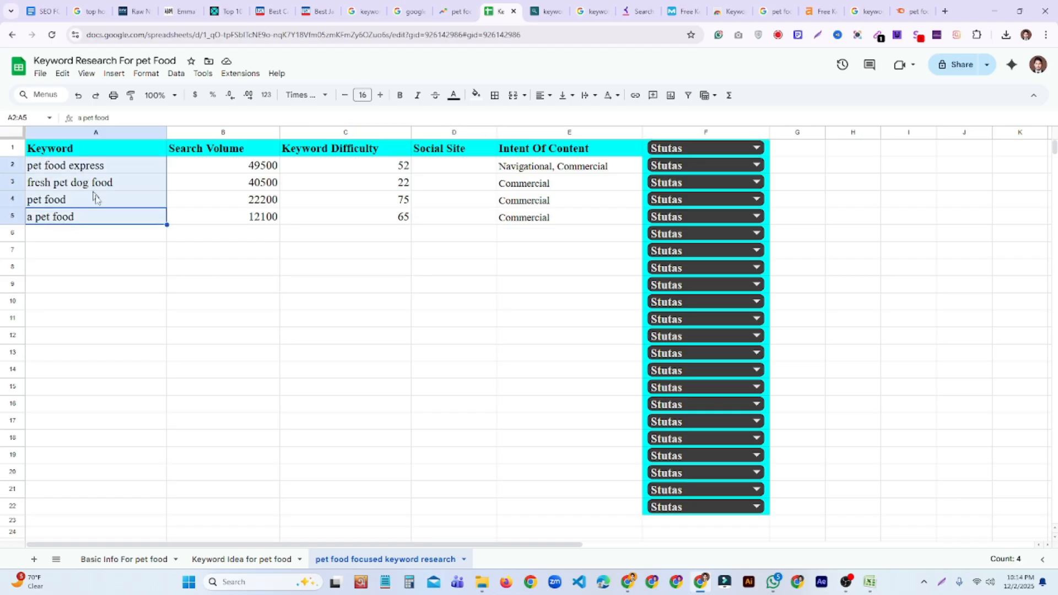
click(122, 253)
click(113, 222)
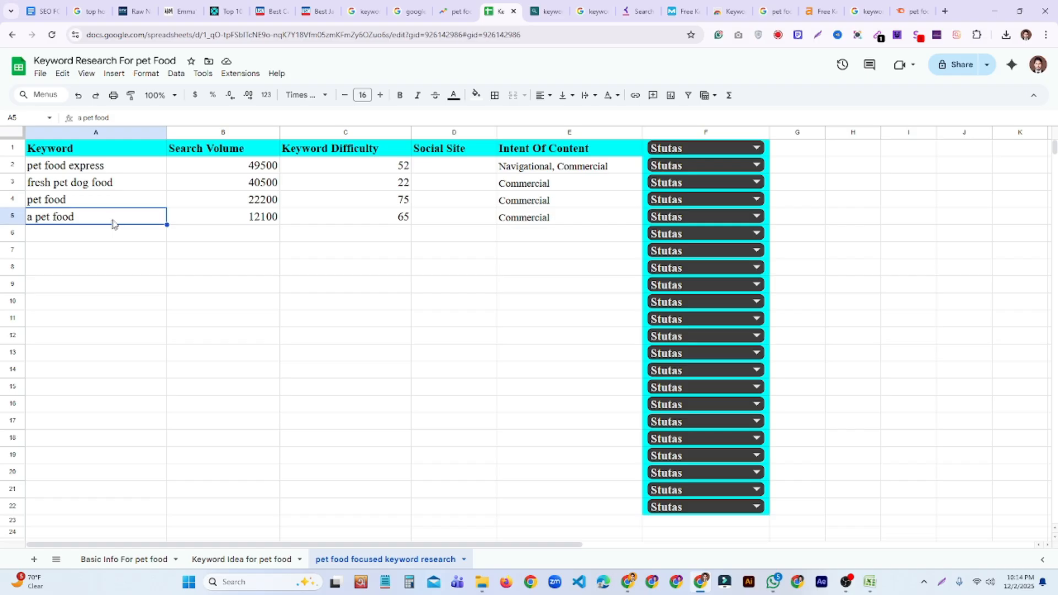
click(210, 206)
click(245, 222)
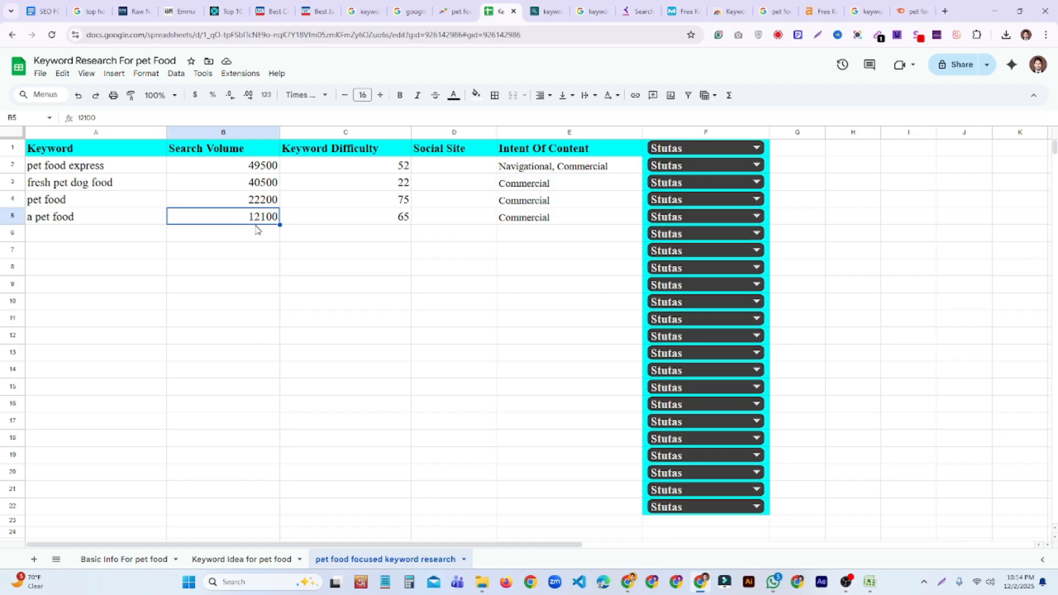
click(256, 230)
drag(263, 218, 263, 171)
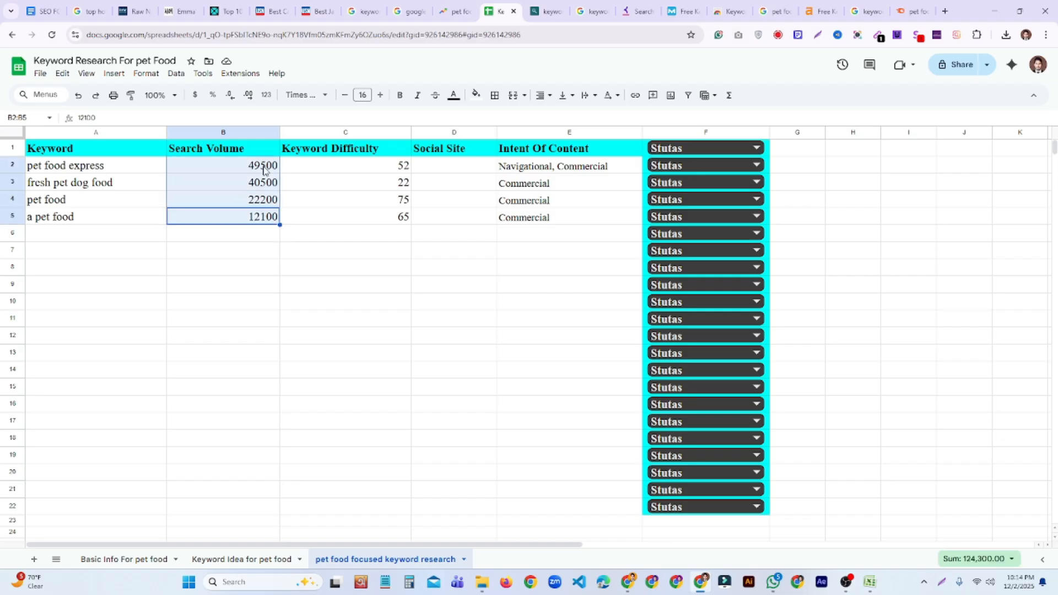
click(285, 238)
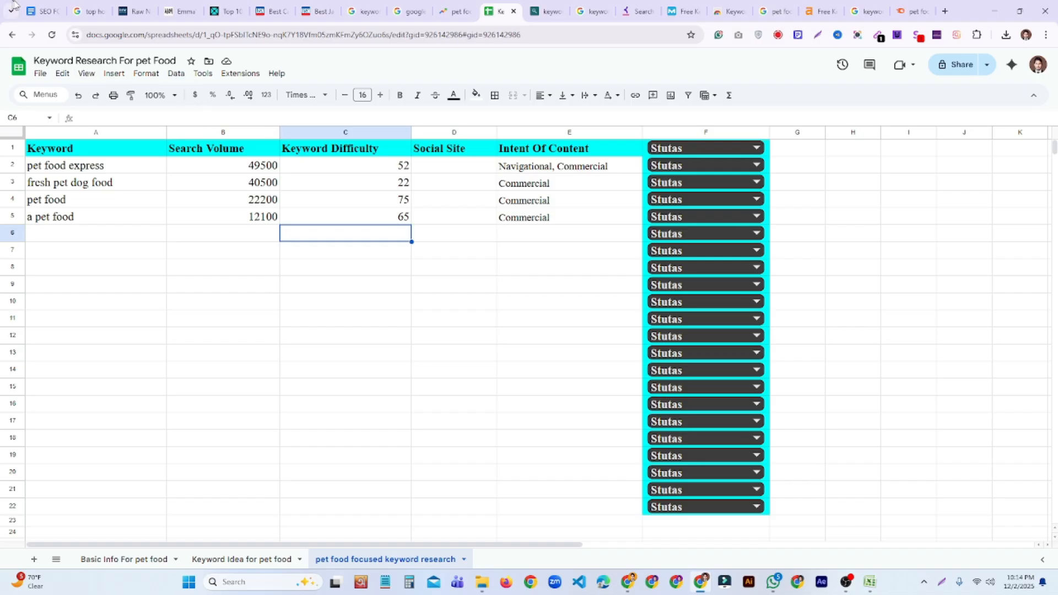
Step: Switch to the "SEO FOR NSDA-Level-4" Google Docs document and read the keyword difficulty levels from 0-14 to 50-69
click(41, 11)
scroll(465, 261, down, 7)
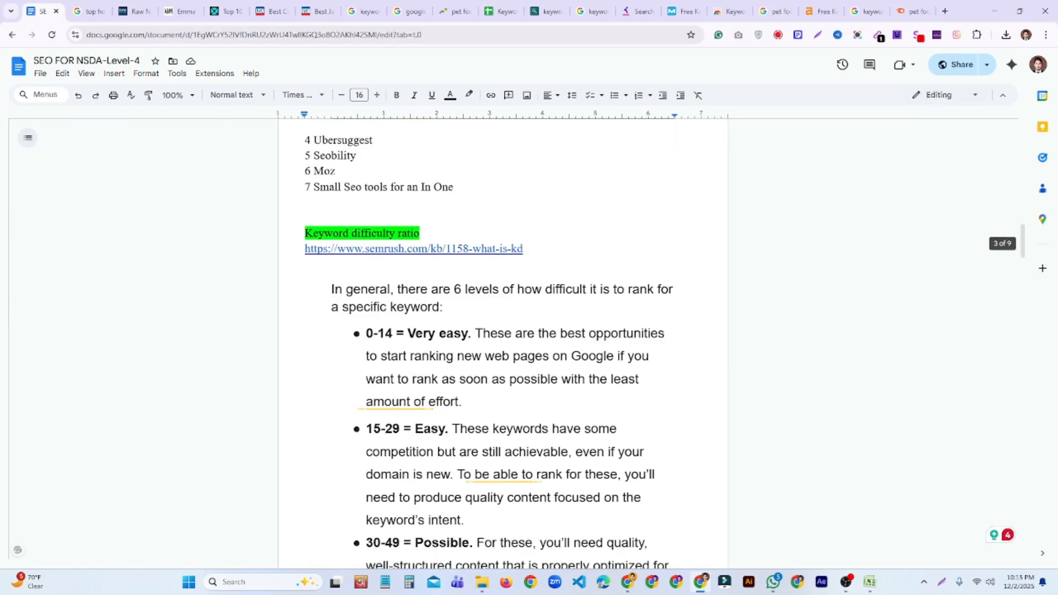
scroll(395, 300, up, 1)
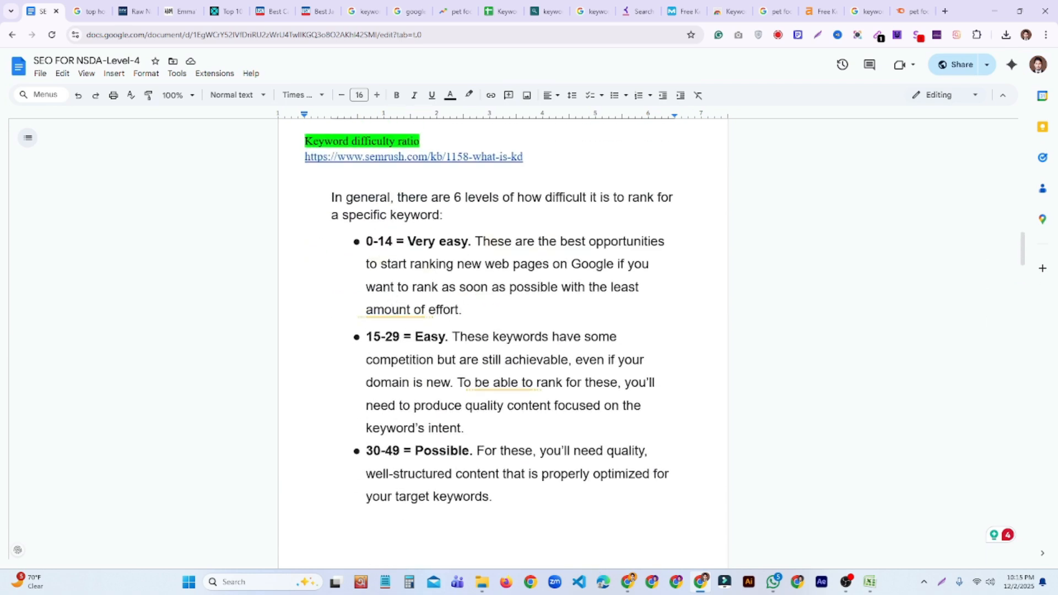
drag(368, 246, 505, 296)
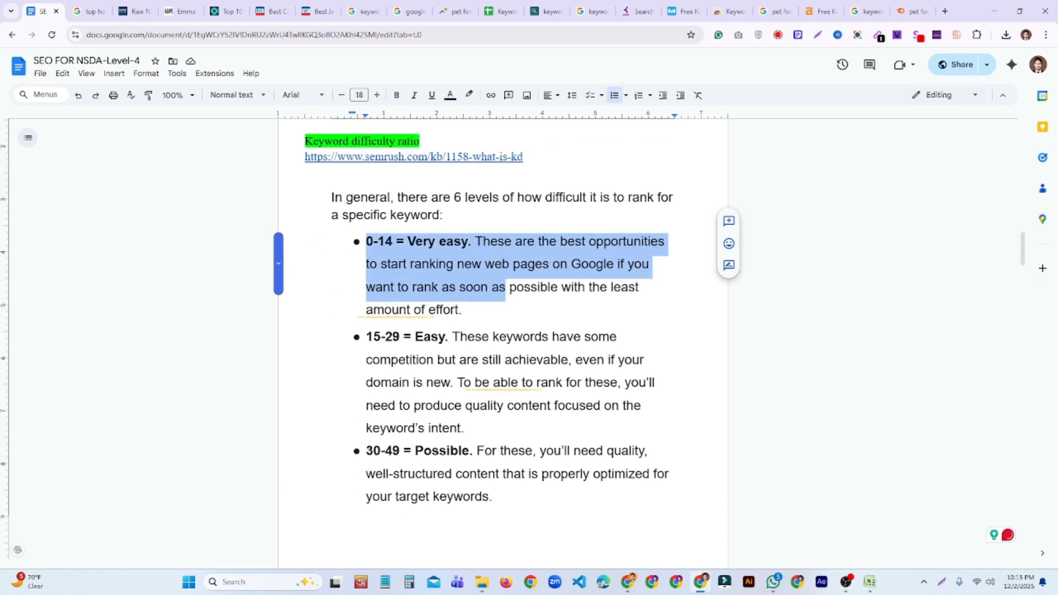
scroll(455, 302, down, 3)
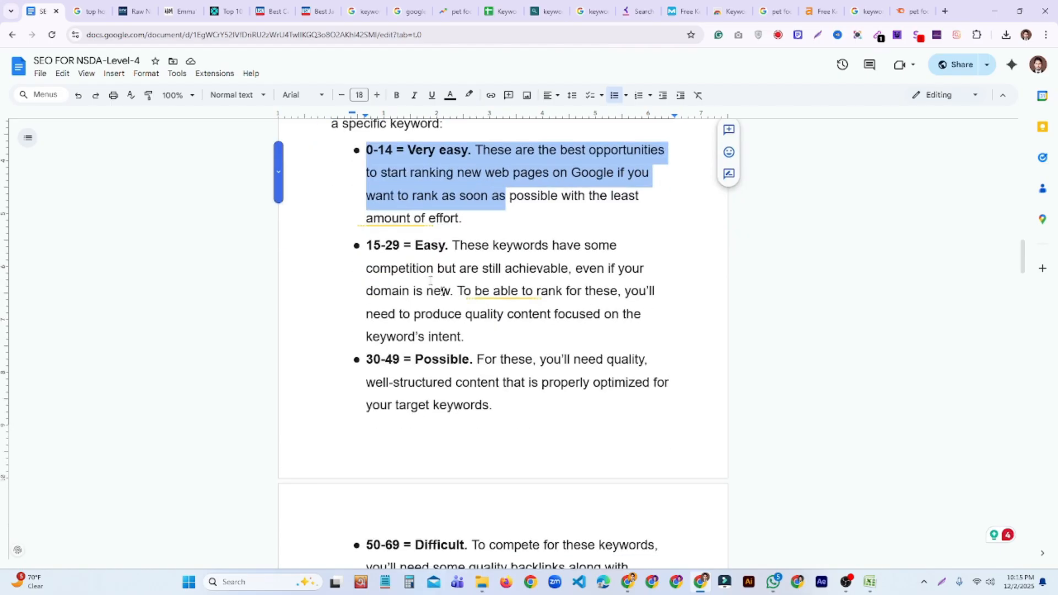
drag(367, 246, 431, 246)
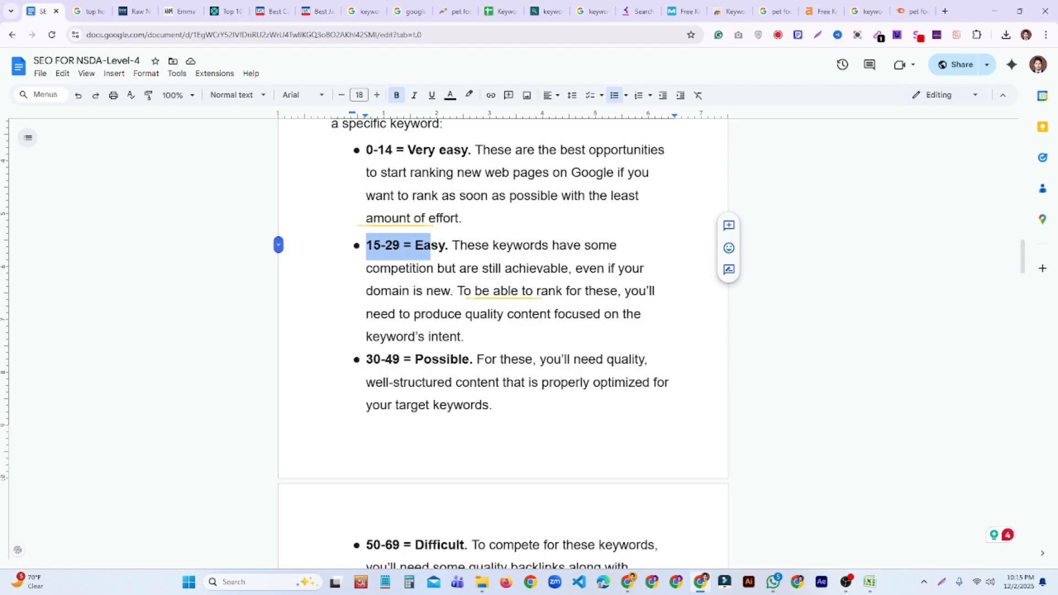
click(497, 314)
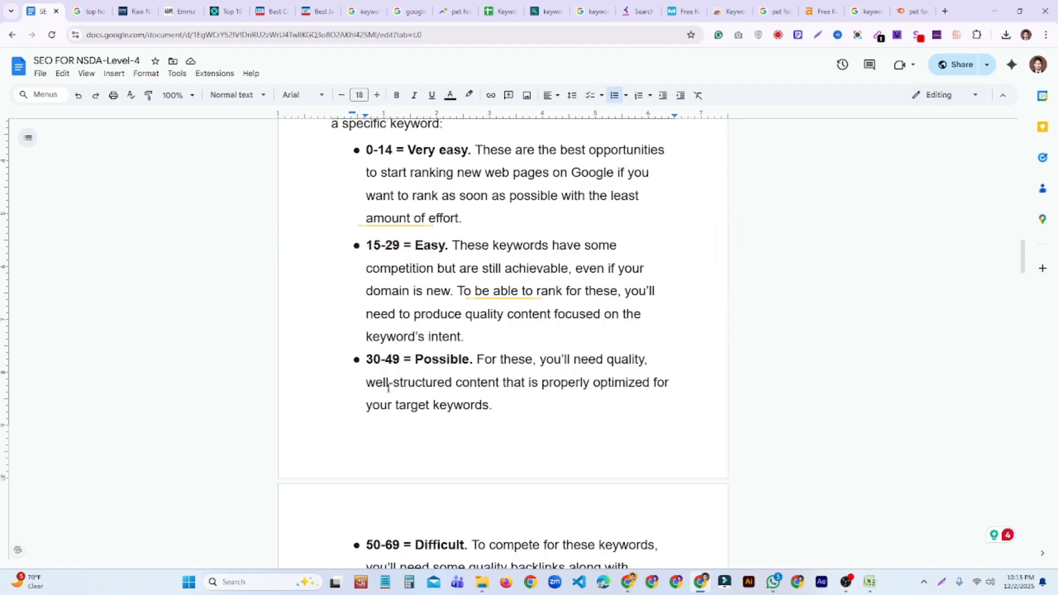
drag(374, 359, 400, 359)
click(424, 360)
scroll(503, 342, down, 2)
drag(492, 313, 374, 267)
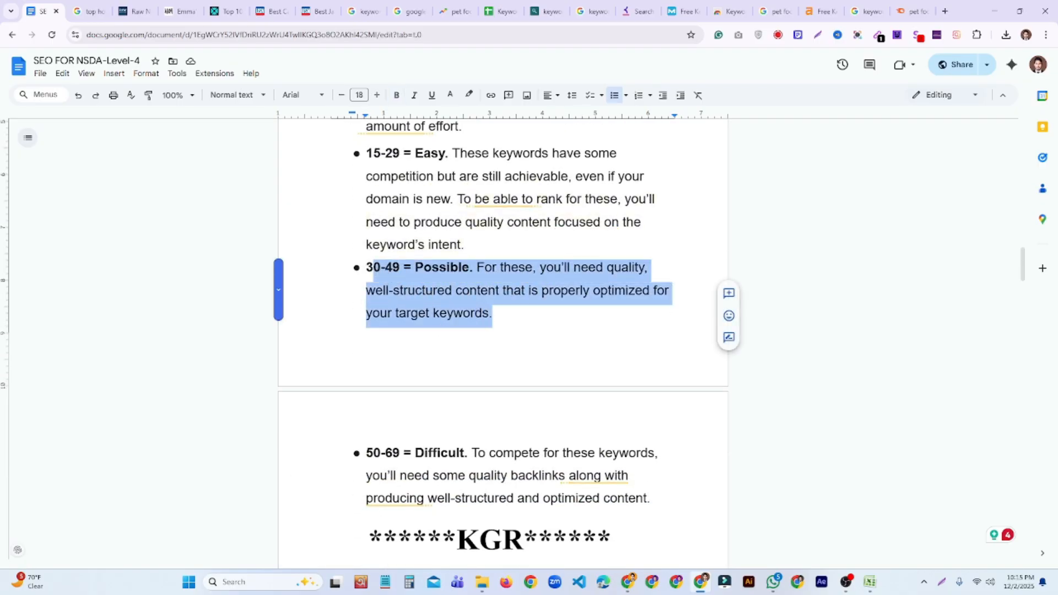
scroll(502, 331, down, 2)
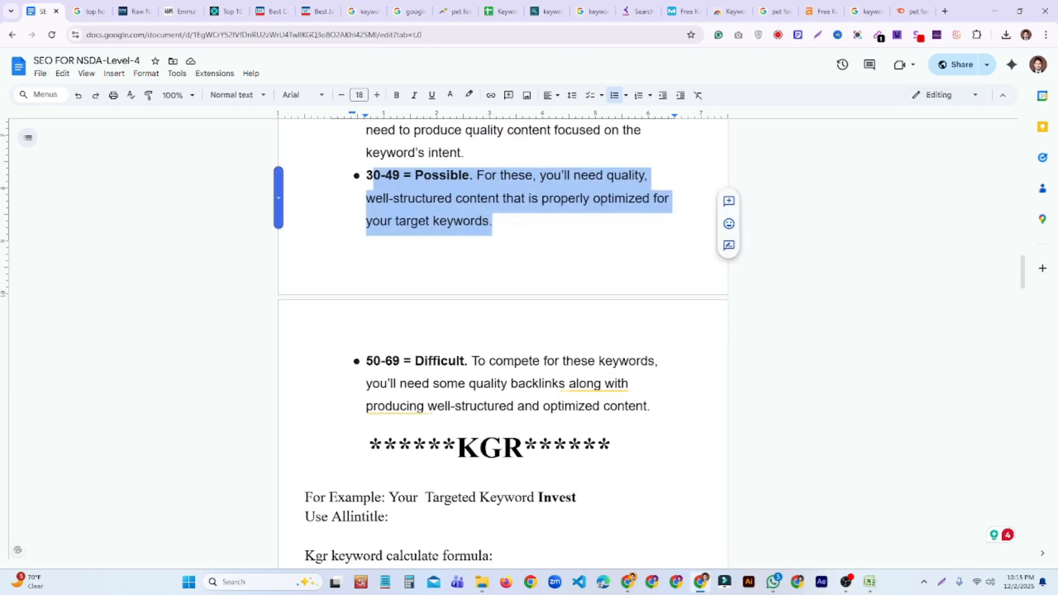
drag(366, 361, 393, 361)
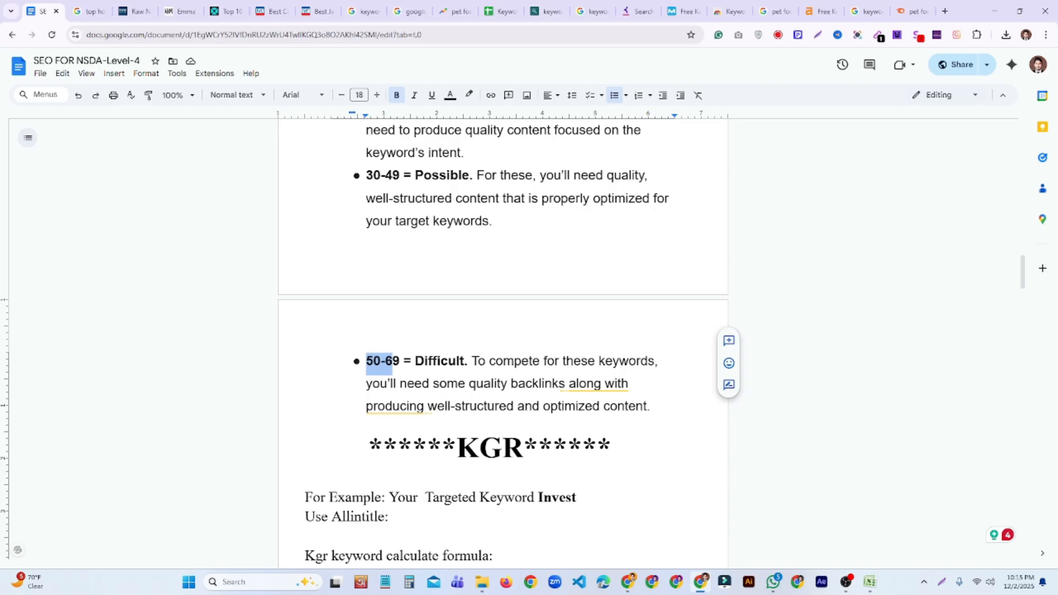
scroll(520, 437, up, 4)
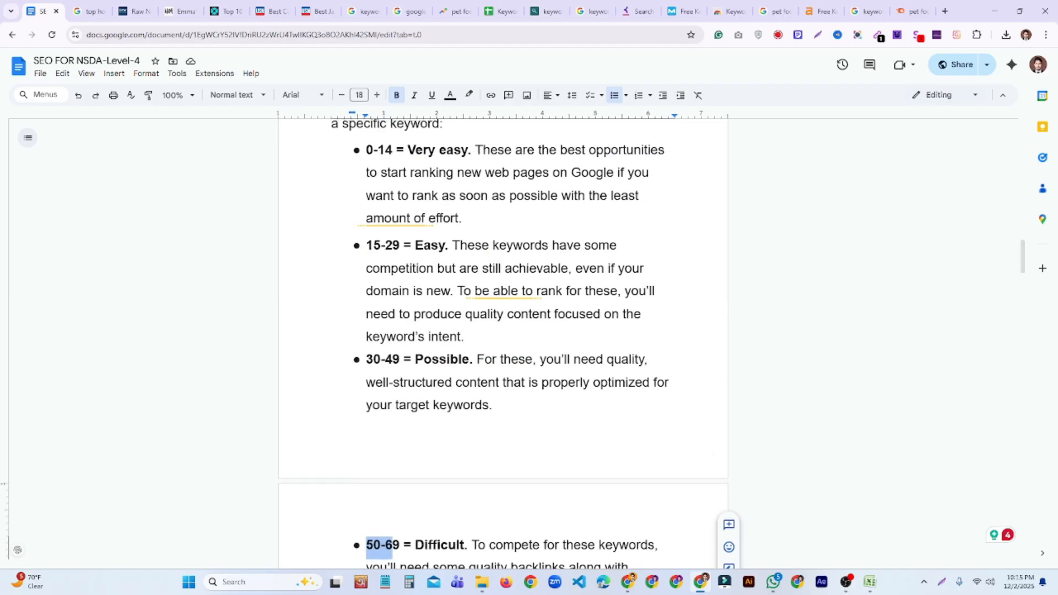
Step: Re-examine the Very easy, Easy and Possible difficulty ranges, from 0-14 to 30-49, in the keyword difficulty list
click(438, 382)
click(369, 161)
drag(369, 161, 385, 365)
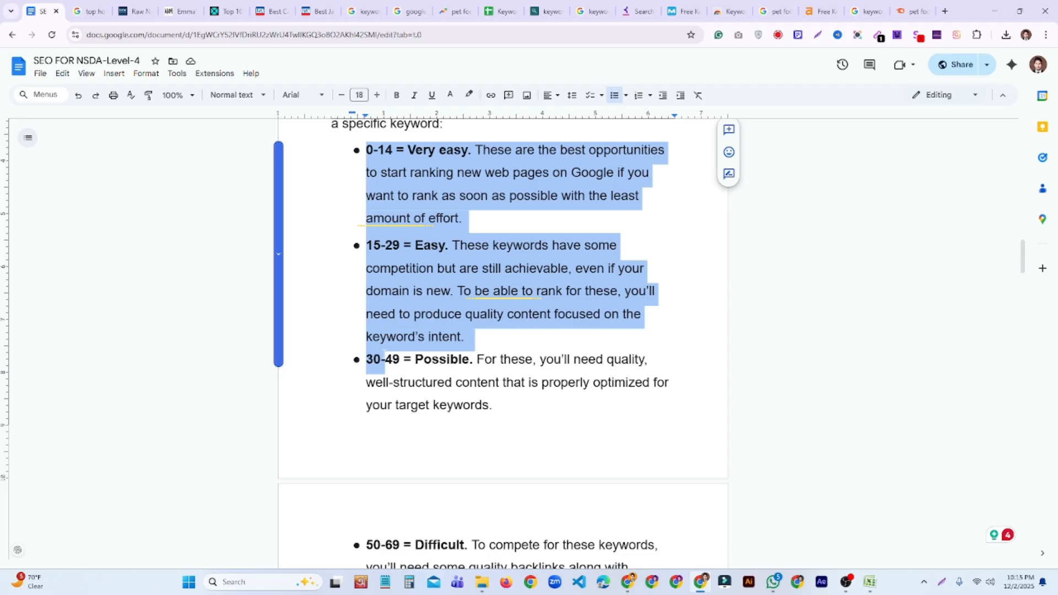
click(401, 319)
drag(364, 155, 381, 364)
click(392, 254)
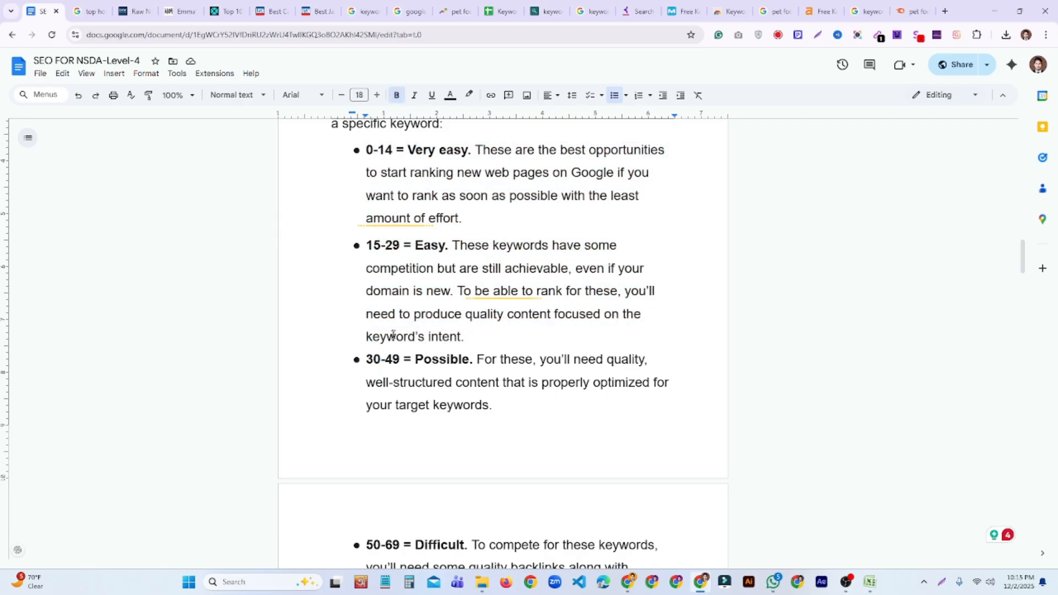
drag(381, 361, 405, 364)
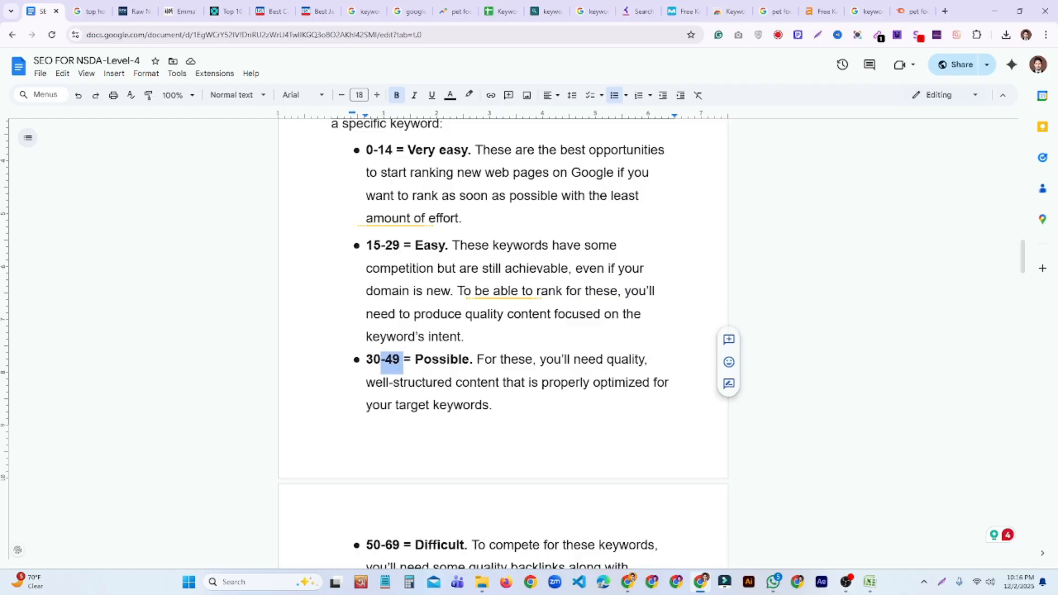
Step: Return to the "Keyword Research For pet Food" spreadsheet and fill the fresh pet dog food cells A3:E3 with bright green
scroll(489, 173, up, 3)
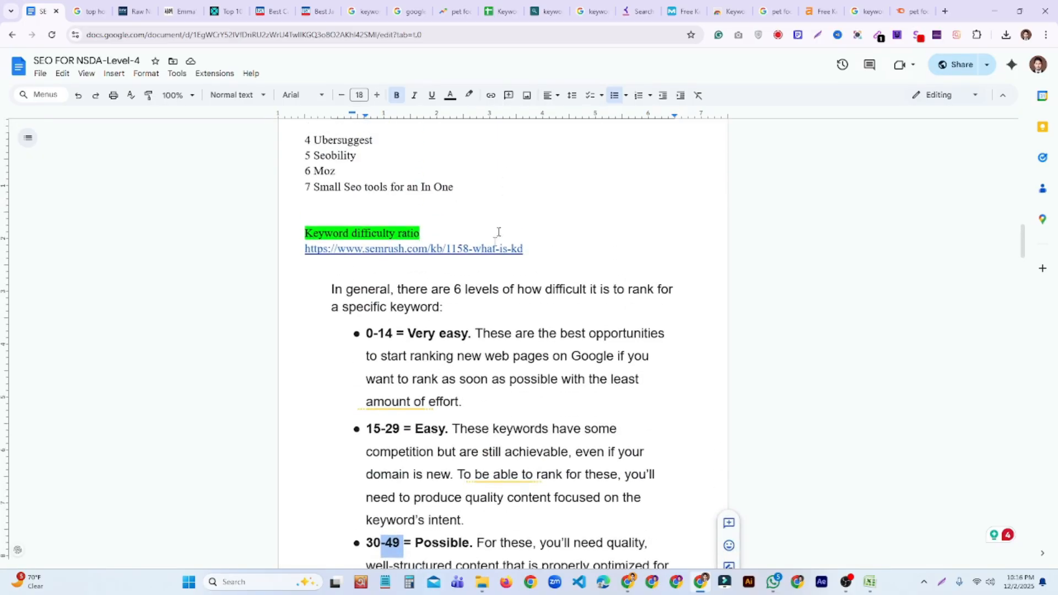
click(500, 14)
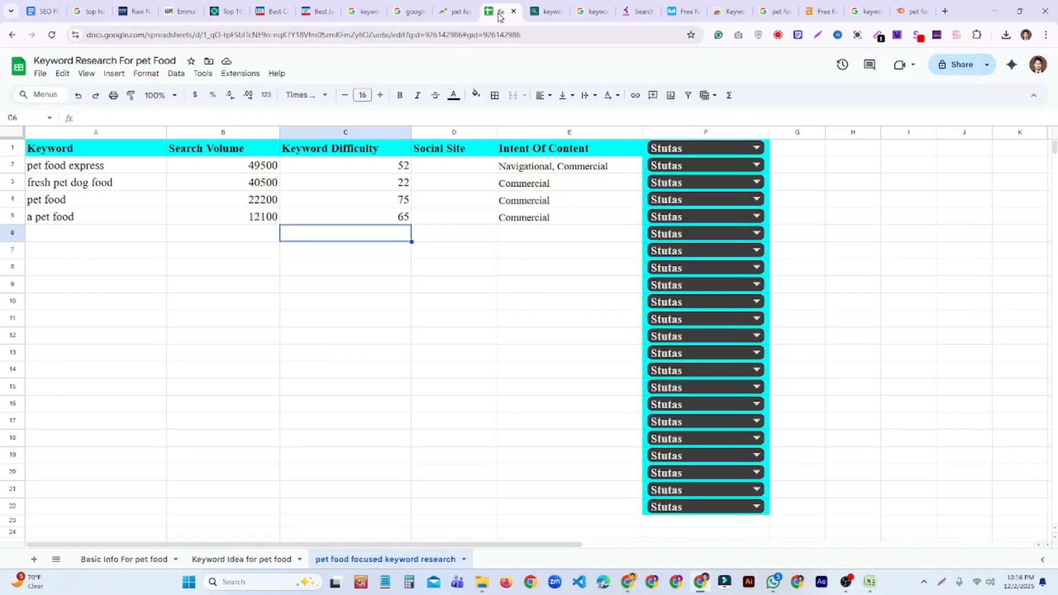
click(395, 334)
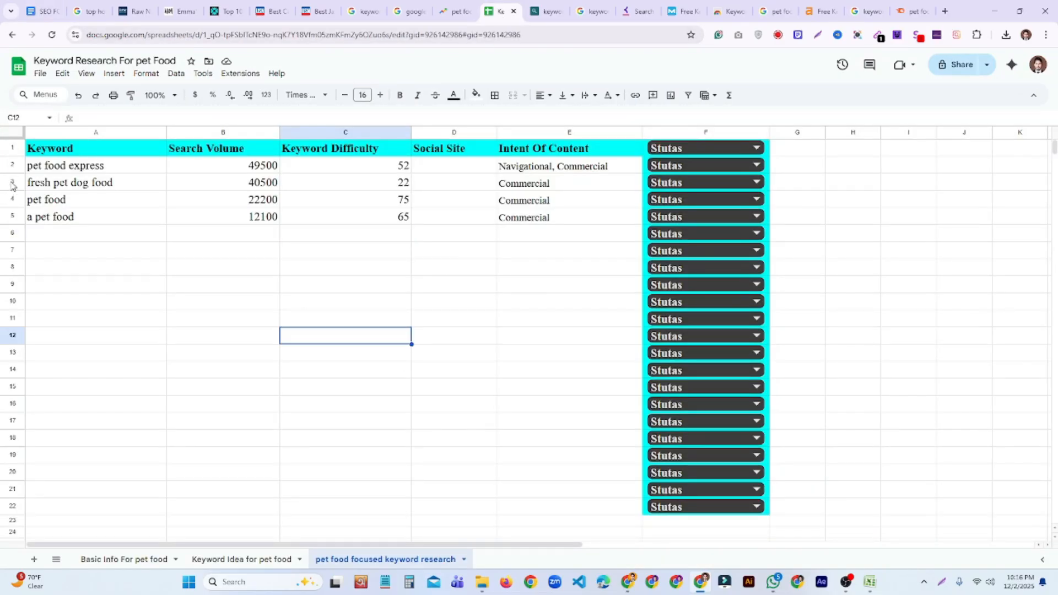
click(13, 185)
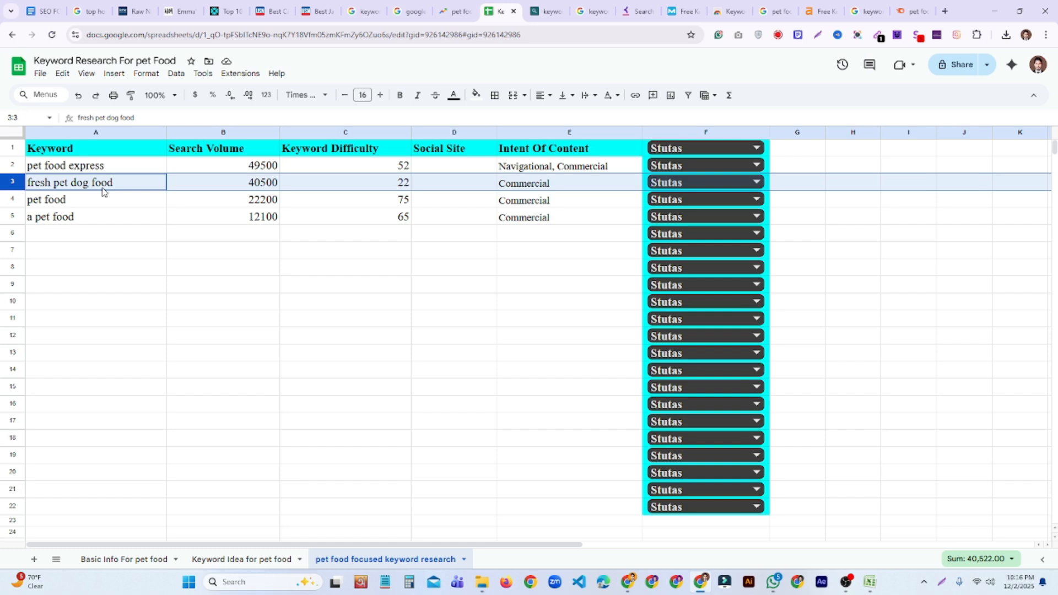
click(159, 204)
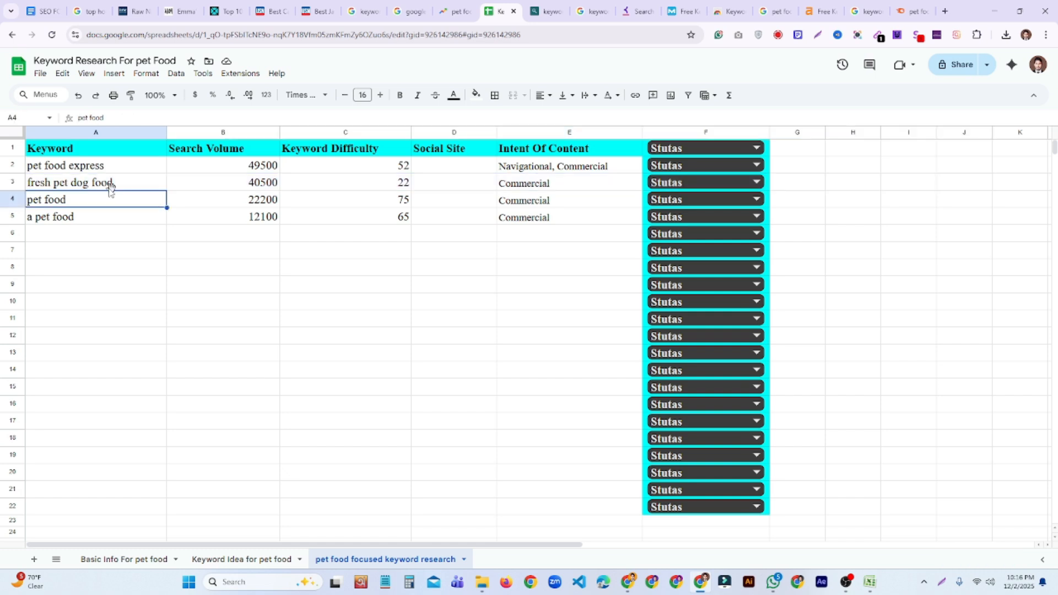
click(11, 184)
click(431, 253)
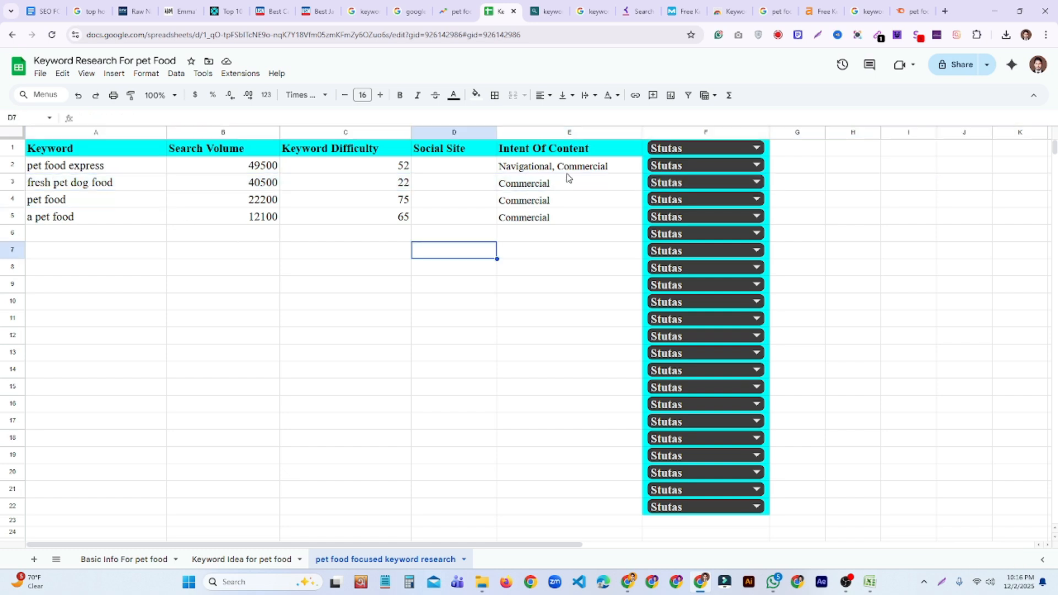
drag(568, 186, 113, 185)
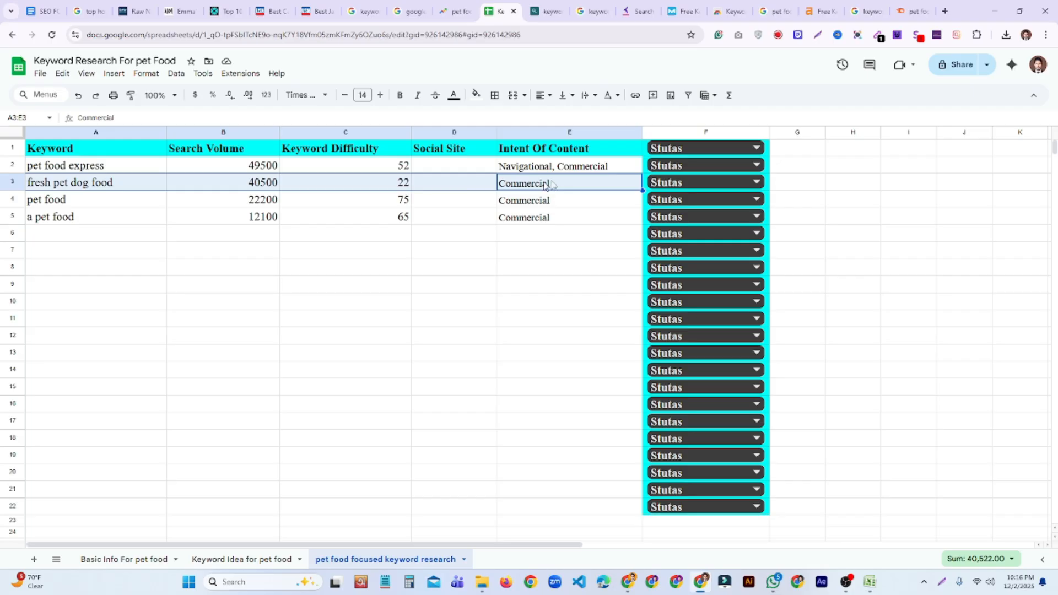
click(476, 95)
click(528, 146)
Step: Set the status of the fresh pet dog food keyword in F3 to Easy
click(719, 188)
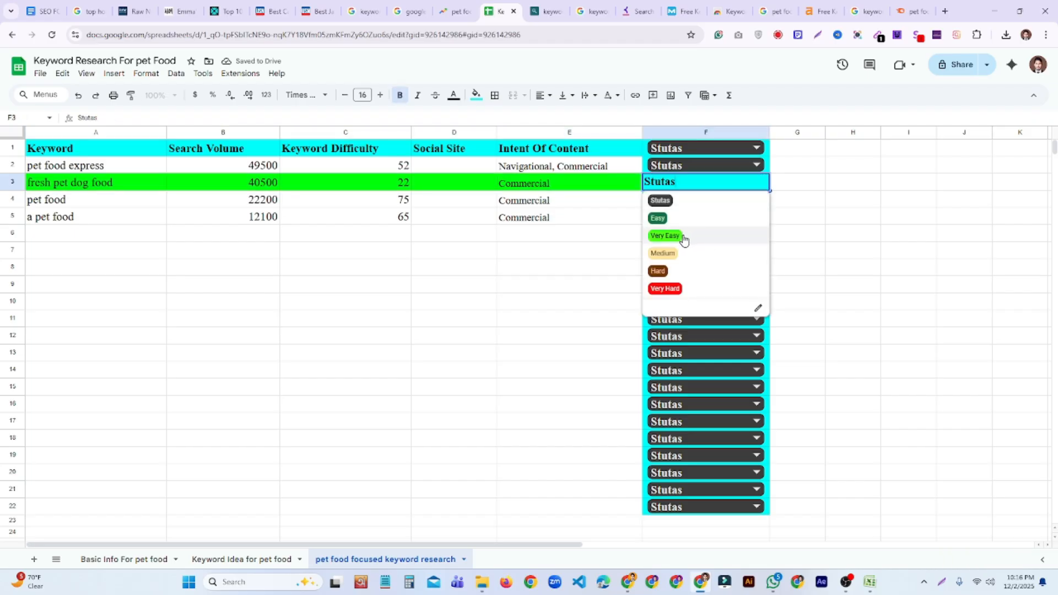
click(678, 219)
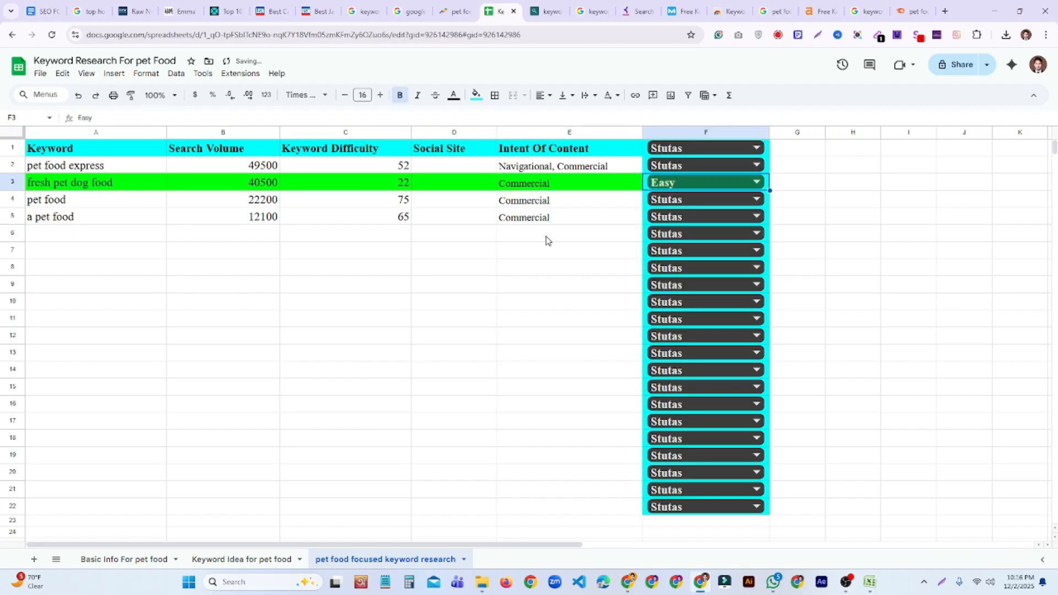
click(589, 240)
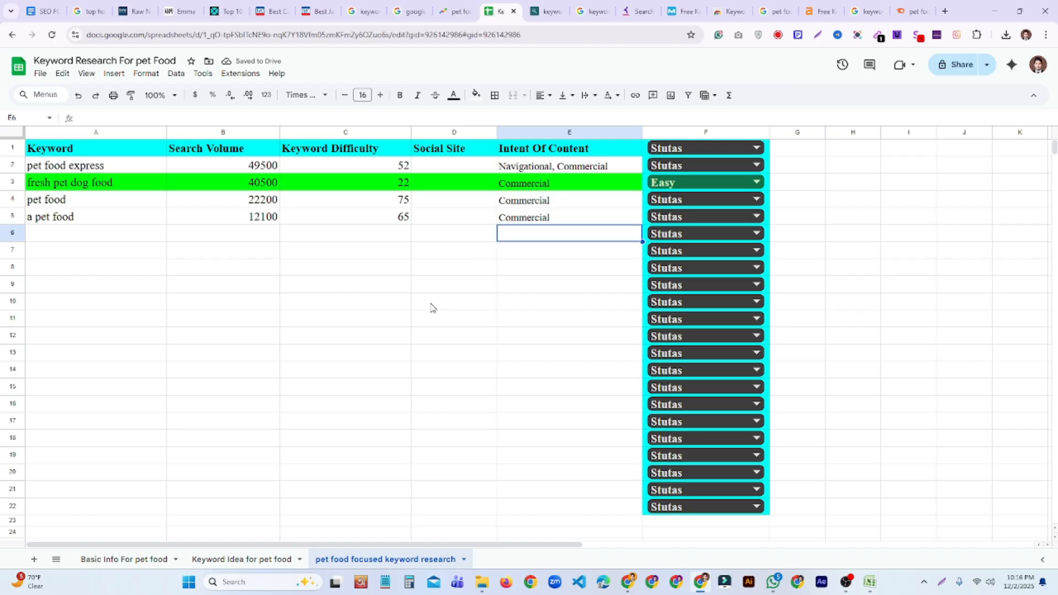
Step: Copy the keyword "fresh pet food" from A42 of the raw keyword list into A6 of the Keyword column
scroll(431, 308, down, 10)
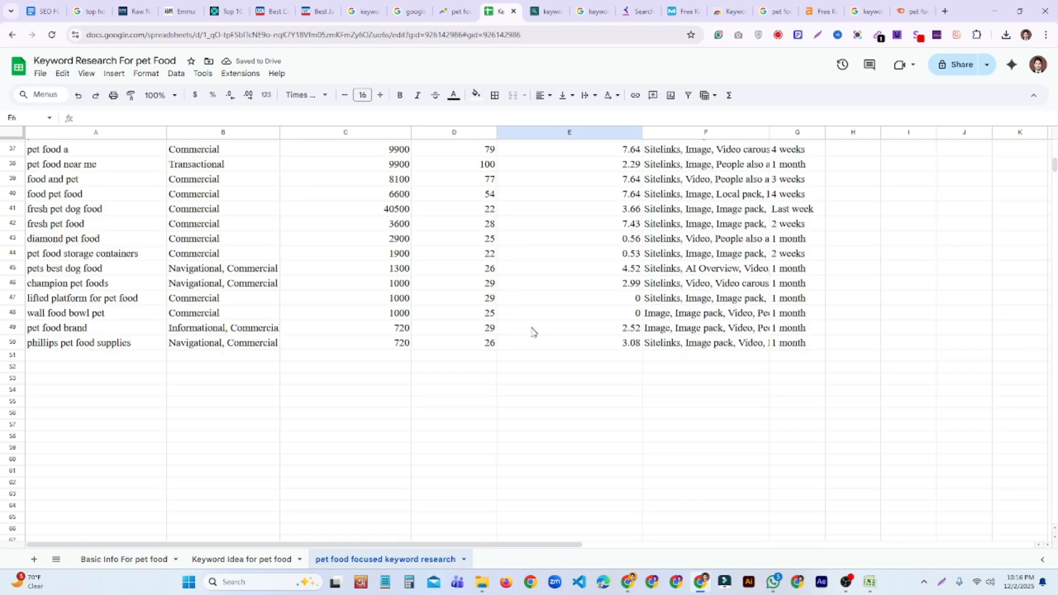
scroll(532, 329, up, 2)
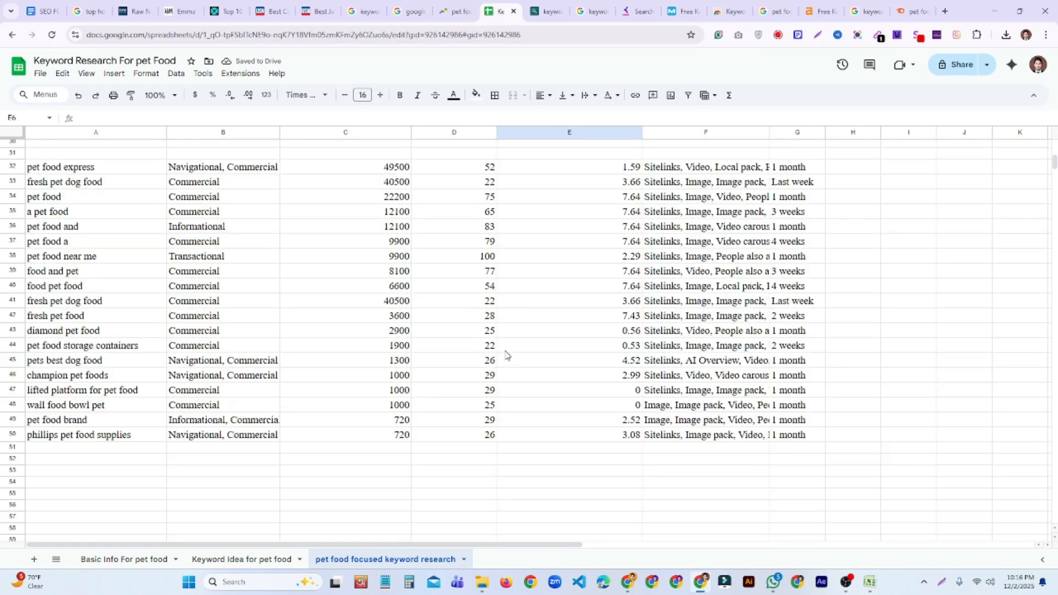
click(483, 302)
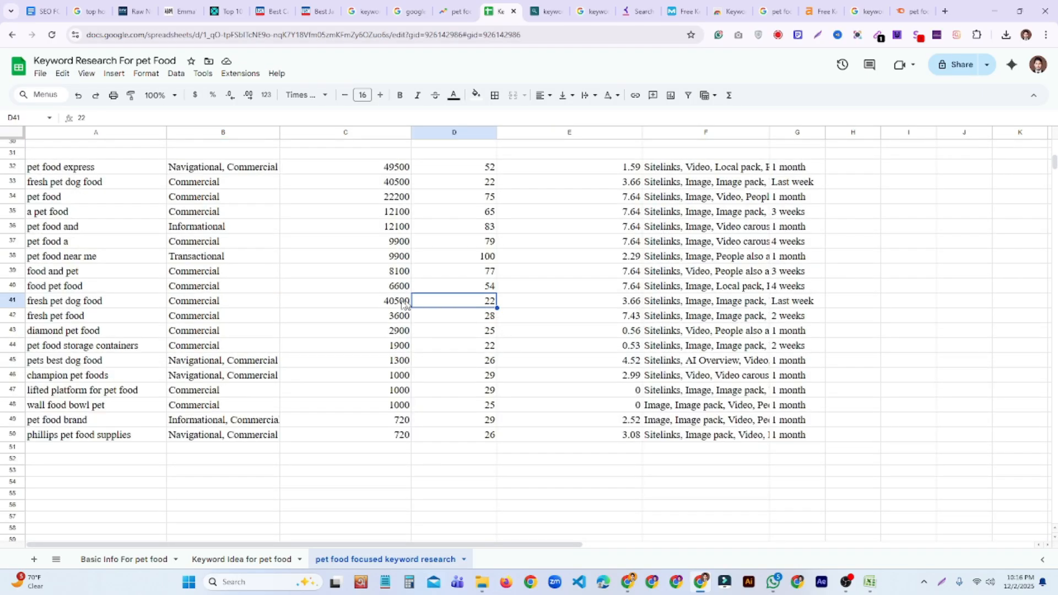
click(3, 301)
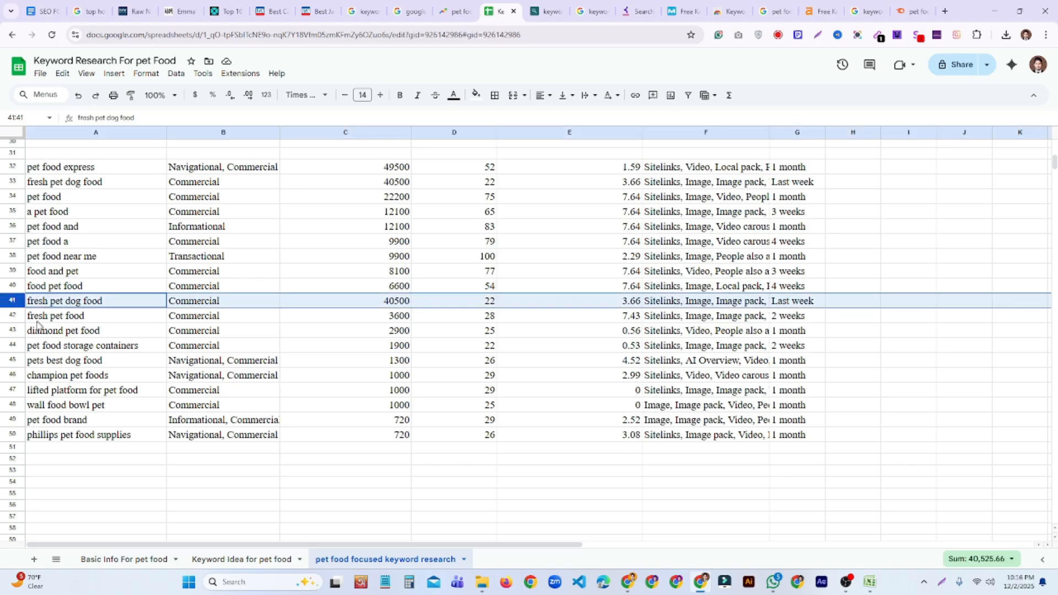
click(7, 320)
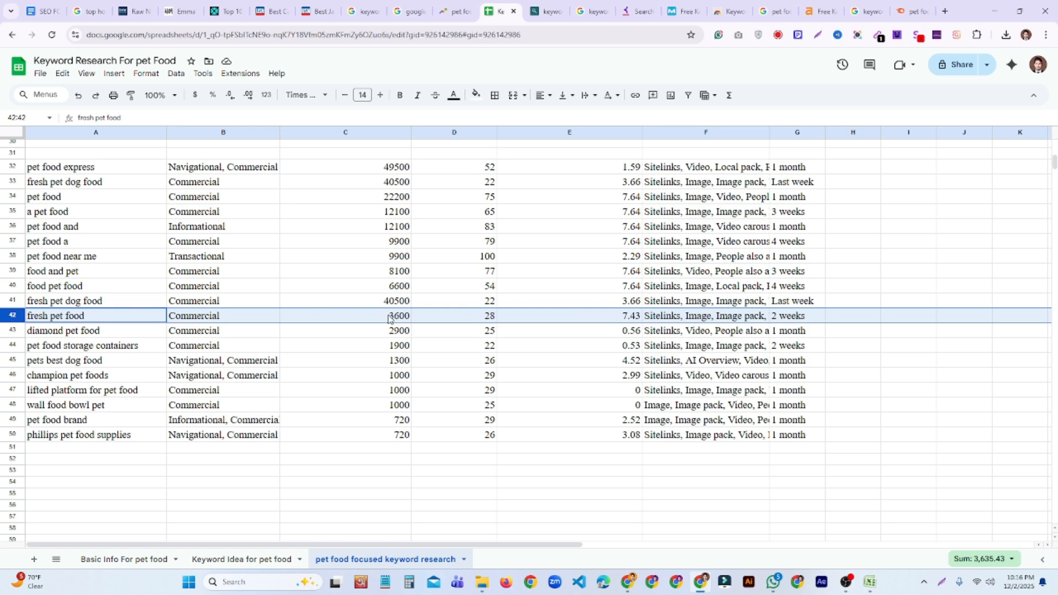
click(80, 319)
scroll(223, 343, up, 10)
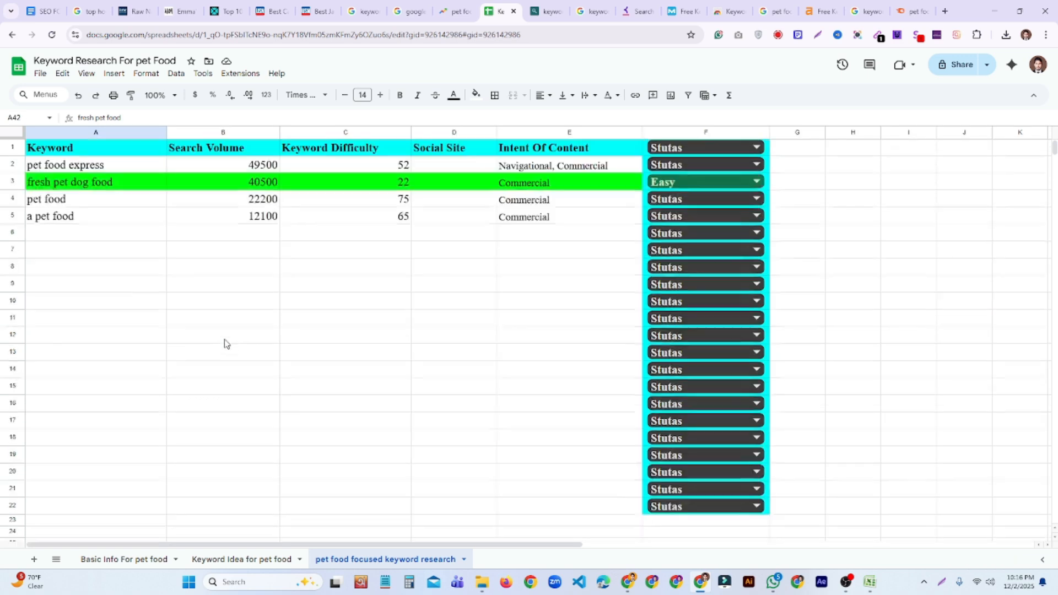
click(101, 235)
text(fresh pet food)
click(269, 389)
Step: Copy the search volume 3600 of fresh pet food from C42 into B6
scroll(408, 298, down, 5)
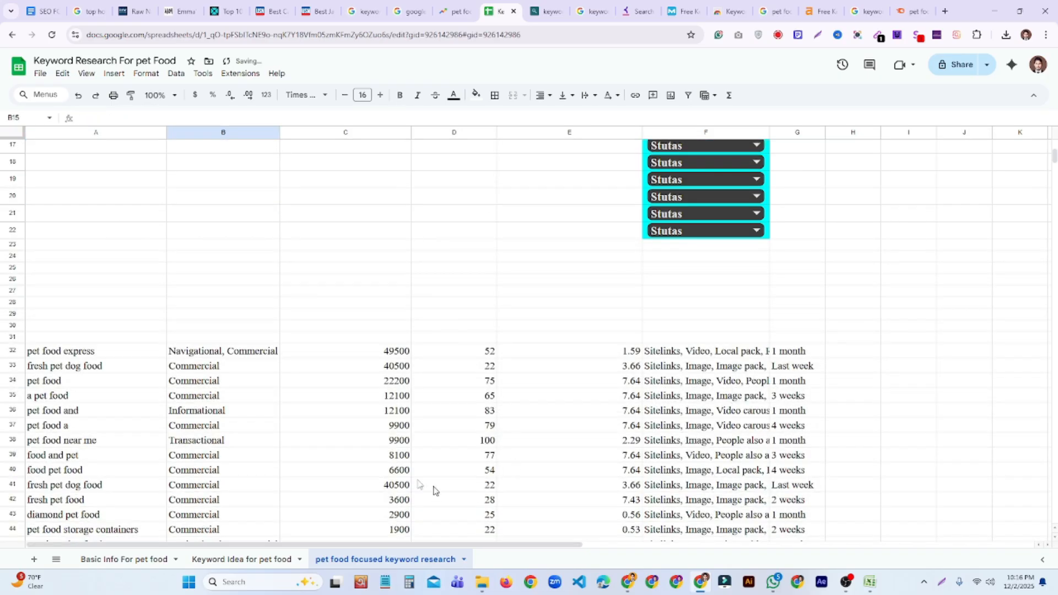
scroll(434, 491, down, 4)
click(407, 319)
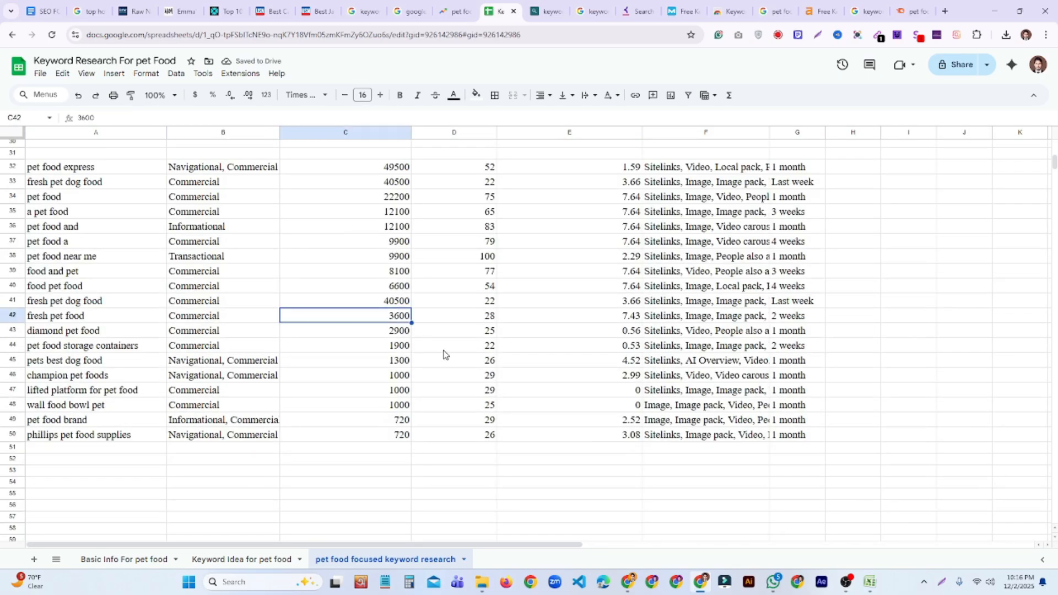
scroll(444, 352, up, 10)
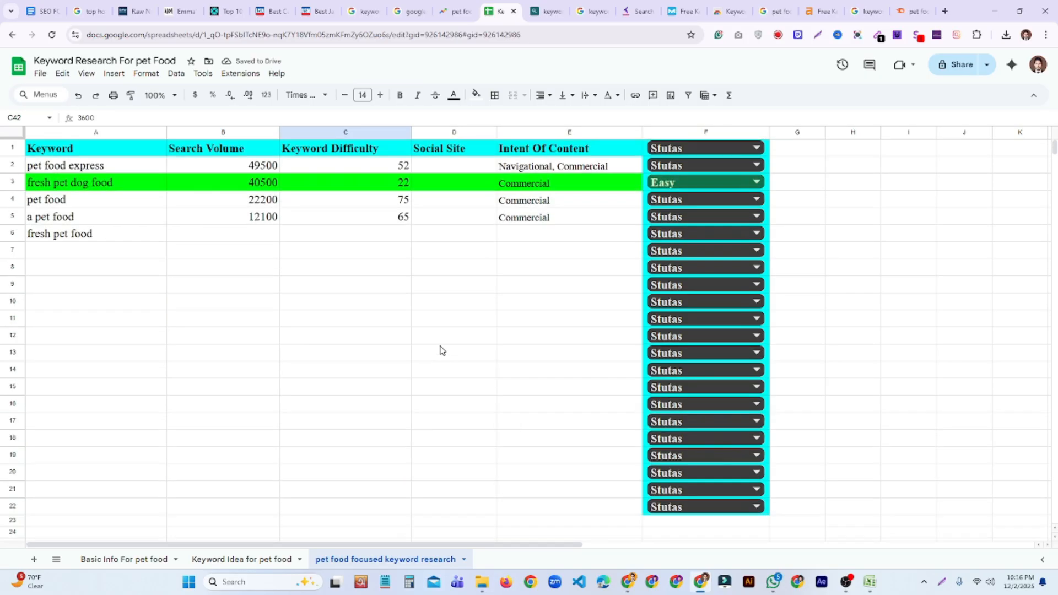
double_click(257, 236)
text(3600)
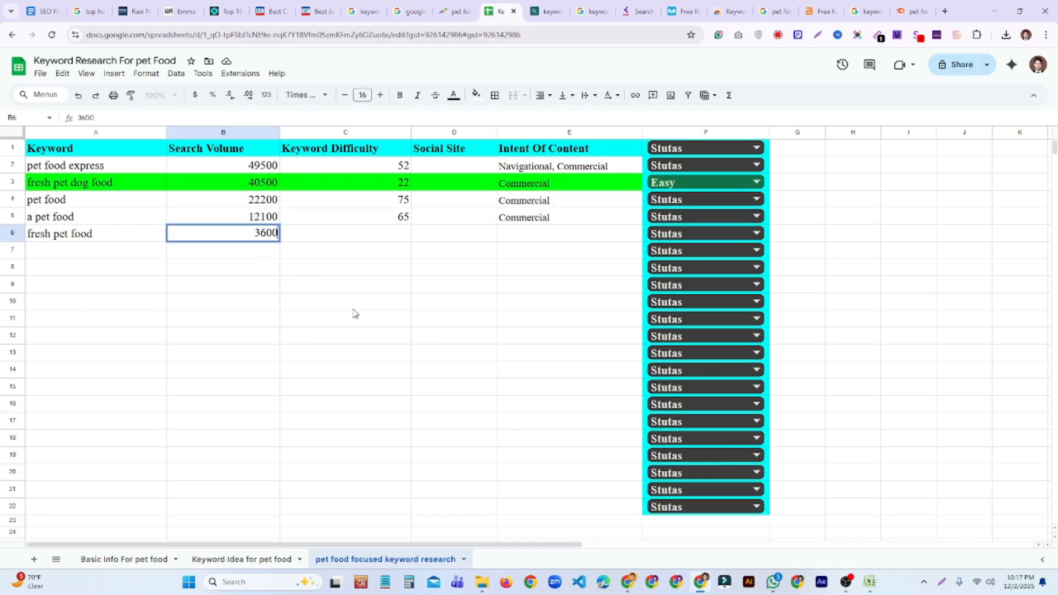
click(339, 306)
Step: Copy the keyword difficulty 28 of fresh pet food from D42 into C6
scroll(442, 359, down, 5)
scroll(433, 446, down, 4)
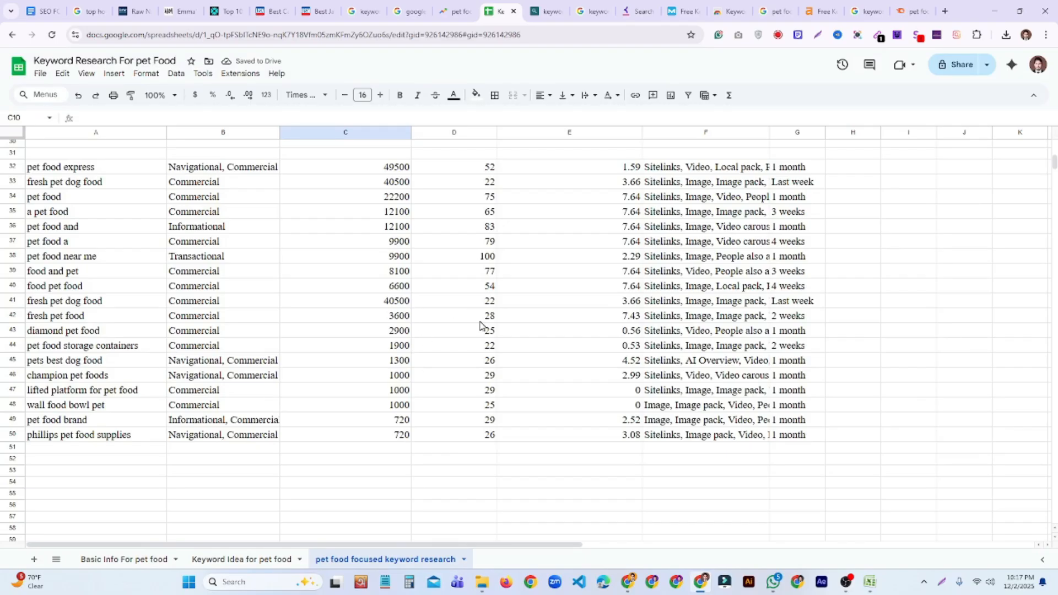
click(17, 320)
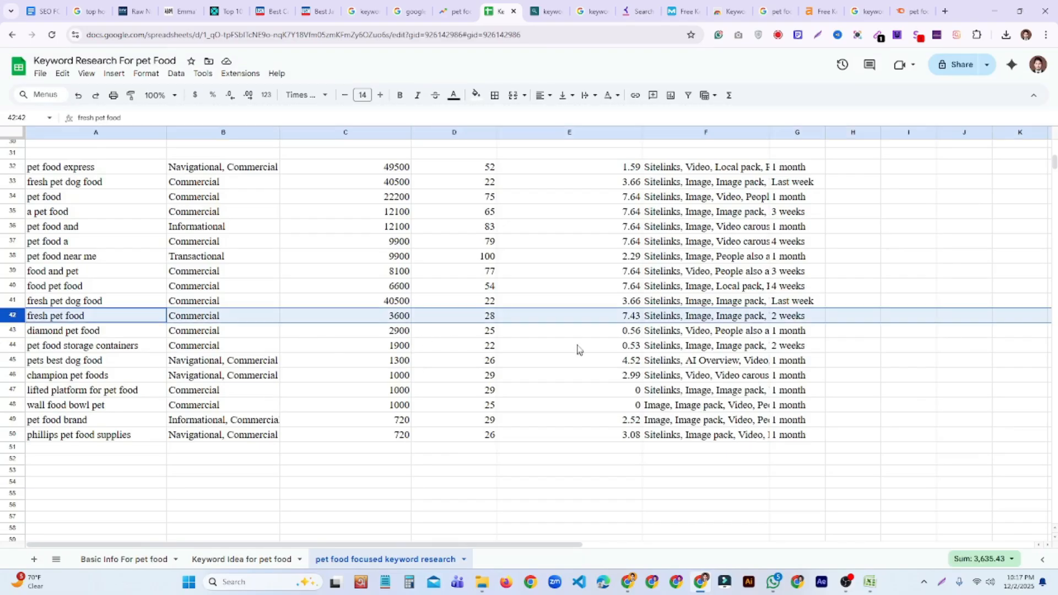
click(491, 321)
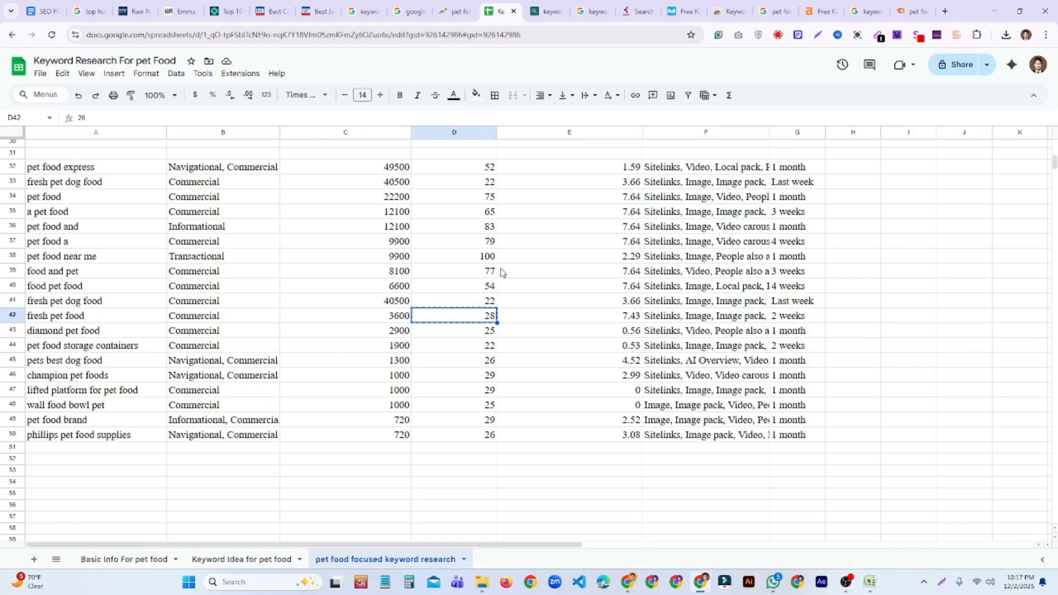
scroll(499, 276, up, 9)
click(404, 237)
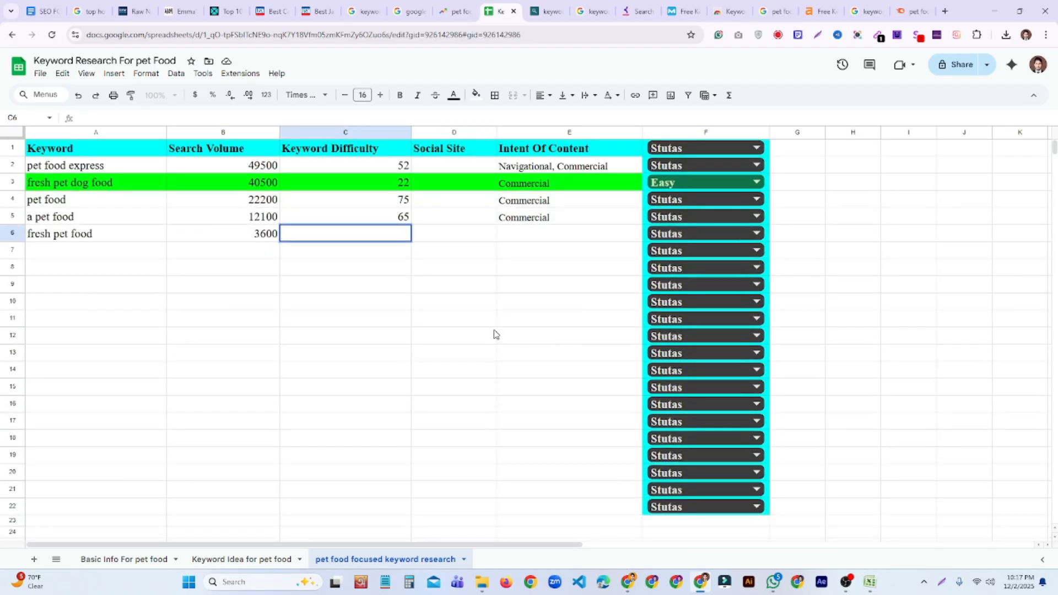
text(28)
click(475, 347)
Step: Copy the keyword "pet food storage containers", its volume 1900 and its difficulty 22 from row 44, one cell at a time
scroll(463, 353, down, 4)
scroll(444, 364, down, 8)
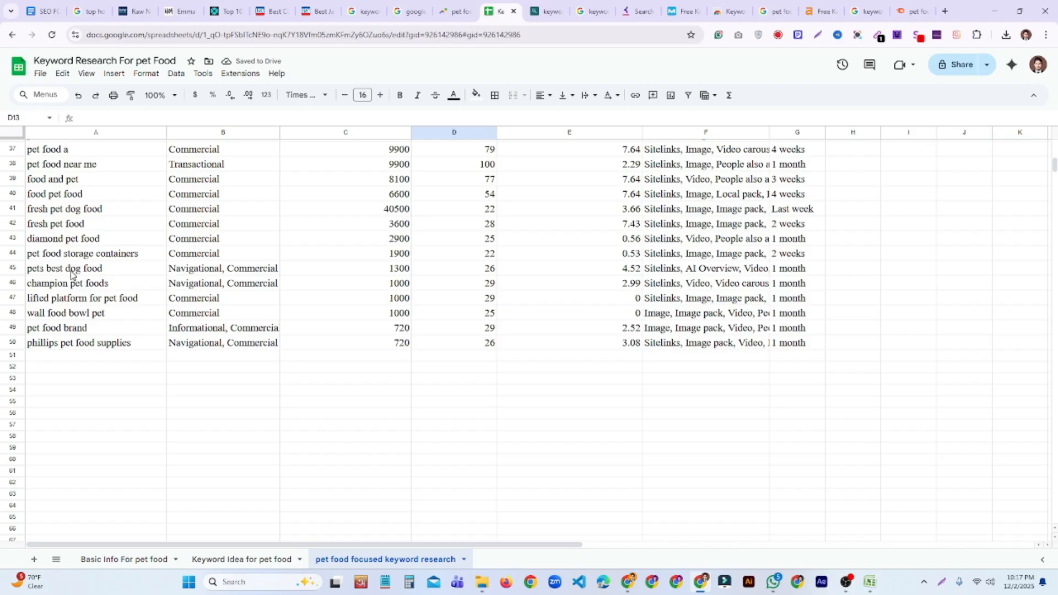
click(12, 267)
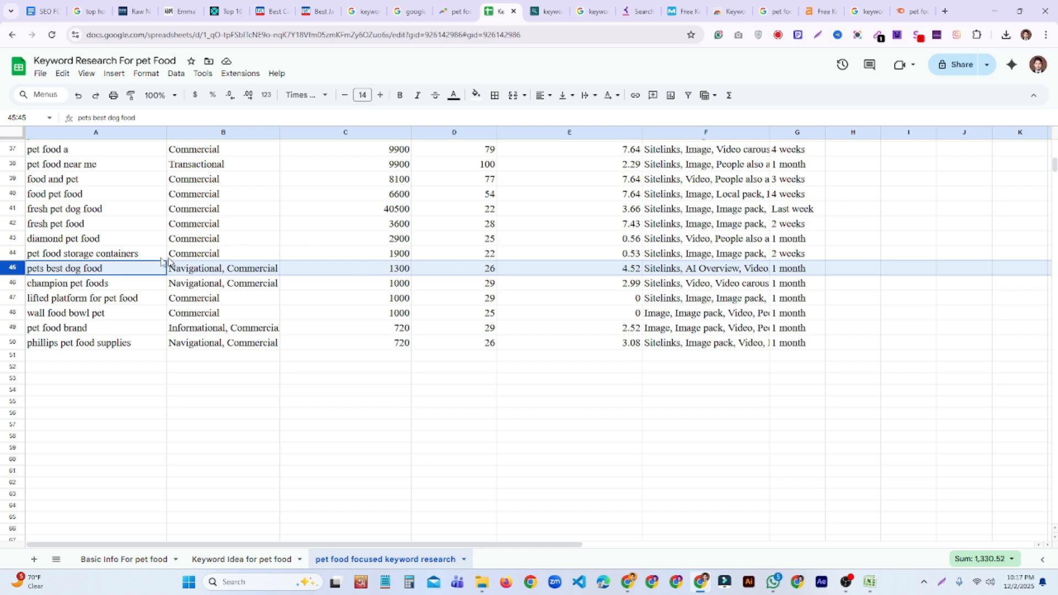
click(12, 253)
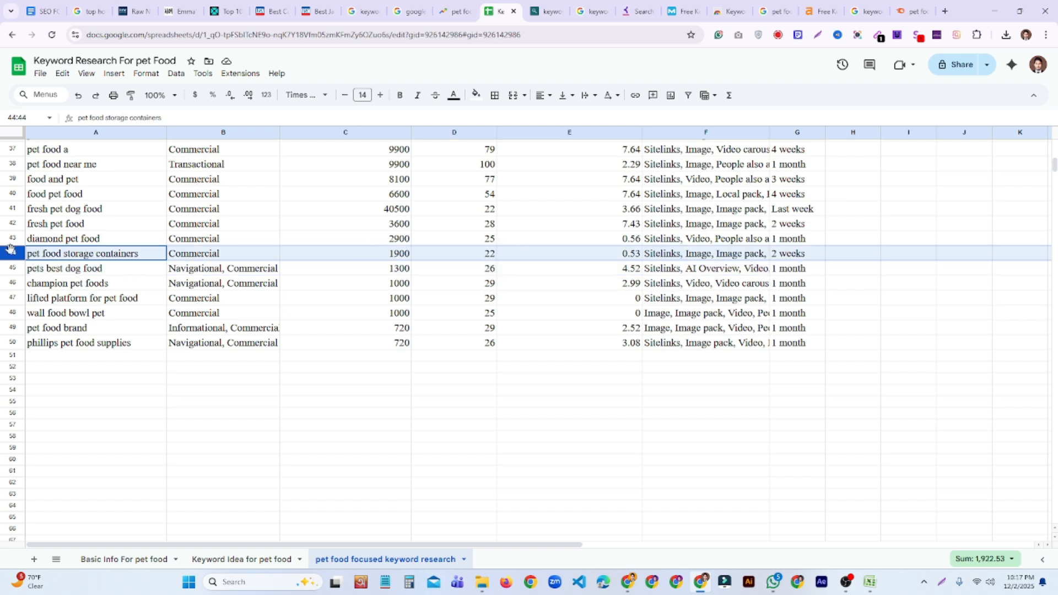
click(125, 270)
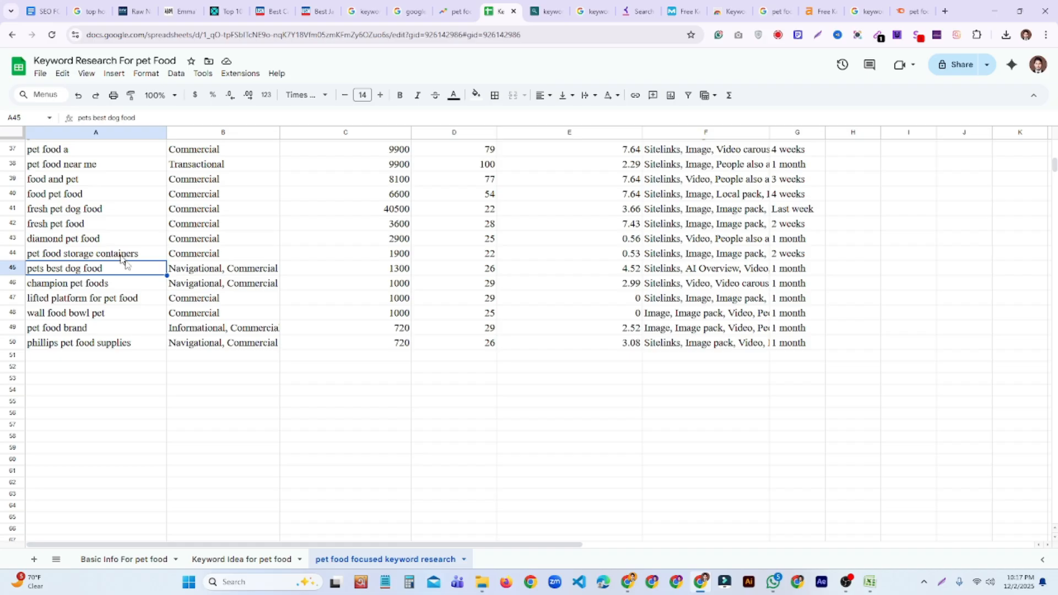
click(122, 256)
key(ctrl+c)
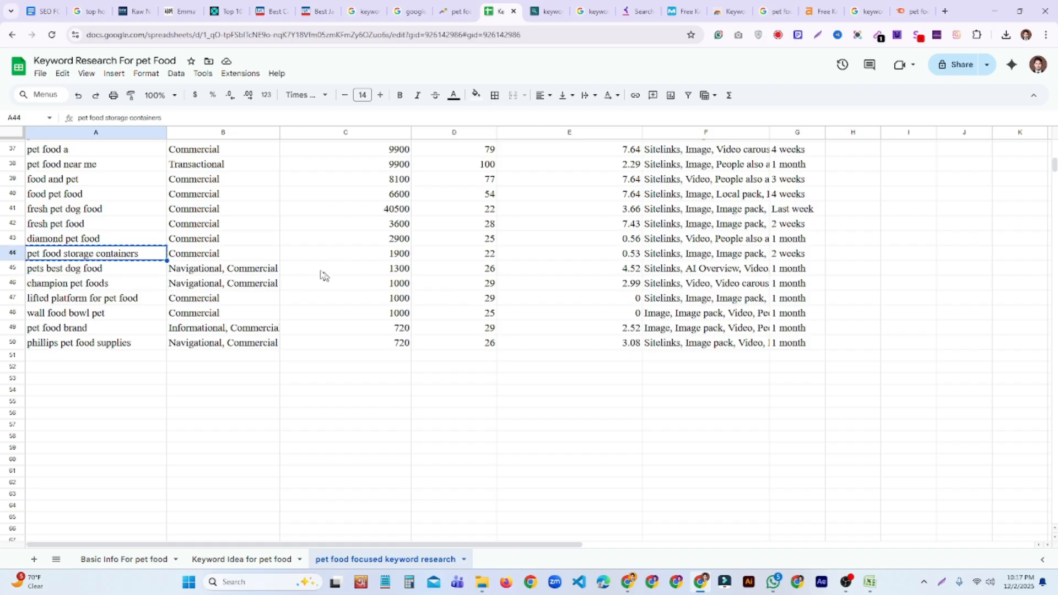
click(396, 257)
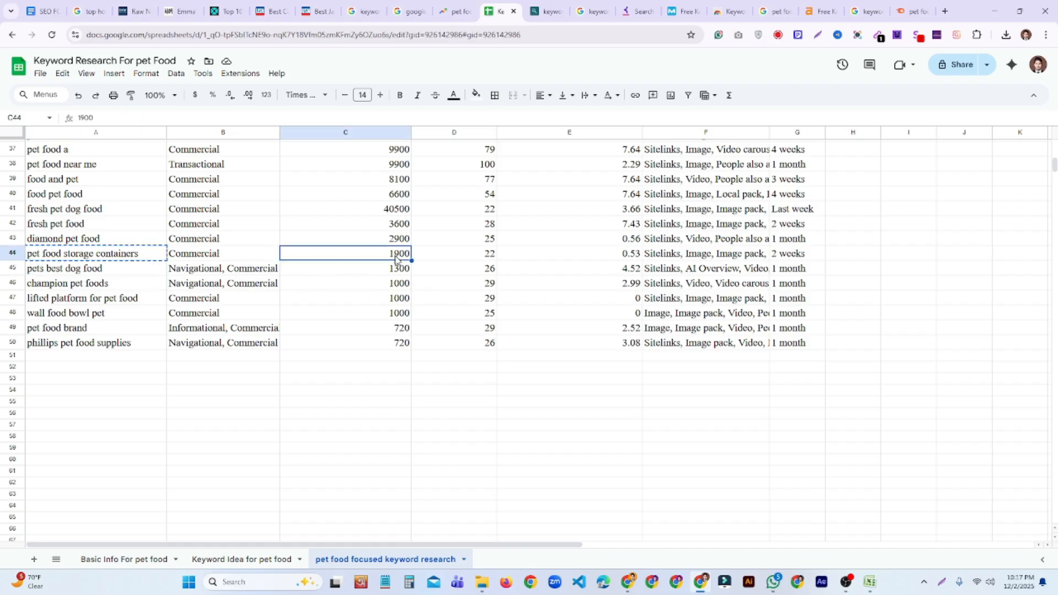
key(ctrl+c)
click(489, 256)
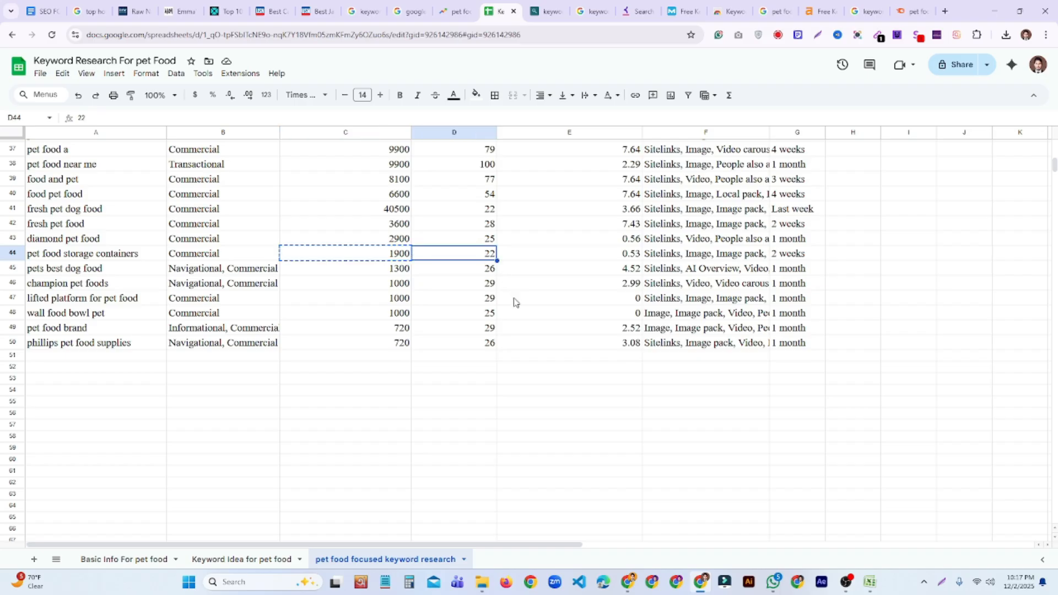
Step: Paste the copied keyword "pet food storage containers" into A7 and its search volume 1900 into B7
scroll(518, 350, up, 10)
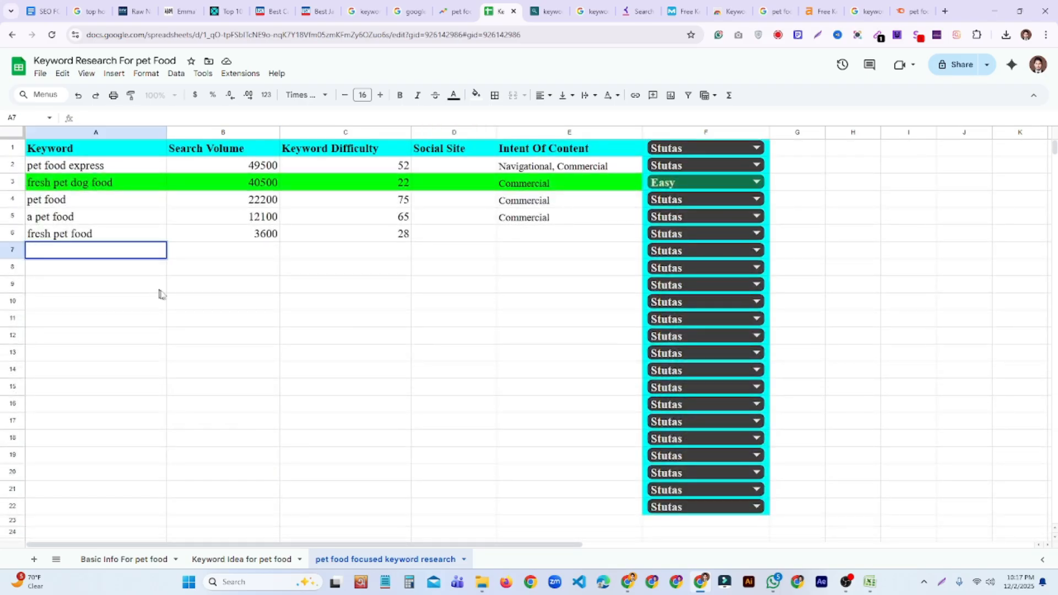
click(158, 289)
click(102, 246)
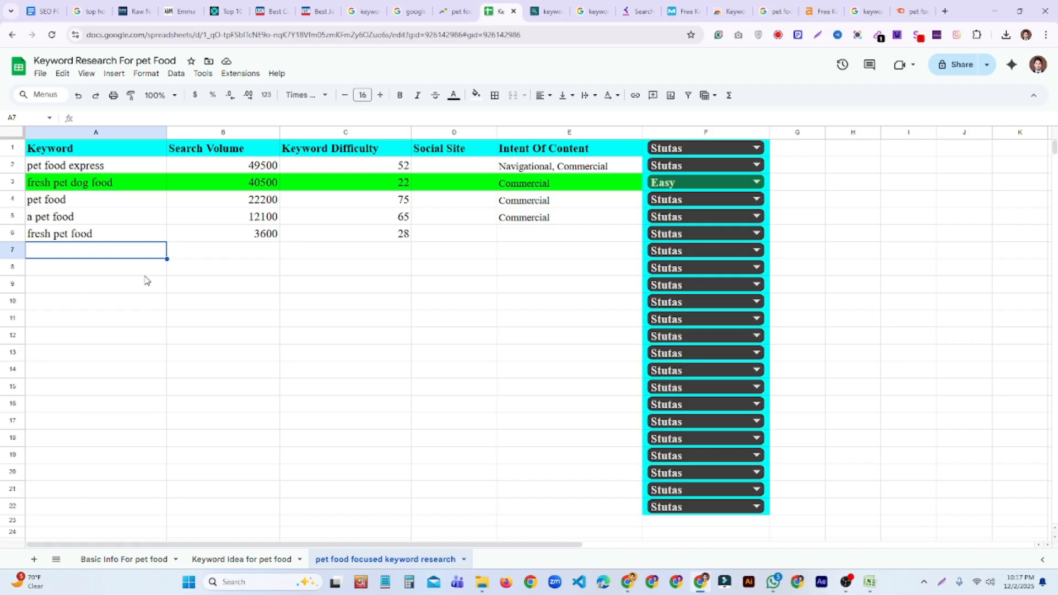
key(super+v)
click(92, 196)
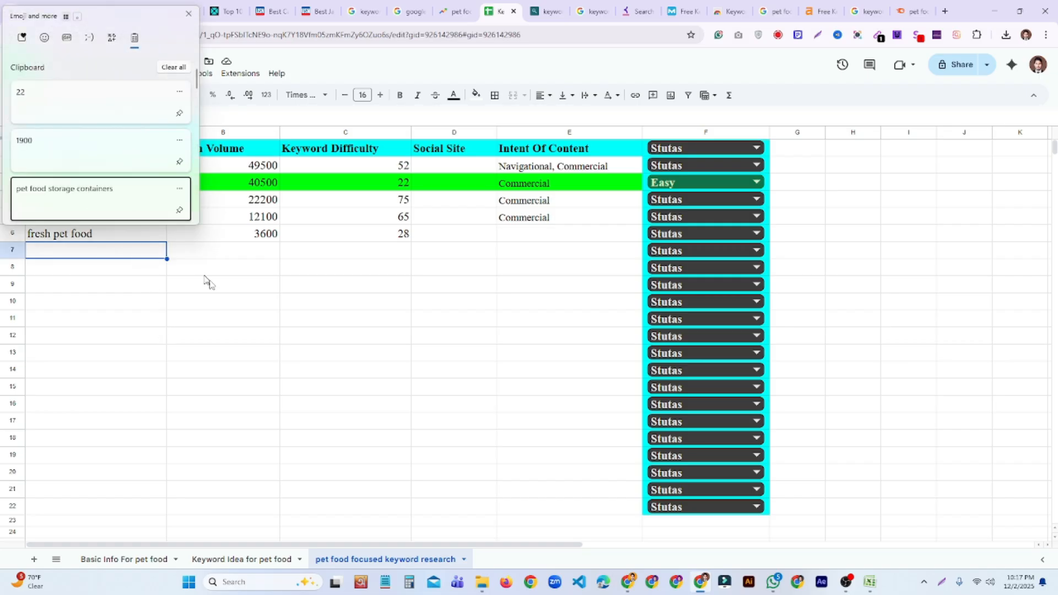
click(234, 253)
key(super+v)
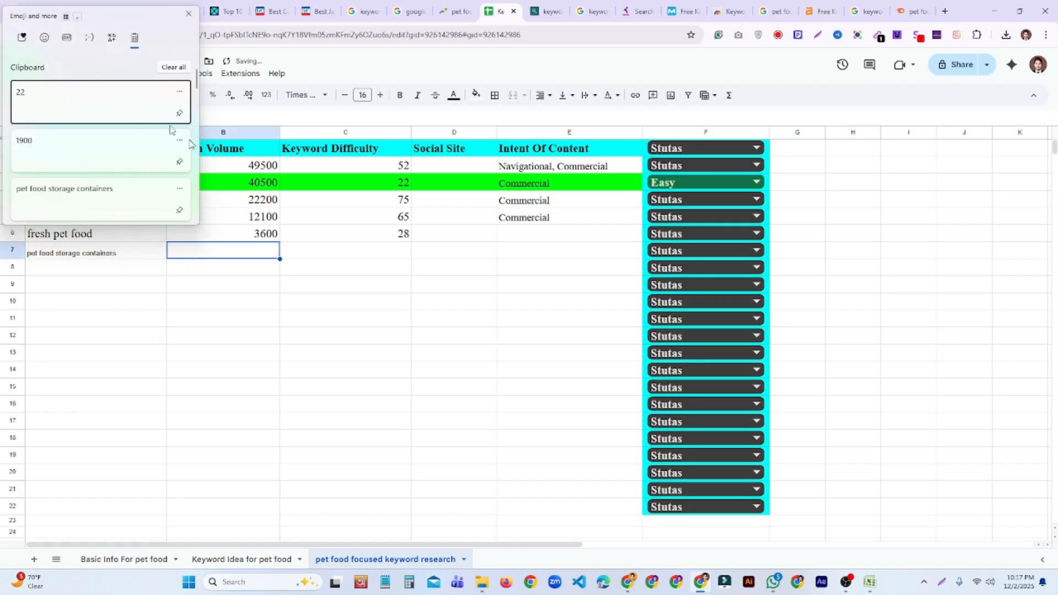
click(72, 157)
Step: Paste the copied keyword difficulty 22 for pet food storage containers into C7
click(372, 254)
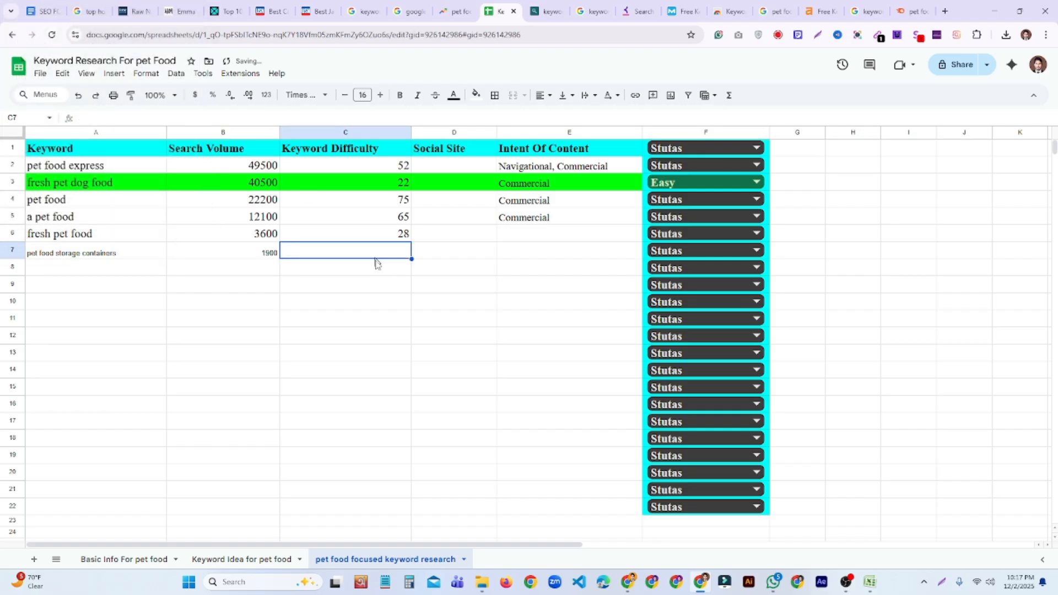
key(super+v)
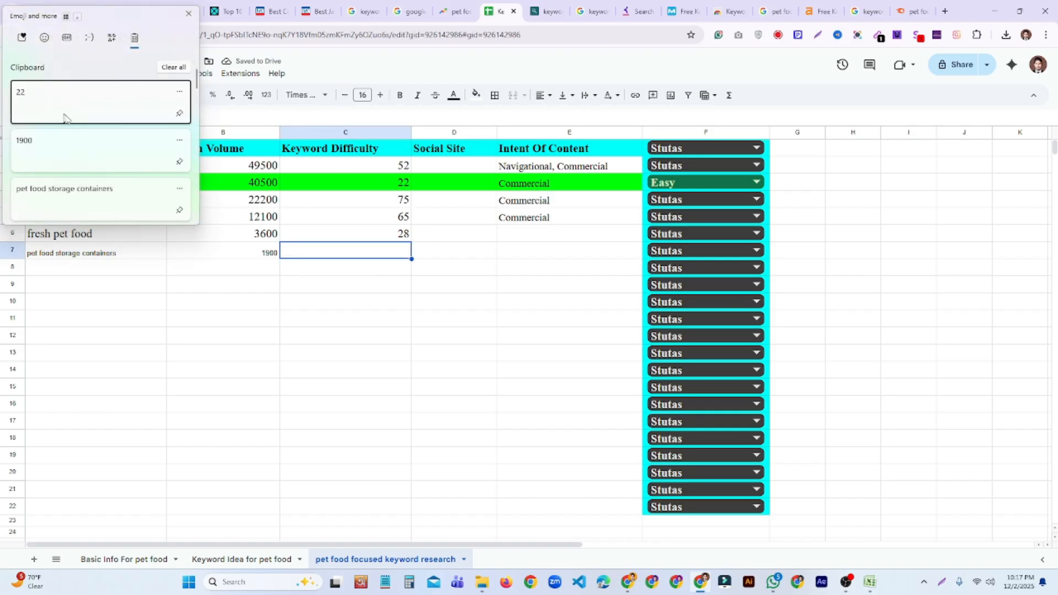
click(64, 113)
click(395, 374)
Step: Enlarge the font of the search volume in B7 to roughly match the rows above
click(267, 253)
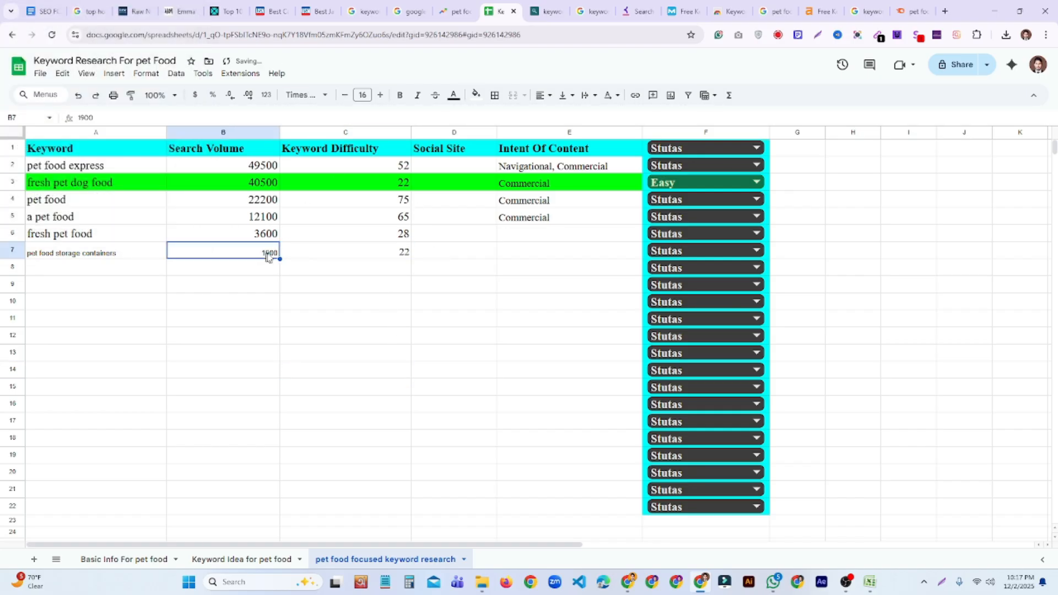
click(381, 95)
click(382, 96)
click(381, 96)
click(382, 95)
click(382, 95)
click(362, 353)
Step: Format the keyword in A7 as Times New Roman with font size 16
click(142, 254)
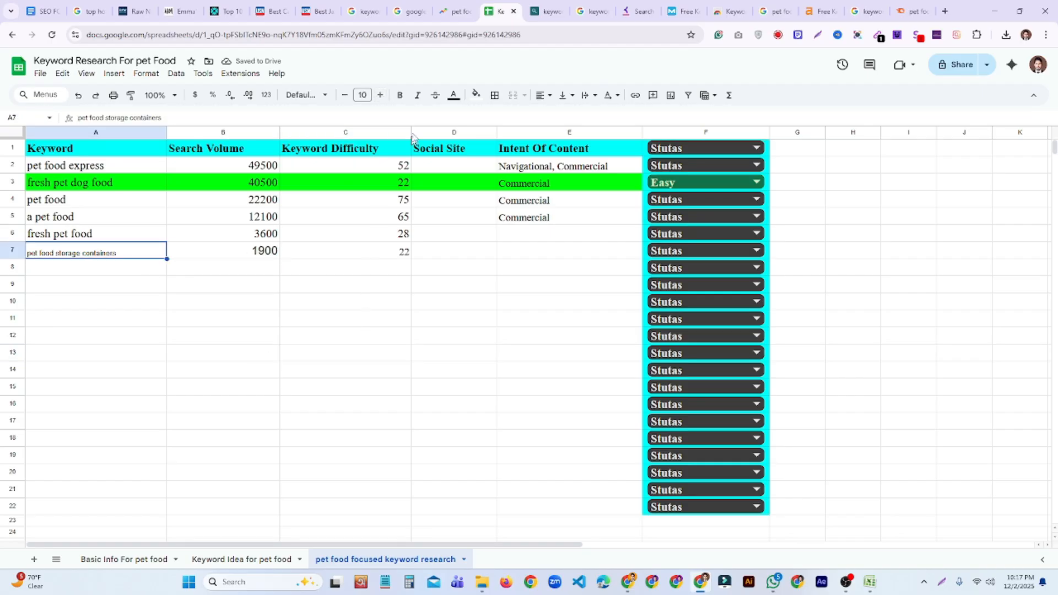
click(380, 95)
click(381, 95)
click(381, 95)
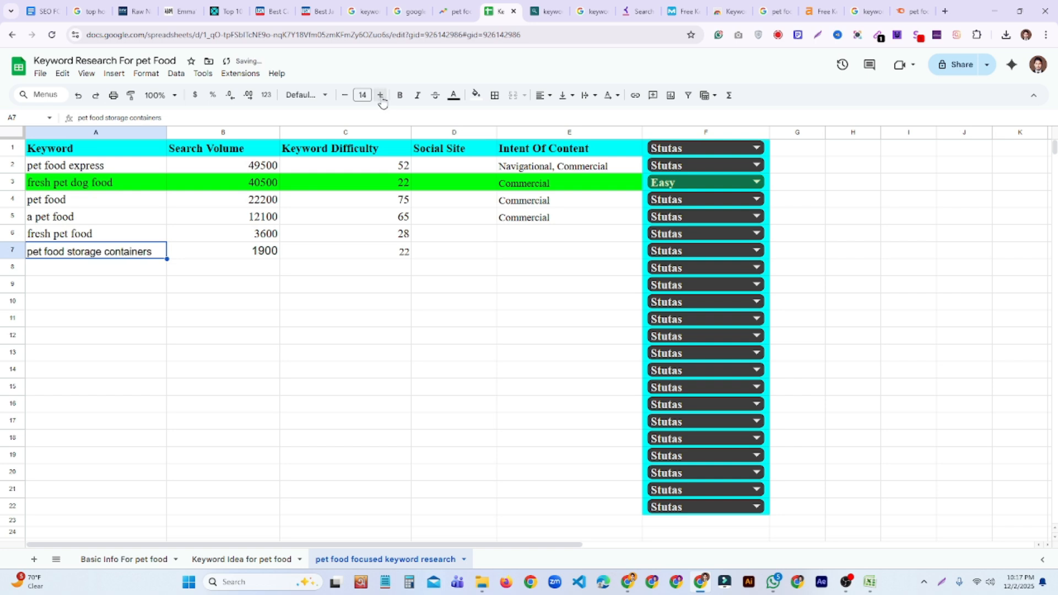
click(381, 95)
click(320, 96)
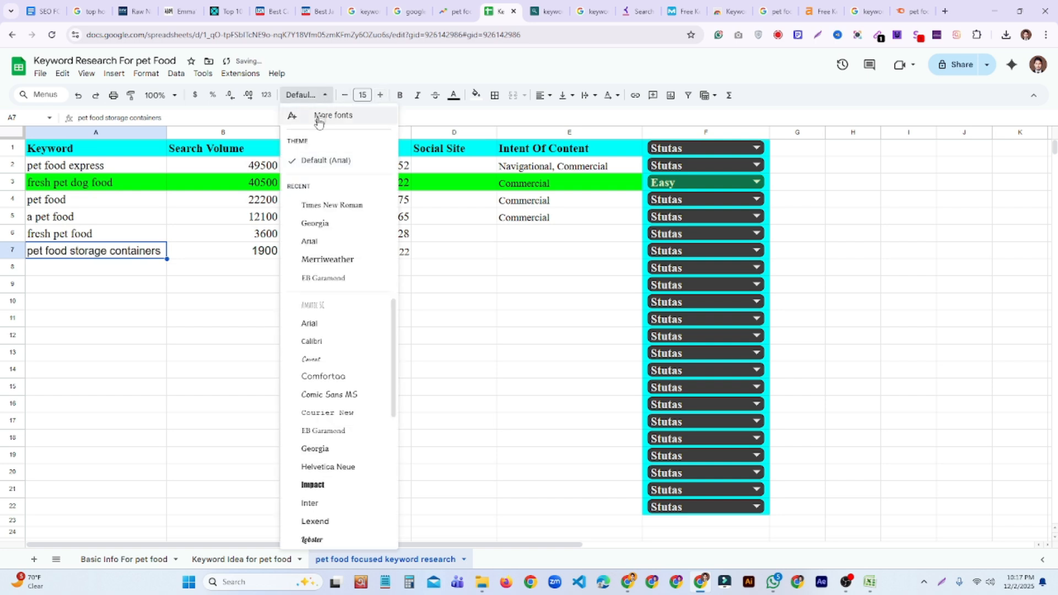
click(331, 213)
click(208, 351)
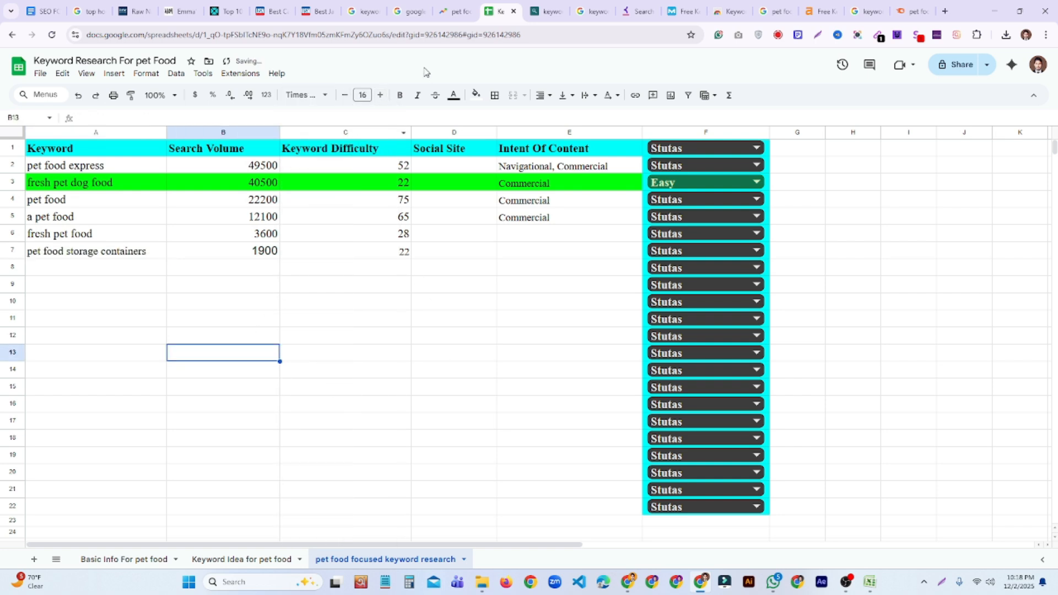
click(150, 255)
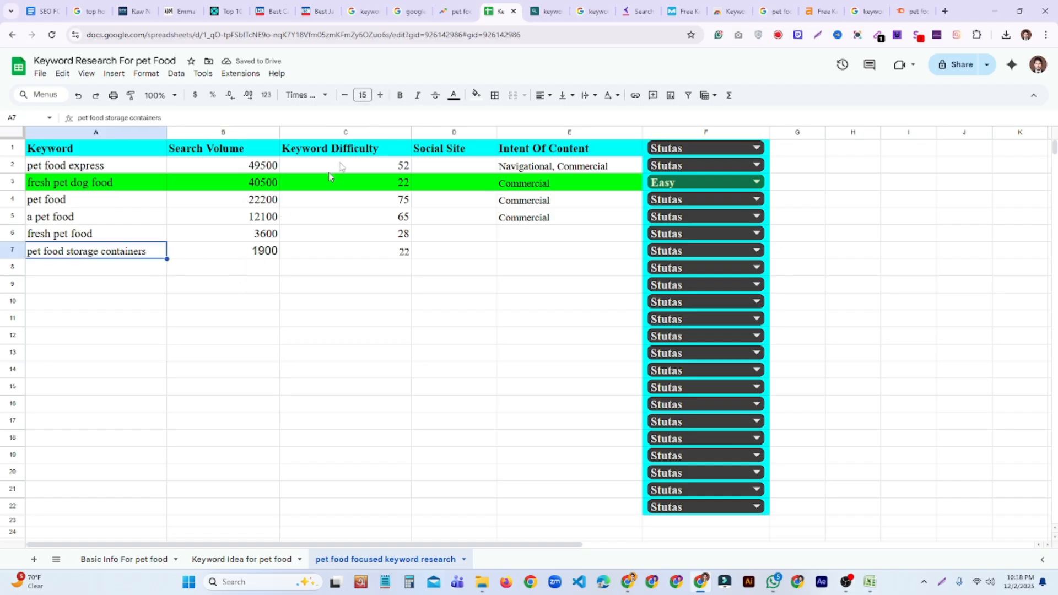
click(380, 95)
click(272, 338)
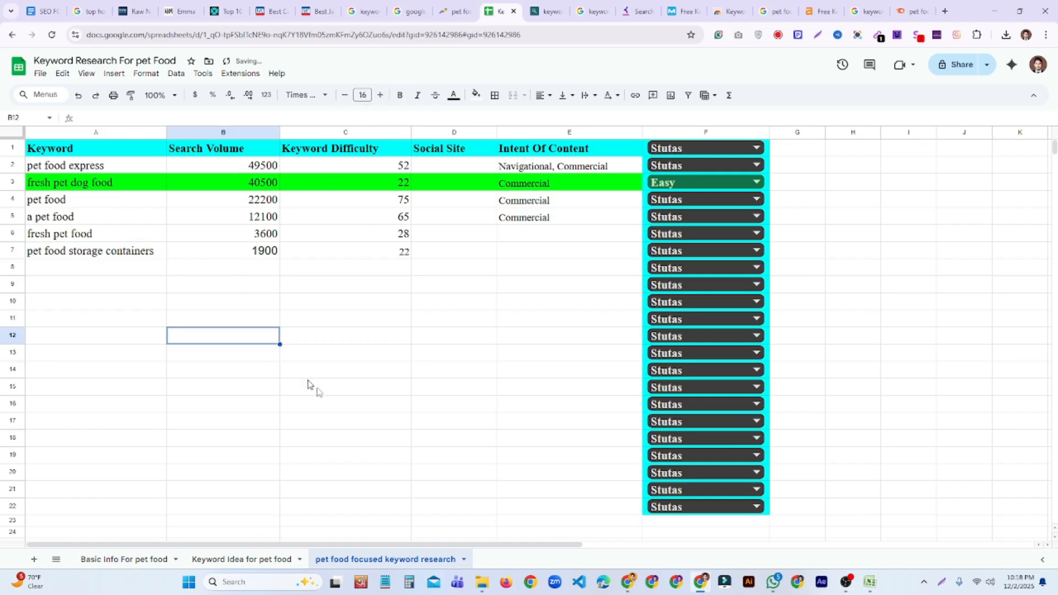
Step: Fill the "Commercial" intent from E5 down through E7 for fresh pet food and pet food storage containers
click(367, 409)
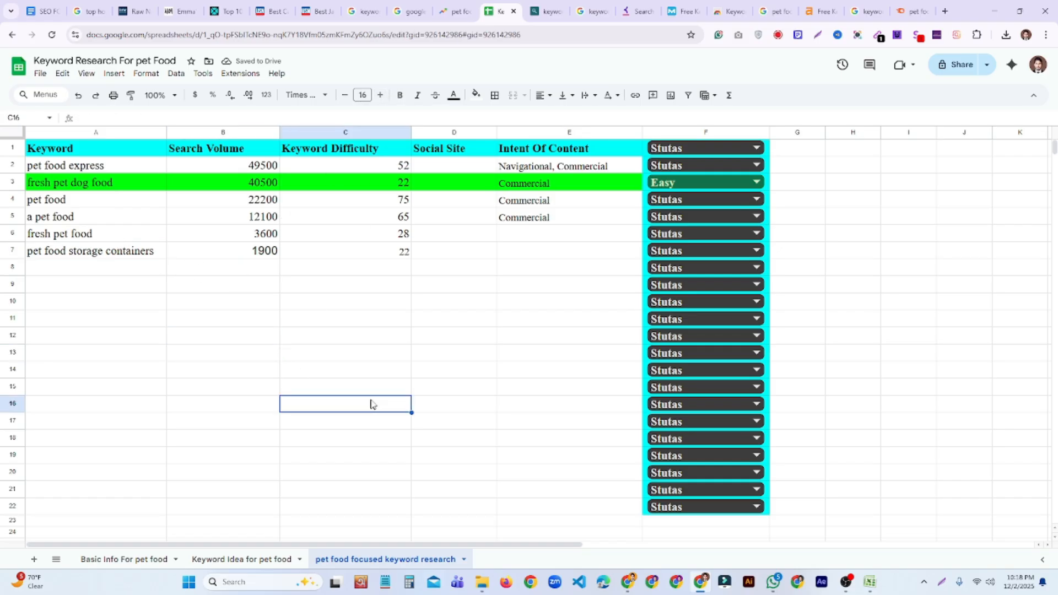
click(549, 223)
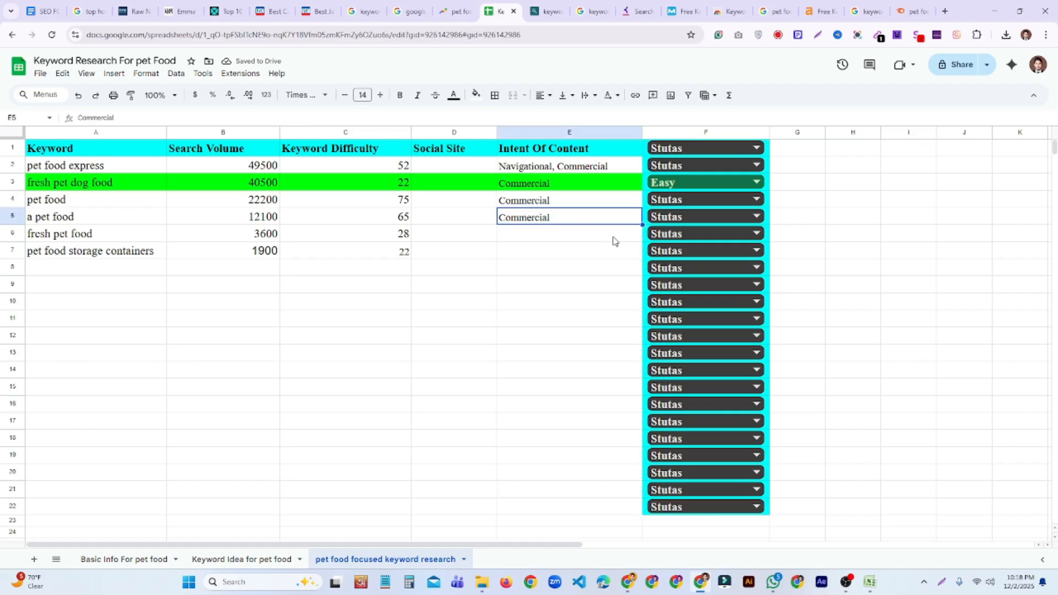
drag(643, 225, 641, 250)
click(471, 337)
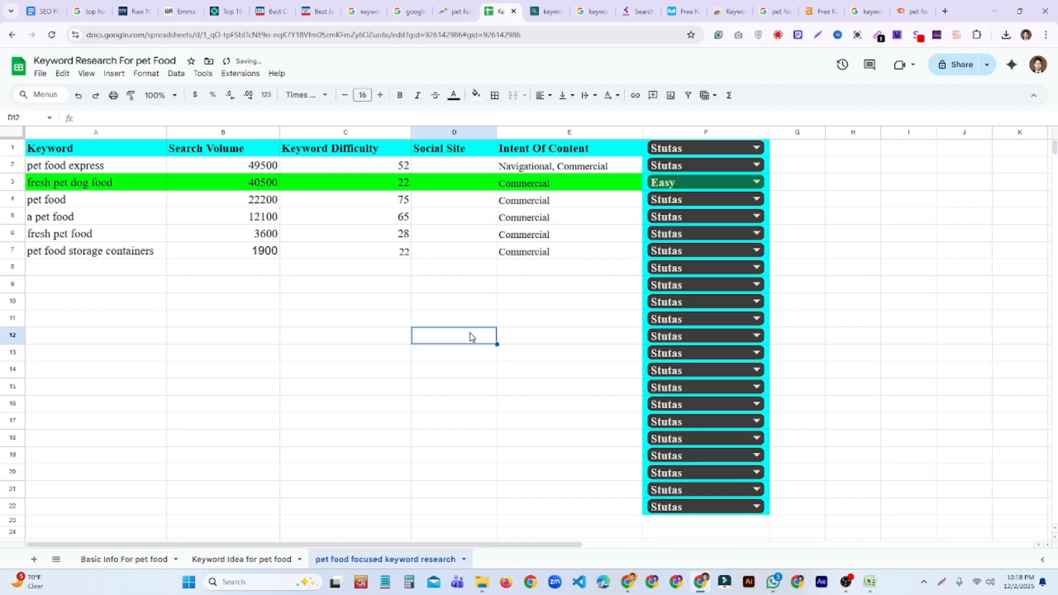
Step: Switch to Semrush's Keyword Magic Tool, deselect all the keywords and set the keyword difficulty filter to Very easy
click(912, 11)
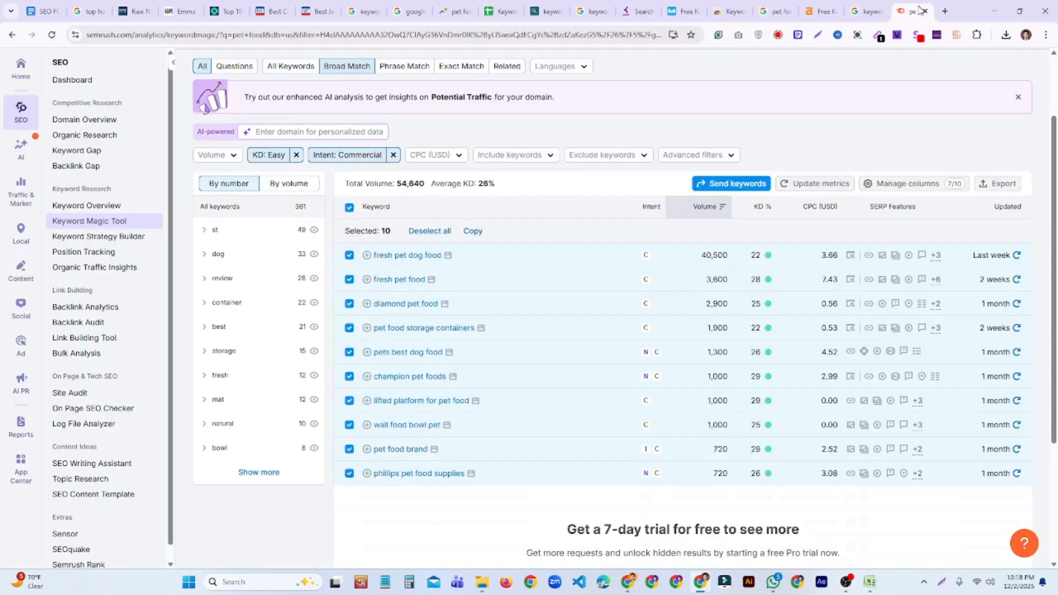
scroll(353, 320, up, 2)
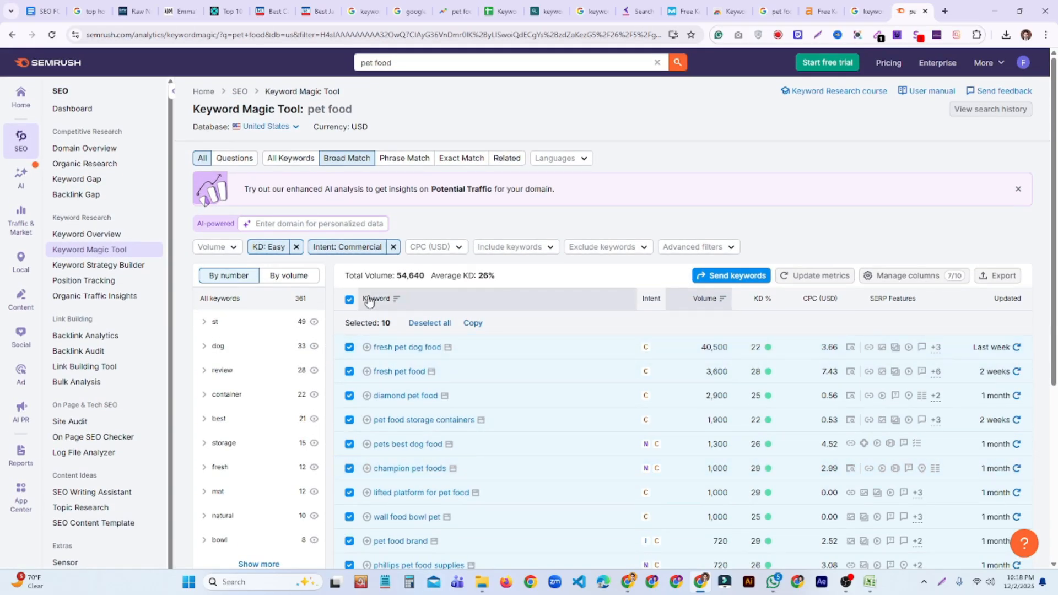
click(350, 301)
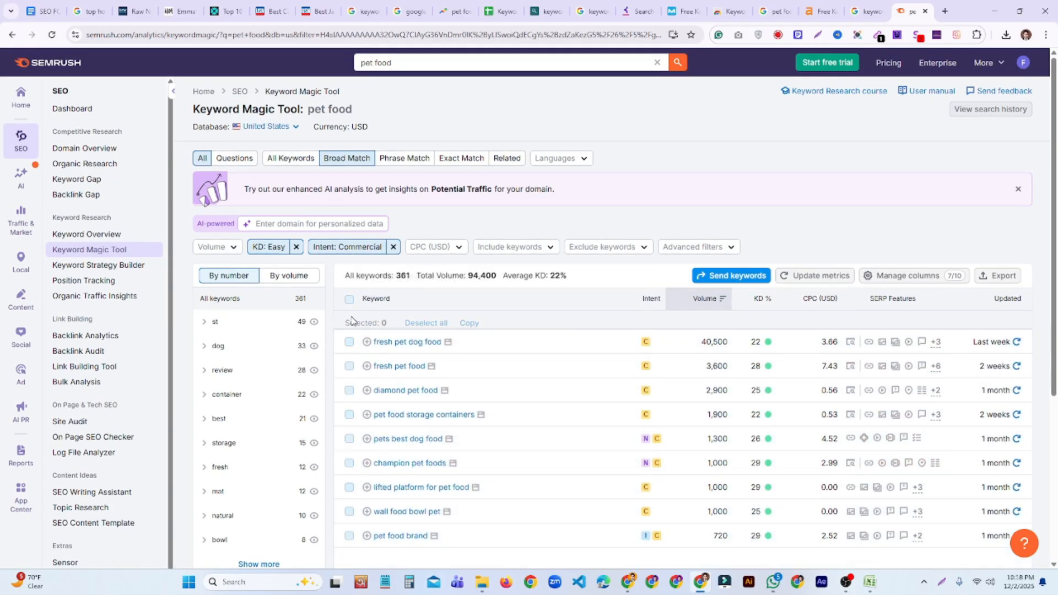
click(279, 253)
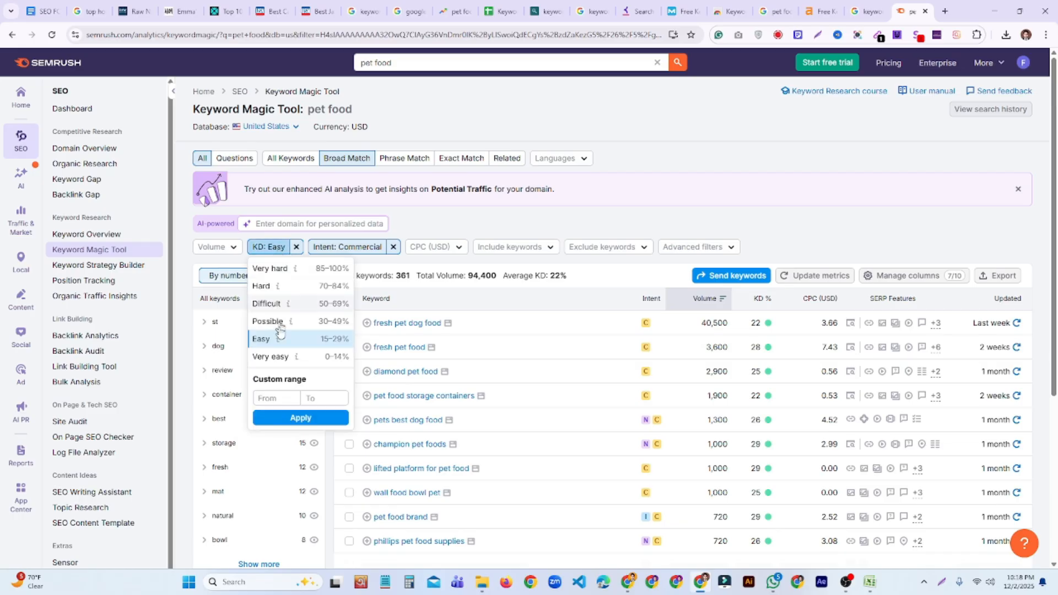
click(284, 357)
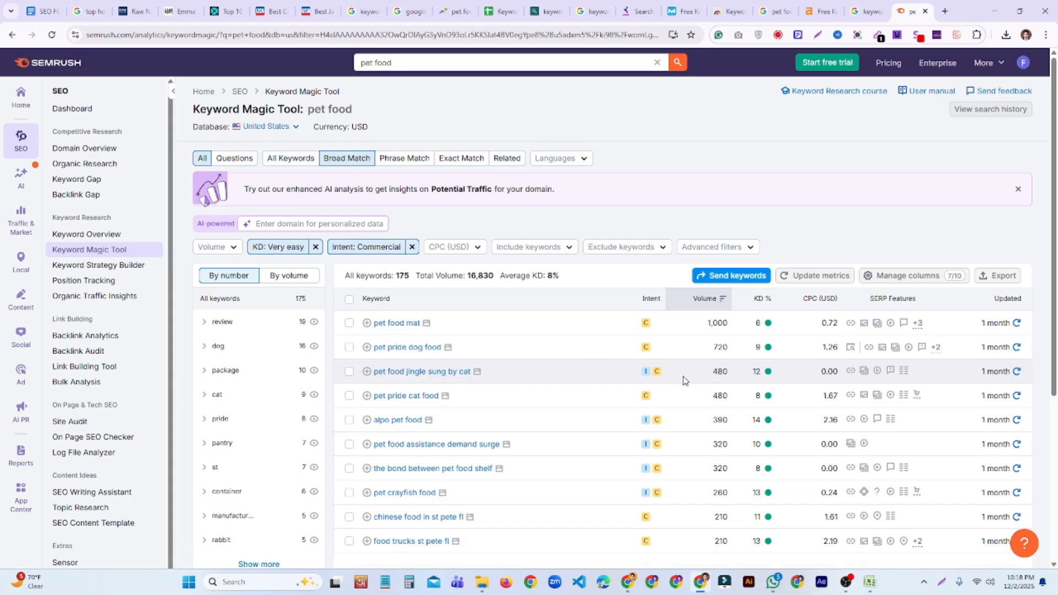
Step: Examine the search volumes and difficulty scores of the very easy commercial pet food keywords
scroll(724, 369, down, 2)
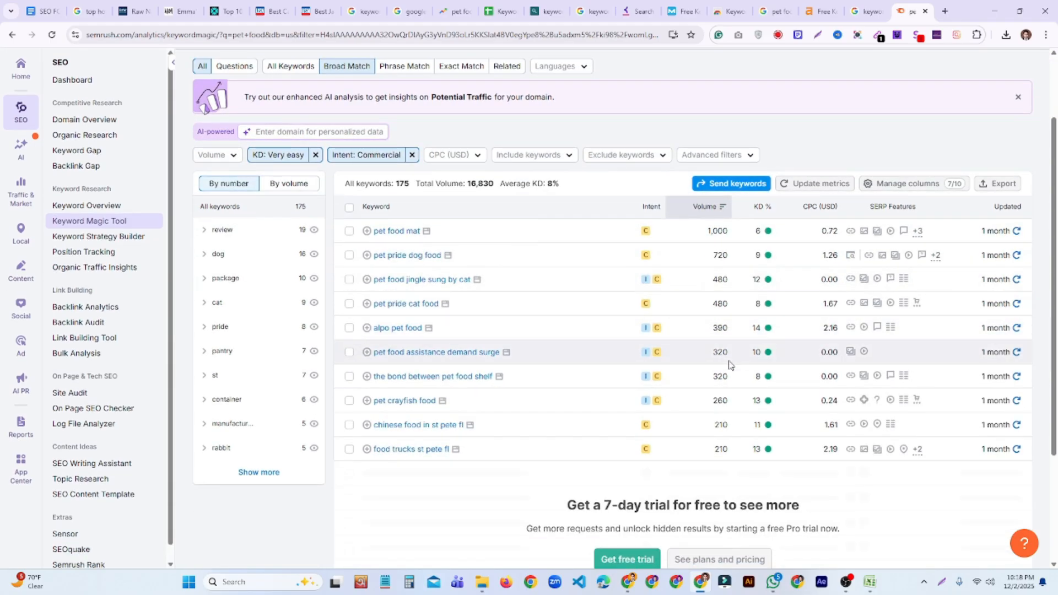
double_click(717, 451)
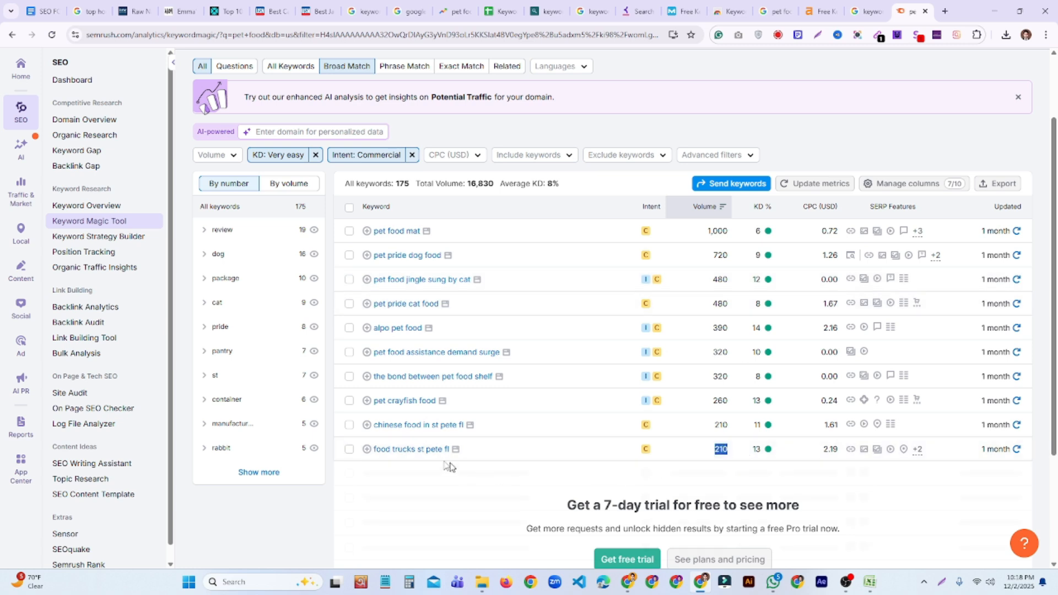
drag(715, 426, 720, 425)
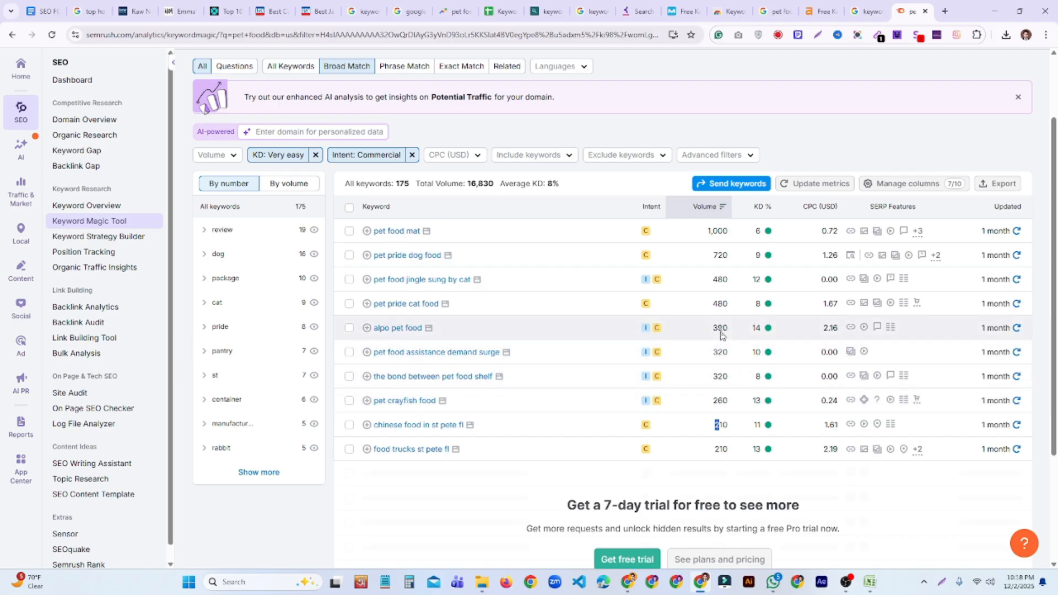
drag(727, 353, 712, 279)
click(731, 384)
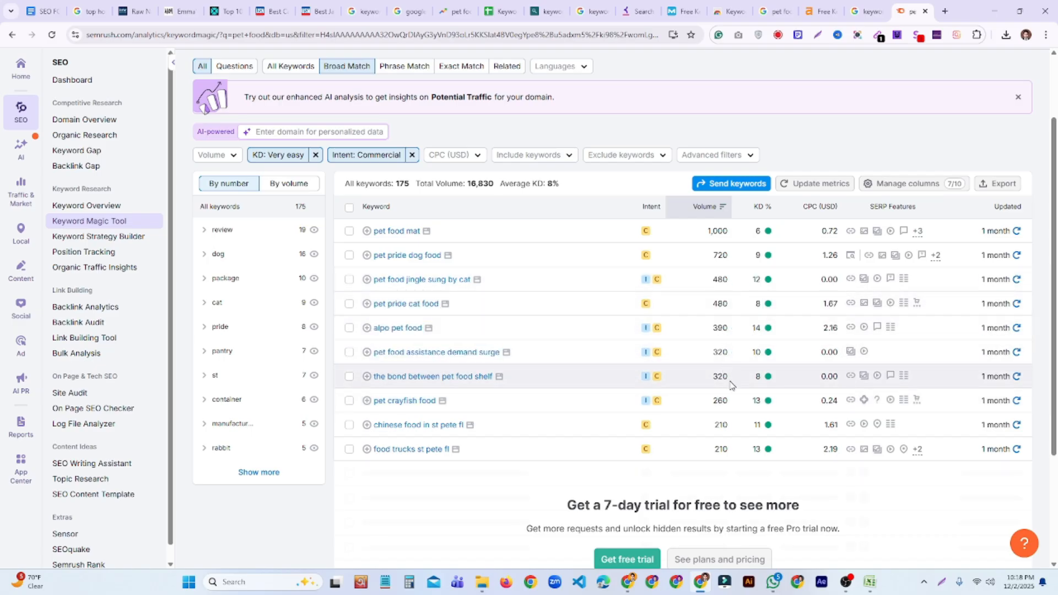
drag(722, 377, 707, 263)
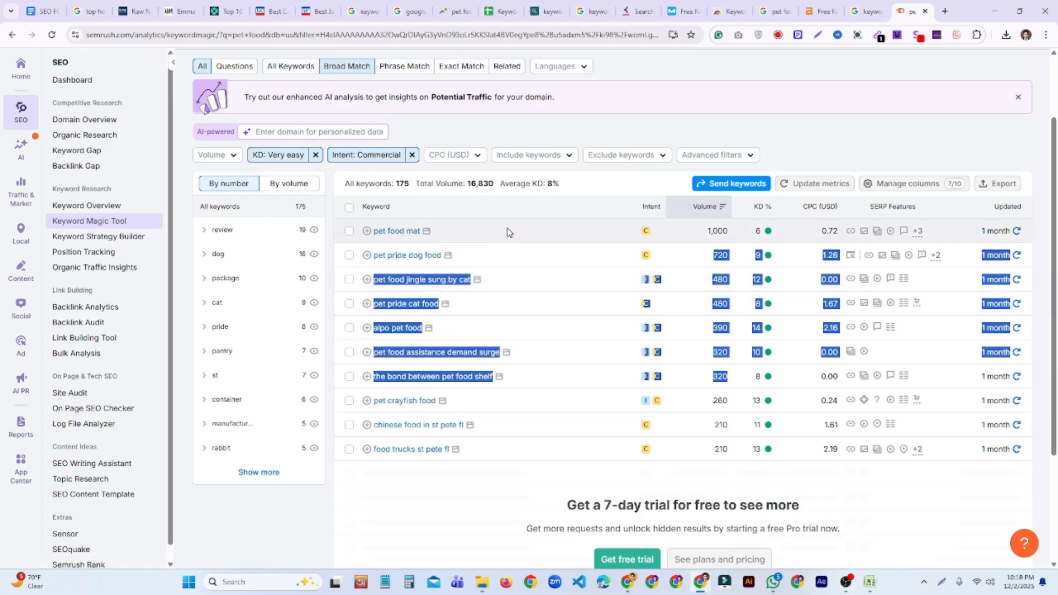
click(519, 349)
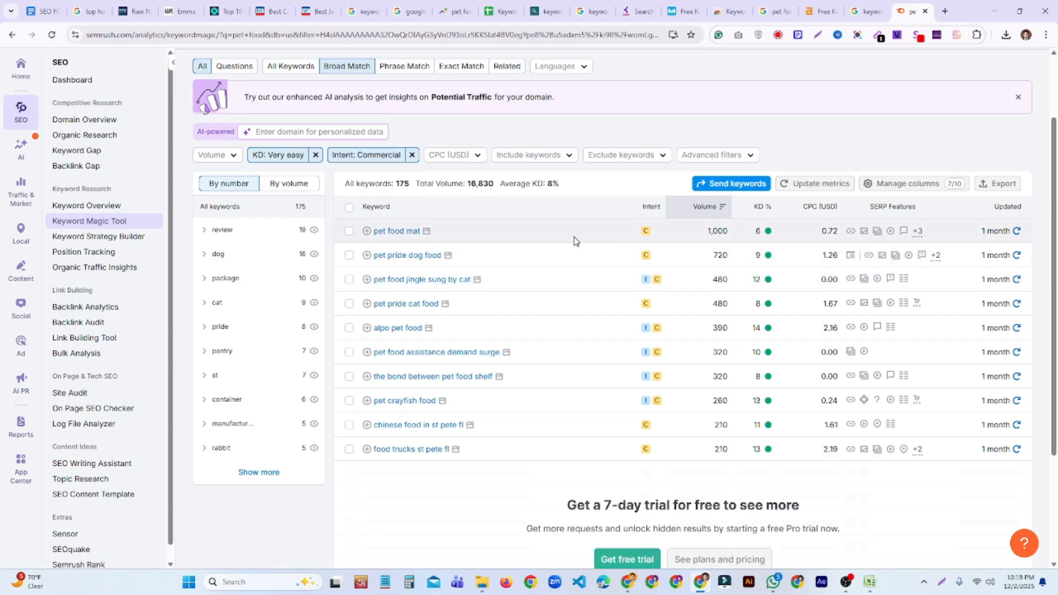
mouse_move(764, 238)
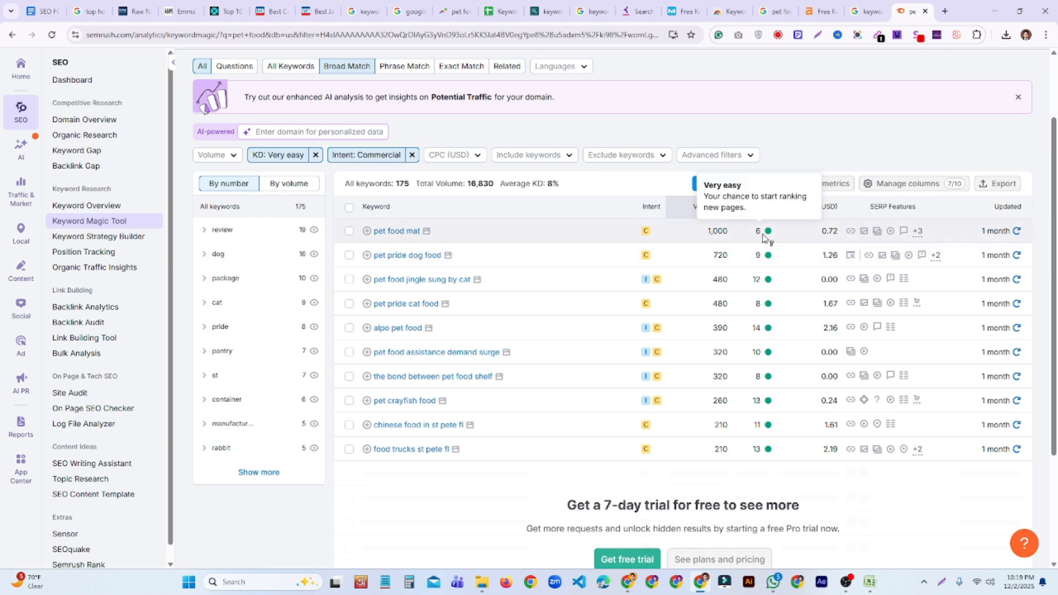
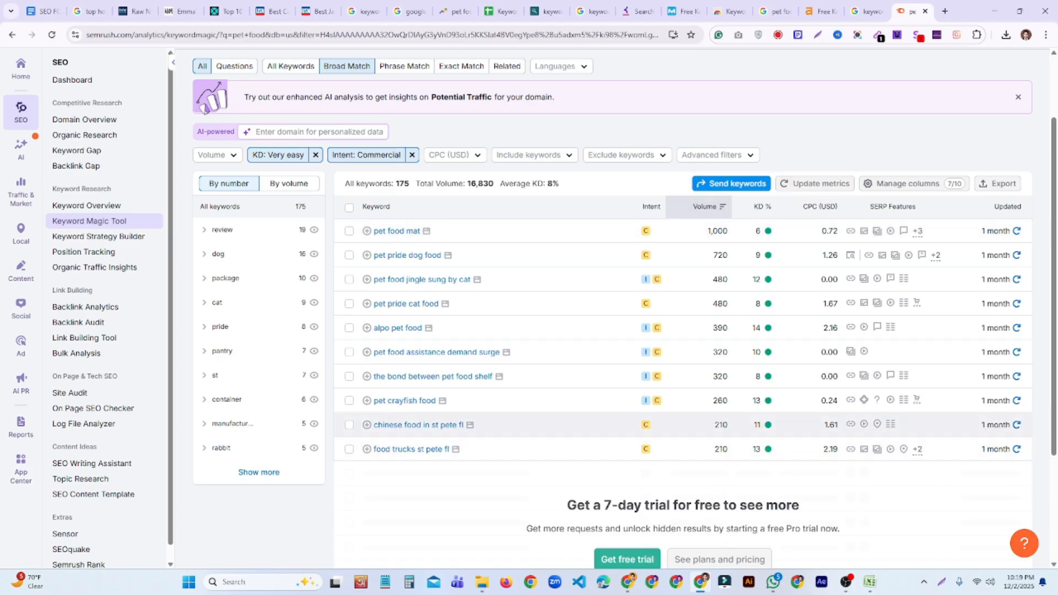
Step: Select the keywords pet food mat, pet pride dog food, pet pride cat food and alpo pet food in the results
click(349, 232)
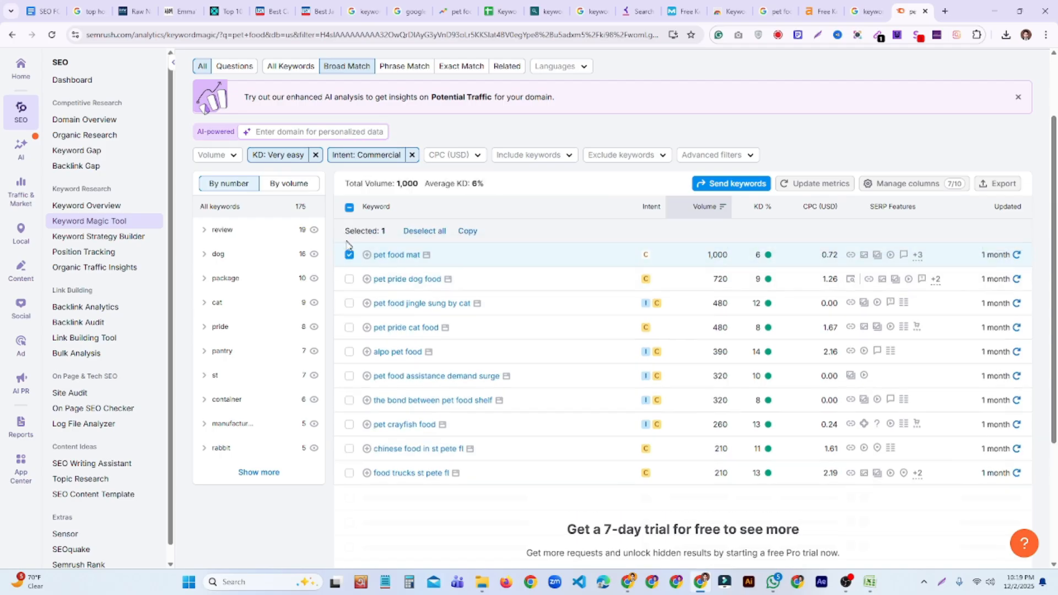
click(350, 280)
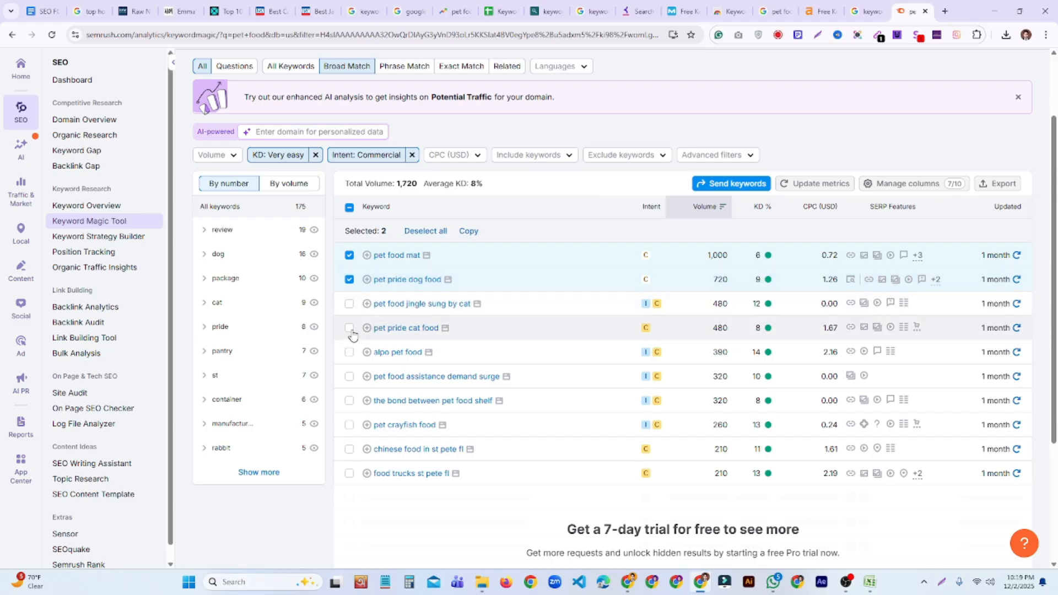
click(350, 329)
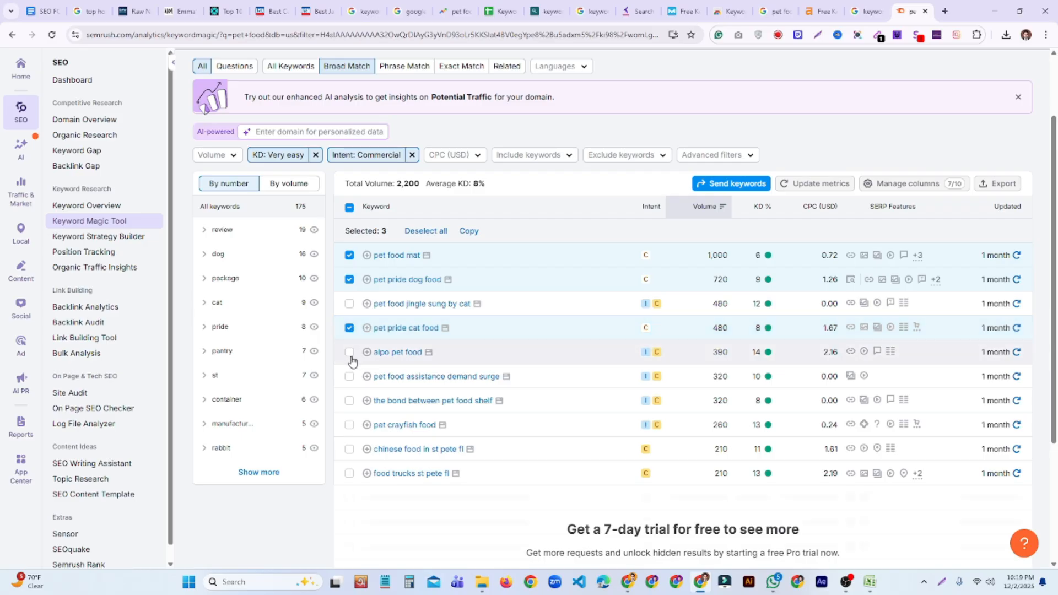
click(351, 355)
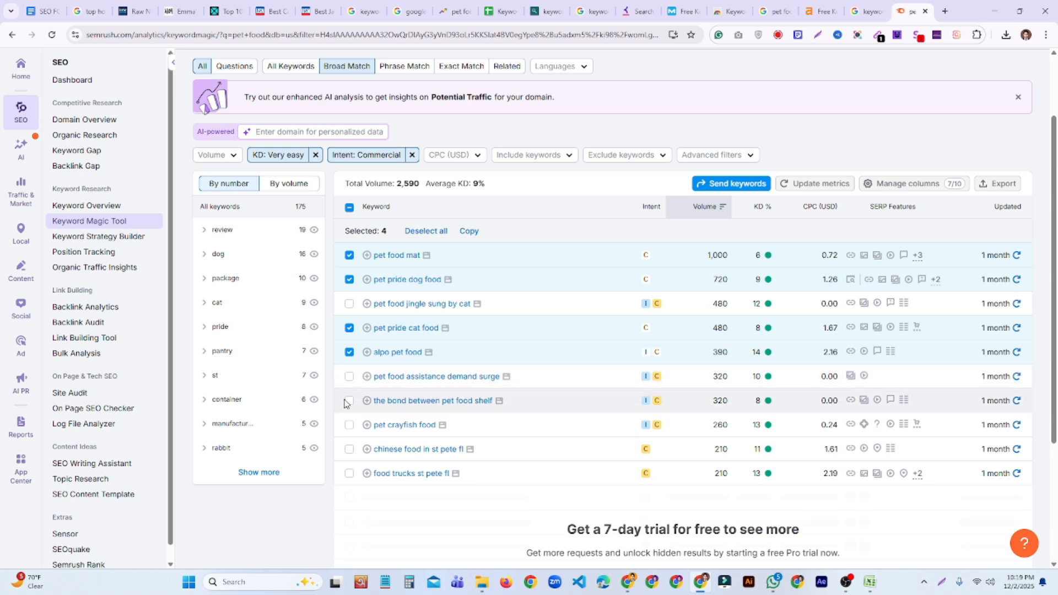
scroll(381, 371, up, 2)
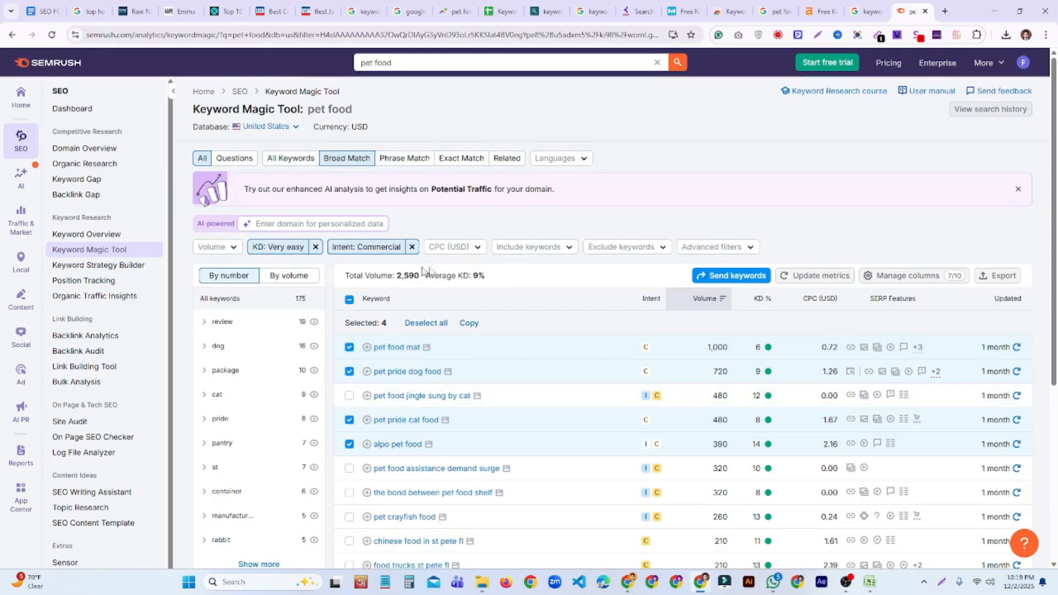
scroll(569, 362, down, 2)
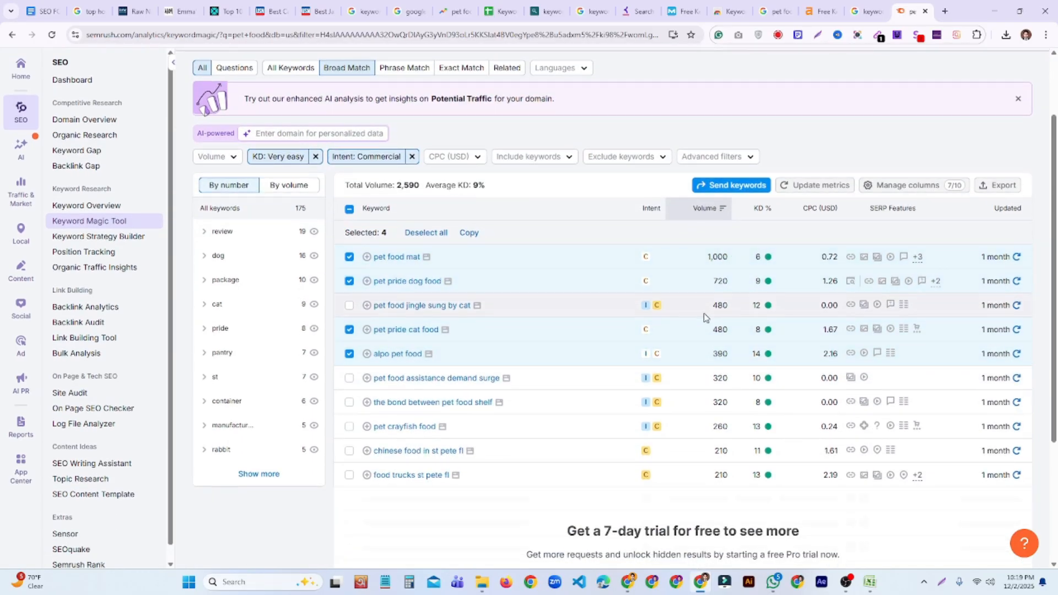
Step: Copy the four selected keywords from Semrush and paste their data into the Google Sheet below the table, starting at A26
scroll(469, 296, up, 2)
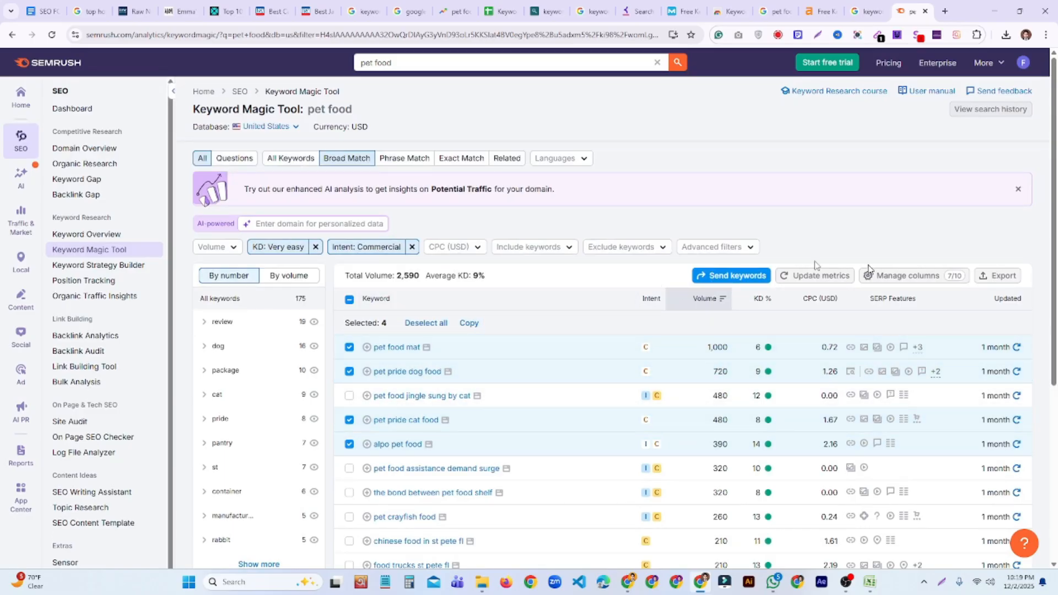
click(469, 323)
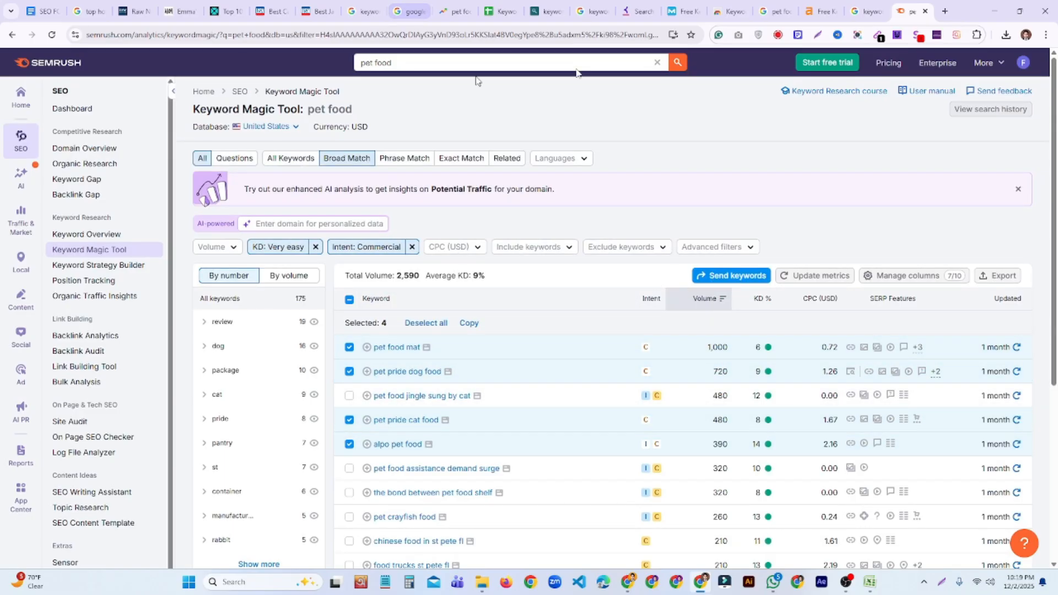
click(504, 12)
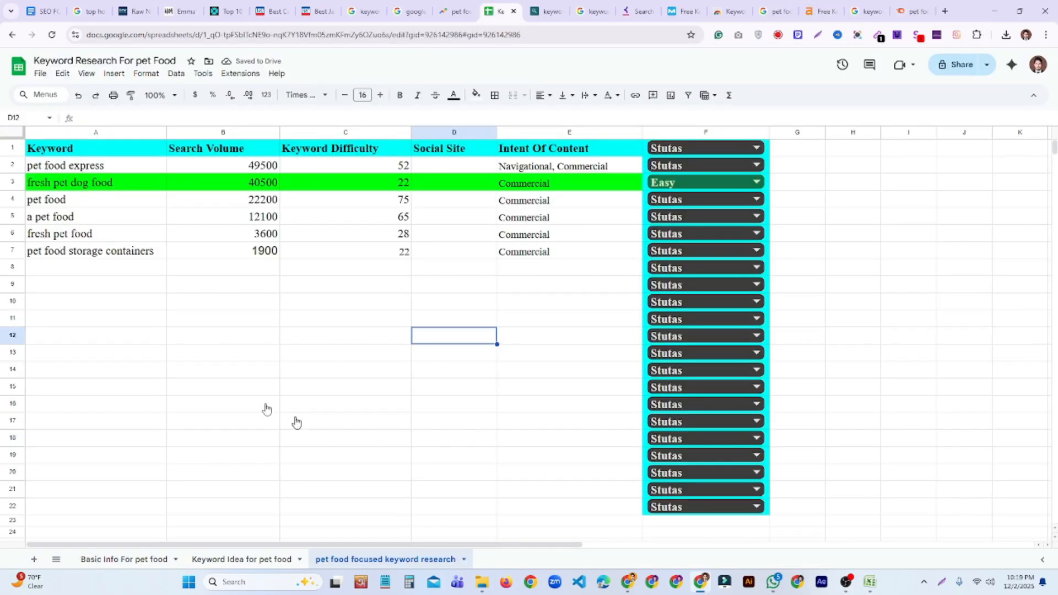
scroll(219, 402, down, 4)
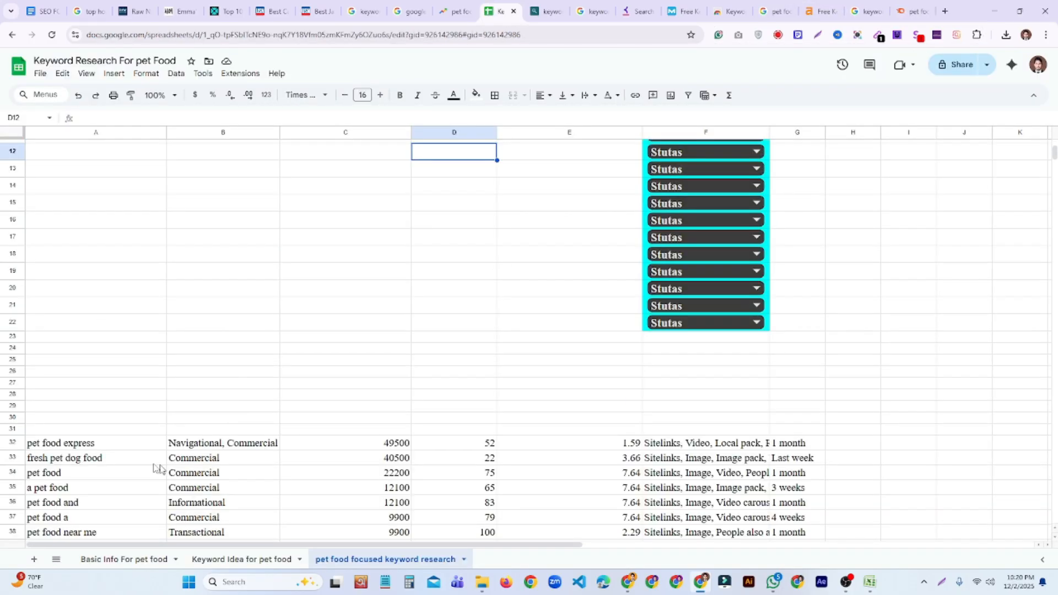
click(75, 375)
key(ctrl+v)
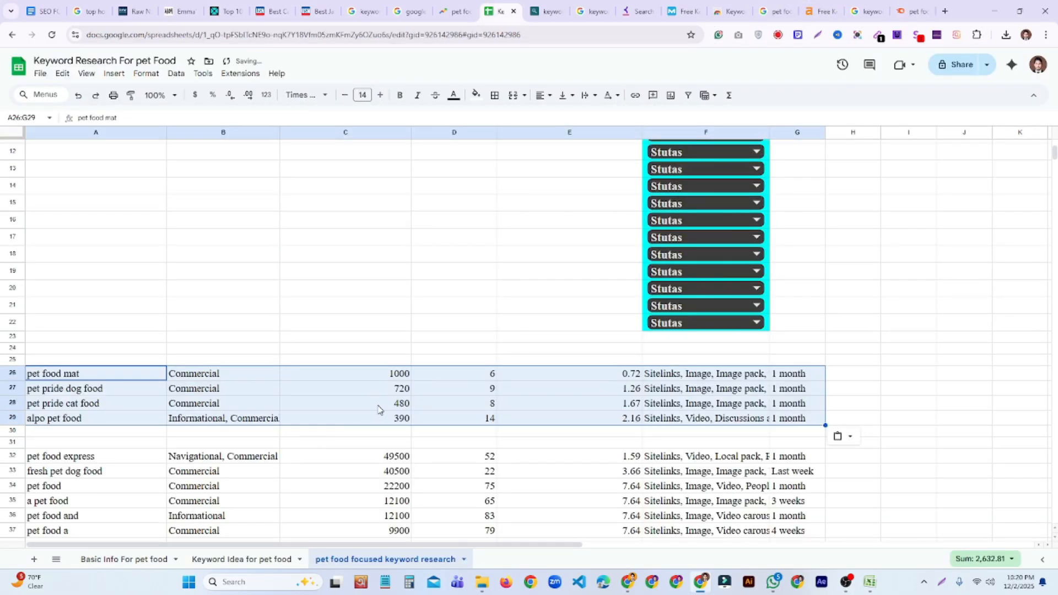
click(404, 444)
drag(220, 374, 221, 457)
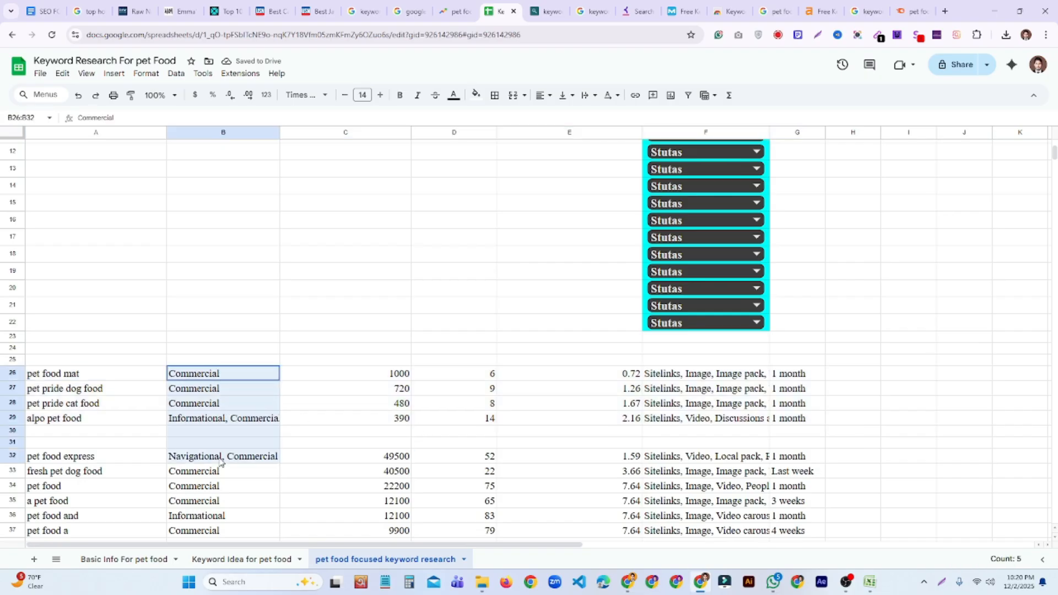
click(242, 405)
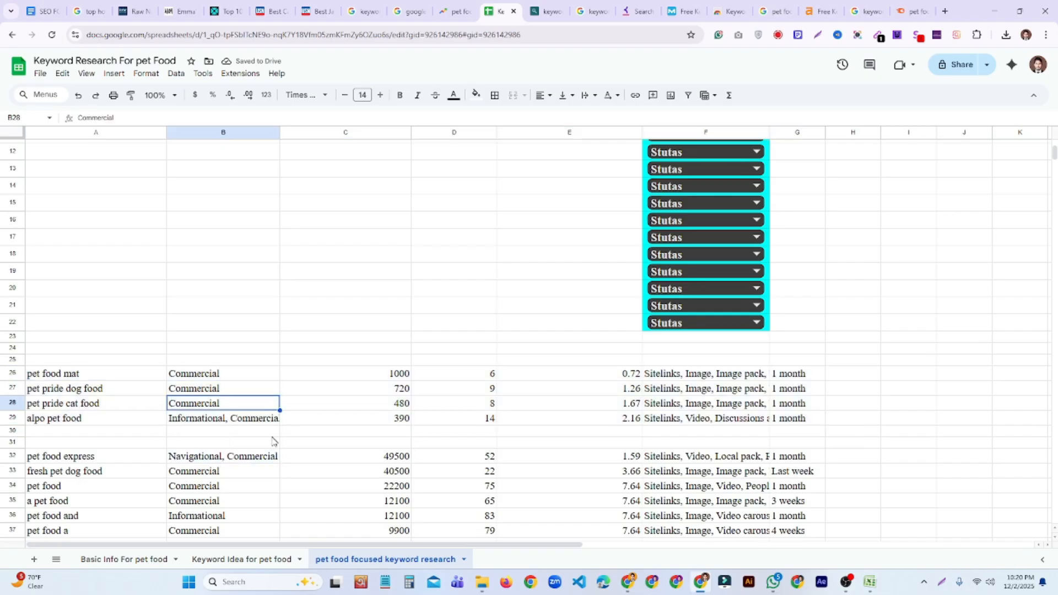
Step: Copy the four keyword names from A26:A29 into the Keyword column starting at A8
drag(105, 422, 94, 379)
key(ctrl+c)
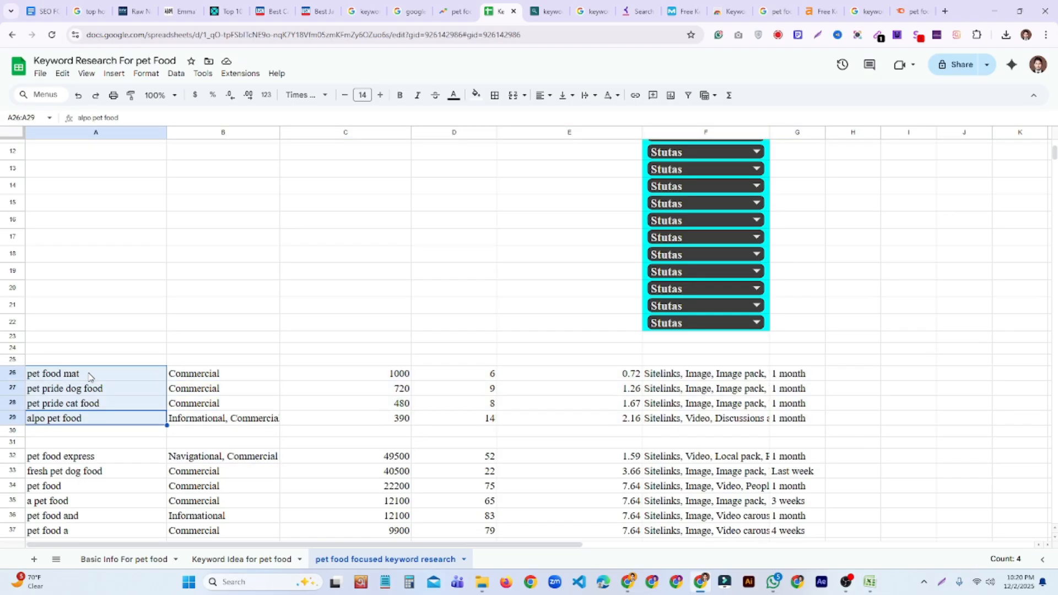
scroll(165, 342, up, 4)
click(125, 270)
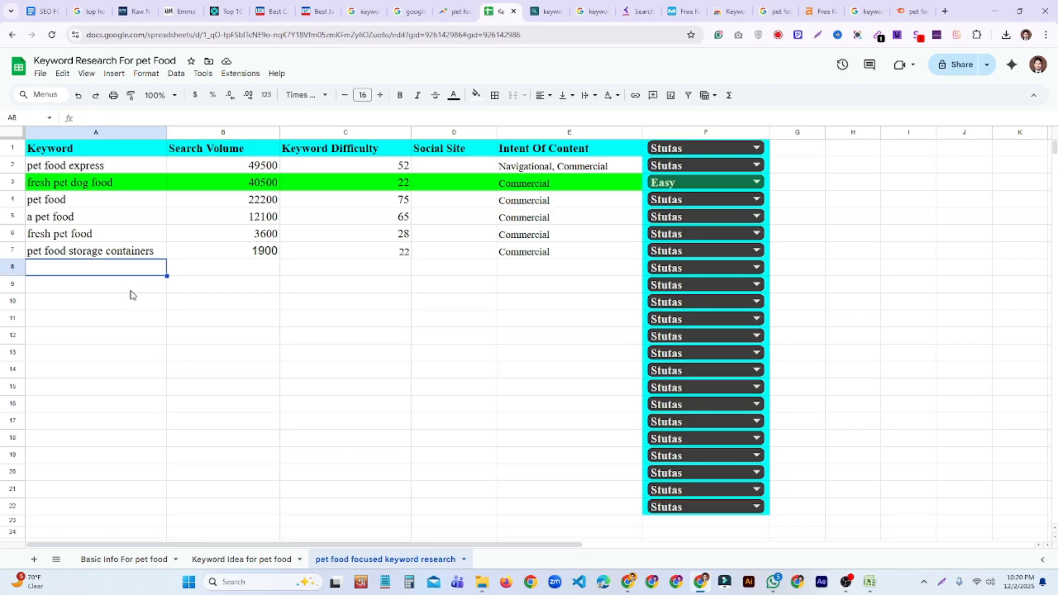
key(ctrl+v)
click(343, 353)
Step: Copy the intent values of the four new keywords from B26:B29
scroll(358, 386, down, 3)
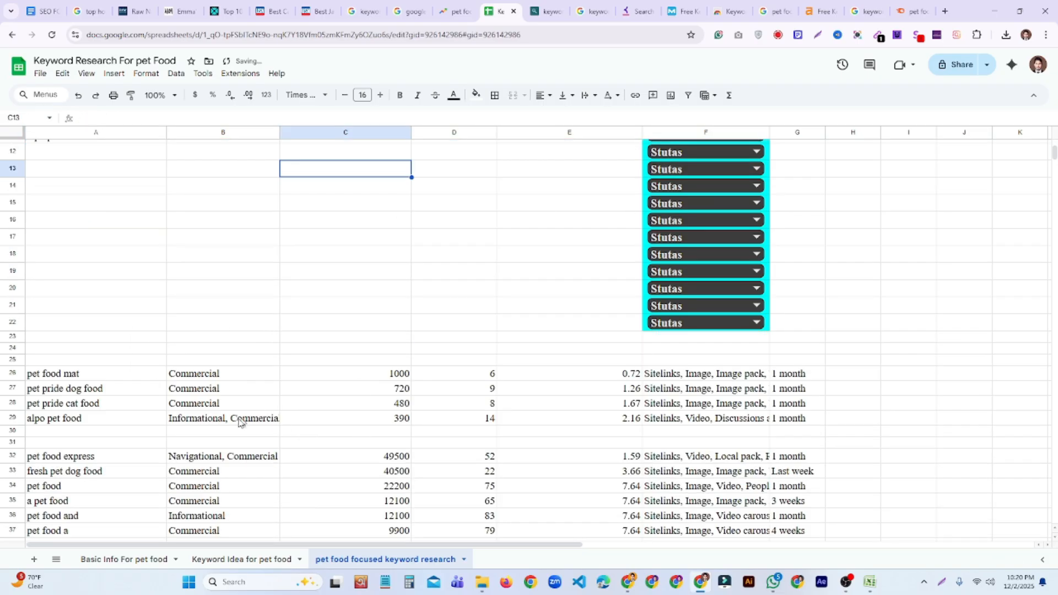
drag(235, 419, 223, 374)
key(ctrl+c)
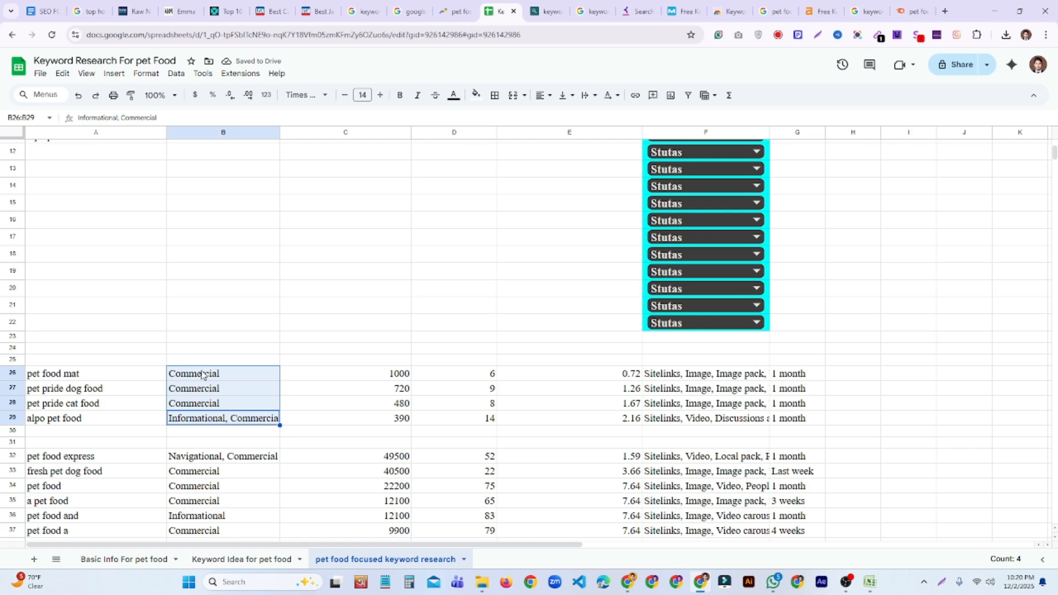
scroll(355, 220, up, 4)
click(202, 302)
click(258, 268)
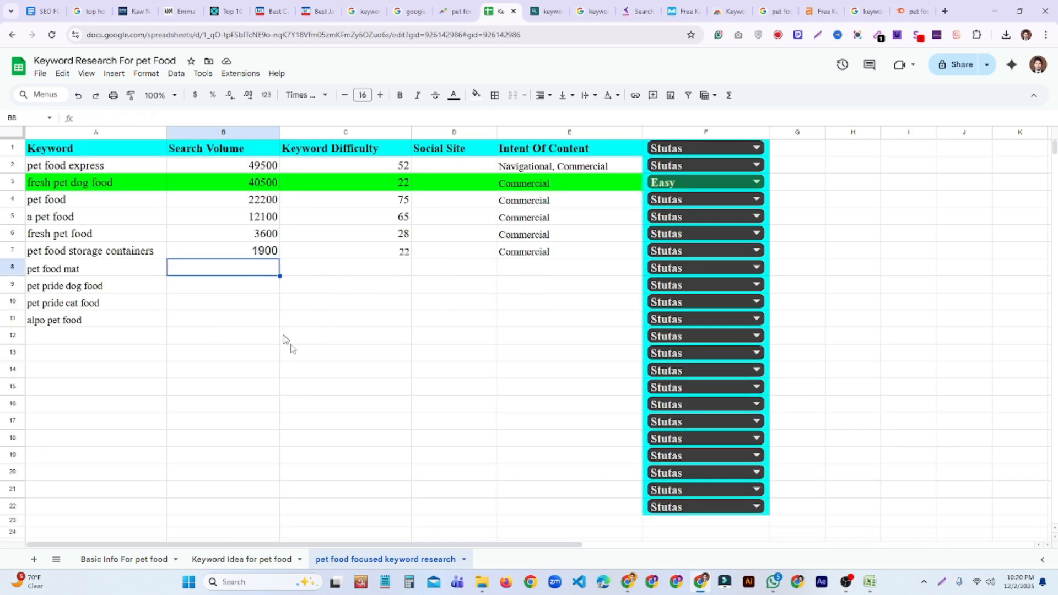
key(ctrl+v)
click(392, 369)
scroll(437, 402, down, 3)
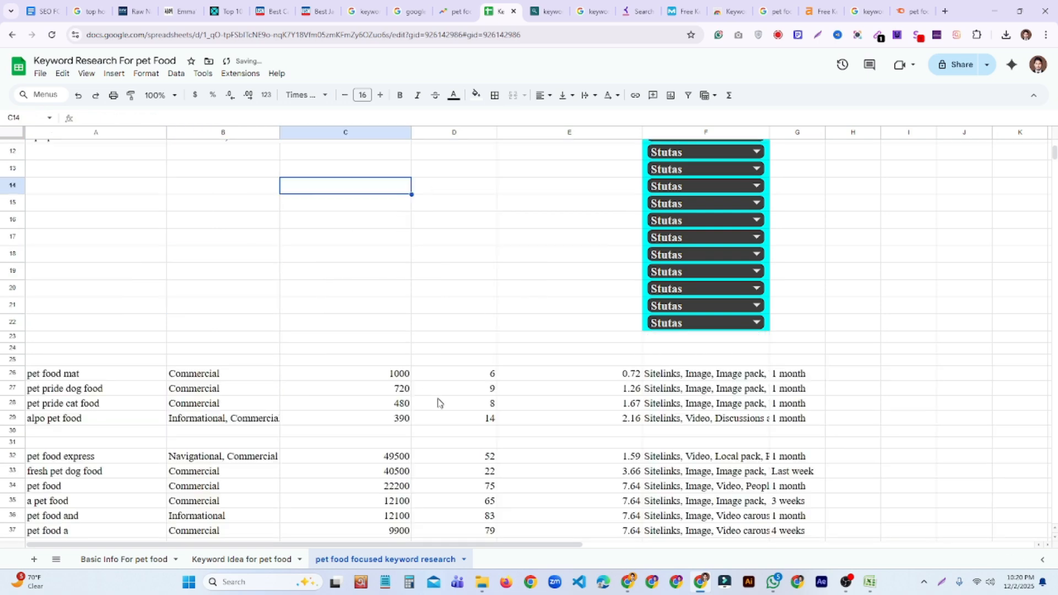
scroll(463, 436, up, 4)
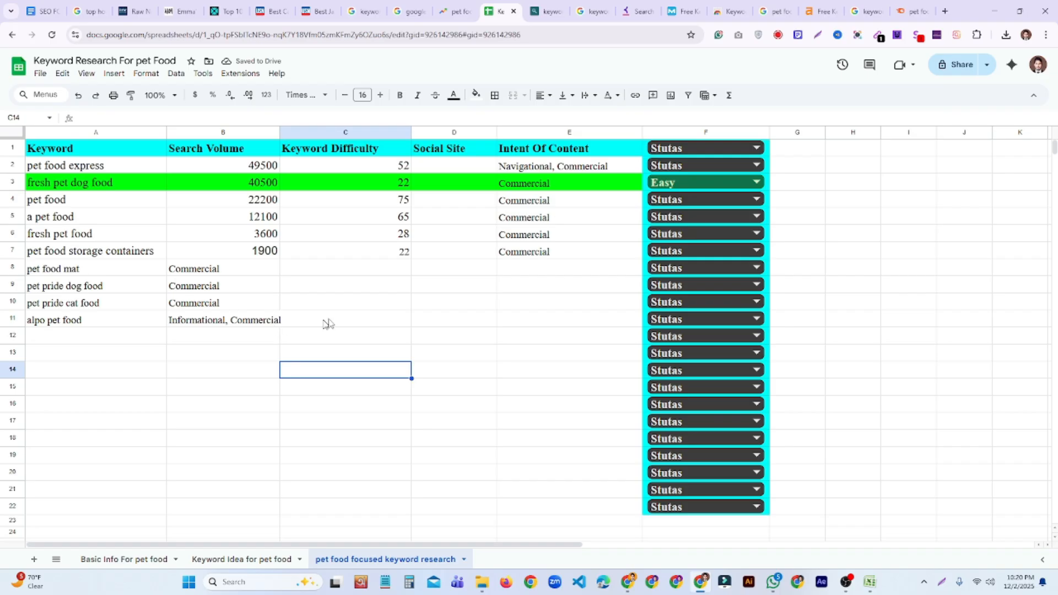
key(ctrl+z)
Step: Paste the copied intent values into the Intent Of Content column starting at E8
click(557, 267)
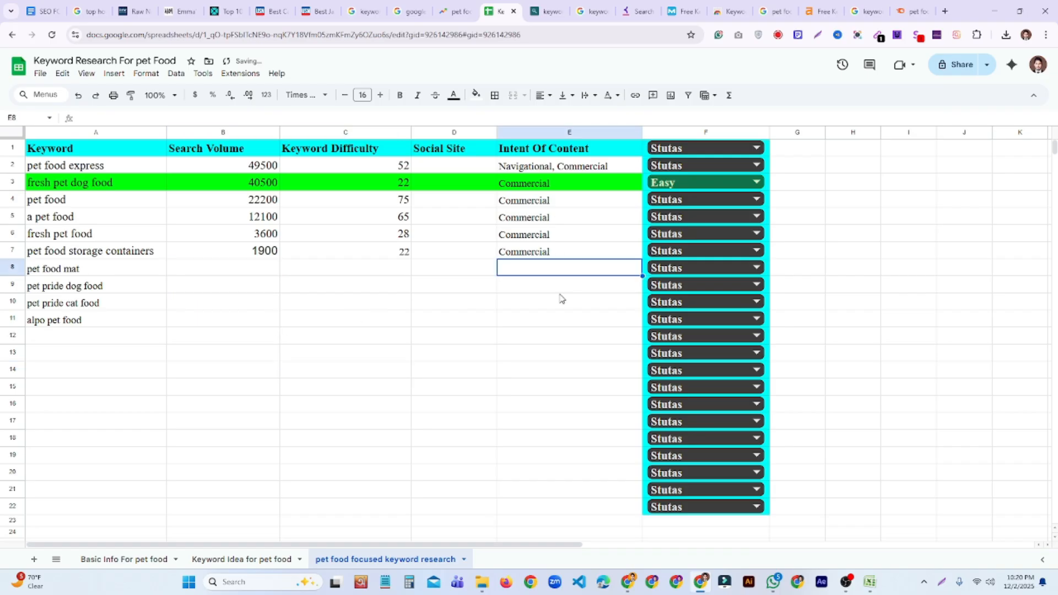
key(ctrl+v)
click(556, 338)
Step: Copy the search volumes from C25:C29 into the Search Volume column starting at B8
scroll(527, 378, down, 3)
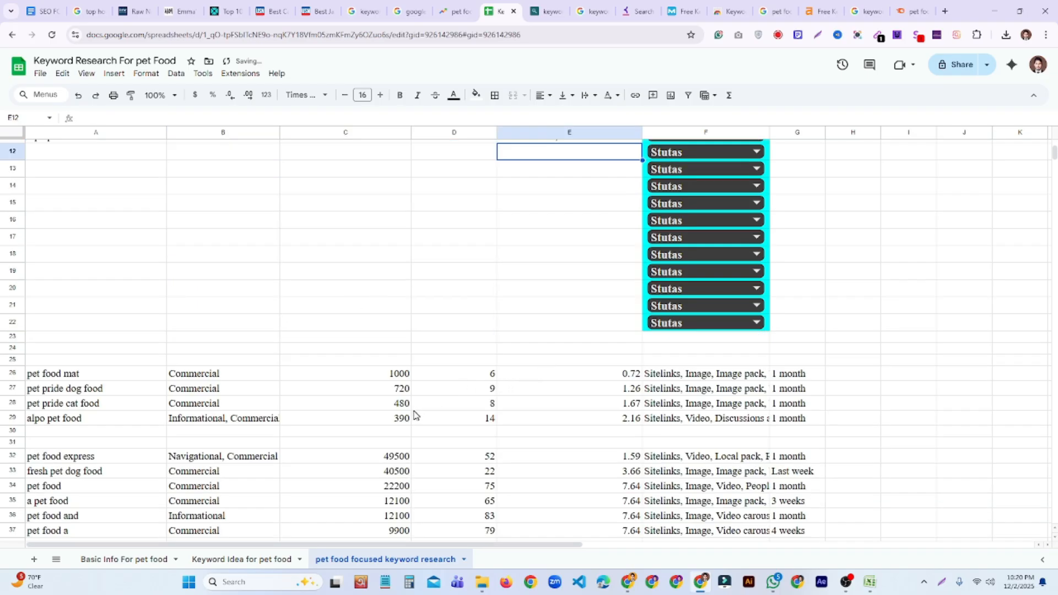
drag(392, 421, 395, 361)
key(ctrl+c)
scroll(397, 403, up, 3)
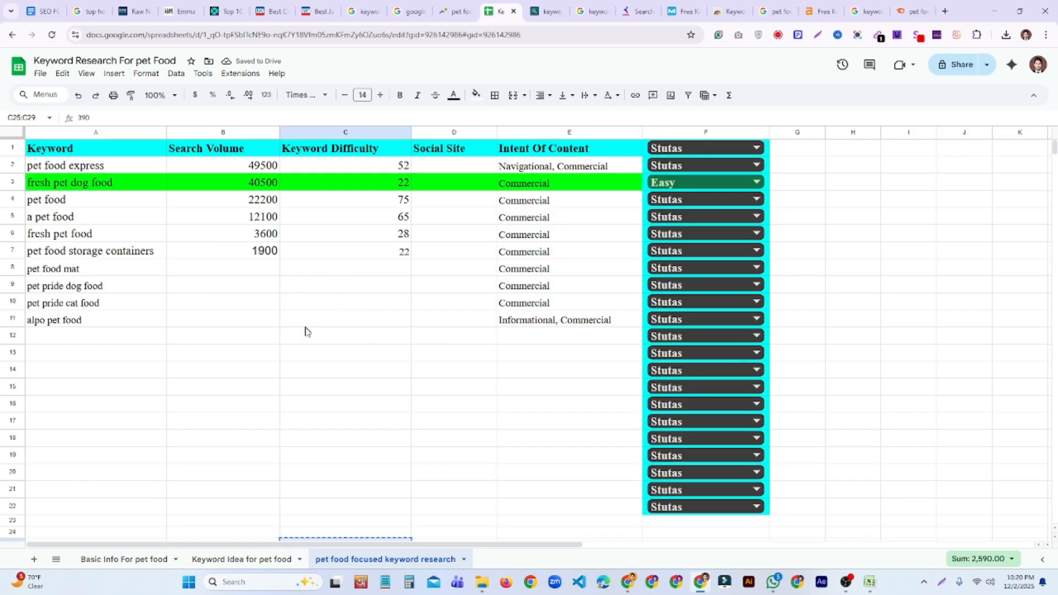
key(ctrl+v)
click(364, 356)
Step: Copy the difficulty scores from D25:D29 into the Keyword Difficulty column starting at C8
scroll(461, 415, down, 5)
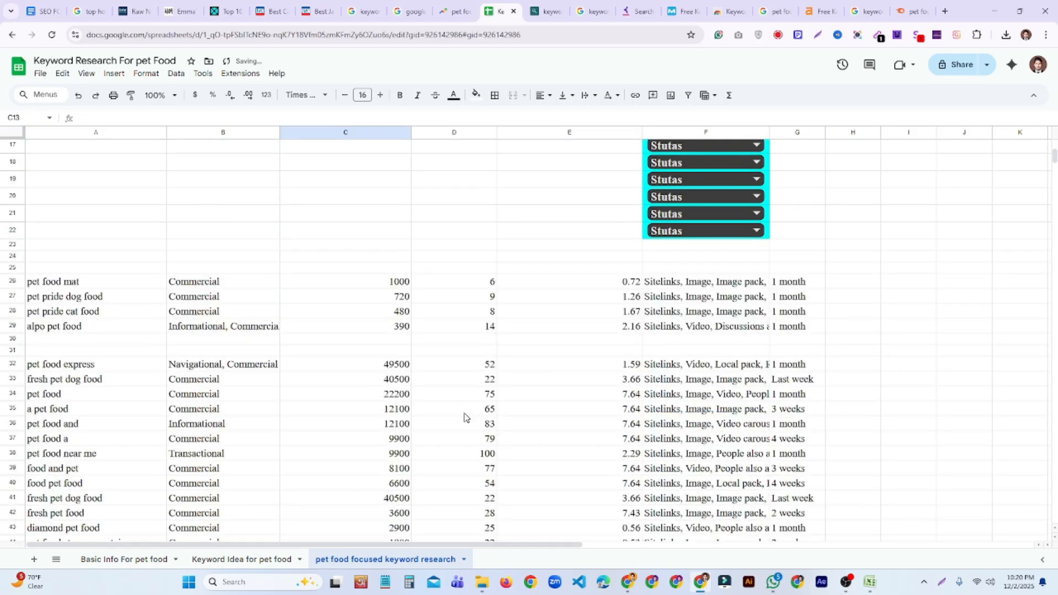
drag(492, 331, 491, 271)
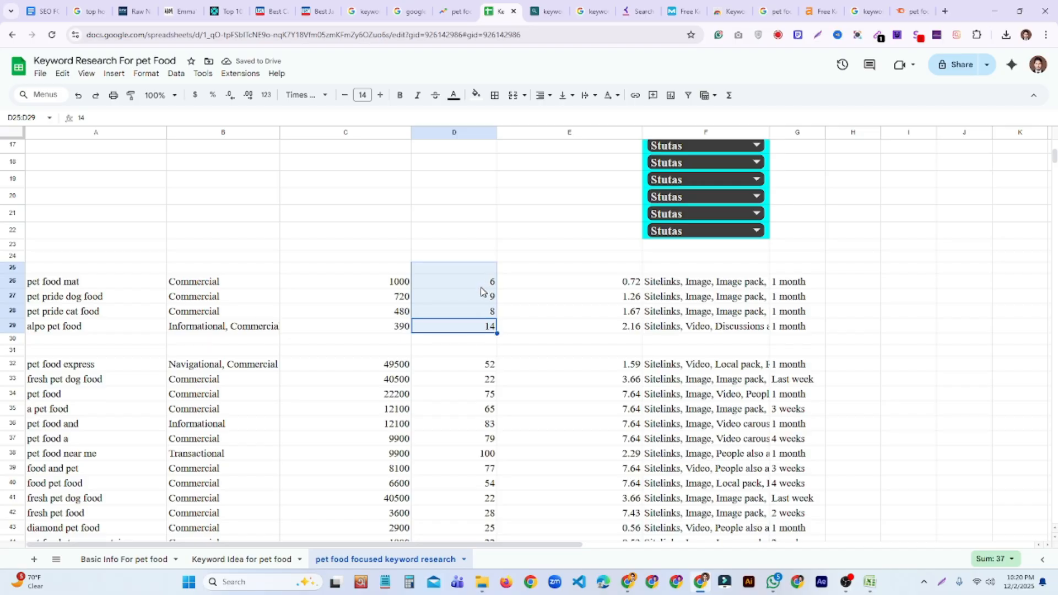
key(ctrl+c)
scroll(469, 300, up, 5)
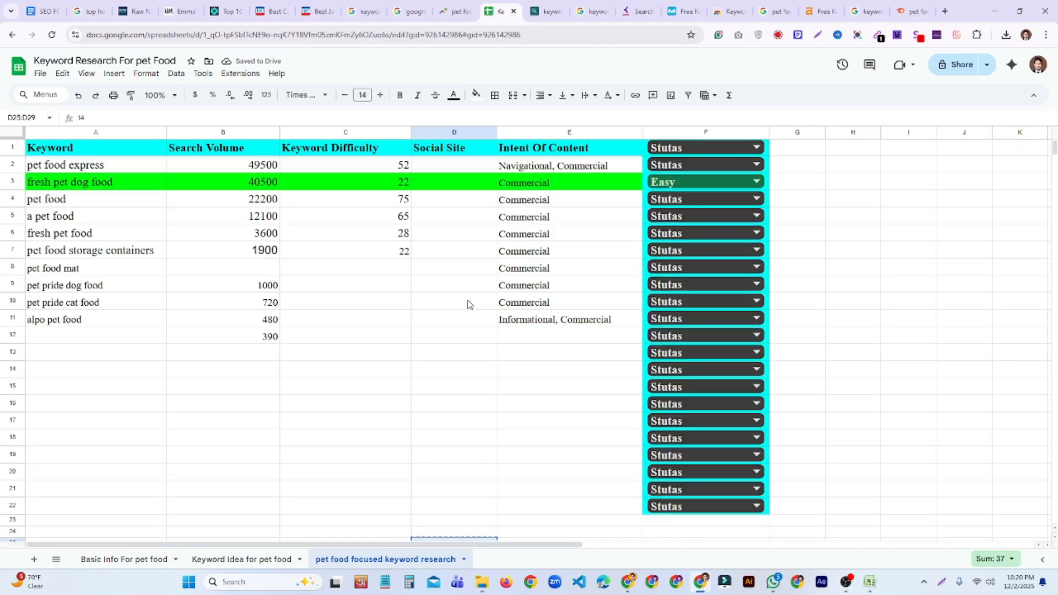
click(397, 274)
key(ctrl+v)
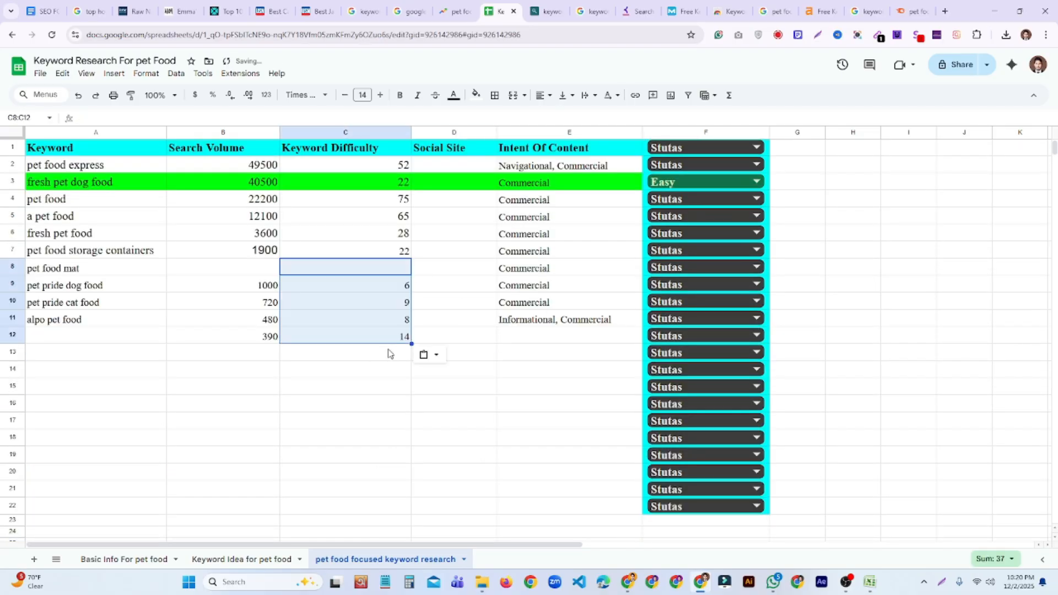
click(390, 353)
click(403, 275)
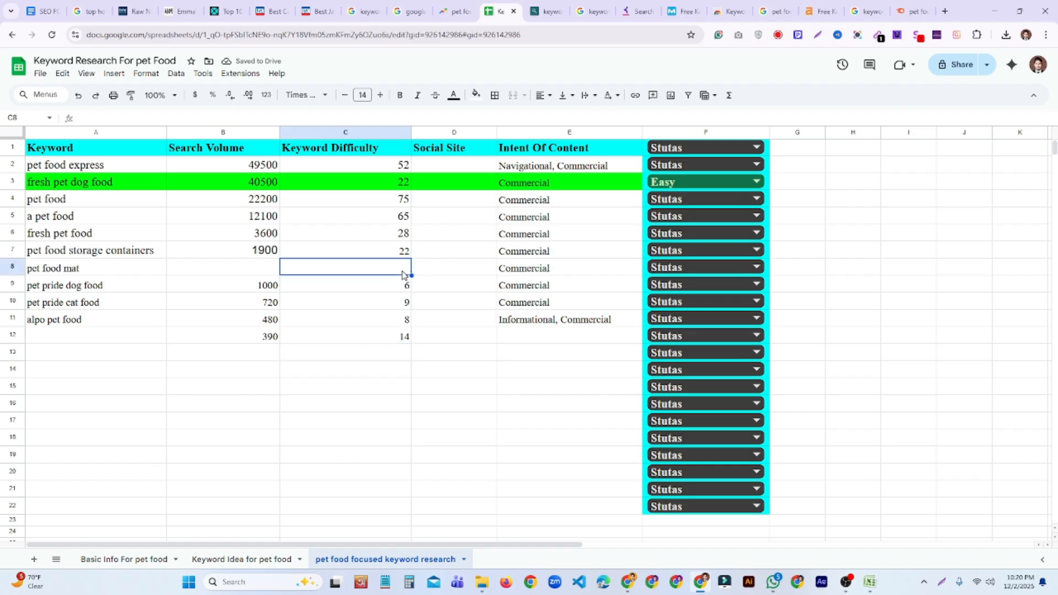
Step: Enter 6 as the keyword difficulty of pet food mat in C8
drag(408, 339, 410, 286)
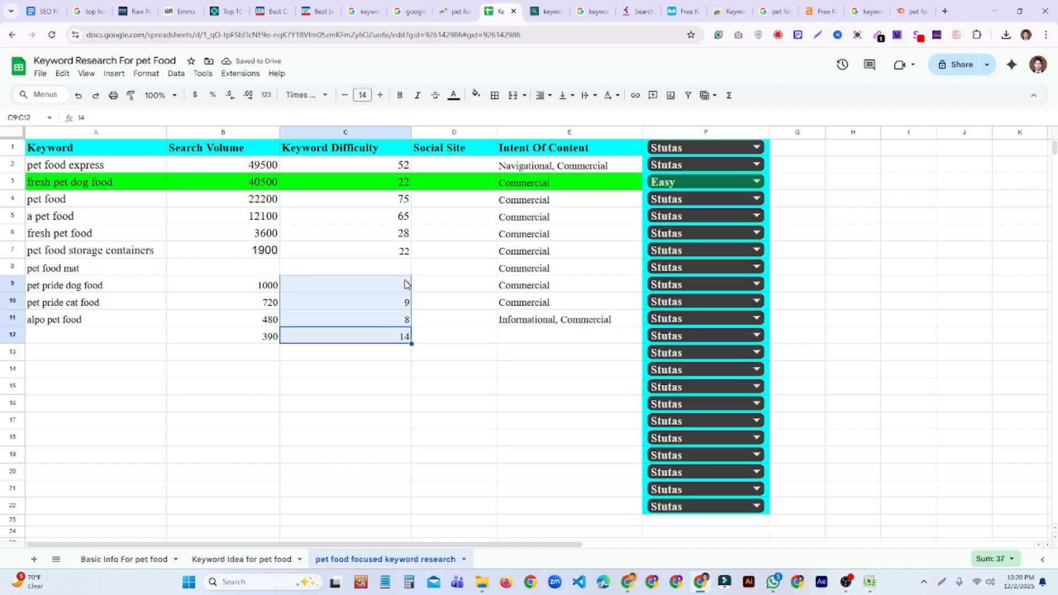
click(410, 271)
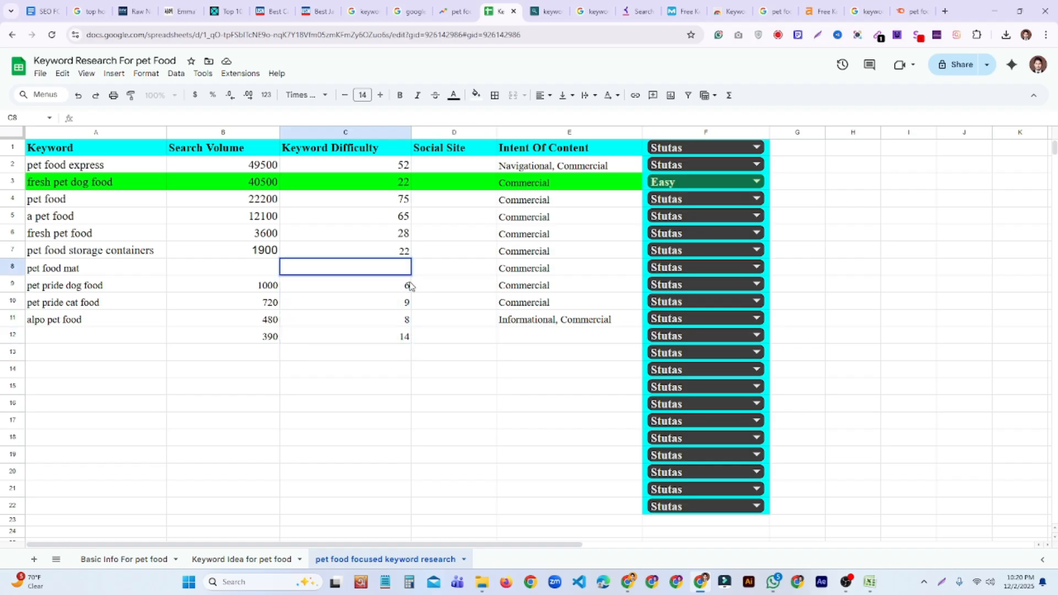
text(6)
key(Return)
click(466, 366)
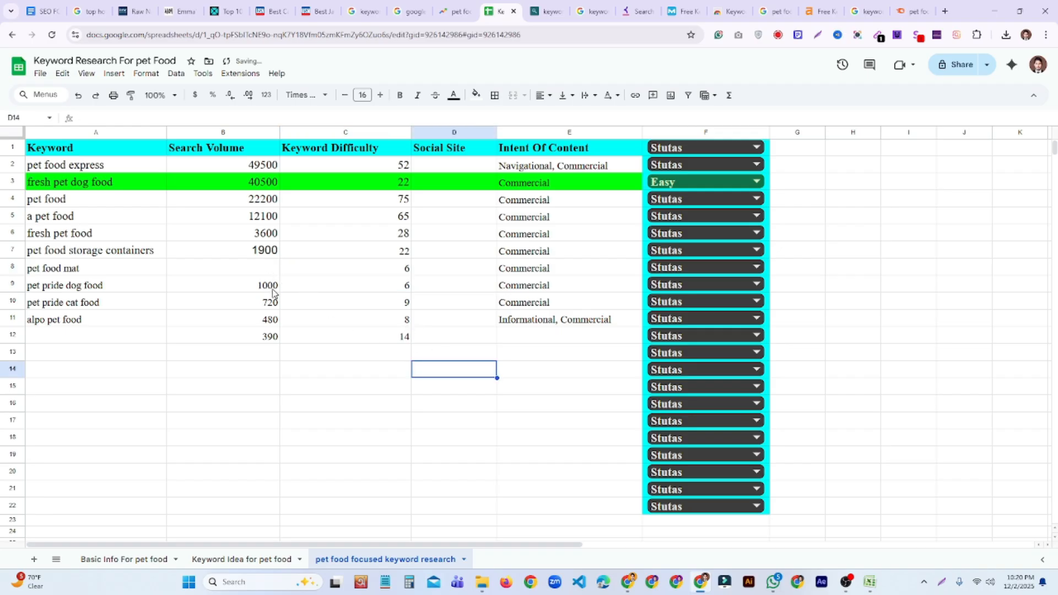
Step: Copy the search volumes 1000, 720, 480 and 390 from B9:B12
drag(274, 292, 271, 355)
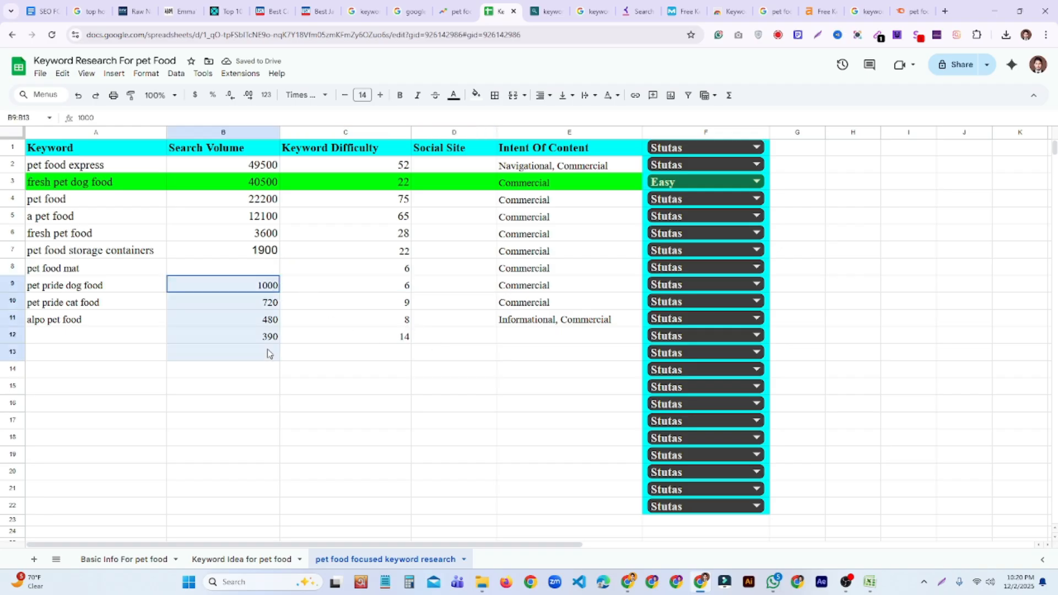
click(330, 358)
drag(270, 285, 278, 346)
key(ctrl+c)
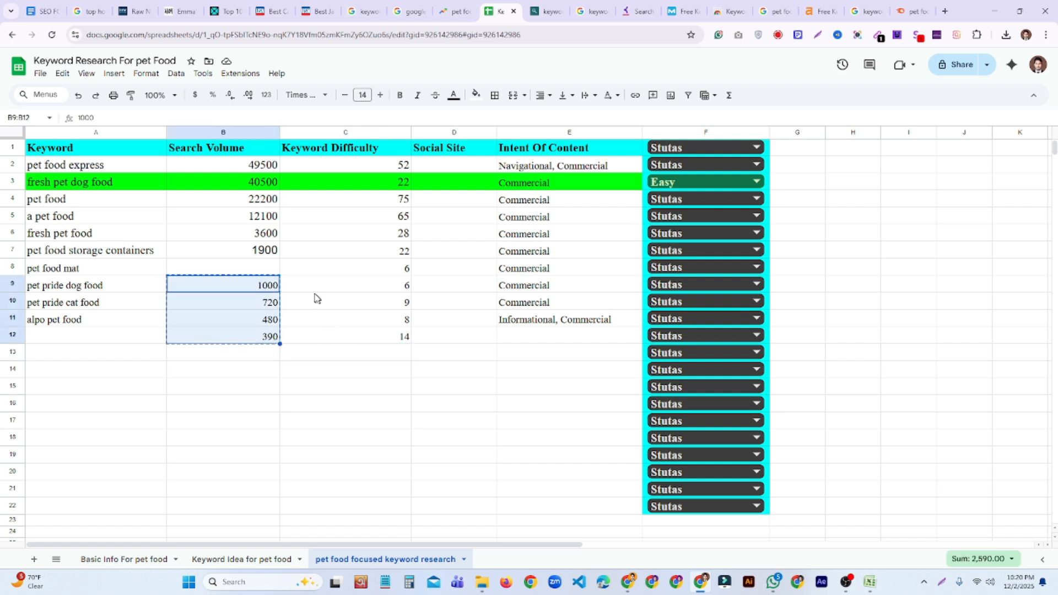
double_click(275, 268)
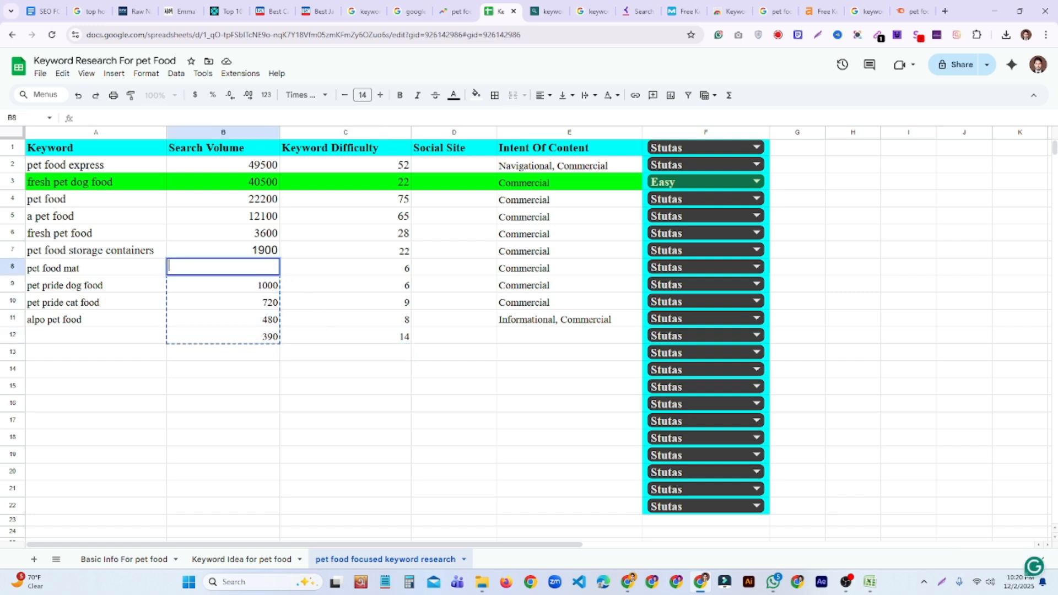
key(ctrl+v)
click(353, 353)
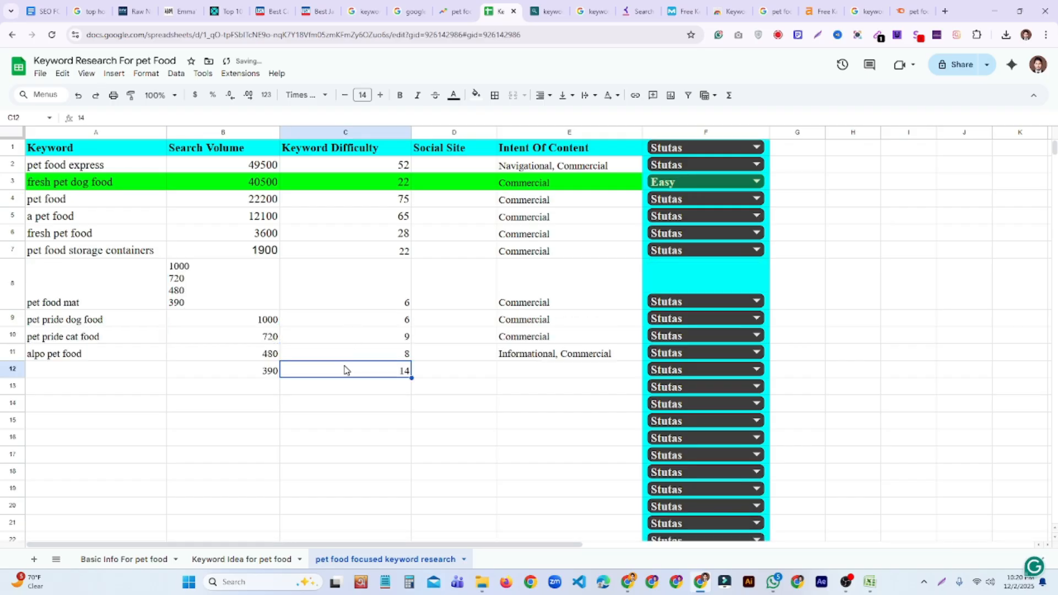
key(ctrl+z)
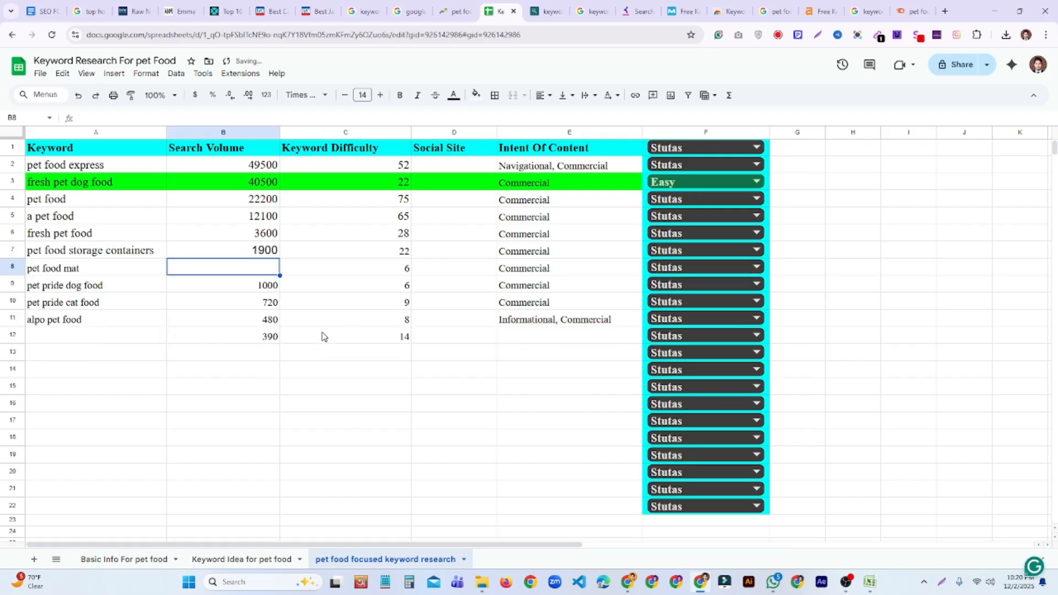
click(322, 336)
Step: Paste the copied search volumes from B8 down to align them with their keywords, and clear the leftover value in B12
click(270, 272)
key(ctrl+v)
click(359, 388)
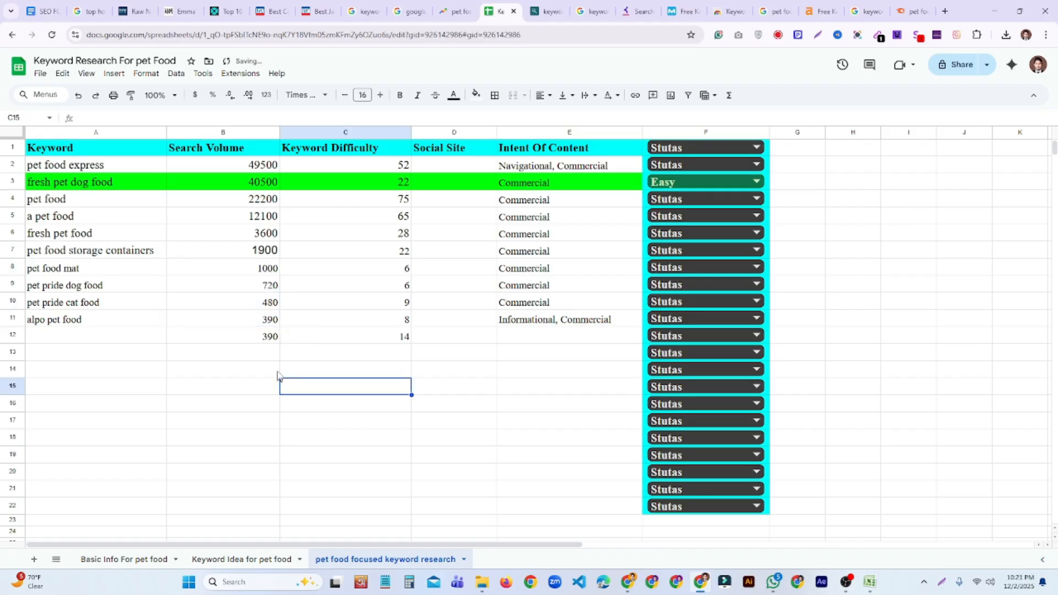
click(278, 340)
key(Delete)
click(345, 389)
Step: Copy the difficulty scores in C9:C12 one row up to start at C8, and clear the leftover 14 in C12
drag(409, 285, 407, 336)
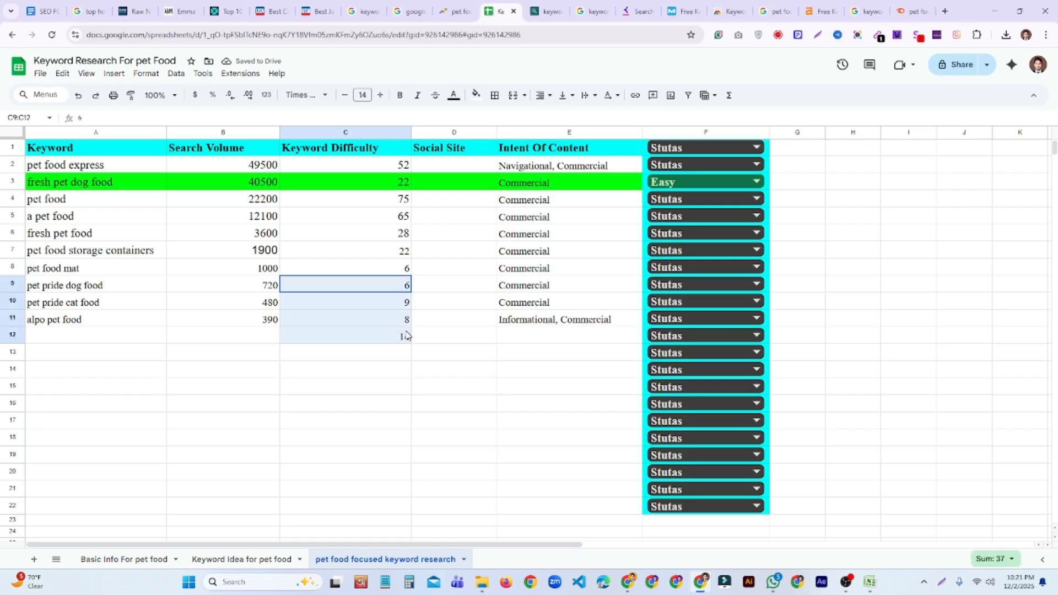
key(ctrl+c)
click(452, 368)
click(407, 271)
key(ctrl+v)
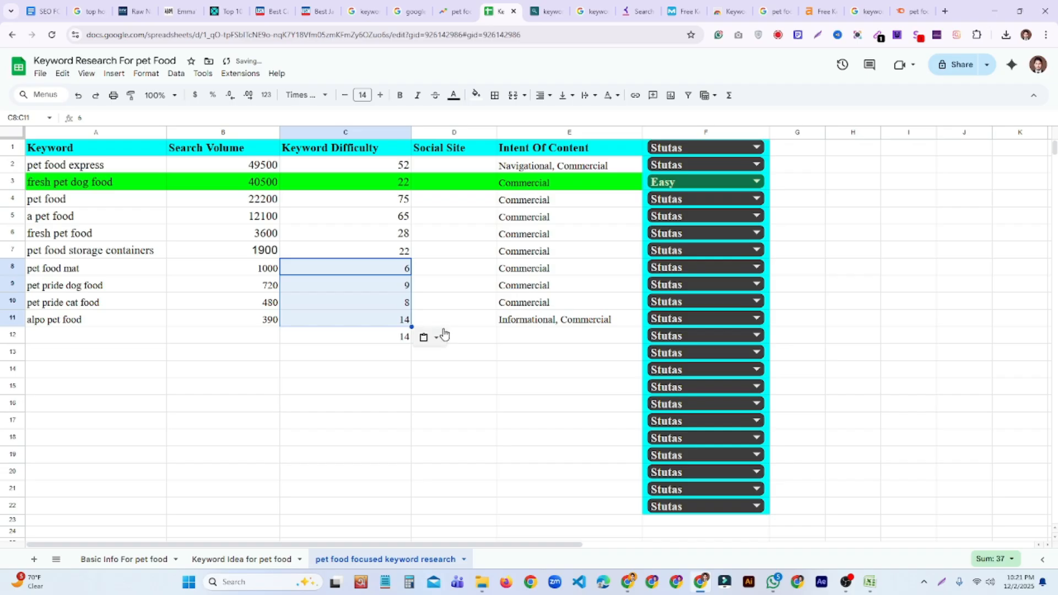
click(436, 337)
click(386, 391)
key(Up)
key(Up)
key(Up)
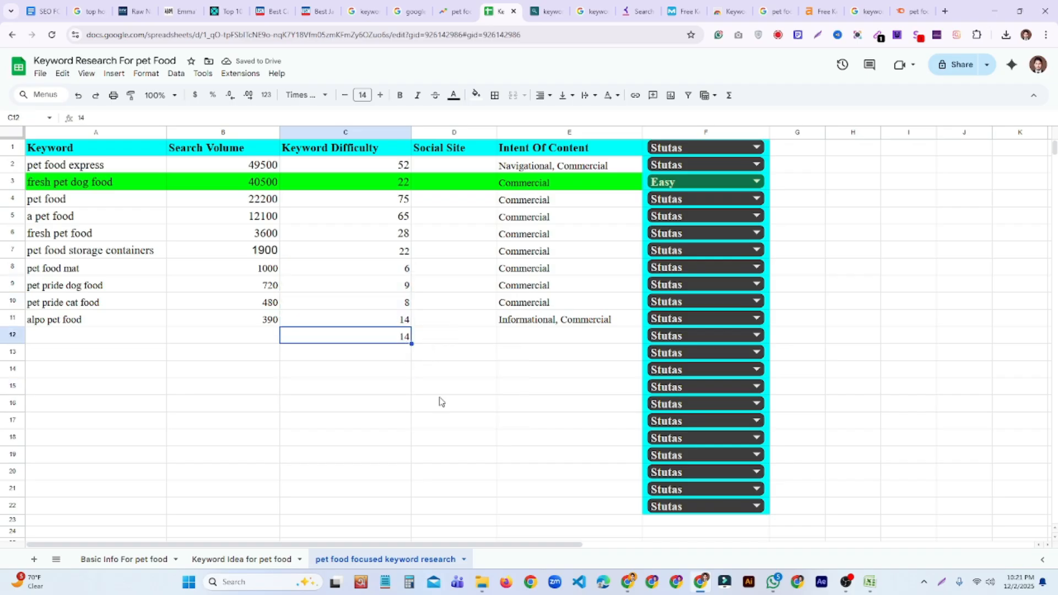
key(Delete)
click(441, 403)
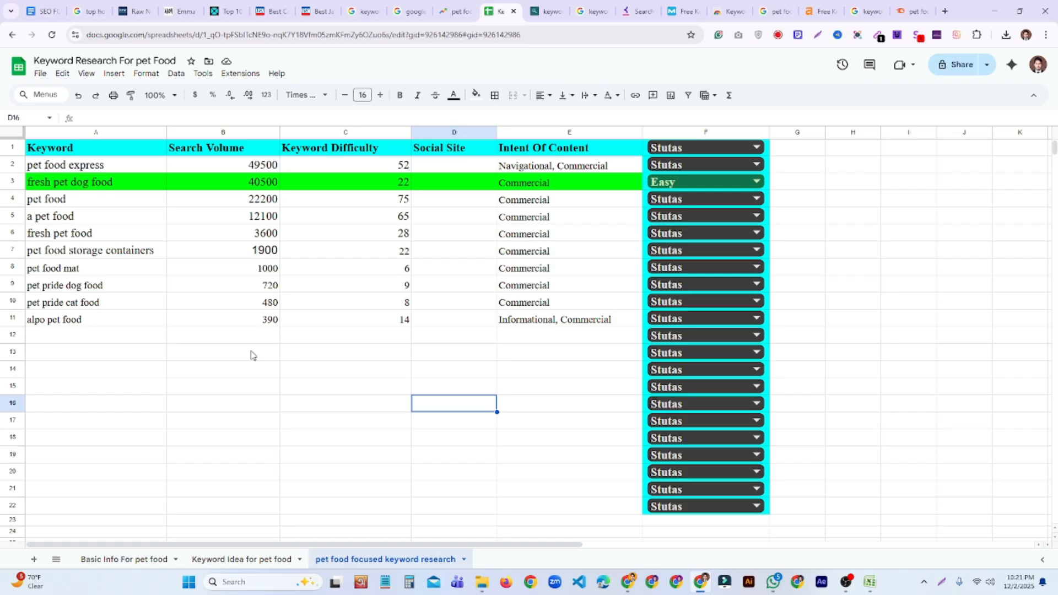
Step: Fill the keyword, search volume and difficulty cells of the pet food row (A4:C4) with red
click(81, 199)
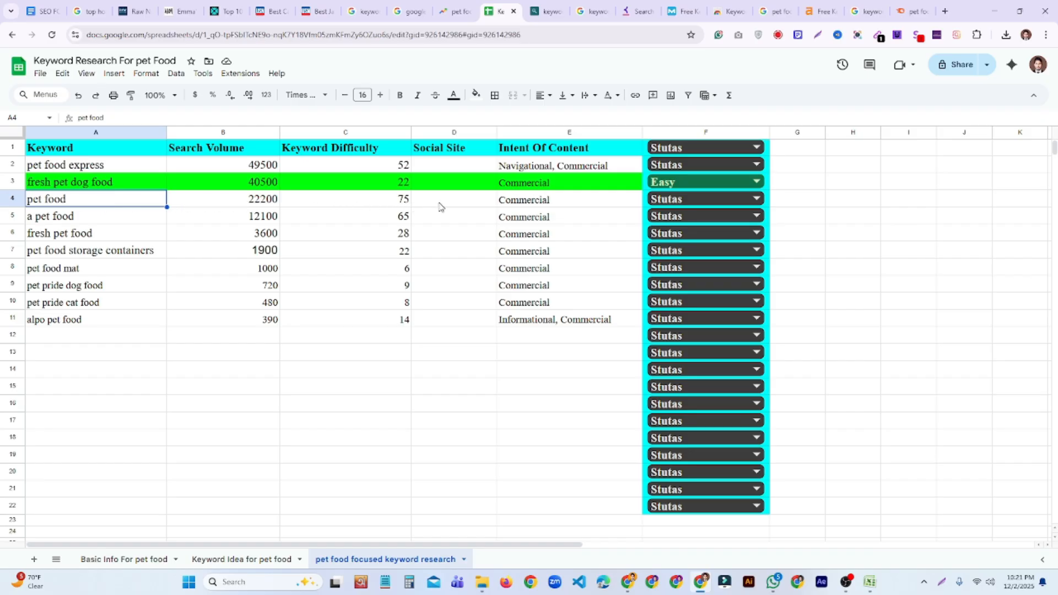
drag(488, 203, 143, 203)
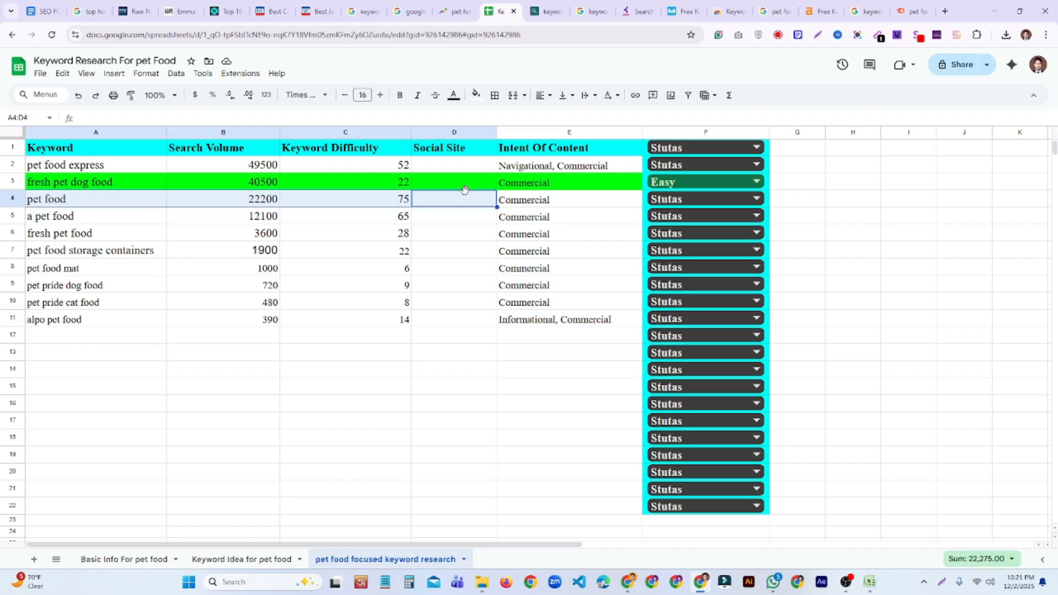
click(394, 205)
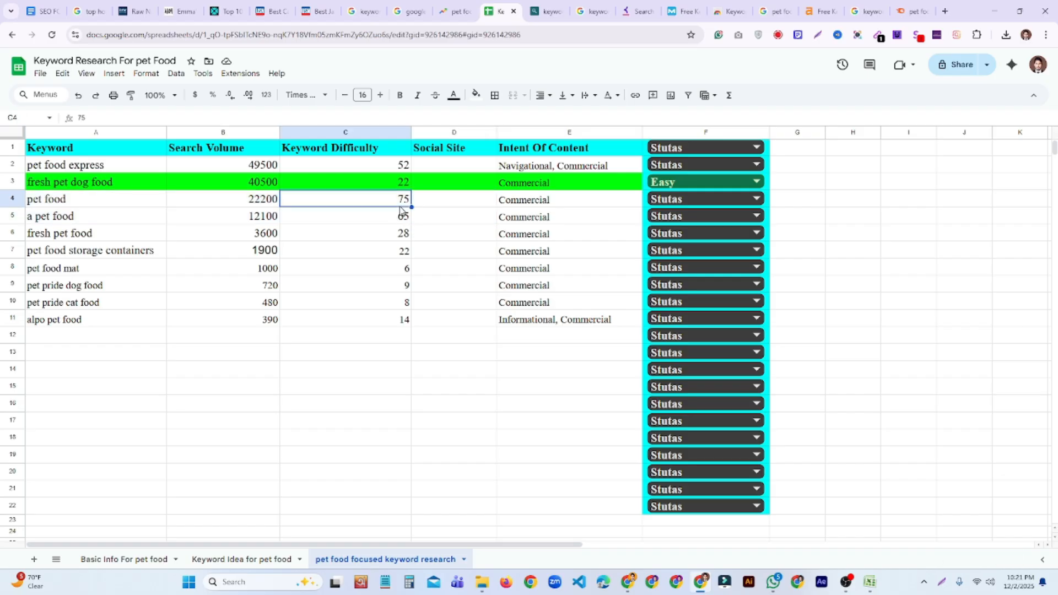
click(477, 95)
click(495, 152)
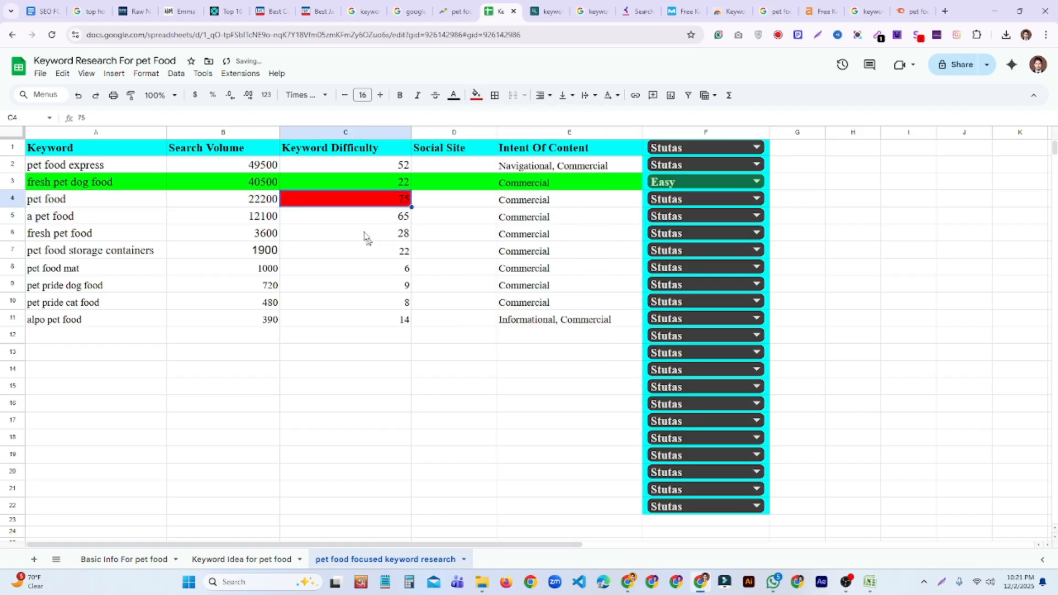
click(263, 201)
drag(263, 201, 115, 198)
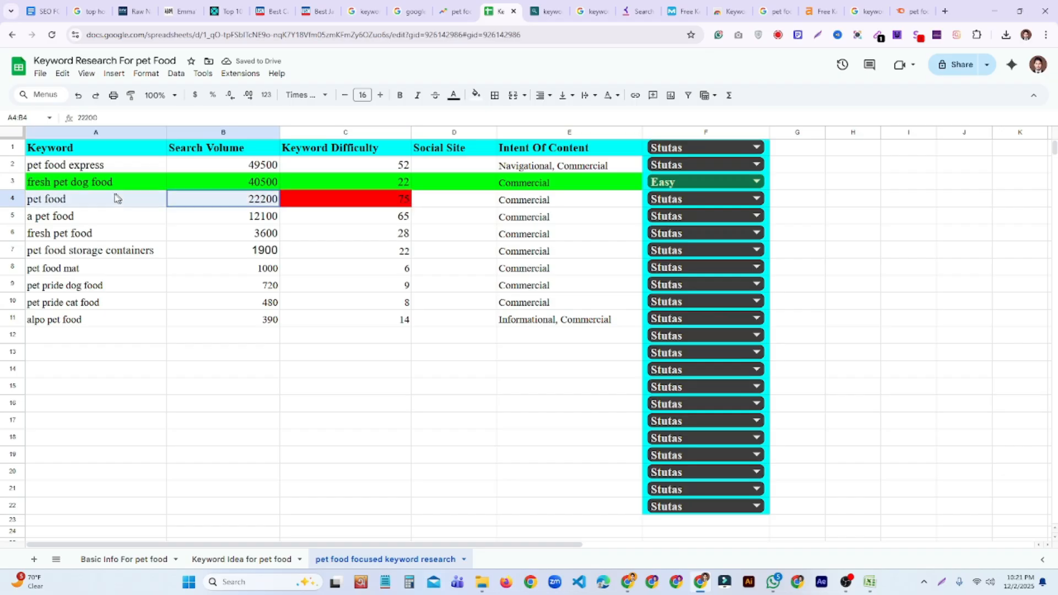
click(478, 96)
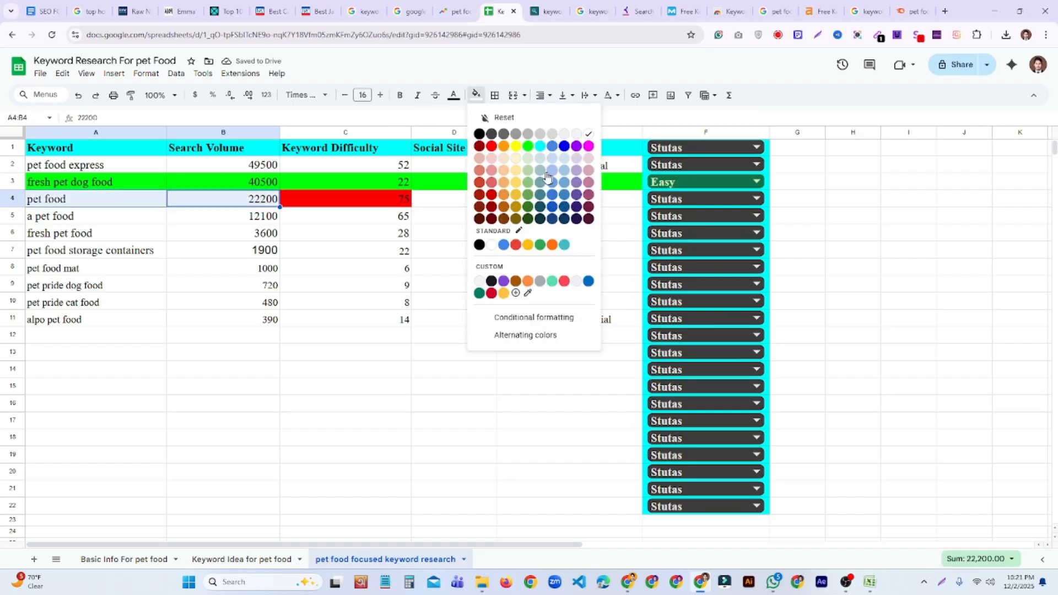
click(495, 152)
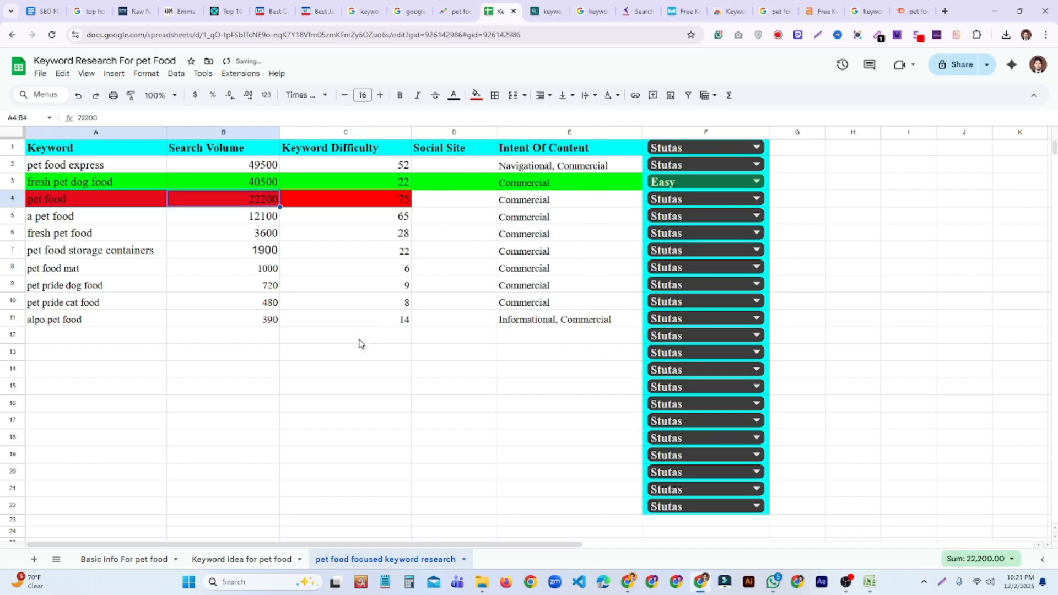
Step: Change the text colour of the pet food row's keyword, search volume and difficulty cells to white
click(454, 95)
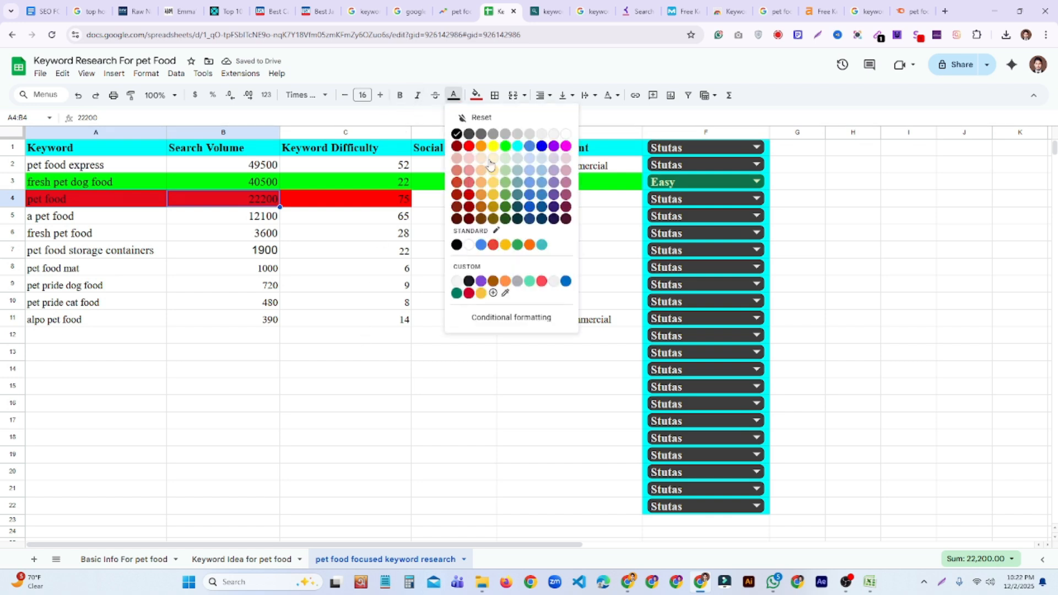
click(566, 135)
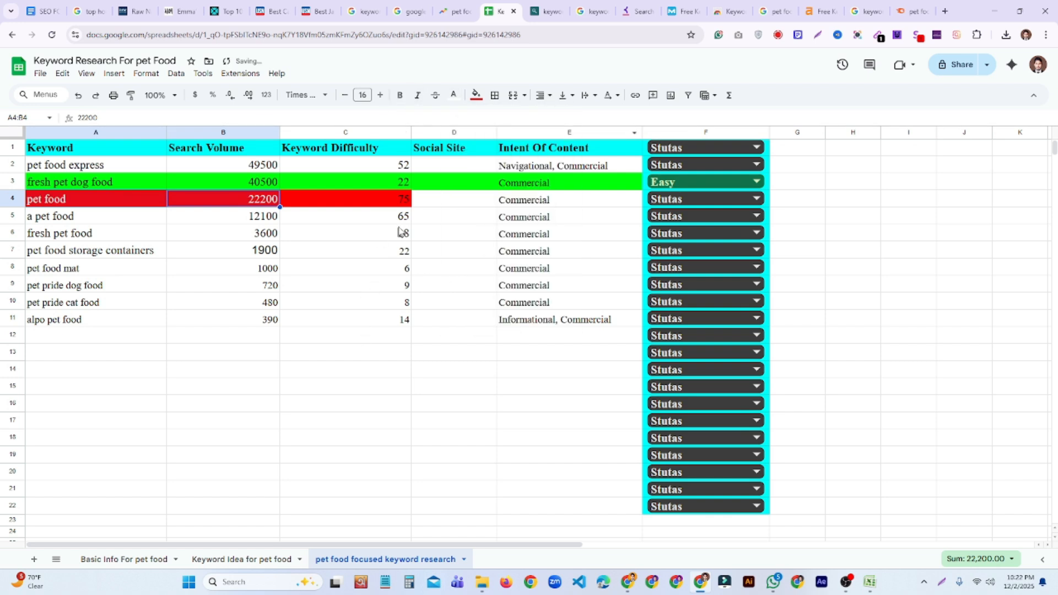
click(405, 205)
click(454, 95)
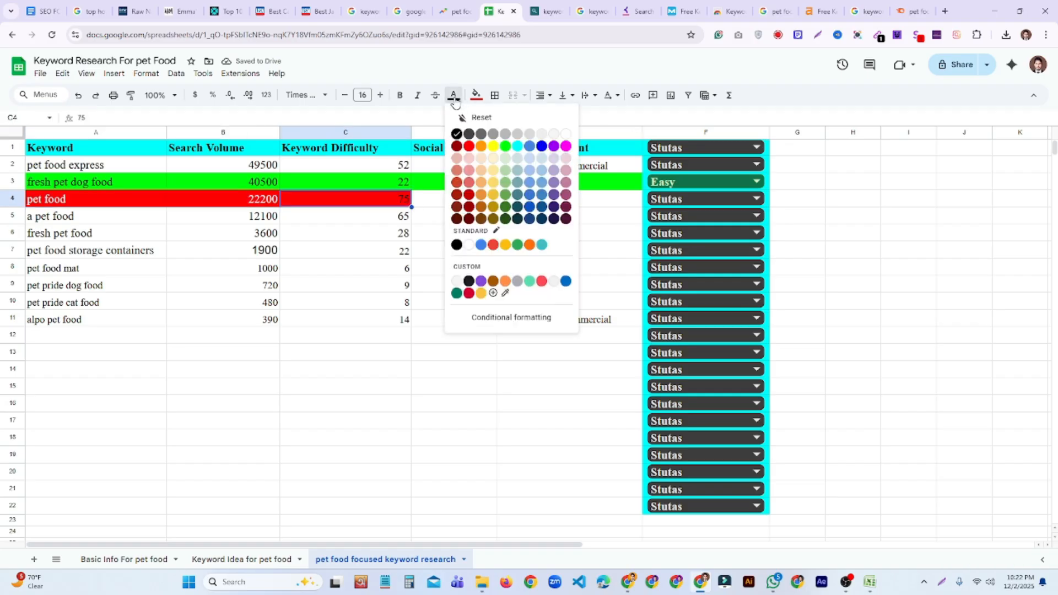
click(568, 136)
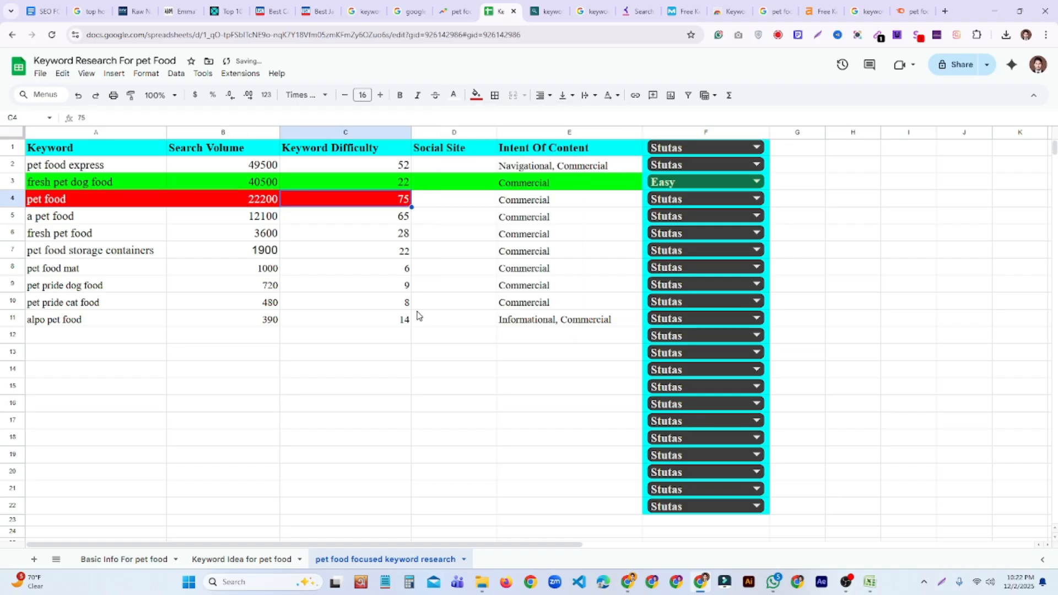
click(422, 317)
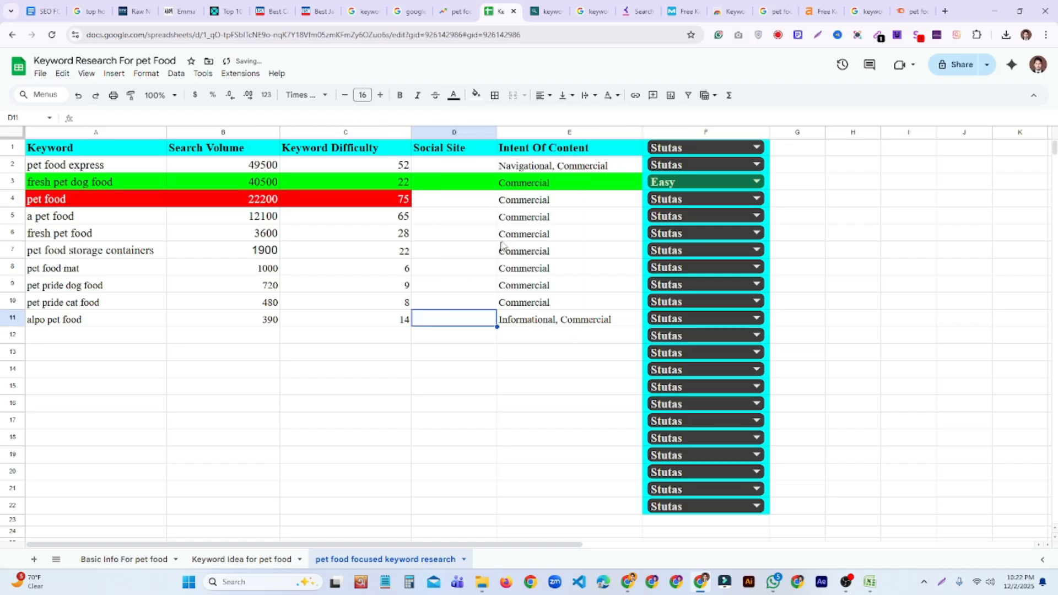
Step: Set the status of the pet food keyword in row 4 to Very Hard
click(742, 202)
click(679, 304)
click(435, 326)
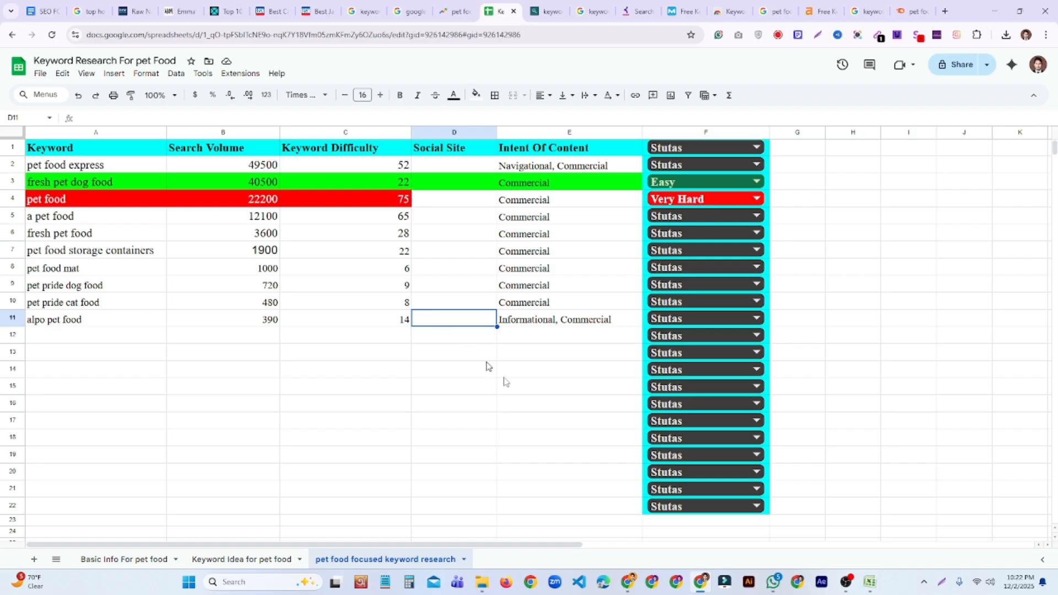
Step: Switch to the Google Meet call window and bring up the OBS recording window over it
click(628, 580)
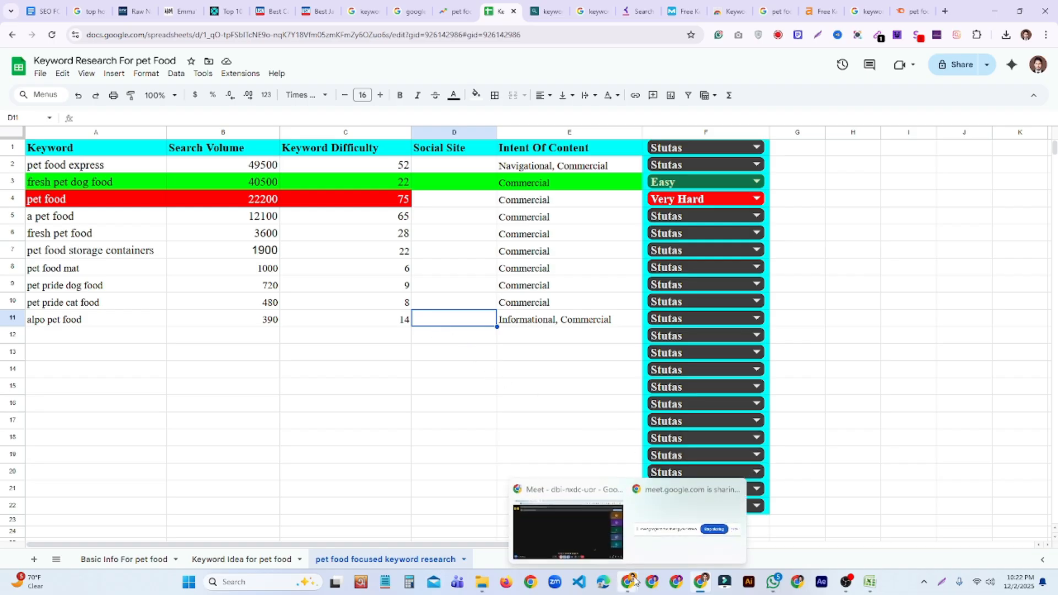
click(600, 543)
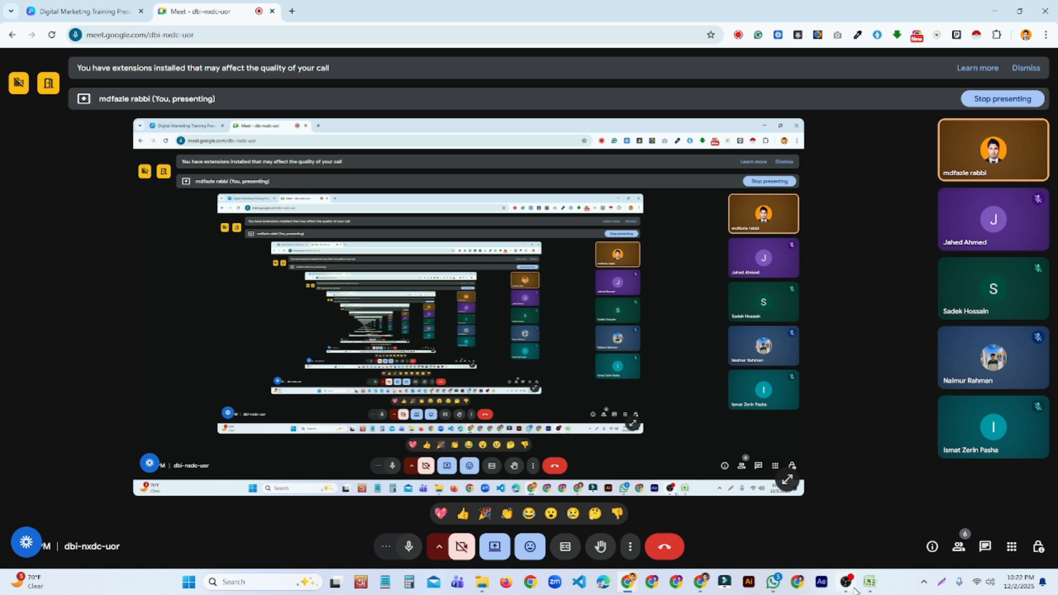
mouse_move(853, 588)
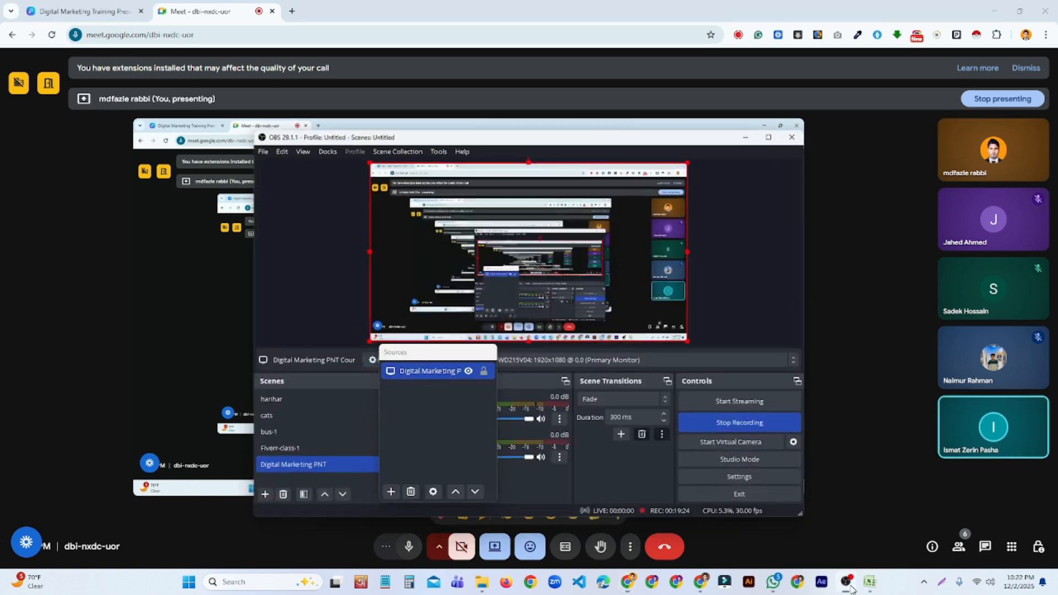
click(852, 587)
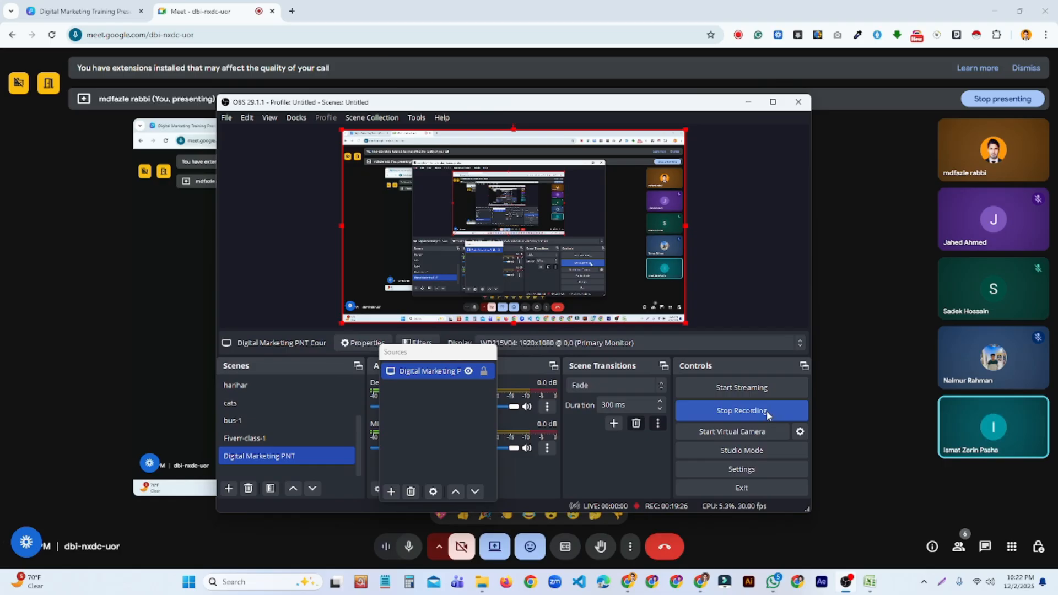